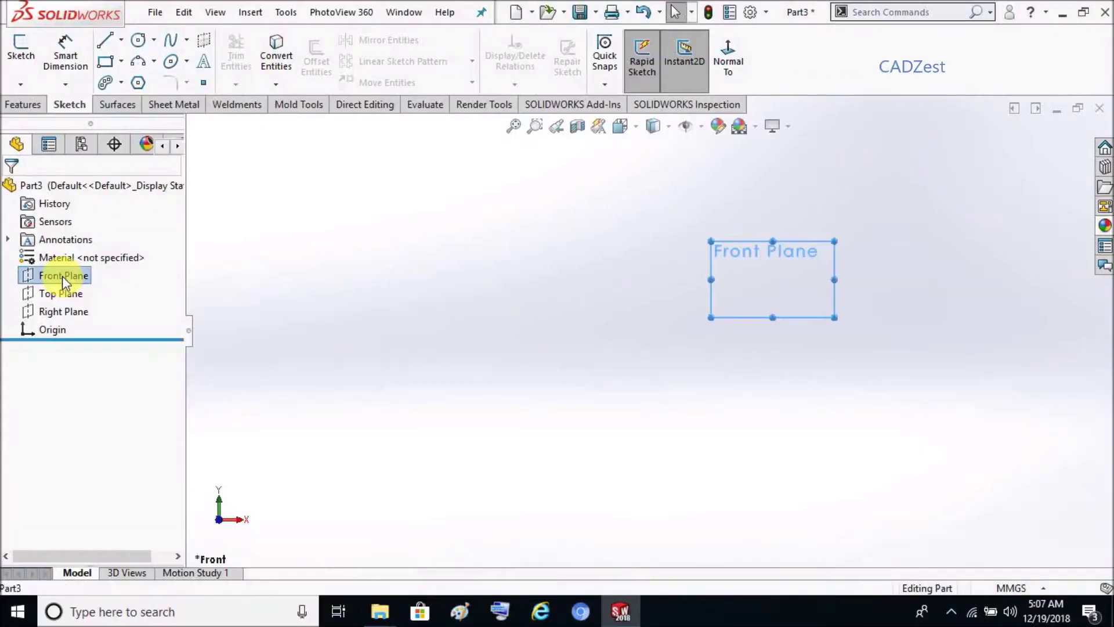
Start a new sketch (Sketch2) on the Front Plane from its right-click menu
{"action": "right_click", "coordinate": [62, 276]}
{"action": "left_click", "coordinate": [75, 253]}
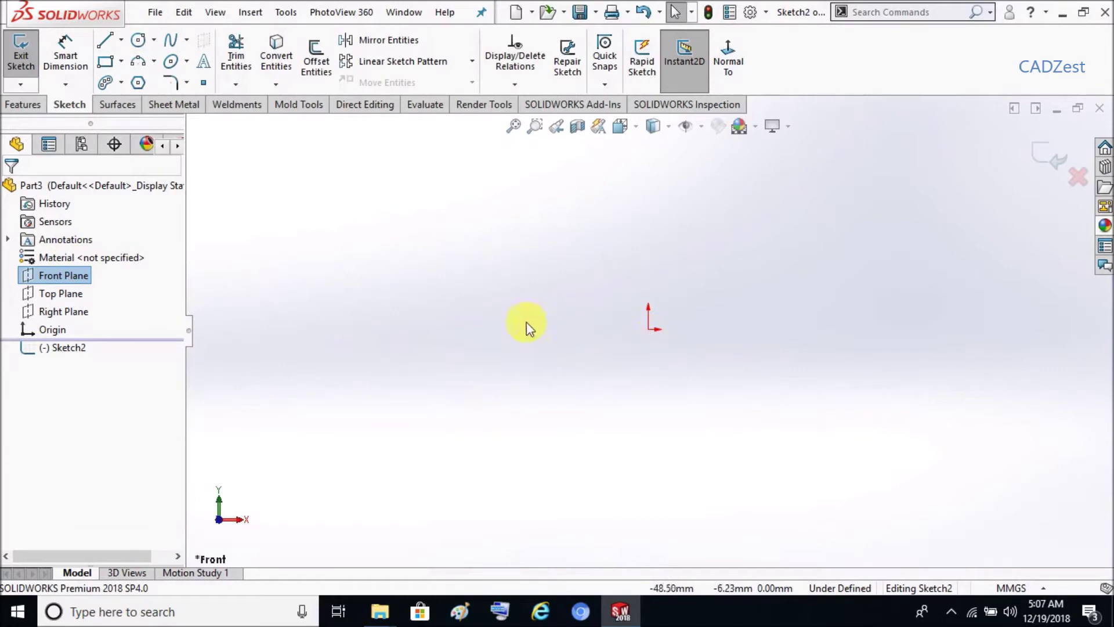
Draw a horizontal centerline through the origin and a short vertical line above it
{"action": "left_click", "coordinate": [120, 40]}
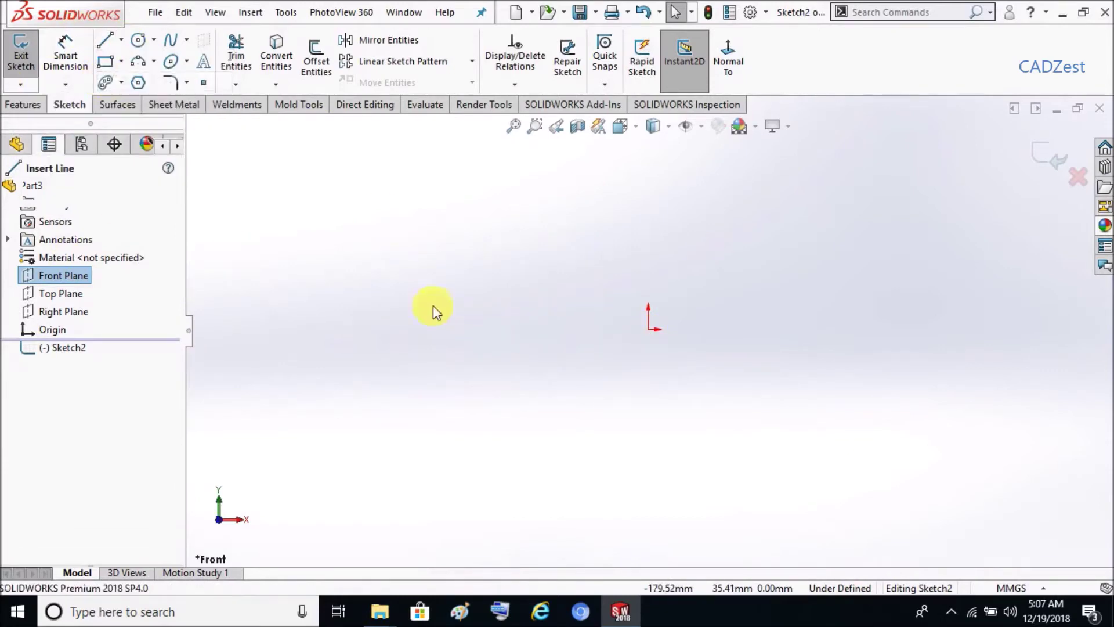
{"action": "left_click", "coordinate": [439, 329]}
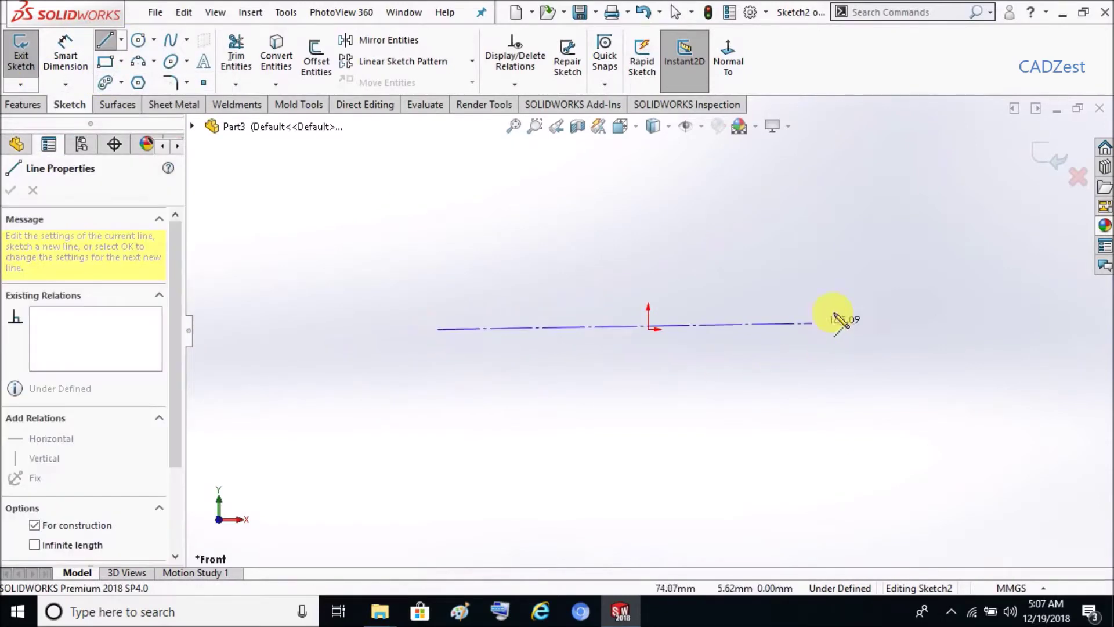
{"action": "left_click", "coordinate": [851, 329]}
{"action": "key", "text": "Escape"}
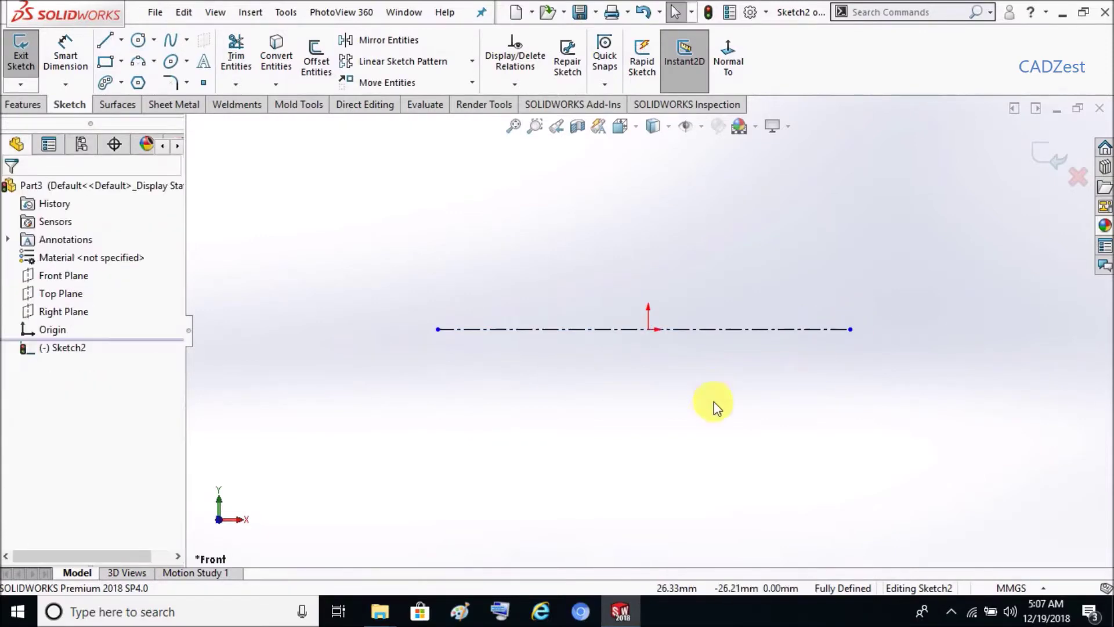
{"action": "scroll", "coordinate": [833, 270], "scroll_direction": "down", "scroll_amount": 2}
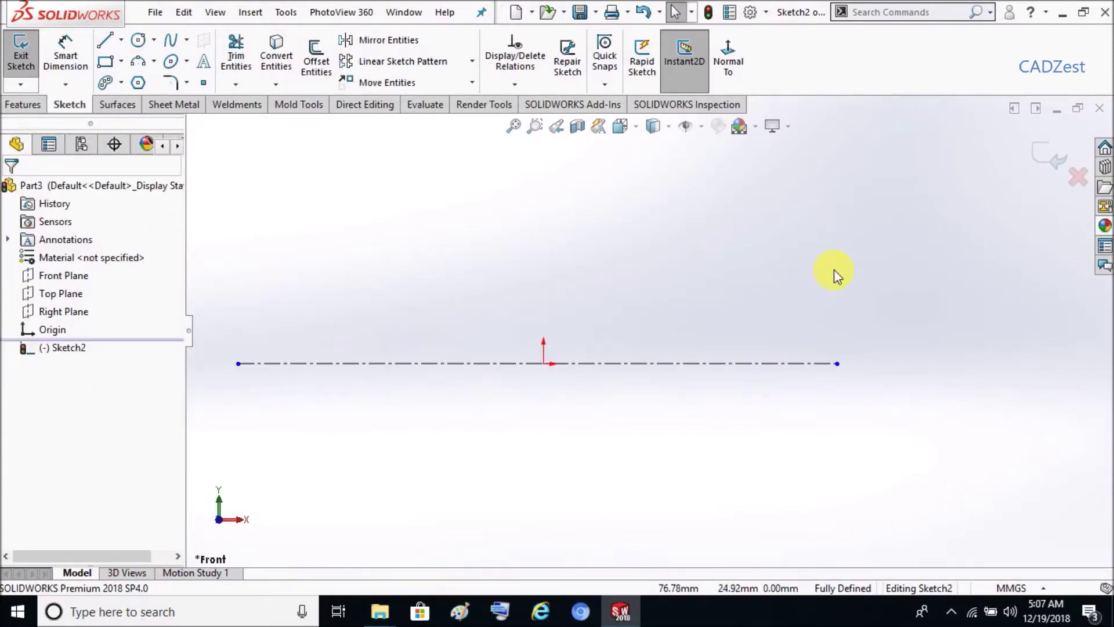
{"action": "left_click", "coordinate": [105, 39]}
{"action": "left_click_drag", "start_coordinate": [545, 164], "coordinate": [544, 176]}
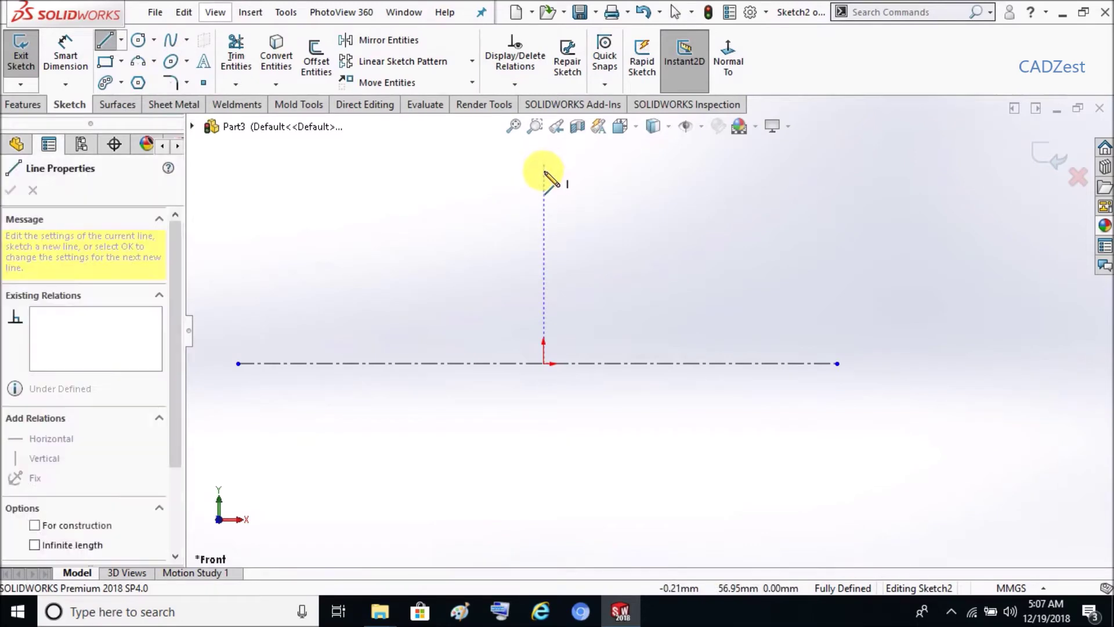
Dimension the vertical line's top end to the centerline as a 482.6 diameter
{"action": "left_click", "coordinate": [64, 55]}
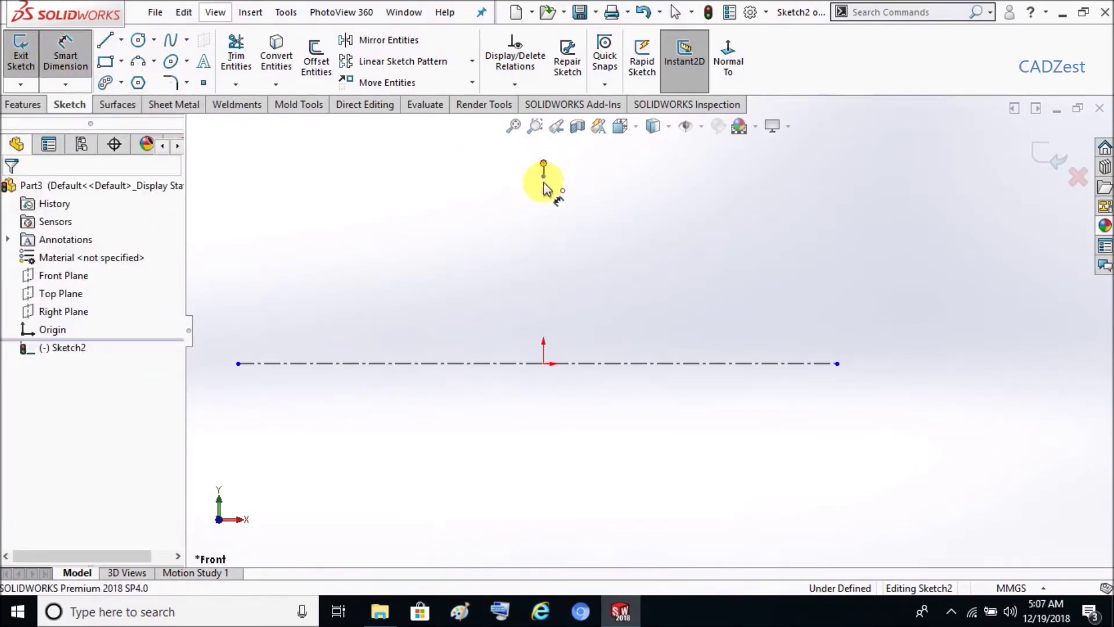
{"action": "left_click", "coordinate": [544, 164]}
{"action": "left_click", "coordinate": [492, 364]}
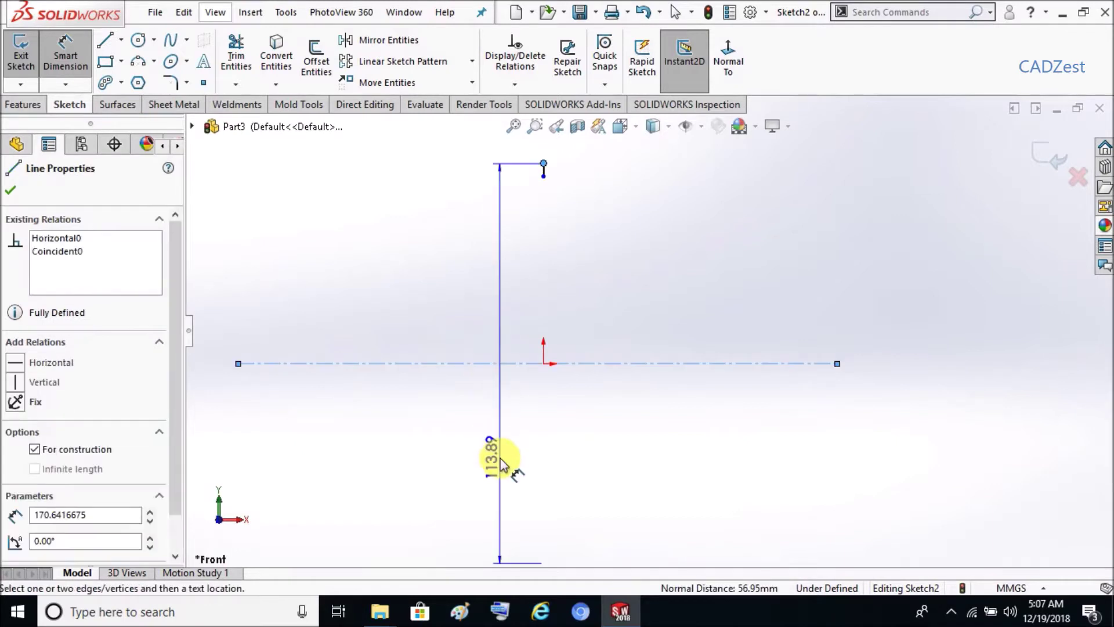
{"action": "left_click", "coordinate": [500, 464]}
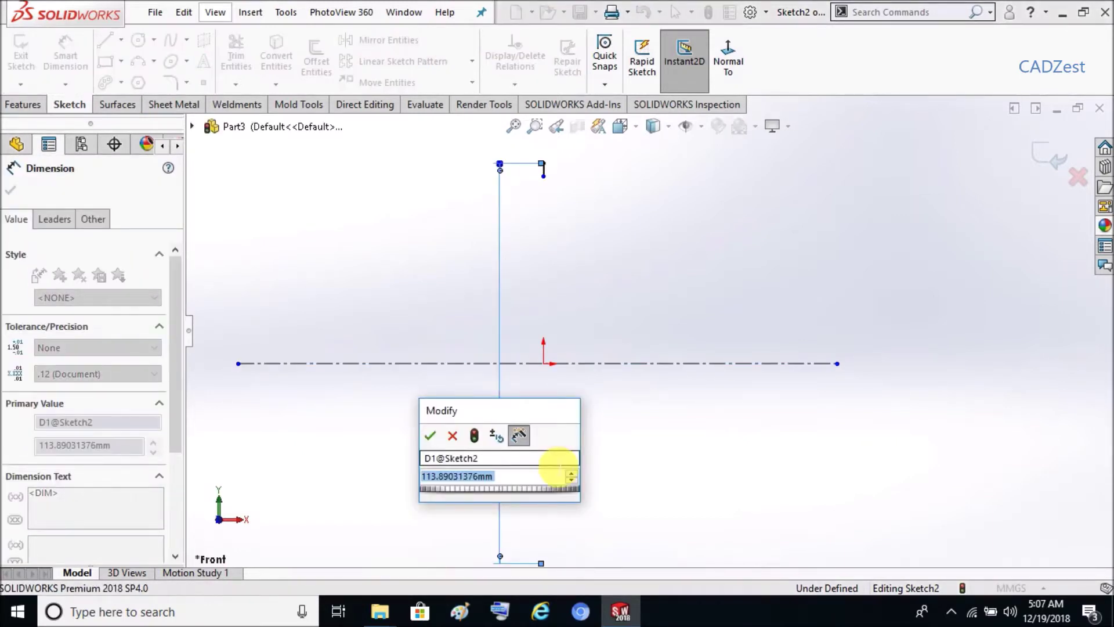
{"action": "type", "text": "482.6"}
{"action": "key", "text": "Return"}
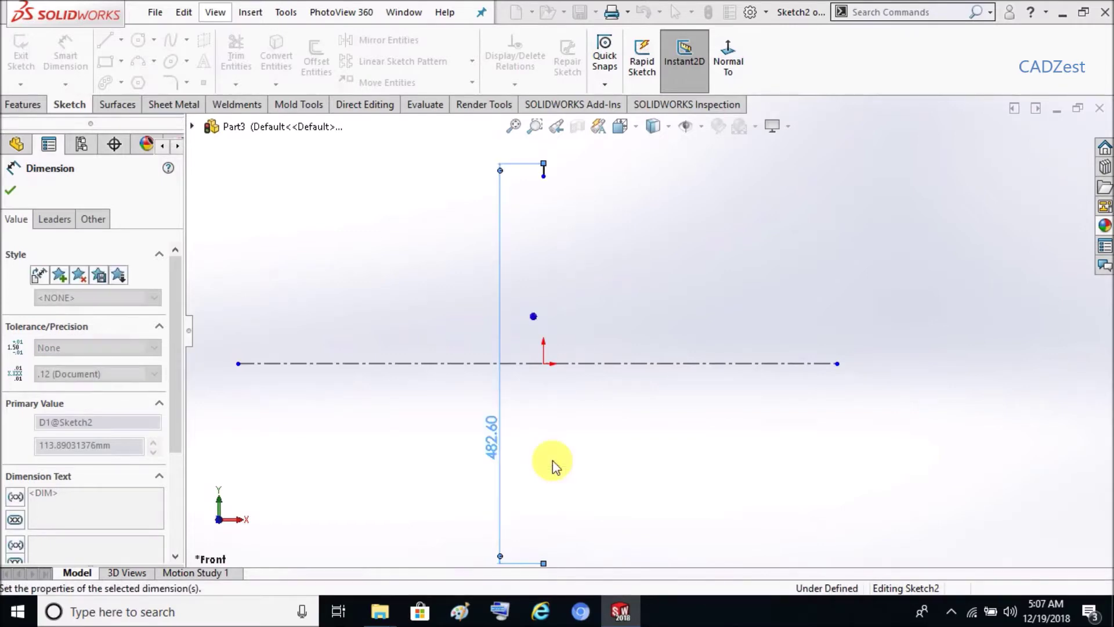
{"action": "left_click", "coordinate": [568, 230]}
{"action": "scroll", "coordinate": [563, 220], "scroll_direction": "down", "scroll_amount": 3}
Set the short vertical line's length to 4 mm
{"action": "left_click", "coordinate": [558, 185]}
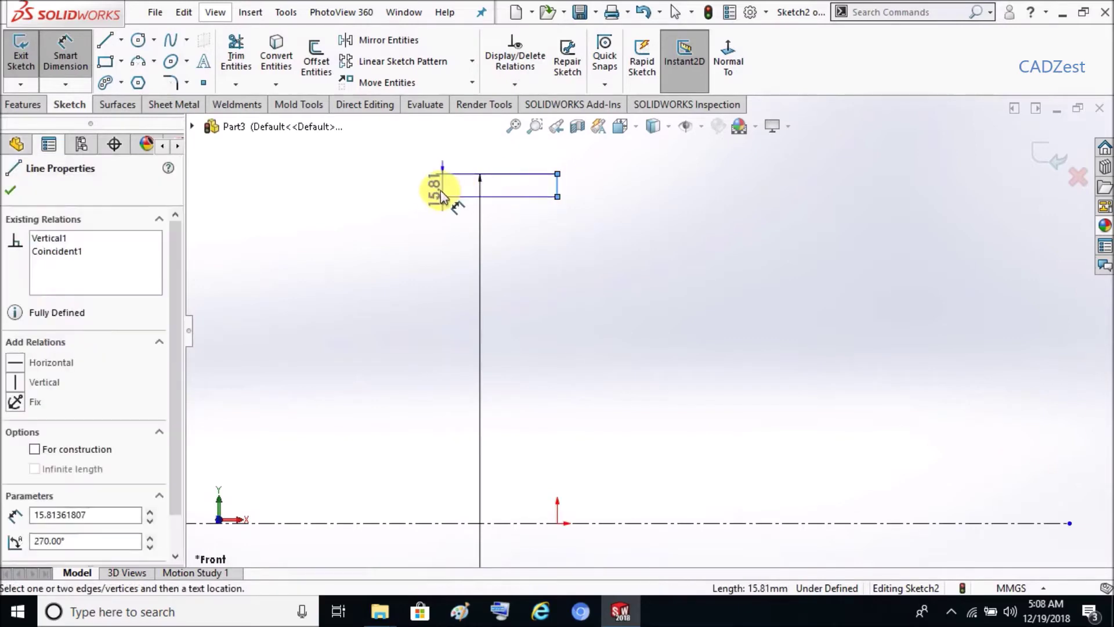
{"action": "left_click", "coordinate": [447, 196]}
{"action": "type", "text": "4"}
{"action": "key", "text": "Return"}
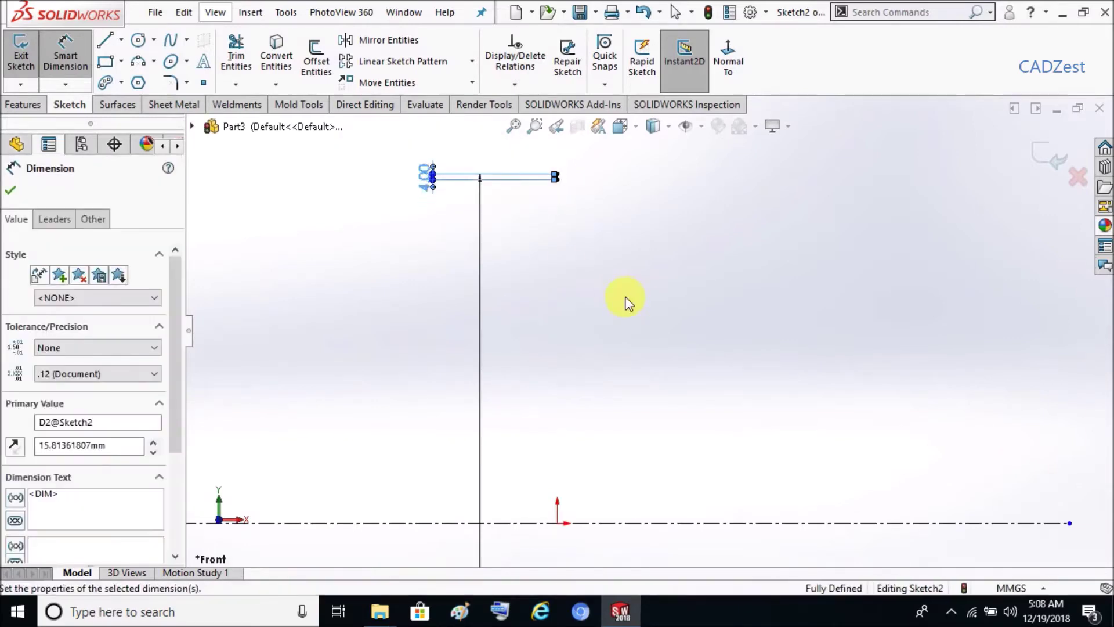
{"action": "left_click", "coordinate": [598, 192]}
{"action": "scroll", "coordinate": [590, 169], "scroll_direction": "down", "scroll_amount": 2}
{"action": "scroll", "coordinate": [590, 168], "scroll_direction": "down", "scroll_amount": 3}
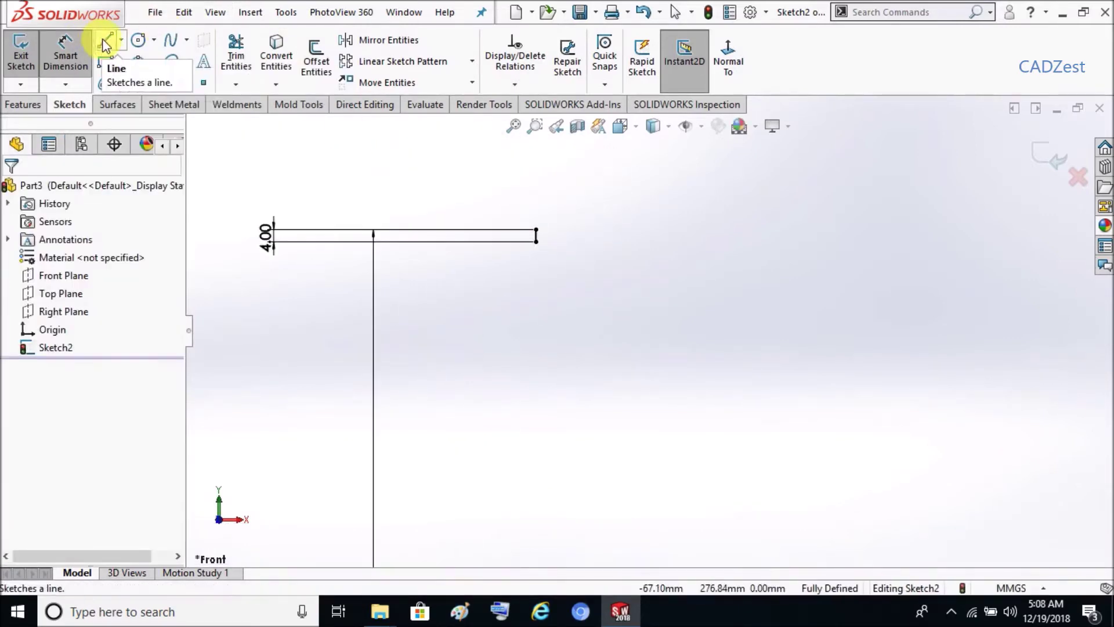
{"action": "key", "text": "l"}
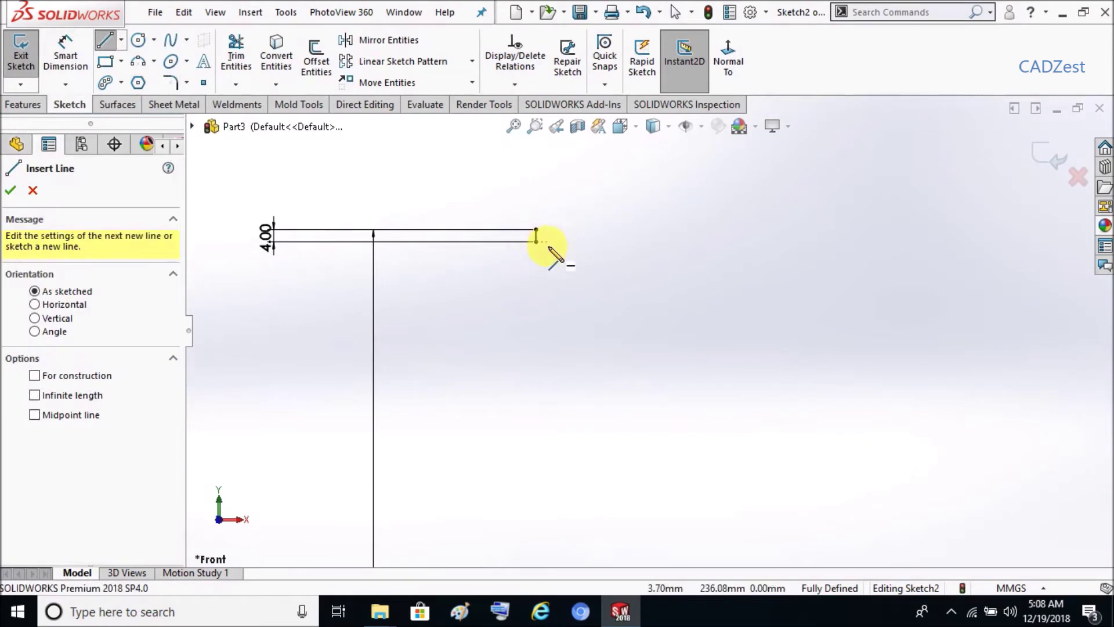
From the top line's right end, sketch two downward diagonals and horizontal segments
{"action": "left_click", "coordinate": [535, 243]}
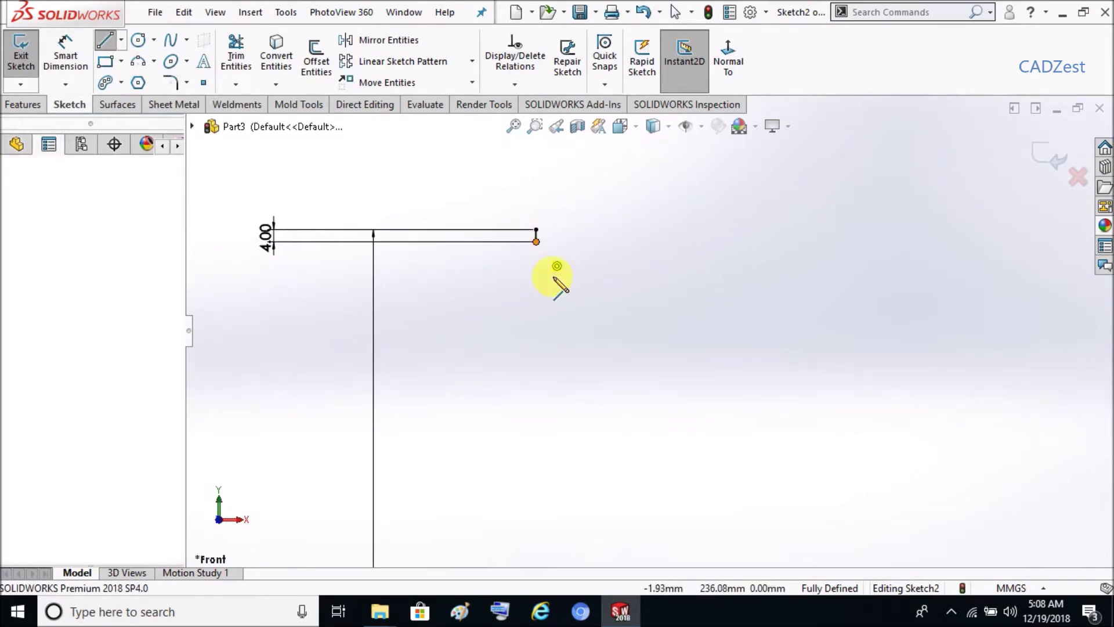
{"action": "left_click", "coordinate": [604, 290]}
{"action": "left_click", "coordinate": [728, 291]}
{"action": "left_click", "coordinate": [804, 367]}
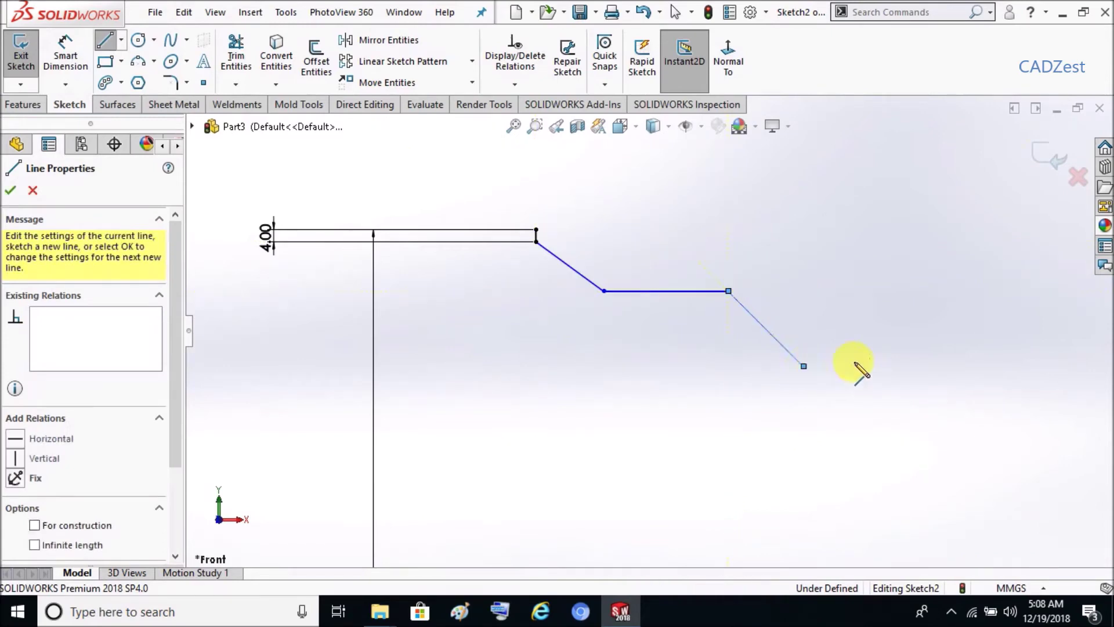
{"action": "left_click", "coordinate": [956, 366]}
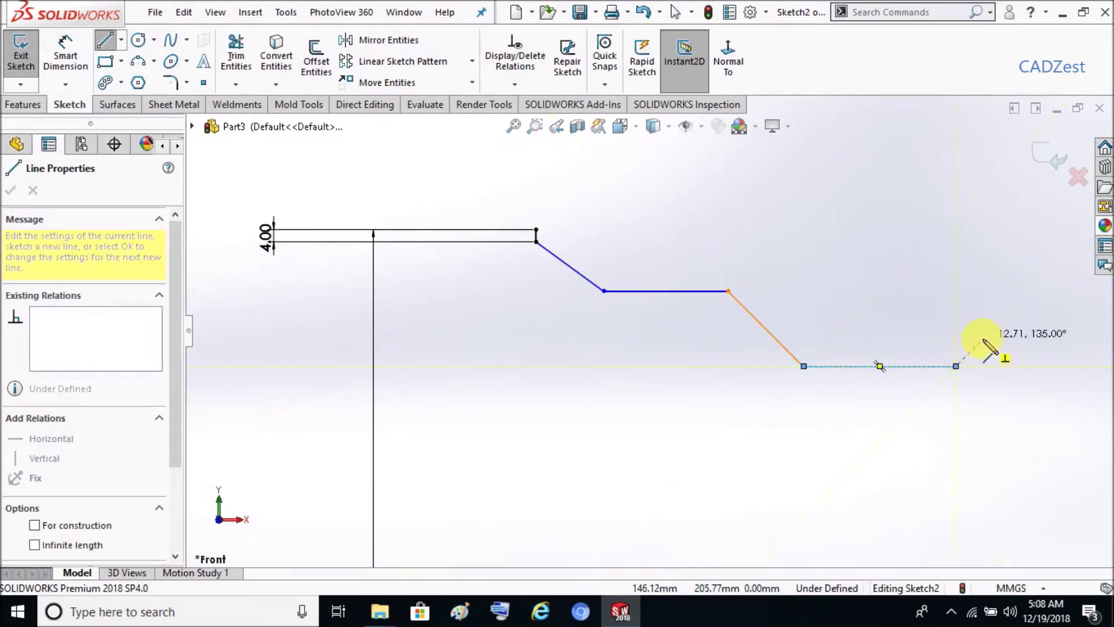
Continue the chain with upward diagonals, a raised horizontal segment and a short vertical end
{"action": "left_click", "coordinate": [1041, 323]}
{"action": "scroll", "coordinate": [1033, 323], "scroll_direction": "up", "scroll_amount": 3}
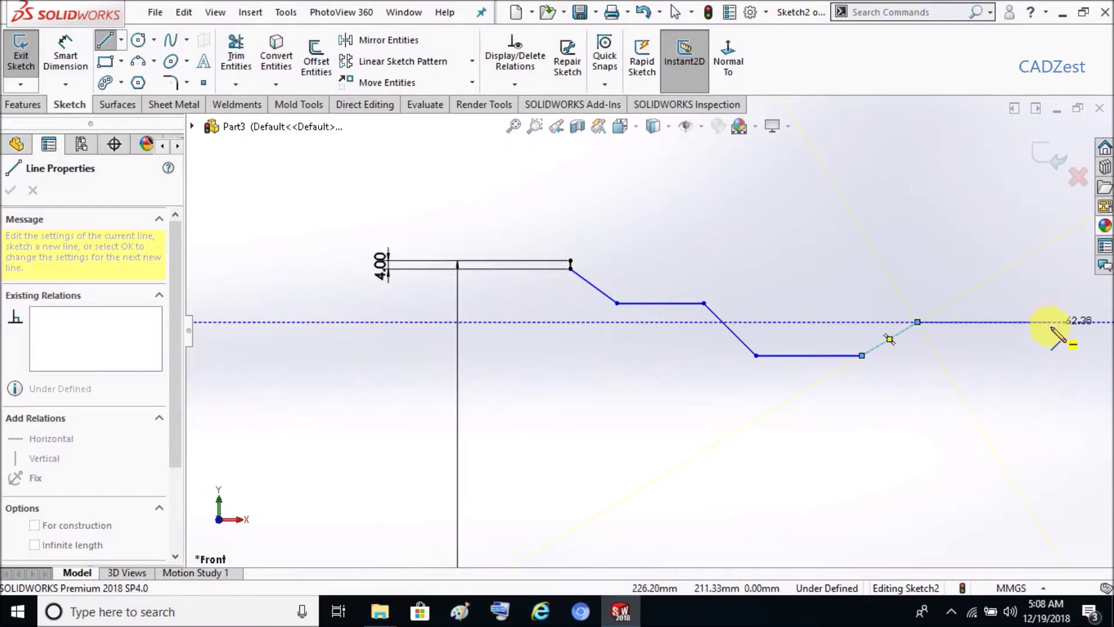
{"action": "scroll", "coordinate": [957, 339], "scroll_direction": "up", "scroll_amount": 2}
{"action": "left_click", "coordinate": [898, 326]}
{"action": "left_click", "coordinate": [934, 305]}
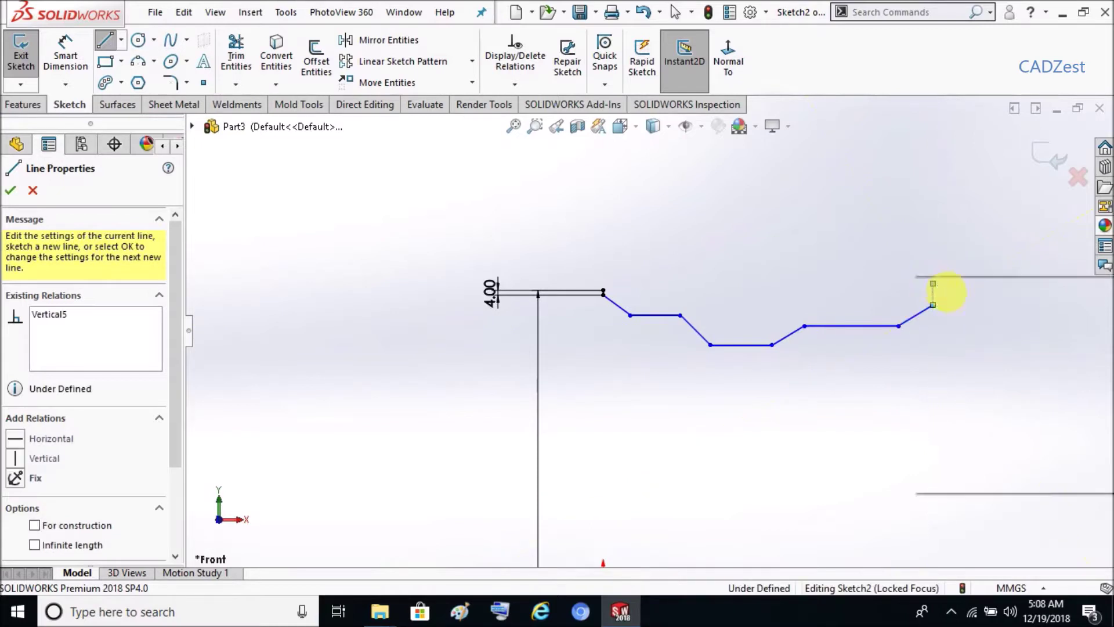
{"action": "left_click", "coordinate": [947, 291]}
{"action": "key", "text": "Escape"}
{"action": "scroll", "coordinate": [951, 293], "scroll_direction": "down", "scroll_amount": 3}
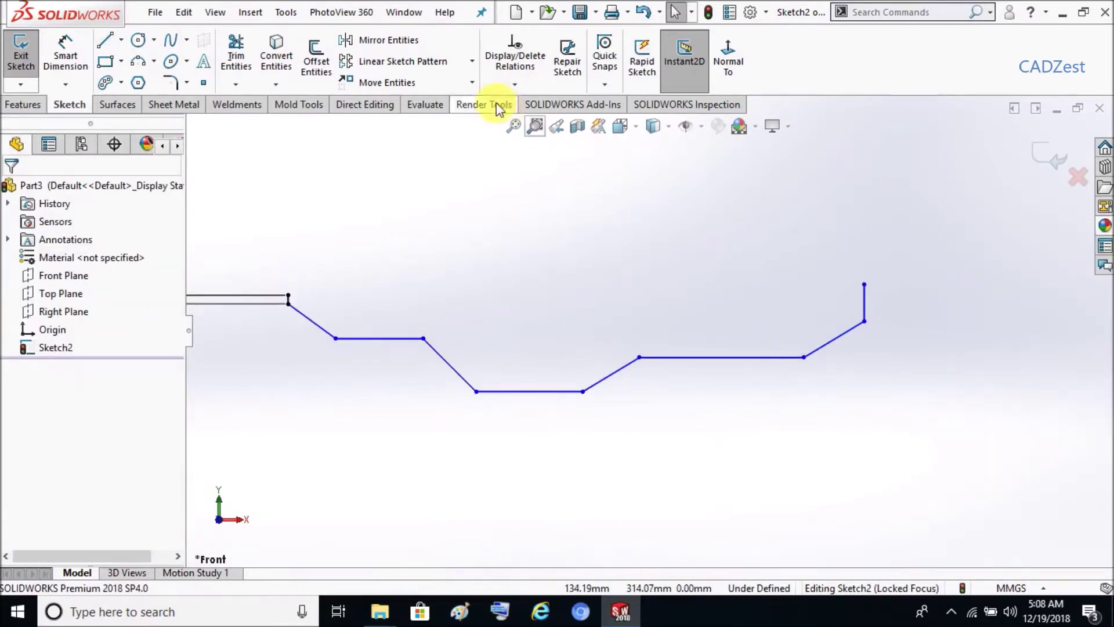
Make the profile's left end and the right vertical line's top end horizontal
{"action": "left_click", "coordinate": [508, 85]}
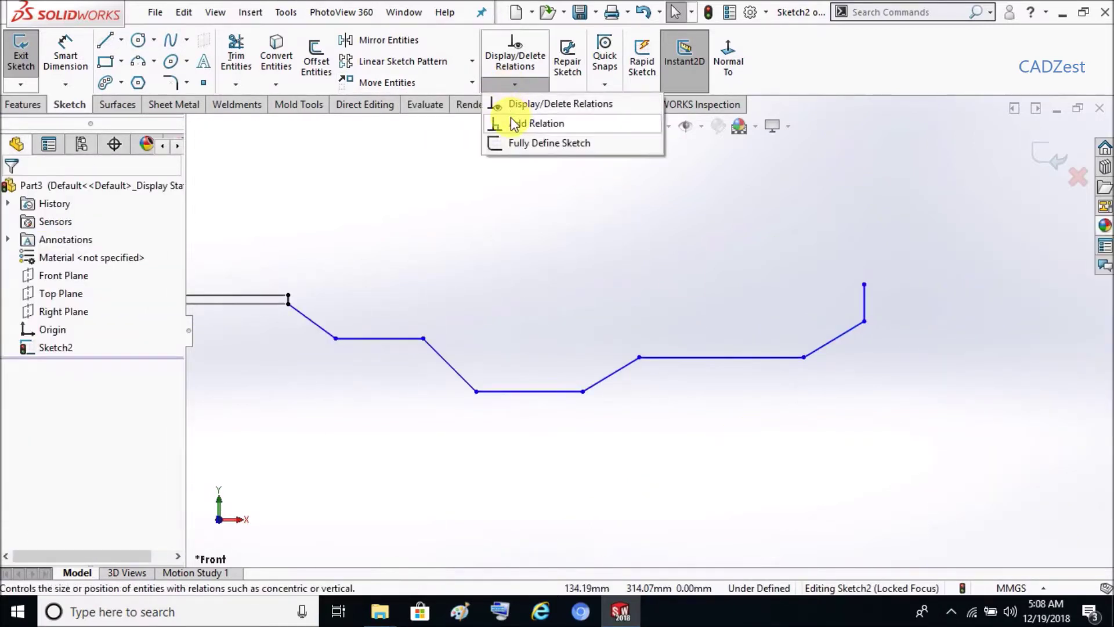
{"action": "left_click", "coordinate": [511, 123]}
{"action": "left_click", "coordinate": [288, 296]}
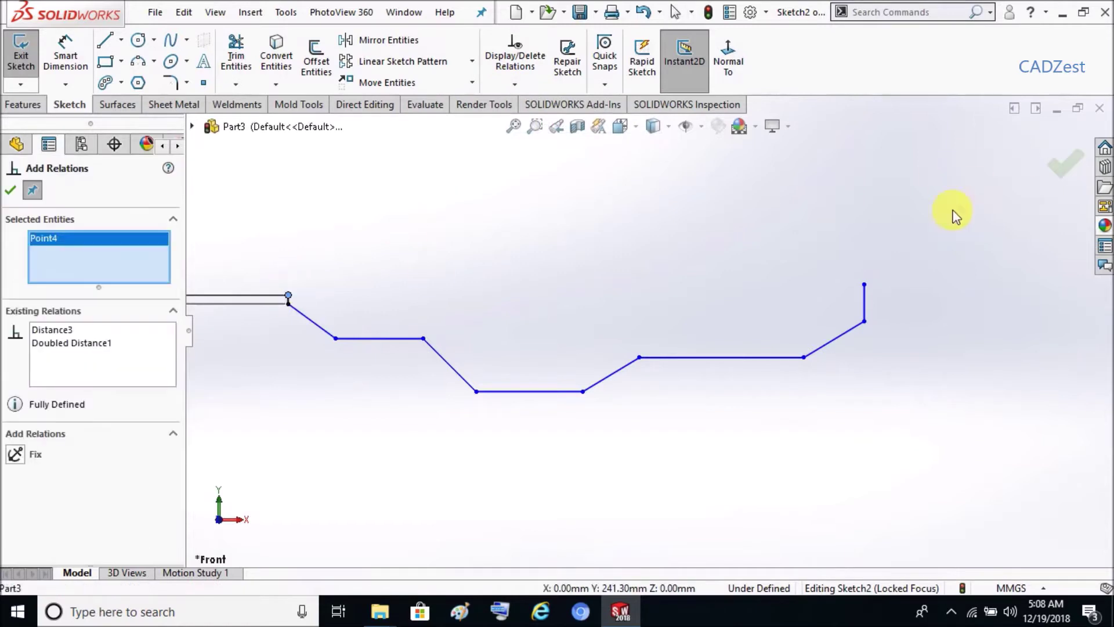
{"action": "left_click", "coordinate": [864, 284]}
{"action": "left_click", "coordinate": [11, 460]}
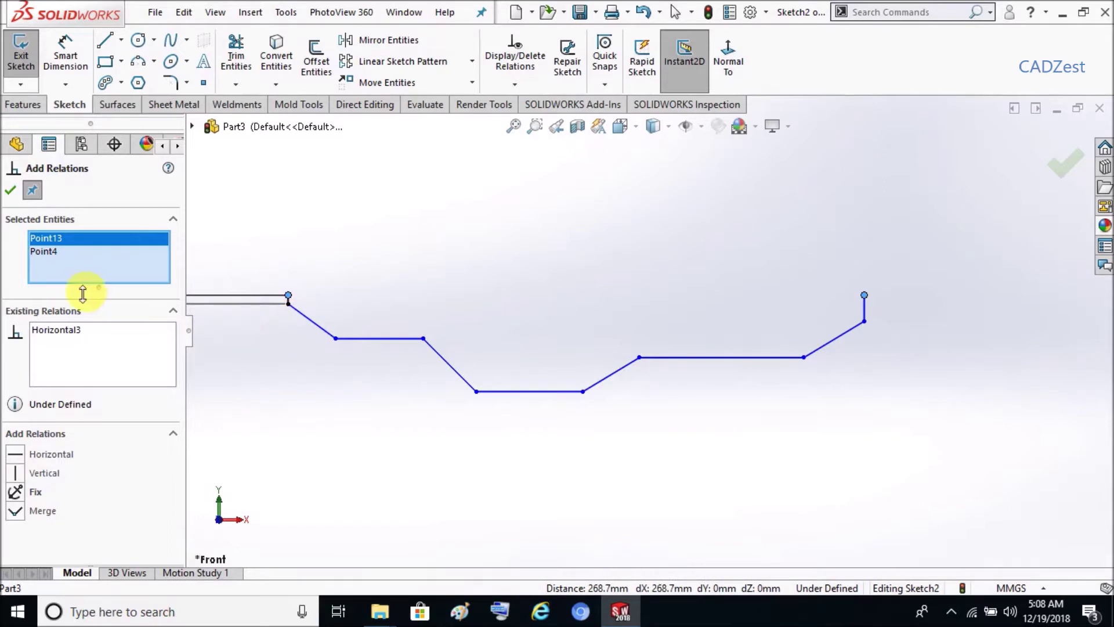
{"action": "left_click", "coordinate": [13, 193]}
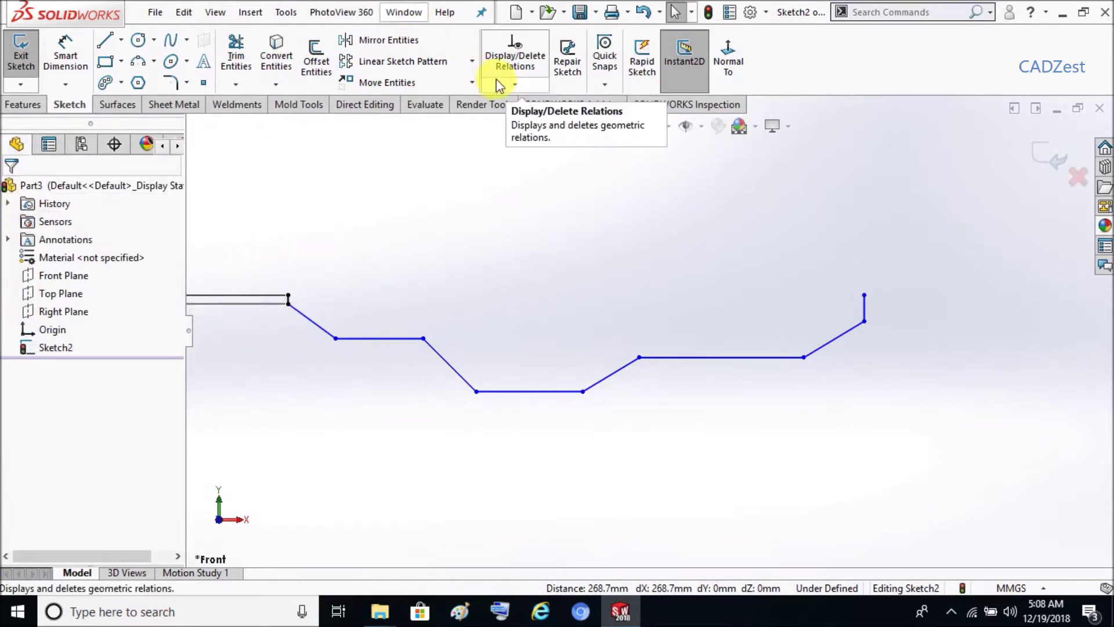
Add a horizontal relation between the first diagonal's start and the right vertical's bottom end
{"action": "left_click", "coordinate": [515, 84]}
{"action": "left_click", "coordinate": [513, 124]}
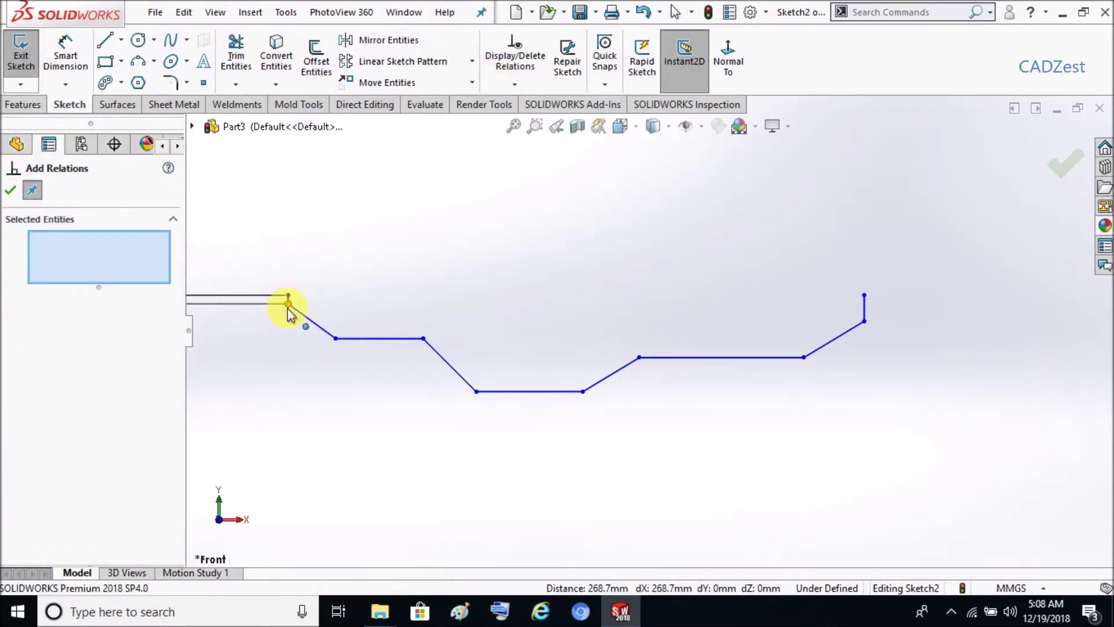
{"action": "left_click", "coordinate": [289, 305]}
{"action": "left_click", "coordinate": [863, 320]}
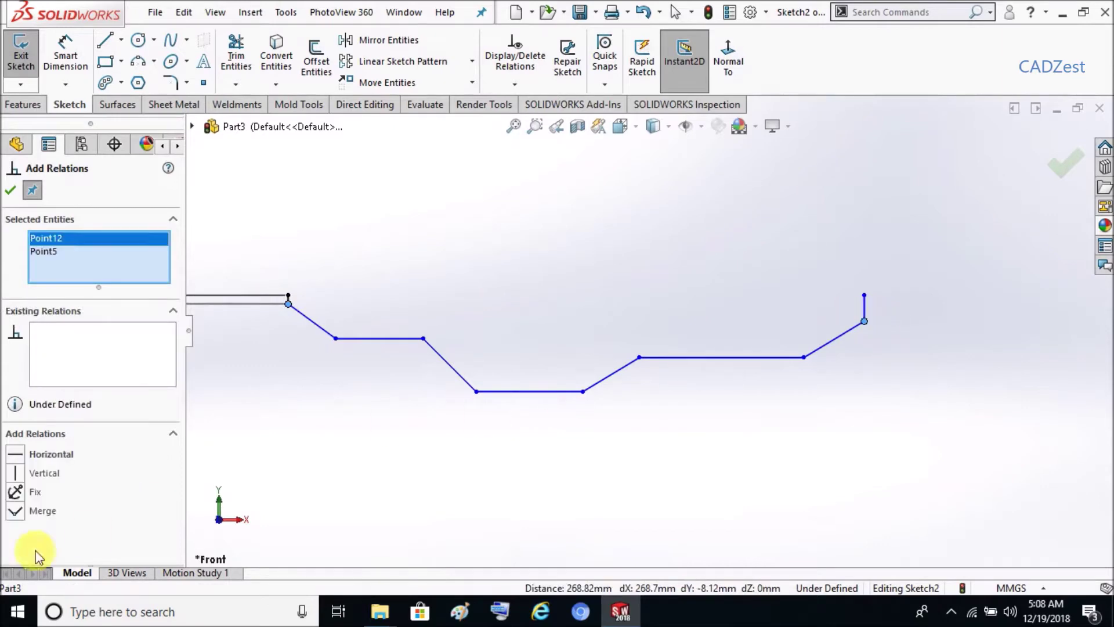
{"action": "left_click", "coordinate": [35, 454]}
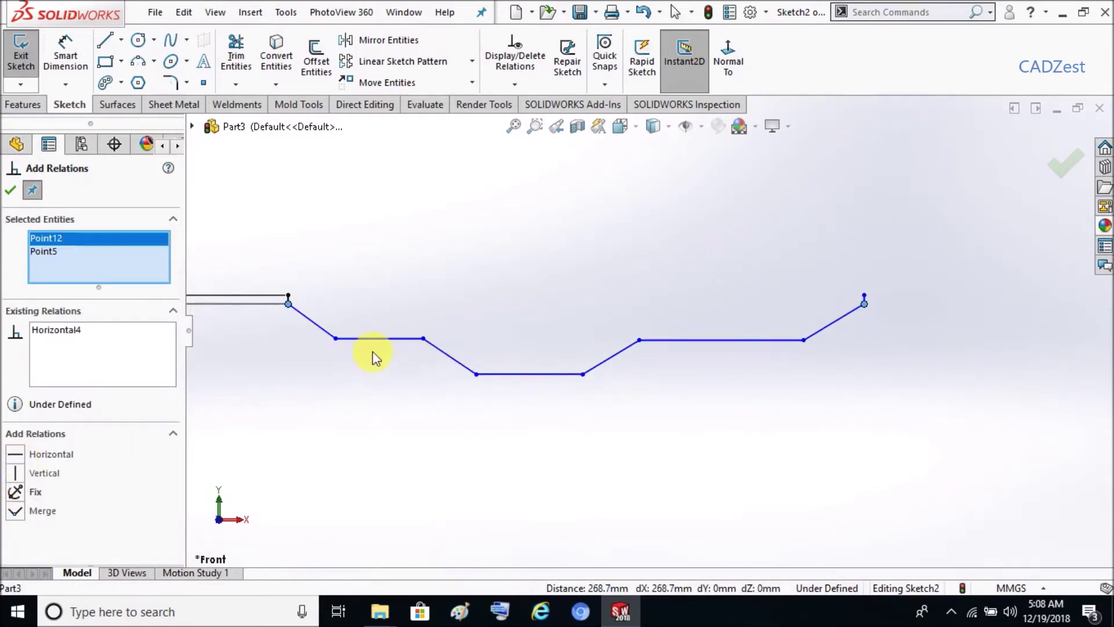
{"action": "left_click", "coordinate": [9, 191]}
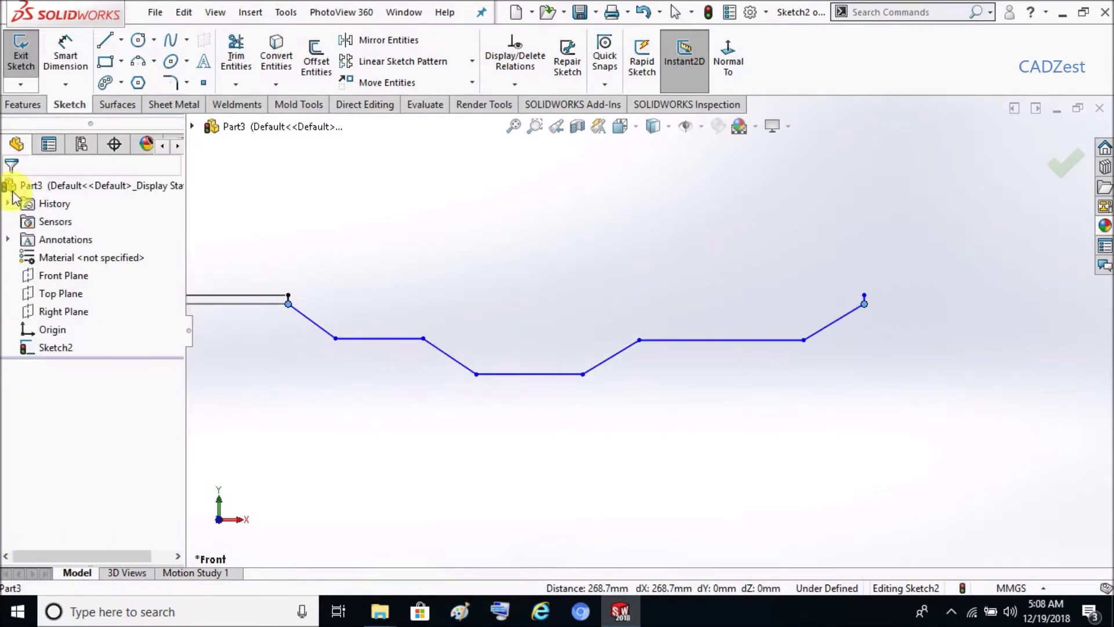
Make the upper-left and right horizontal segments collinear
{"action": "left_click", "coordinate": [516, 83]}
{"action": "left_click", "coordinate": [518, 125]}
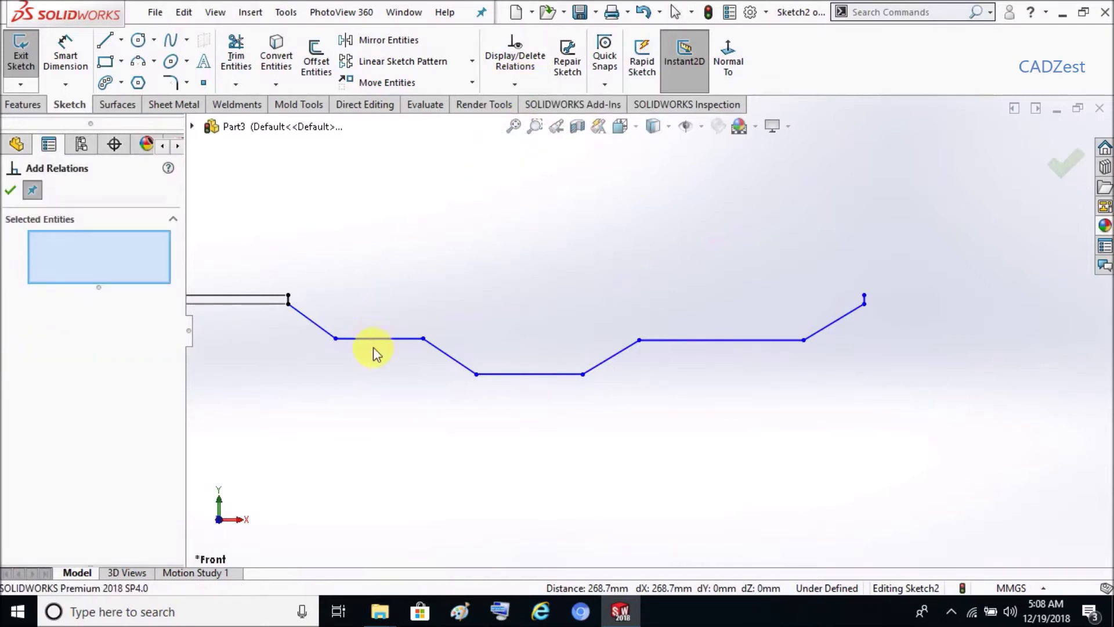
{"action": "left_click", "coordinate": [389, 342]}
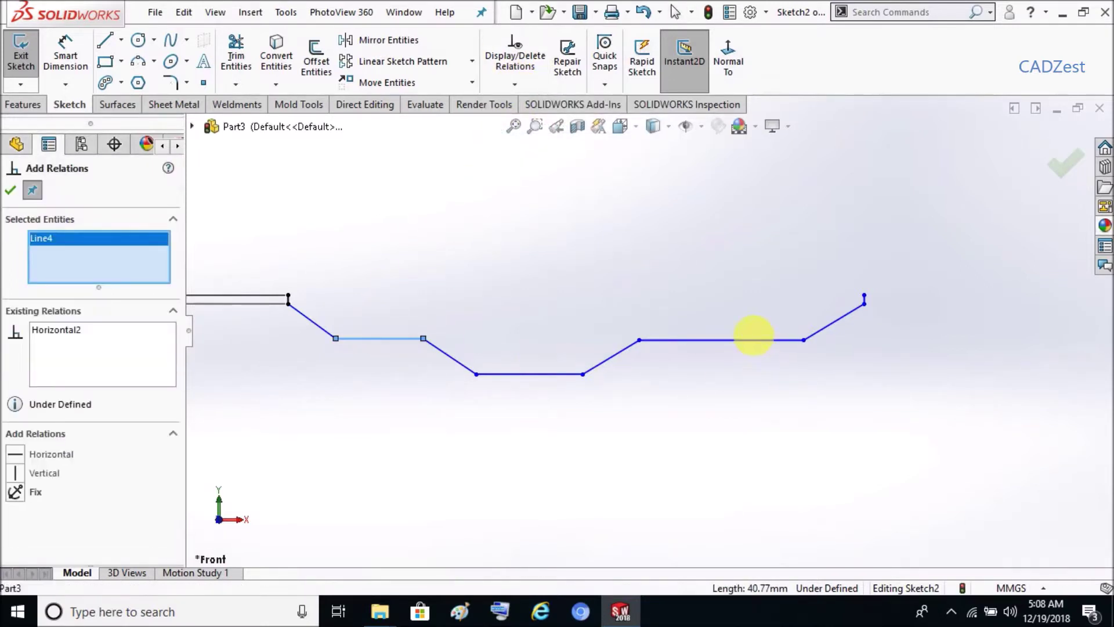
{"action": "left_click", "coordinate": [751, 342]}
{"action": "left_click", "coordinate": [15, 491]}
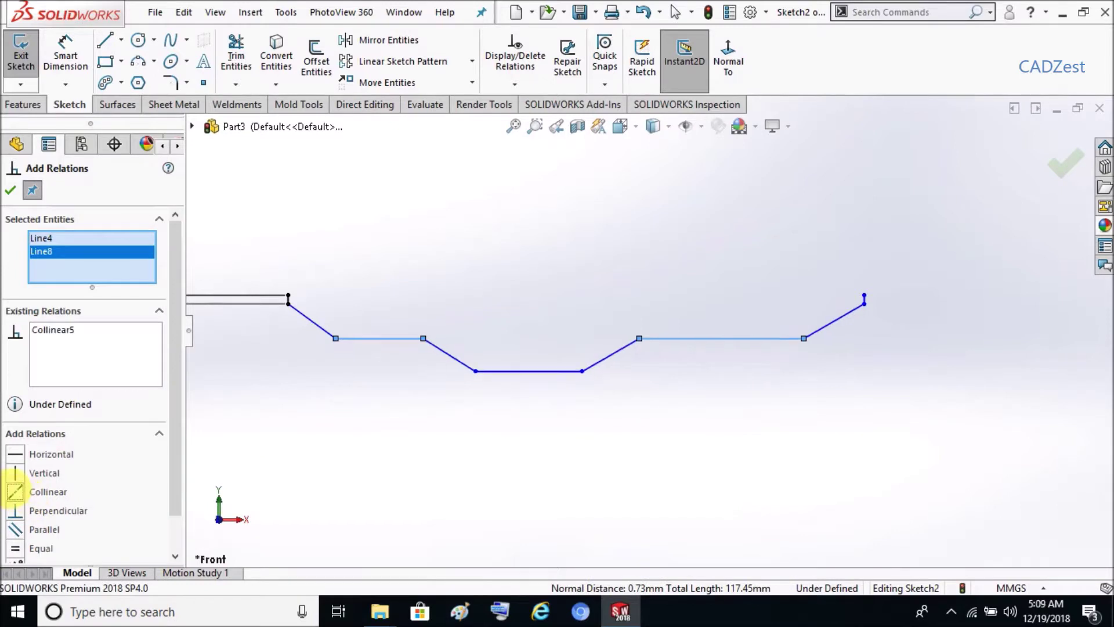
{"action": "left_click", "coordinate": [8, 192]}
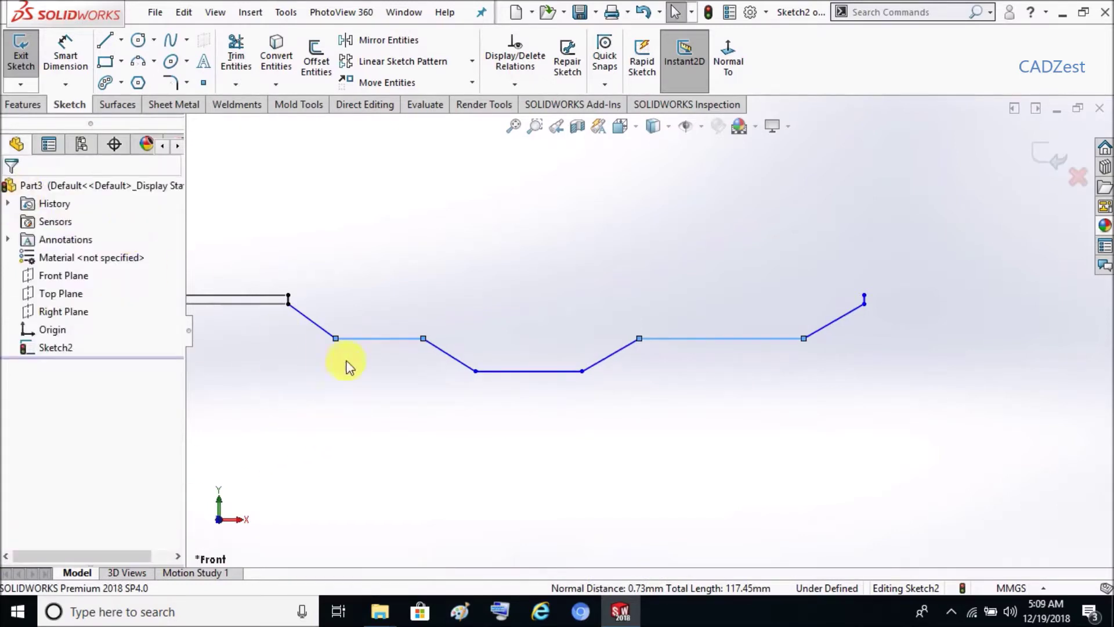
Dimension the left-end angle of the profile to 60°
{"action": "left_click", "coordinate": [74, 44]}
{"action": "scroll", "coordinate": [289, 303], "scroll_direction": "down", "scroll_amount": 3}
{"action": "scroll", "coordinate": [398, 326], "scroll_direction": "down", "scroll_amount": 2}
{"action": "left_click", "coordinate": [490, 324]}
{"action": "left_click", "coordinate": [480, 296]}
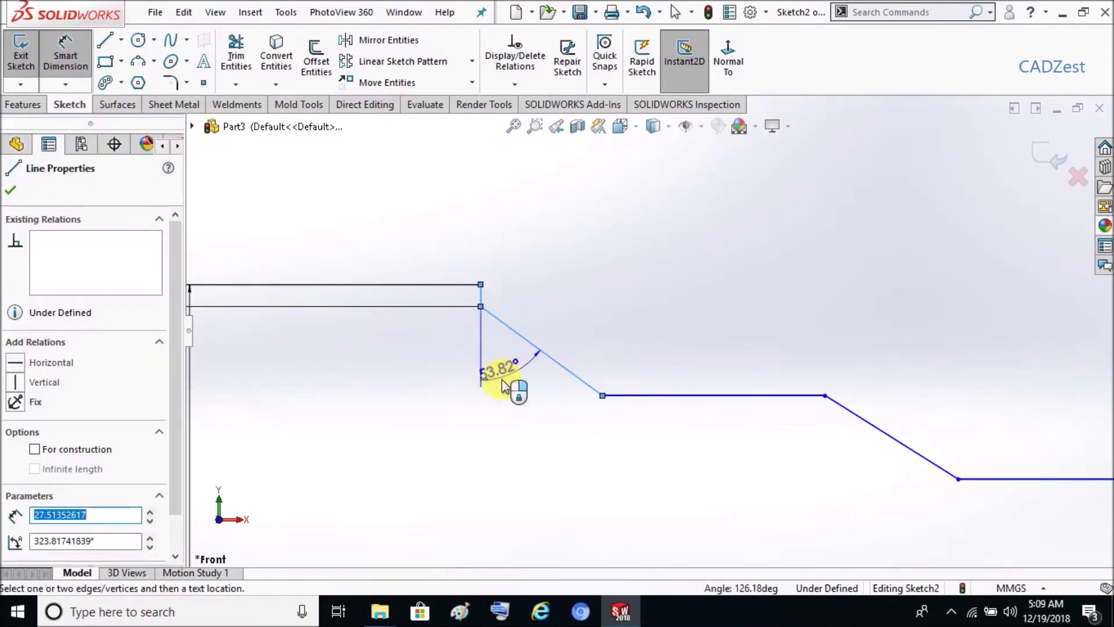
{"action": "left_click", "coordinate": [500, 380]}
{"action": "type", "text": "60"}
{"action": "key", "text": "Return"}
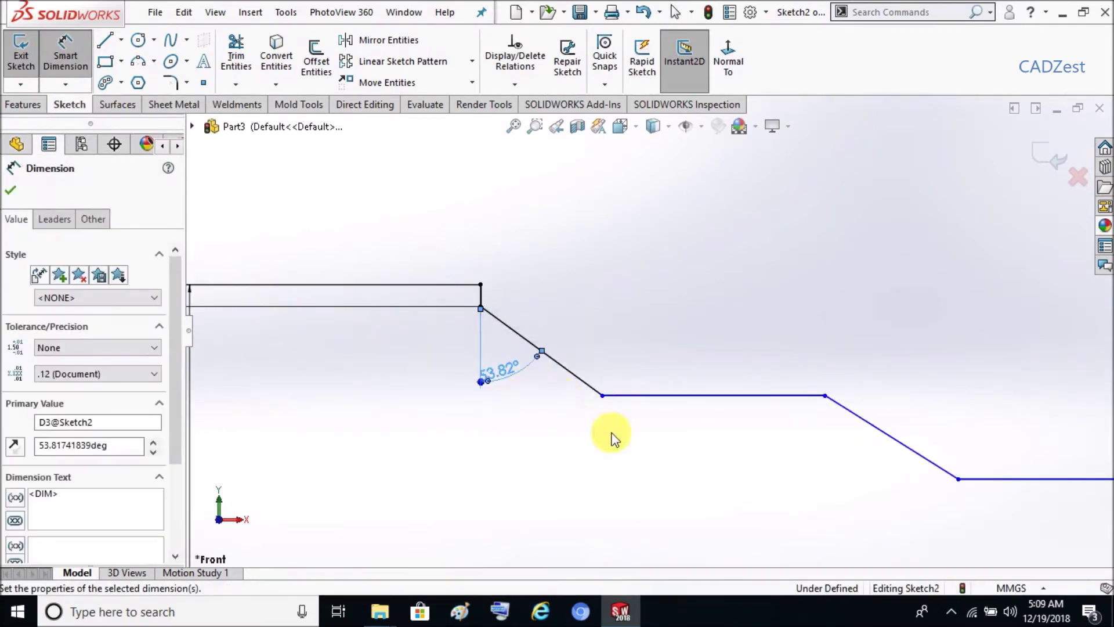
{"action": "left_click", "coordinate": [609, 435]}
Set the short horizontal step length to 20
{"action": "scroll", "coordinate": [406, 388], "scroll_direction": "up", "scroll_amount": 2}
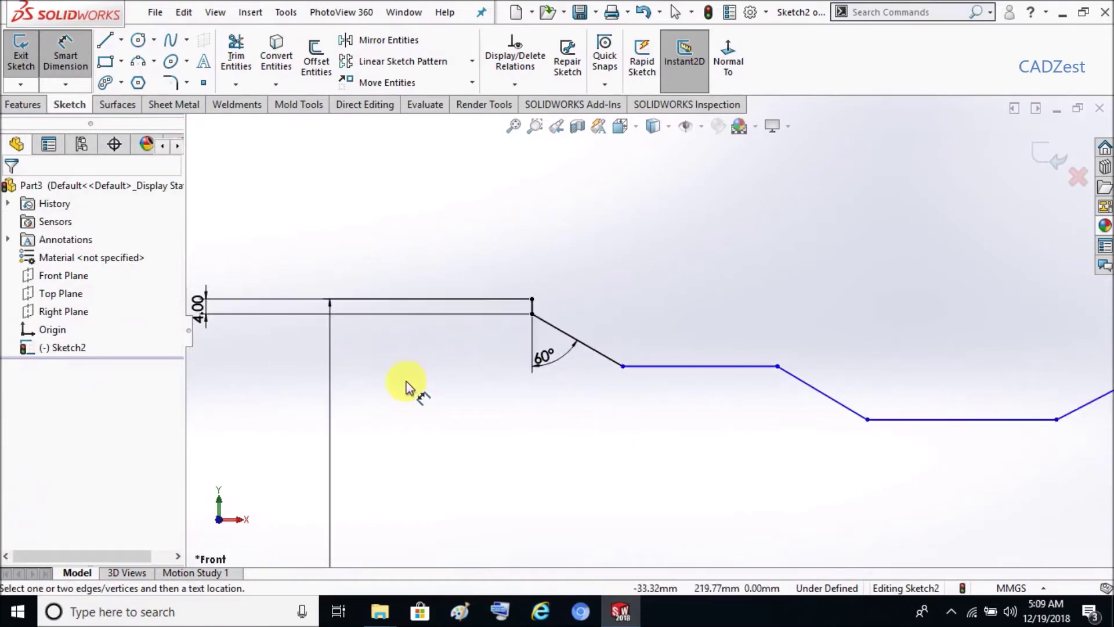
{"action": "left_click", "coordinate": [688, 365]}
{"action": "left_click", "coordinate": [682, 337]}
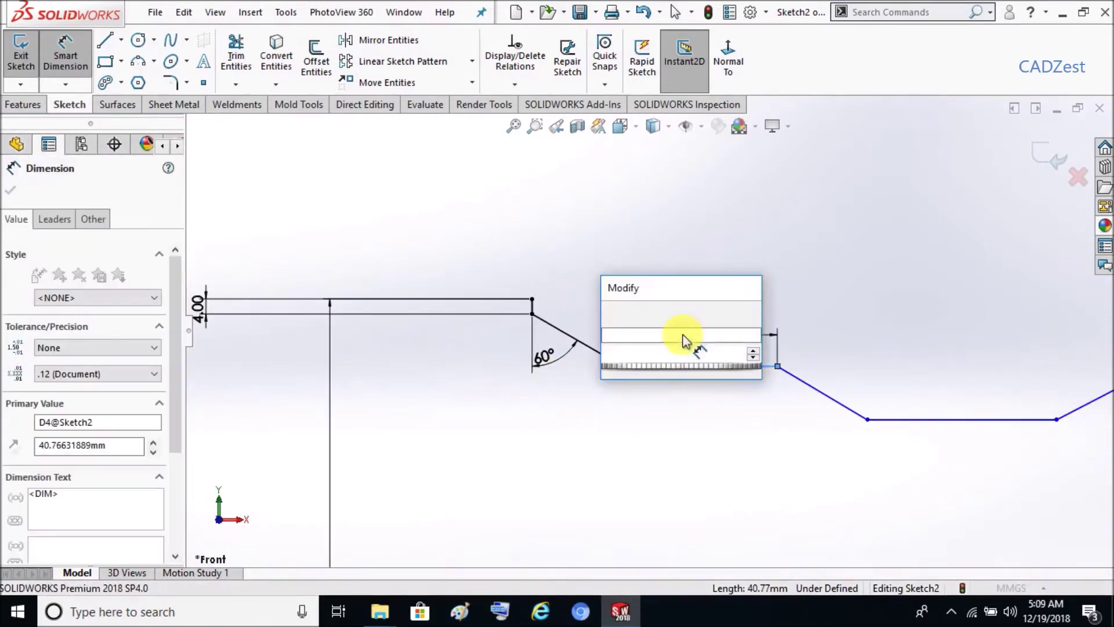
{"action": "type", "text": "20"}
{"action": "key", "text": "Return"}
{"action": "left_click", "coordinate": [520, 214]}
Dimension the bottom horizontal base line to 80
{"action": "scroll", "coordinate": [578, 257], "scroll_direction": "up", "scroll_amount": 2}
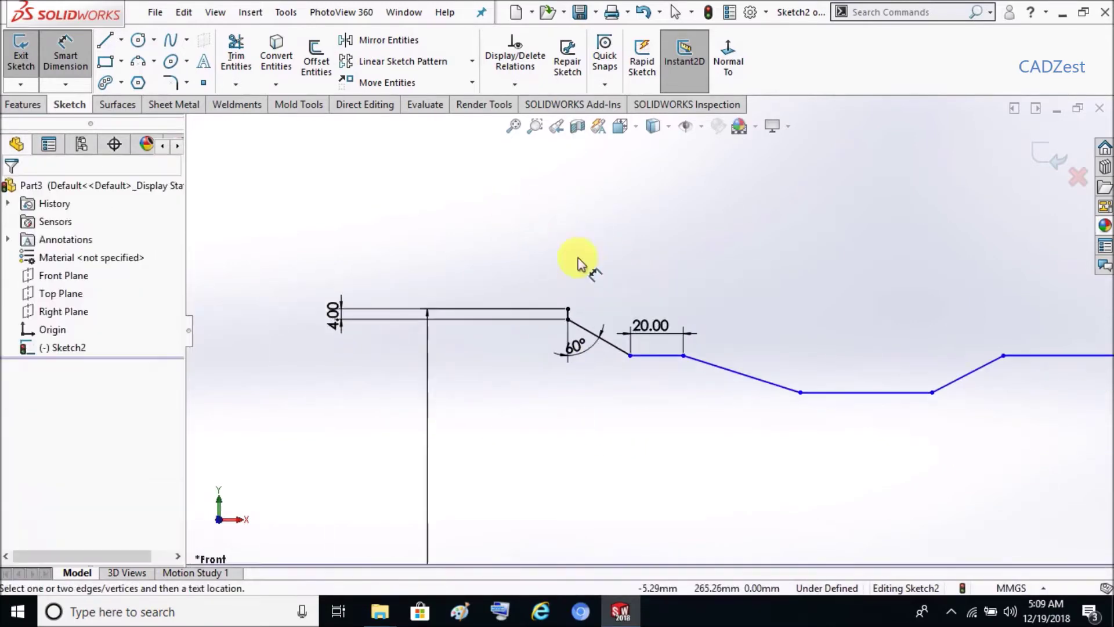
{"action": "left_click", "coordinate": [865, 396]}
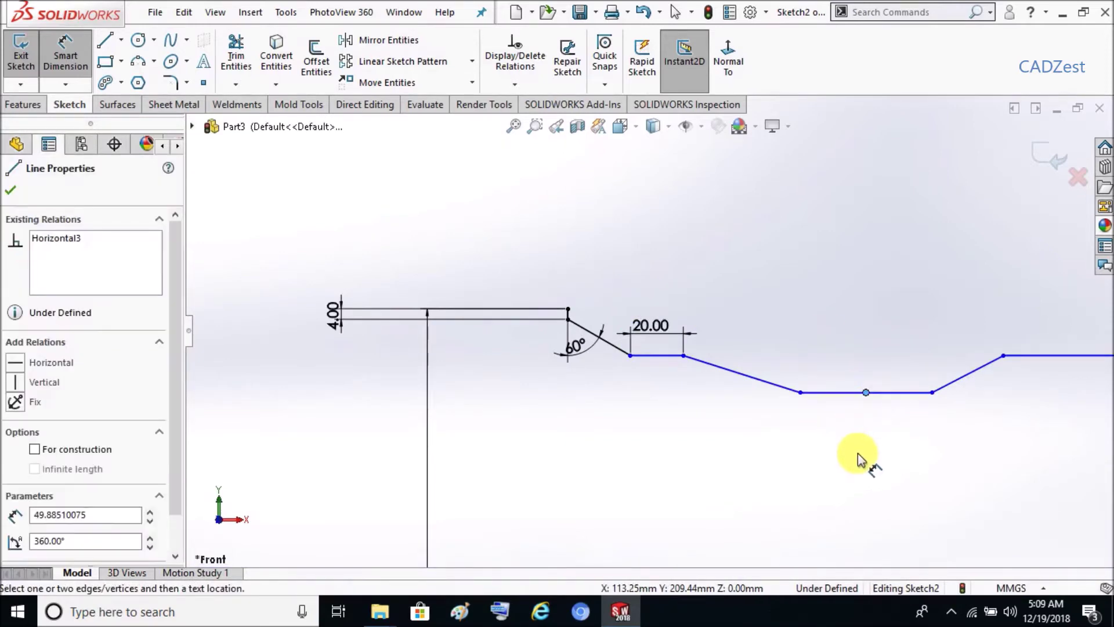
{"action": "left_click", "coordinate": [845, 414]}
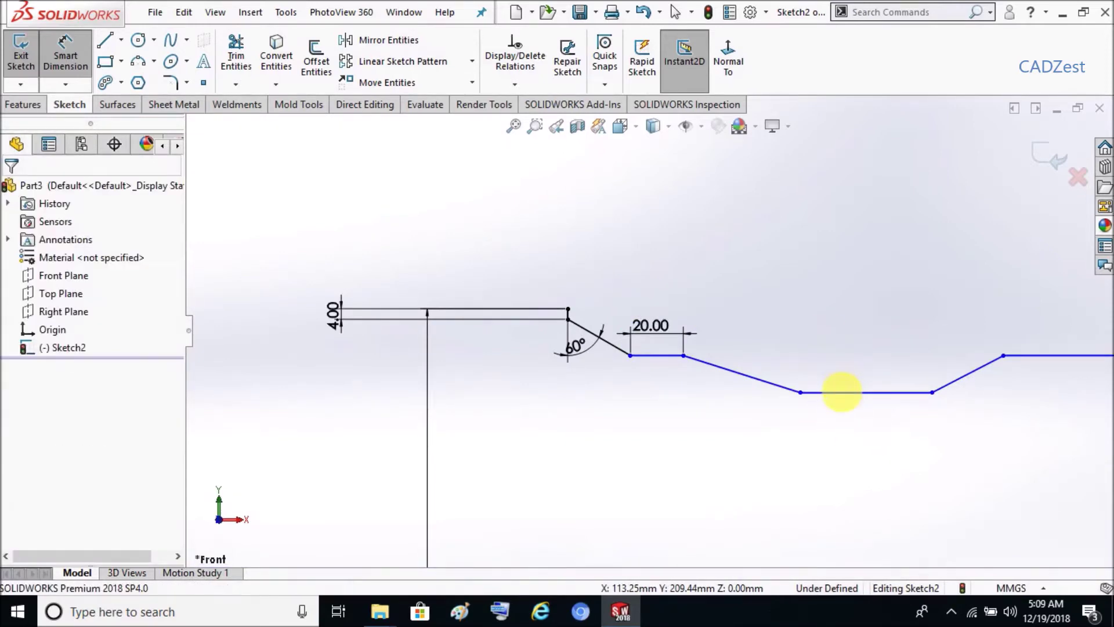
{"action": "left_click", "coordinate": [844, 402]}
{"action": "left_click", "coordinate": [852, 462]}
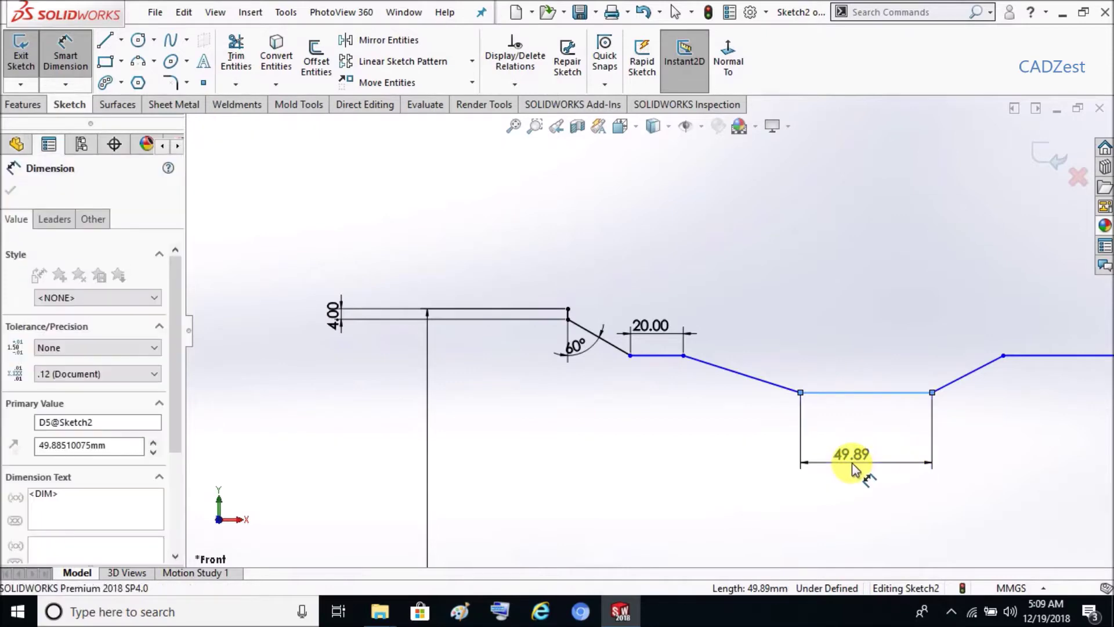
{"action": "type", "text": "80"}
{"action": "key", "text": "Return"}
{"action": "scroll", "coordinate": [749, 340], "scroll_direction": "up", "scroll_amount": 3}
{"action": "scroll", "coordinate": [1036, 290], "scroll_direction": "down", "scroll_amount": 2}
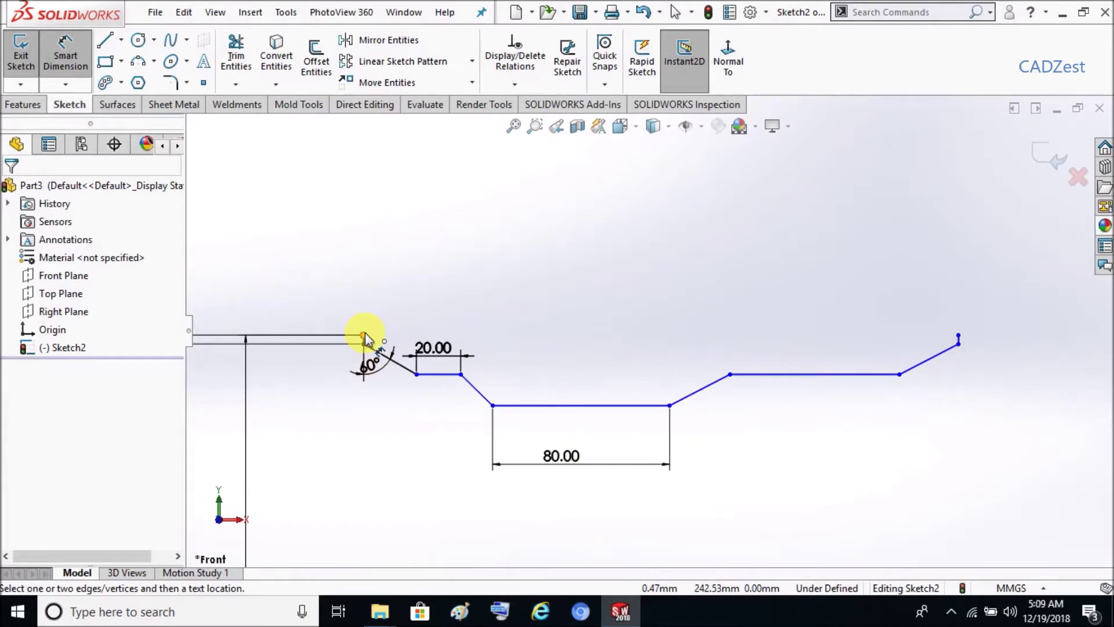
{"action": "scroll", "coordinate": [965, 355], "scroll_direction": "down", "scroll_amount": 2}
{"action": "scroll", "coordinate": [894, 341], "scroll_direction": "down", "scroll_amount": 2}
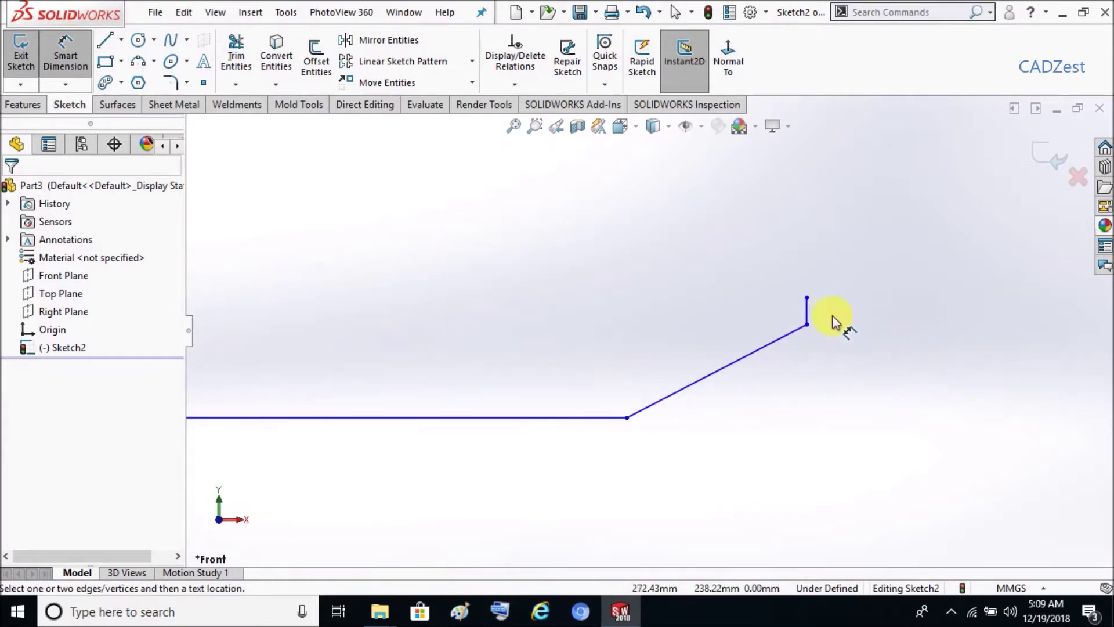
Set the angle between the right short vertical line and slanted line to 60°
{"action": "left_click", "coordinate": [806, 313]}
{"action": "left_click", "coordinate": [765, 346]}
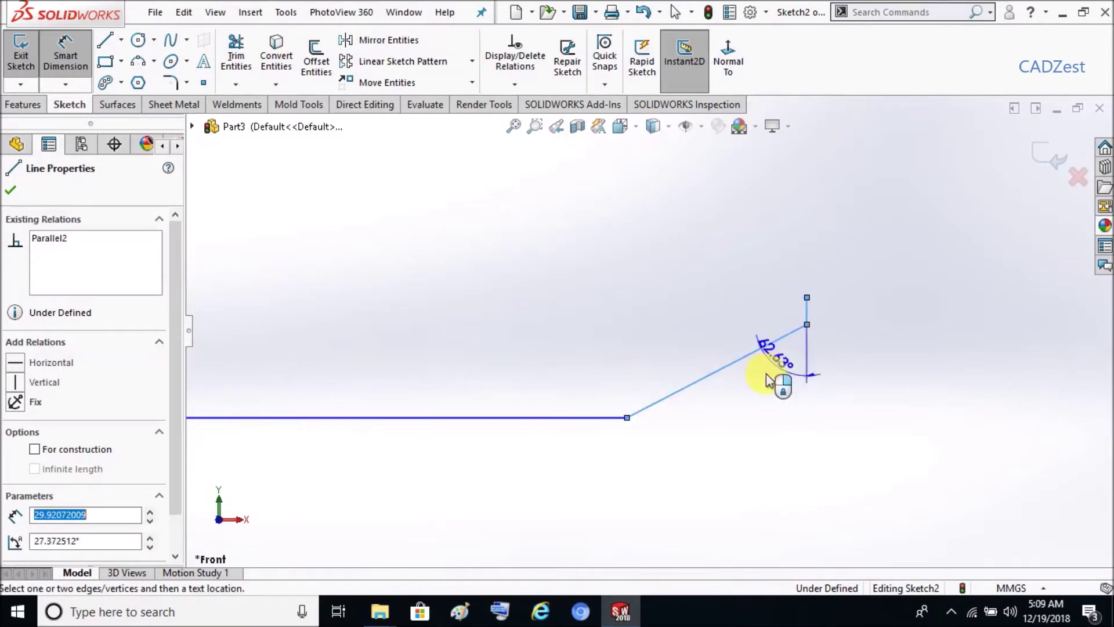
{"action": "left_click", "coordinate": [768, 386]}
{"action": "type", "text": "60"}
{"action": "key", "text": "Return"}
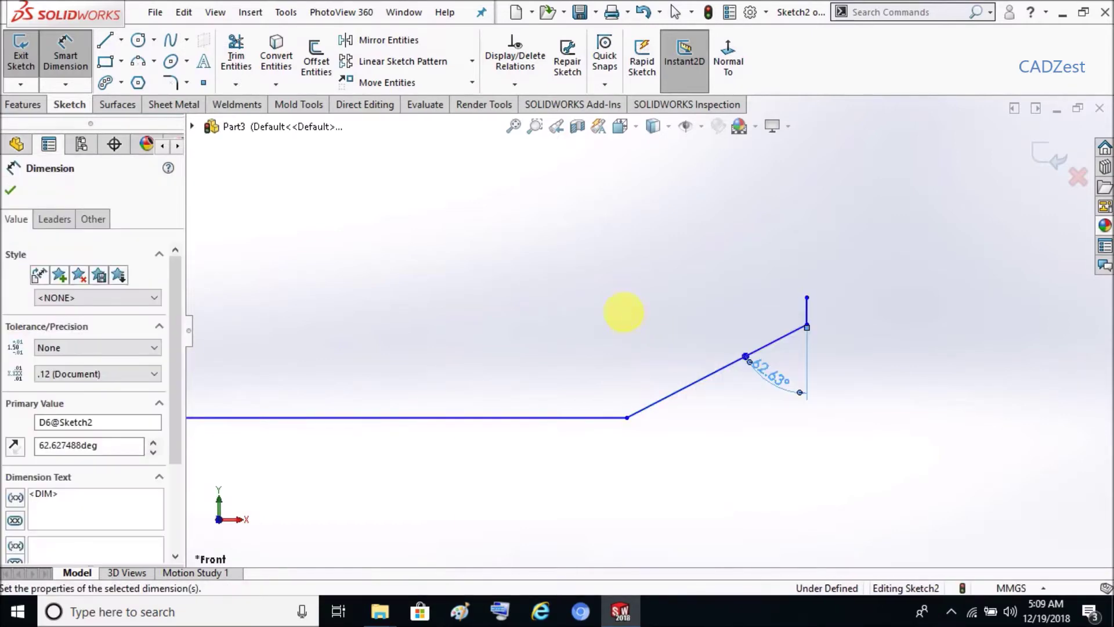
{"action": "left_click", "coordinate": [627, 293]}
{"action": "scroll", "coordinate": [667, 294], "scroll_direction": "up", "scroll_amount": 3}
{"action": "scroll", "coordinate": [734, 318], "scroll_direction": "up", "scroll_amount": 2}
{"action": "scroll", "coordinate": [560, 360], "scroll_direction": "up", "scroll_amount": 2}
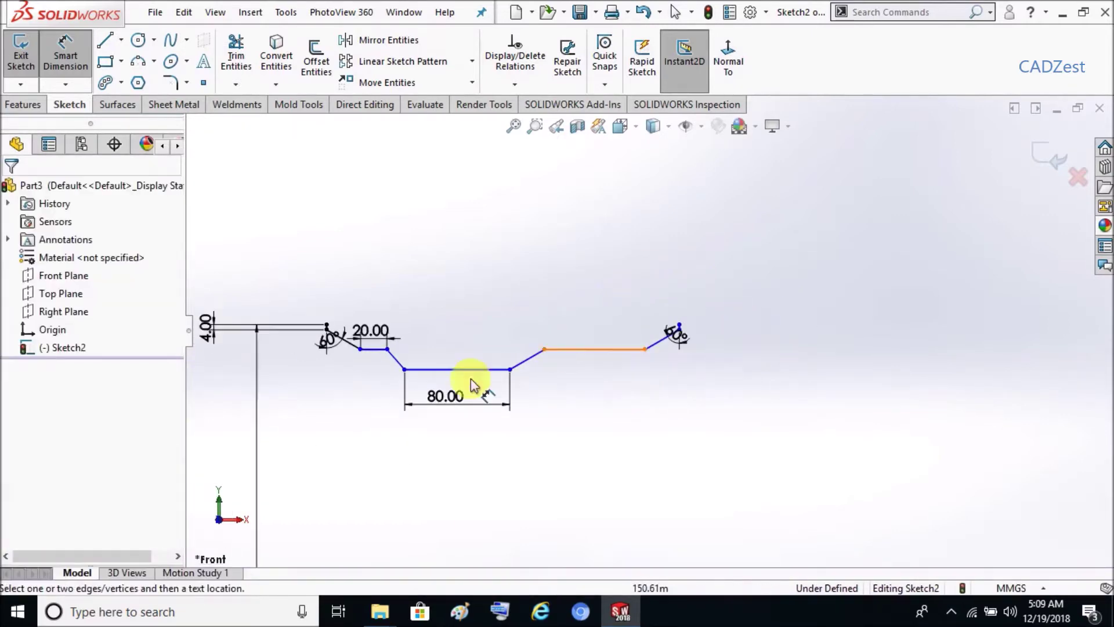
{"action": "scroll", "coordinate": [313, 369], "scroll_direction": "down", "scroll_amount": 2}
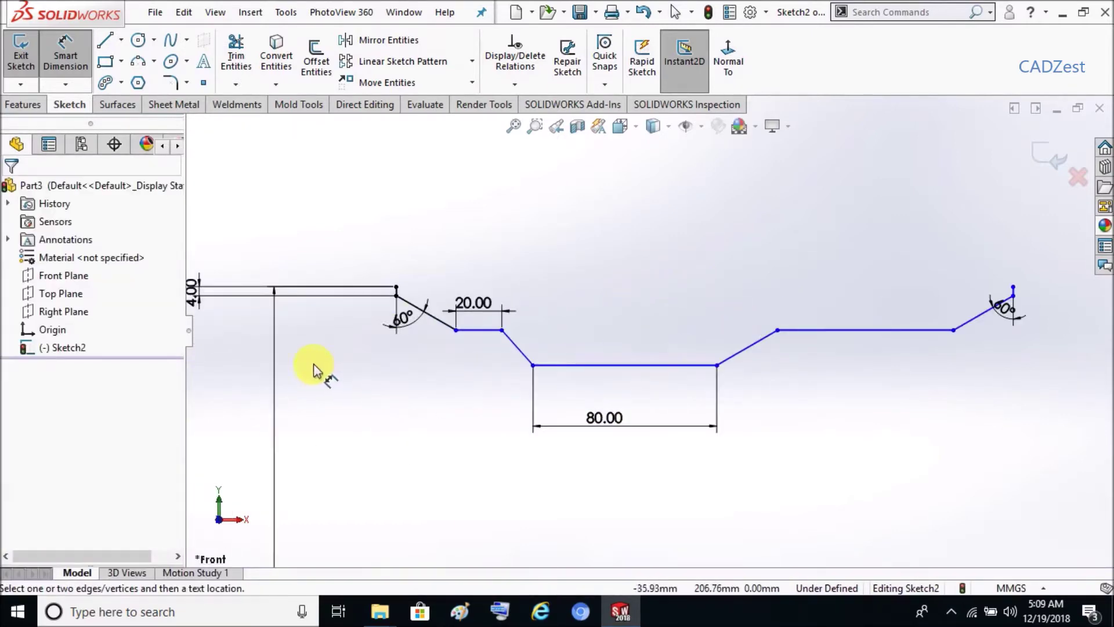
Dimension both slanted drops to vertical distances of 12
{"action": "left_click", "coordinate": [396, 296]}
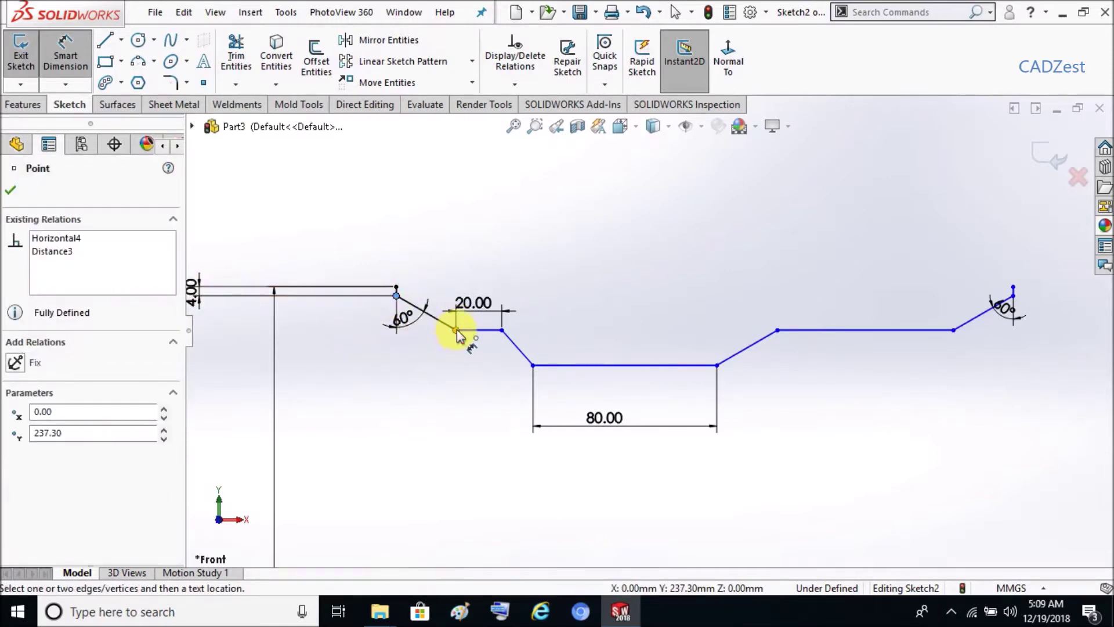
{"action": "left_click", "coordinate": [456, 330]}
{"action": "left_click", "coordinate": [335, 325]}
{"action": "type", "text": "12"}
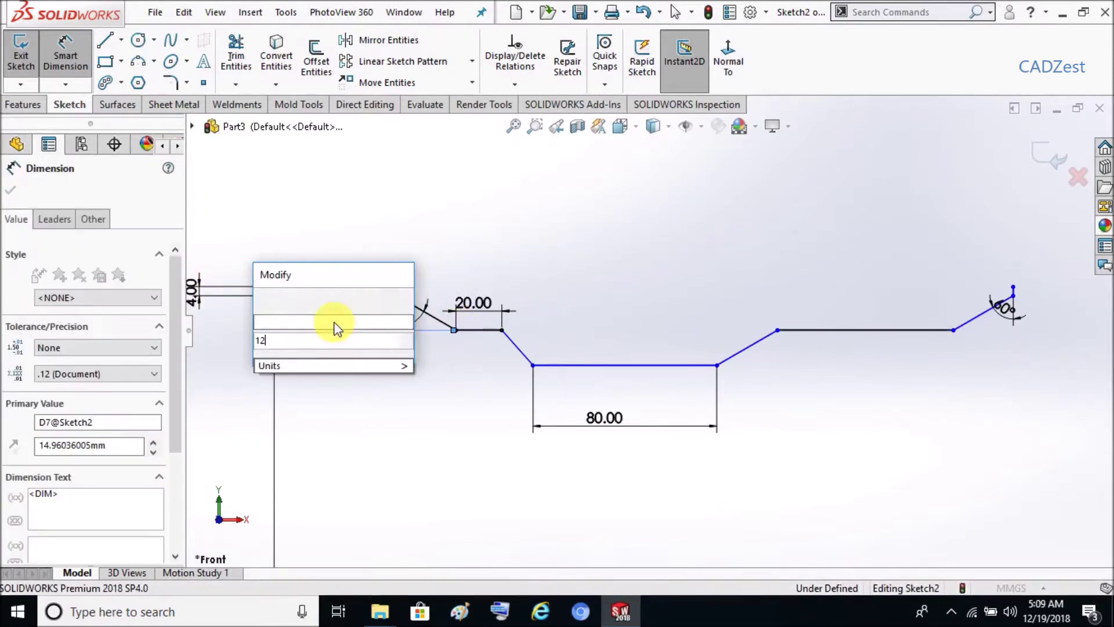
{"action": "key", "text": "Return"}
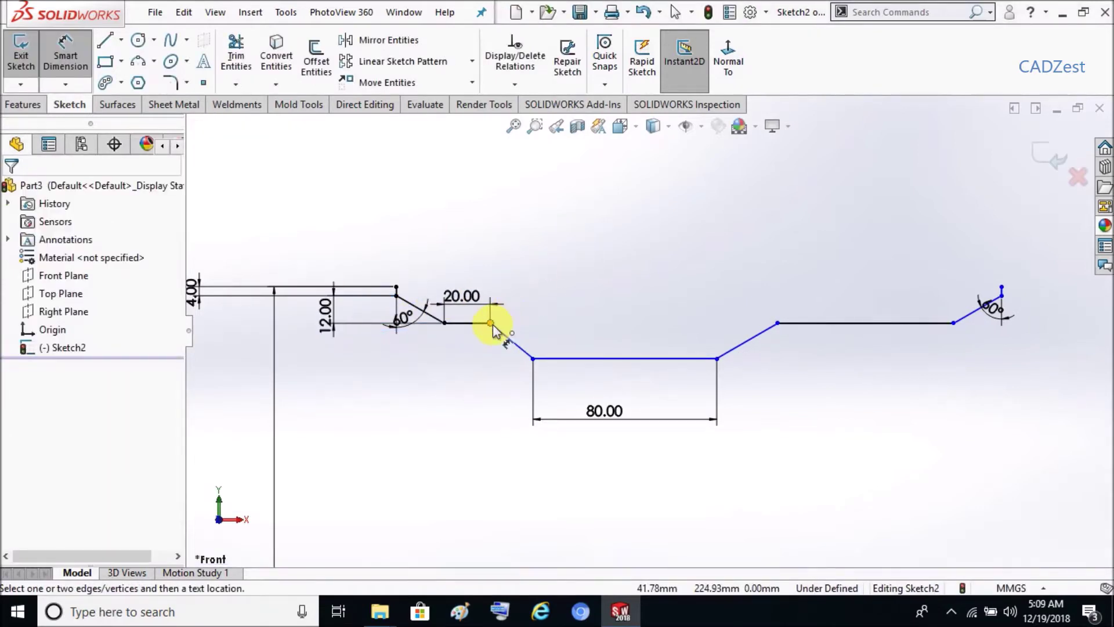
{"action": "left_click", "coordinate": [491, 323]}
{"action": "left_click", "coordinate": [533, 359]}
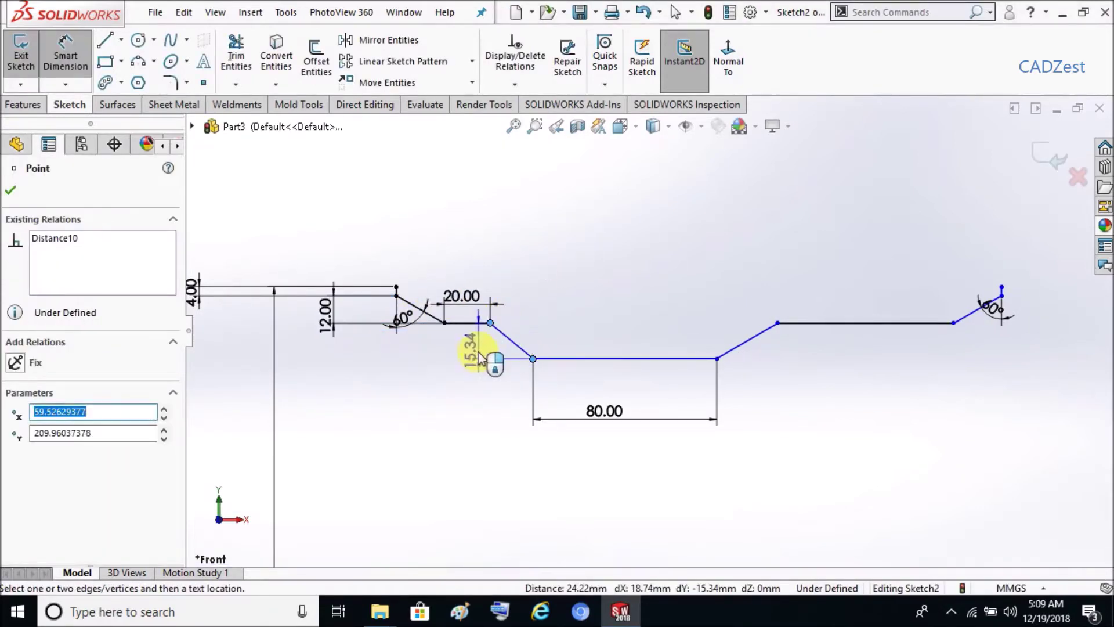
{"action": "left_click", "coordinate": [479, 358]}
{"action": "type", "text": "12"}
{"action": "key", "text": "Return"}
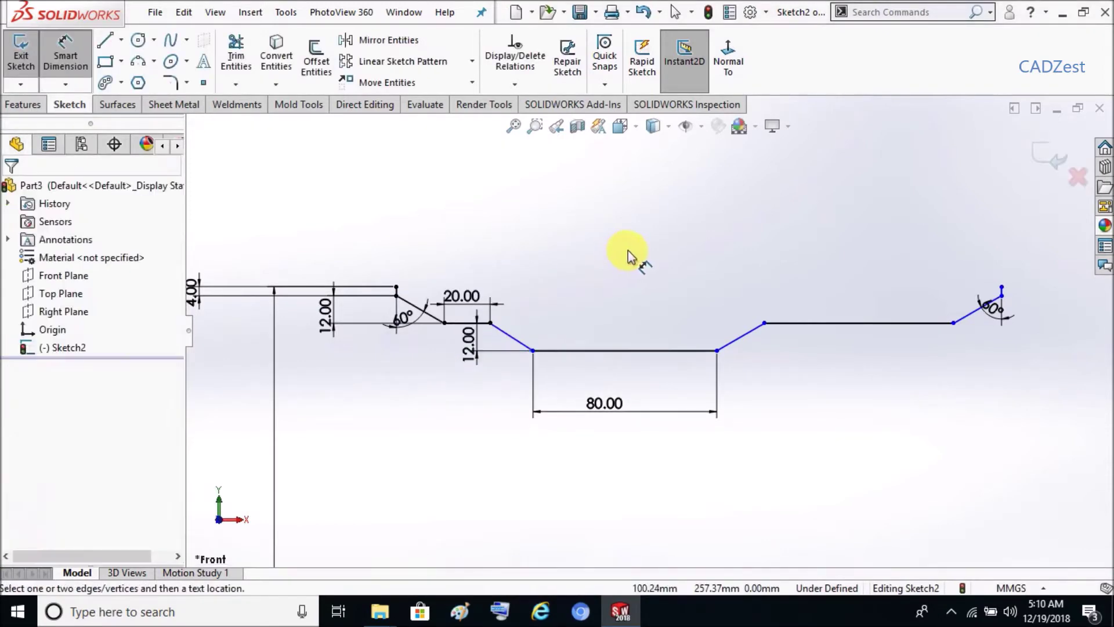
Try a 30° angle on the right slant and discard it as redundant
{"action": "scroll", "coordinate": [510, 348], "scroll_direction": "down", "scroll_amount": 2}
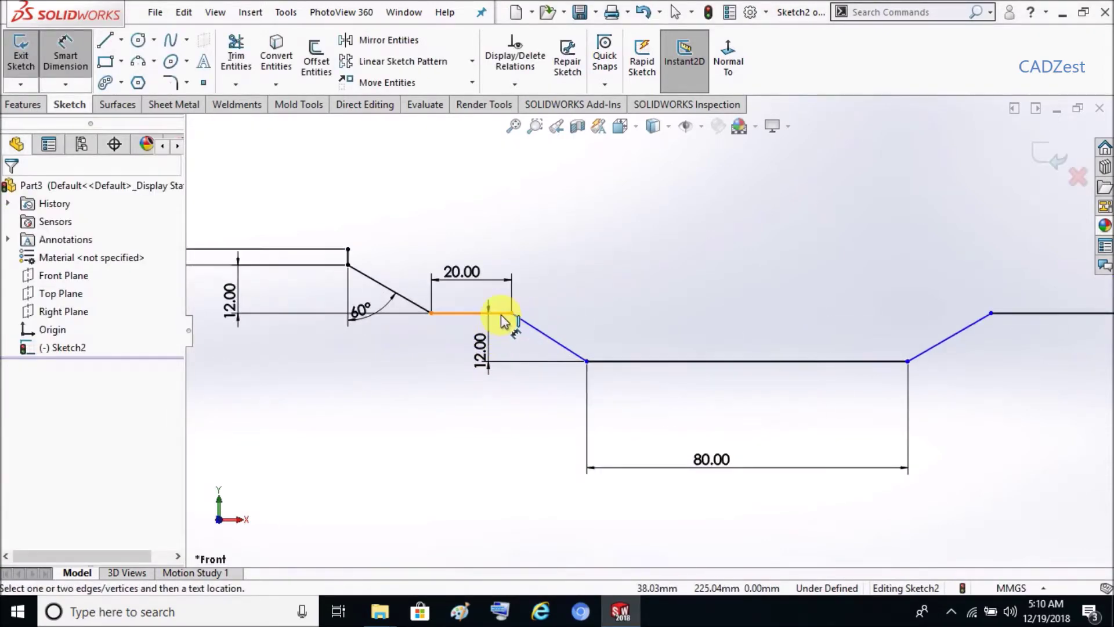
{"action": "left_click", "coordinate": [994, 315]}
{"action": "left_click", "coordinate": [966, 334]}
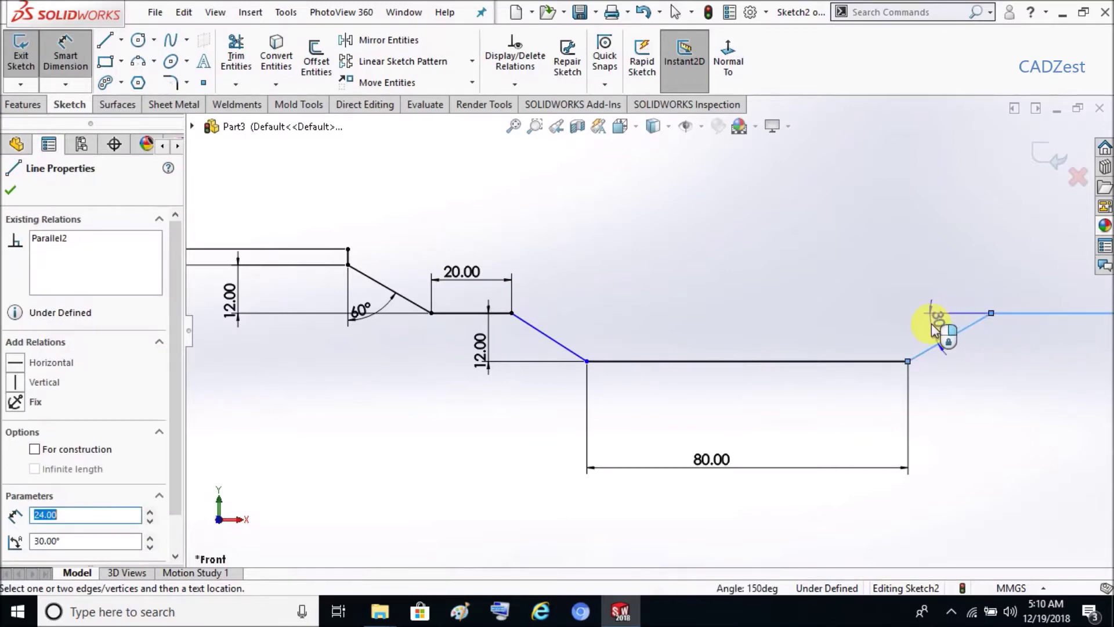
{"action": "left_click", "coordinate": [935, 321]}
{"action": "left_click", "coordinate": [635, 323]}
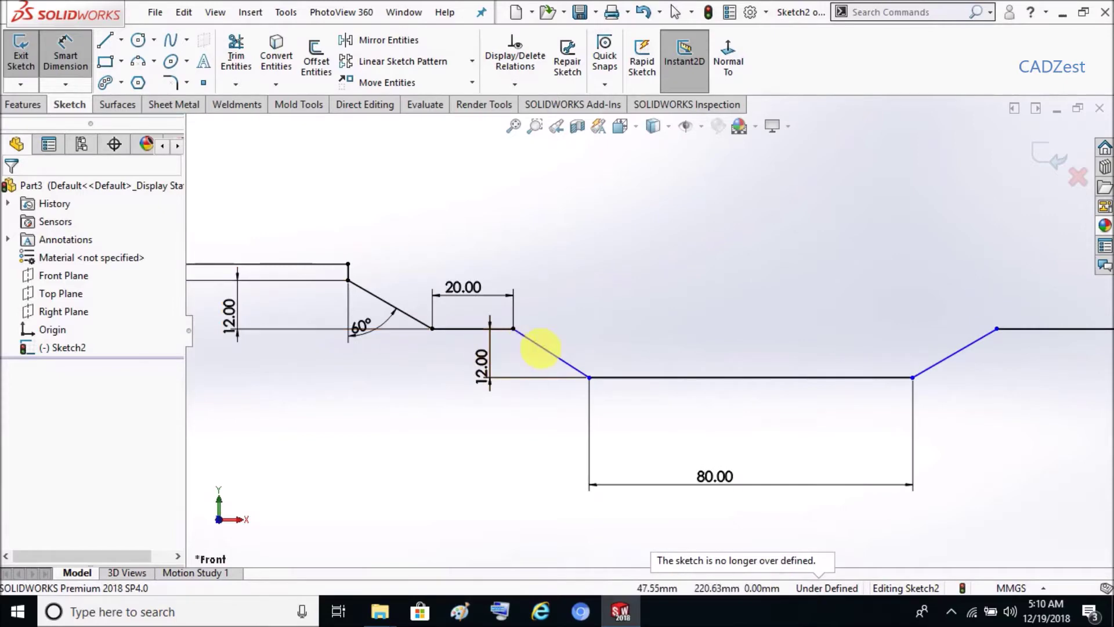
Make the two left slanted lines parallel
{"action": "left_click", "coordinate": [515, 84]}
{"action": "left_click", "coordinate": [523, 119]}
{"action": "left_click", "coordinate": [404, 321]}
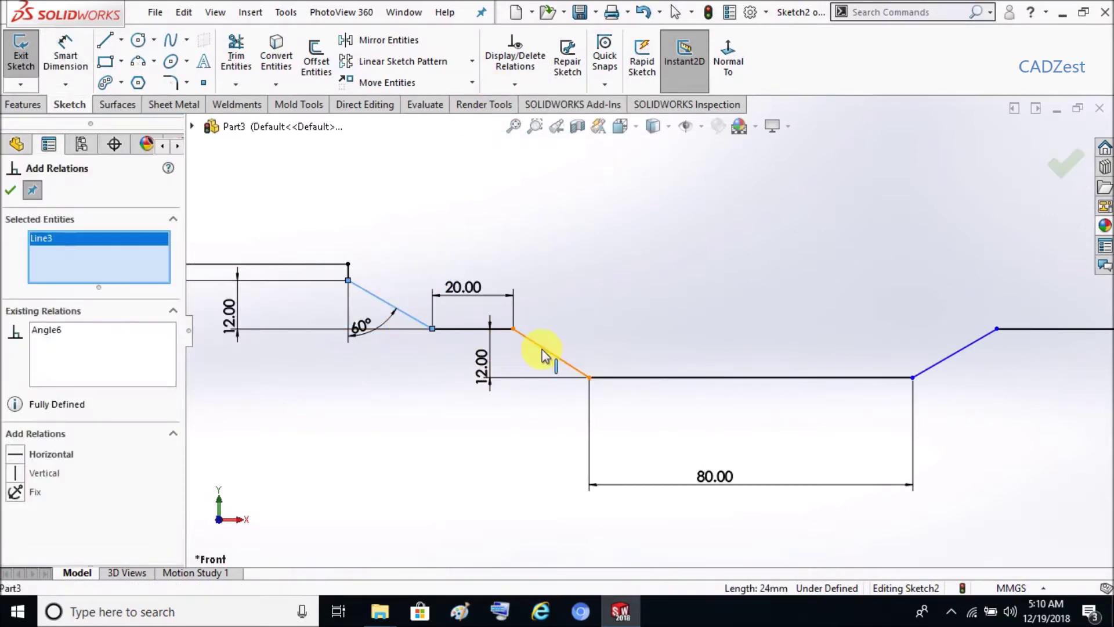
{"action": "left_click", "coordinate": [543, 348]}
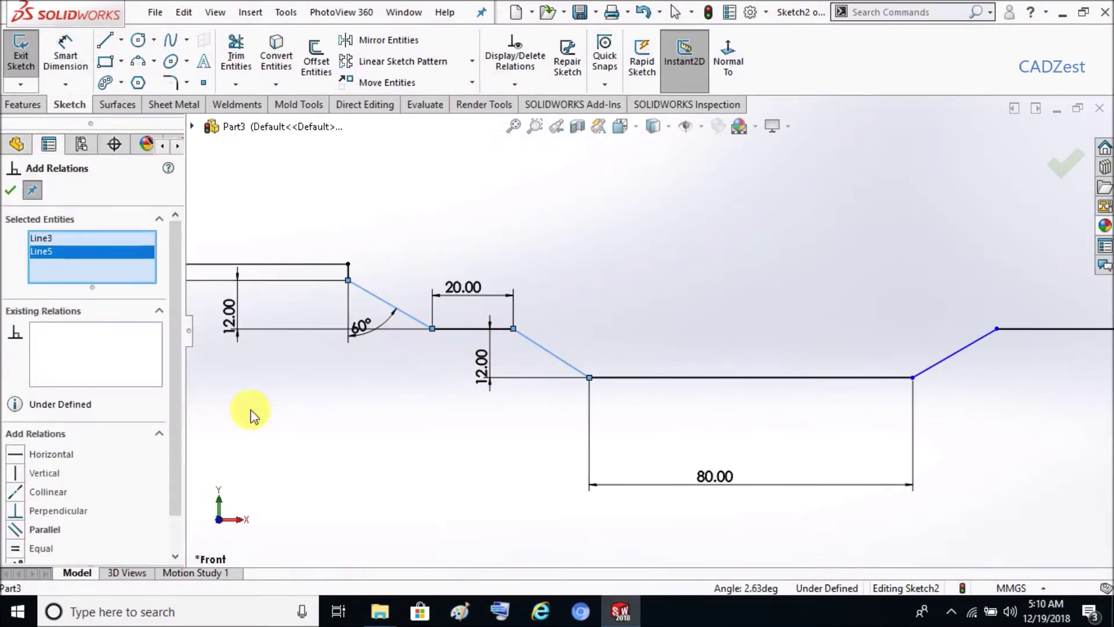
{"action": "left_click", "coordinate": [17, 529]}
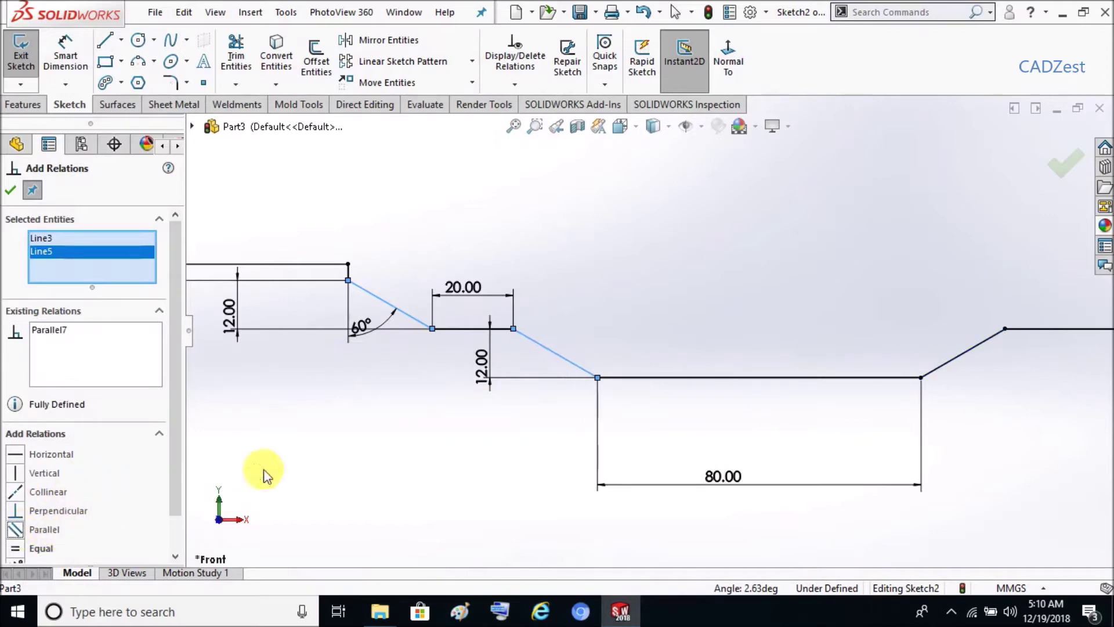
{"action": "left_click", "coordinate": [10, 190]}
{"action": "left_click", "coordinate": [819, 206]}
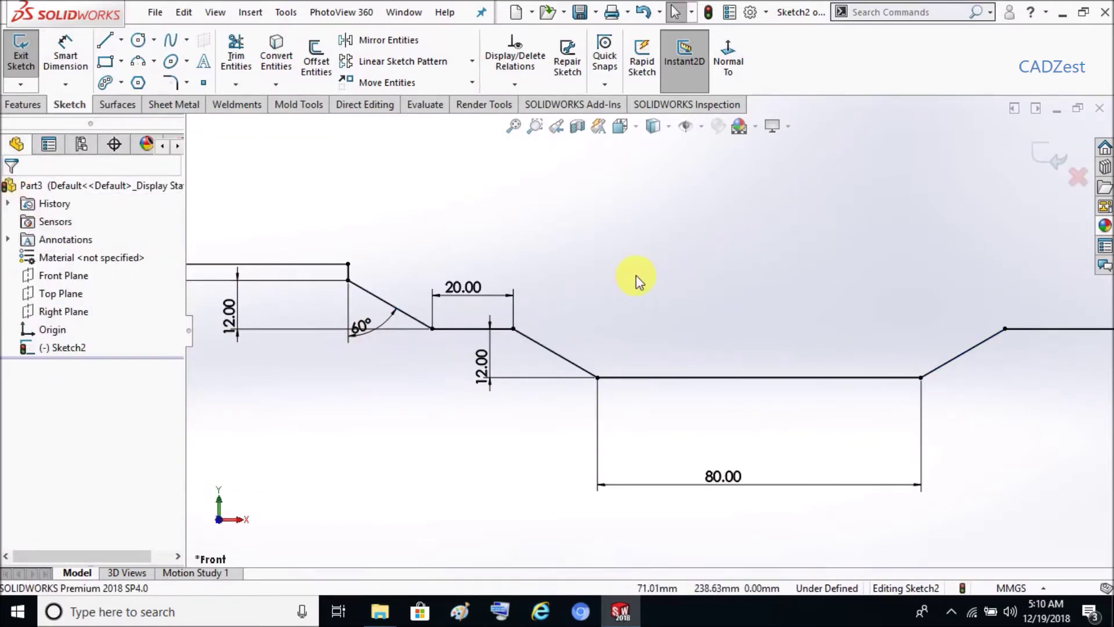
Dimension the overall profile width between its top corners as 250
{"action": "scroll", "coordinate": [637, 275], "scroll_direction": "up", "scroll_amount": 3}
{"action": "scroll", "coordinate": [914, 285], "scroll_direction": "down", "scroll_amount": 1}
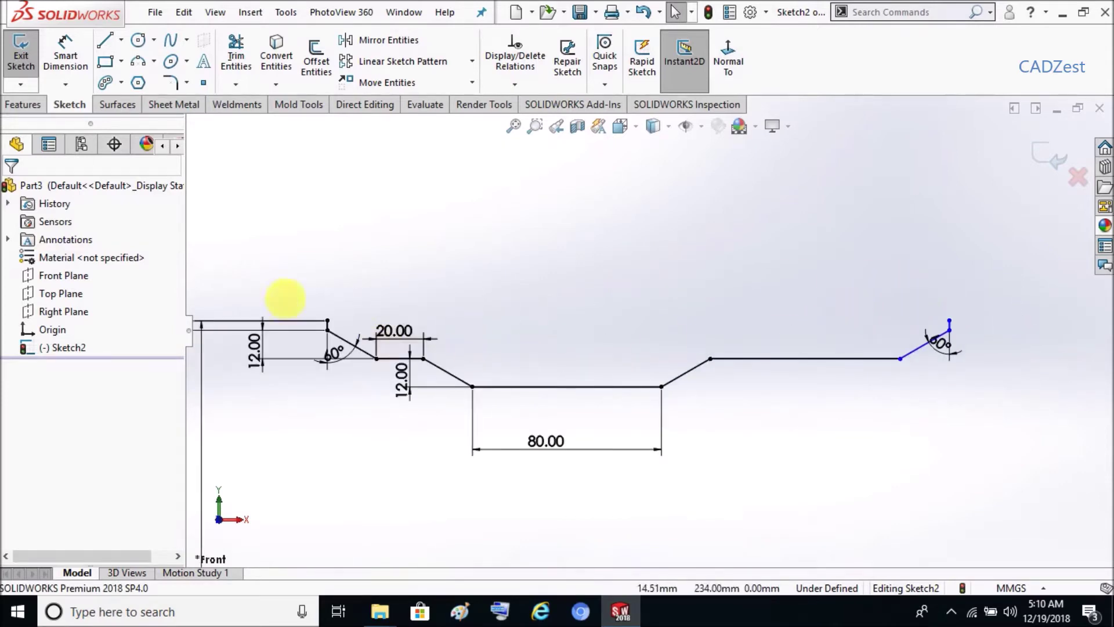
{"action": "left_click", "coordinate": [65, 55]}
{"action": "left_click", "coordinate": [328, 320]}
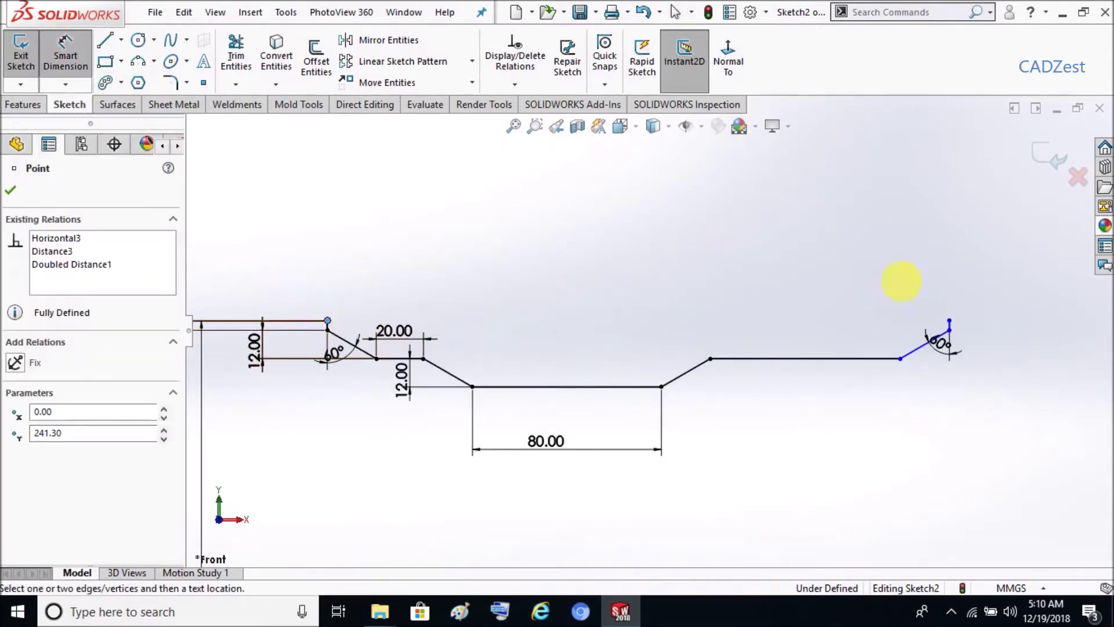
{"action": "left_click", "coordinate": [949, 320]}
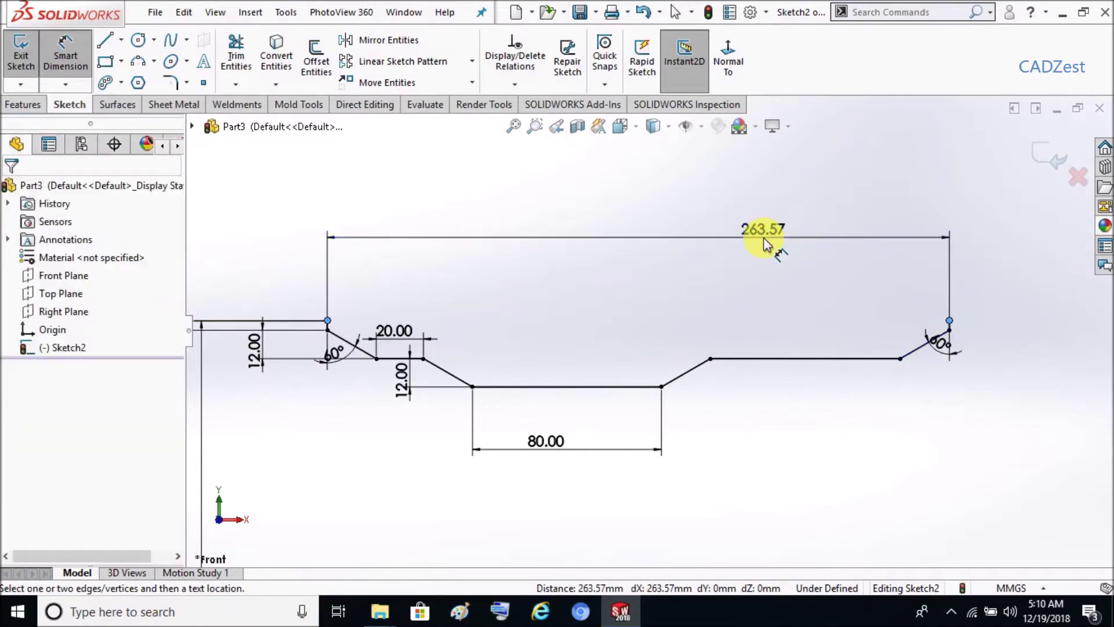
{"action": "left_click", "coordinate": [764, 238]}
{"action": "key", "text": "Return"}
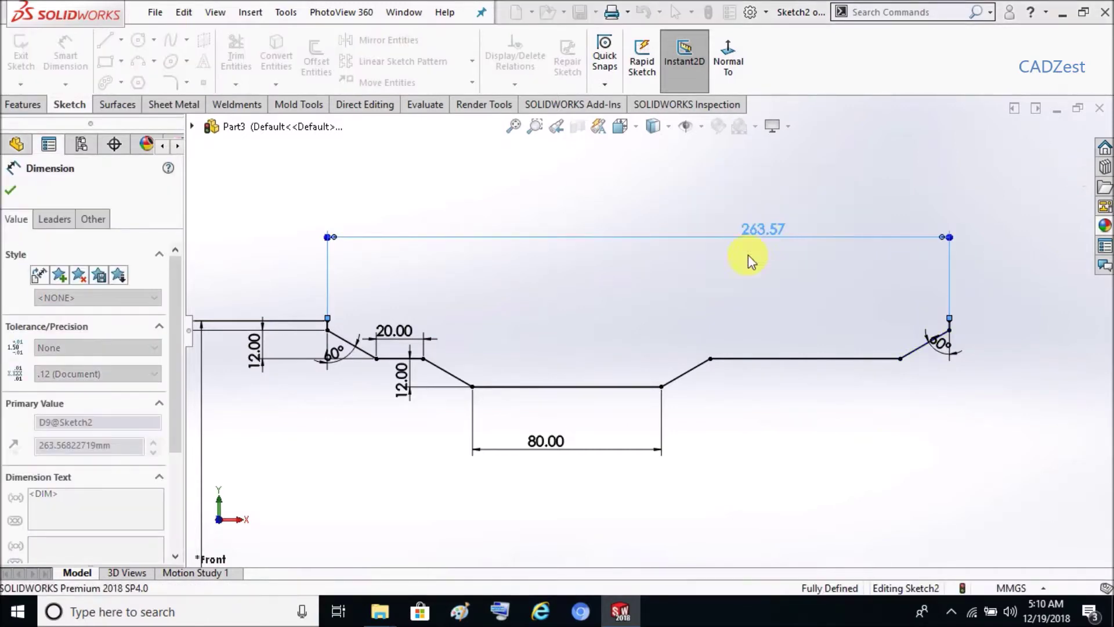
{"action": "left_click", "coordinate": [667, 274]}
Zoom out and rotate the view to check the fully defined sketch
{"action": "scroll", "coordinate": [717, 268], "scroll_direction": "up", "scroll_amount": 2}
{"action": "scroll", "coordinate": [719, 266], "scroll_direction": "up", "scroll_amount": 2}
{"action": "scroll", "coordinate": [642, 416], "scroll_direction": "up", "scroll_amount": 2}
{"action": "middle_click_drag", "start_coordinate": [642, 415], "coordinate": [654, 455]}
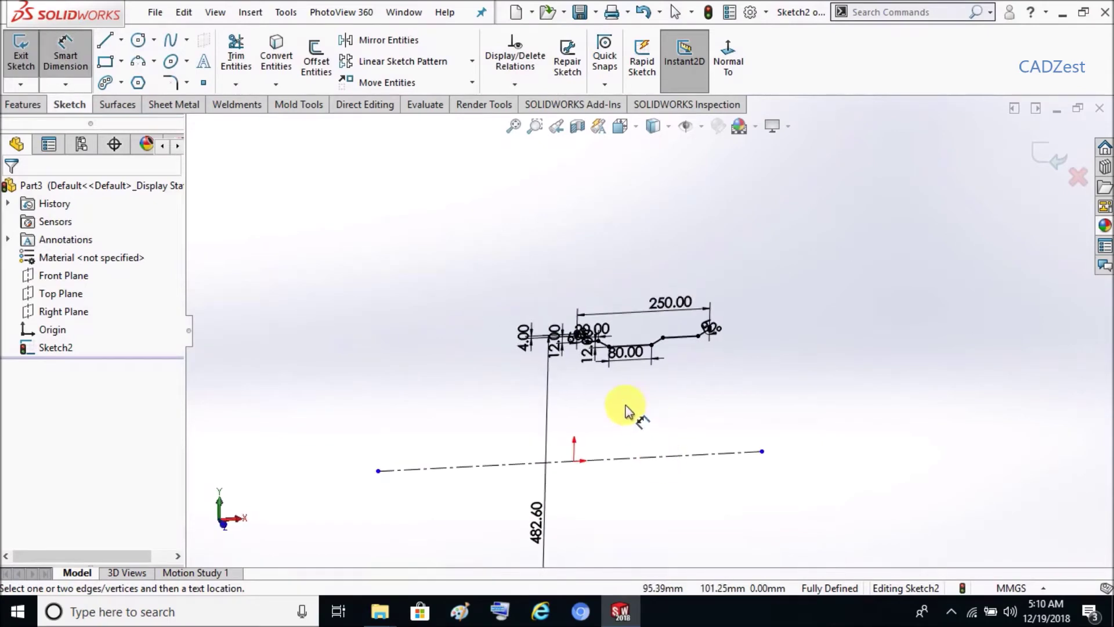
{"action": "scroll", "coordinate": [606, 400], "scroll_direction": "down", "scroll_amount": 3}
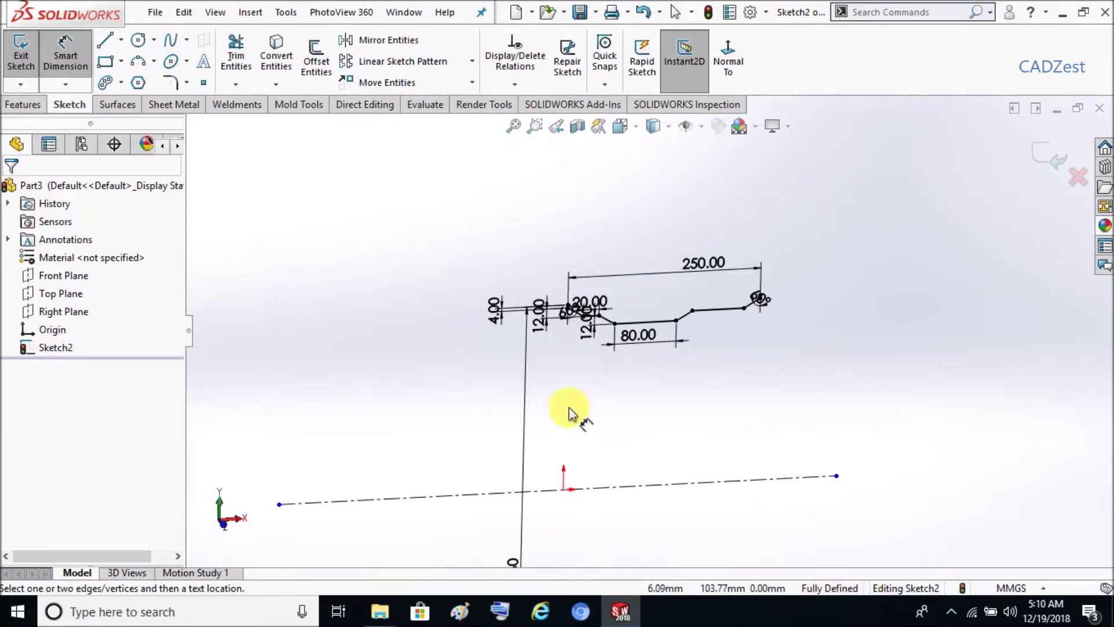
{"action": "scroll", "coordinate": [598, 374], "scroll_direction": "down", "scroll_amount": 1}
{"action": "left_click", "coordinate": [22, 105]}
Revolve the open rim profile 360° as a thin feature with a 3 mm wall
{"action": "left_click", "coordinate": [79, 55]}
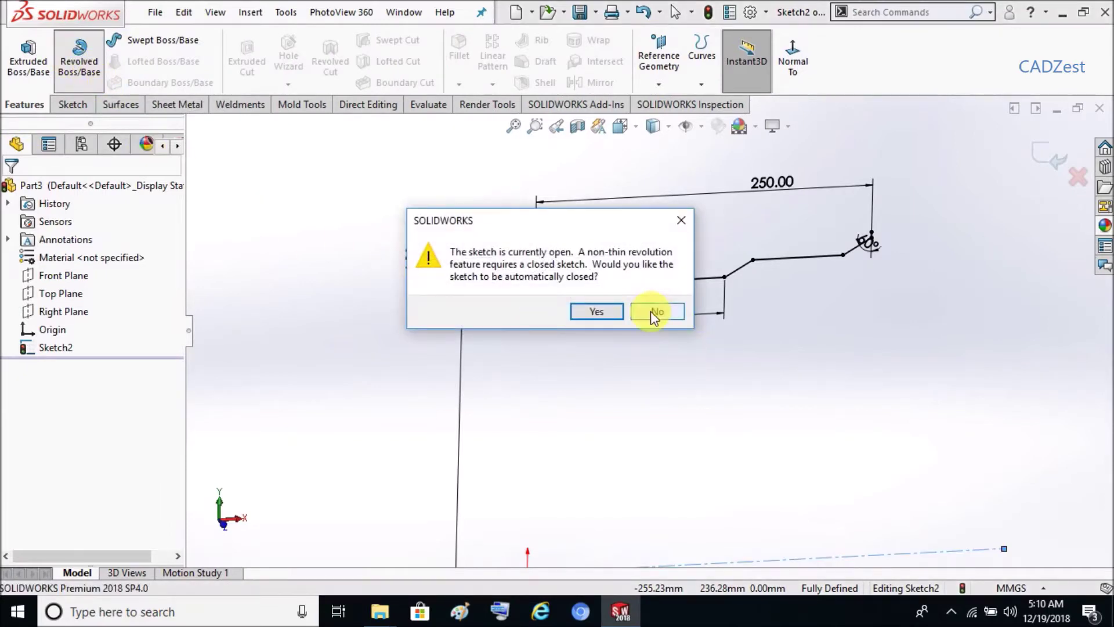
{"action": "left_click", "coordinate": [652, 312]}
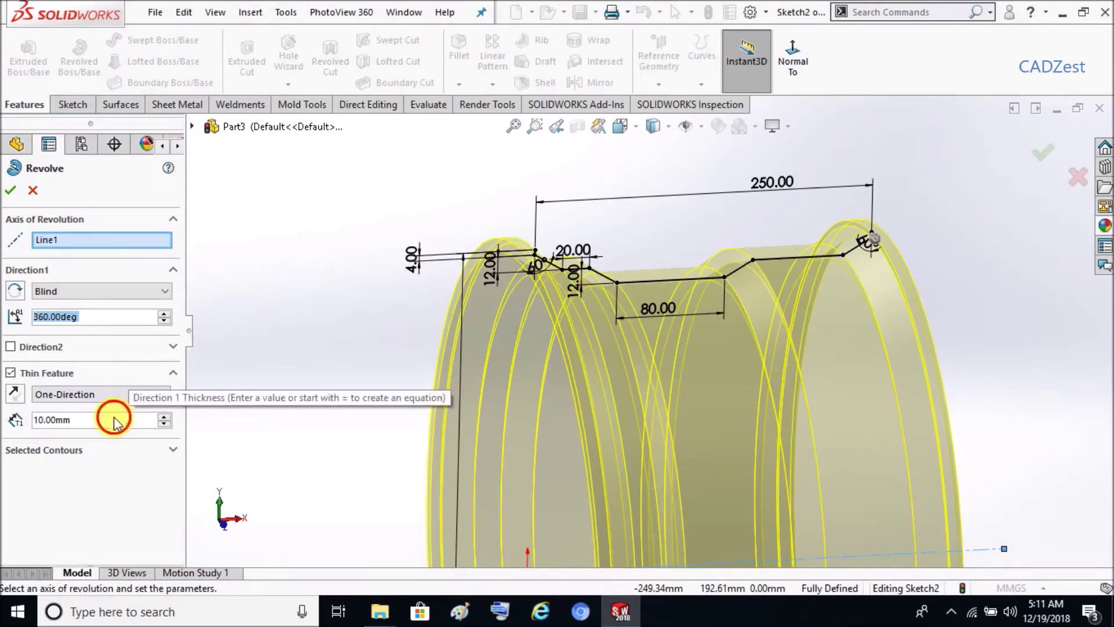
{"action": "left_click", "coordinate": [114, 416]}
{"action": "type", "text": "3"}
{"action": "key", "text": "Return"}
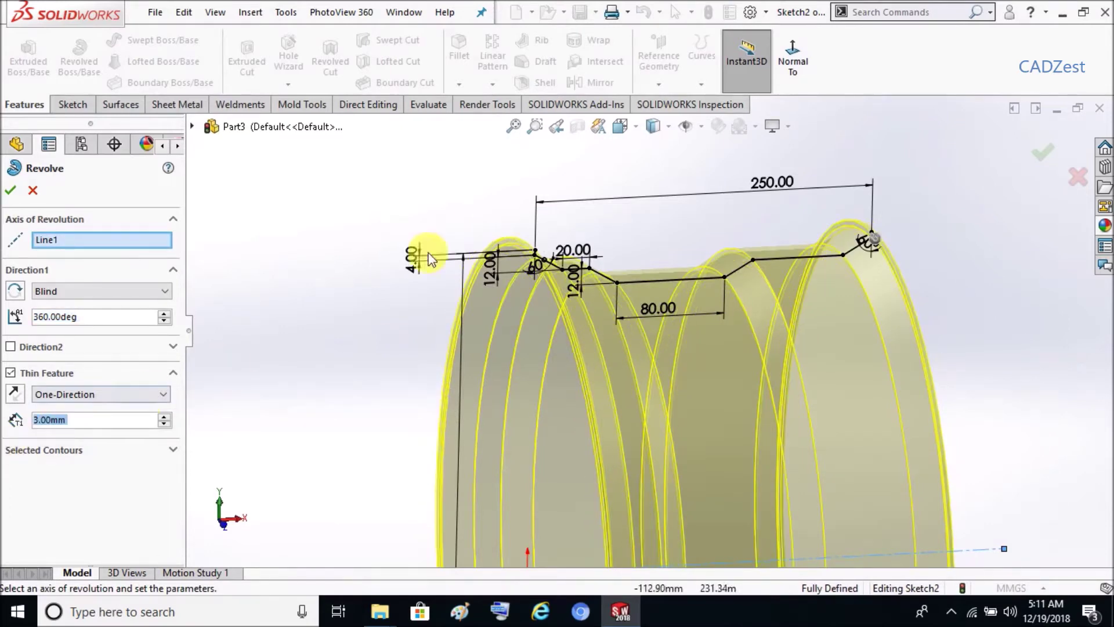
{"action": "scroll", "coordinate": [621, 238], "scroll_direction": "down", "scroll_amount": 3}
{"action": "scroll", "coordinate": [615, 237], "scroll_direction": "down", "scroll_amount": 2}
{"action": "scroll", "coordinate": [610, 236], "scroll_direction": "down", "scroll_amount": 2}
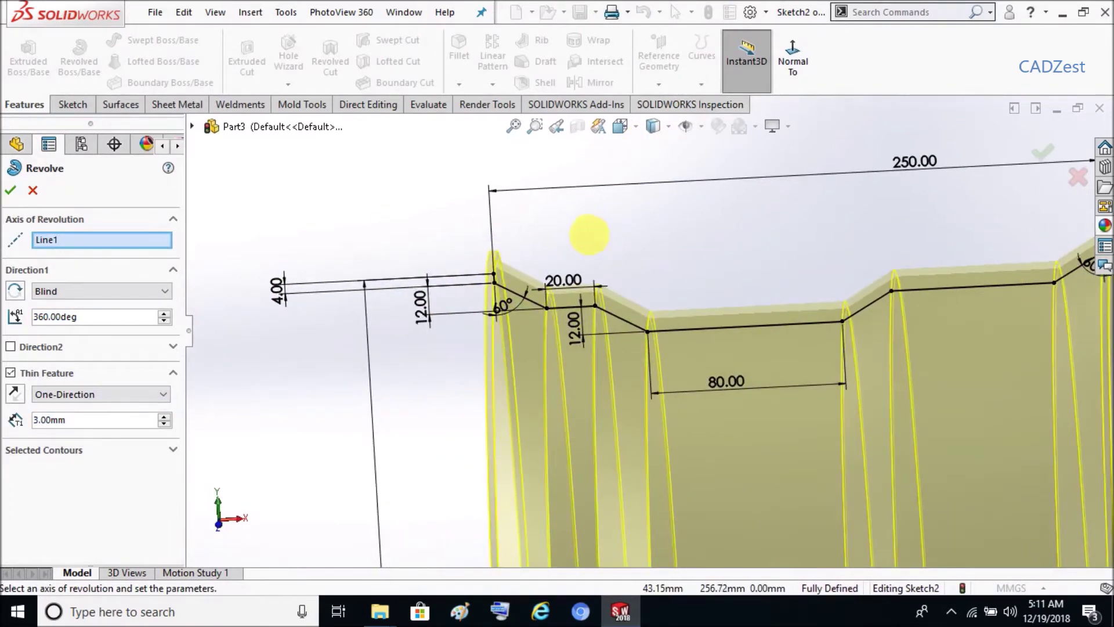
{"action": "scroll", "coordinate": [509, 299], "scroll_direction": "down", "scroll_amount": 2}
{"action": "scroll", "coordinate": [562, 270], "scroll_direction": "down", "scroll_amount": 1}
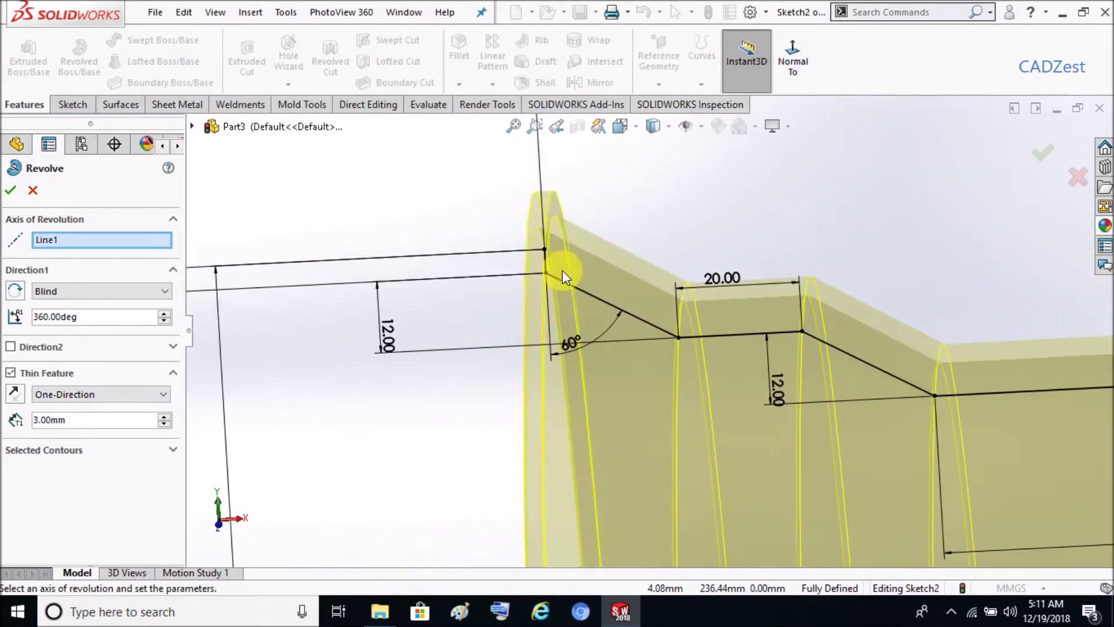
{"action": "left_click", "coordinate": [16, 393]}
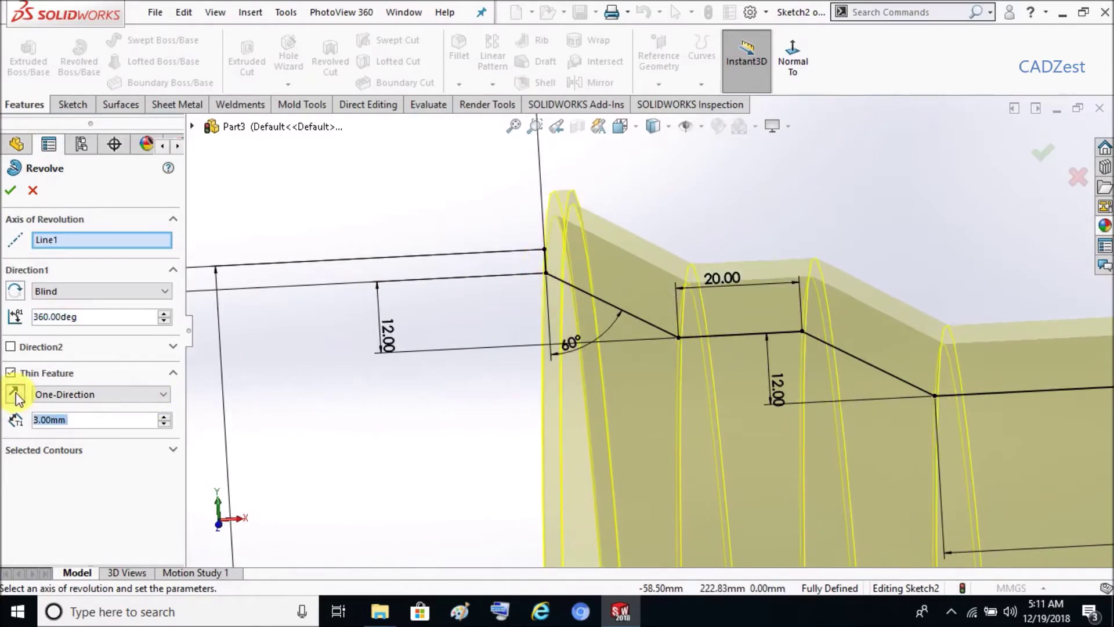
{"action": "left_click", "coordinate": [9, 189]}
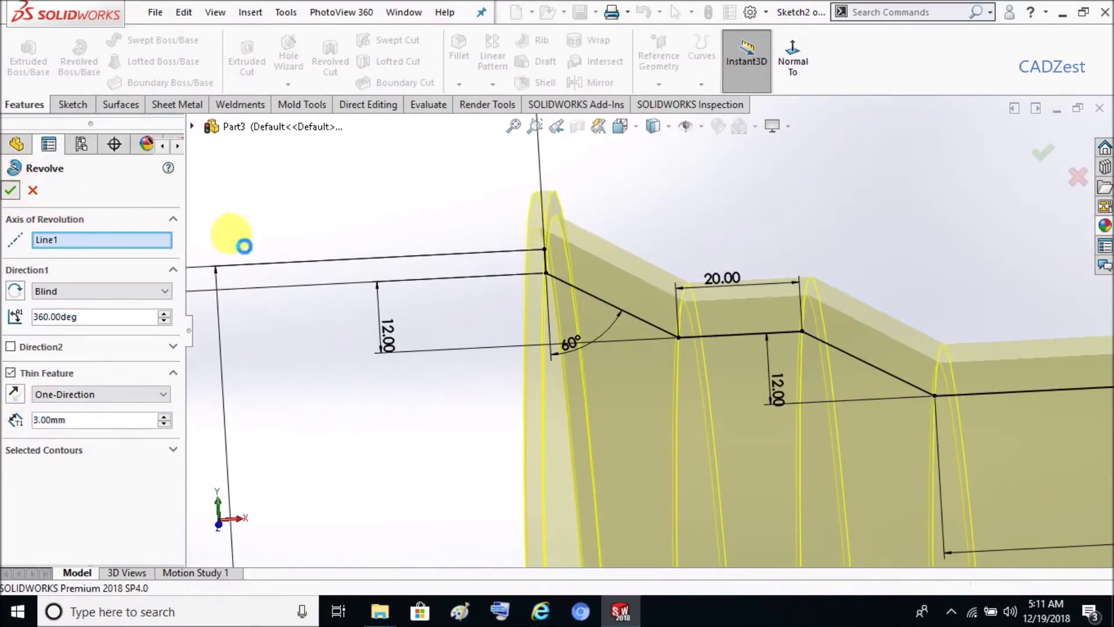
{"action": "mouse_move", "coordinate": [383, 189]}
{"action": "middle_mouse_down"}
{"action": "mouse_move", "coordinate": [438, 237]}
{"action": "mouse_move", "coordinate": [503, 246]}
{"action": "mouse_move", "coordinate": [489, 237]}
{"action": "mouse_move", "coordinate": [488, 267]}
{"action": "middle_mouse_up"}
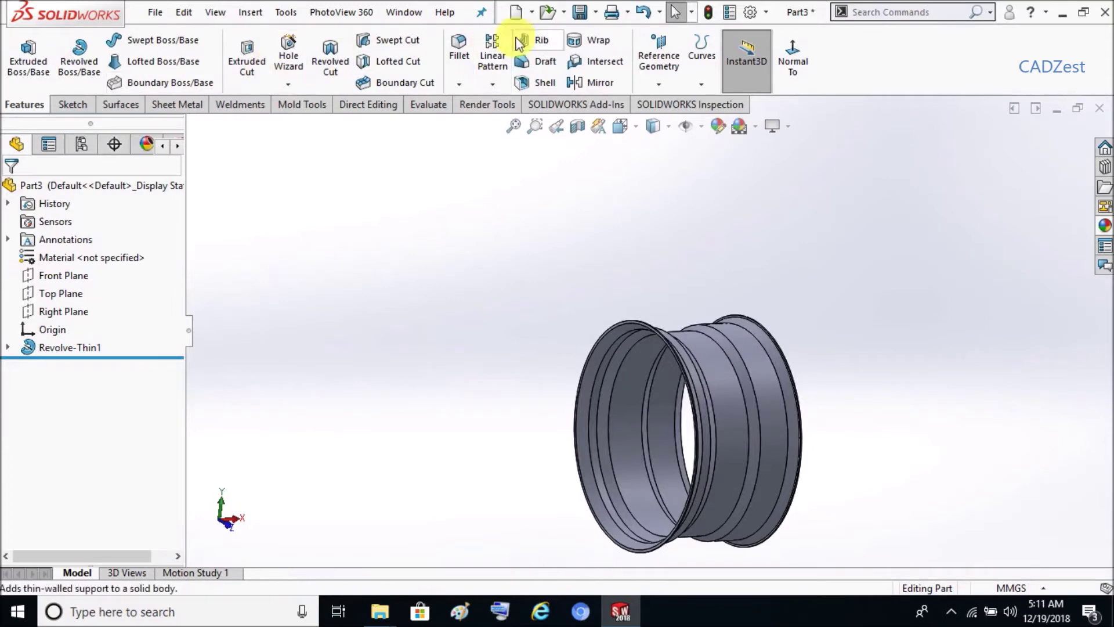
Round the edges of Revolve-Thin1 with 1 mm fillets
{"action": "left_click", "coordinate": [458, 47]}
{"action": "type", "text": "1"}
{"action": "key", "text": "Return"}
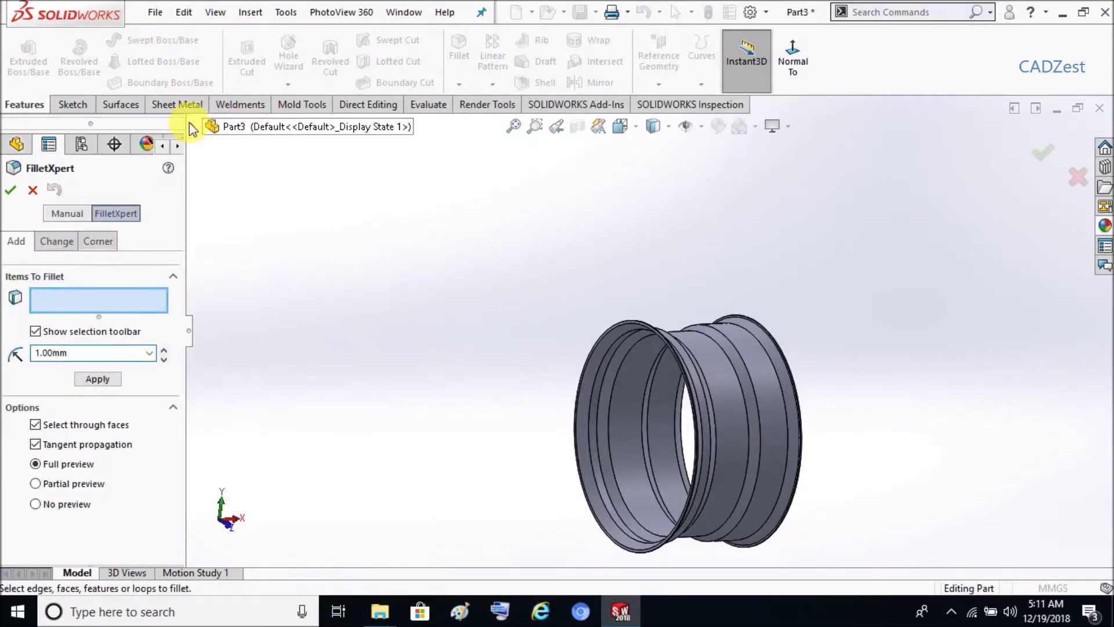
{"action": "left_click", "coordinate": [191, 125]}
{"action": "left_click", "coordinate": [271, 290]}
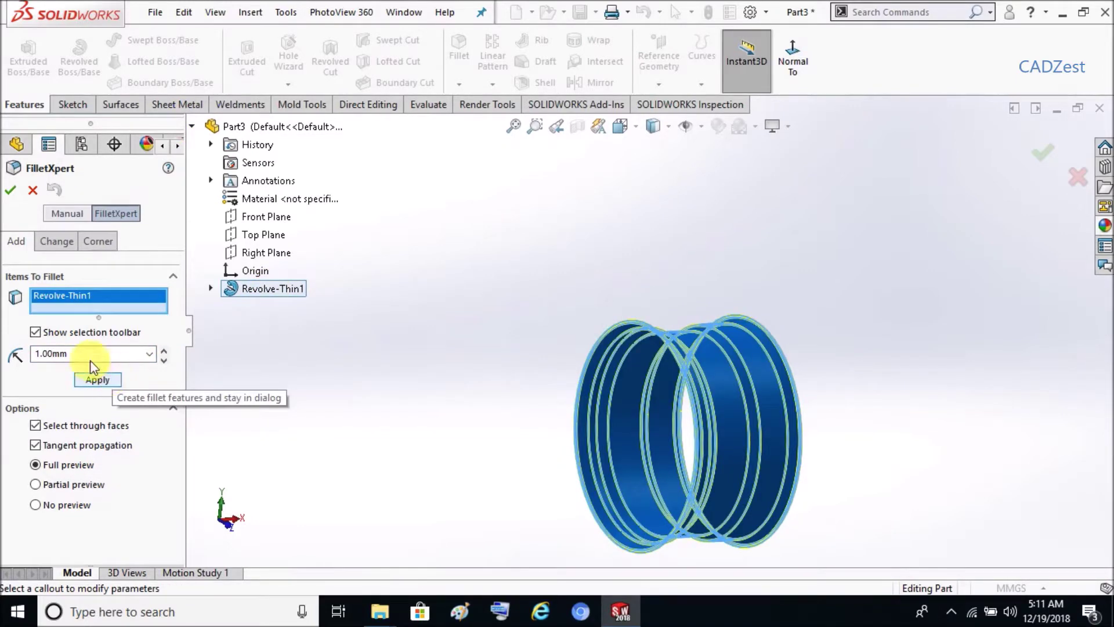
{"action": "left_click", "coordinate": [10, 190]}
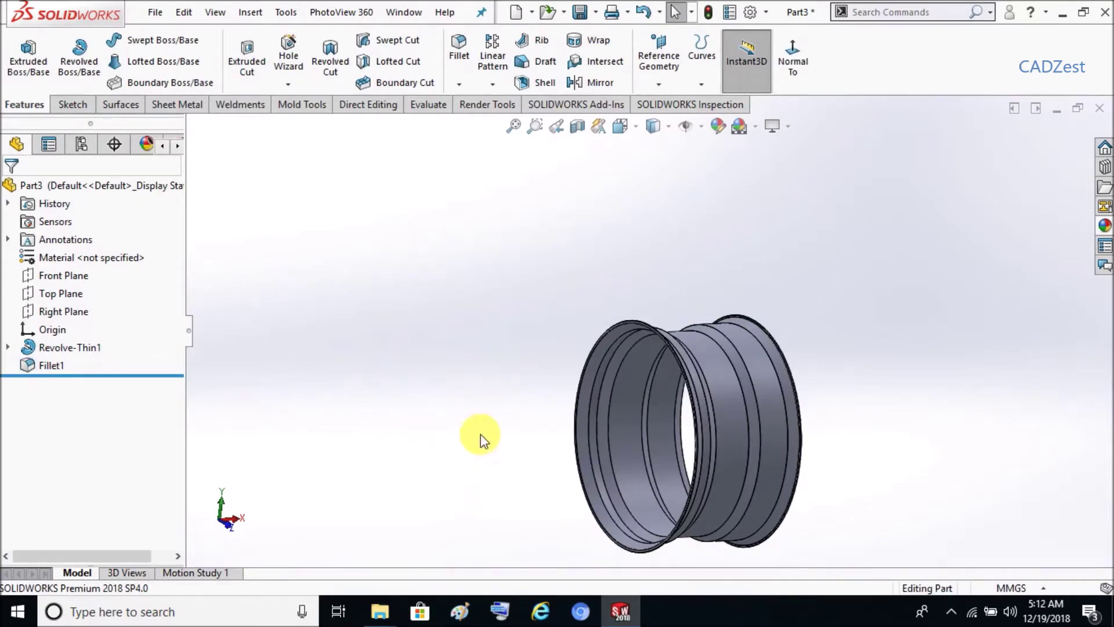
Begin a new reference plane, taking the rim's near side face as first reference
{"action": "left_click", "coordinate": [417, 10]}
{"action": "left_click", "coordinate": [425, 177]}
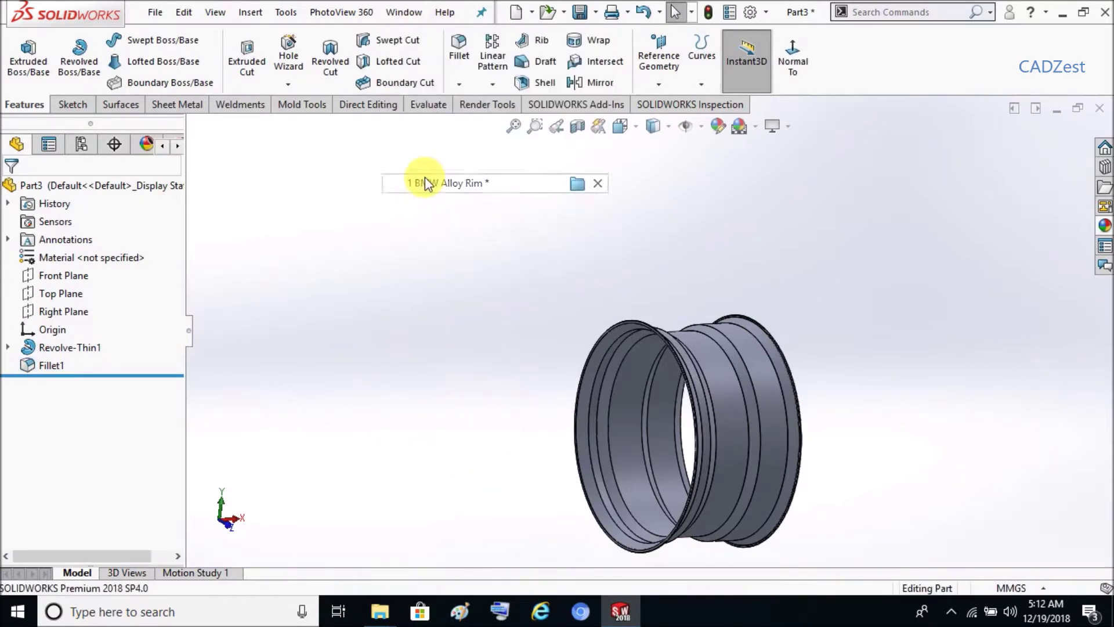
{"action": "left_click", "coordinate": [658, 81]}
{"action": "left_click", "coordinate": [667, 113]}
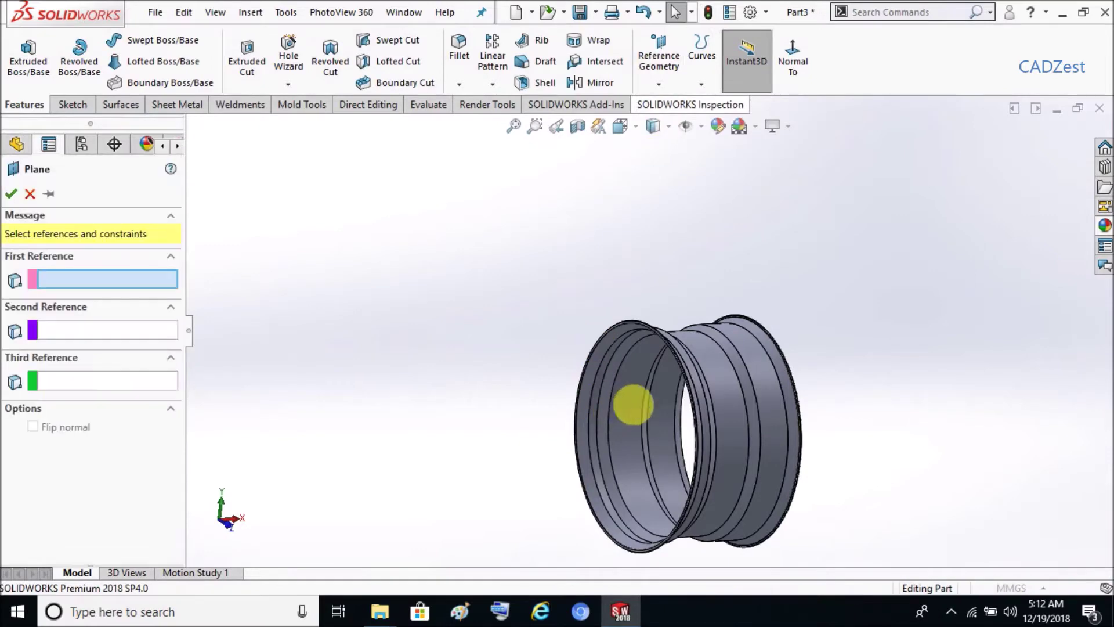
{"action": "scroll", "coordinate": [632, 406], "scroll_direction": "down", "scroll_amount": 3}
{"action": "scroll", "coordinate": [619, 319], "scroll_direction": "down", "scroll_amount": 3}
{"action": "scroll", "coordinate": [556, 200], "scroll_direction": "down", "scroll_amount": 2}
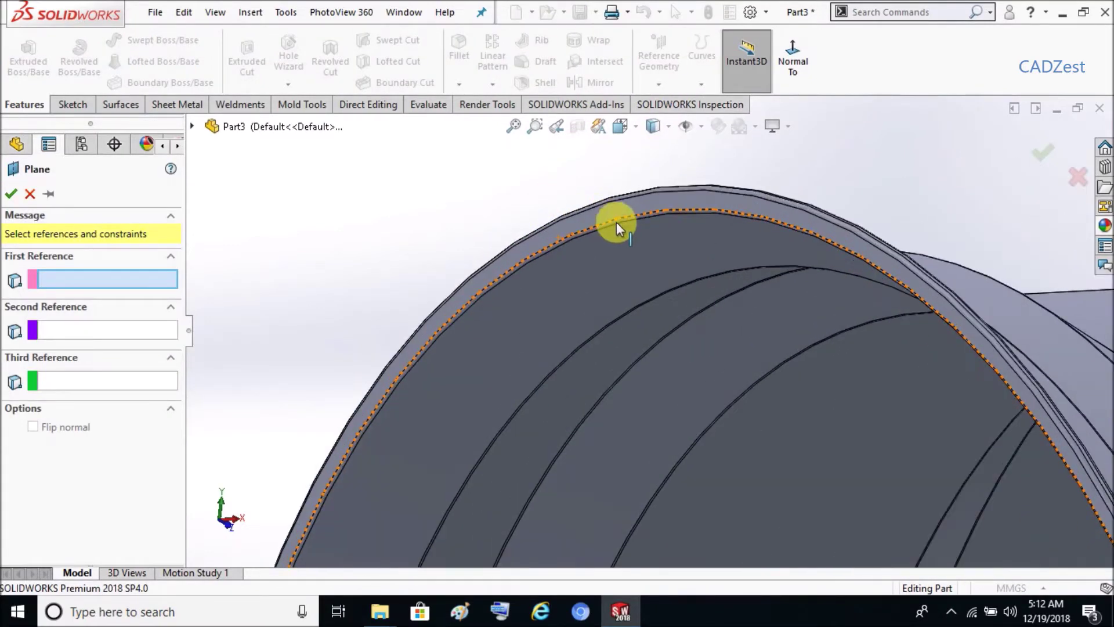
{"action": "left_click", "coordinate": [577, 224]}
Add the opposite rim face to create mid plane Plane1, then hide Plane1
{"action": "scroll", "coordinate": [455, 289], "scroll_direction": "up", "scroll_amount": 3}
{"action": "scroll", "coordinate": [505, 301], "scroll_direction": "up", "scroll_amount": 2}
{"action": "mouse_move", "coordinate": [505, 301]}
{"action": "middle_mouse_down"}
{"action": "mouse_move", "coordinate": [443, 324]}
{"action": "mouse_move", "coordinate": [667, 316]}
{"action": "middle_mouse_up"}
{"action": "scroll", "coordinate": [557, 303], "scroll_direction": "down", "scroll_amount": 2}
{"action": "scroll", "coordinate": [639, 264], "scroll_direction": "down", "scroll_amount": 2}
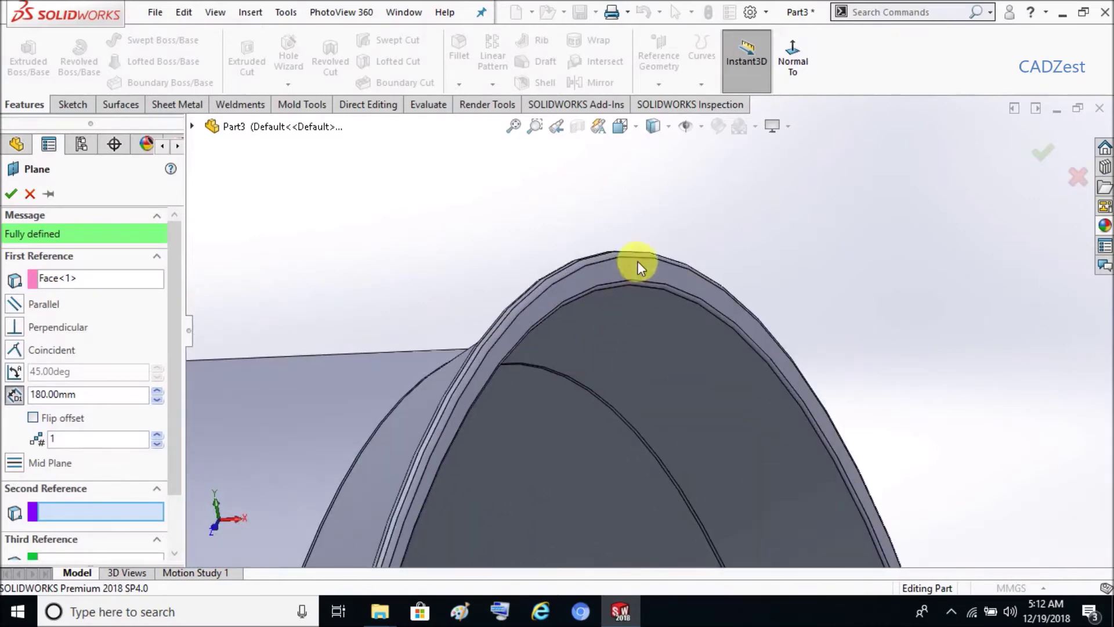
{"action": "left_click", "coordinate": [639, 268]}
{"action": "scroll", "coordinate": [740, 238], "scroll_direction": "up", "scroll_amount": 2}
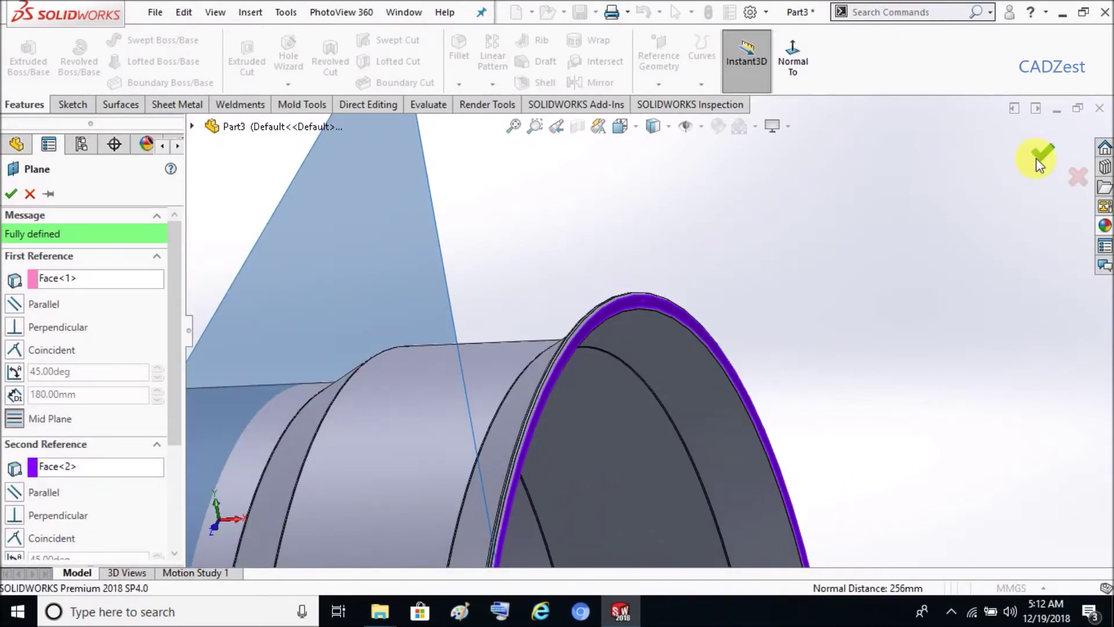
{"action": "left_click", "coordinate": [1039, 159]}
{"action": "scroll", "coordinate": [888, 241], "scroll_direction": "up", "scroll_amount": 3}
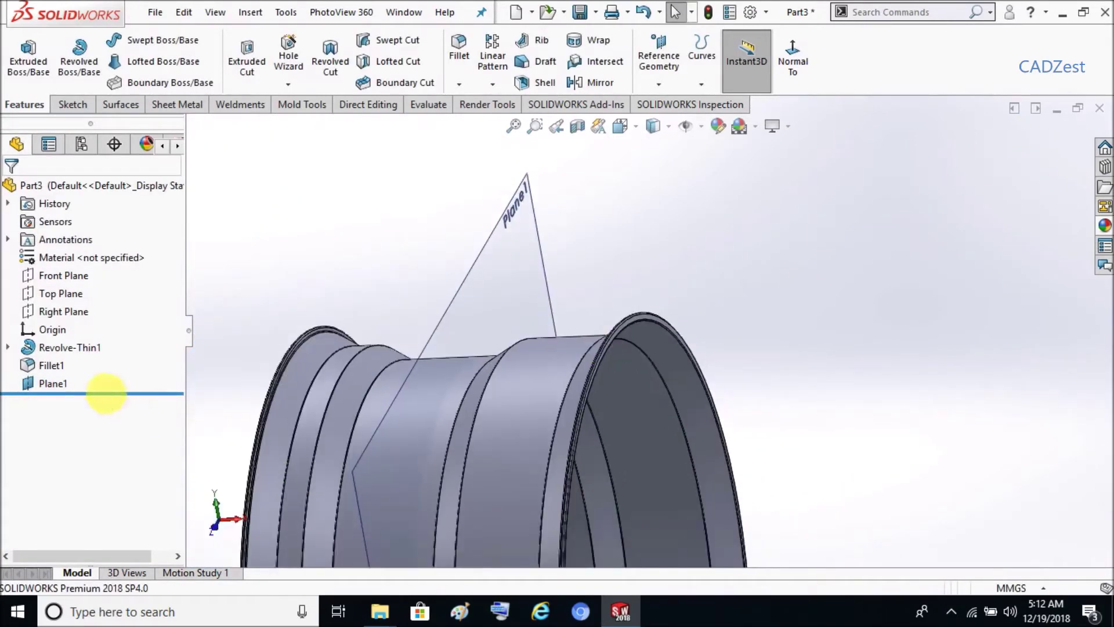
{"action": "right_click", "coordinate": [50, 383]}
{"action": "left_click", "coordinate": [86, 261]}
{"action": "scroll", "coordinate": [492, 204], "scroll_direction": "up", "scroll_amount": 3}
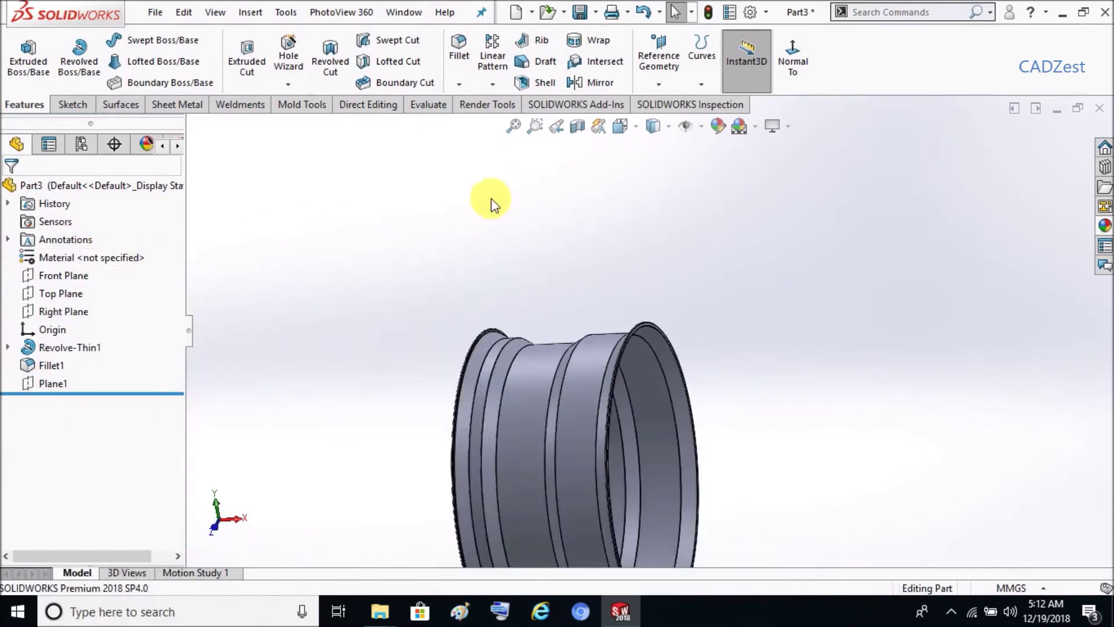
Start a new sketch on the Front Plane, viewed normal to it
{"action": "middle_click_drag", "start_coordinate": [311, 305], "coordinate": [336, 274]}
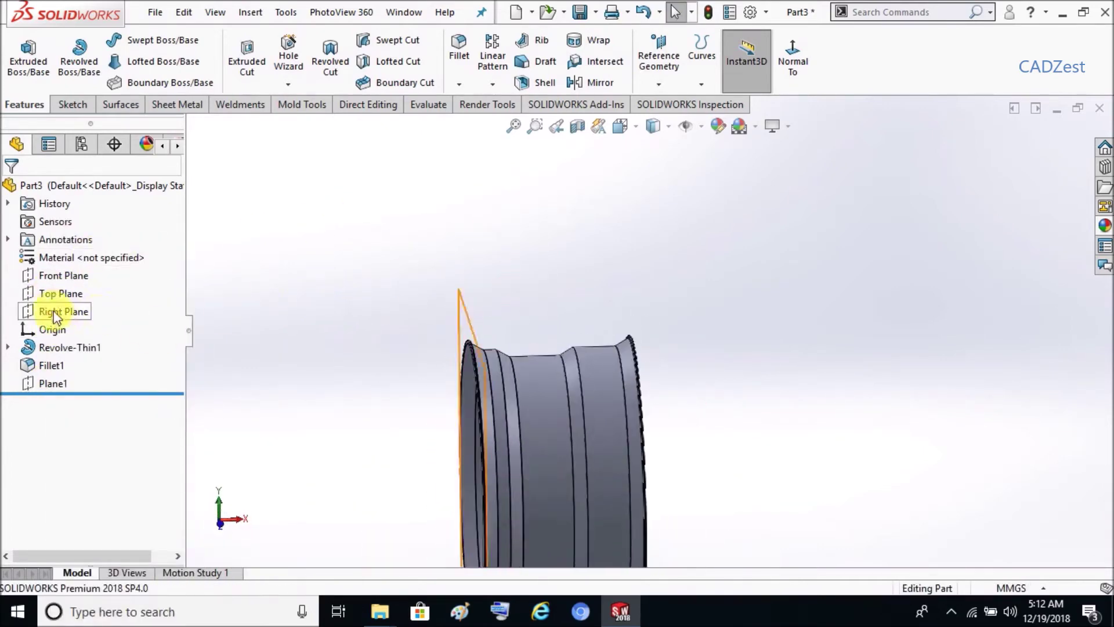
{"action": "right_click", "coordinate": [61, 278]}
{"action": "left_click", "coordinate": [77, 253]}
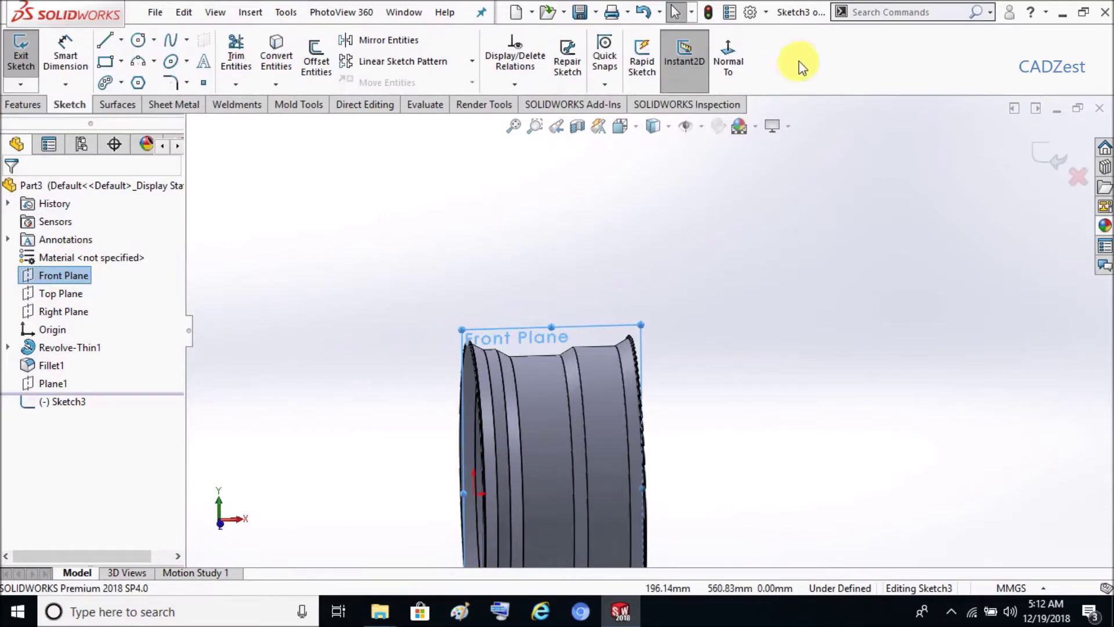
{"action": "left_click", "coordinate": [724, 56]}
{"action": "scroll", "coordinate": [639, 261], "scroll_direction": "down", "scroll_amount": 2}
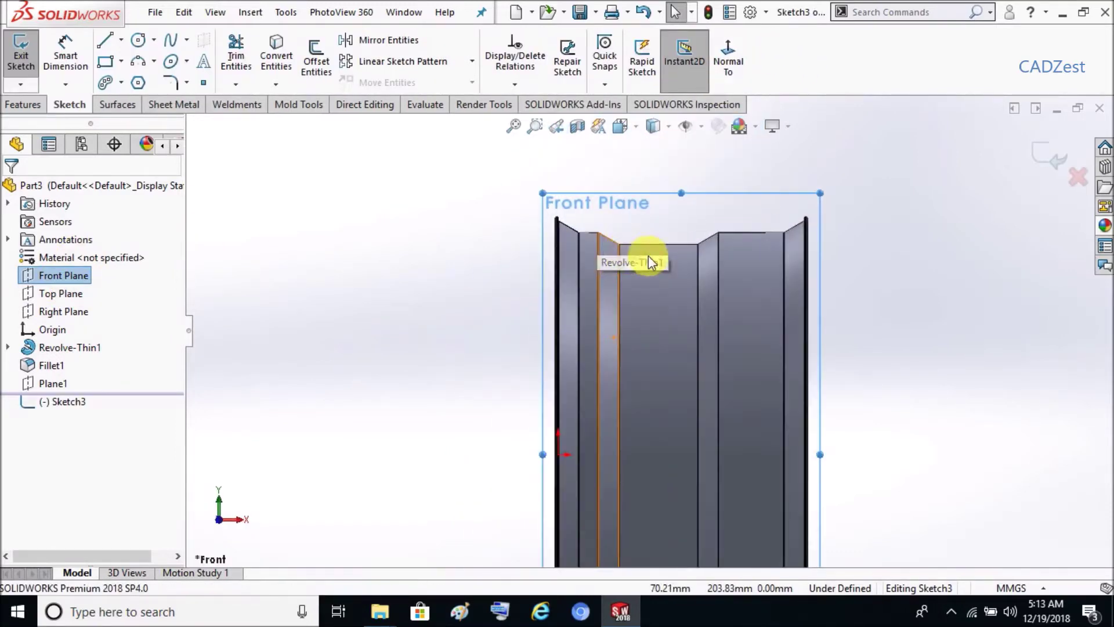
{"action": "left_click", "coordinate": [349, 238]}
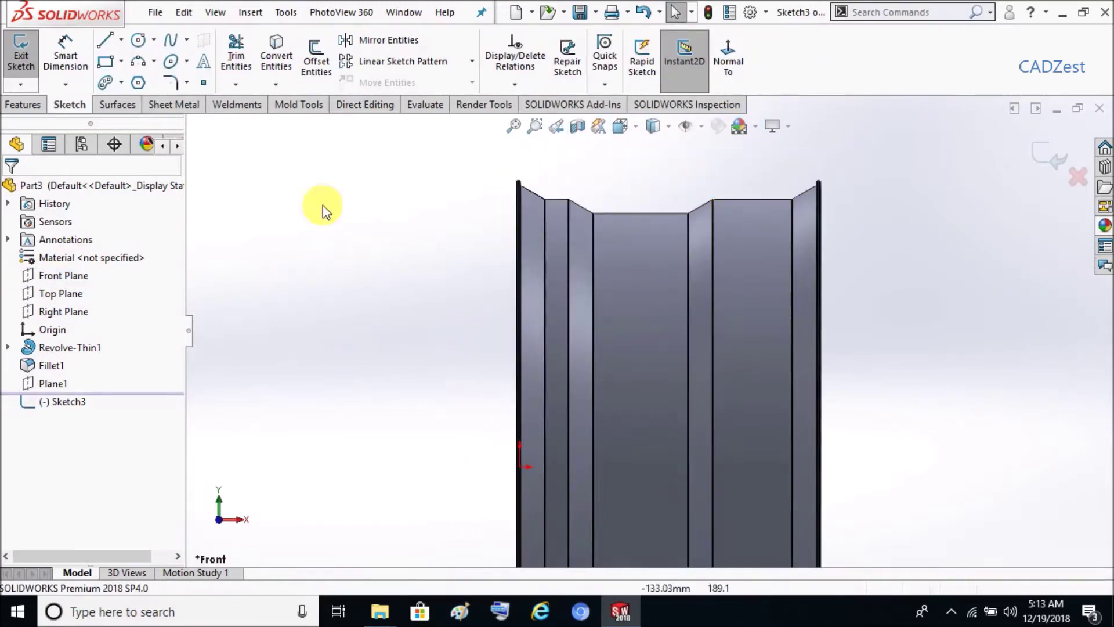
{"action": "left_click", "coordinate": [23, 104]}
{"action": "left_click", "coordinate": [72, 104]}
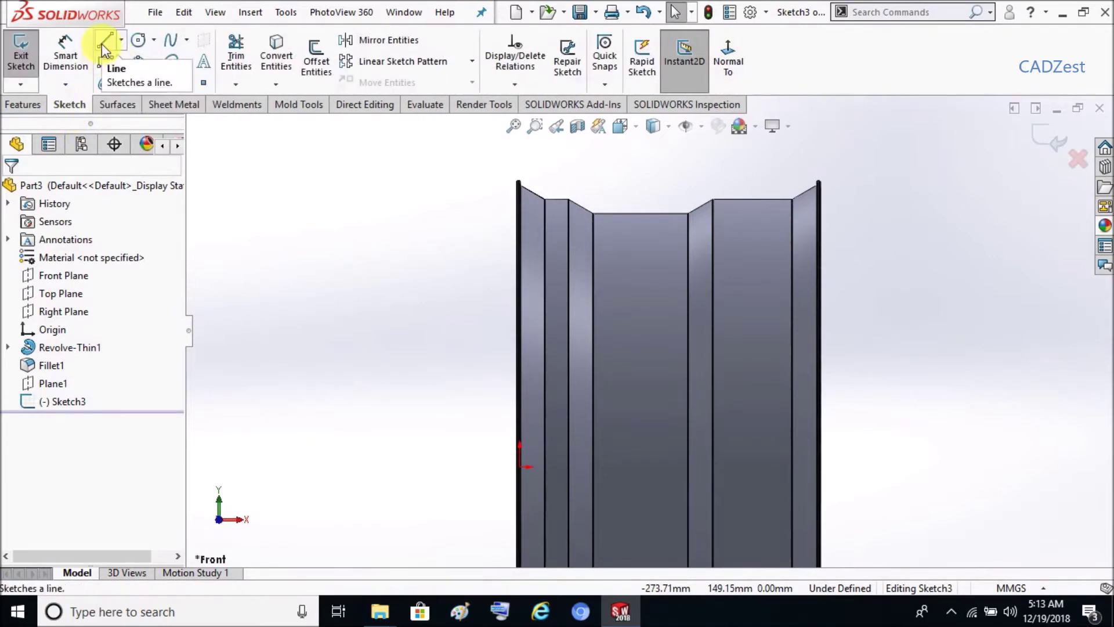
Draw a horizontal centerline through the origin across the rim
{"action": "left_click", "coordinate": [105, 40]}
{"action": "left_click", "coordinate": [119, 40]}
{"action": "left_click", "coordinate": [115, 79]}
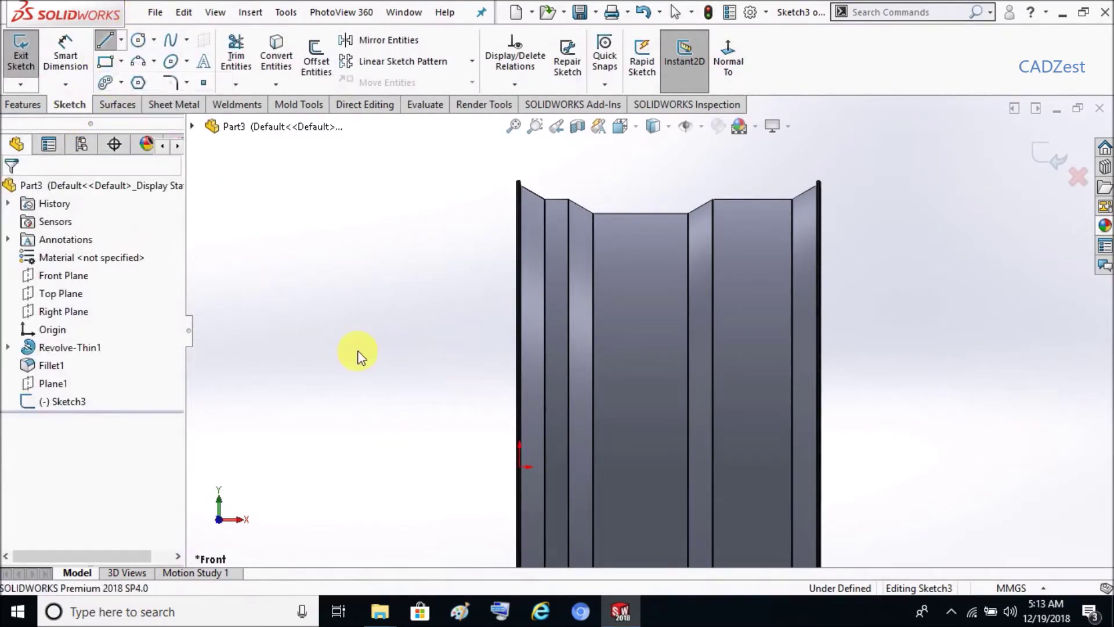
{"action": "left_click", "coordinate": [305, 467]}
{"action": "left_click", "coordinate": [884, 466]}
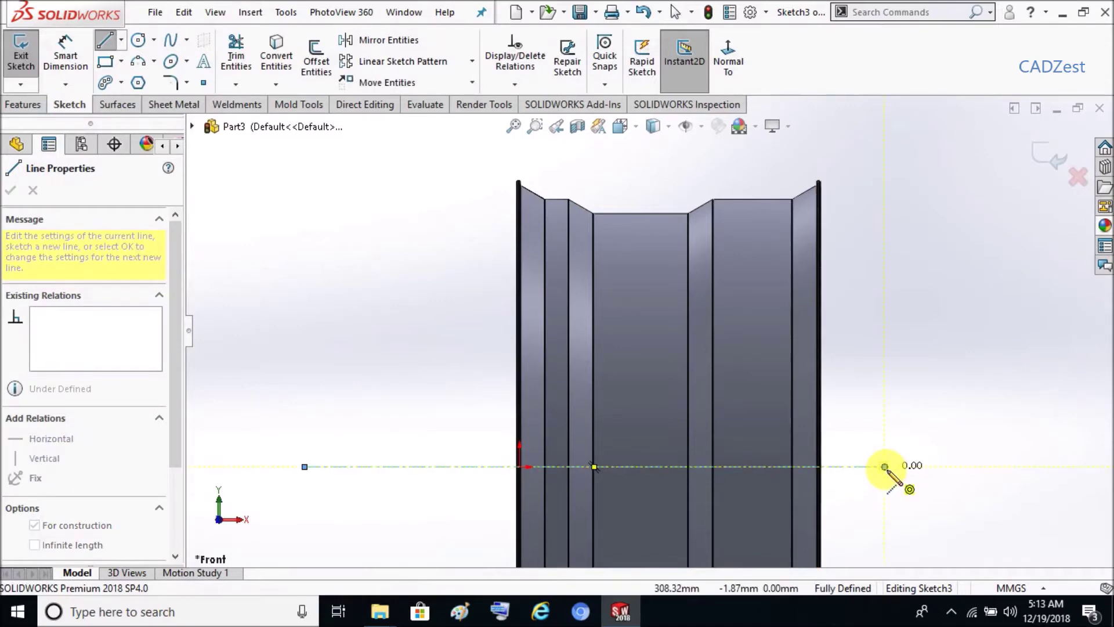
{"action": "key", "text": "Escape"}
{"action": "scroll", "coordinate": [580, 478], "scroll_direction": "down", "scroll_amount": 2}
{"action": "scroll", "coordinate": [684, 382], "scroll_direction": "up", "scroll_amount": 1}
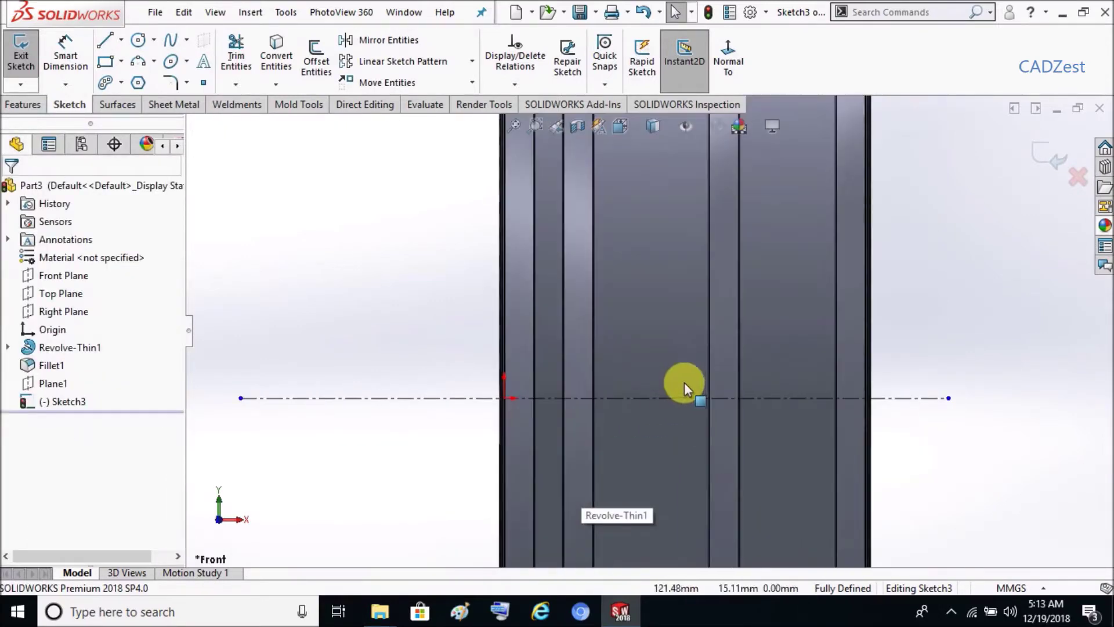
Draw a horizontal line above the centerline, ending inside the rim
{"action": "left_click", "coordinate": [105, 40]}
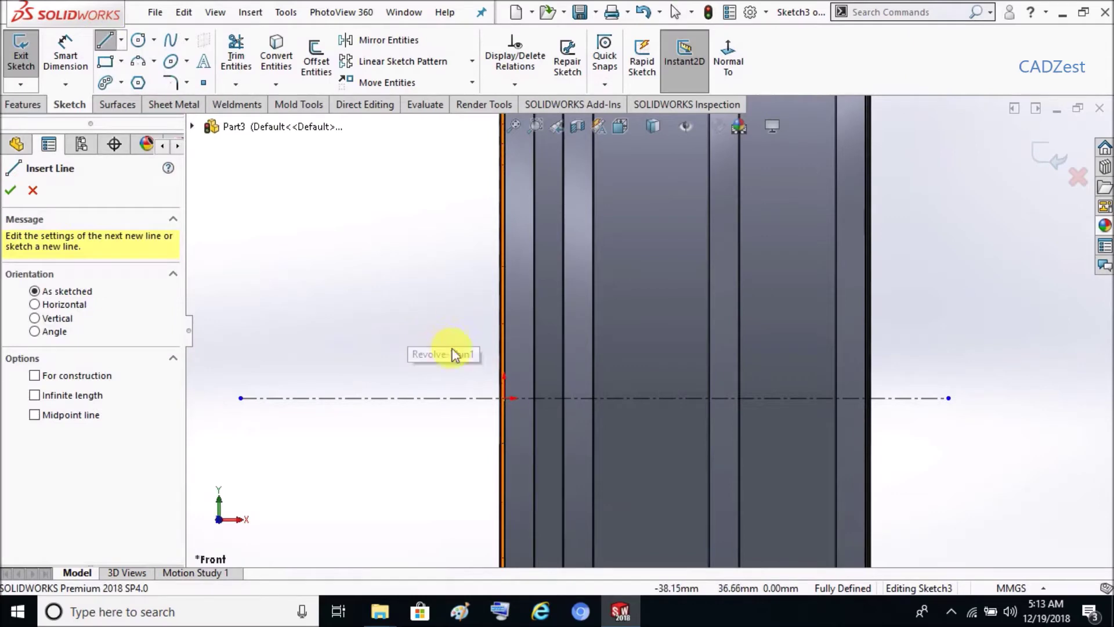
{"action": "left_click", "coordinate": [452, 321]}
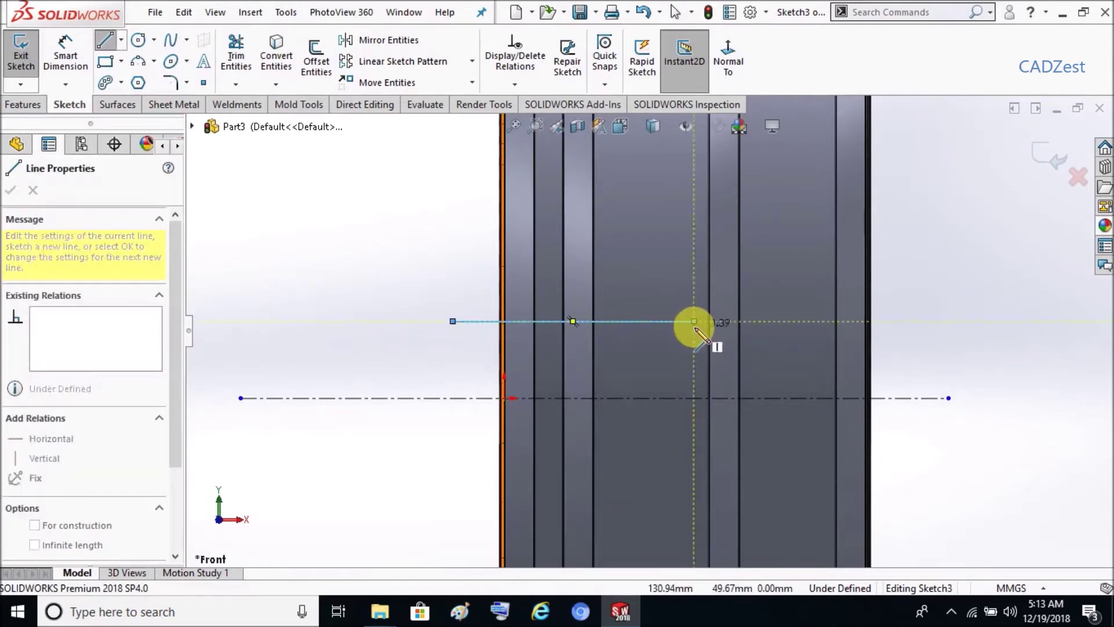
{"action": "left_click", "coordinate": [694, 321]}
{"action": "key", "text": "Escape"}
{"action": "left_click", "coordinate": [615, 359]}
{"action": "left_click", "coordinate": [58, 54]}
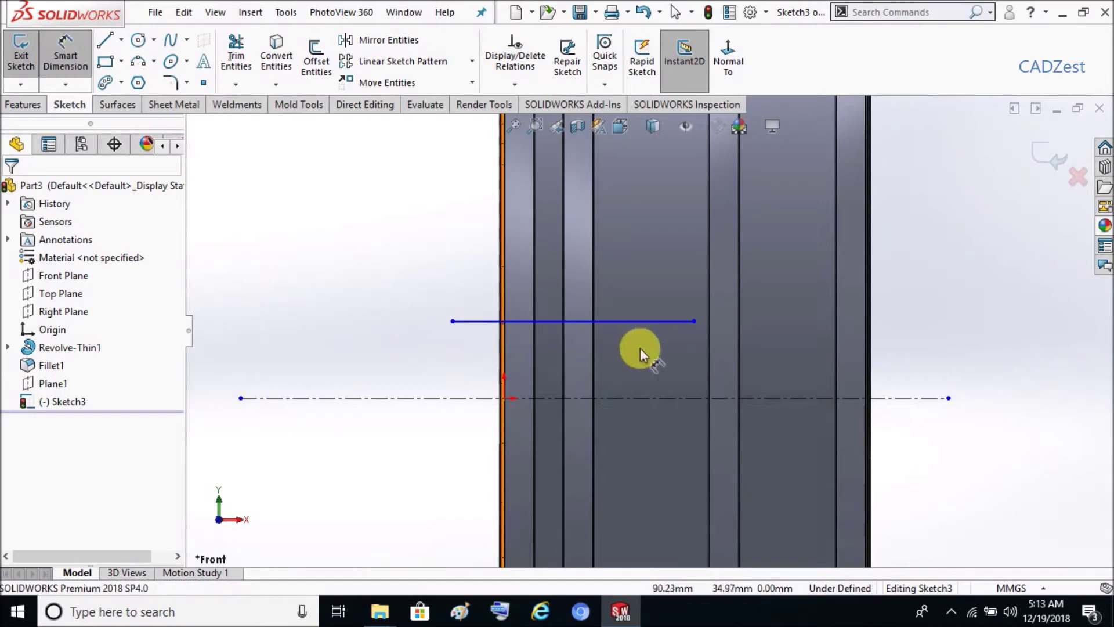
Dimension the line 72.50 from the centreline and its right end 95.50 from the origin
{"action": "left_click", "coordinate": [651, 325]}
{"action": "left_click", "coordinate": [664, 398]}
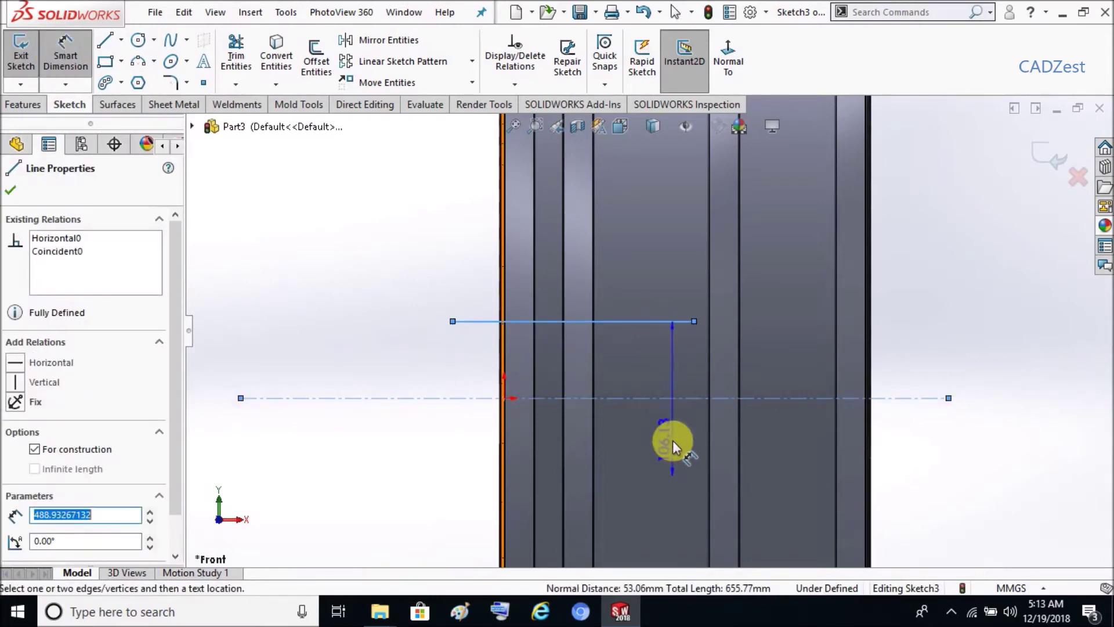
{"action": "left_click", "coordinate": [673, 440]}
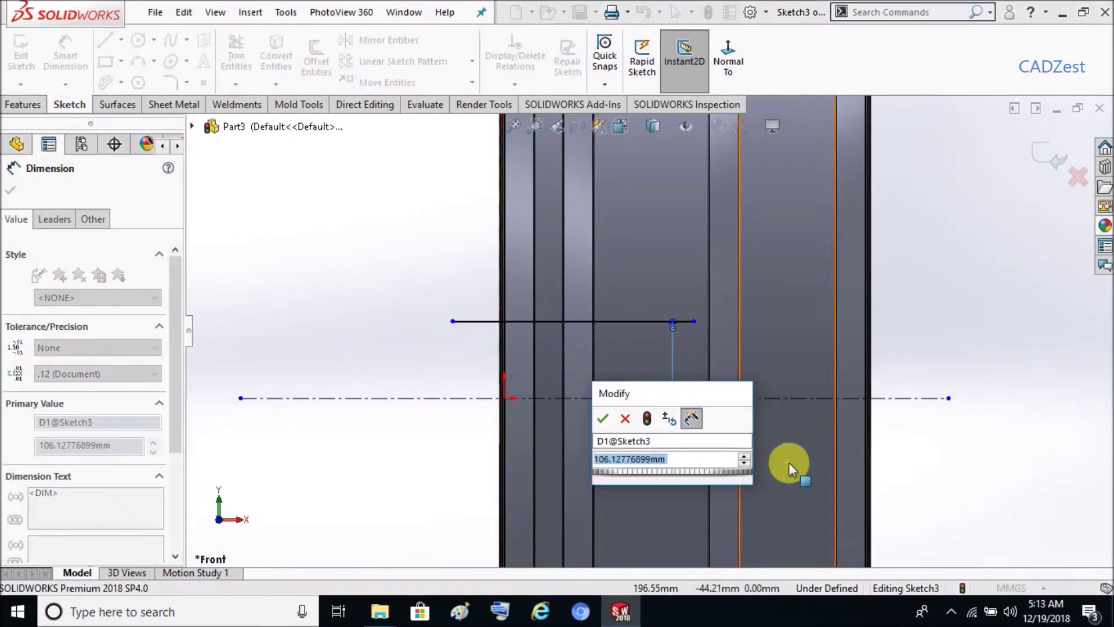
{"action": "type", "text": "75"}
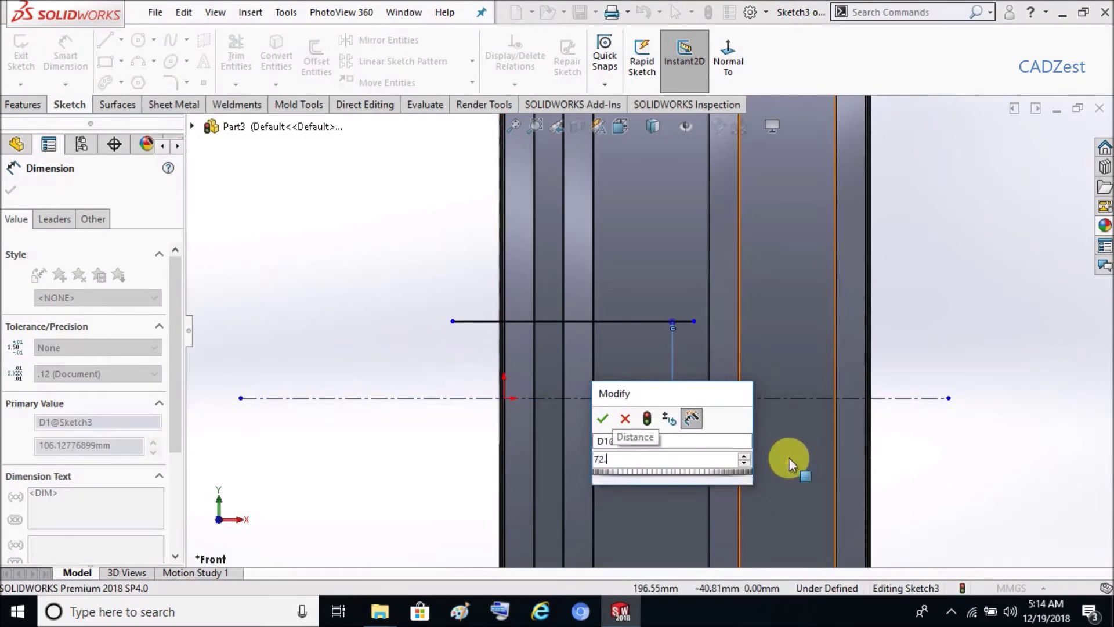
{"action": "key", "text": "Escape"}
{"action": "left_click", "coordinate": [955, 297]}
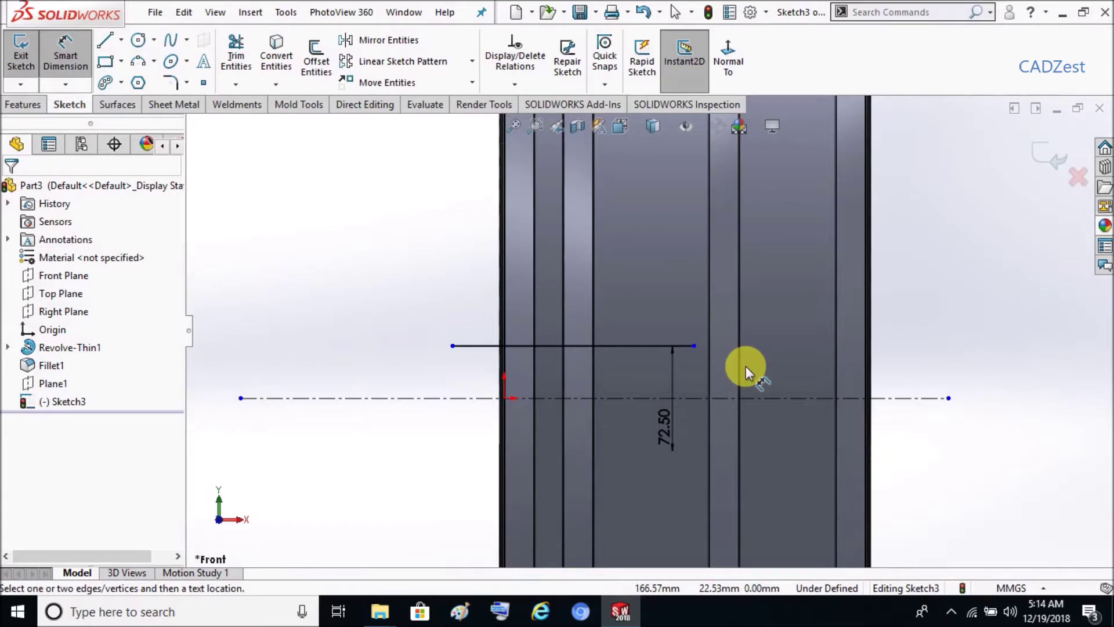
{"action": "left_click", "coordinate": [695, 346]}
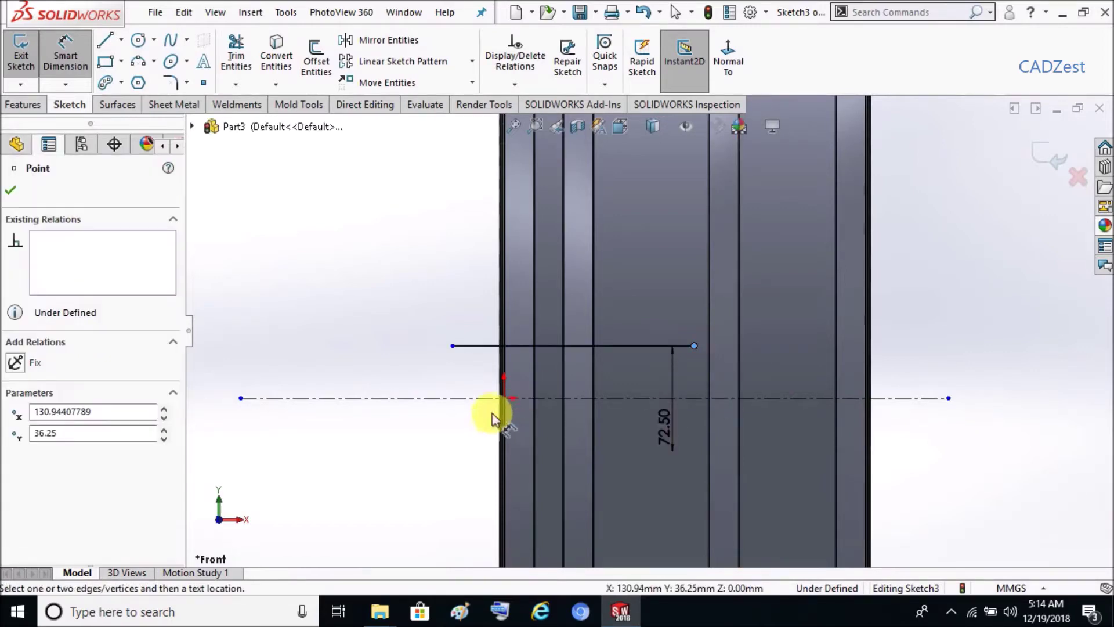
{"action": "left_click", "coordinate": [505, 398]}
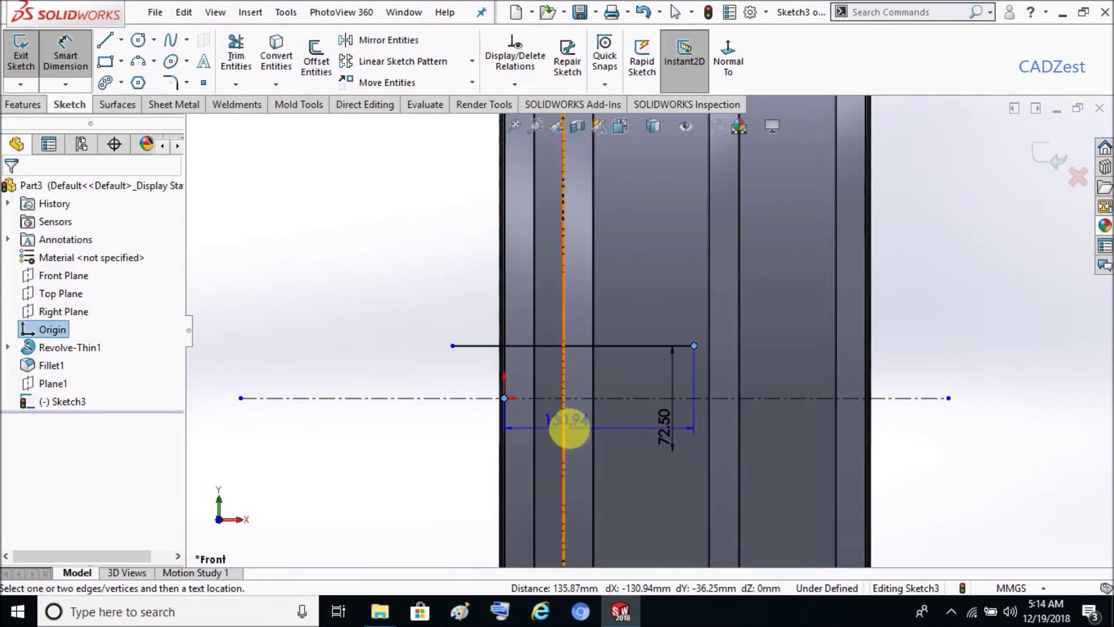
{"action": "left_click", "coordinate": [585, 434]}
{"action": "type", "text": "95.5"}
{"action": "key", "text": "Return"}
{"action": "left_click", "coordinate": [360, 298]}
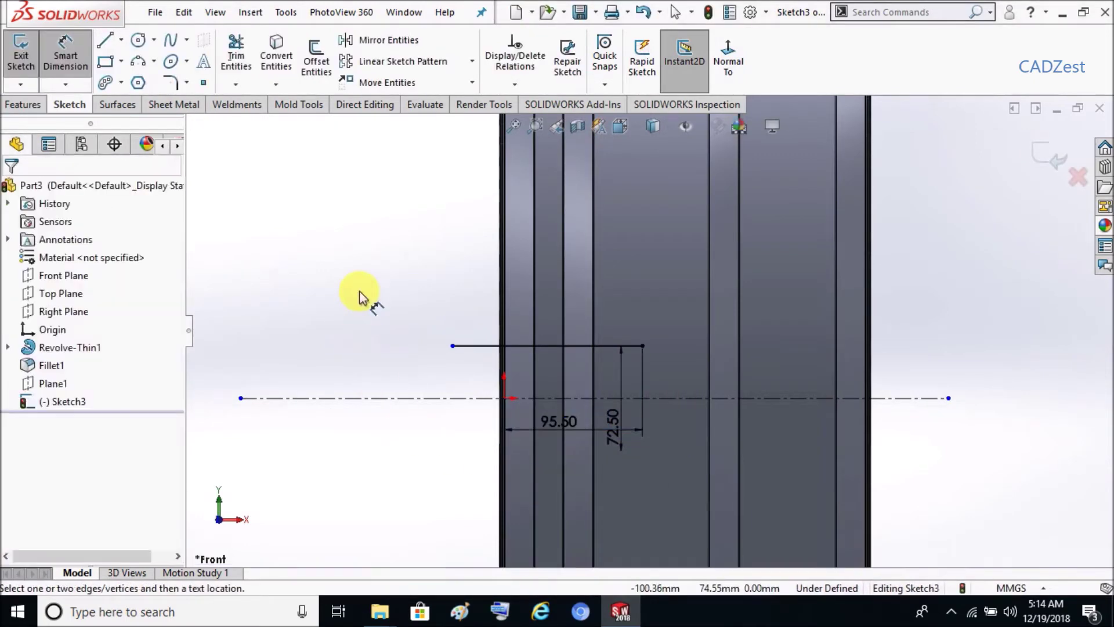
Dimension the horizontal line's length as 132.00, fully defining Sketch3
{"action": "left_click", "coordinate": [521, 347]}
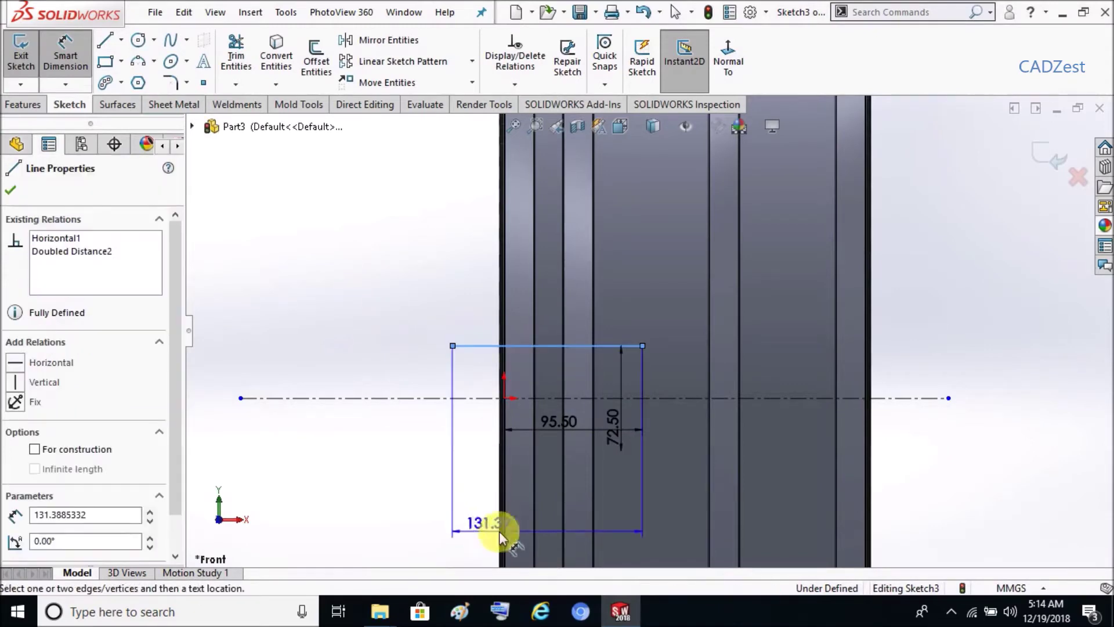
{"action": "left_click", "coordinate": [576, 485]}
{"action": "type", "text": "132"}
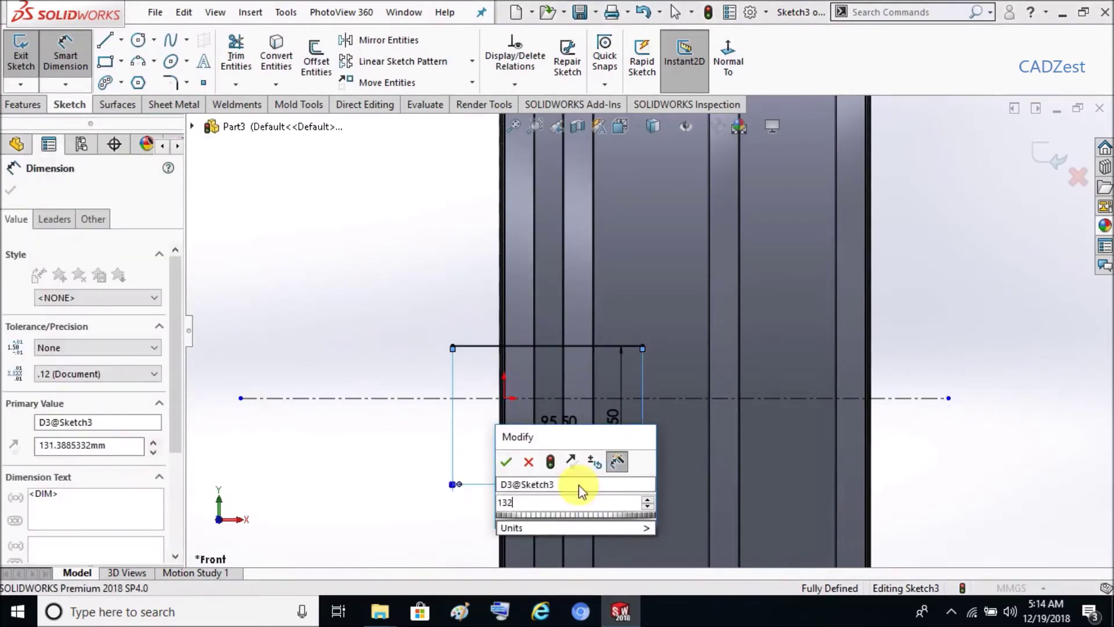
{"action": "key", "text": "Return"}
{"action": "left_click", "coordinate": [347, 307]}
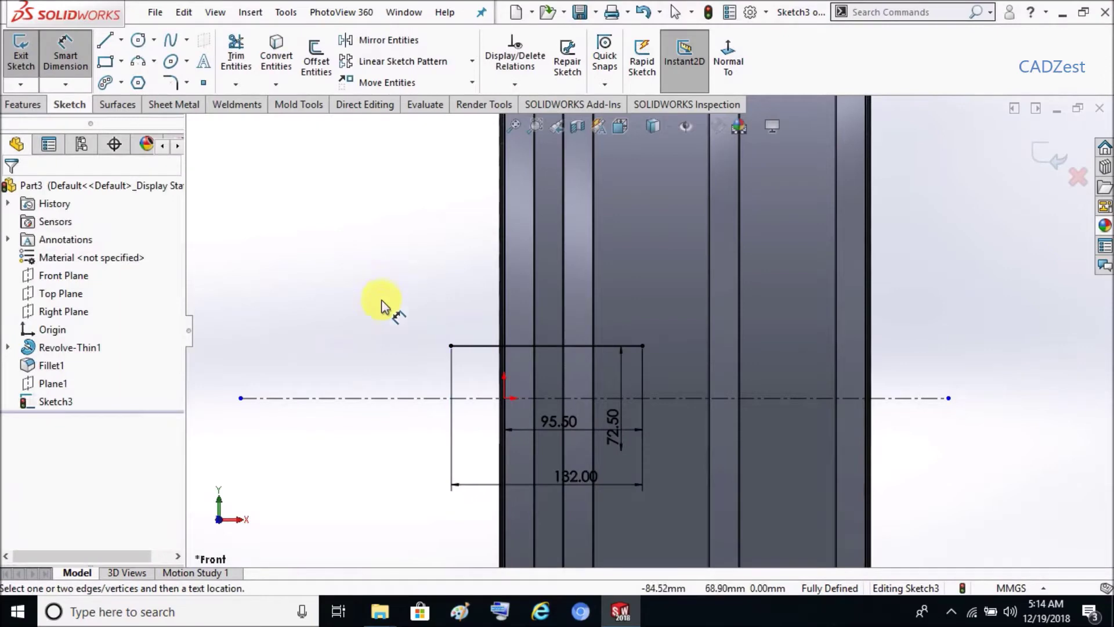
{"action": "scroll", "coordinate": [650, 332], "scroll_direction": "up", "scroll_amount": 1}
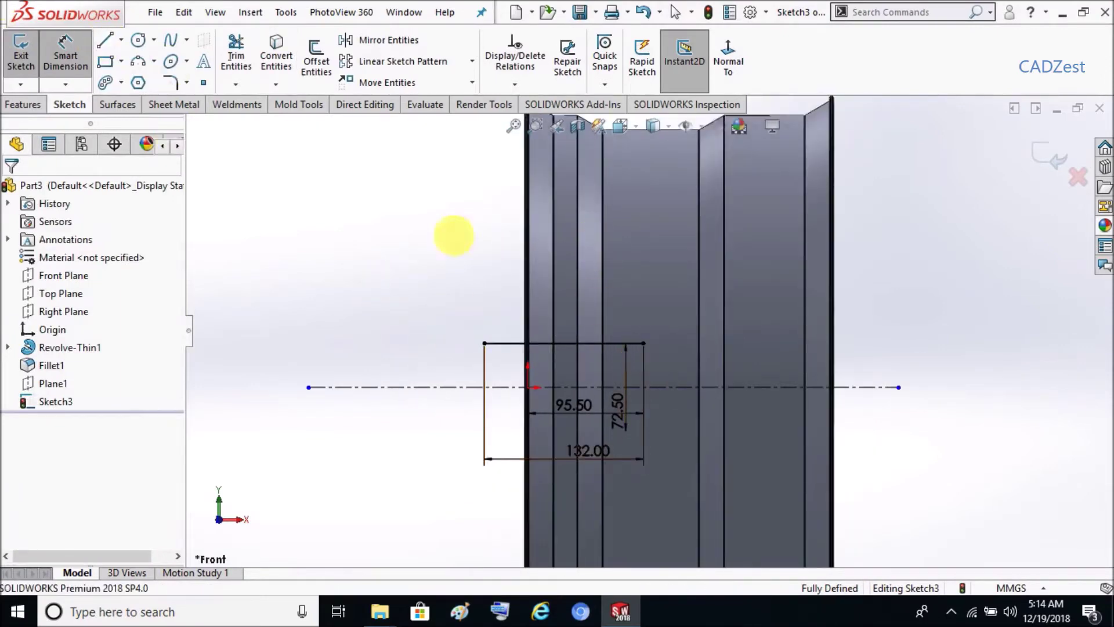
Draw a short vertical line up from the horizontal line's right end
{"action": "left_click", "coordinate": [105, 40]}
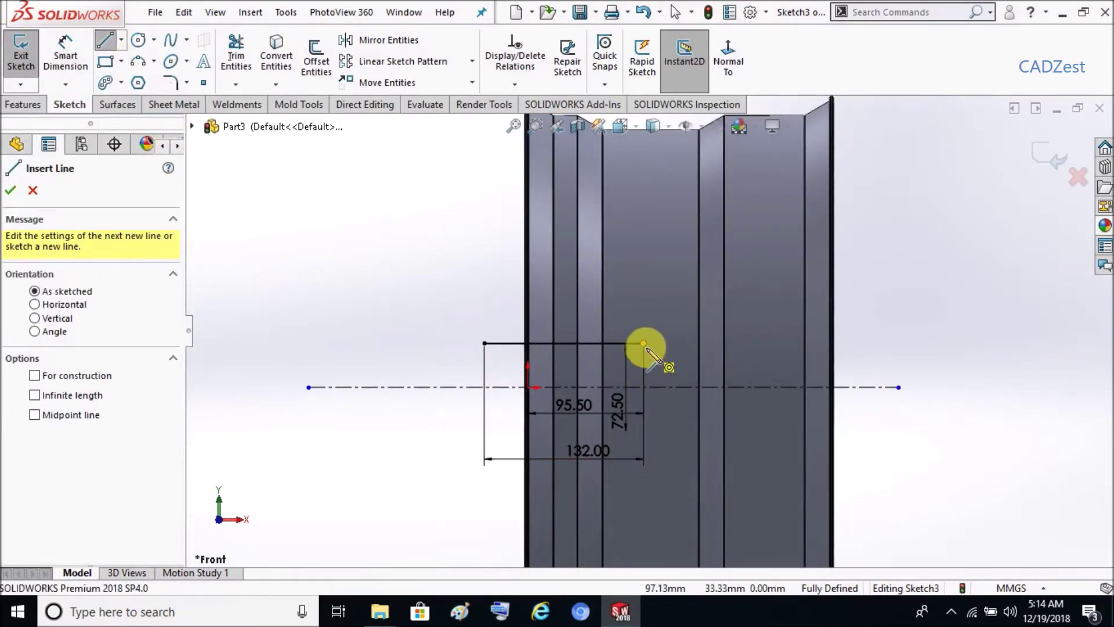
{"action": "left_click_drag", "start_coordinate": [643, 343], "coordinate": [643, 318]}
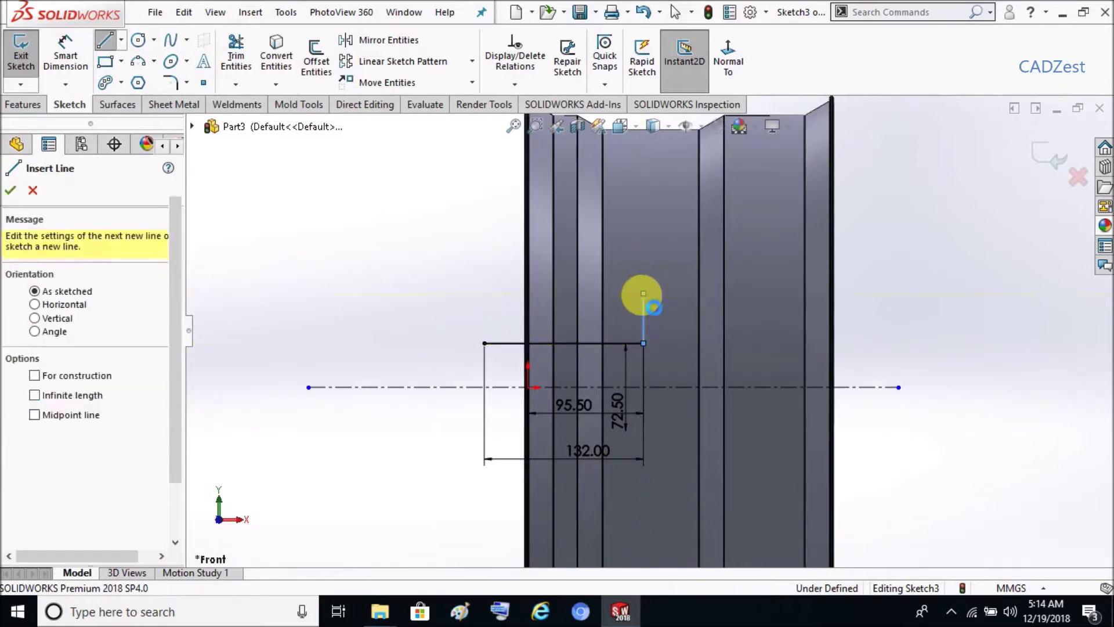
{"action": "key", "text": "Escape"}
{"action": "scroll", "coordinate": [649, 302], "scroll_direction": "up", "scroll_amount": 5}
{"action": "scroll", "coordinate": [649, 302], "scroll_direction": "down", "scroll_amount": 3}
{"action": "scroll", "coordinate": [652, 325], "scroll_direction": "down", "scroll_amount": 3}
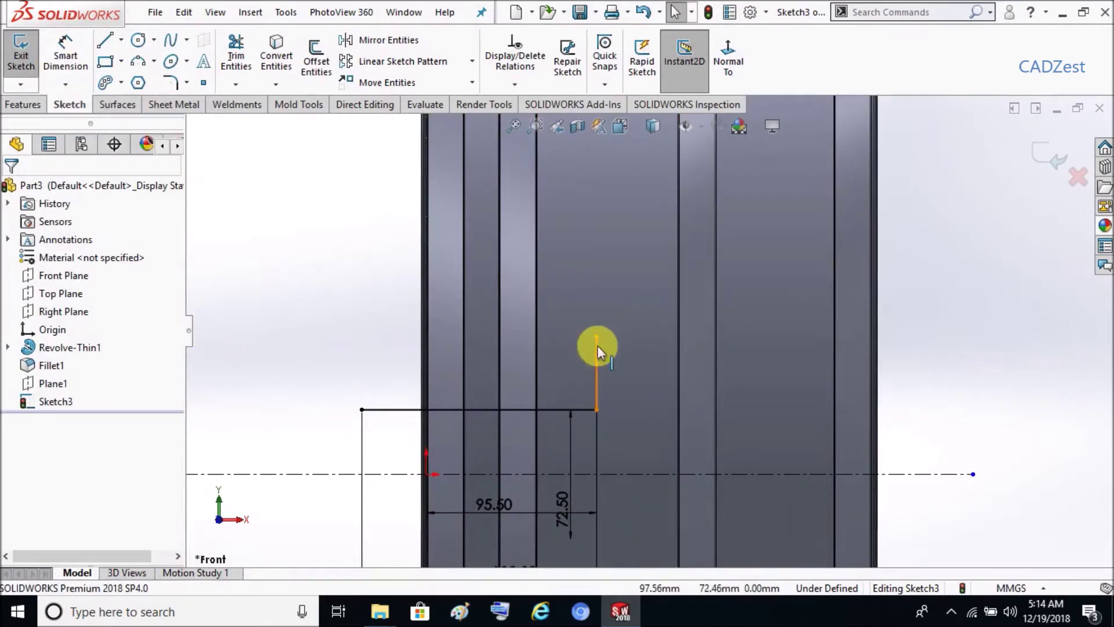
Dimension the vertical line's top point 140 across the centreline
{"action": "left_click", "coordinate": [65, 57]}
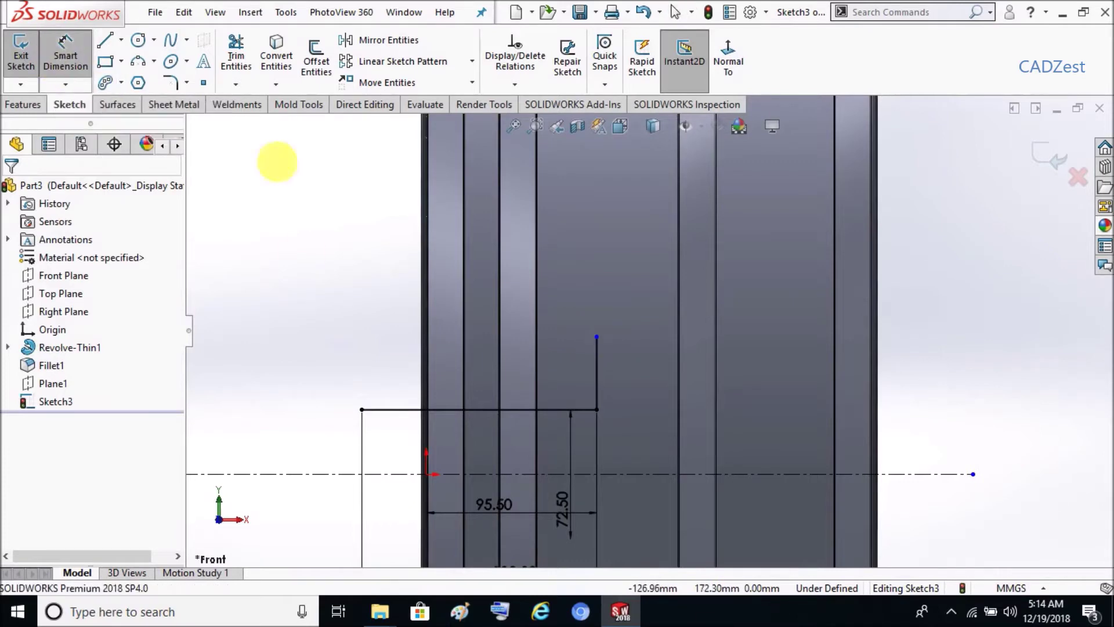
{"action": "left_click", "coordinate": [597, 336]}
{"action": "scroll", "coordinate": [651, 413], "scroll_direction": "up", "scroll_amount": 3}
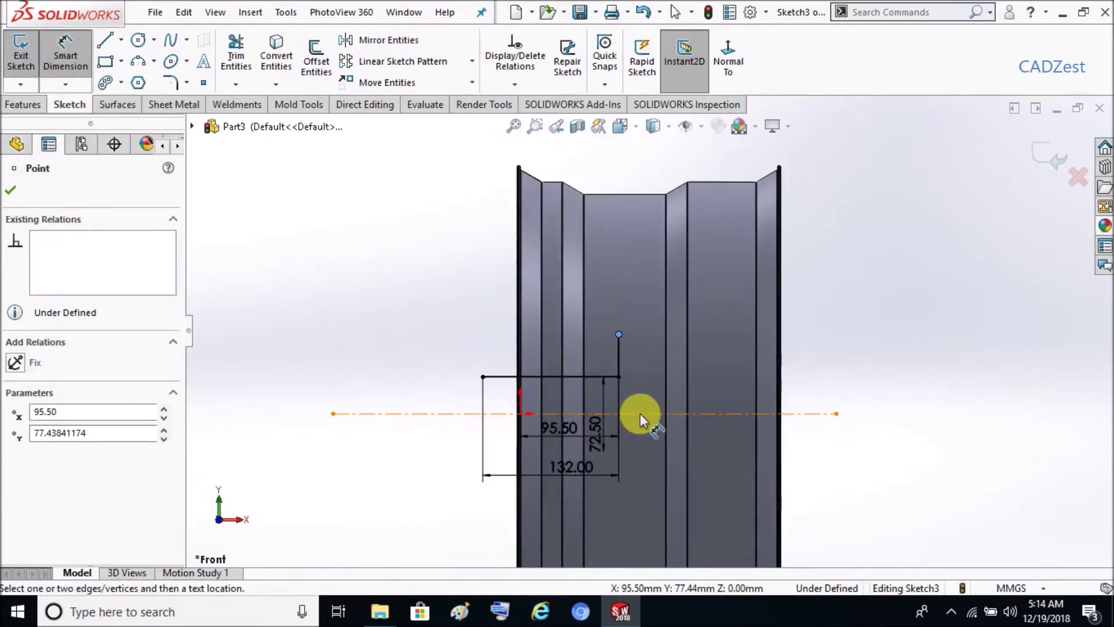
{"action": "left_click", "coordinate": [640, 413]}
{"action": "left_click", "coordinate": [716, 437]}
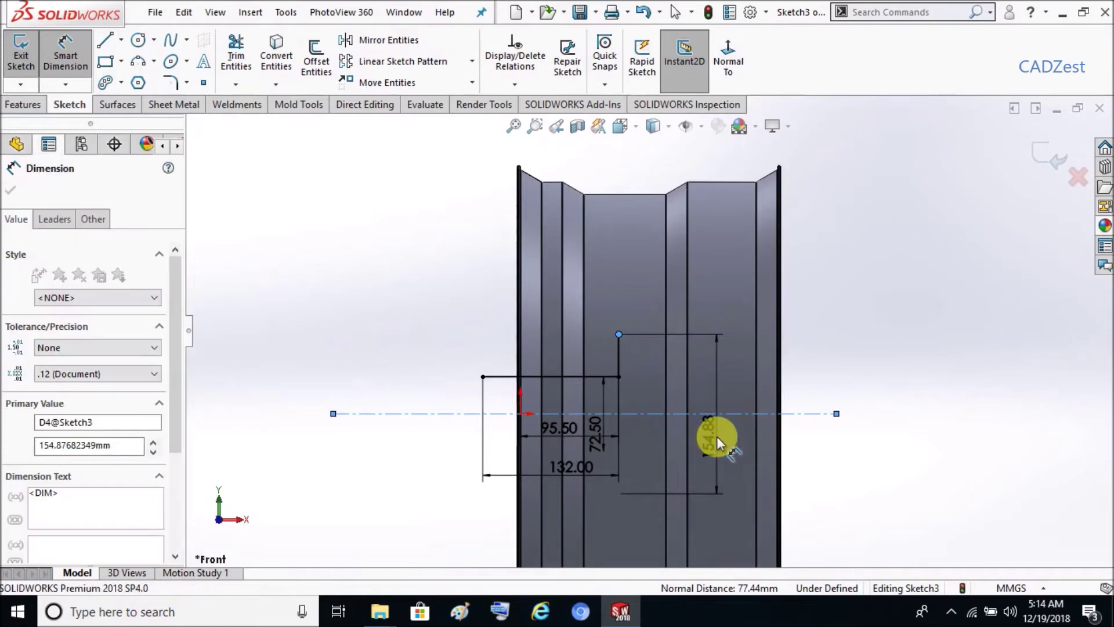
{"action": "type", "text": "140"}
{"action": "key", "text": "Return"}
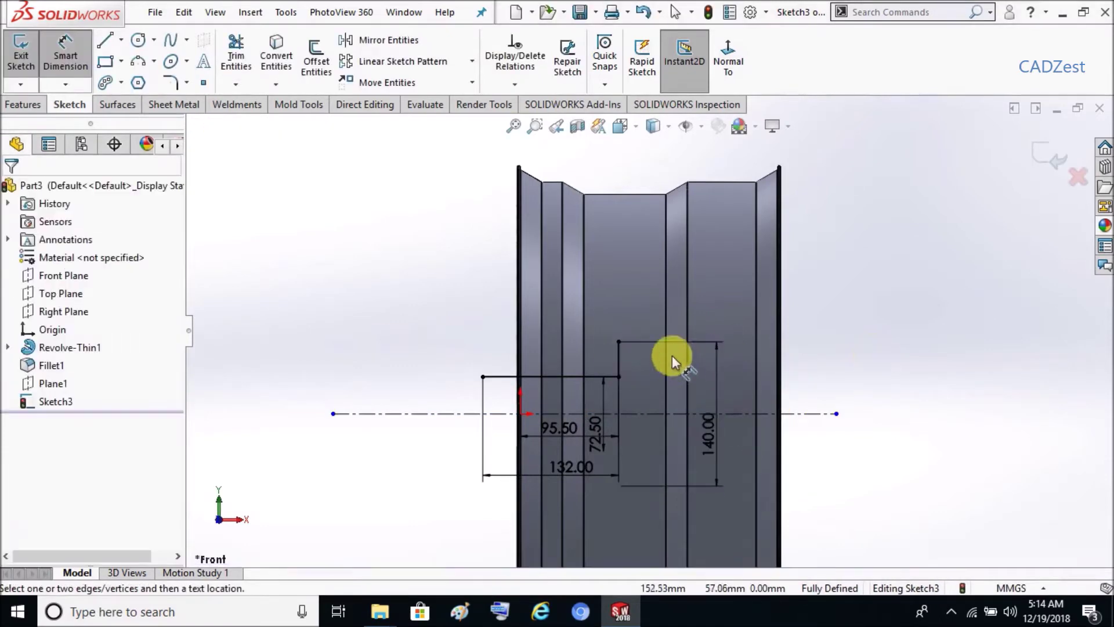
{"action": "scroll", "coordinate": [672, 355], "scroll_direction": "down", "scroll_amount": 2}
{"action": "scroll", "coordinate": [611, 301], "scroll_direction": "up", "scroll_amount": 3}
{"action": "scroll", "coordinate": [577, 179], "scroll_direction": "up", "scroll_amount": 1}
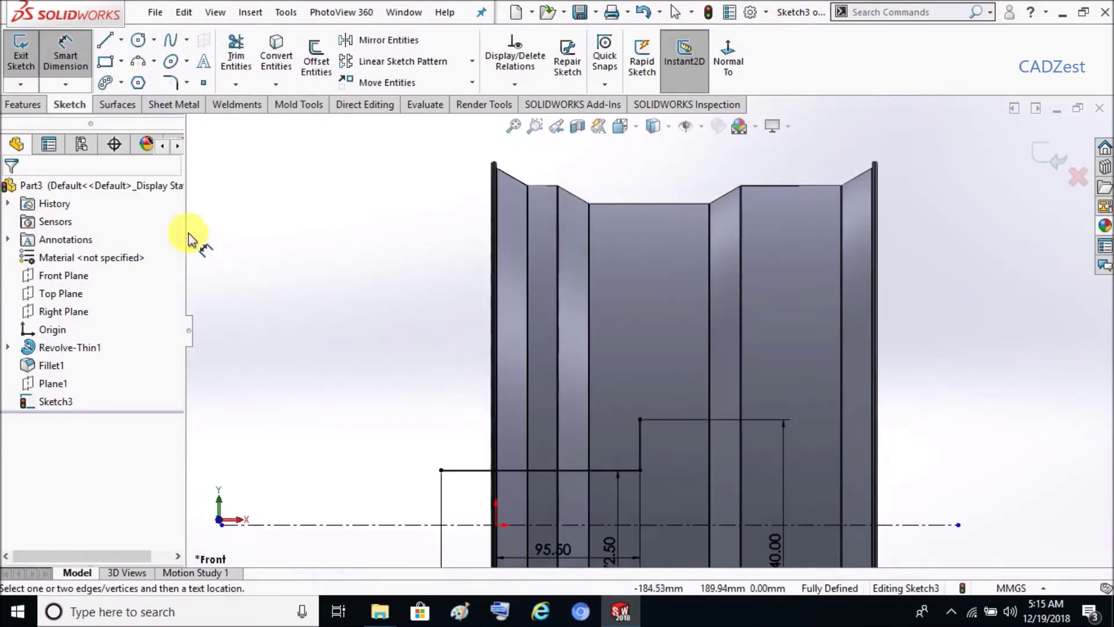
Convert Sketch2's rim profile from Revolve-Thin1 into Sketch3
{"action": "left_click", "coordinate": [7, 347]}
{"action": "left_click", "coordinate": [52, 364]}
{"action": "right_click", "coordinate": [52, 364]}
{"action": "left_click", "coordinate": [90, 391]}
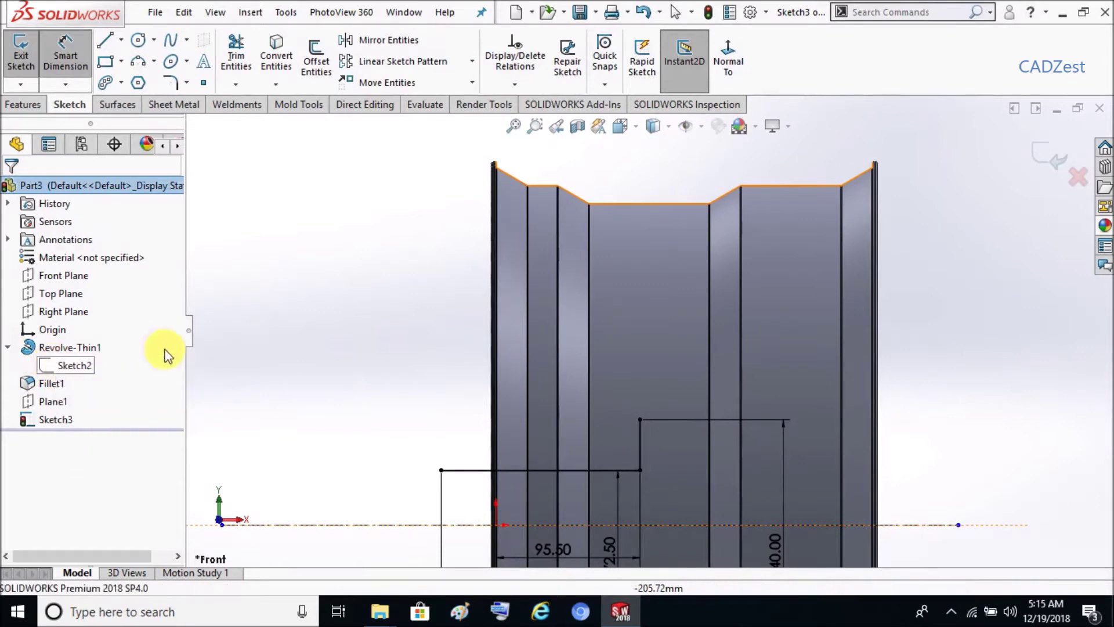
{"action": "left_click", "coordinate": [64, 365]}
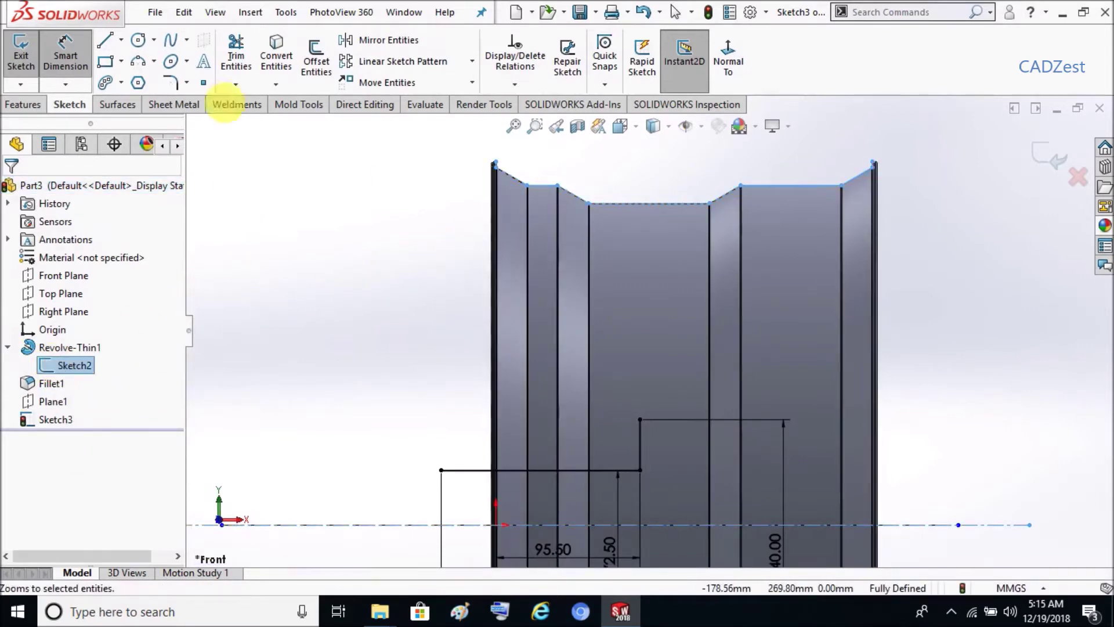
{"action": "left_click", "coordinate": [276, 50]}
Draw a spline from the rim corner down to the line end and bend it into a curve
{"action": "left_click", "coordinate": [170, 40]}
{"action": "scroll", "coordinate": [559, 228], "scroll_direction": "down", "scroll_amount": 2}
{"action": "left_click", "coordinate": [571, 206]}
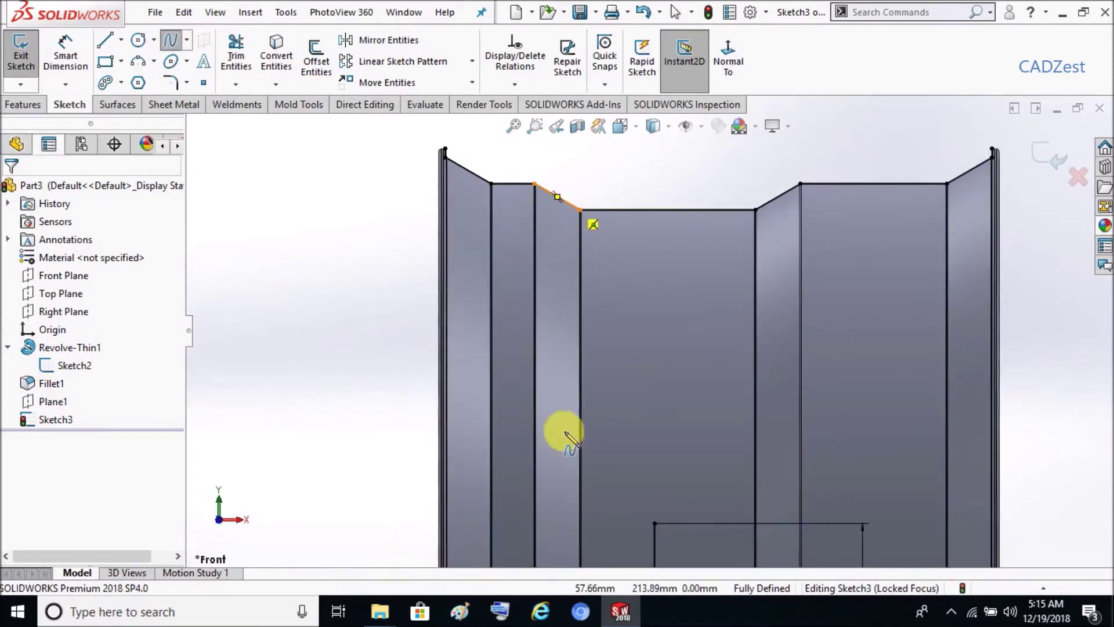
{"action": "left_click", "coordinate": [655, 524]}
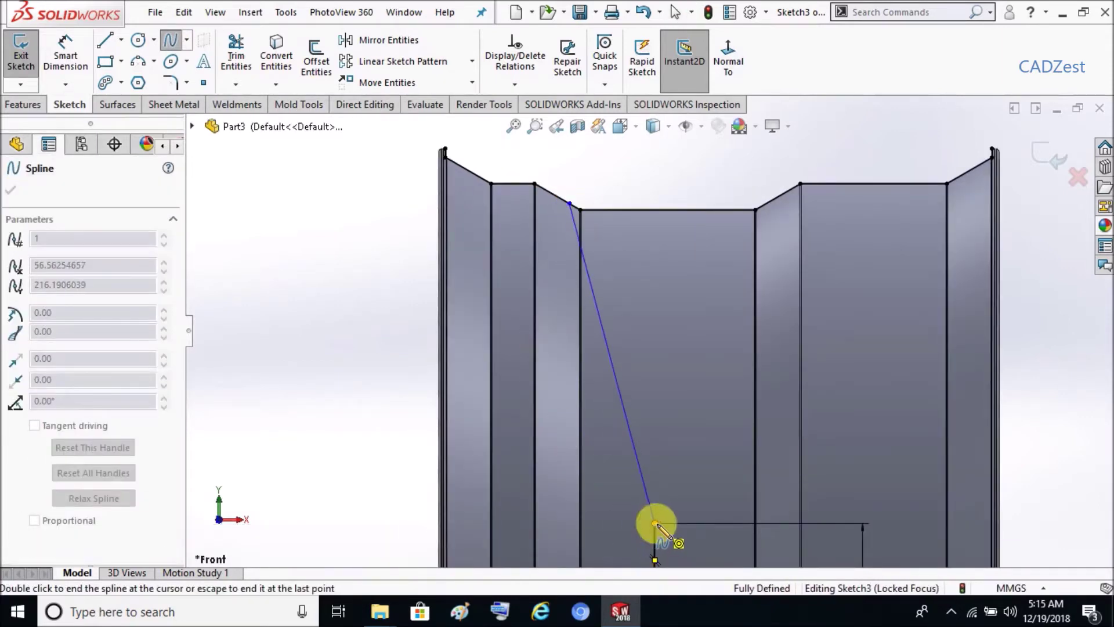
{"action": "right_click", "coordinate": [655, 524]}
{"action": "left_click", "coordinate": [677, 494]}
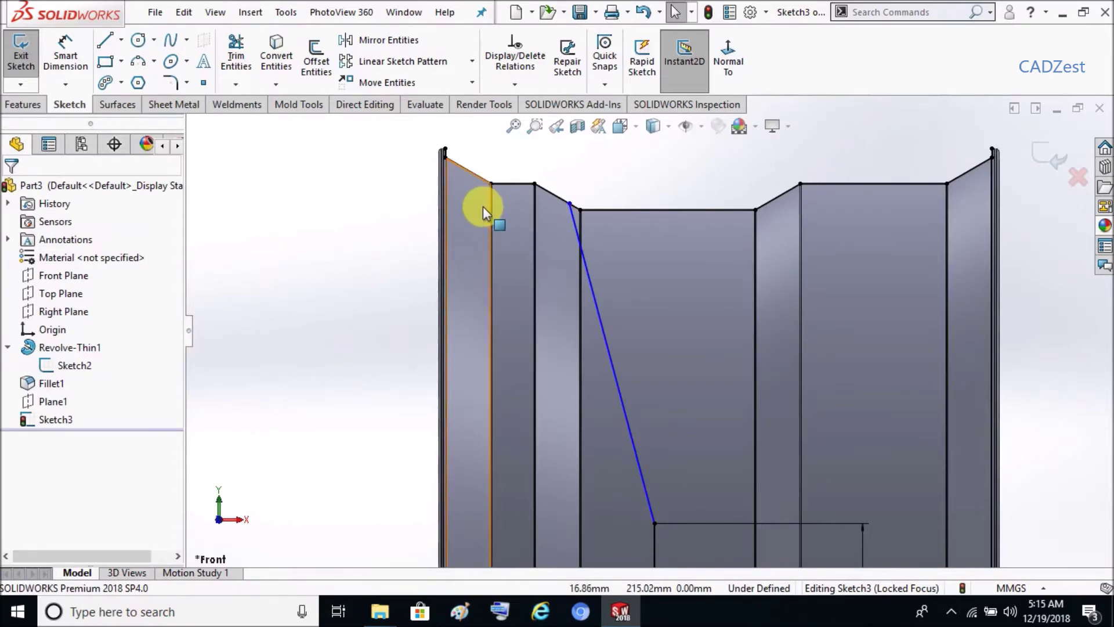
{"action": "left_click", "coordinate": [569, 206]}
{"action": "left_click_drag", "start_coordinate": [603, 328], "coordinate": [550, 309]}
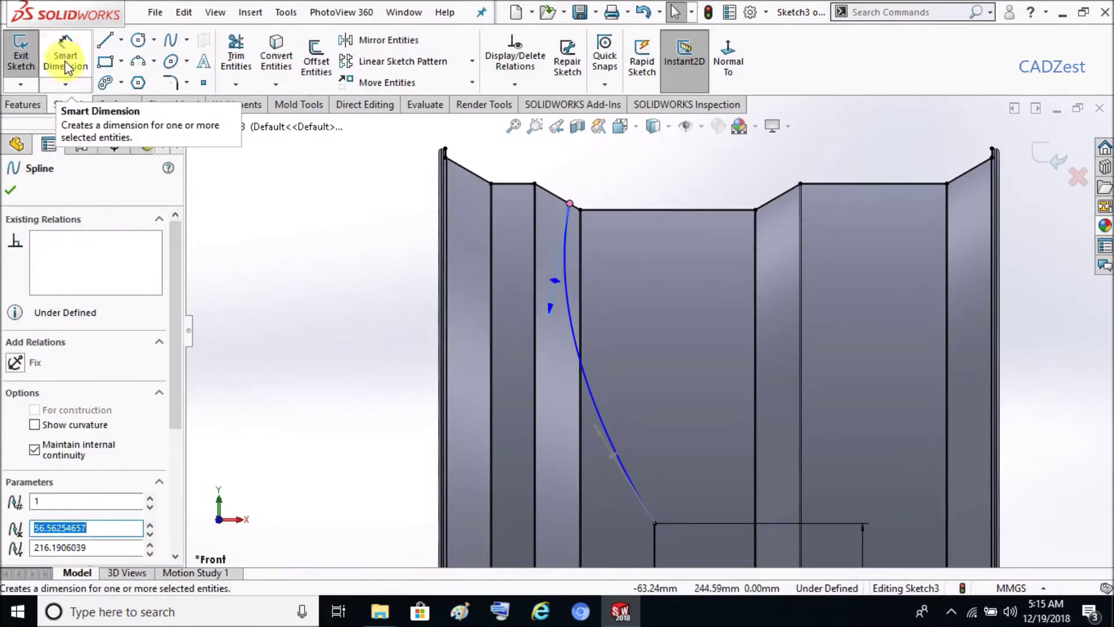
Dimension the spline's end tangent handle as 265
{"action": "left_click", "coordinate": [546, 315]}
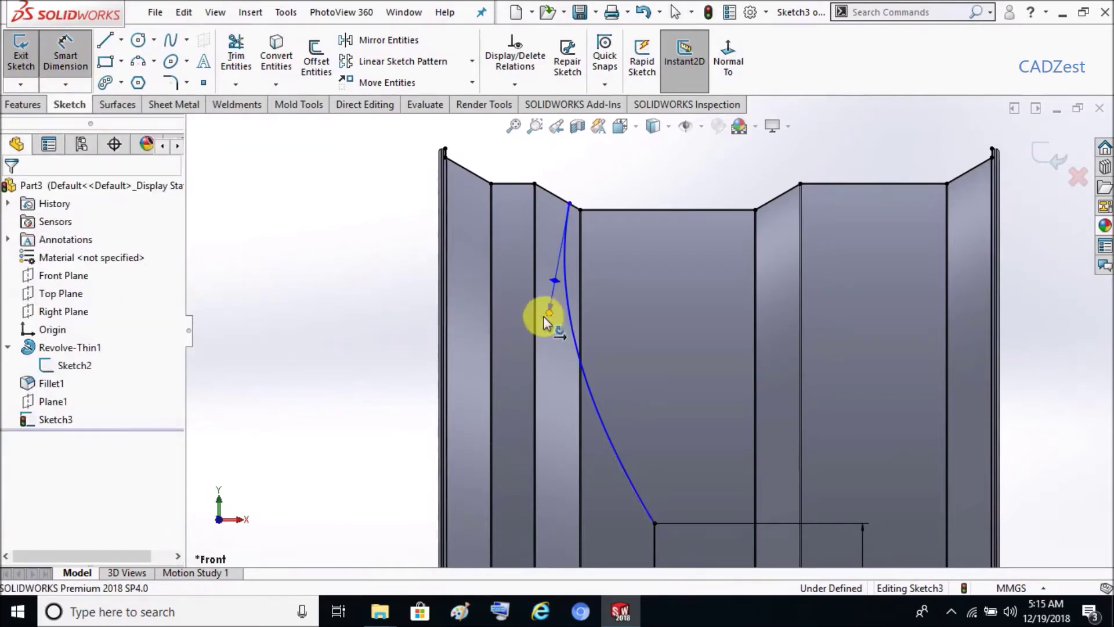
{"action": "left_click", "coordinate": [296, 280]}
{"action": "type", "text": "265"}
{"action": "key", "text": "Return"}
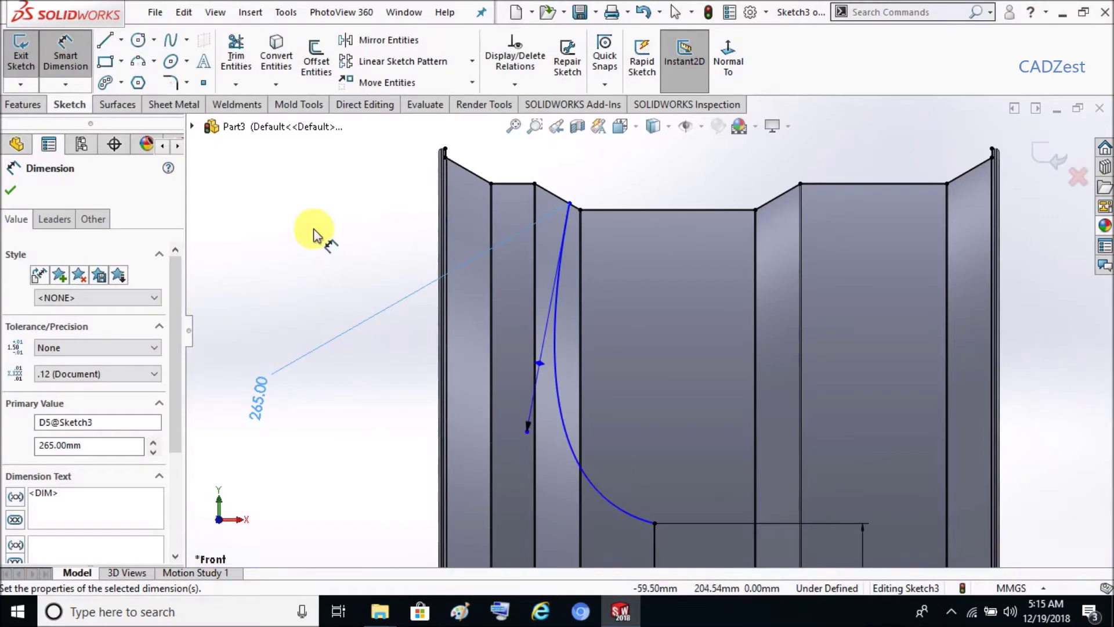
{"action": "left_click", "coordinate": [314, 235]}
{"action": "key", "text": "z"}
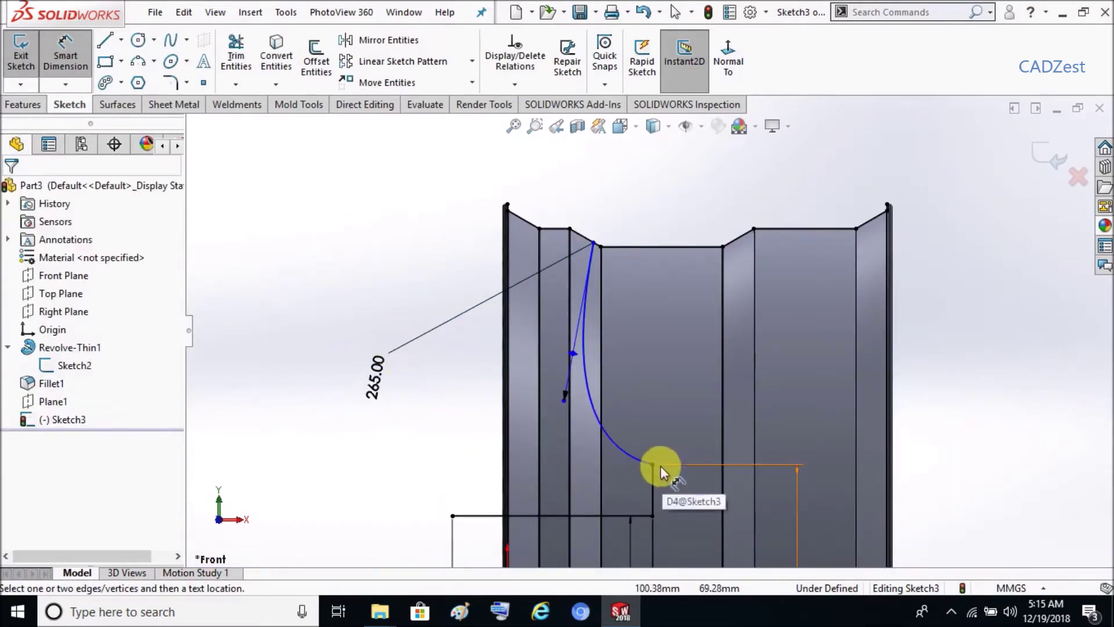
Dimension the spline's lower endpoint horizontally as 196.57
{"action": "left_click", "coordinate": [652, 464]}
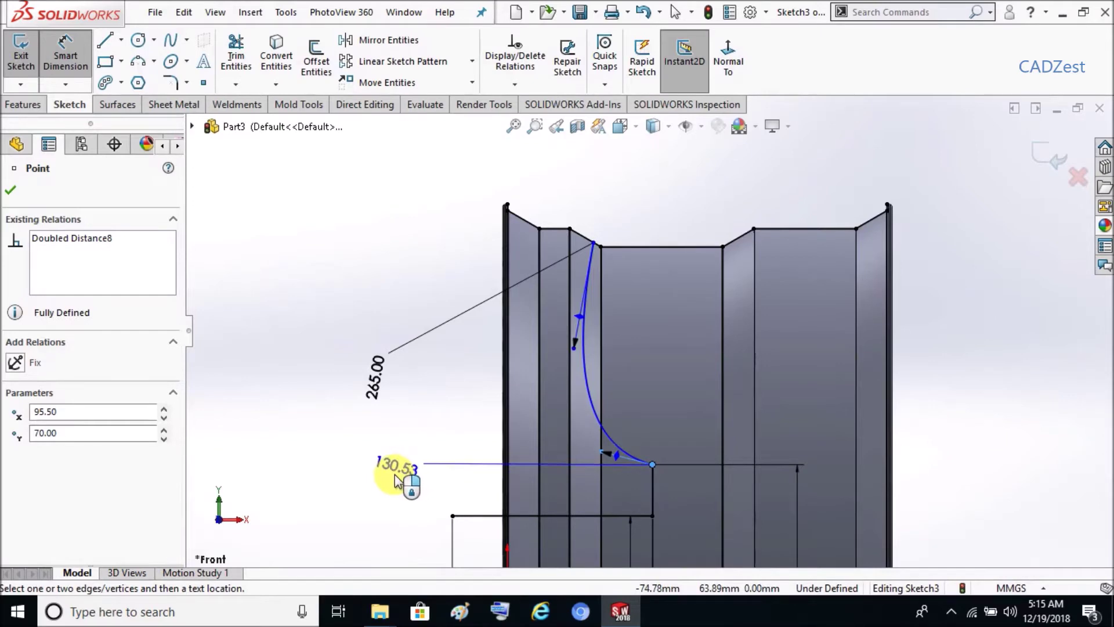
{"action": "left_click", "coordinate": [396, 481]}
{"action": "type", "text": "1"}
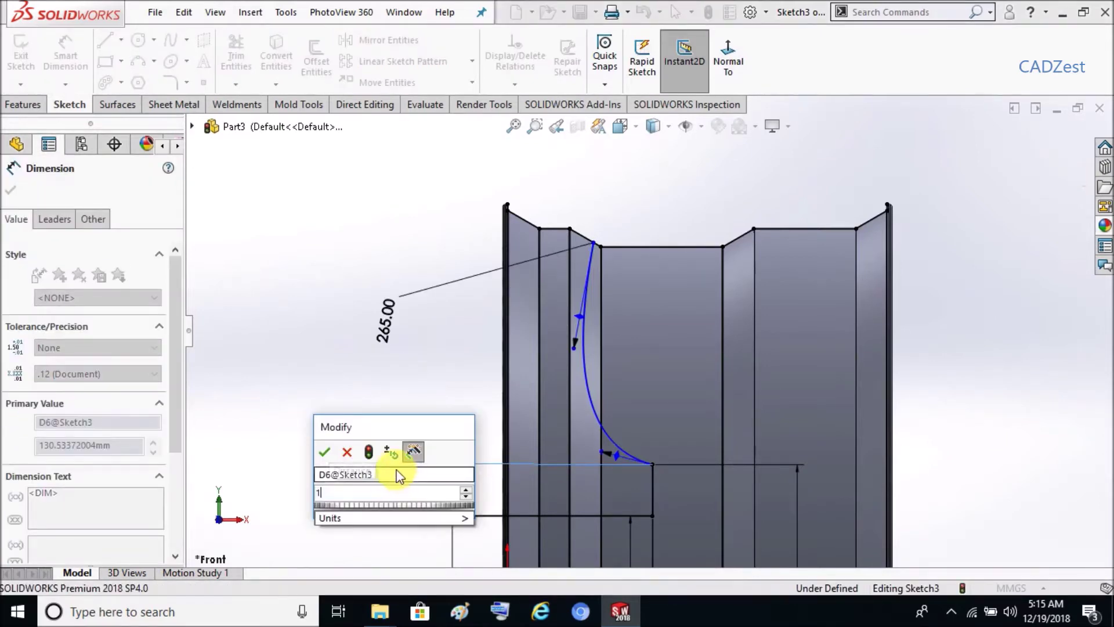
{"action": "type", "text": "96.57"}
{"action": "key", "text": "Return"}
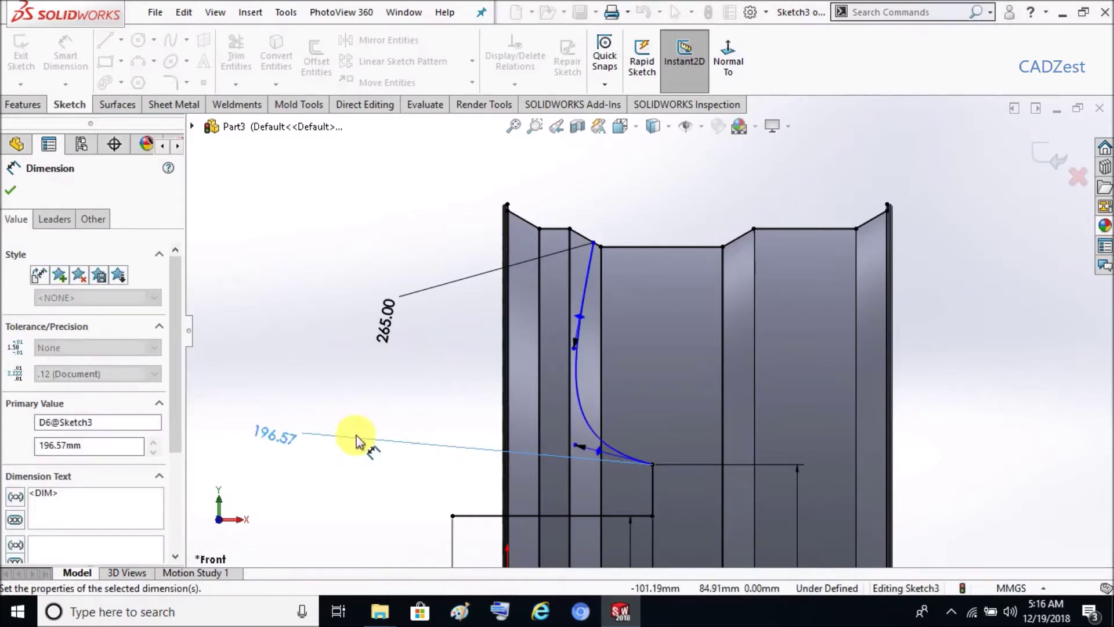
{"action": "key", "text": "Escape"}
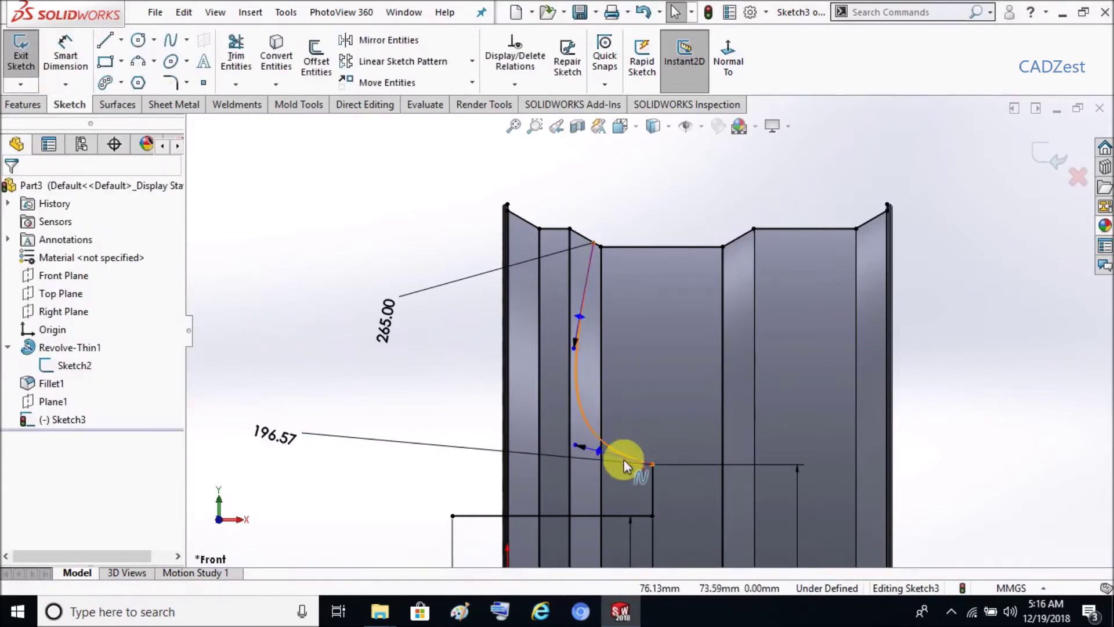
{"action": "scroll", "coordinate": [612, 453], "scroll_direction": "down", "scroll_amount": 2}
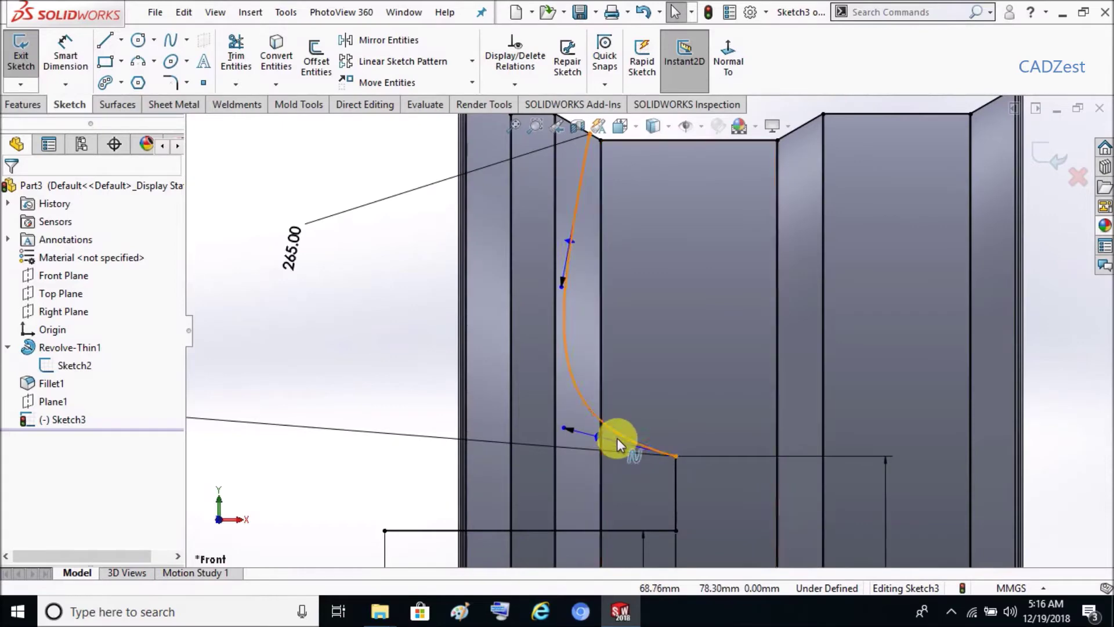
{"action": "left_click", "coordinate": [568, 430]}
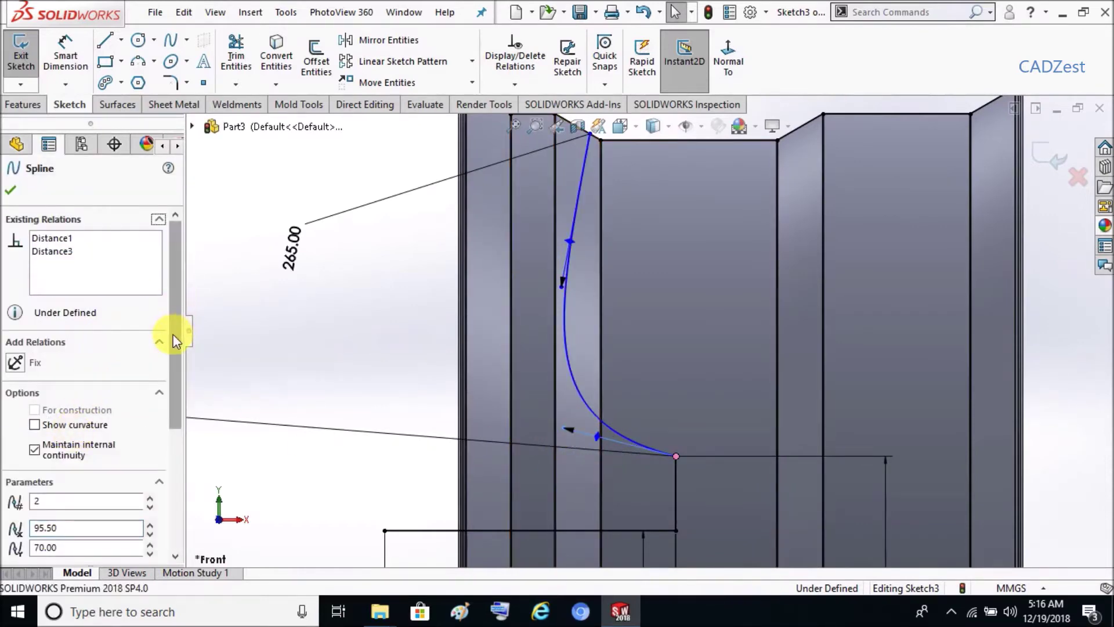
Set the spline's lower end tangent angle to 0 so it meets the line horizontally
{"action": "mouse_move", "coordinate": [181, 324]}
{"action": "left_mouse_down"}
{"action": "mouse_move", "coordinate": [178, 468]}
{"action": "mouse_move", "coordinate": [174, 367]}
{"action": "mouse_move", "coordinate": [170, 438]}
{"action": "left_mouse_up"}
{"action": "double_click", "coordinate": [64, 410]}
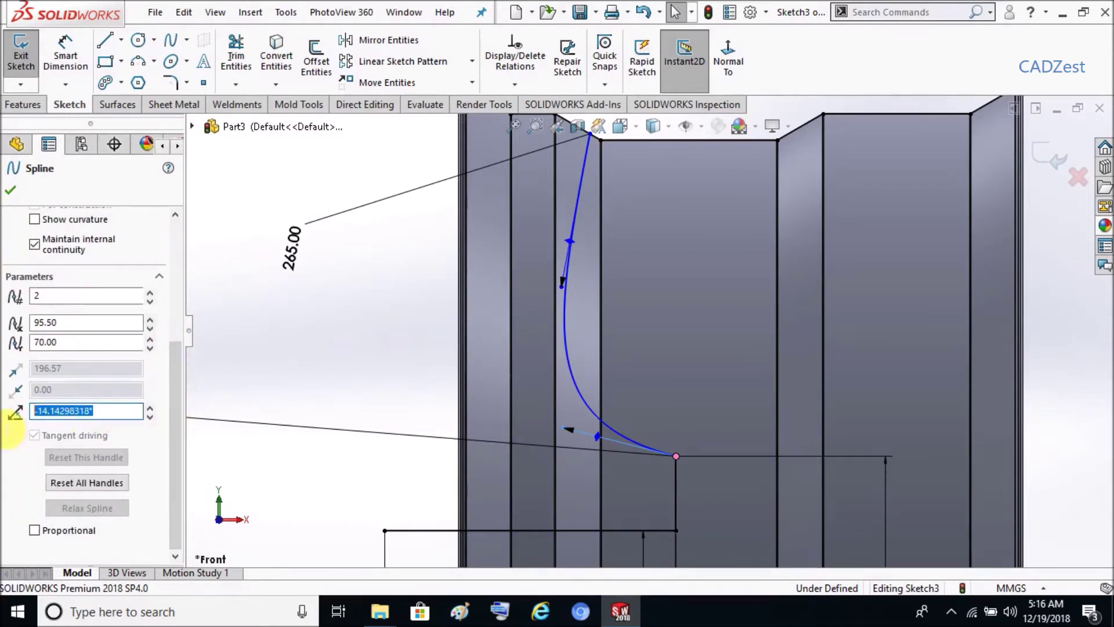
{"action": "key", "text": "Return"}
{"action": "left_click", "coordinate": [375, 343]}
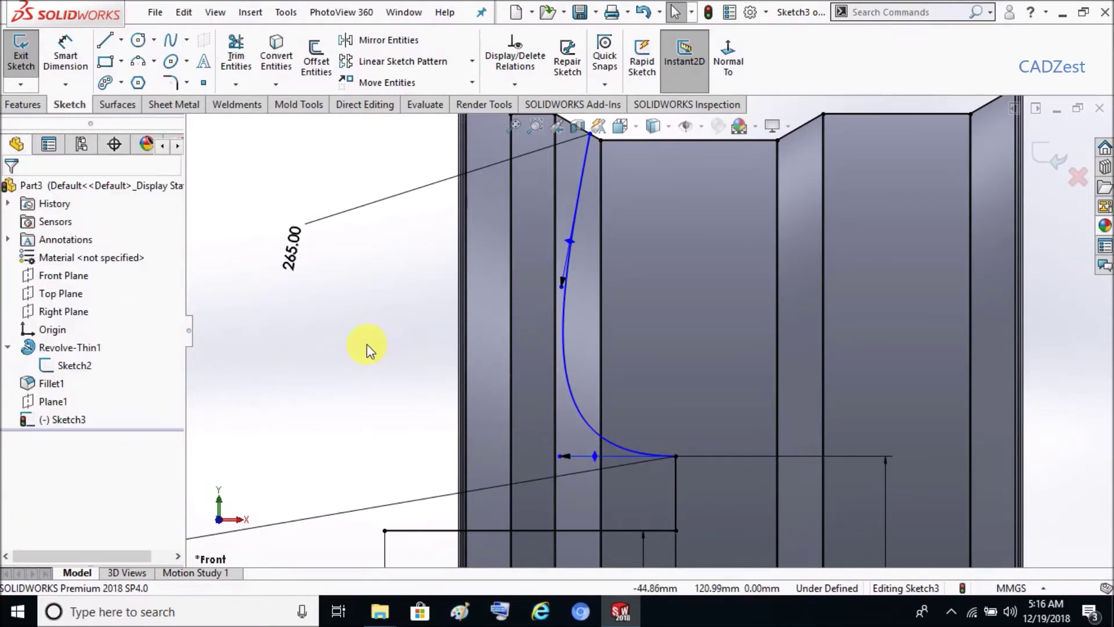
{"action": "key", "text": "f"}
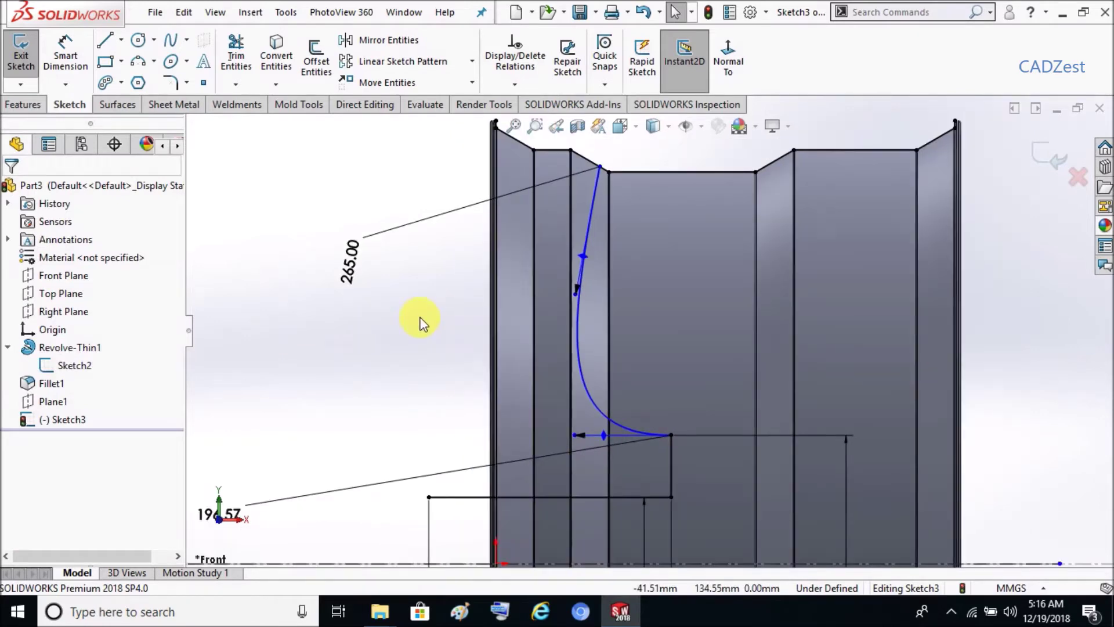
Dimension the spline's top tangent at 18.5° to the centerline
{"action": "left_click", "coordinate": [65, 55]}
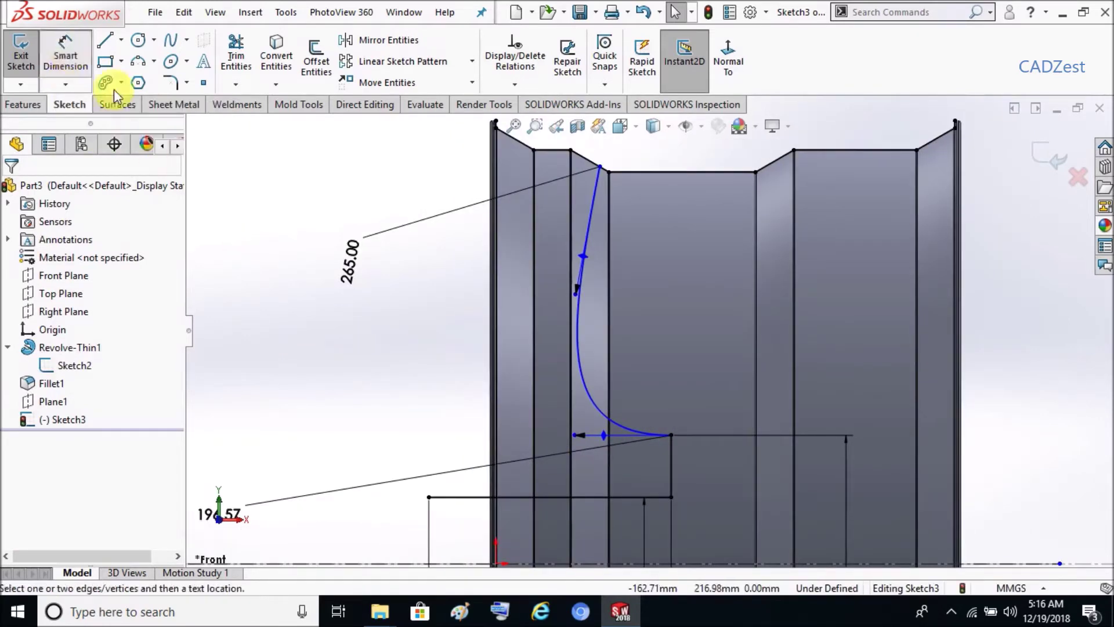
{"action": "left_click", "coordinate": [574, 299]}
{"action": "left_click", "coordinate": [607, 289]}
{"action": "left_click", "coordinate": [598, 300]}
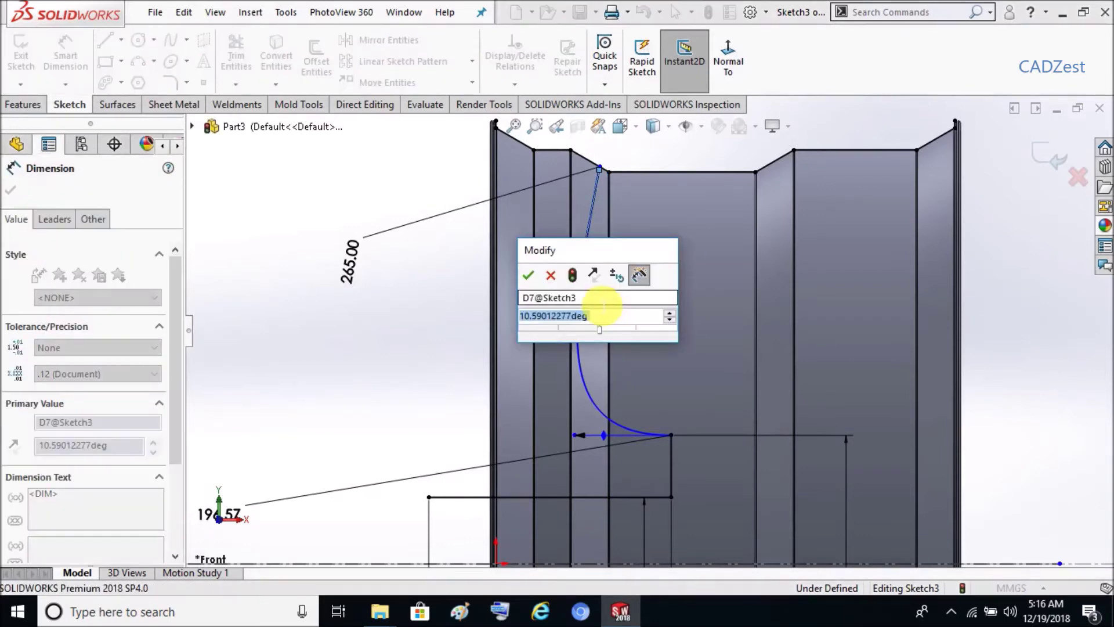
{"action": "type", "text": "18.5"}
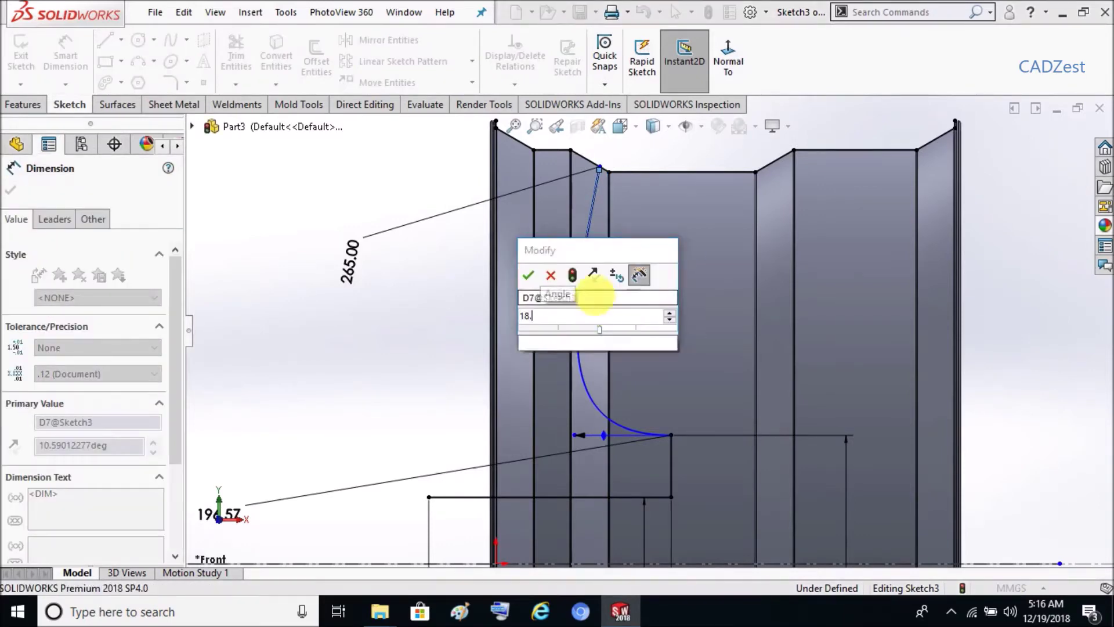
{"action": "key", "text": "Return"}
{"action": "left_click", "coordinate": [400, 322]}
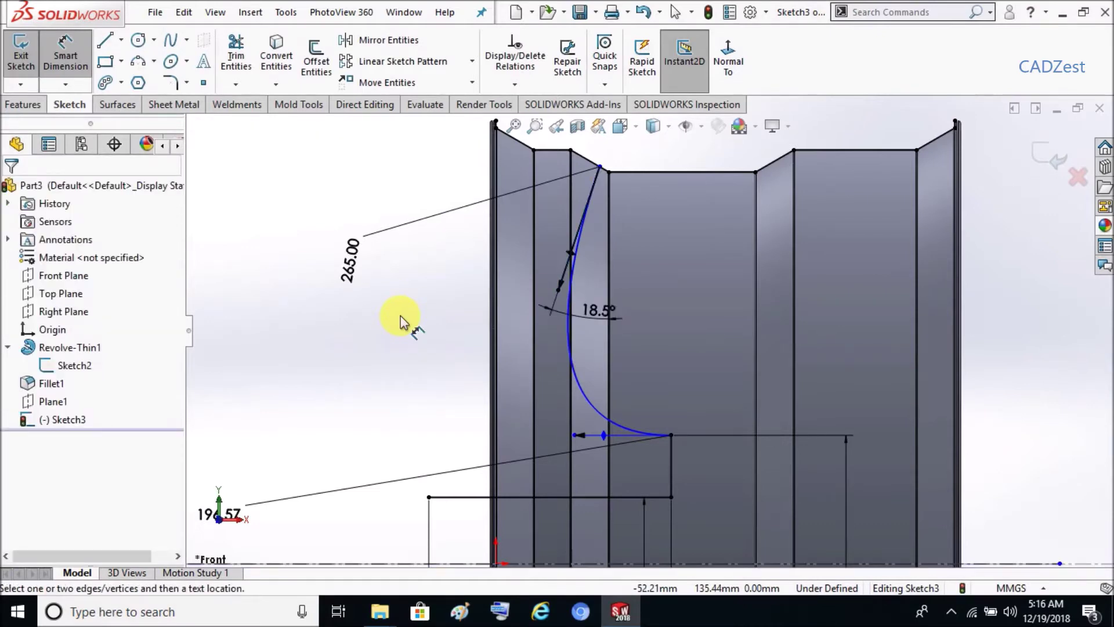
Add a 43.50 horizontal distance between the spline's two endpoints, fully defining Sketch3
{"action": "key", "text": "f"}
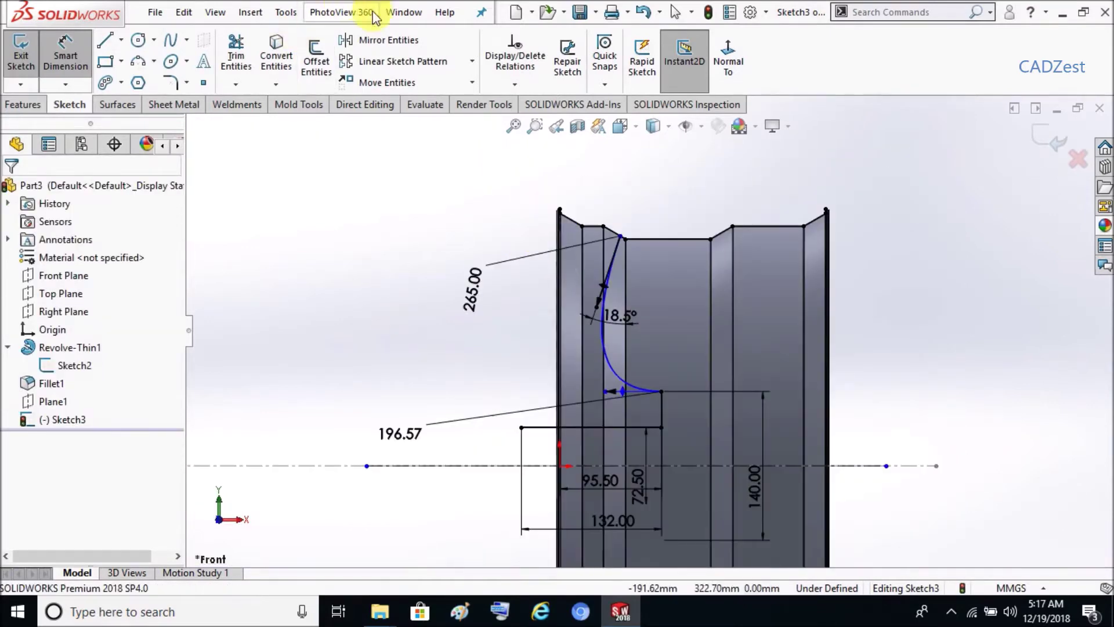
{"action": "scroll", "coordinate": [636, 253], "scroll_direction": "down", "scroll_amount": 2}
{"action": "scroll", "coordinate": [581, 246], "scroll_direction": "down", "scroll_amount": 3}
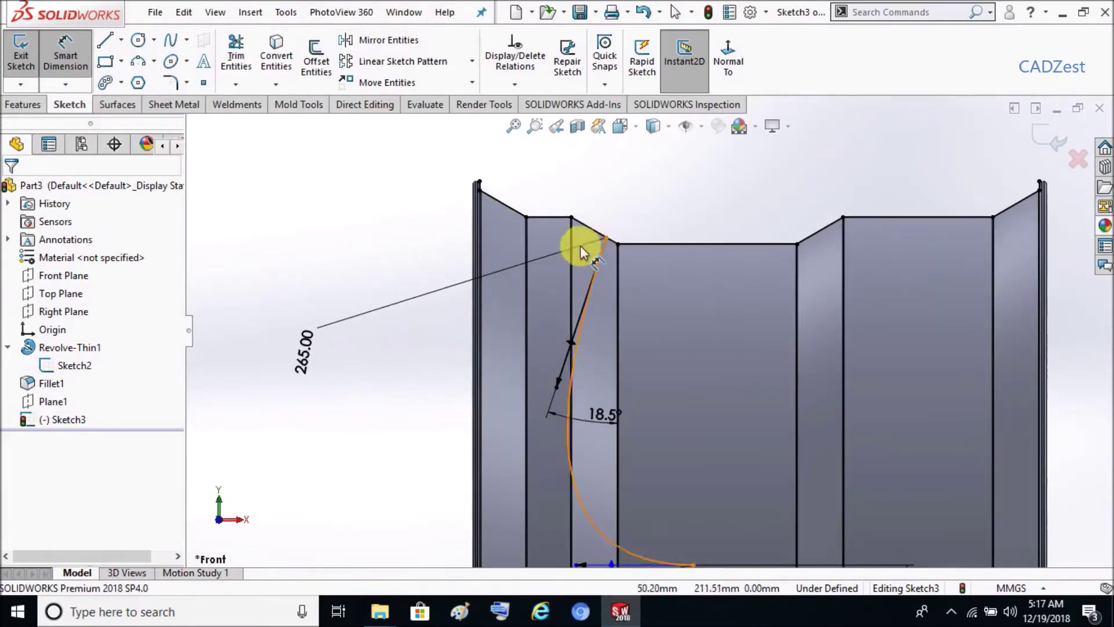
{"action": "left_click", "coordinate": [606, 238]}
{"action": "scroll", "coordinate": [668, 313], "scroll_direction": "up", "scroll_amount": 2}
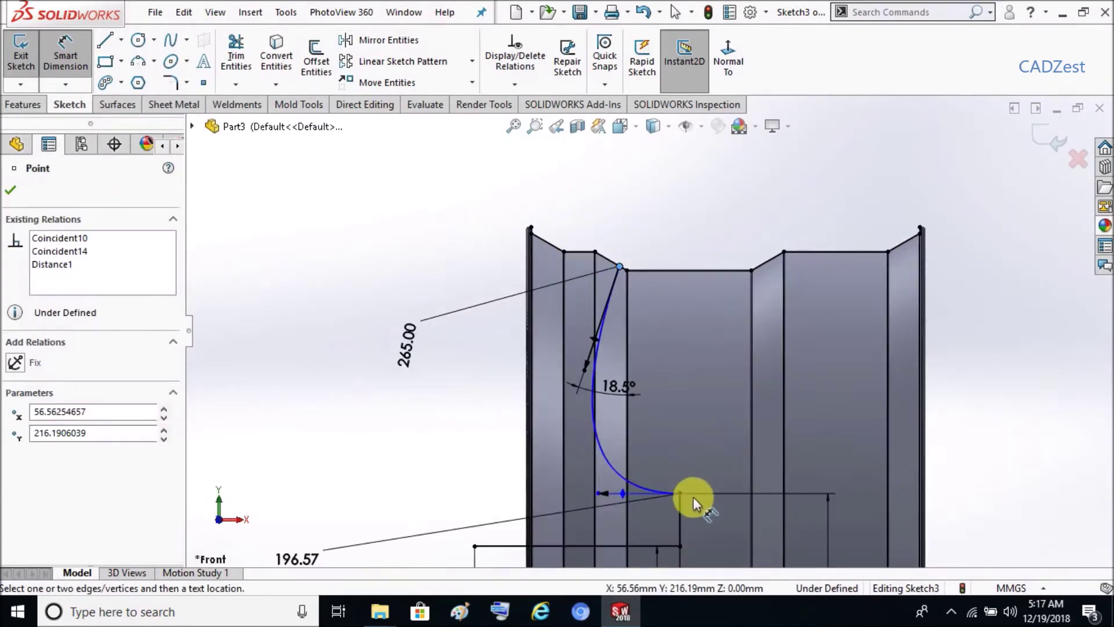
{"action": "left_click", "coordinate": [680, 493]}
{"action": "left_click", "coordinate": [619, 267]}
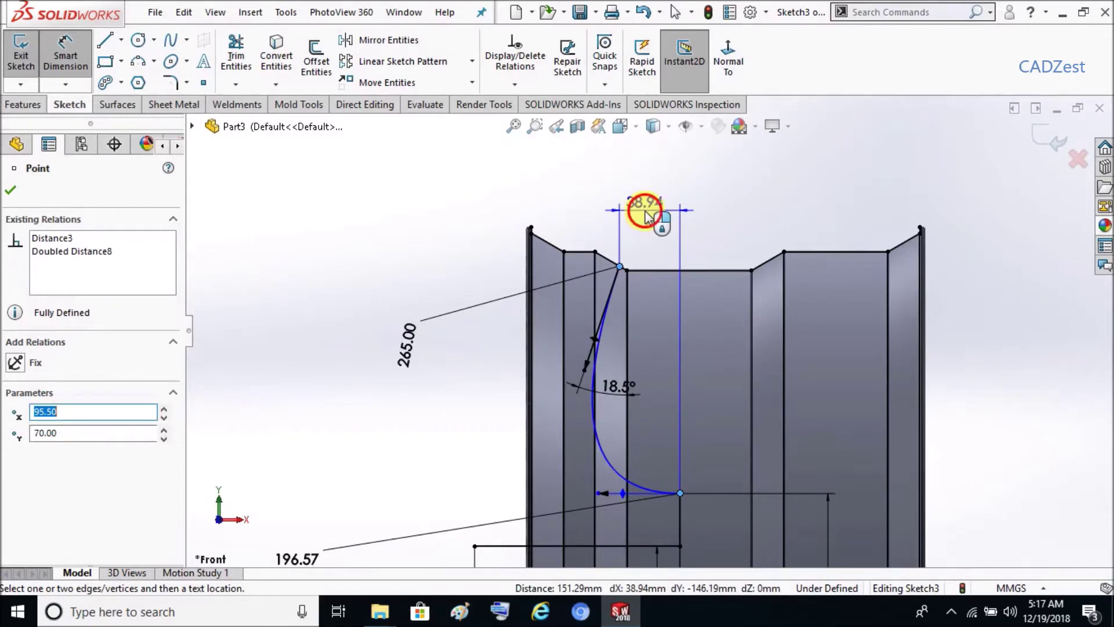
{"action": "left_click", "coordinate": [649, 216]}
{"action": "type", "text": "43.5"}
{"action": "key", "text": "Return"}
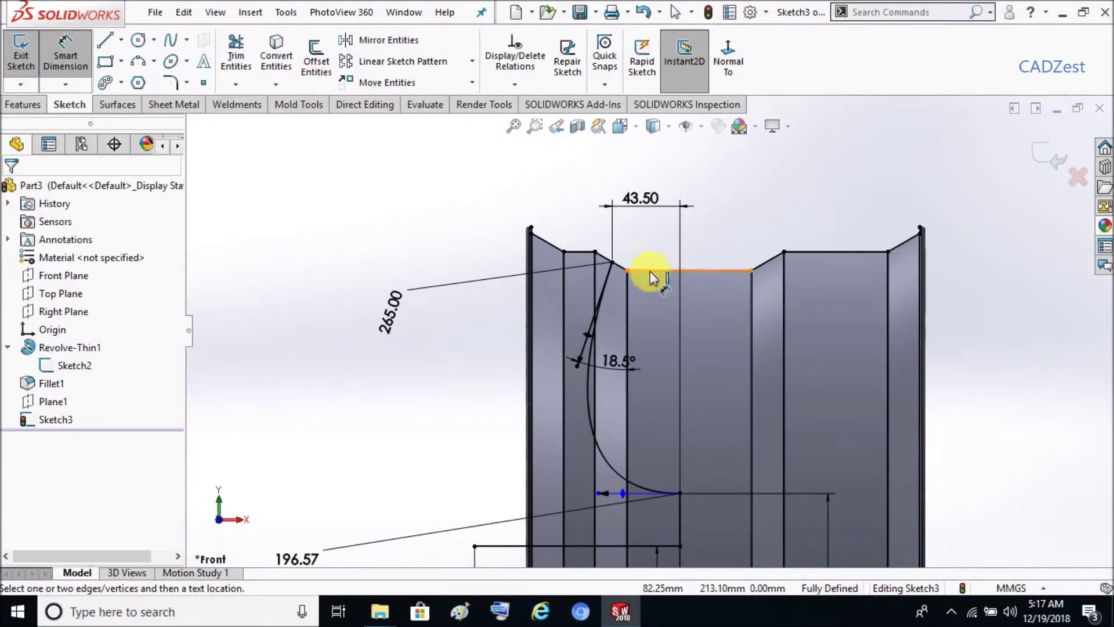
Start the Trim Entities tool on the sketch
{"action": "left_click", "coordinate": [236, 55]}
{"action": "scroll", "coordinate": [660, 293], "scroll_direction": "down", "scroll_amount": 2}
{"action": "scroll", "coordinate": [630, 255], "scroll_direction": "down", "scroll_amount": 2}
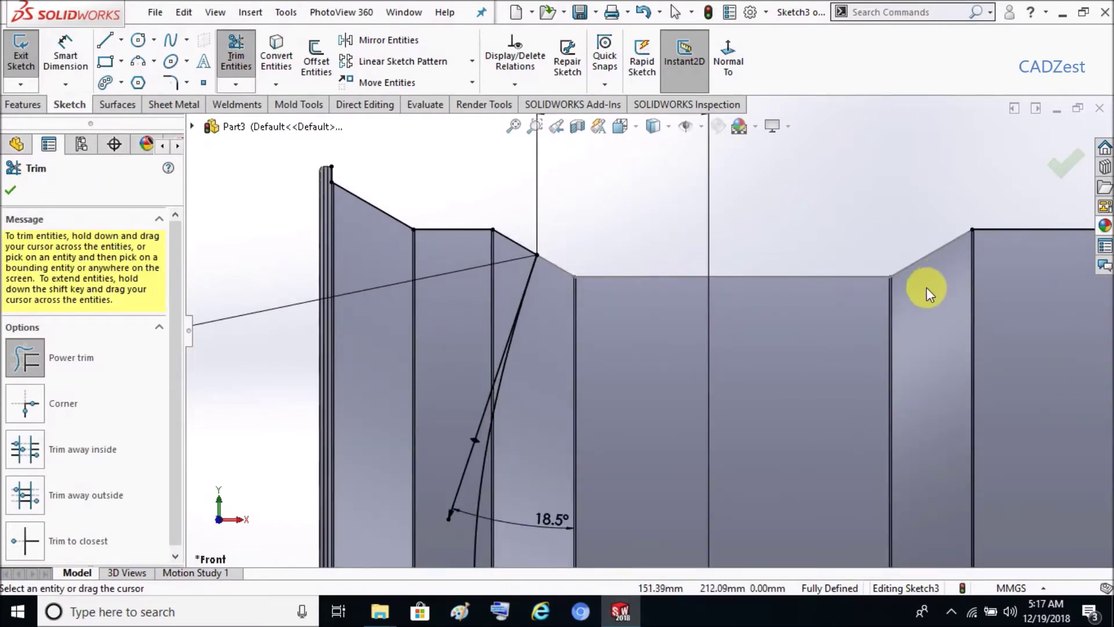
Zoom around the untrimmed profile to inspect it, then switch to the Spline tool
{"action": "scroll", "coordinate": [927, 302], "scroll_direction": "up", "scroll_amount": 2}
{"action": "scroll", "coordinate": [1059, 283], "scroll_direction": "down", "scroll_amount": 3}
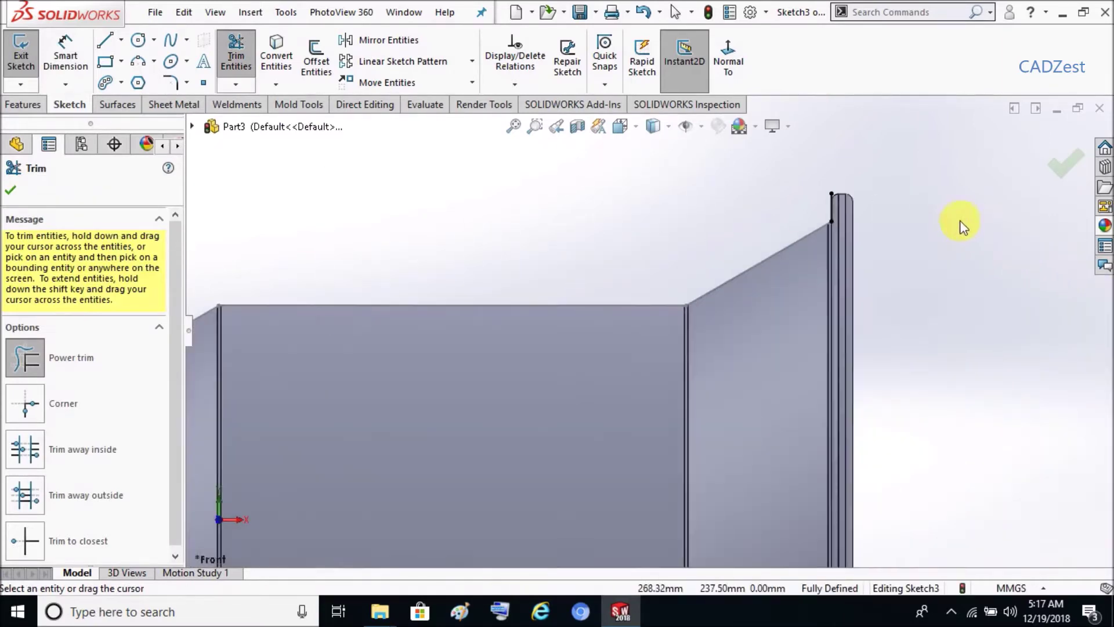
{"action": "scroll", "coordinate": [807, 208], "scroll_direction": "up", "scroll_amount": 3}
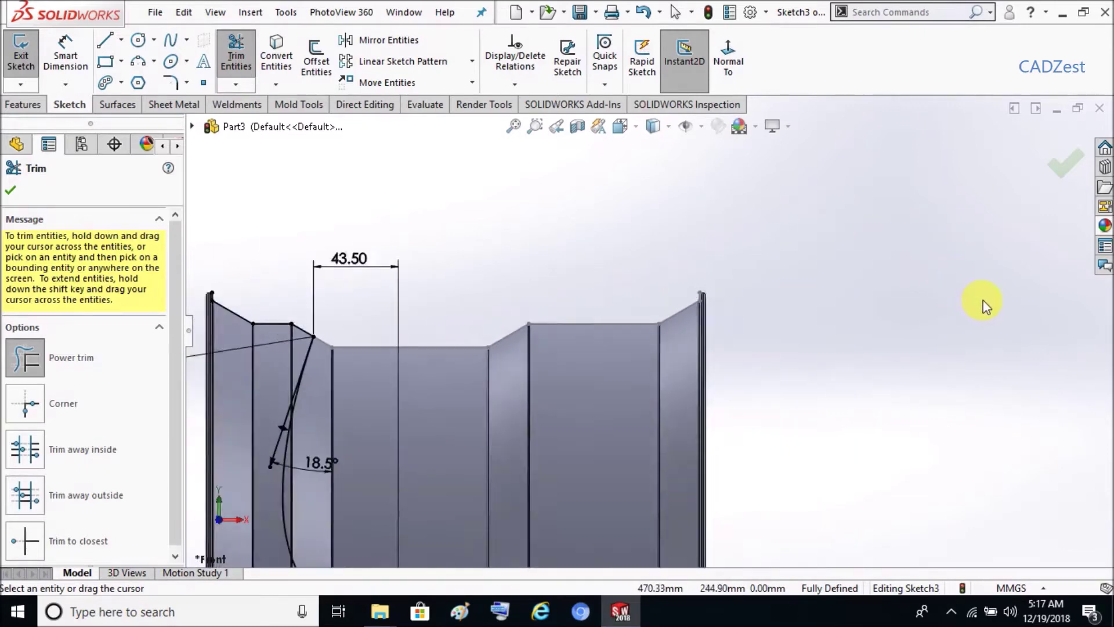
{"action": "scroll", "coordinate": [348, 372], "scroll_direction": "down", "scroll_amount": 1}
{"action": "scroll", "coordinate": [350, 371], "scroll_direction": "down", "scroll_amount": 2}
{"action": "scroll", "coordinate": [389, 354], "scroll_direction": "down", "scroll_amount": 1}
{"action": "scroll", "coordinate": [444, 265], "scroll_direction": "down", "scroll_amount": 1}
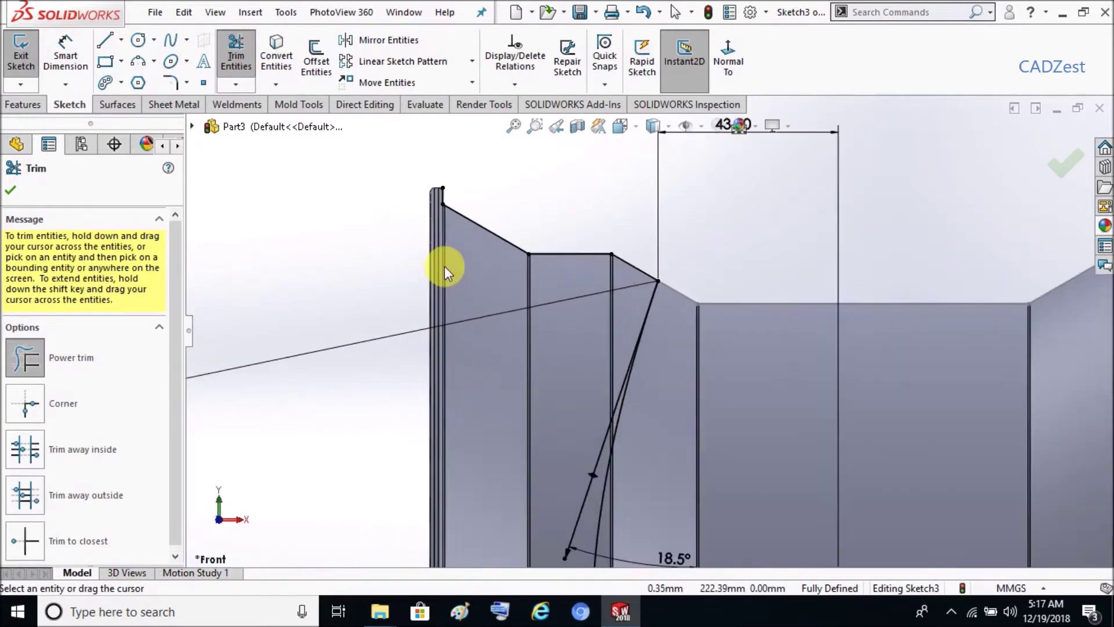
{"action": "scroll", "coordinate": [455, 229], "scroll_direction": "down", "scroll_amount": 1}
{"action": "scroll", "coordinate": [449, 218], "scroll_direction": "down", "scroll_amount": 1}
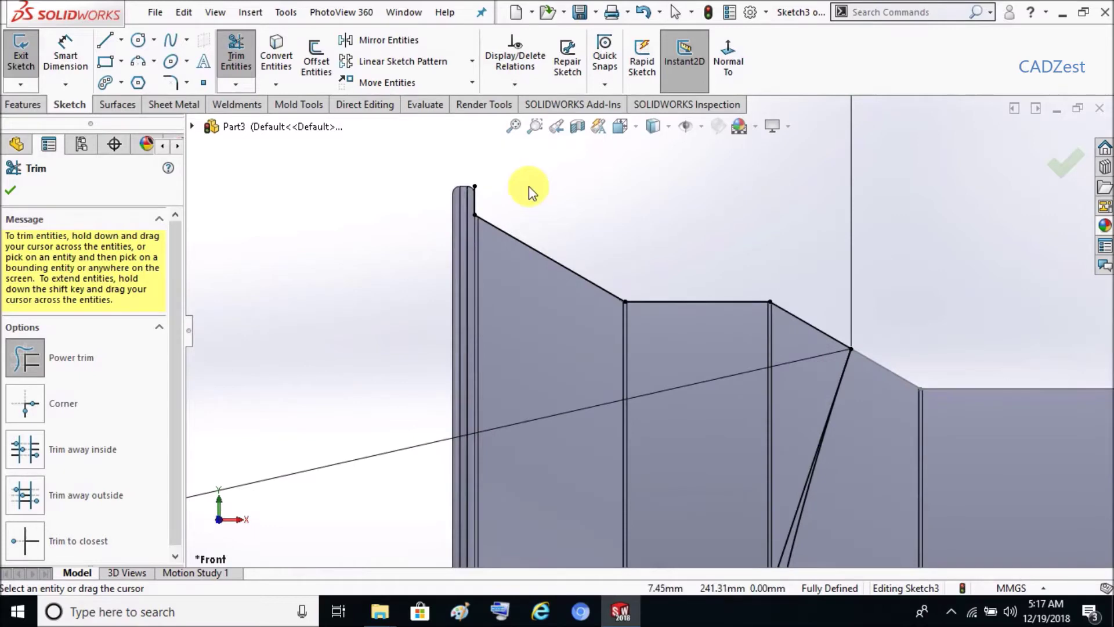
{"action": "scroll", "coordinate": [395, 210], "scroll_direction": "up", "scroll_amount": 3}
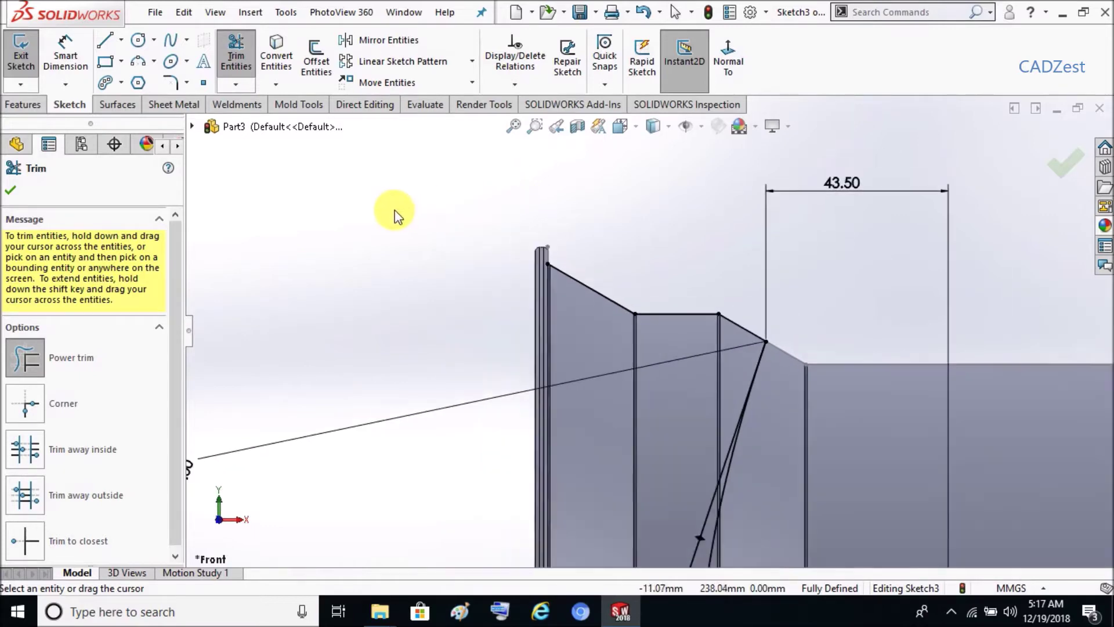
{"action": "scroll", "coordinate": [394, 210], "scroll_direction": "up", "scroll_amount": 2}
{"action": "scroll", "coordinate": [395, 210], "scroll_direction": "up", "scroll_amount": 2}
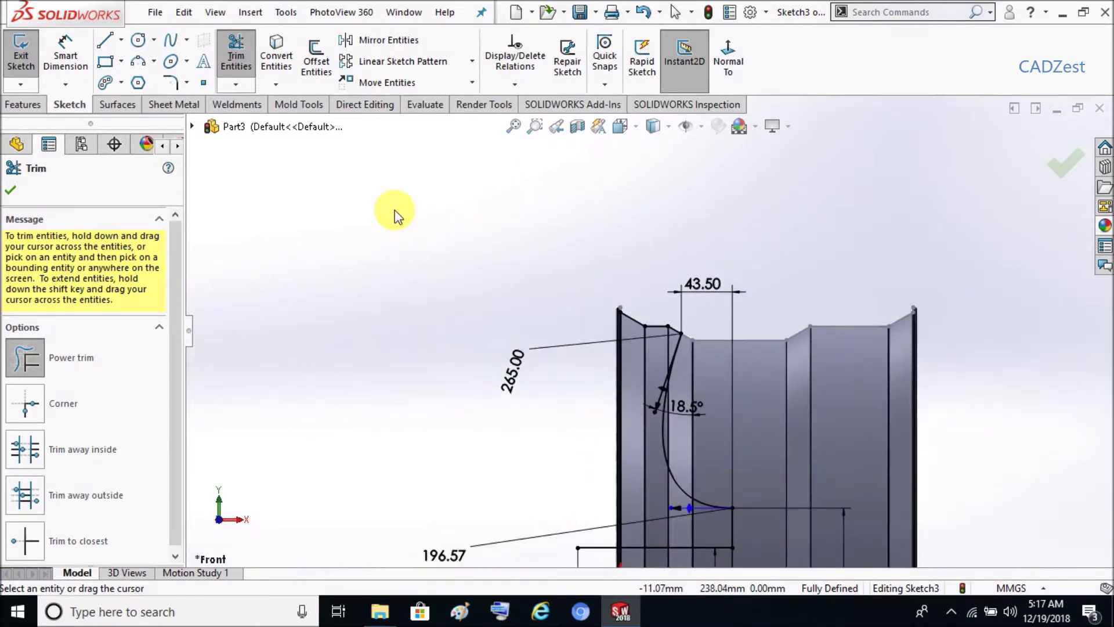
{"action": "scroll", "coordinate": [693, 444], "scroll_direction": "down", "scroll_amount": 2}
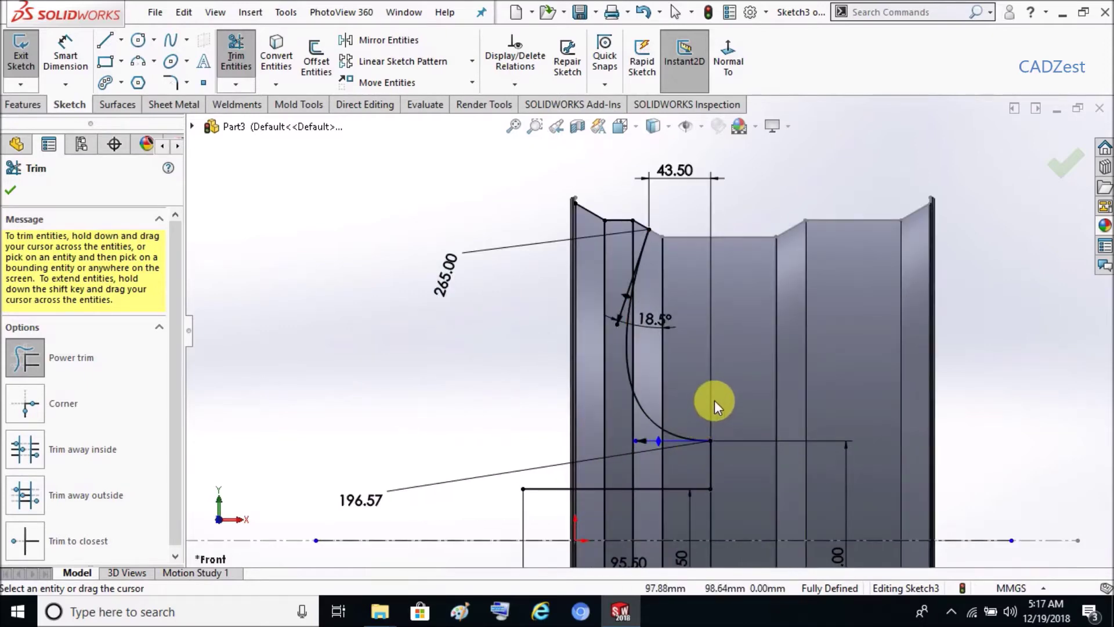
{"action": "scroll", "coordinate": [716, 394], "scroll_direction": "down", "scroll_amount": 2}
{"action": "scroll", "coordinate": [698, 345], "scroll_direction": "up", "scroll_amount": 2}
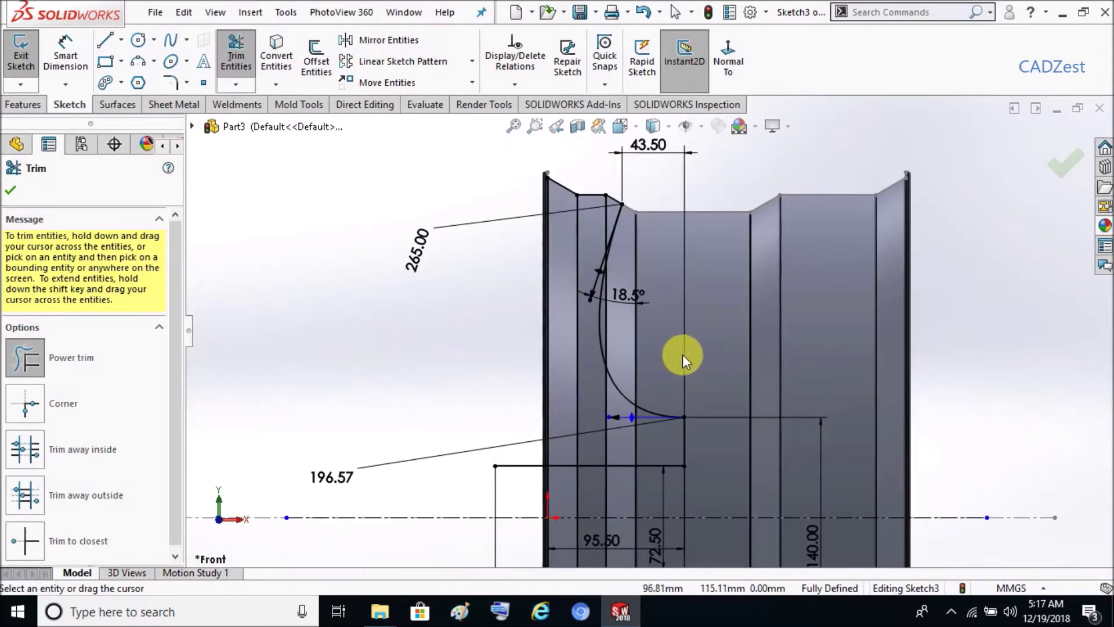
{"action": "left_click", "coordinate": [170, 40]}
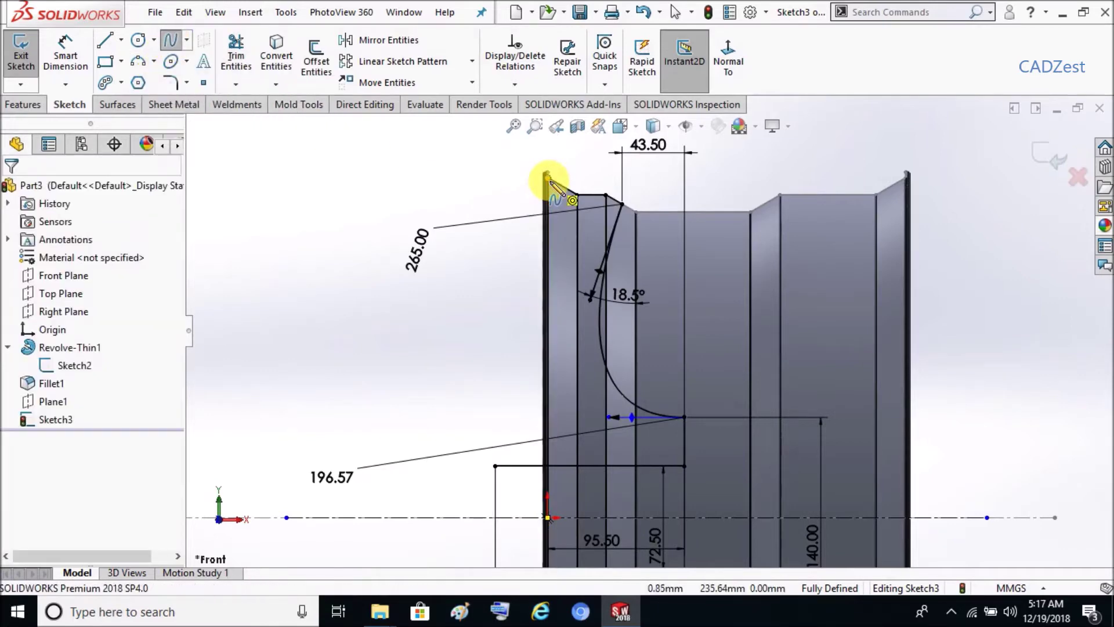
Draw a second spline bowing outward from the top-left corner to the lower line's end
{"action": "scroll", "coordinate": [549, 180], "scroll_direction": "down", "scroll_amount": 3}
{"action": "left_click", "coordinate": [586, 212]}
{"action": "scroll", "coordinate": [485, 323], "scroll_direction": "up", "scroll_amount": 3}
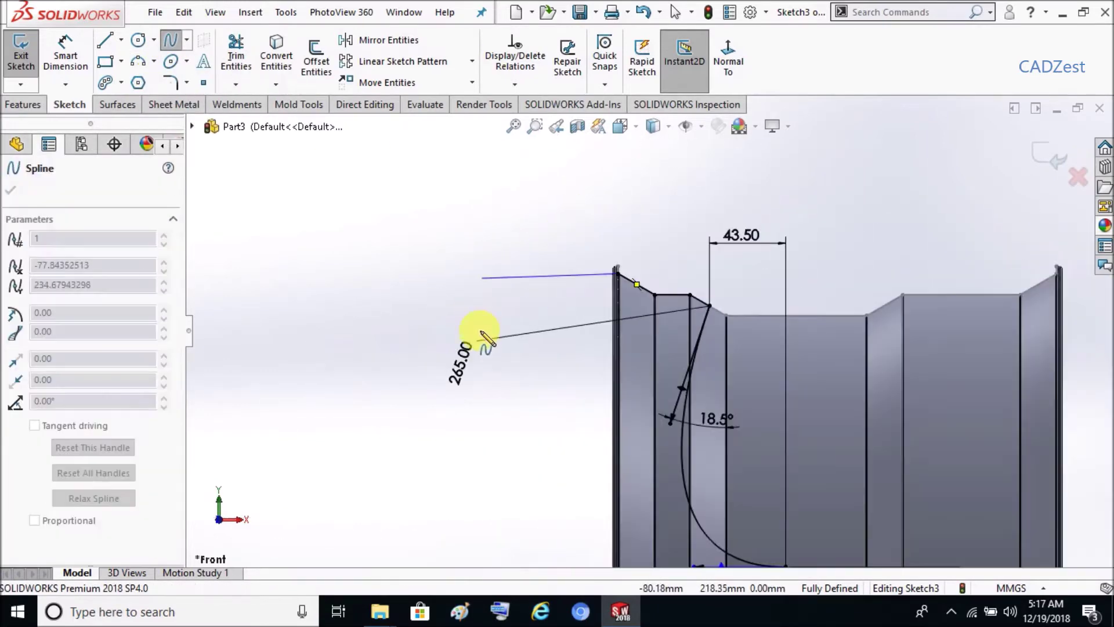
{"action": "scroll", "coordinate": [473, 318], "scroll_direction": "up", "scroll_amount": 1}
{"action": "left_click", "coordinate": [580, 435]}
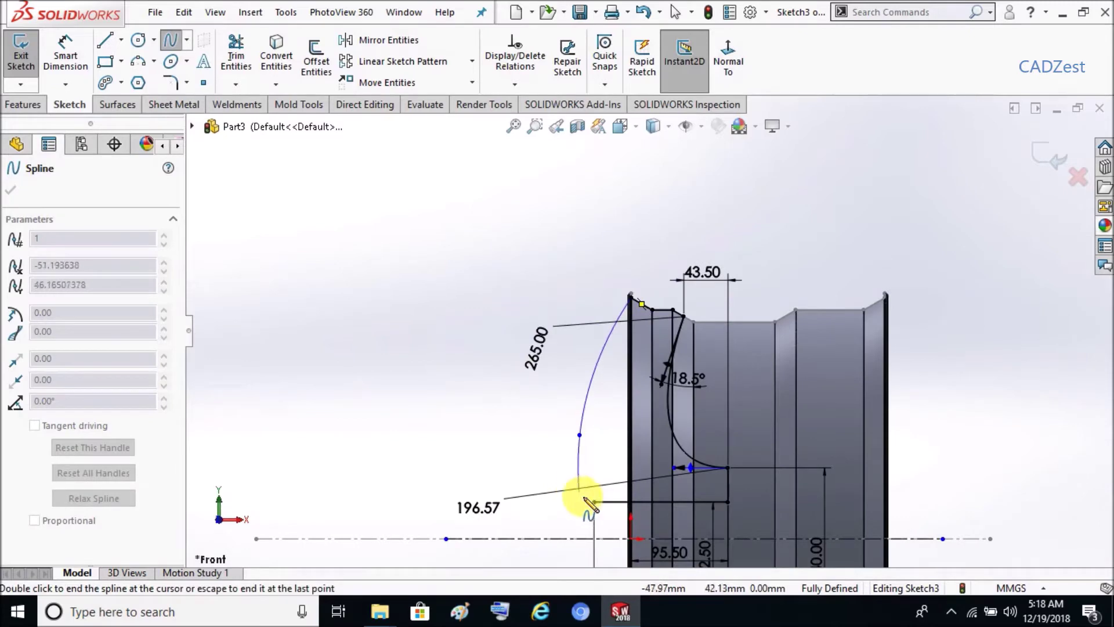
{"action": "left_click", "coordinate": [594, 503]}
{"action": "right_click", "coordinate": [594, 503]}
{"action": "left_click", "coordinate": [630, 492]}
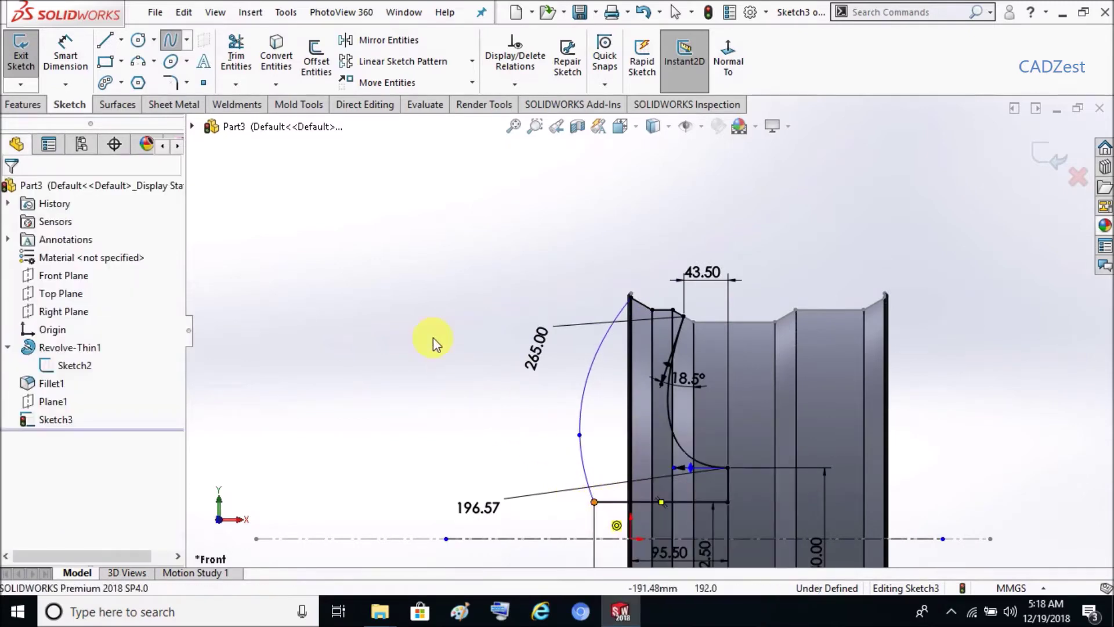
Check the open documents list, then select the new spline's top endpoint
{"action": "left_click", "coordinate": [402, 13]}
{"action": "left_click", "coordinate": [432, 180]}
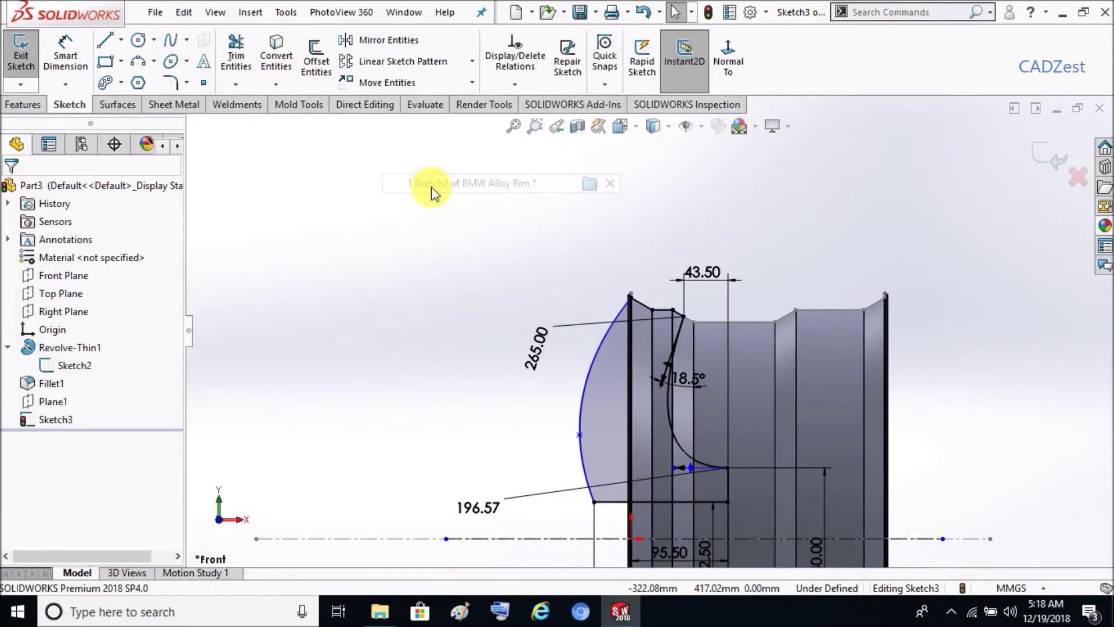
{"action": "left_click", "coordinate": [631, 299]}
{"action": "scroll", "coordinate": [638, 330], "scroll_direction": "down", "scroll_amount": 3}
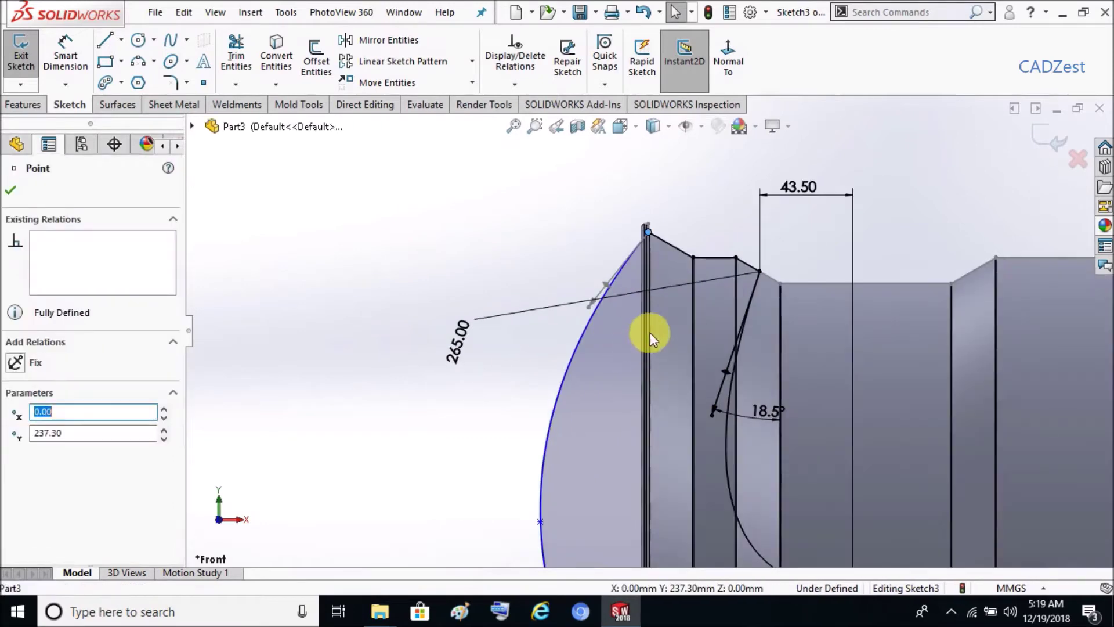
Drag the spline's top end onto the rim edge and give it a vertical tangent
{"action": "left_click_drag", "start_coordinate": [590, 309], "coordinate": [608, 323]}
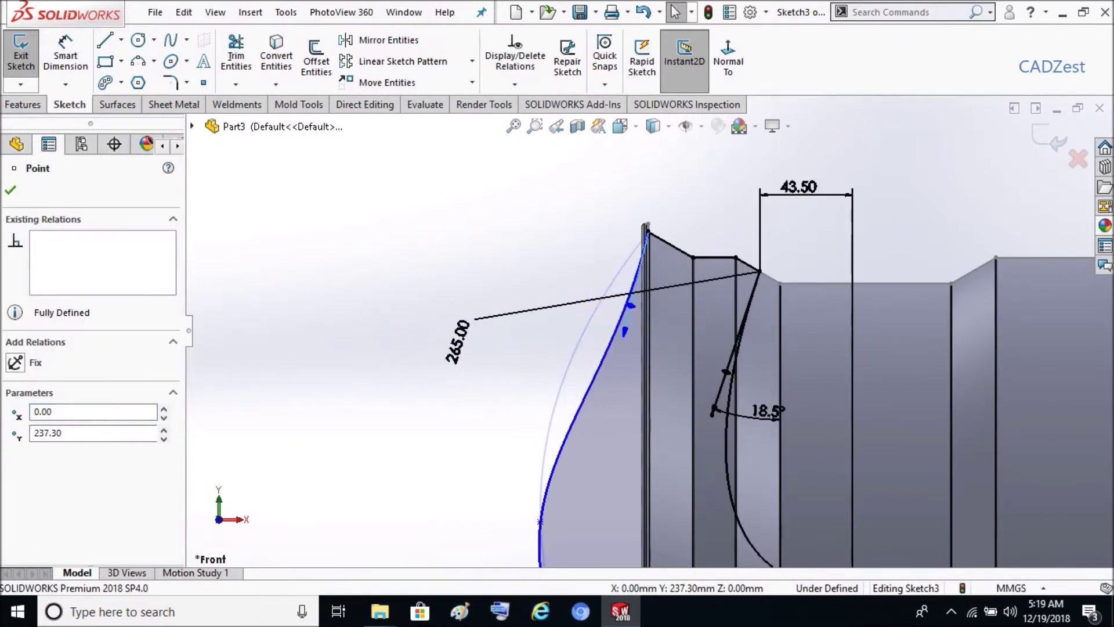
{"action": "left_click_drag", "start_coordinate": [179, 356], "coordinate": [186, 450]}
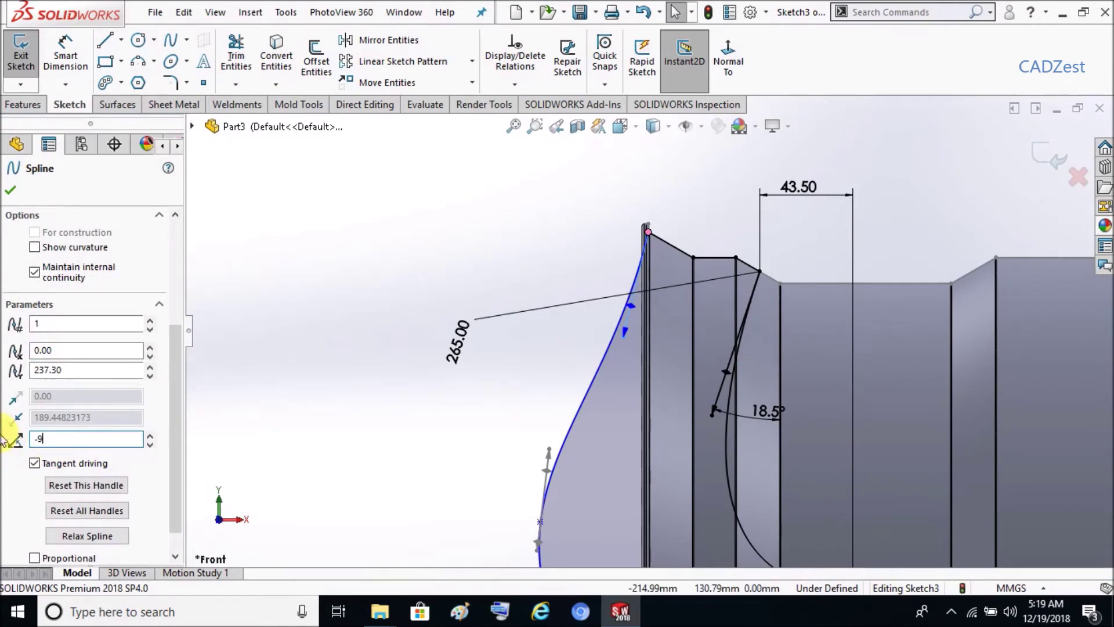
{"action": "type", "text": "0"}
{"action": "key", "text": "Return"}
{"action": "left_click", "coordinate": [295, 279]}
Dimension the spline's top end at 152.35
{"action": "left_click", "coordinate": [65, 55]}
{"action": "left_click", "coordinate": [650, 345]}
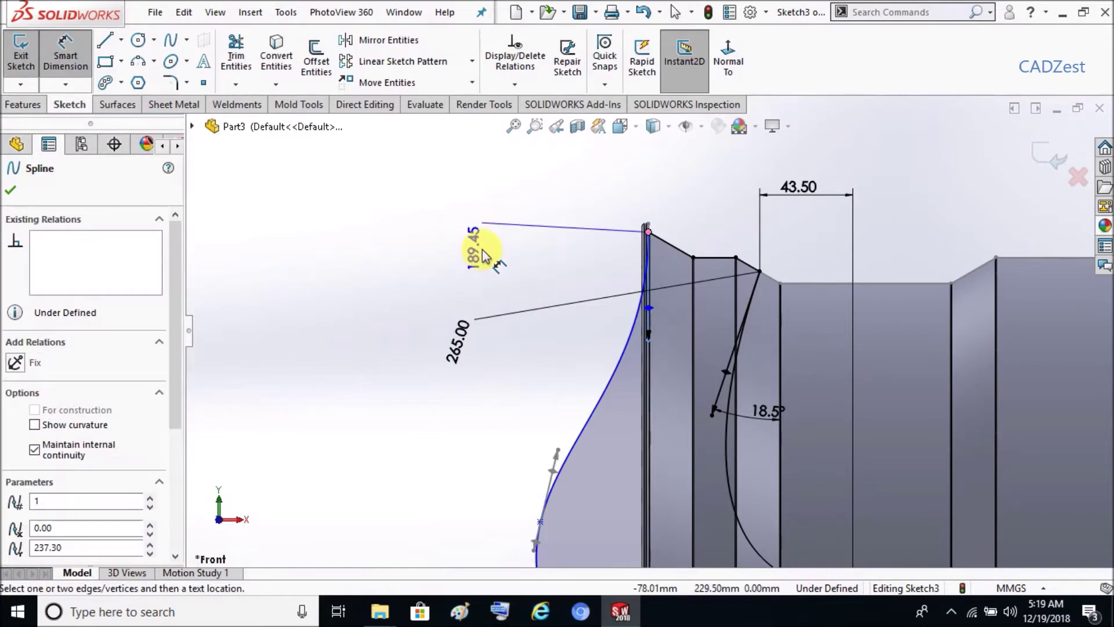
{"action": "left_click", "coordinate": [482, 254]}
{"action": "type", "text": "152.35"}
{"action": "key", "text": "Return"}
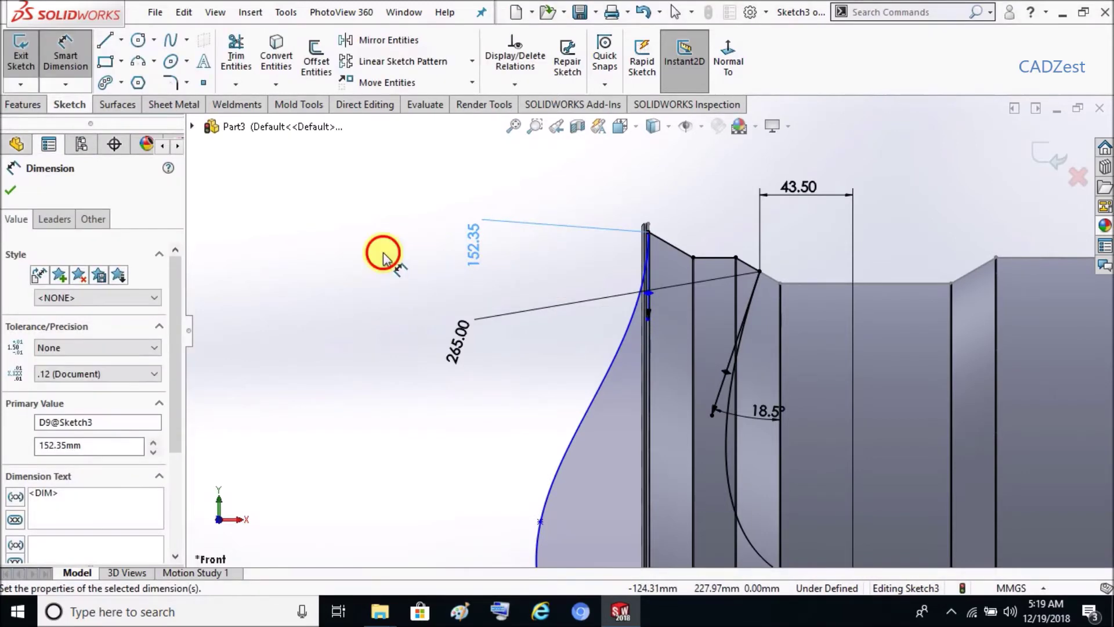
Dimension the spline's bottom endpoint at 47.00
{"action": "left_click", "coordinate": [367, 189]}
{"action": "key", "text": "z"}
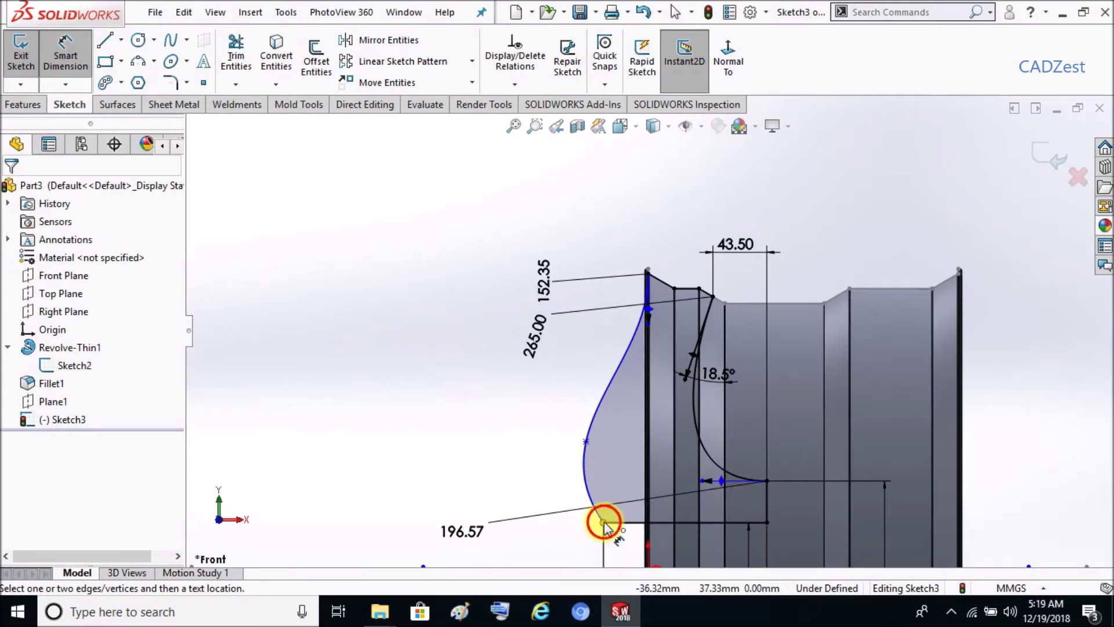
{"action": "left_click", "coordinate": [604, 522]}
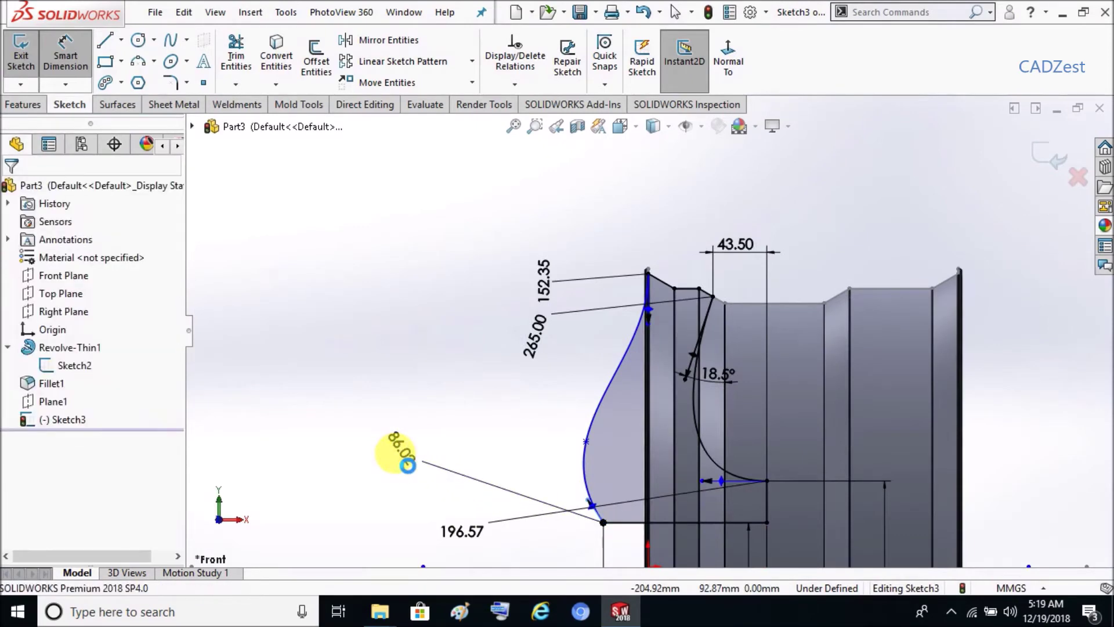
{"action": "left_click", "coordinate": [397, 448]}
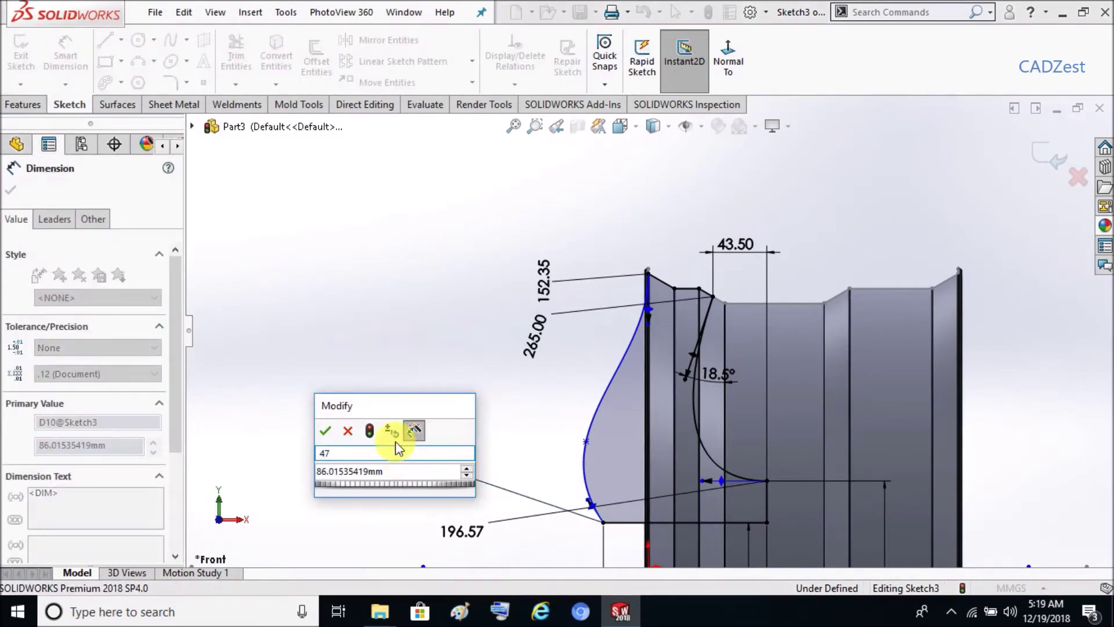
{"action": "key", "text": "Tab"}
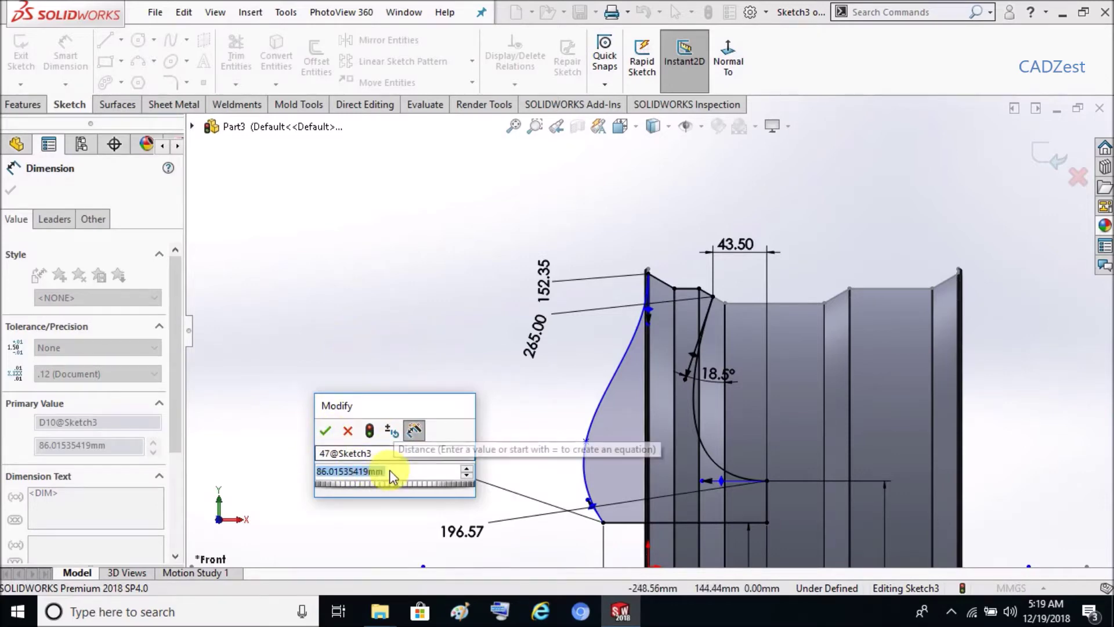
{"action": "type", "text": "47"}
{"action": "key", "text": "Return"}
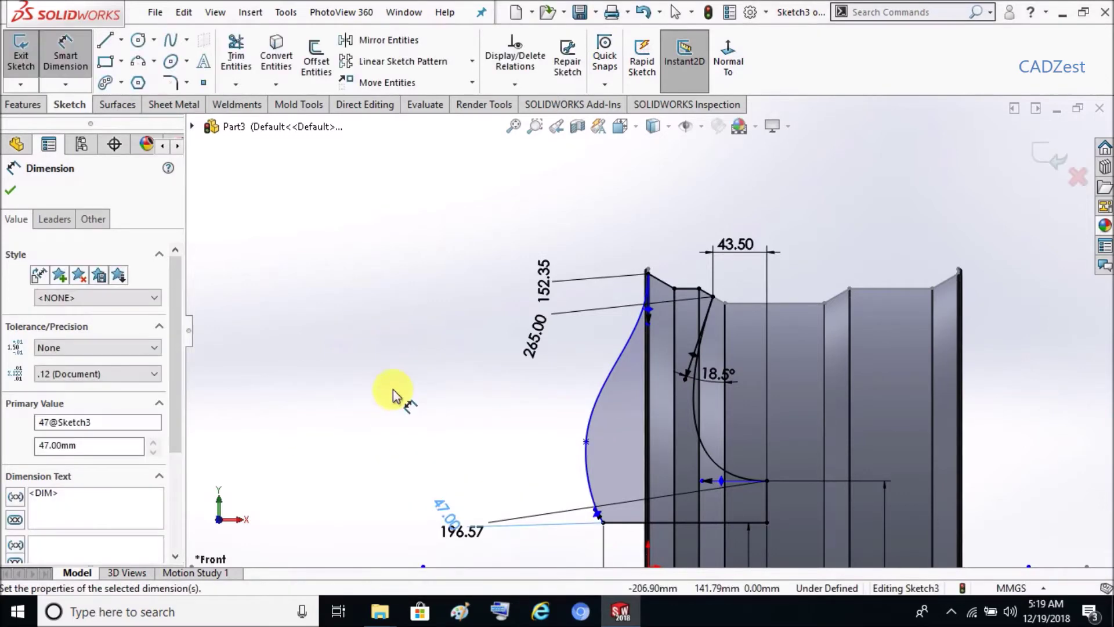
{"action": "left_click", "coordinate": [399, 374]}
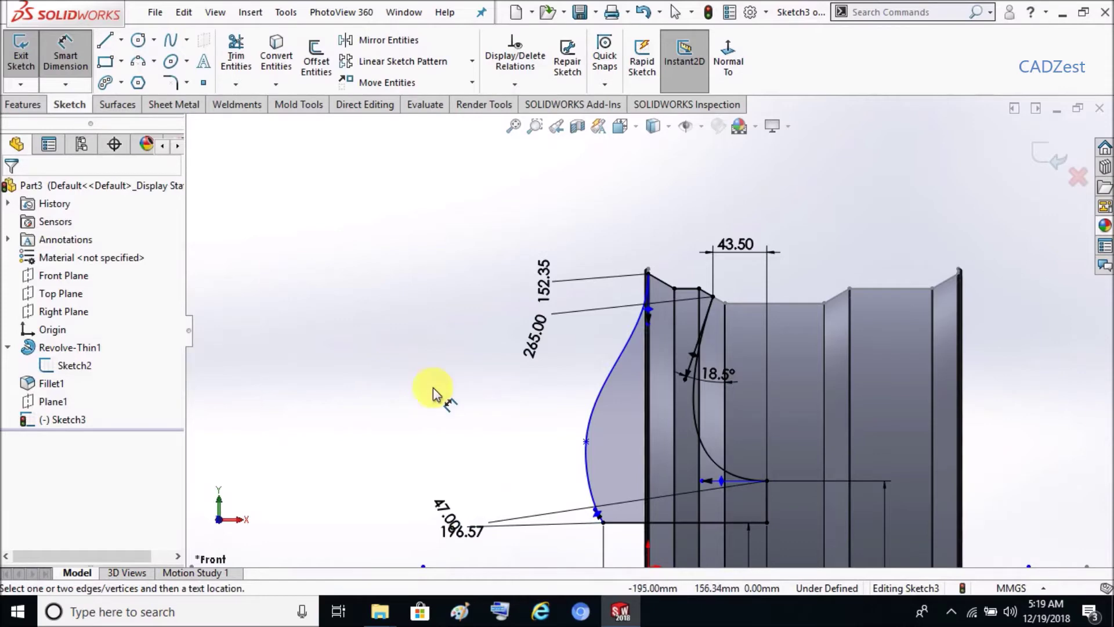
Add a 13.7° angle between the spline and the vertical sketch line
{"action": "scroll", "coordinate": [604, 559], "scroll_direction": "down", "scroll_amount": 2}
{"action": "scroll", "coordinate": [629, 455], "scroll_direction": "down", "scroll_amount": 2}
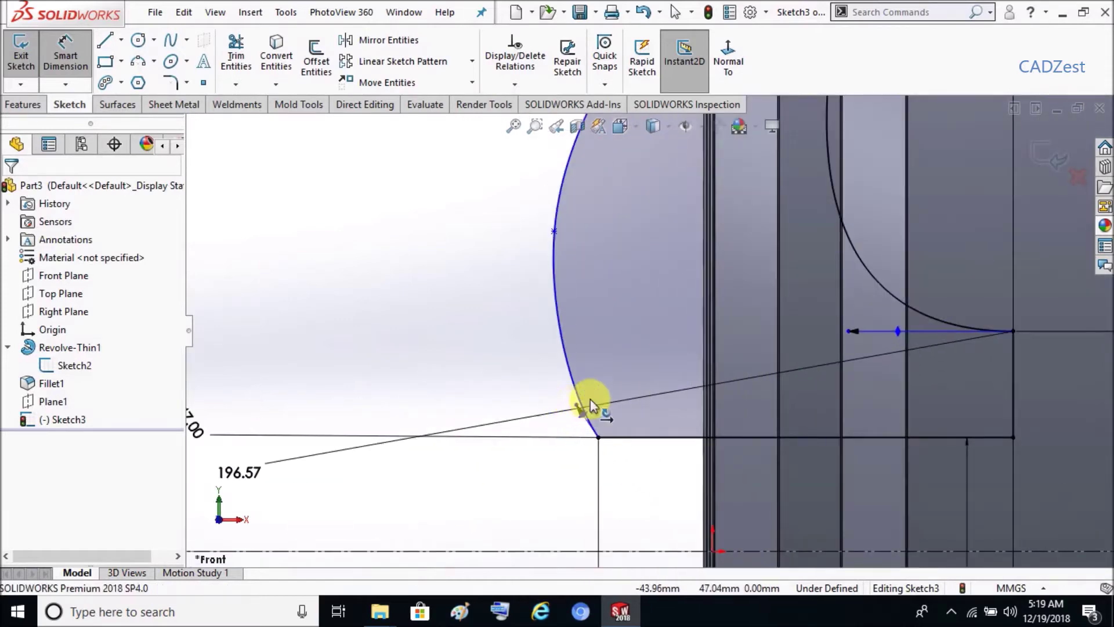
{"action": "left_click", "coordinate": [577, 409]}
{"action": "left_click", "coordinate": [841, 346]}
{"action": "scroll", "coordinate": [679, 316], "scroll_direction": "up", "scroll_amount": 2}
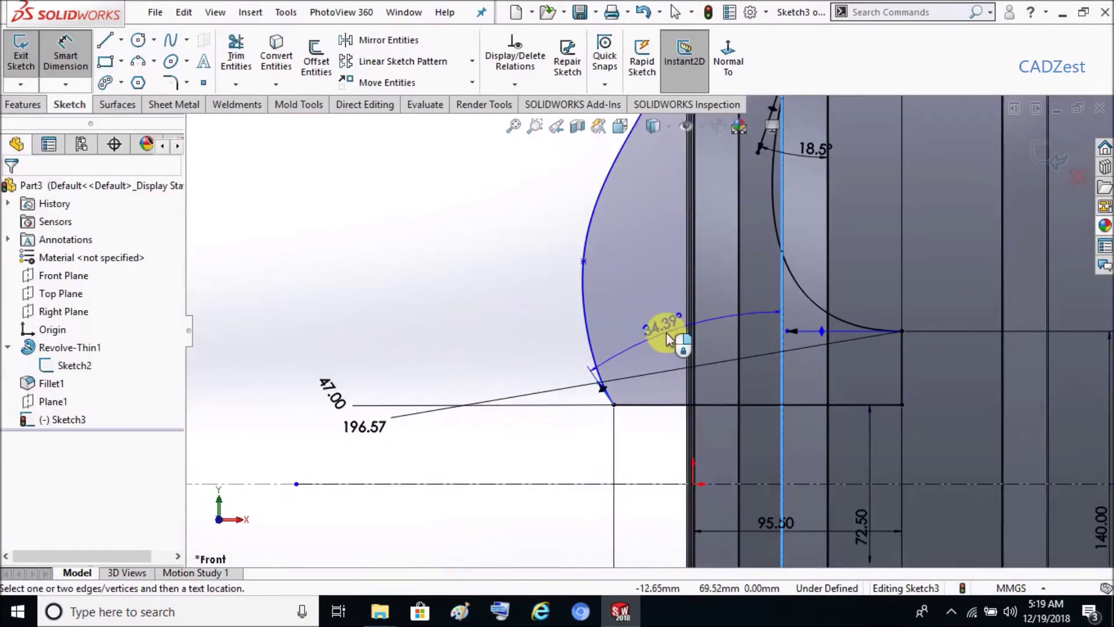
{"action": "scroll", "coordinate": [667, 337], "scroll_direction": "up", "scroll_amount": 2}
{"action": "left_click", "coordinate": [600, 210]}
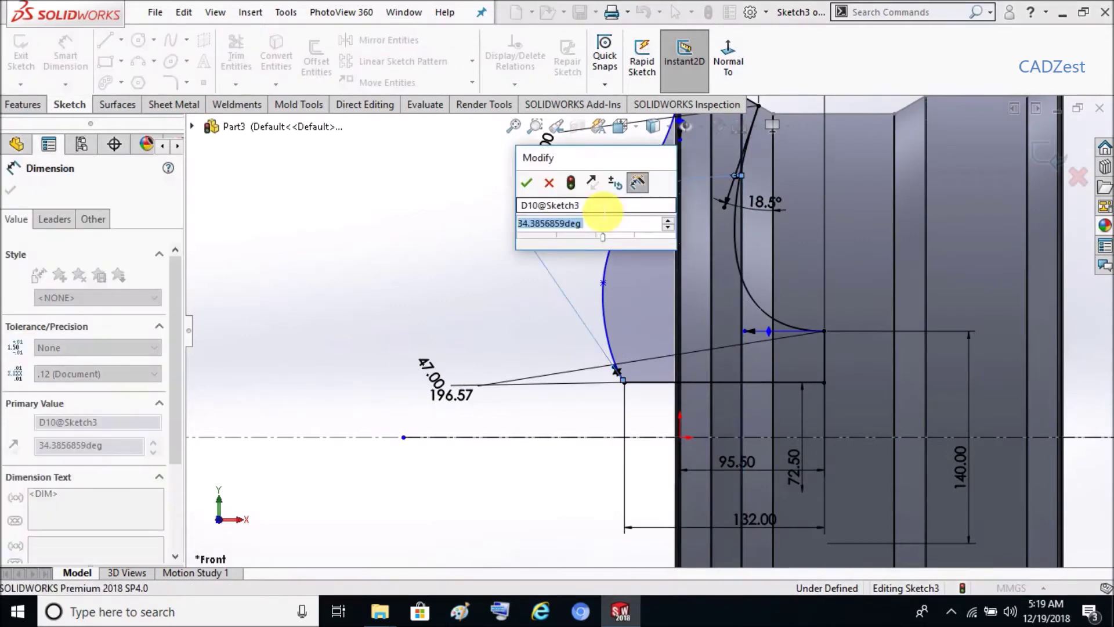
{"action": "type", "text": "13.7"}
{"action": "key", "text": "Return"}
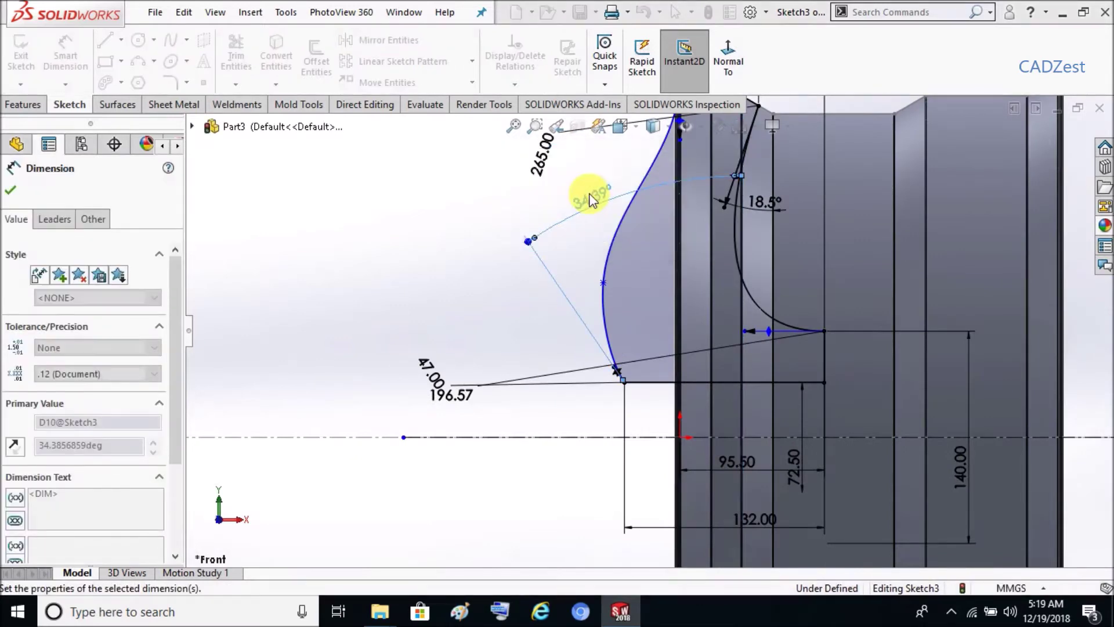
{"action": "left_click", "coordinate": [453, 301]}
Exit dimensioning and select the spline
{"action": "scroll", "coordinate": [680, 249], "scroll_direction": "down", "scroll_amount": 1}
{"action": "scroll", "coordinate": [672, 170], "scroll_direction": "down", "scroll_amount": 2}
{"action": "scroll", "coordinate": [656, 194], "scroll_direction": "down", "scroll_amount": 2}
{"action": "scroll", "coordinate": [656, 194], "scroll_direction": "down", "scroll_amount": 3}
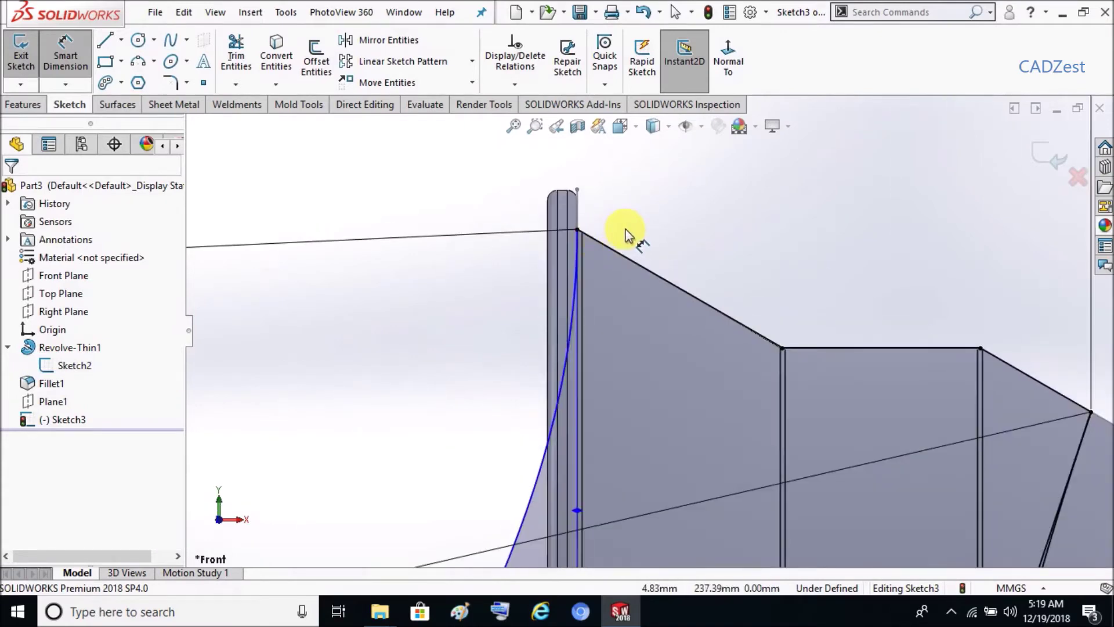
{"action": "key", "text": "Escape"}
{"action": "left_click", "coordinate": [580, 255]}
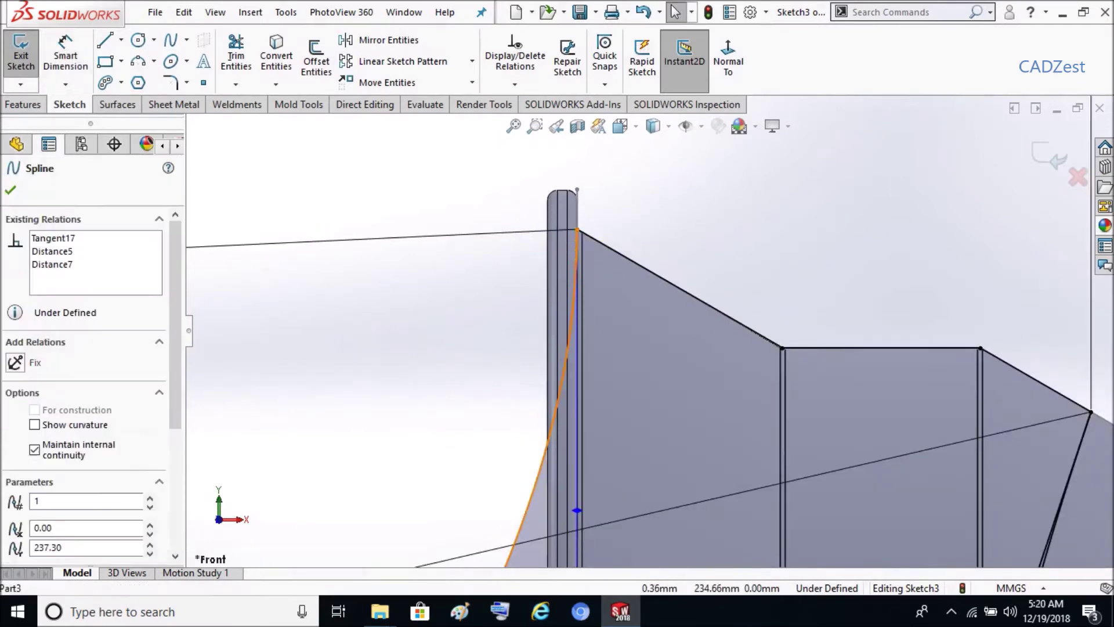
Select the spline and the sloped top line to check their relations, then clear the selection
{"action": "left_click", "coordinate": [617, 251], "text": "ctrl"}
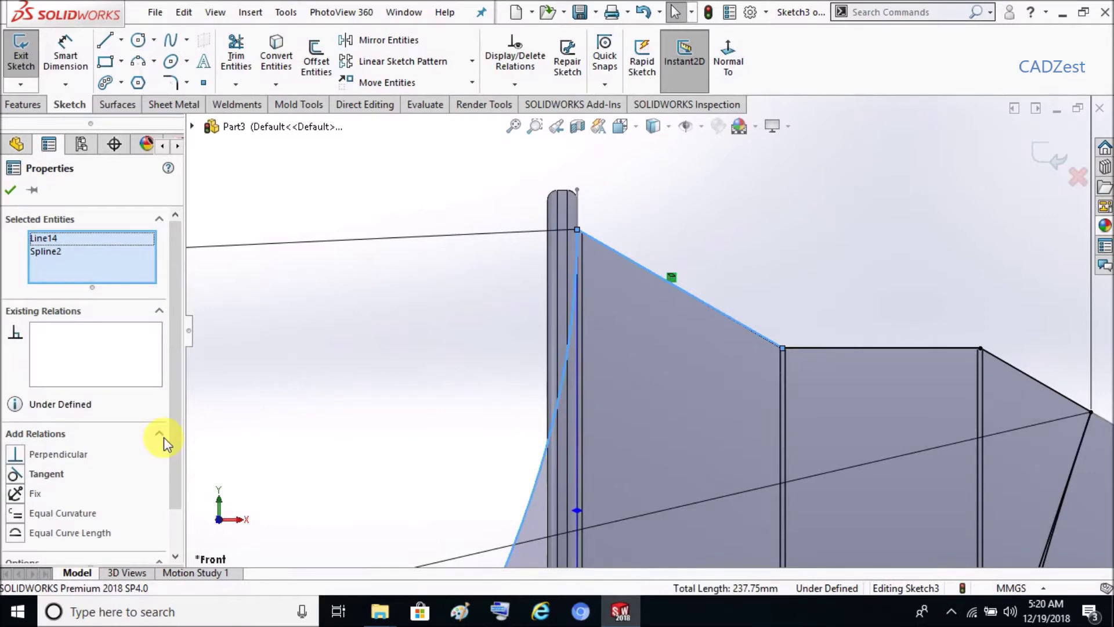
{"action": "left_click_drag", "start_coordinate": [179, 409], "coordinate": [175, 455]}
{"action": "left_click", "coordinate": [302, 378]}
{"action": "scroll", "coordinate": [435, 307], "scroll_direction": "up", "scroll_amount": 3}
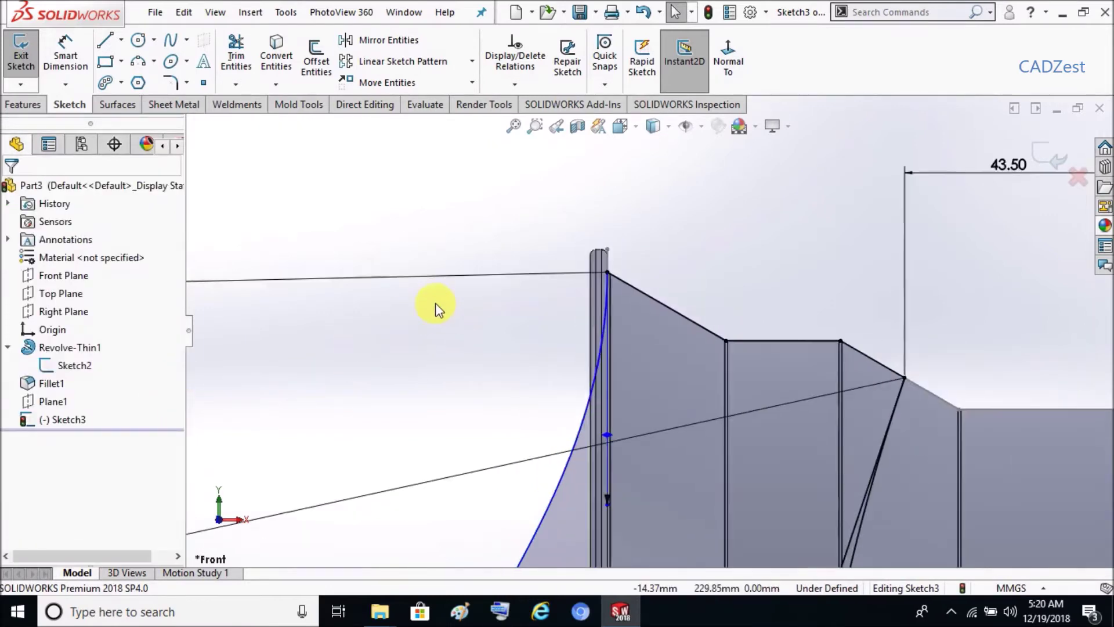
{"action": "scroll", "coordinate": [437, 309], "scroll_direction": "up", "scroll_amount": 3}
{"action": "scroll", "coordinate": [435, 306], "scroll_direction": "up", "scroll_amount": 2}
{"action": "scroll", "coordinate": [444, 305], "scroll_direction": "up", "scroll_amount": 2}
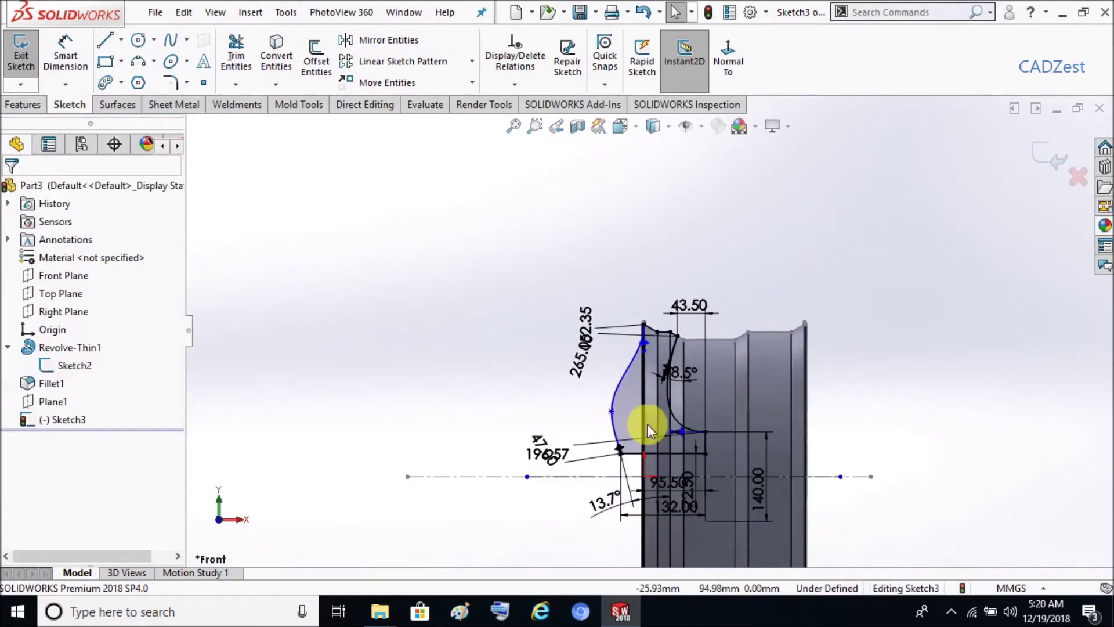
{"action": "scroll", "coordinate": [580, 467], "scroll_direction": "down", "scroll_amount": 2}
Dimension the spline's middle point 75 above the centreline
{"action": "left_click", "coordinate": [65, 53]}
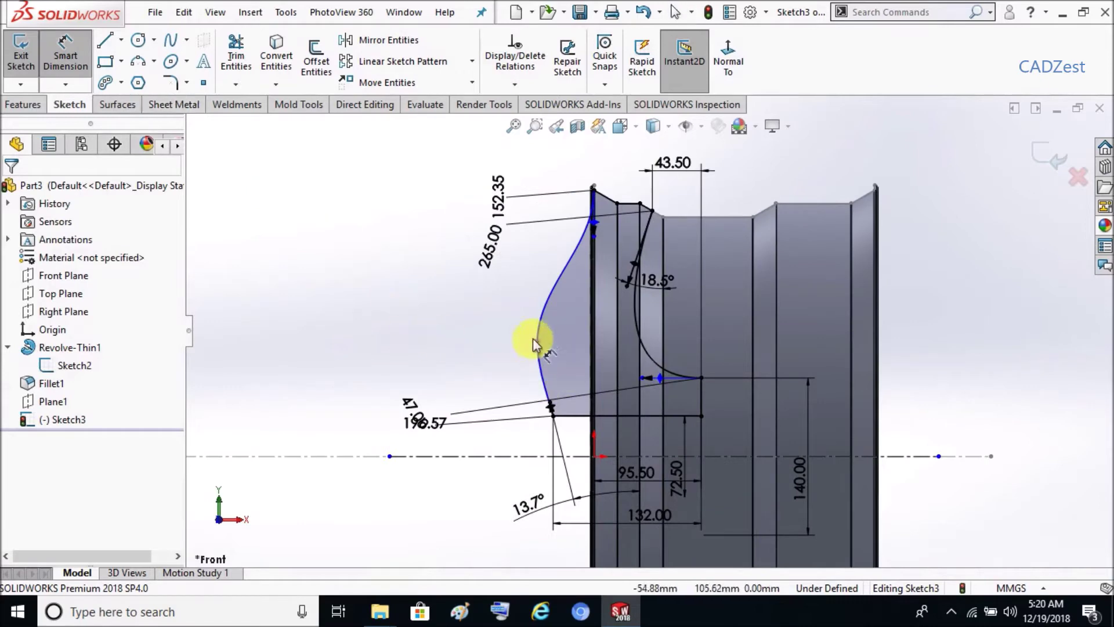
{"action": "left_click", "coordinate": [540, 397]}
{"action": "left_click", "coordinate": [517, 459]}
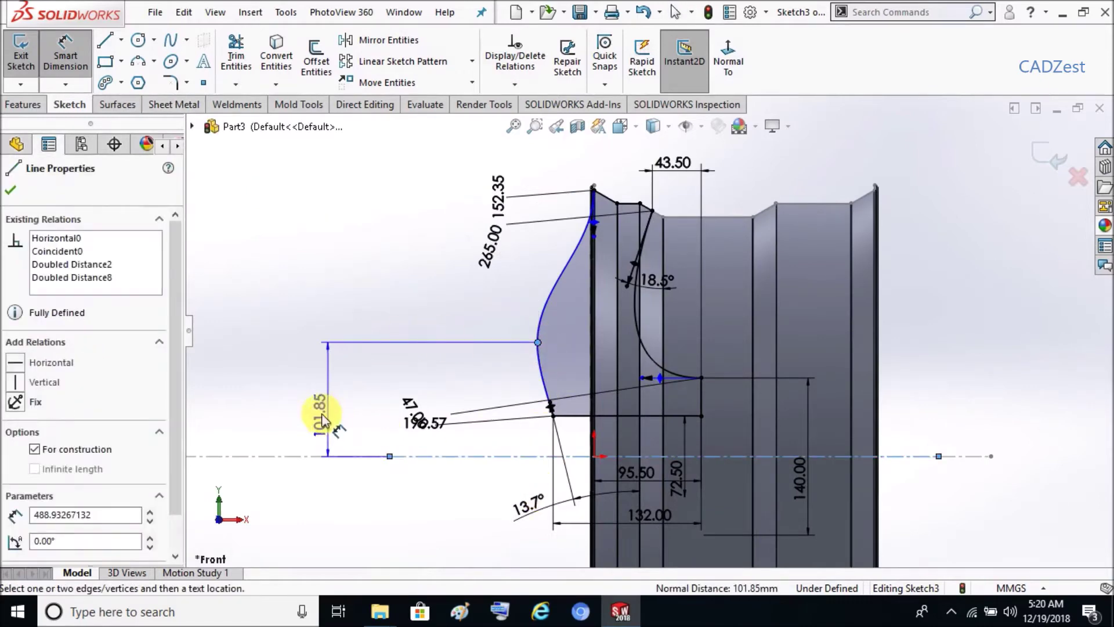
{"action": "left_click", "coordinate": [320, 407]}
{"action": "type", "text": "75"}
{"action": "key", "text": "Return"}
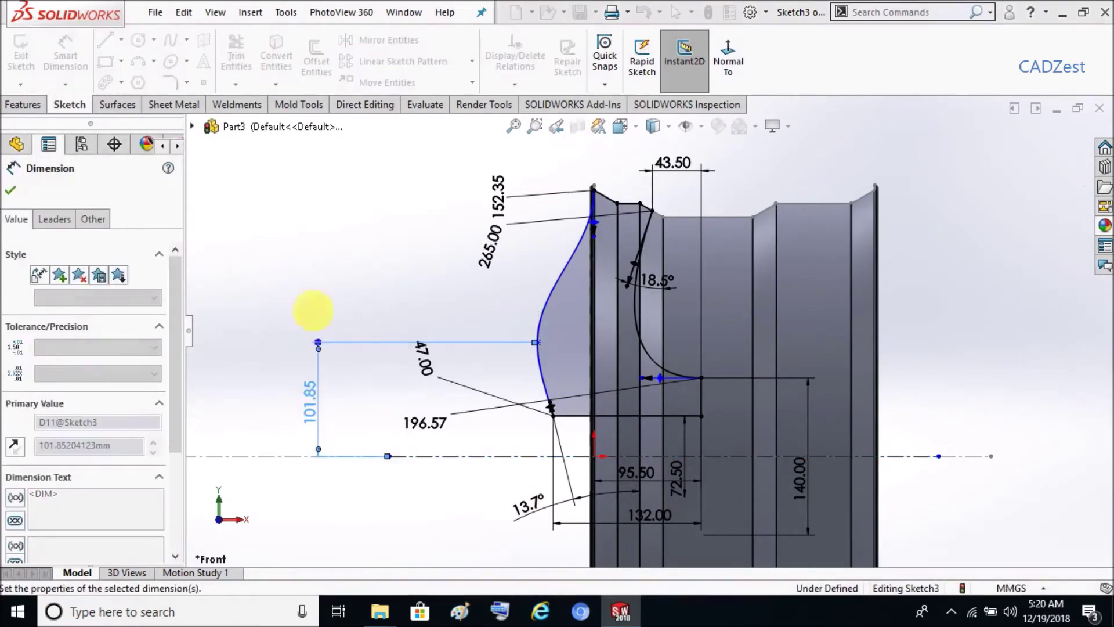
{"action": "key", "text": "Escape"}
{"action": "key", "text": "Escape"}
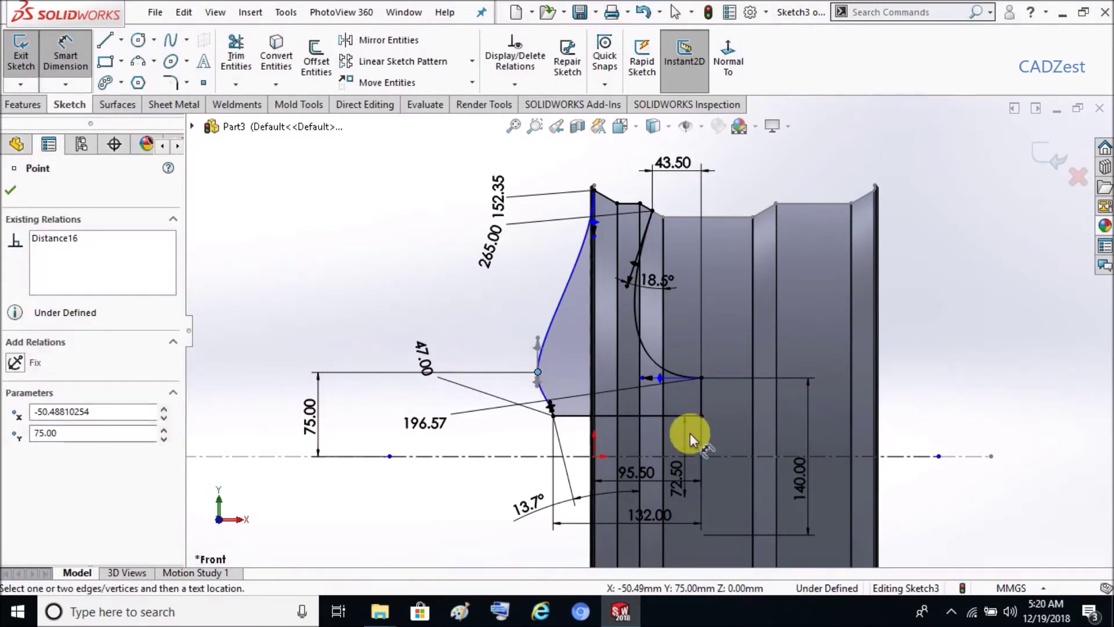
Add a 140 horizontal width dimension from the lower corner point, fully defining the sketch
{"action": "left_click", "coordinate": [701, 417]}
{"action": "scroll", "coordinate": [642, 346], "scroll_direction": "up", "scroll_amount": 3}
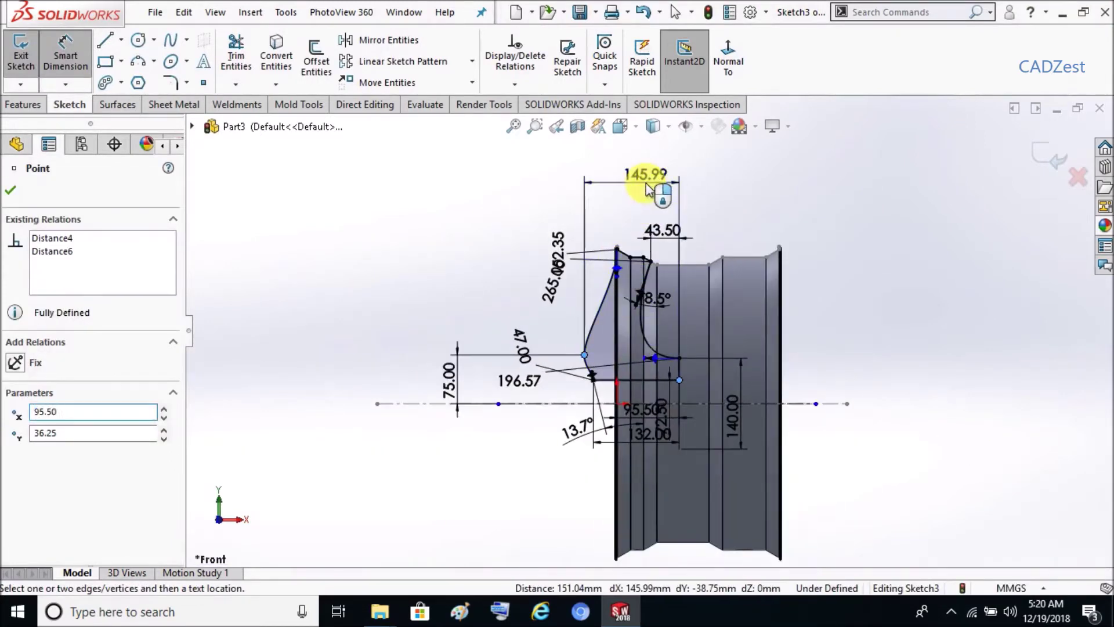
{"action": "left_click", "coordinate": [648, 190]}
{"action": "type", "text": "1"}
{"action": "key", "text": "Return"}
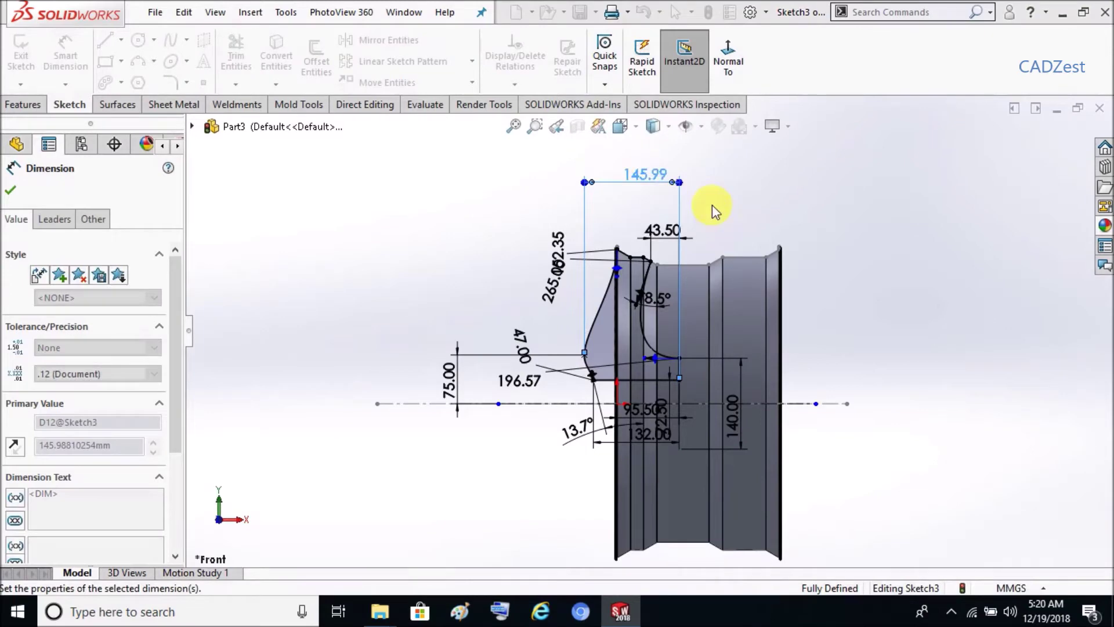
{"action": "key", "text": "Escape"}
{"action": "left_click", "coordinate": [23, 109]}
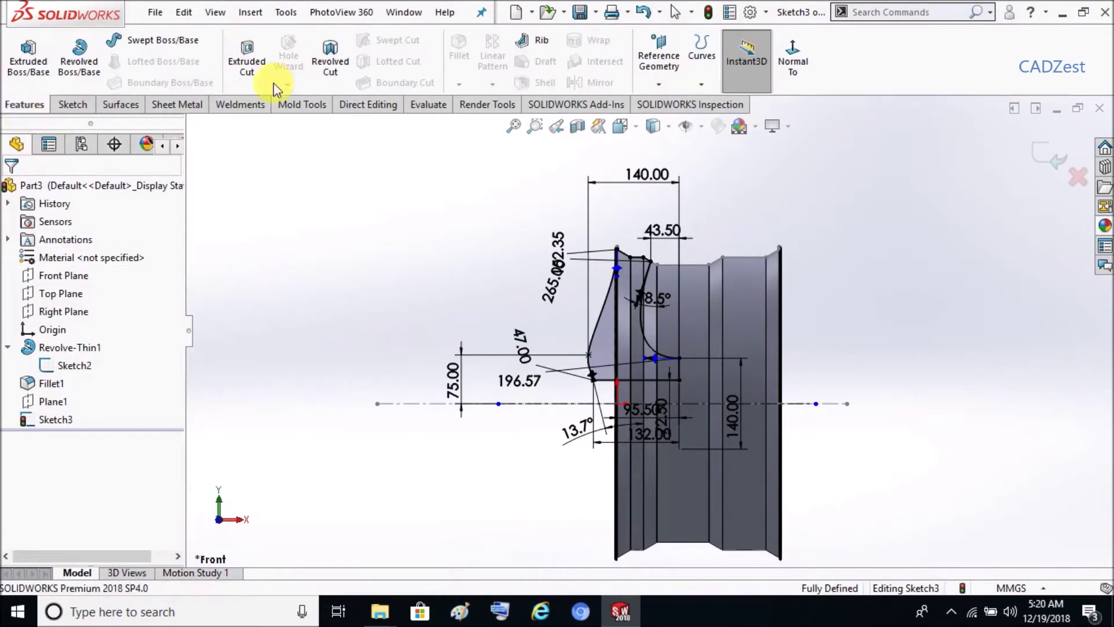
Revolve Sketch3 360° about the centreline into a separate solid body, Revolve1
{"action": "left_click", "coordinate": [84, 76]}
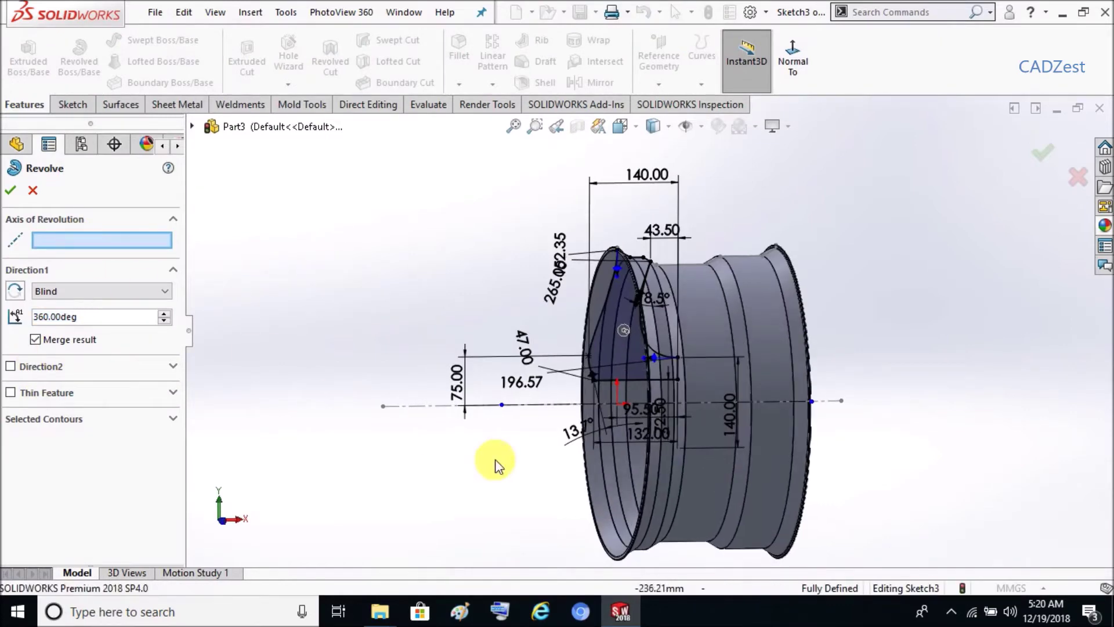
{"action": "left_click", "coordinate": [544, 404]}
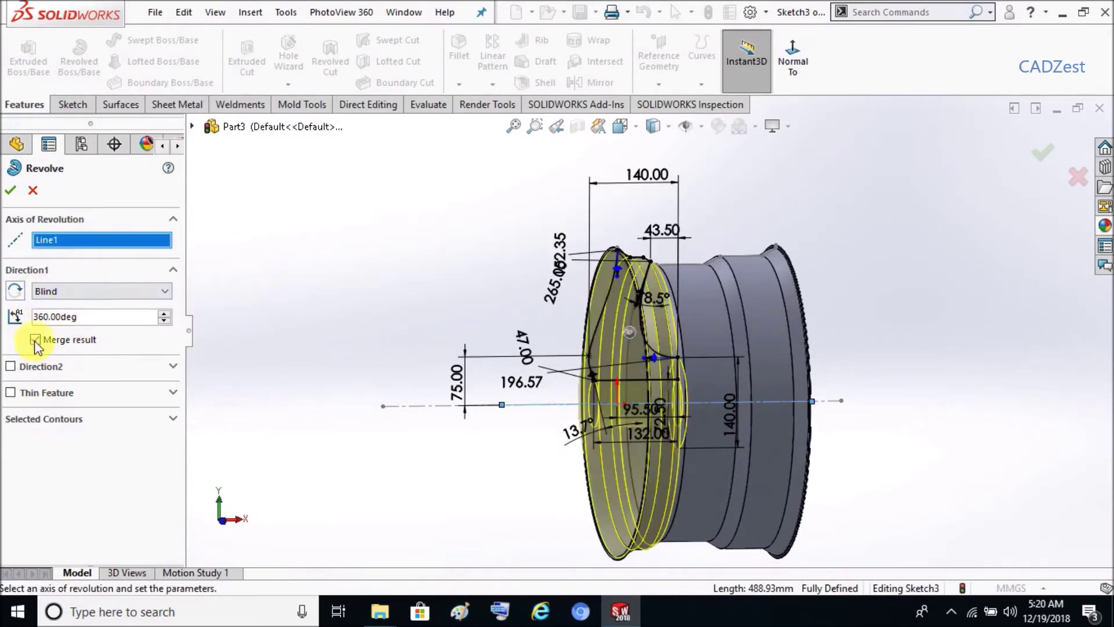
{"action": "left_click", "coordinate": [11, 190]}
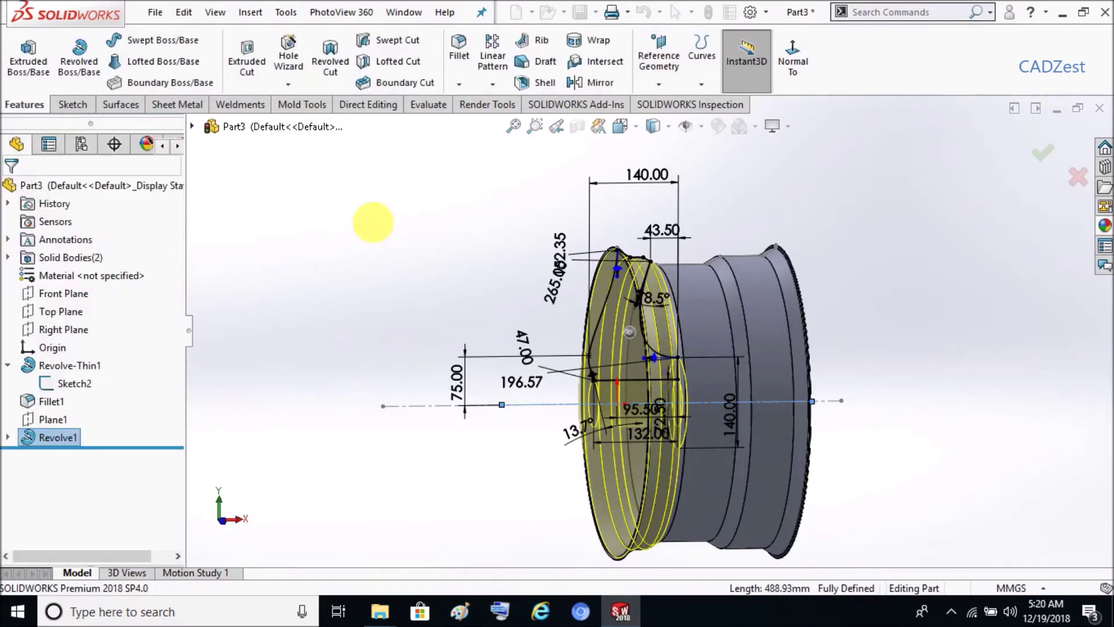
{"action": "middle_click_drag", "start_coordinate": [868, 361], "coordinate": [909, 384]}
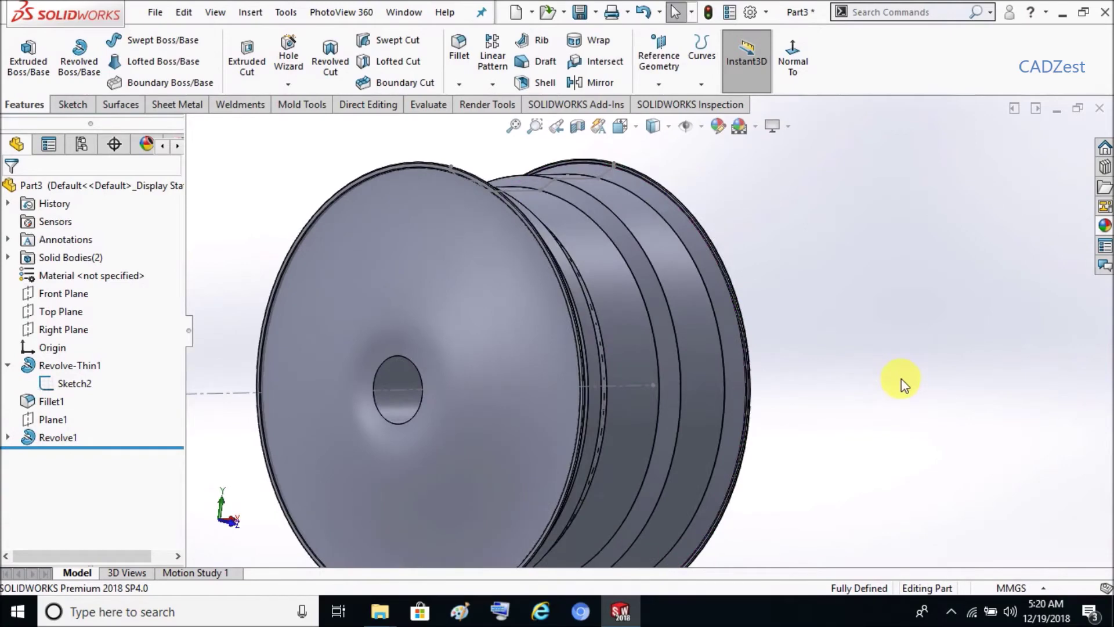
Create reference plane Plane2 offset 180 mm from Plane1
{"action": "scroll", "coordinate": [901, 379], "scroll_direction": "up", "scroll_amount": 3}
{"action": "left_click", "coordinate": [659, 84]}
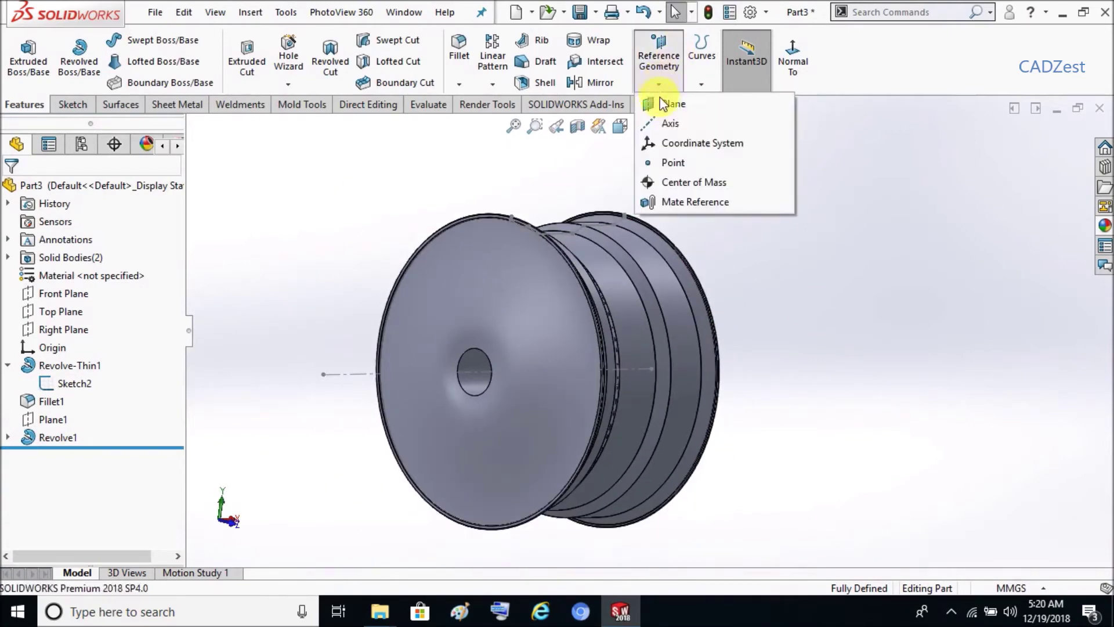
{"action": "left_click", "coordinate": [670, 106]}
{"action": "middle_click_drag", "start_coordinate": [808, 385], "coordinate": [397, 391]}
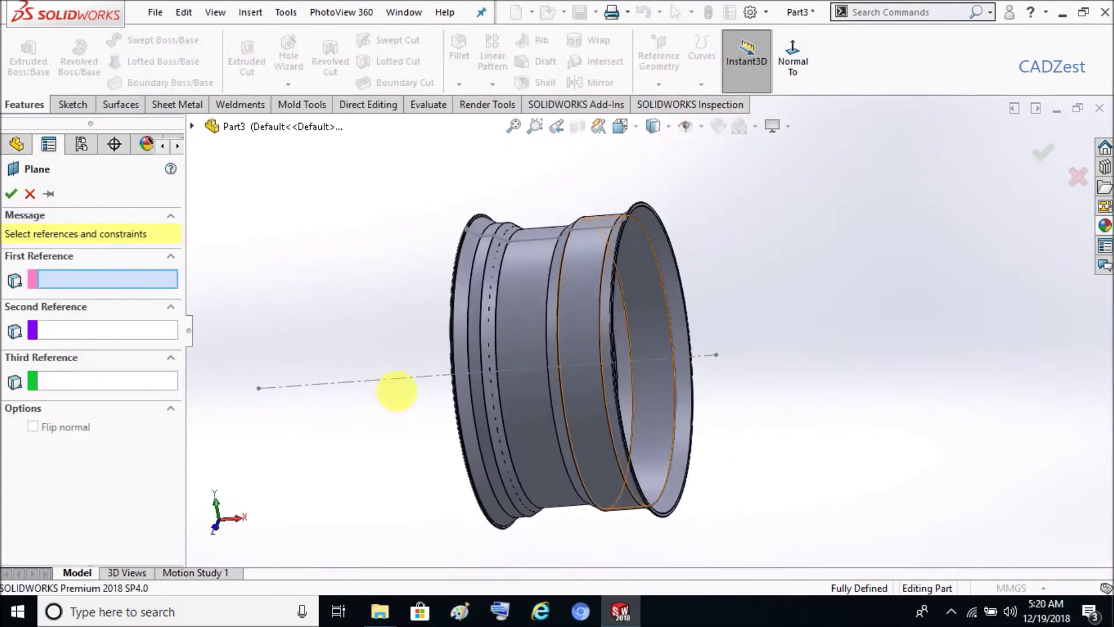
{"action": "left_click", "coordinate": [192, 126]}
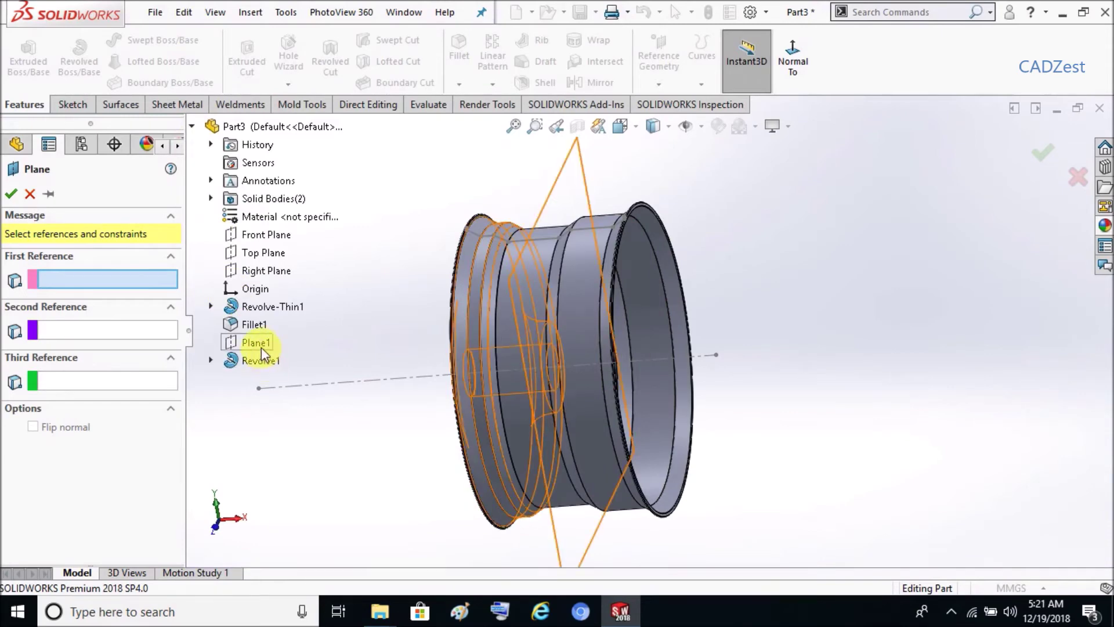
{"action": "left_click", "coordinate": [255, 342]}
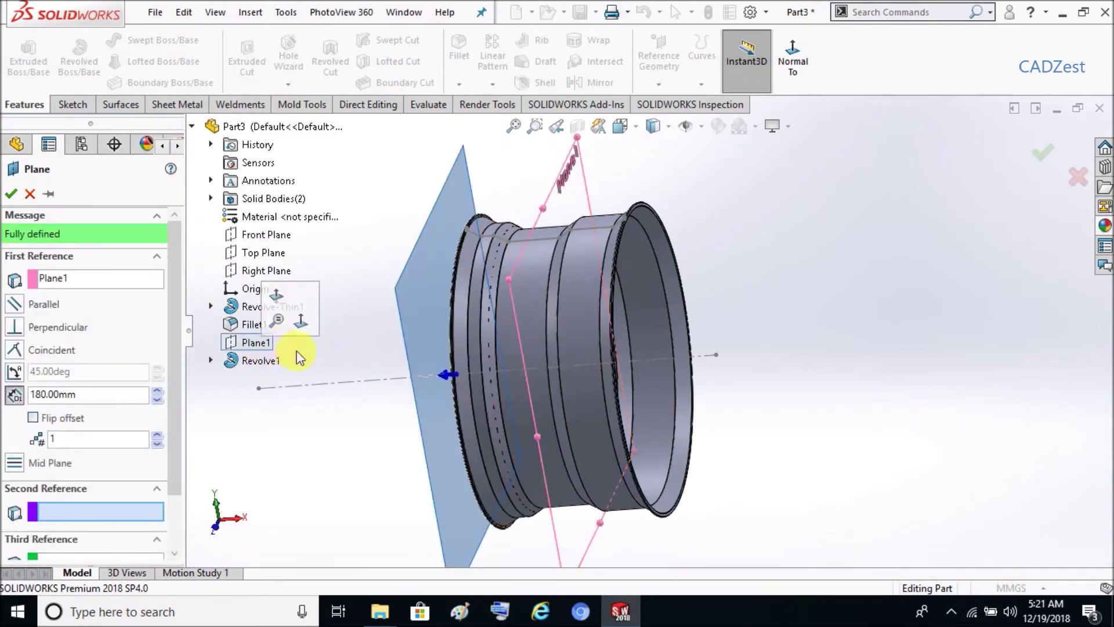
{"action": "left_click", "coordinate": [10, 194]}
{"action": "mouse_move", "coordinate": [331, 455]}
{"action": "middle_mouse_down"}
{"action": "mouse_move", "coordinate": [348, 423]}
{"action": "mouse_move", "coordinate": [371, 420]}
{"action": "middle_mouse_up"}
{"action": "right_click", "coordinate": [311, 393]}
Exit the accidental sketch on Plane2 and hide Plane2
{"action": "left_click", "coordinate": [351, 350]}
{"action": "right_click", "coordinate": [414, 222]}
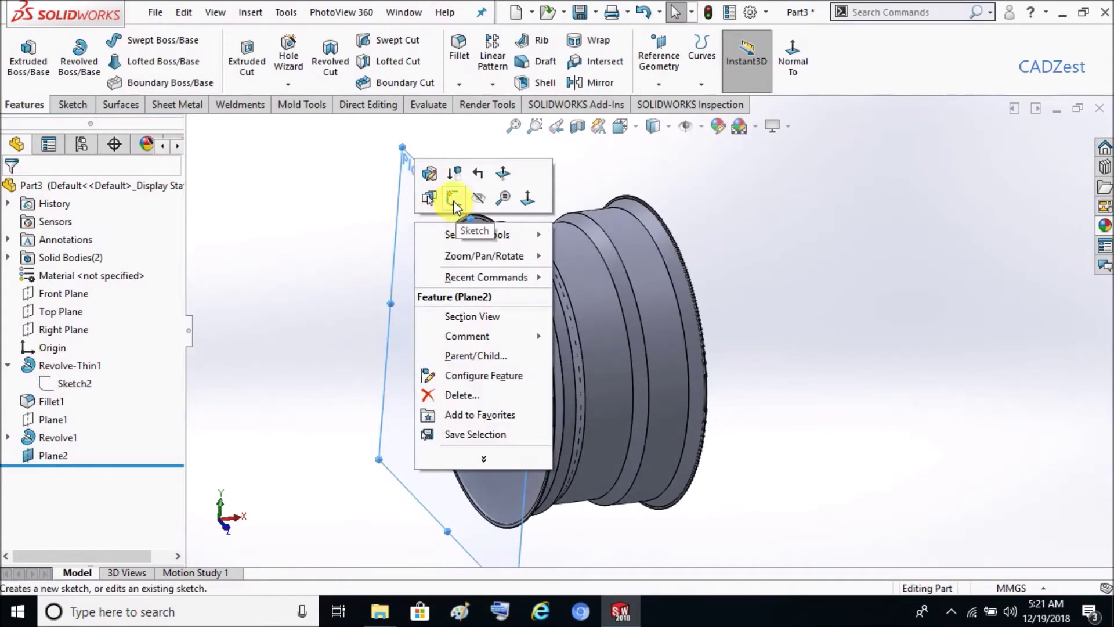
{"action": "left_click", "coordinate": [454, 198]}
{"action": "left_click", "coordinate": [728, 55]}
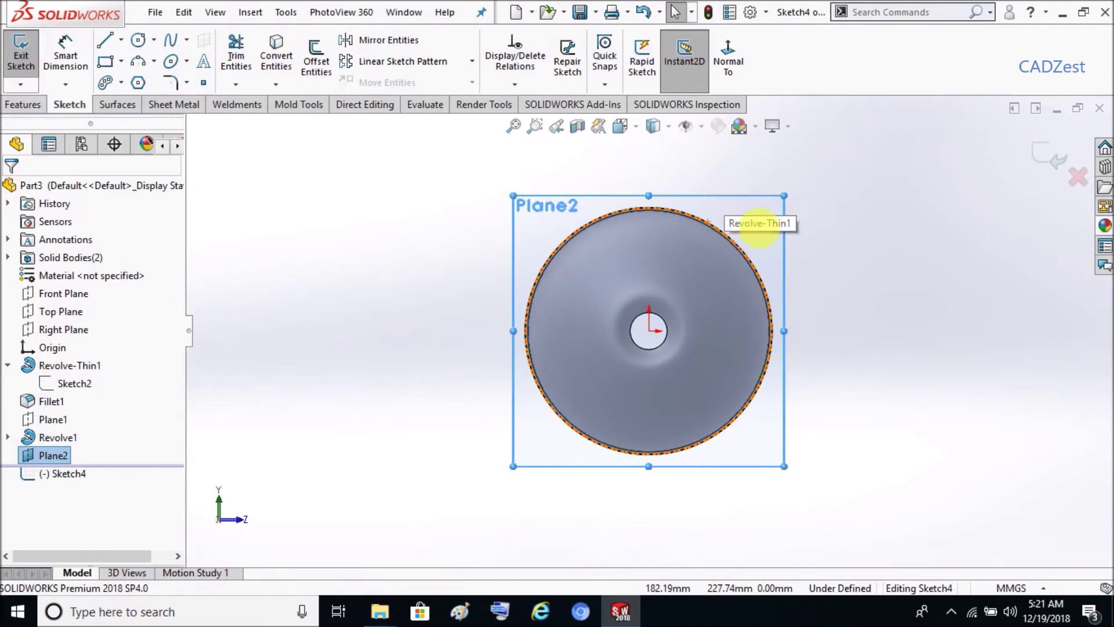
{"action": "left_click", "coordinate": [1039, 169]}
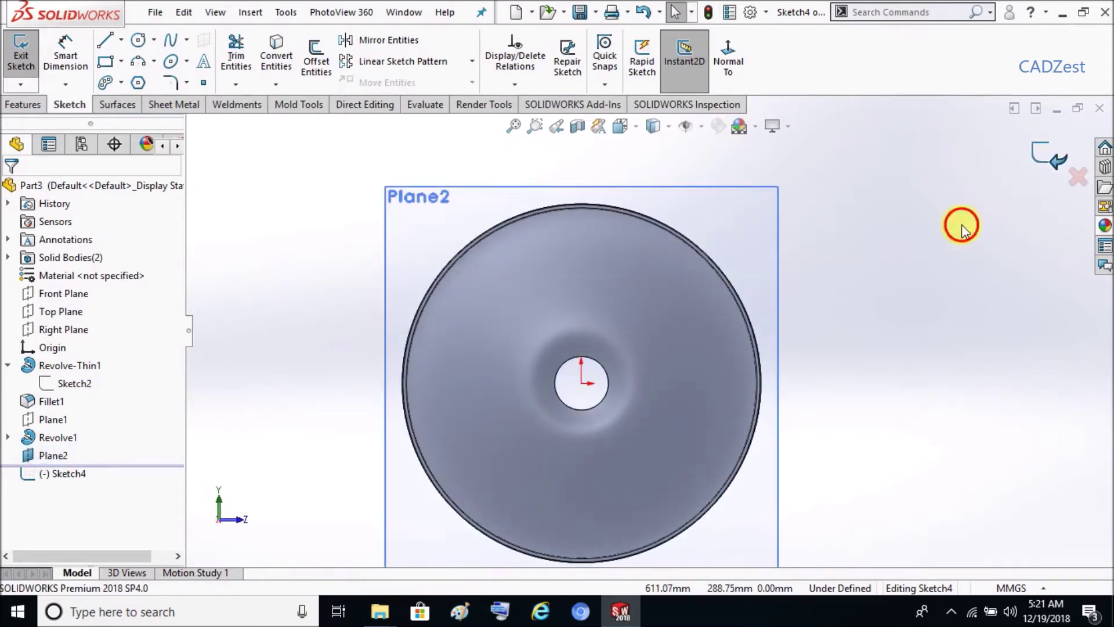
{"action": "right_click", "coordinate": [435, 229]}
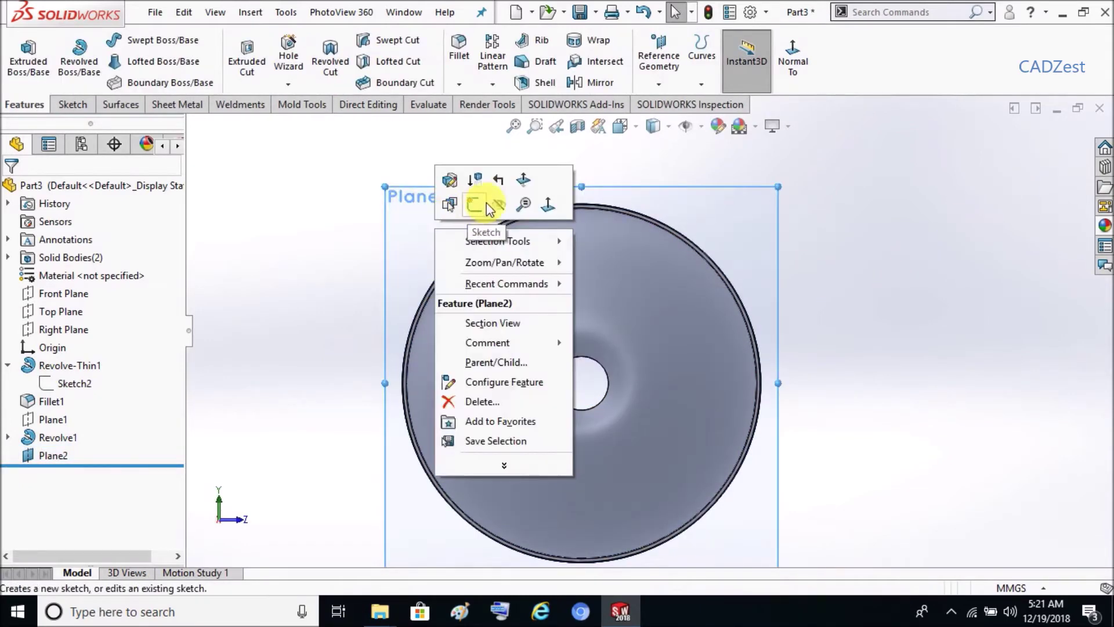
{"action": "left_click", "coordinate": [486, 203]}
Start a new sketch, Sketch5, on the Front Plane
{"action": "key", "text": "ctrl+1"}
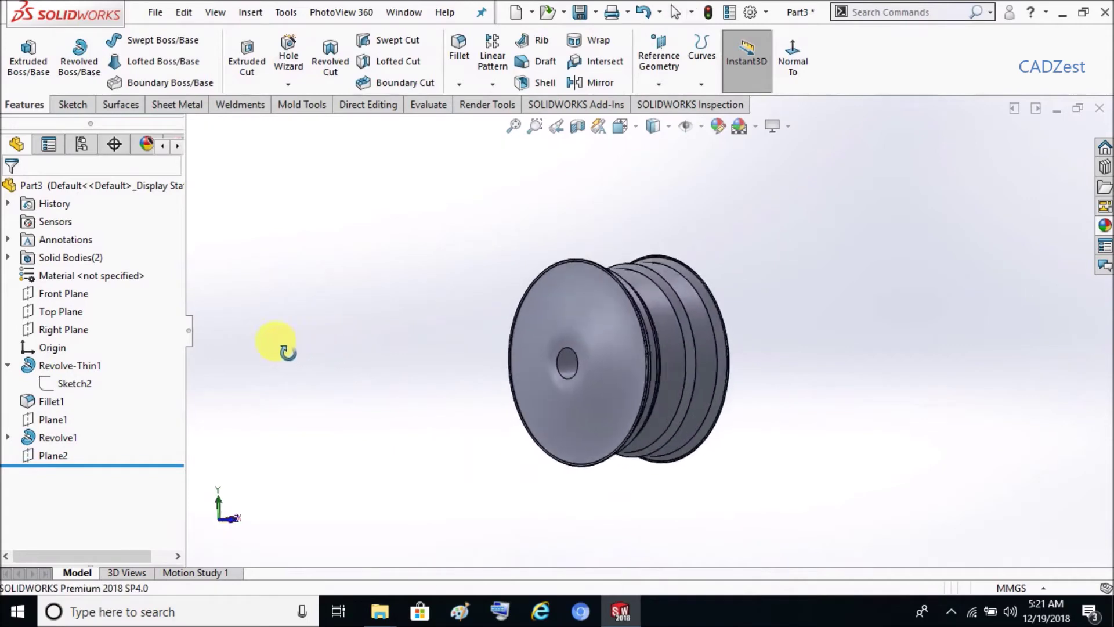
{"action": "right_click", "coordinate": [58, 295]}
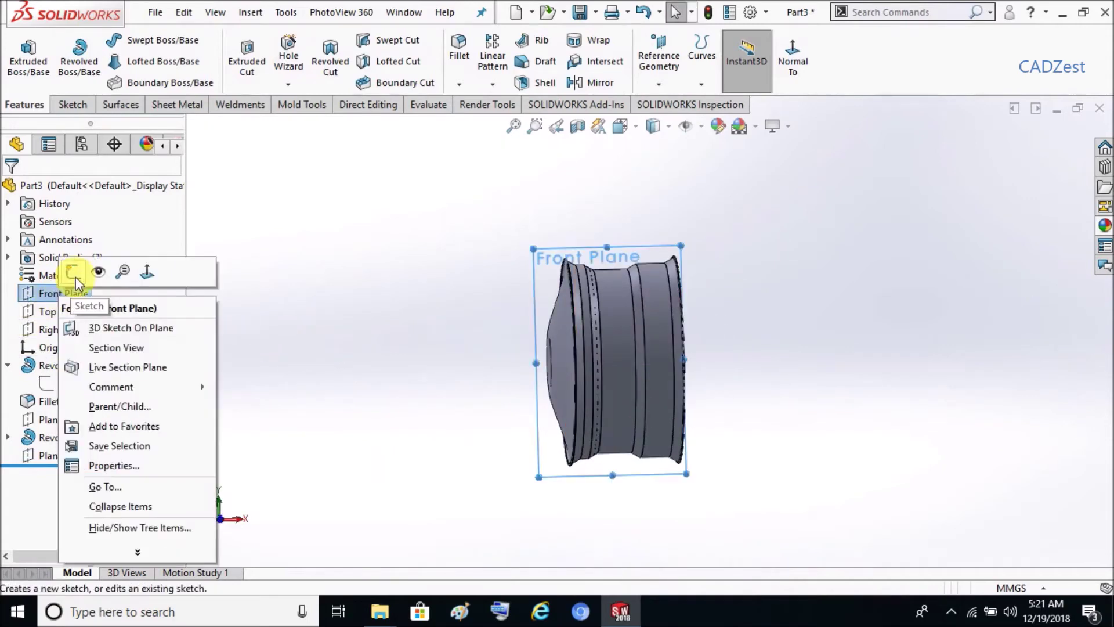
{"action": "left_click", "coordinate": [75, 277]}
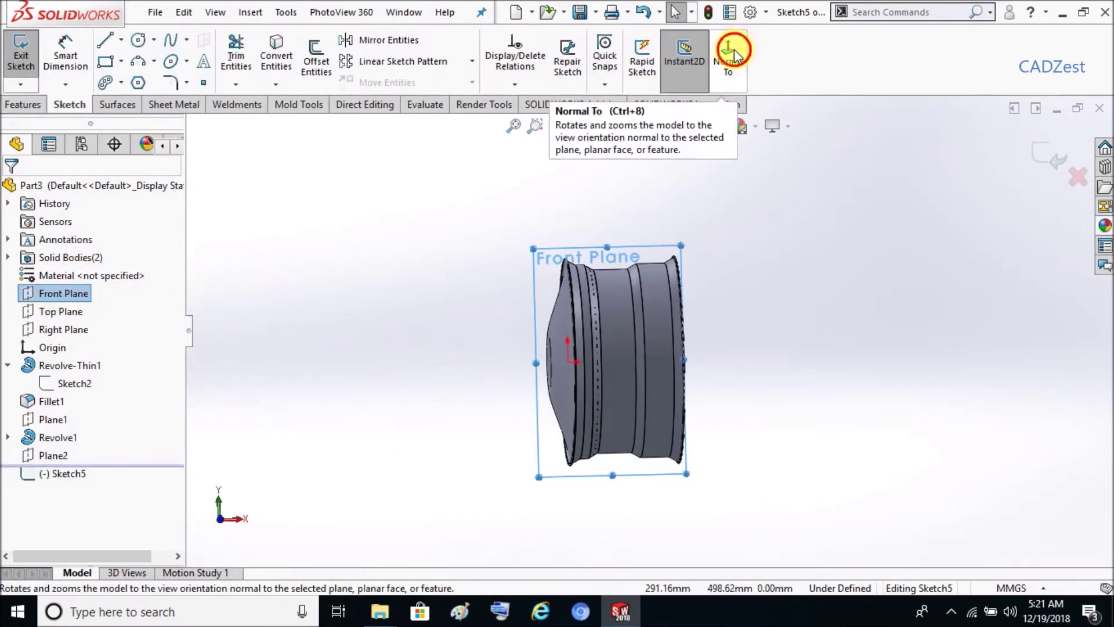
Draw a horizontal centerline through the wheel, viewed normal to the Front Plane
{"action": "left_click", "coordinate": [734, 49]}
{"action": "scroll", "coordinate": [845, 232], "scroll_direction": "down", "scroll_amount": 3}
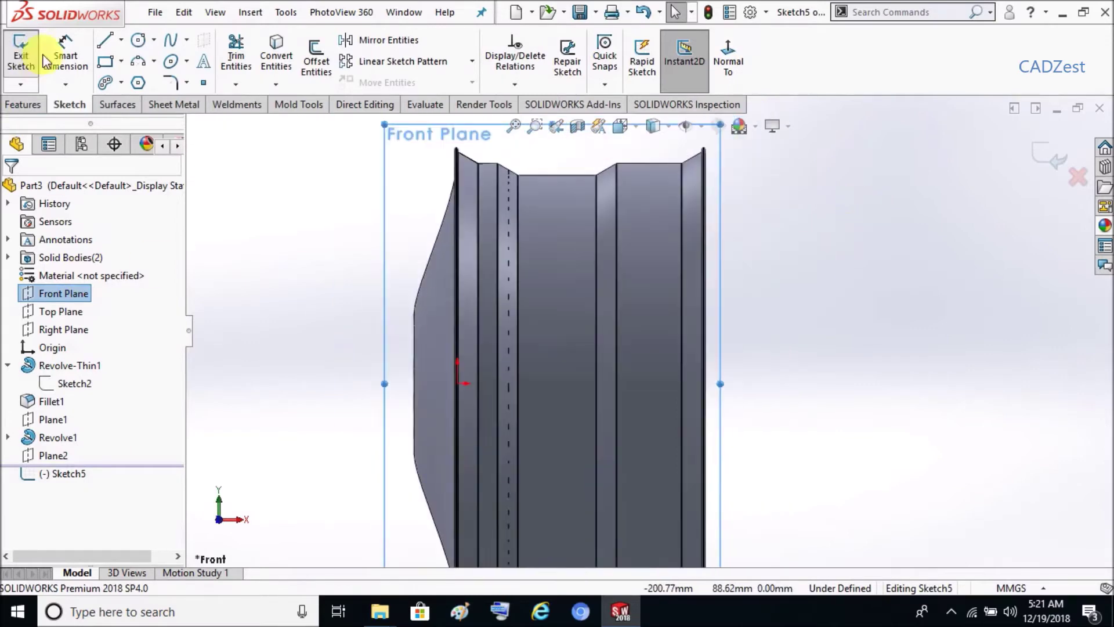
{"action": "left_click", "coordinate": [120, 39]}
{"action": "left_click", "coordinate": [116, 81]}
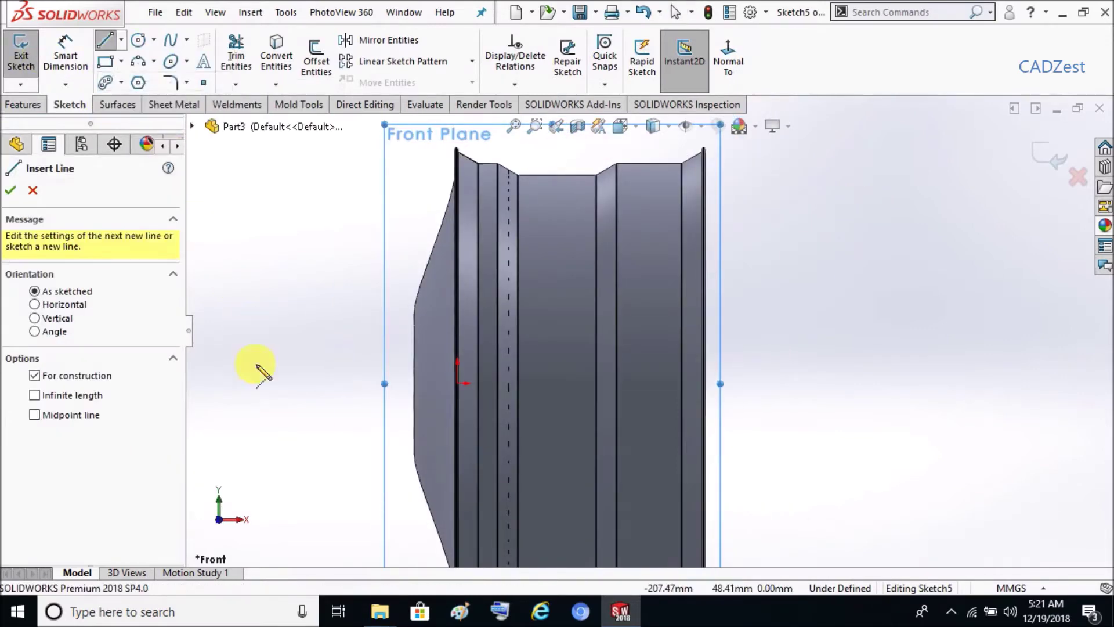
{"action": "left_click", "coordinate": [247, 384]}
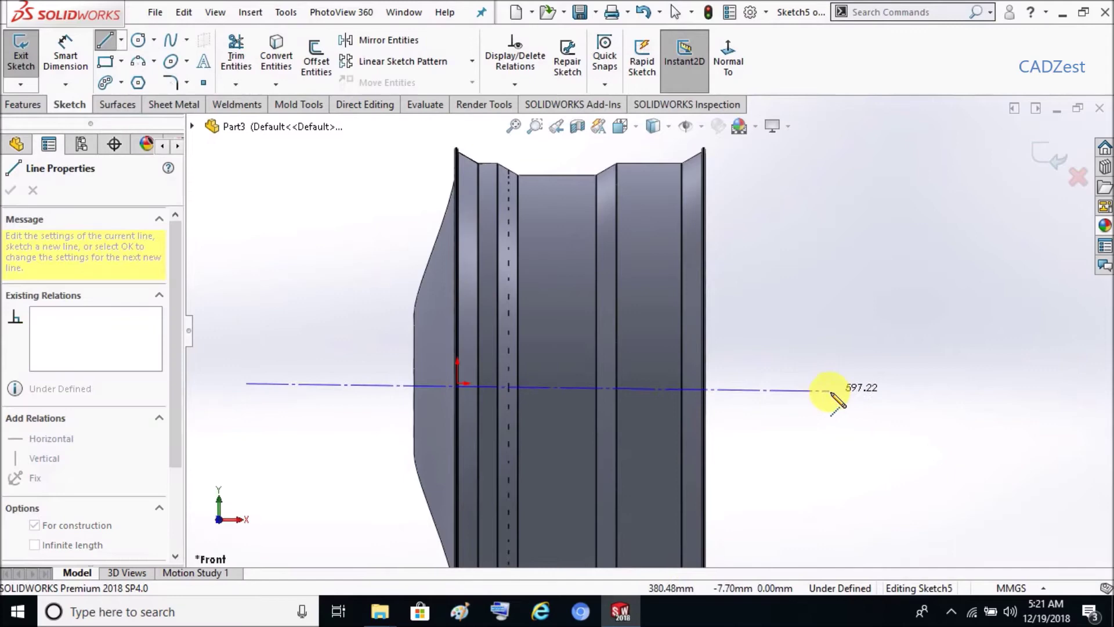
{"action": "left_click", "coordinate": [830, 383]}
{"action": "key", "text": "Escape"}
{"action": "key", "text": "Escape"}
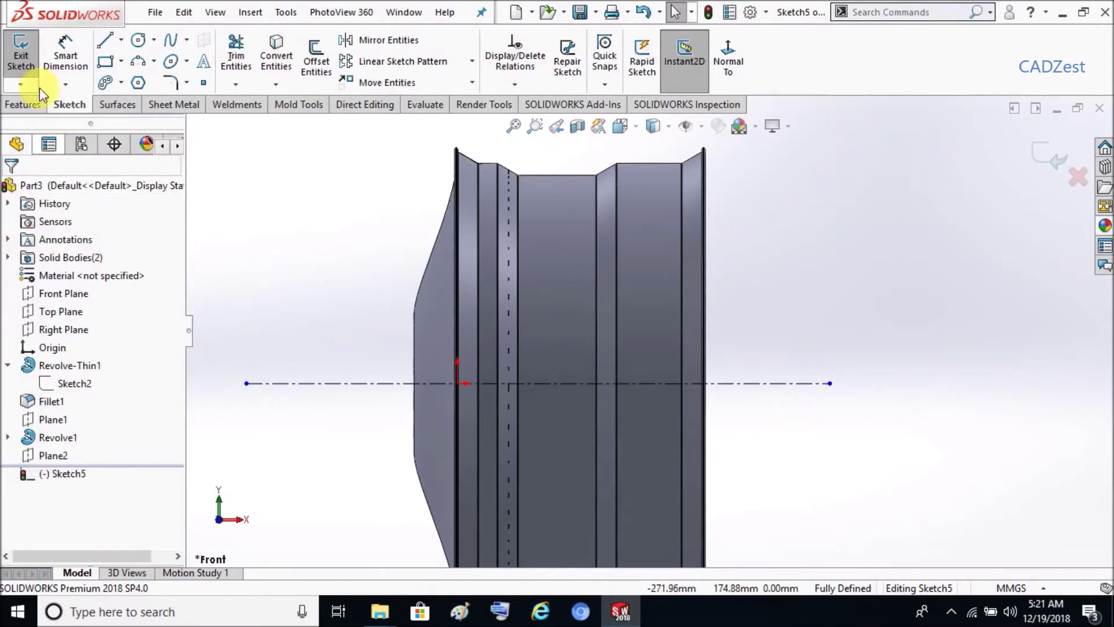
Draw a closed stepped spoke profile with a slanted transition above the centerline
{"action": "left_click", "coordinate": [106, 40]}
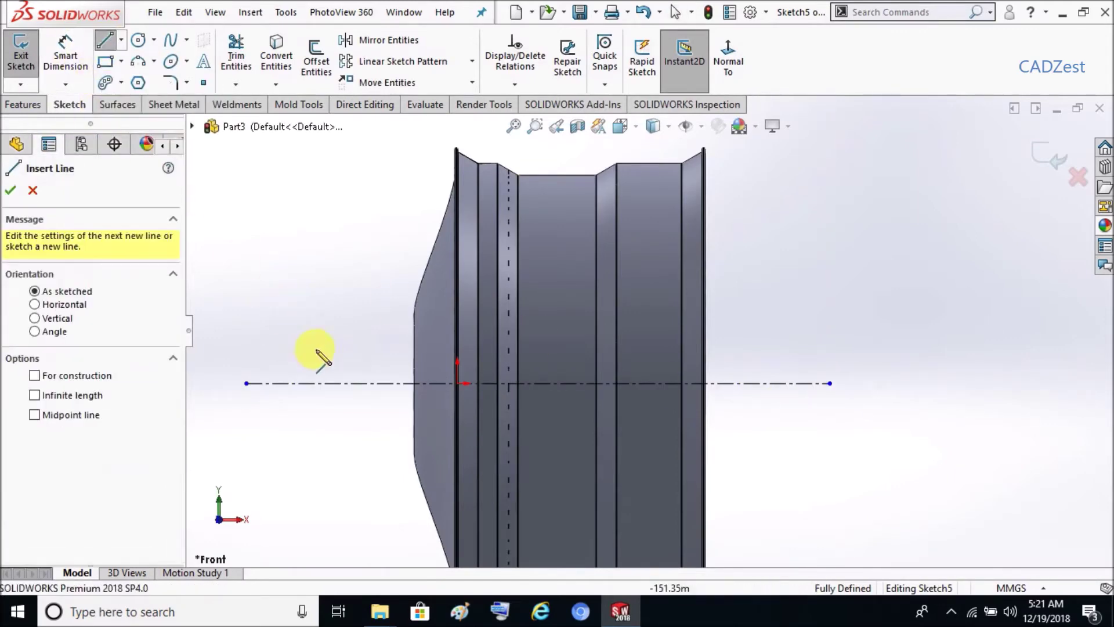
{"action": "left_click", "coordinate": [320, 343]}
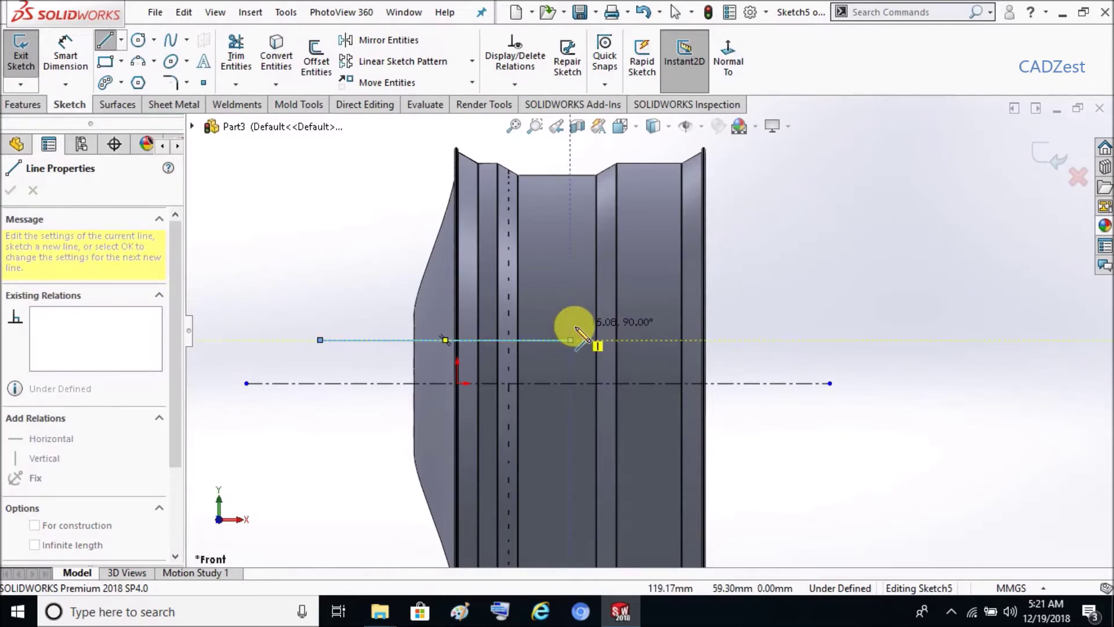
{"action": "scroll", "coordinate": [568, 330], "scroll_direction": "down", "scroll_amount": 2}
{"action": "left_click", "coordinate": [579, 329]}
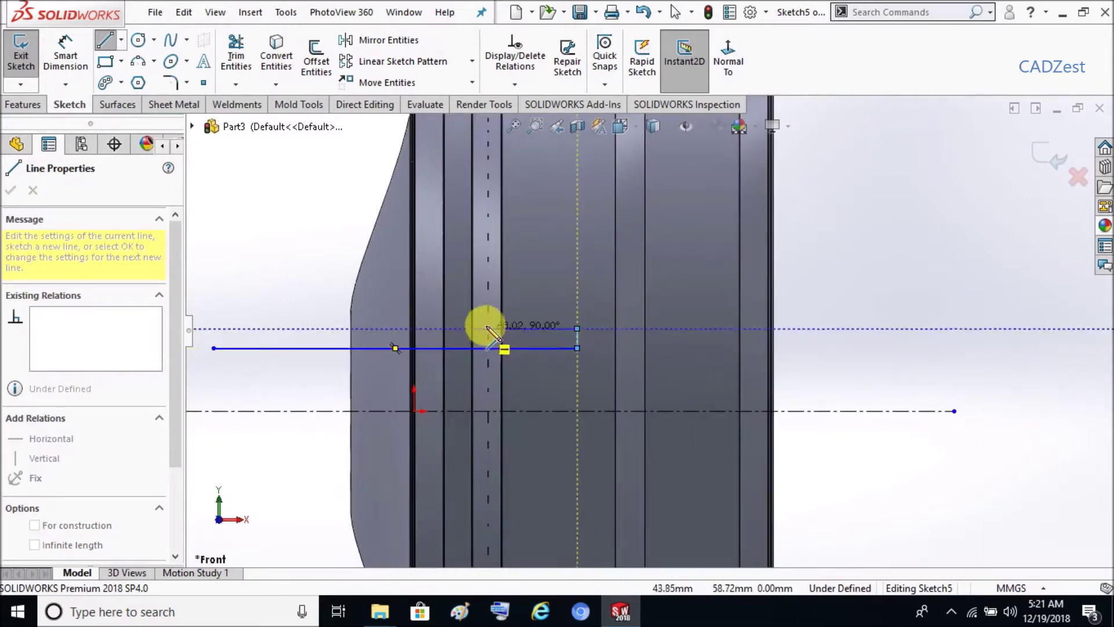
{"action": "scroll", "coordinate": [480, 325], "scroll_direction": "down", "scroll_amount": 2}
{"action": "left_click", "coordinate": [567, 330]}
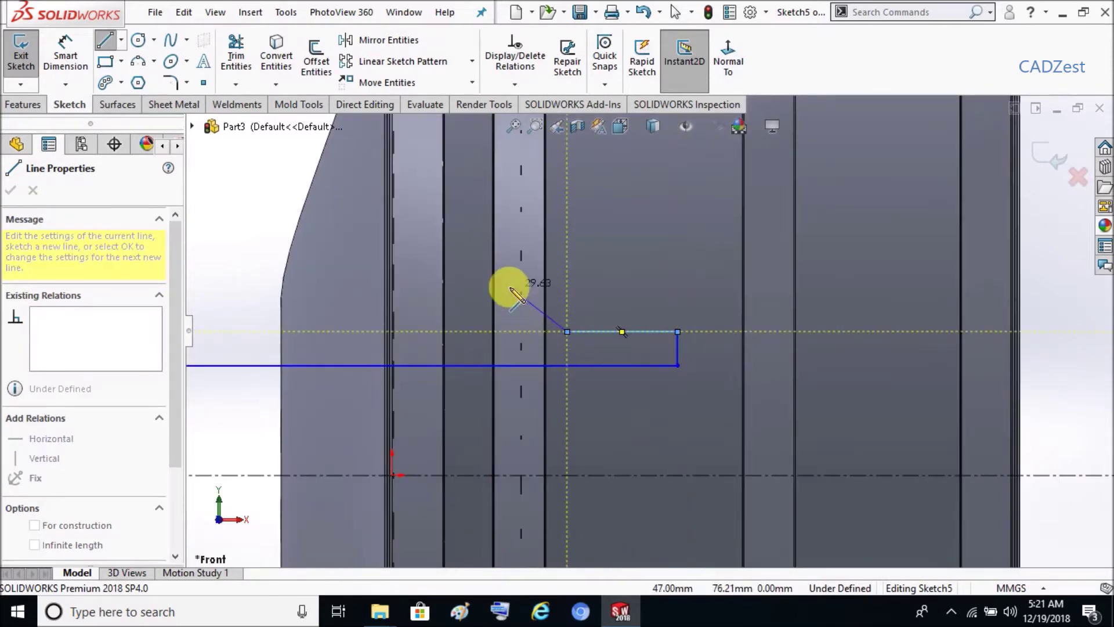
{"action": "left_click", "coordinate": [511, 290]}
{"action": "scroll", "coordinate": [406, 287], "scroll_direction": "up", "scroll_amount": 2}
{"action": "left_click", "coordinate": [226, 300]}
{"action": "left_click", "coordinate": [227, 354]}
{"action": "key", "text": "Escape"}
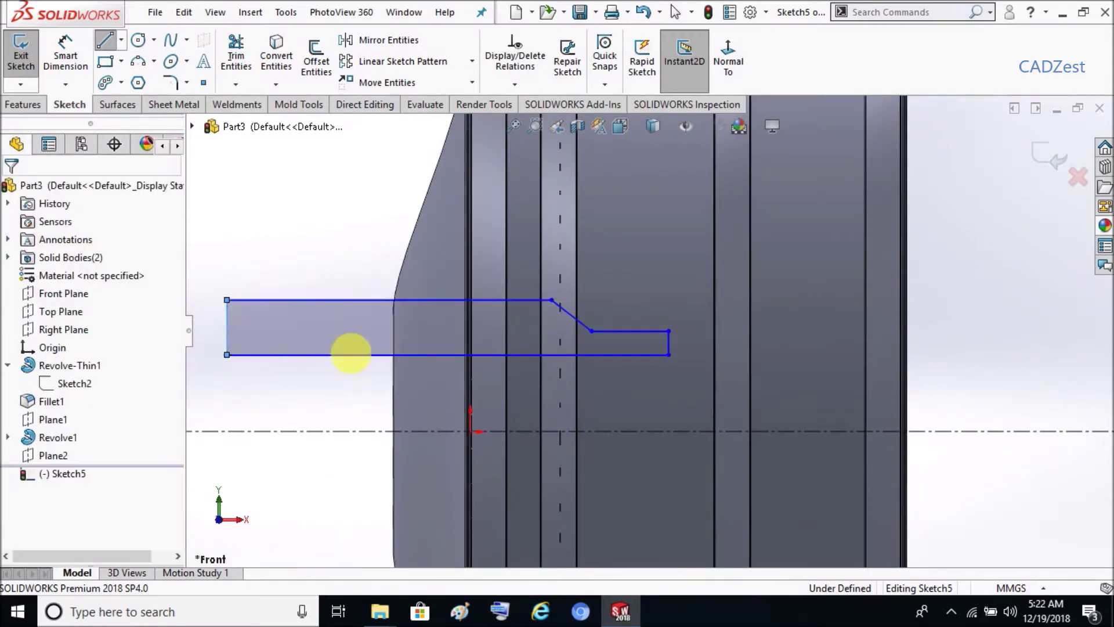
{"action": "scroll", "coordinate": [350, 352], "scroll_direction": "up", "scroll_amount": 2}
{"action": "left_click", "coordinate": [65, 55]}
Dimension the wide left end 12 mm tall and drag the narrow end's edge upward
{"action": "left_click", "coordinate": [295, 329]}
{"action": "left_click", "coordinate": [239, 329]}
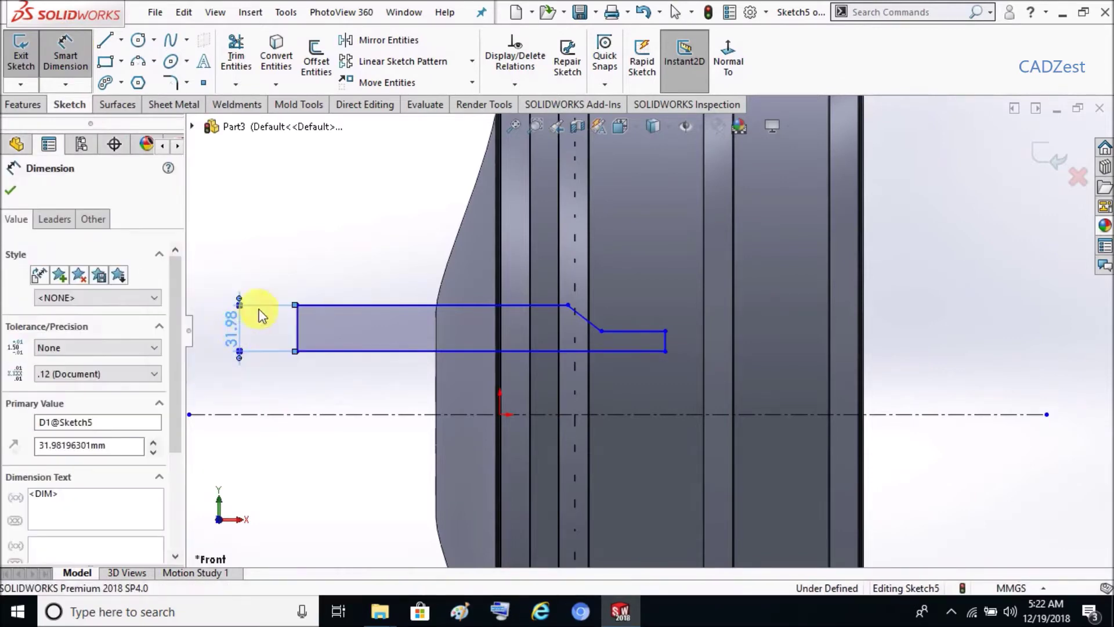
{"action": "type", "text": "12"}
{"action": "key", "text": "Return"}
{"action": "key", "text": "Escape"}
{"action": "scroll", "coordinate": [598, 360], "scroll_direction": "down", "scroll_amount": 2}
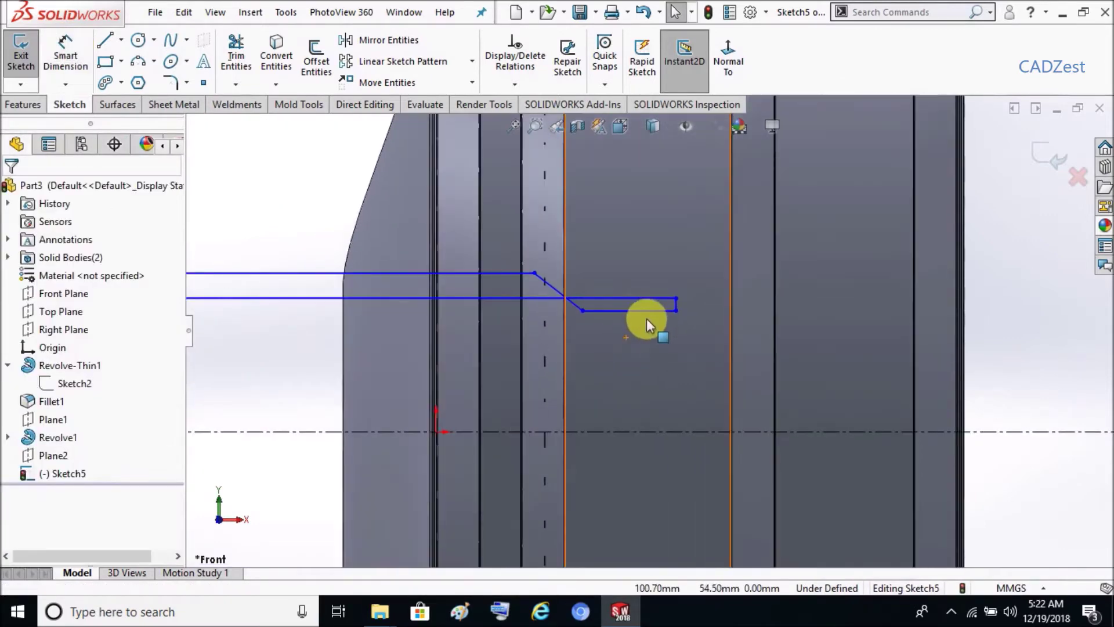
{"action": "left_click_drag", "start_coordinate": [647, 311], "coordinate": [643, 289]}
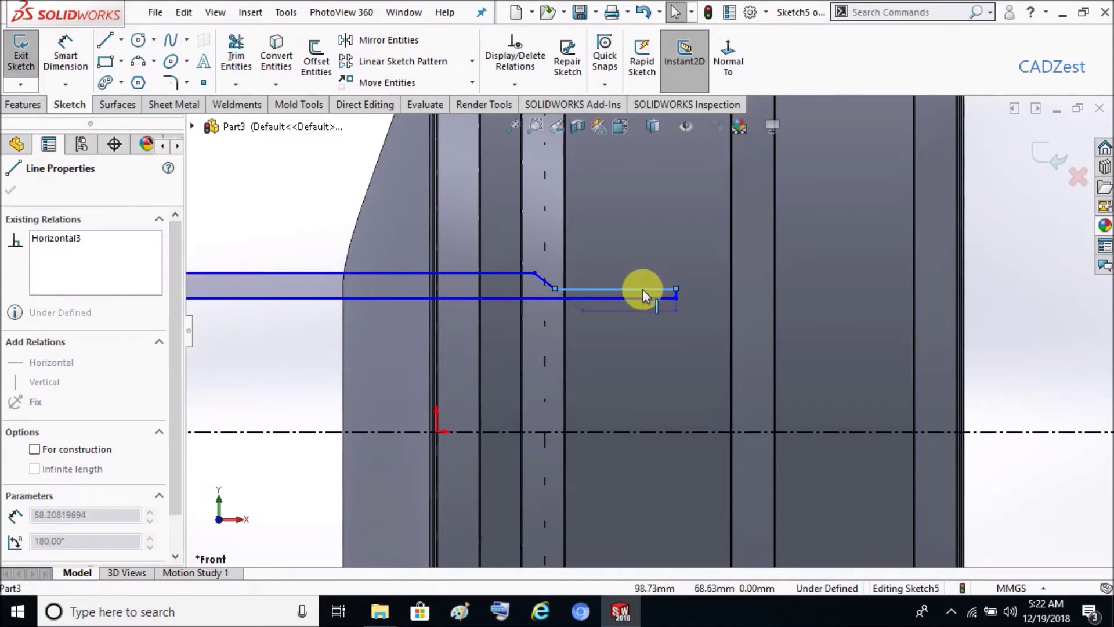
{"action": "scroll", "coordinate": [648, 364], "scroll_direction": "up", "scroll_amount": 2}
{"action": "scroll", "coordinate": [389, 255], "scroll_direction": "down", "scroll_amount": 1}
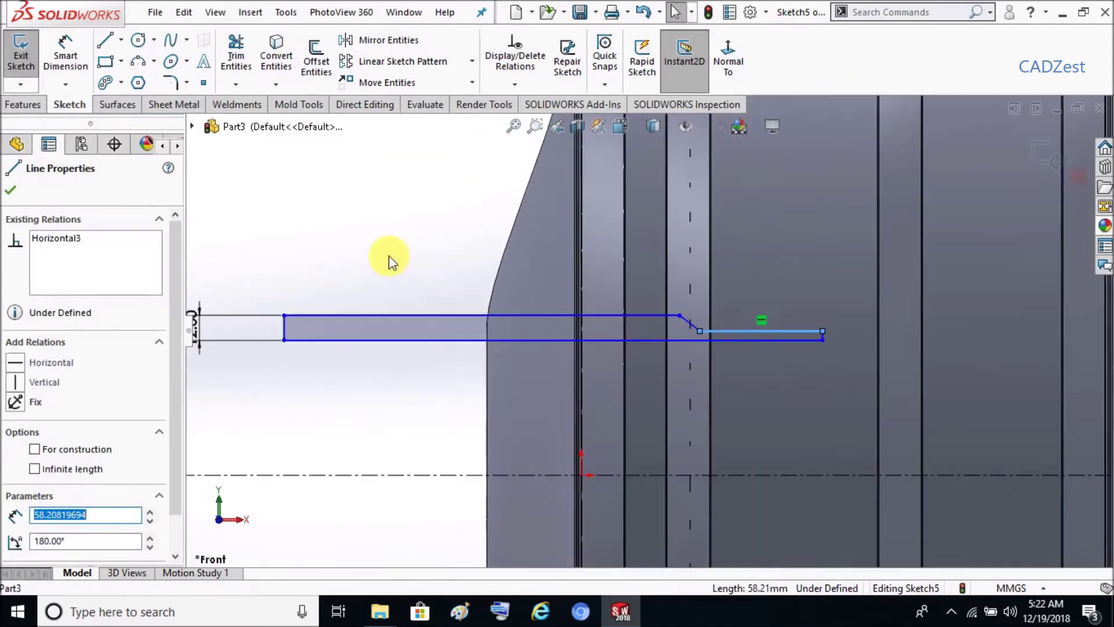
{"action": "key", "text": "Escape"}
Dimension the narrow right end of the spoke profile 6 mm tall
{"action": "key", "text": "c"}
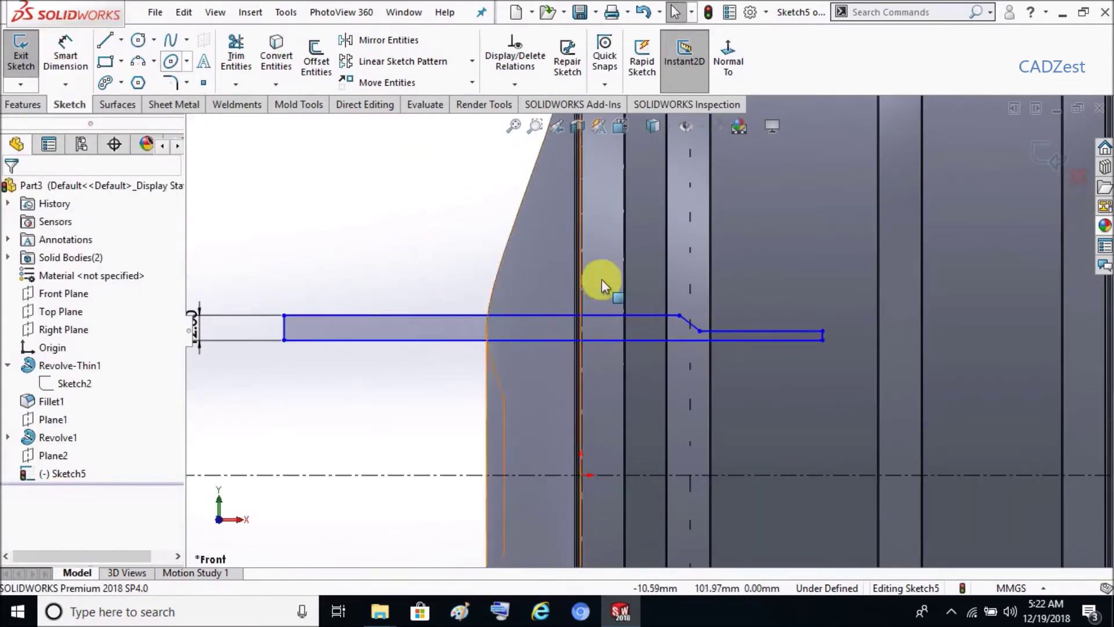
{"action": "left_click", "coordinate": [68, 46]}
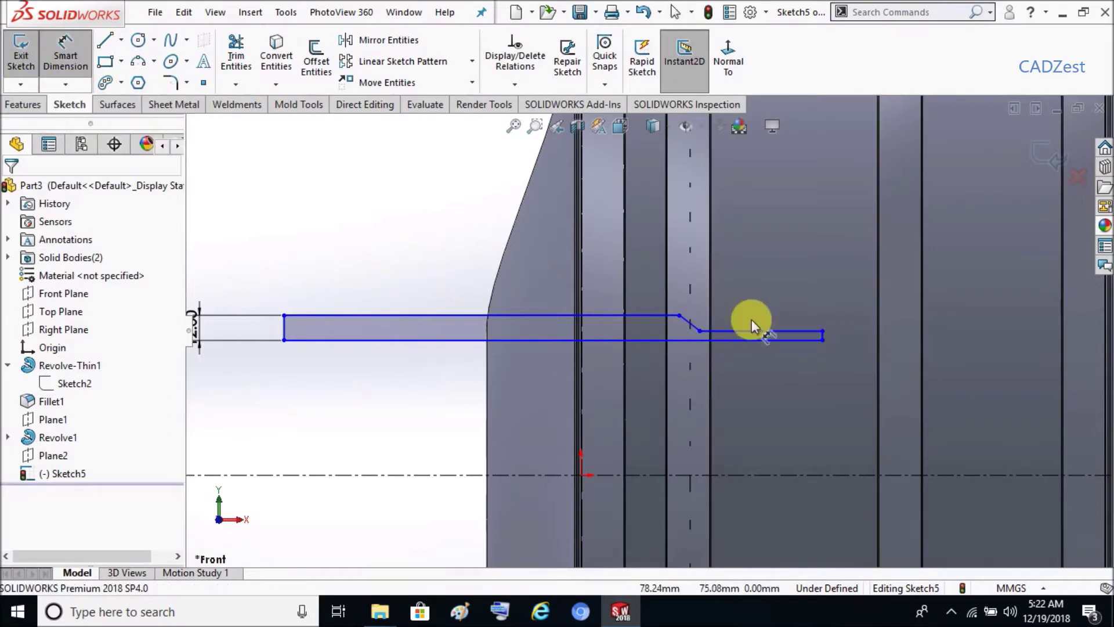
{"action": "scroll", "coordinate": [754, 325], "scroll_direction": "down", "scroll_amount": 2}
{"action": "scroll", "coordinate": [817, 347], "scroll_direction": "down", "scroll_amount": 1}
{"action": "left_click", "coordinate": [800, 350]}
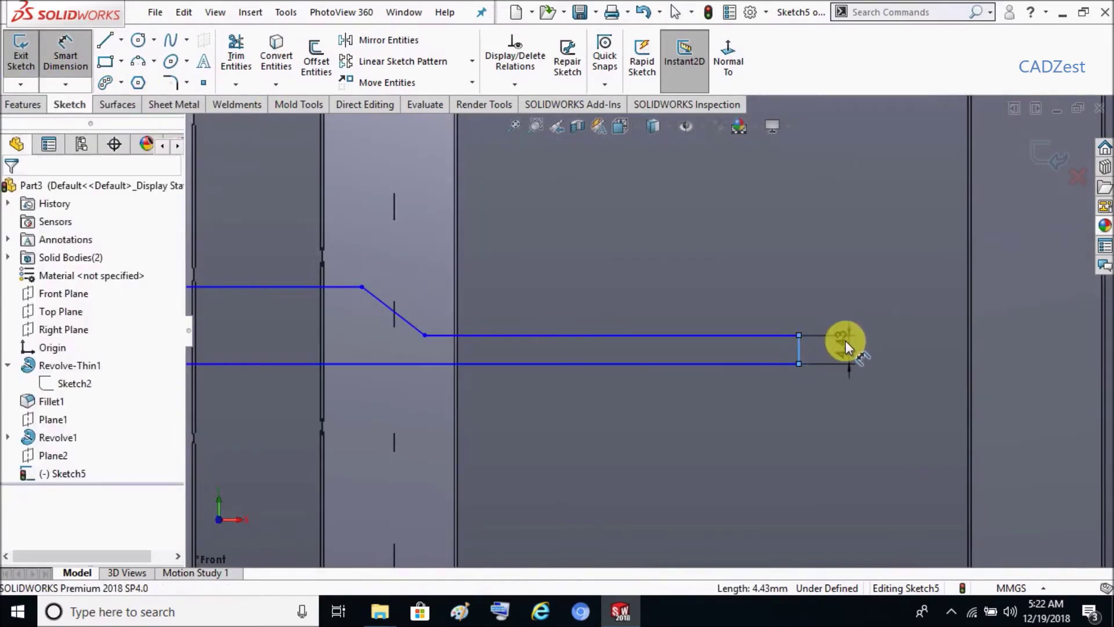
{"action": "left_click", "coordinate": [845, 340]}
{"action": "type", "text": "6"}
{"action": "key", "text": "Return"}
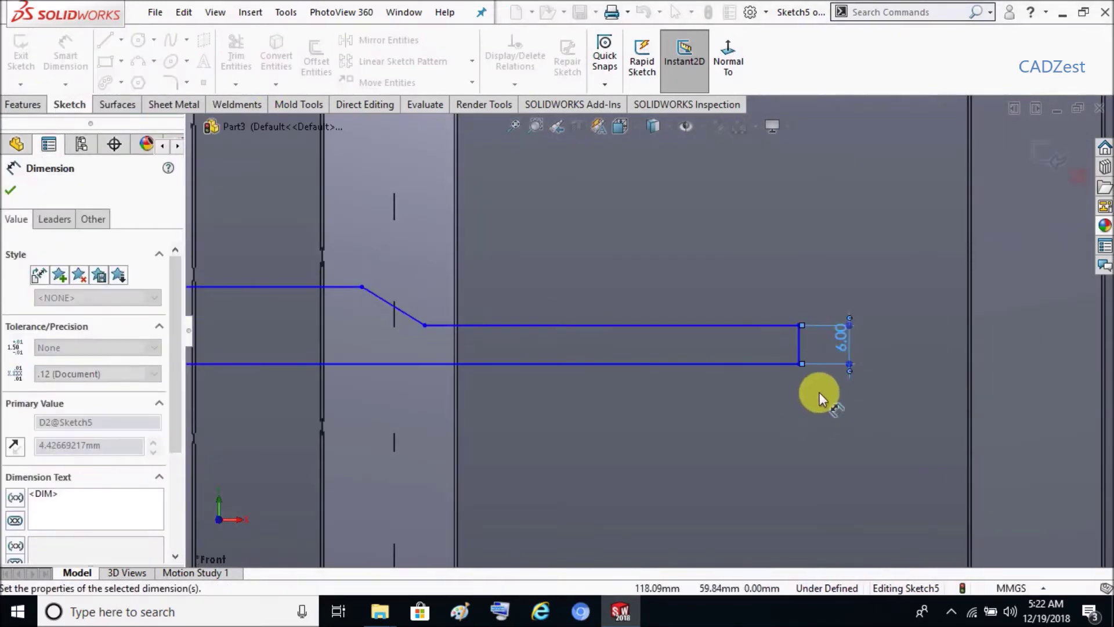
Set the slanted step's angle to the adjoining edge at 45°
{"action": "scroll", "coordinate": [639, 371], "scroll_direction": "up", "scroll_amount": 2}
{"action": "left_click", "coordinate": [554, 328]}
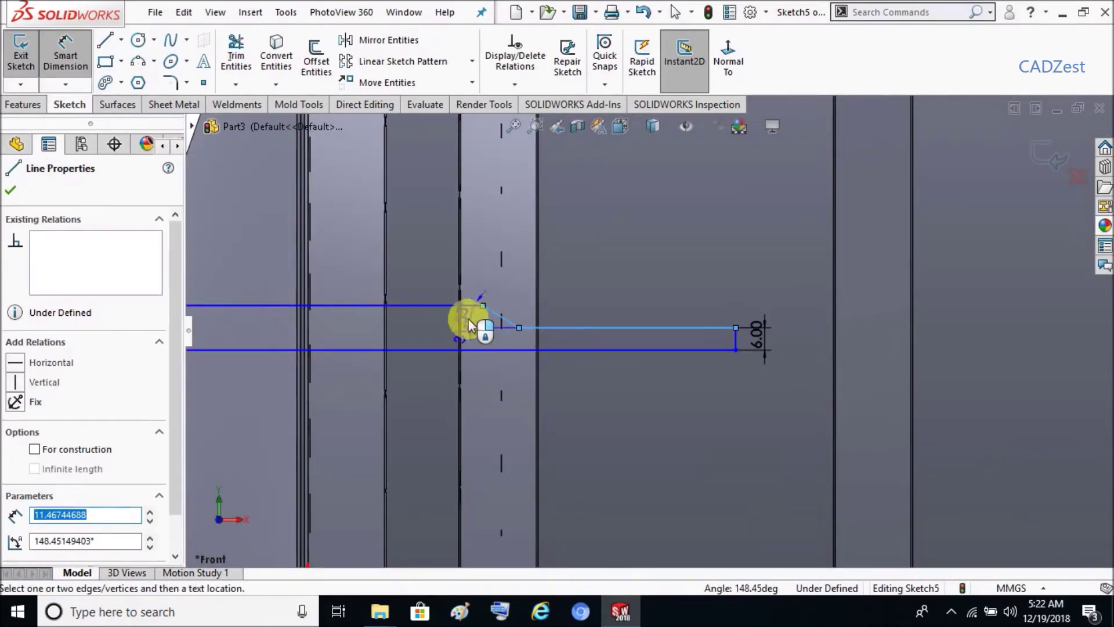
{"action": "left_click", "coordinate": [468, 318]}
{"action": "left_click", "coordinate": [572, 367]}
{"action": "type", "text": "45"}
{"action": "key", "text": "Return"}
Start a length dimension on the long horizontal edge, placed above it
{"action": "scroll", "coordinate": [660, 410], "scroll_direction": "up", "scroll_amount": 5}
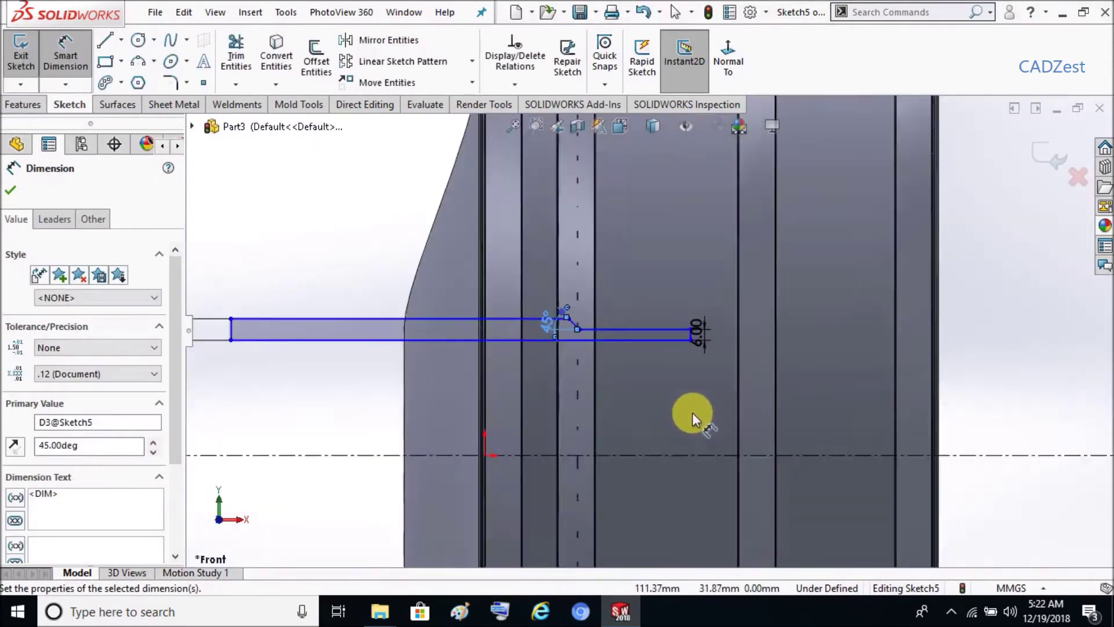
{"action": "left_click", "coordinate": [22, 105]}
{"action": "left_click", "coordinate": [69, 105]}
{"action": "left_click", "coordinate": [626, 331]}
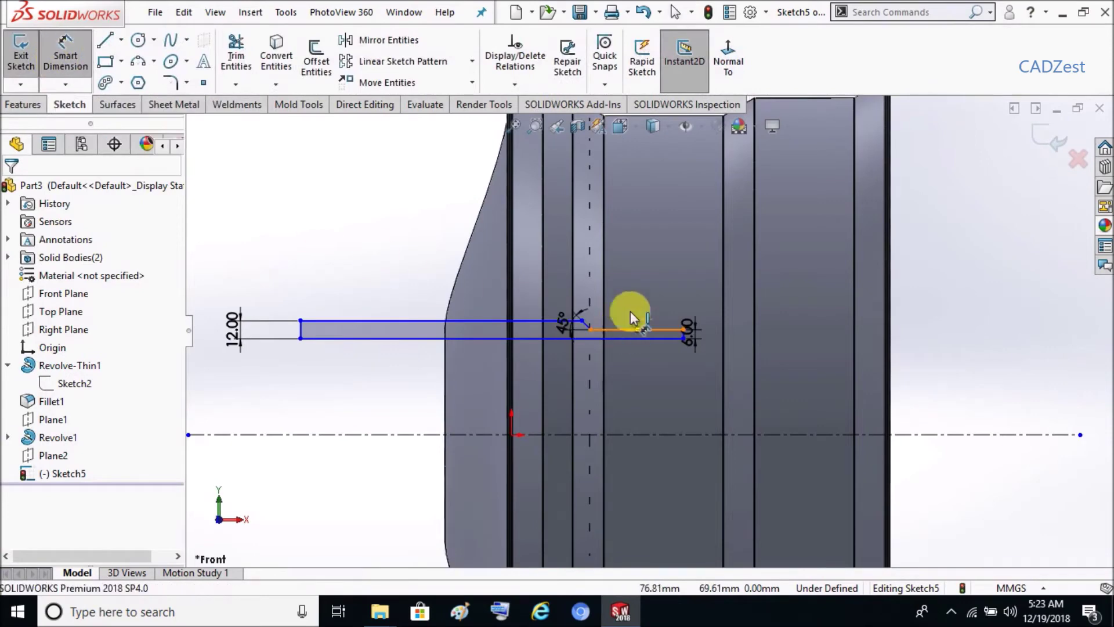
{"action": "left_click", "coordinate": [632, 270]}
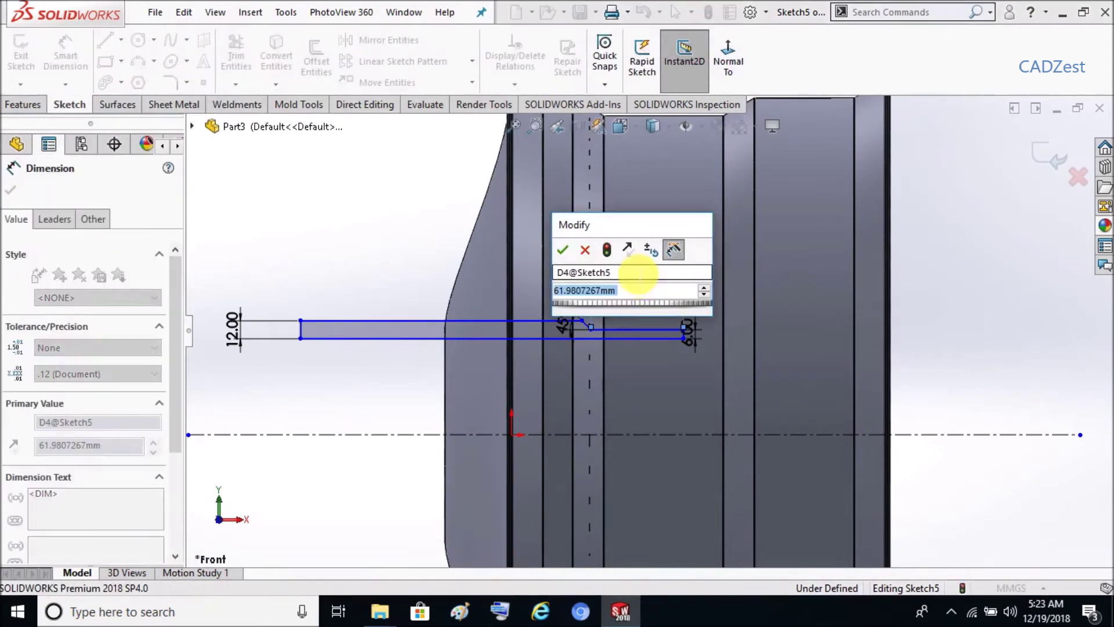
Undo the mistaken 840 entry and set the step length to 84 mm
{"action": "type", "text": "840"}
{"action": "key", "text": "Return"}
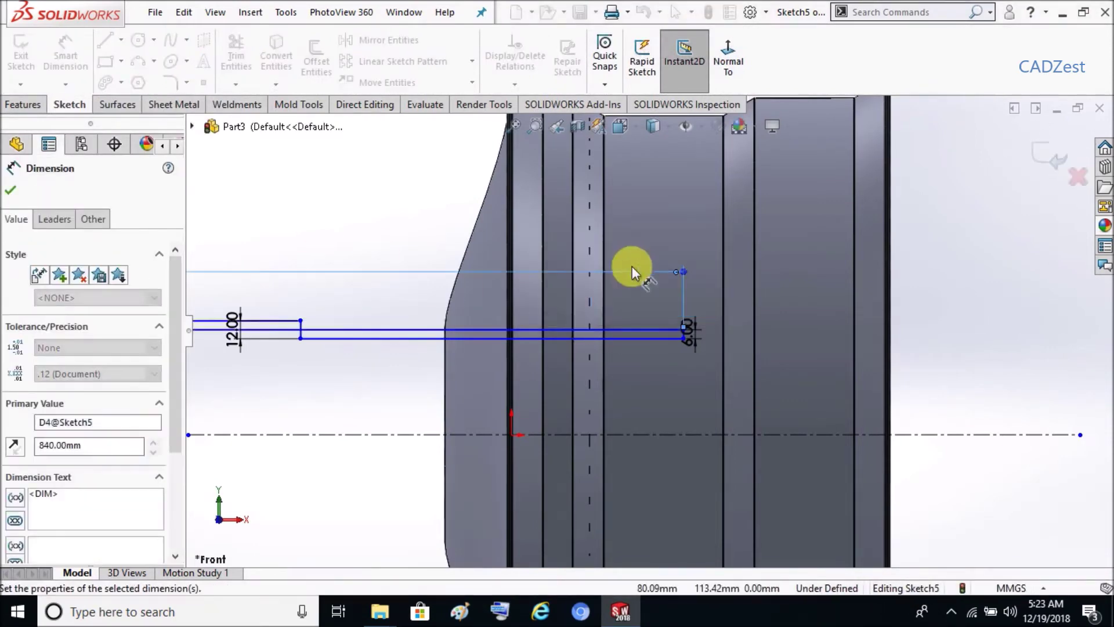
{"action": "key", "text": "Escape"}
{"action": "key", "text": "ctrl+z"}
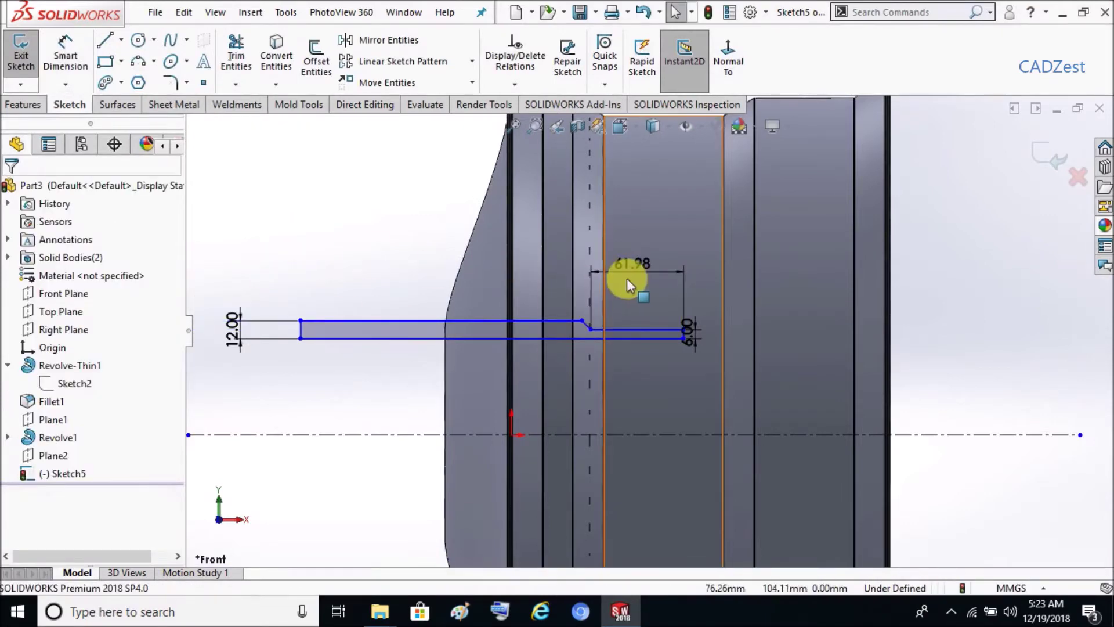
{"action": "left_click", "coordinate": [633, 273]}
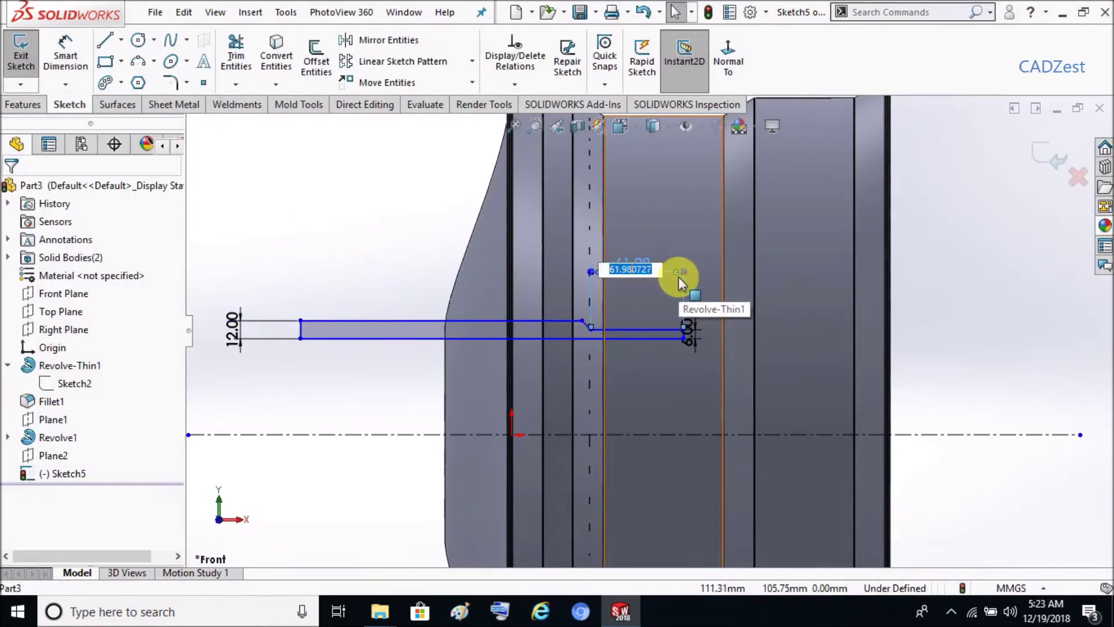
{"action": "type", "text": "84"}
{"action": "key", "text": "Return"}
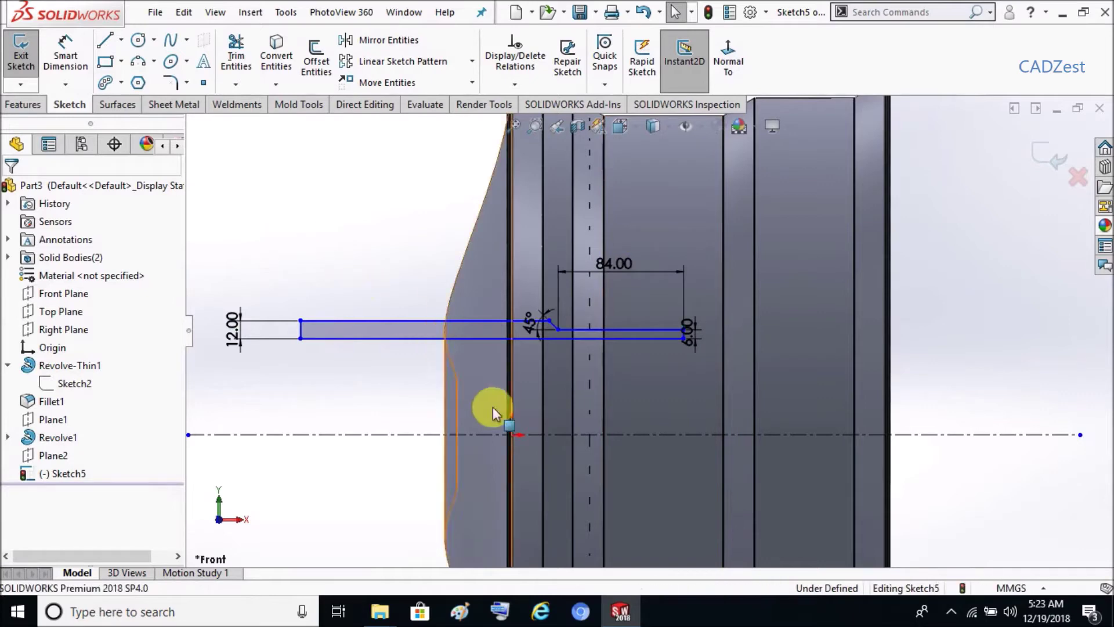
Dimension the line's right endpoint 120 mm horizontally from the sketch origin
{"action": "left_click", "coordinate": [511, 441]}
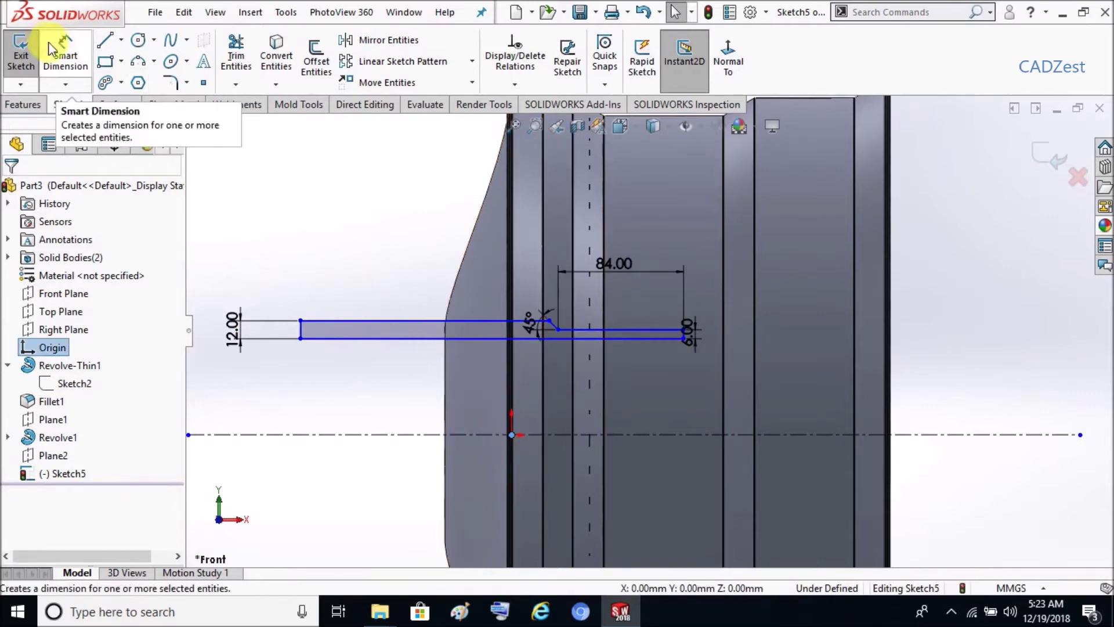
{"action": "left_click", "coordinate": [65, 54]}
{"action": "left_click", "coordinate": [512, 437]}
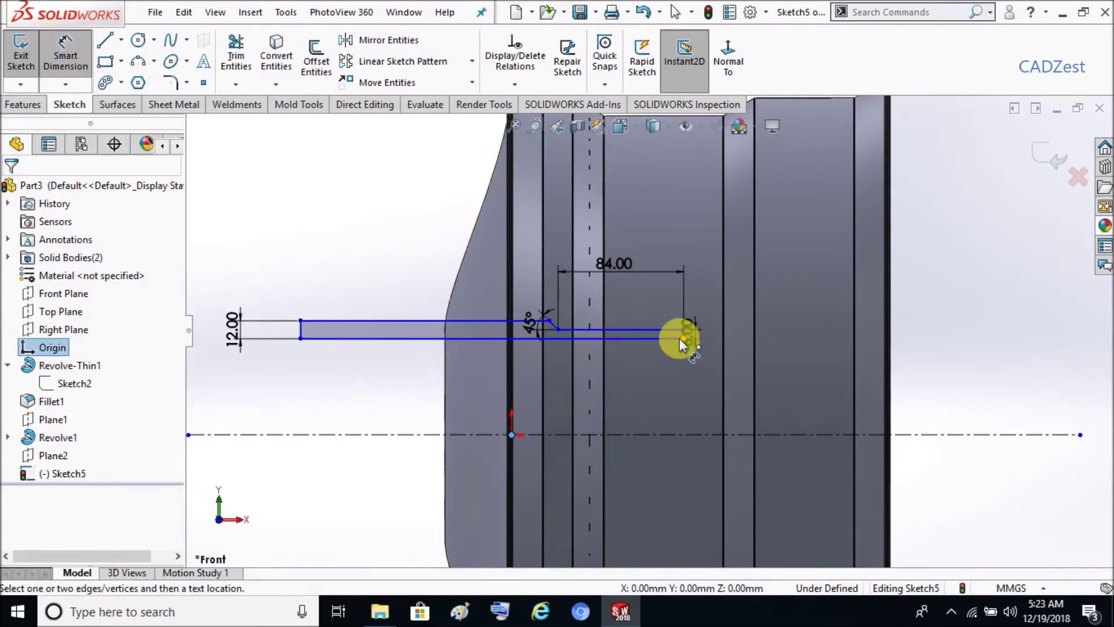
{"action": "left_click", "coordinate": [683, 340]}
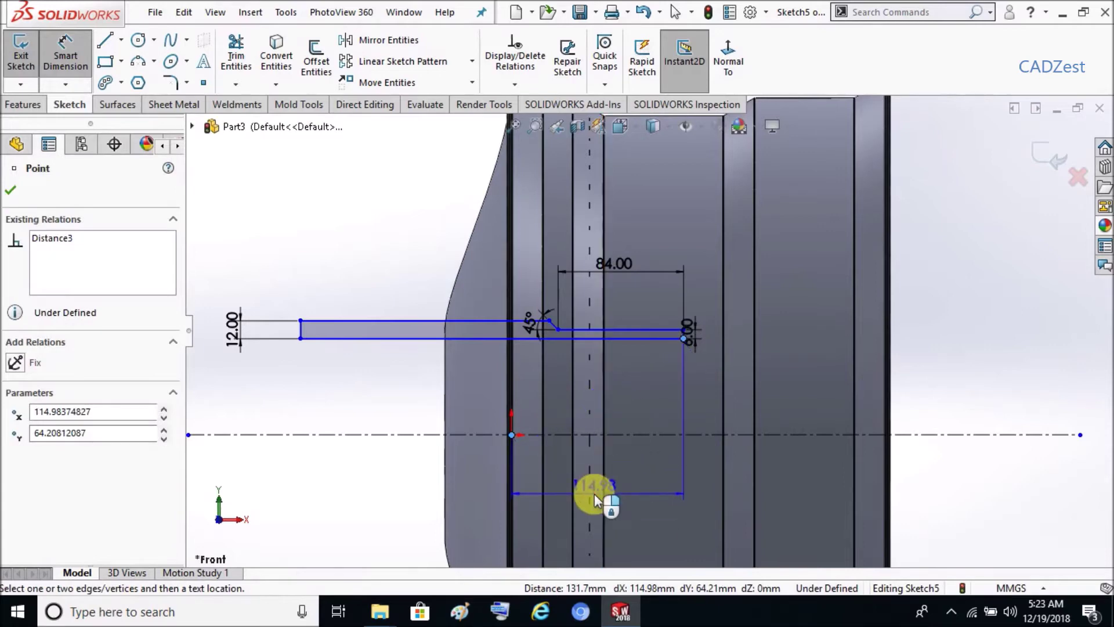
{"action": "left_click", "coordinate": [594, 494]}
{"action": "type", "text": "120"}
{"action": "key", "text": "Return"}
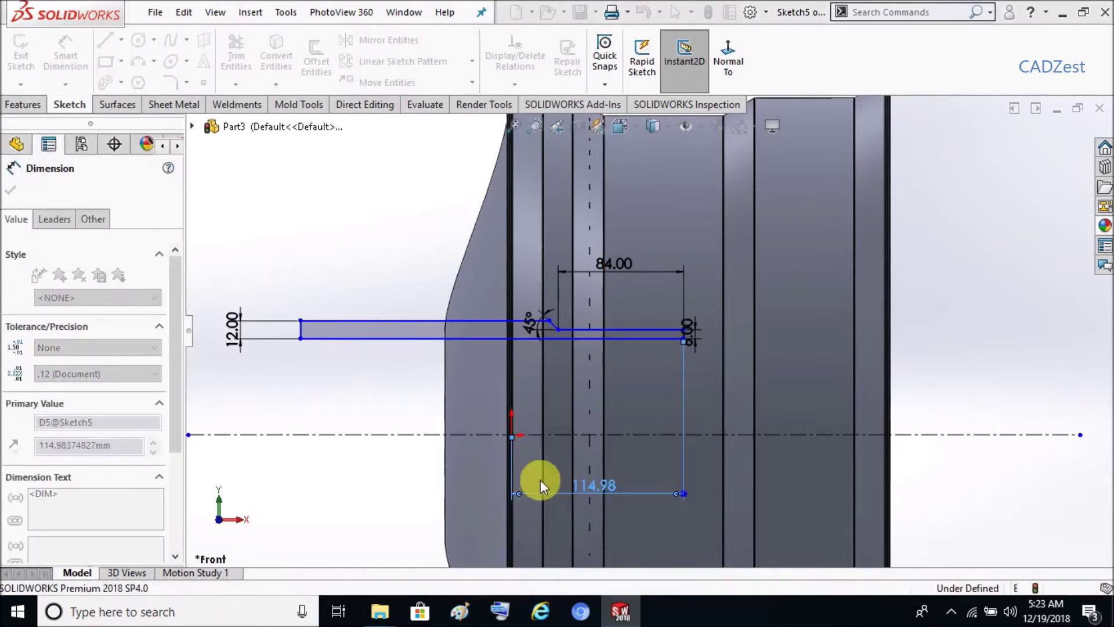
Dimension the sketch's left endpoint 150 mm from the origin
{"action": "left_click", "coordinate": [308, 341]}
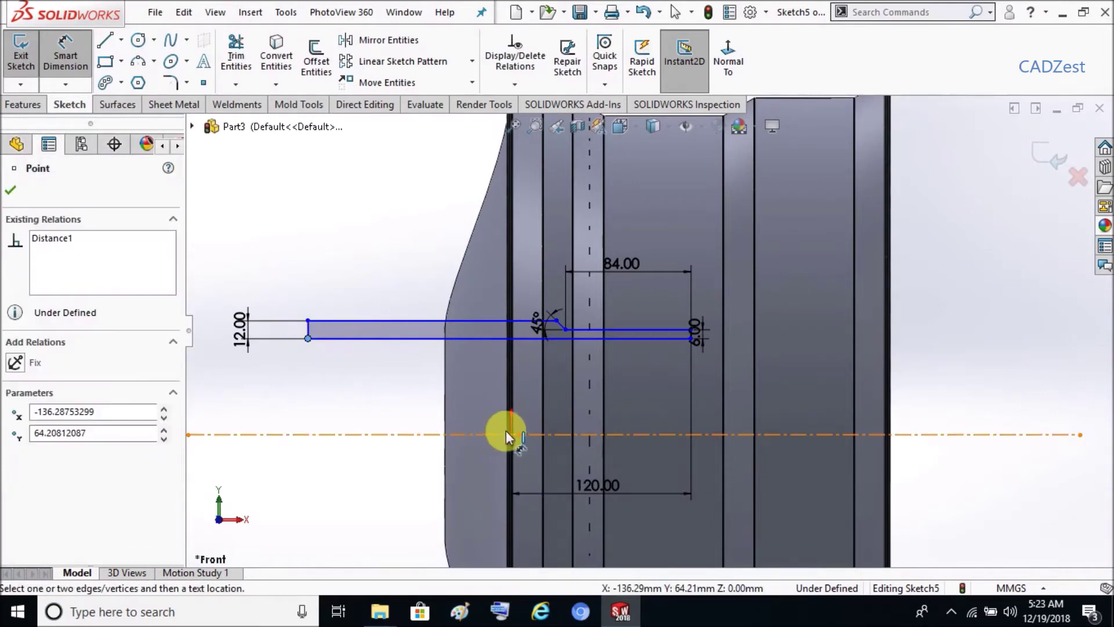
{"action": "left_click", "coordinate": [511, 435]}
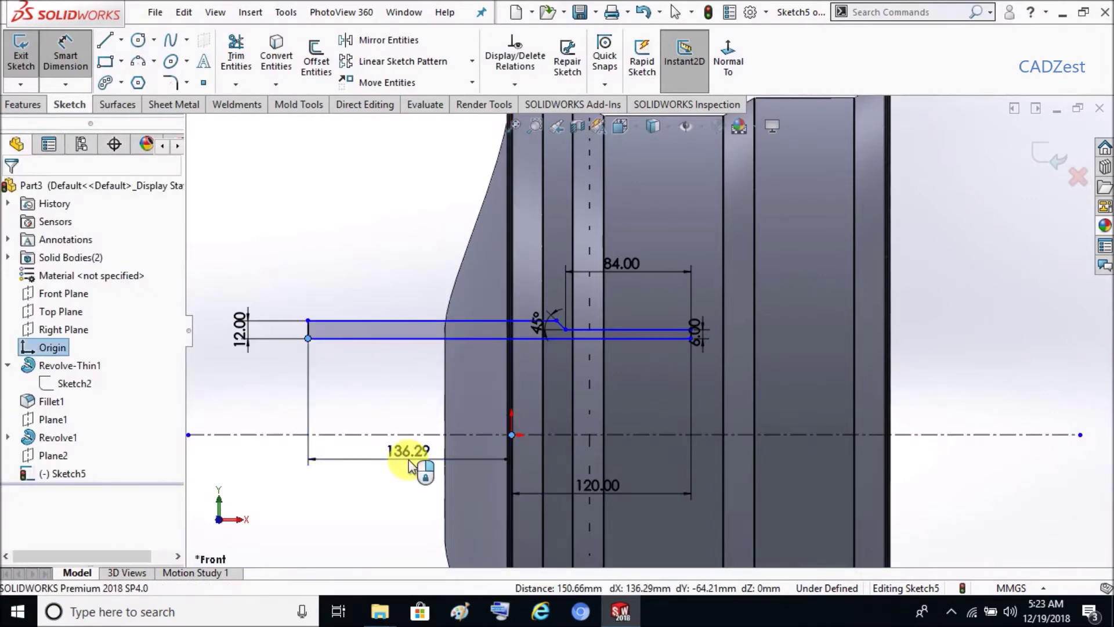
{"action": "left_click", "coordinate": [409, 463]}
{"action": "type", "text": "150"}
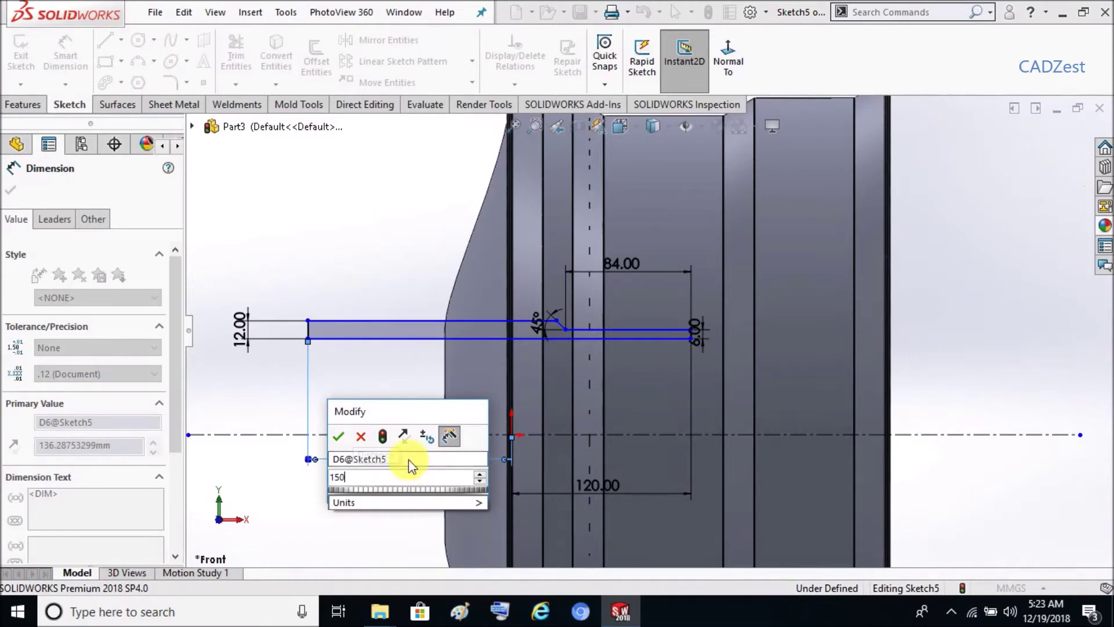
{"action": "key", "text": "Return"}
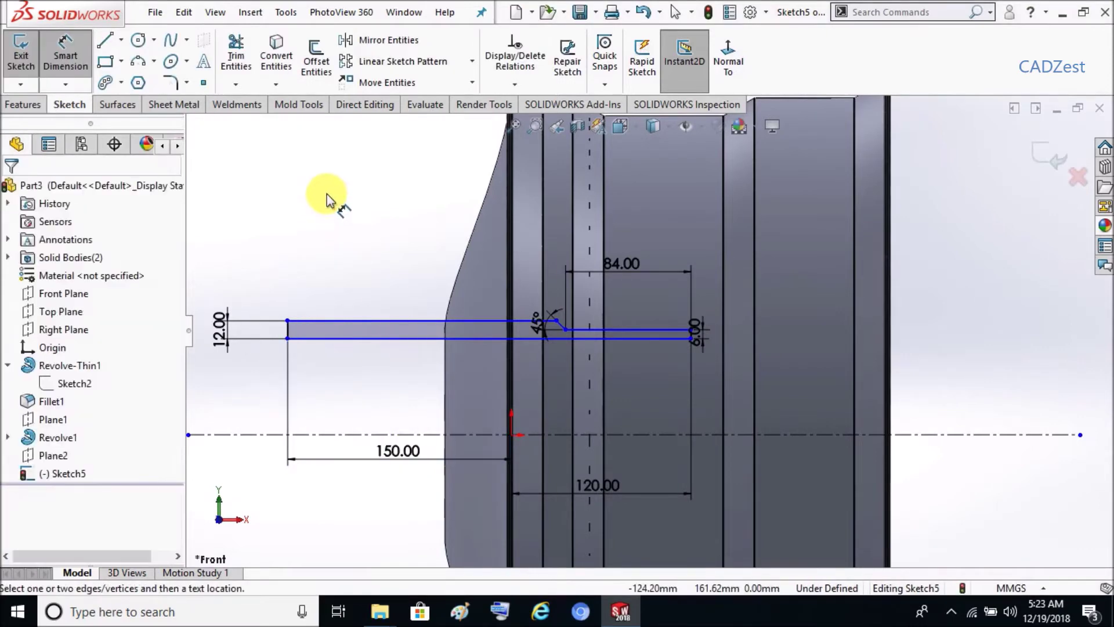
Set the lower line 115 mm vertically from the origin, fully defining the sketch
{"action": "key", "text": "z"}
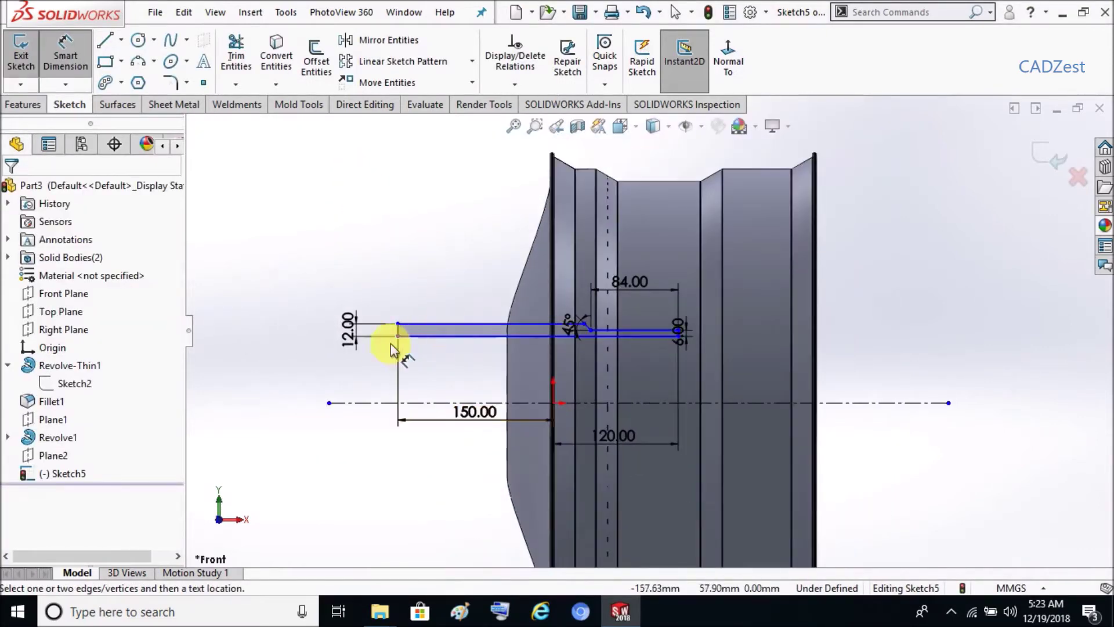
{"action": "left_click", "coordinate": [432, 335]}
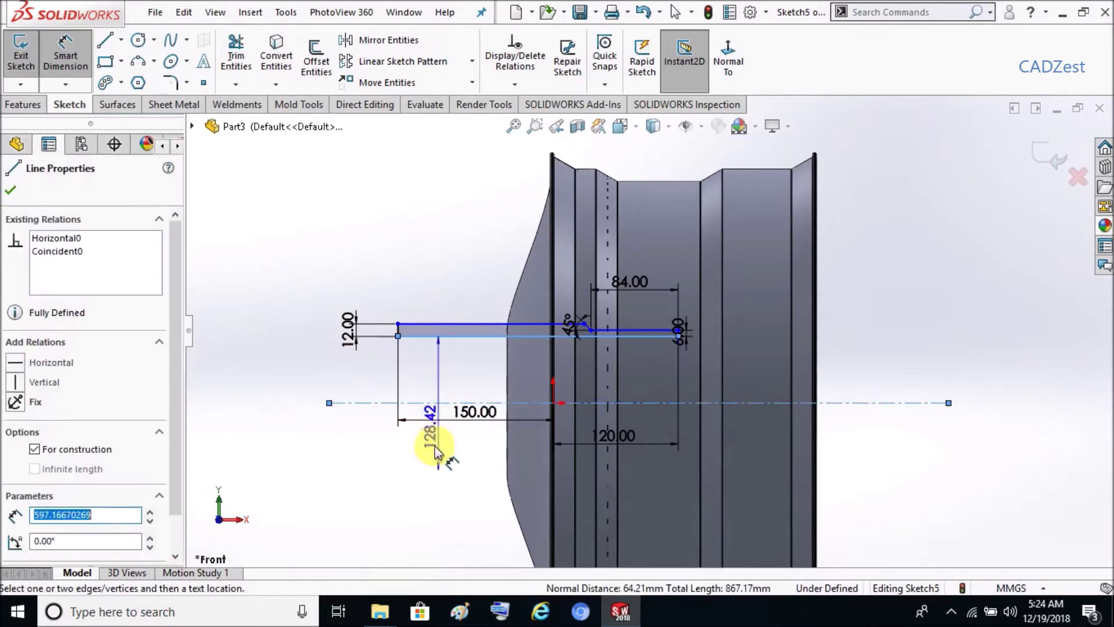
{"action": "left_click", "coordinate": [371, 427]}
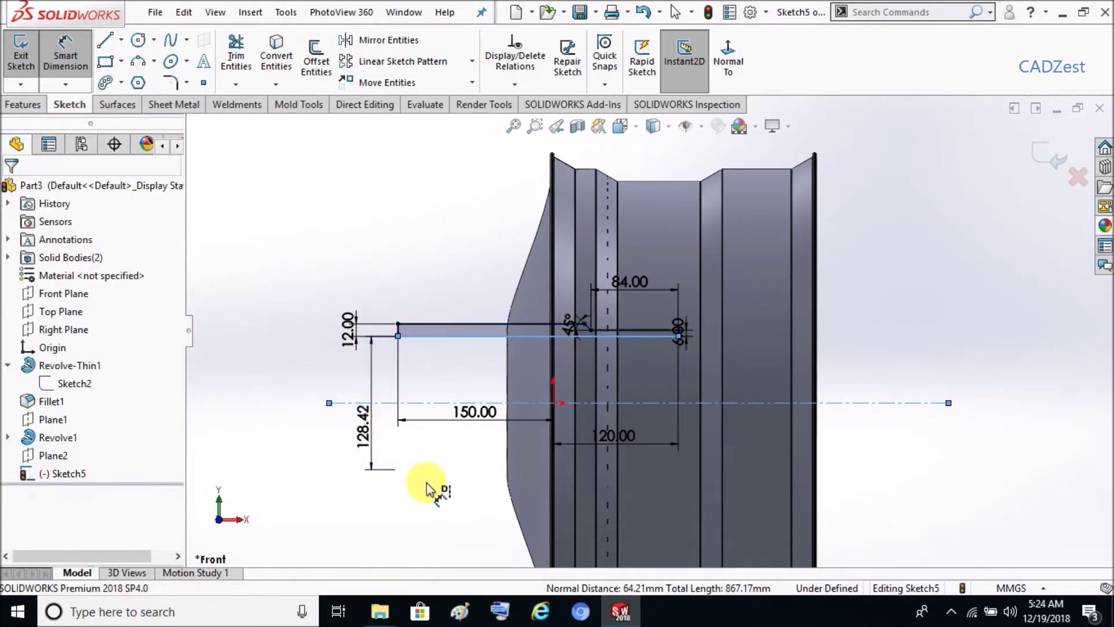
{"action": "type", "text": "115"}
{"action": "key", "text": "Return"}
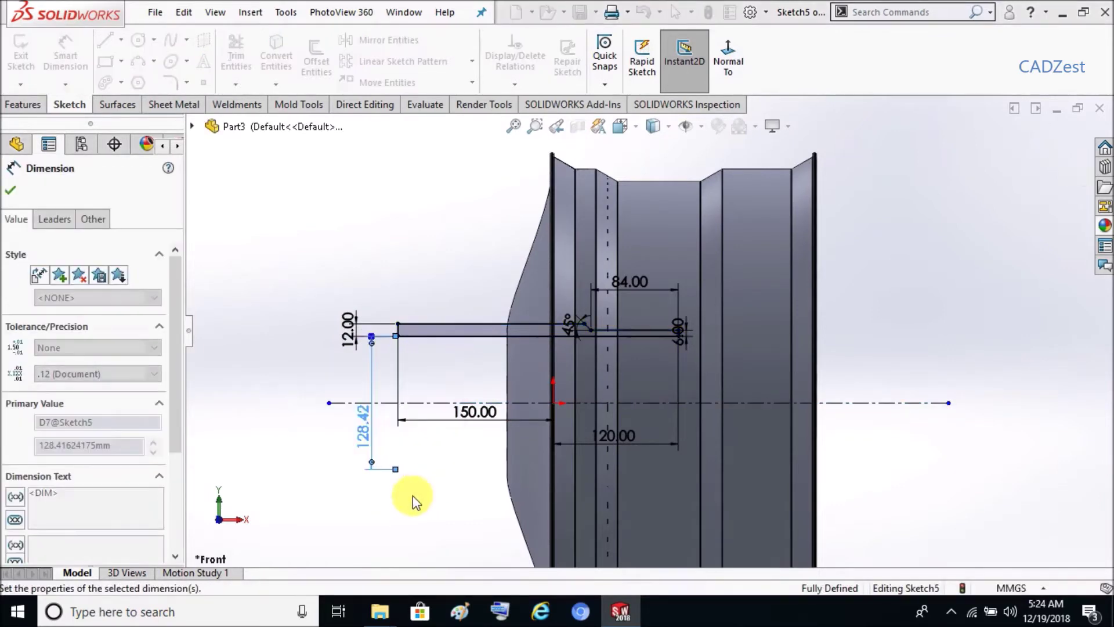
{"action": "key", "text": "Escape"}
{"action": "left_click", "coordinate": [18, 107]}
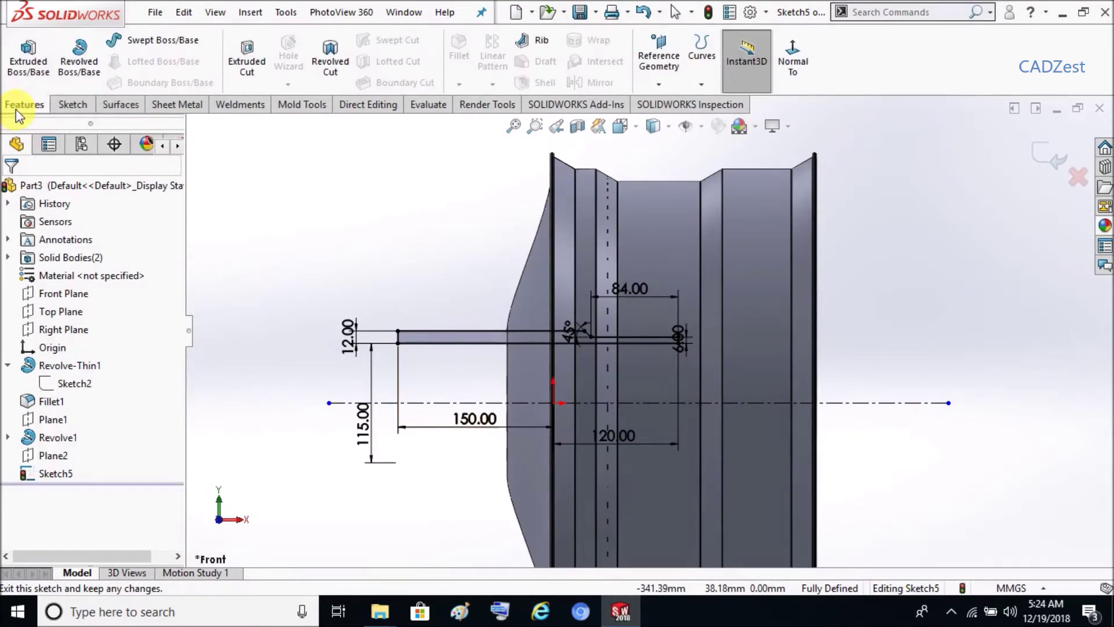
Revolve Sketch5 about its upper line, unmerged, into the Revolve2 spoke rod
{"action": "left_click", "coordinate": [89, 66]}
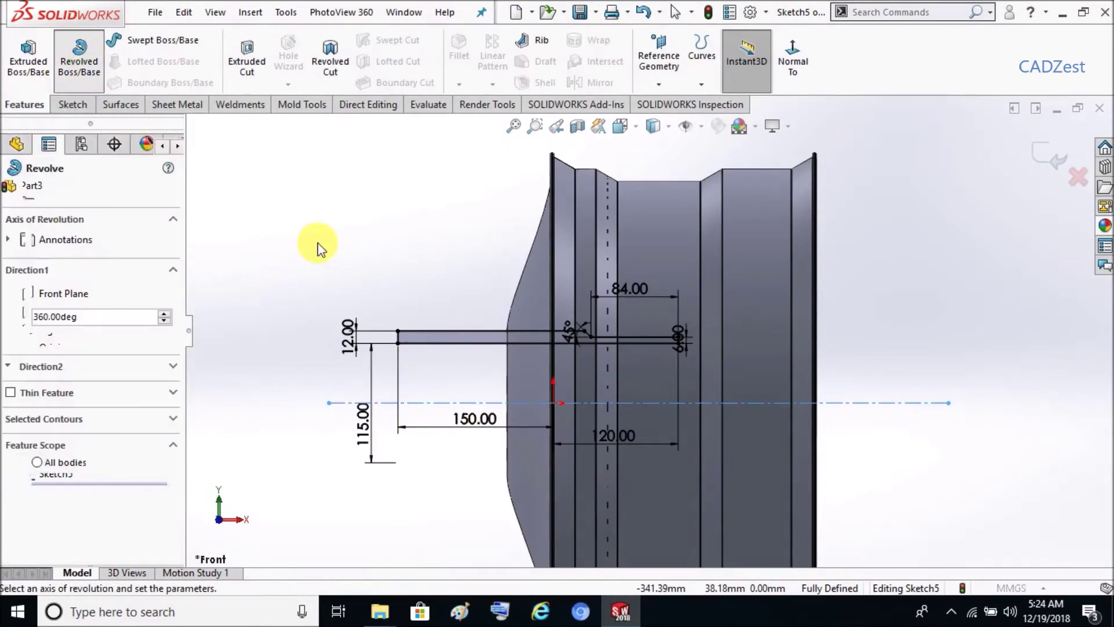
{"action": "left_click", "coordinate": [36, 341]}
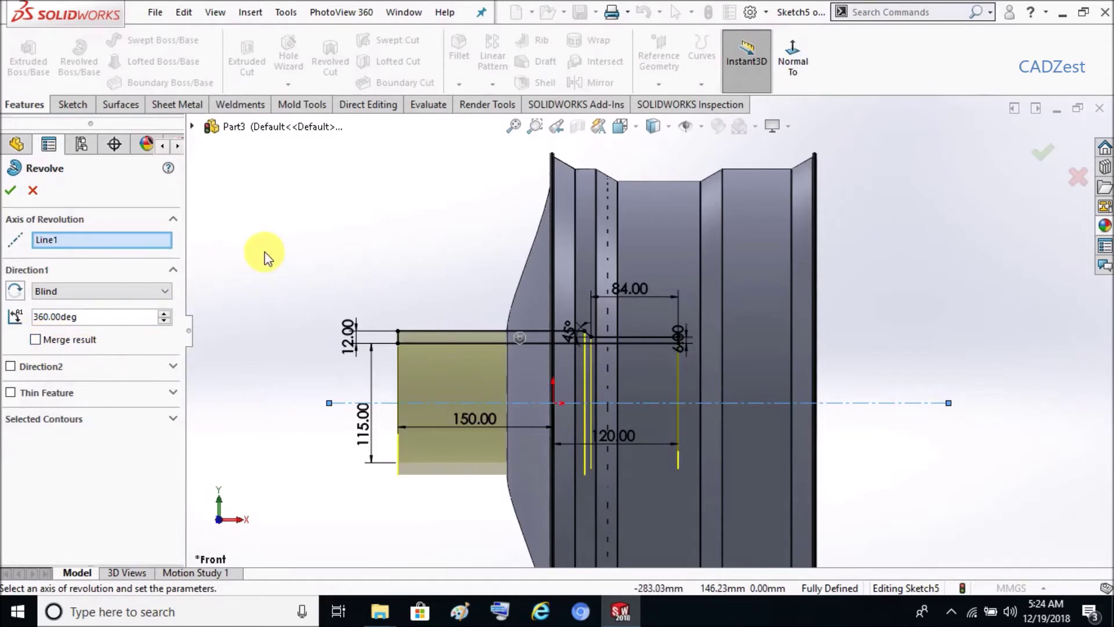
{"action": "middle_click_drag", "start_coordinate": [287, 264], "coordinate": [273, 273]}
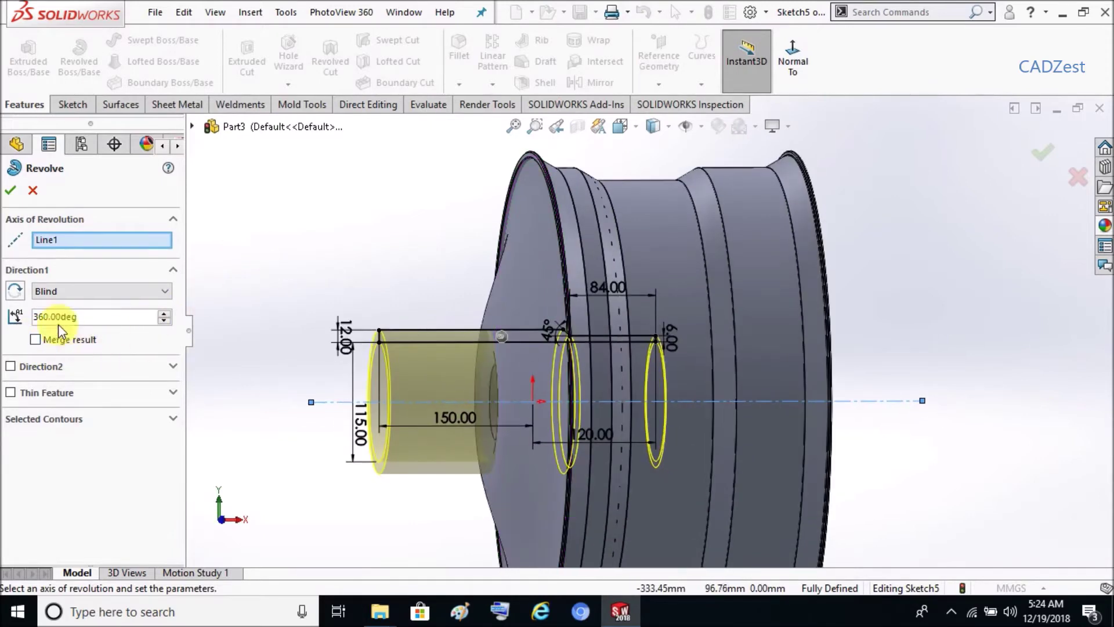
{"action": "left_click", "coordinate": [67, 239]}
{"action": "right_click", "coordinate": [92, 244]}
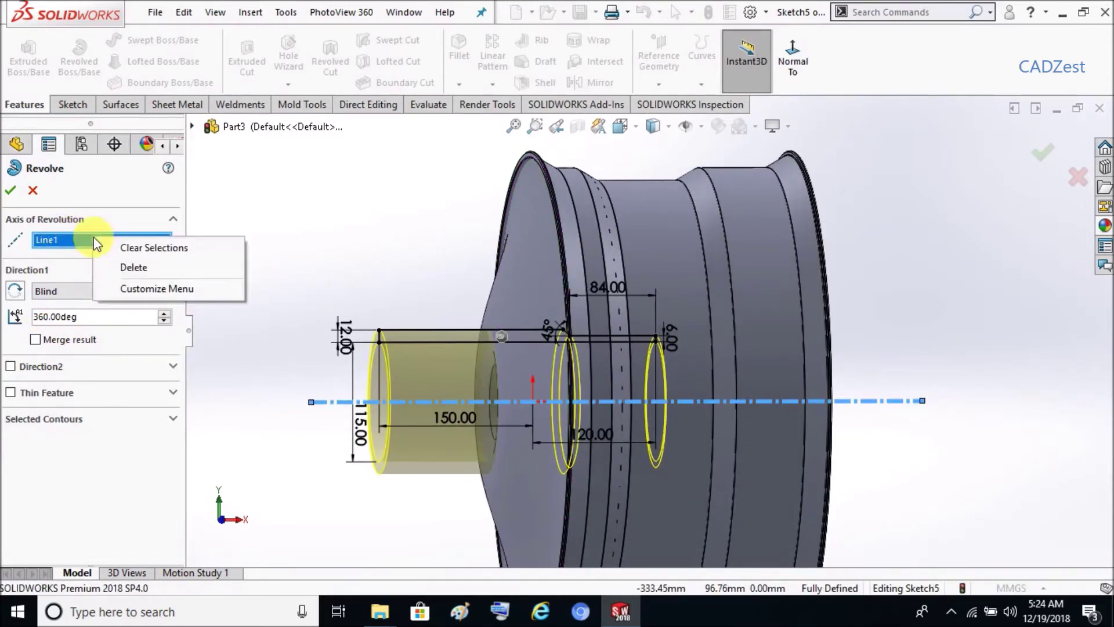
{"action": "left_click", "coordinate": [116, 247]}
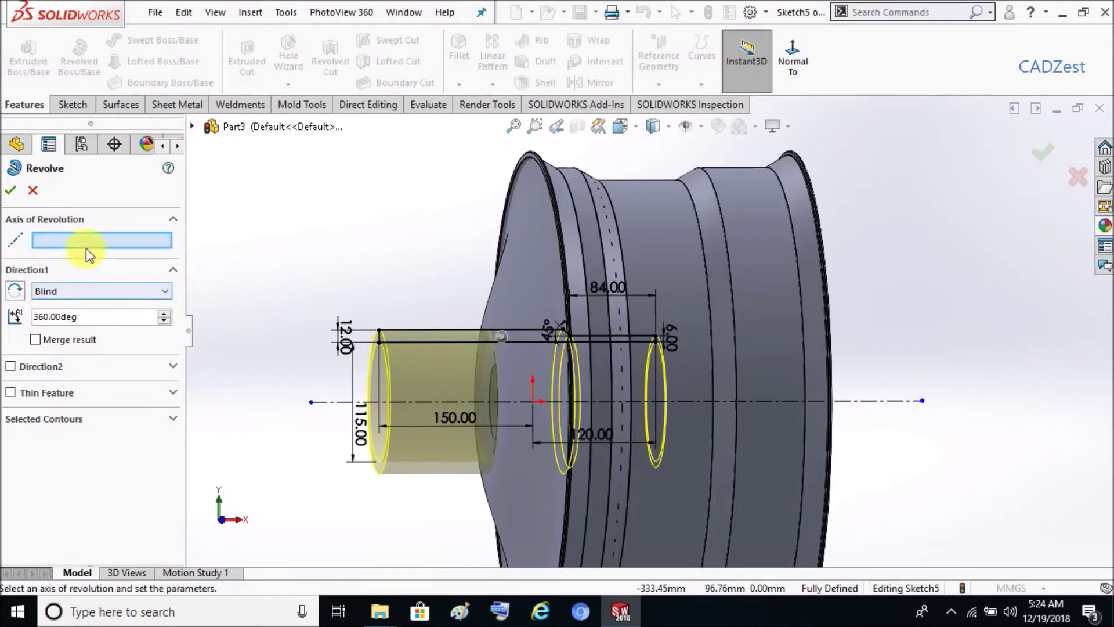
{"action": "left_click", "coordinate": [400, 342]}
{"action": "left_click", "coordinate": [9, 198]}
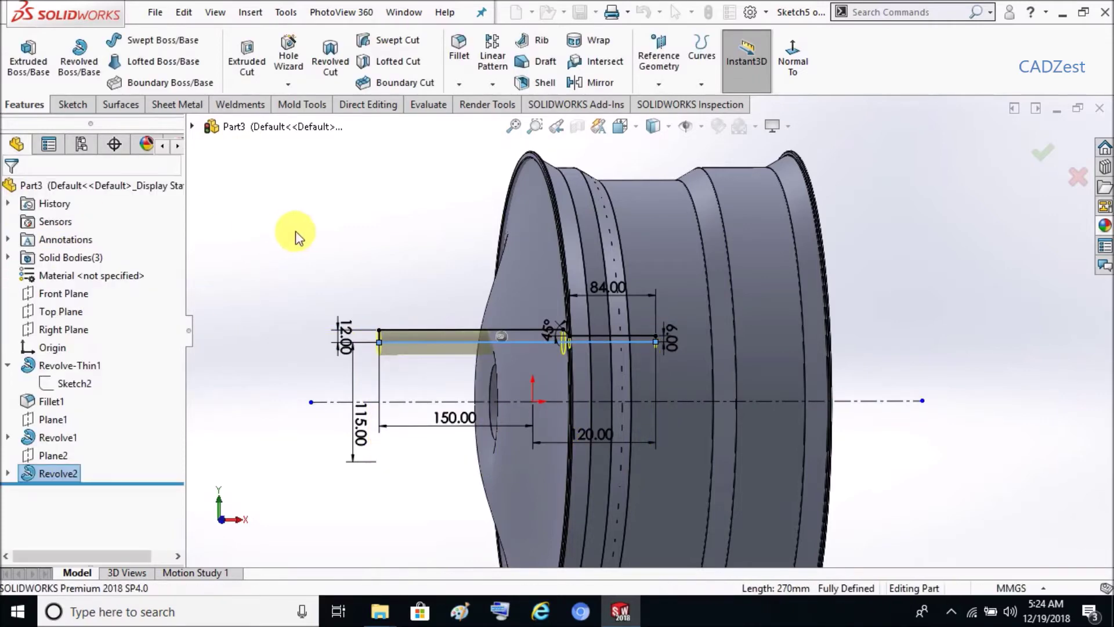
{"action": "middle_click_drag", "start_coordinate": [319, 236], "coordinate": [420, 353]}
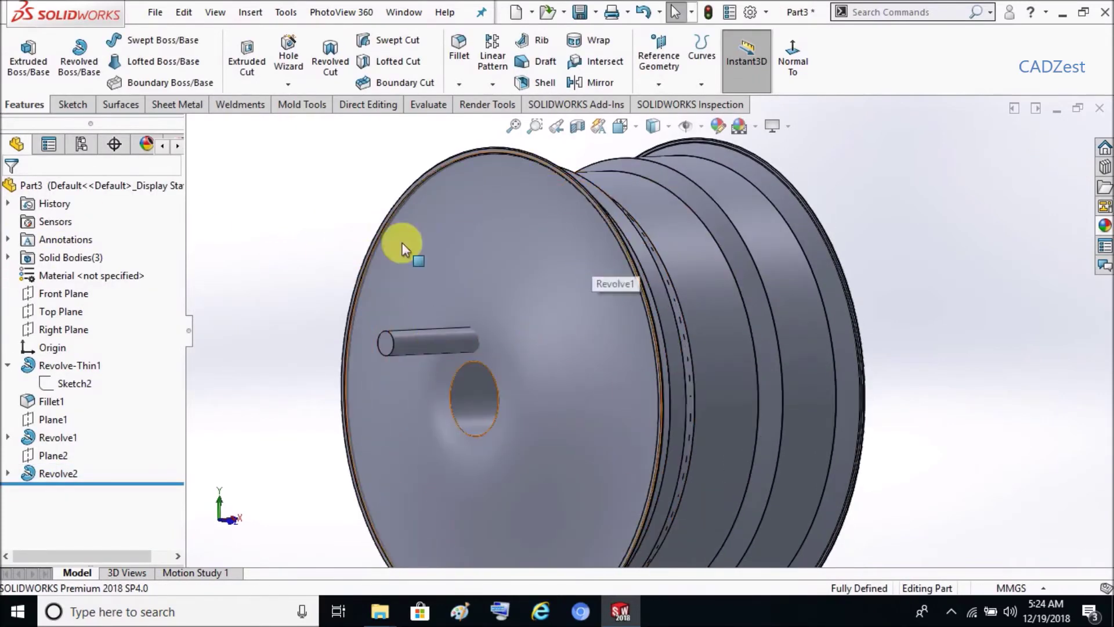
Bring the whole wheel into view and choose Circular Pattern from the pattern dropdown
{"action": "left_click", "coordinate": [920, 17]}
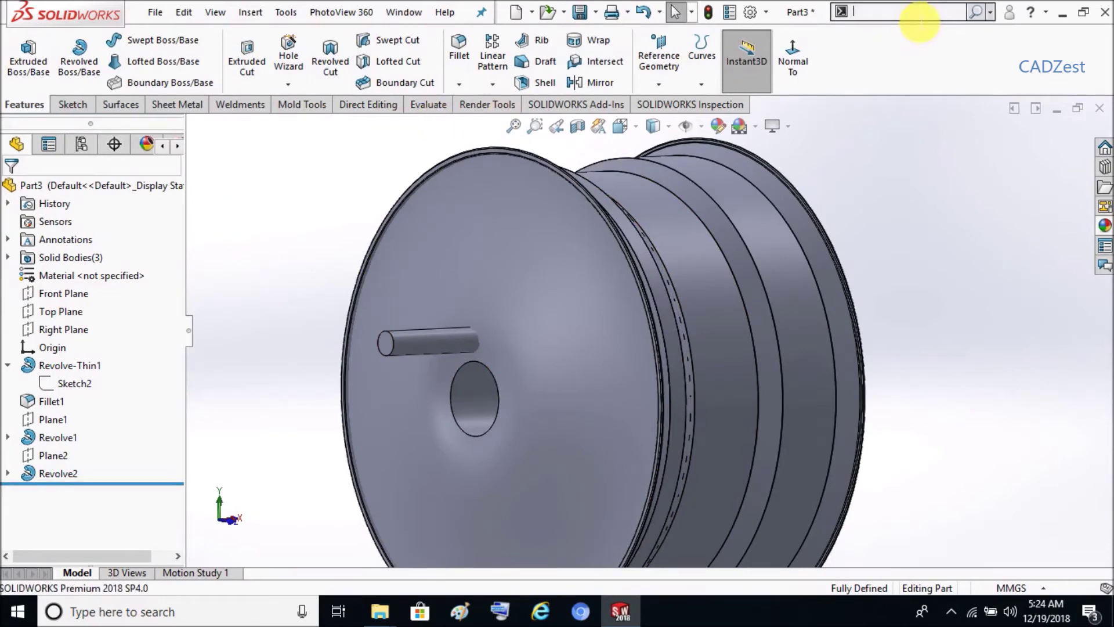
{"action": "scroll", "coordinate": [638, 378], "scroll_direction": "up", "scroll_amount": 3}
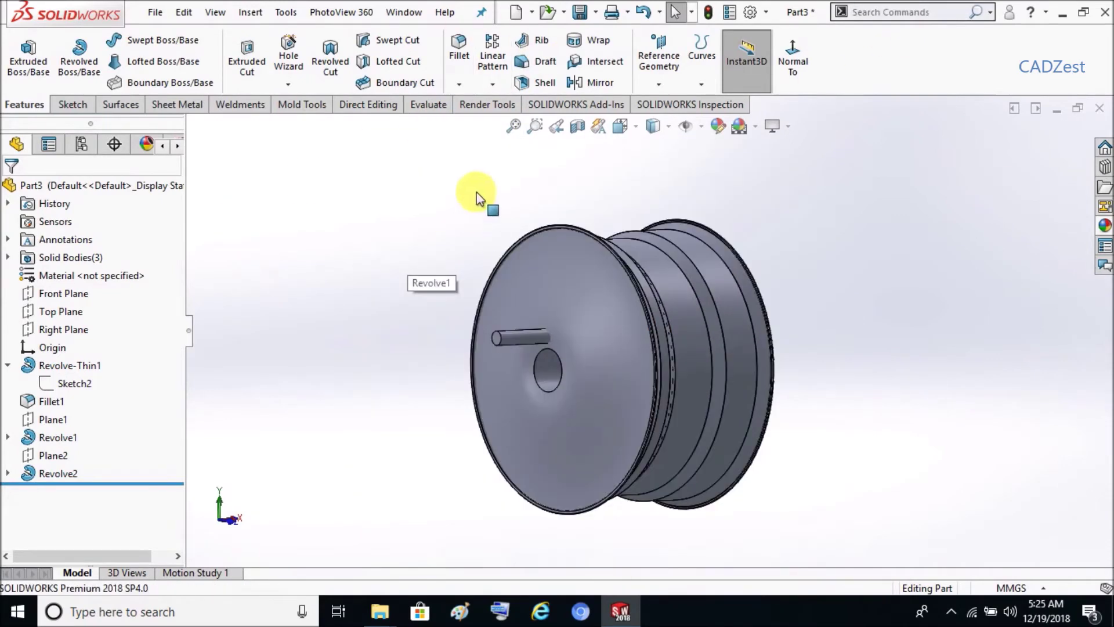
{"action": "left_click", "coordinate": [497, 87]}
{"action": "left_click", "coordinate": [525, 123]}
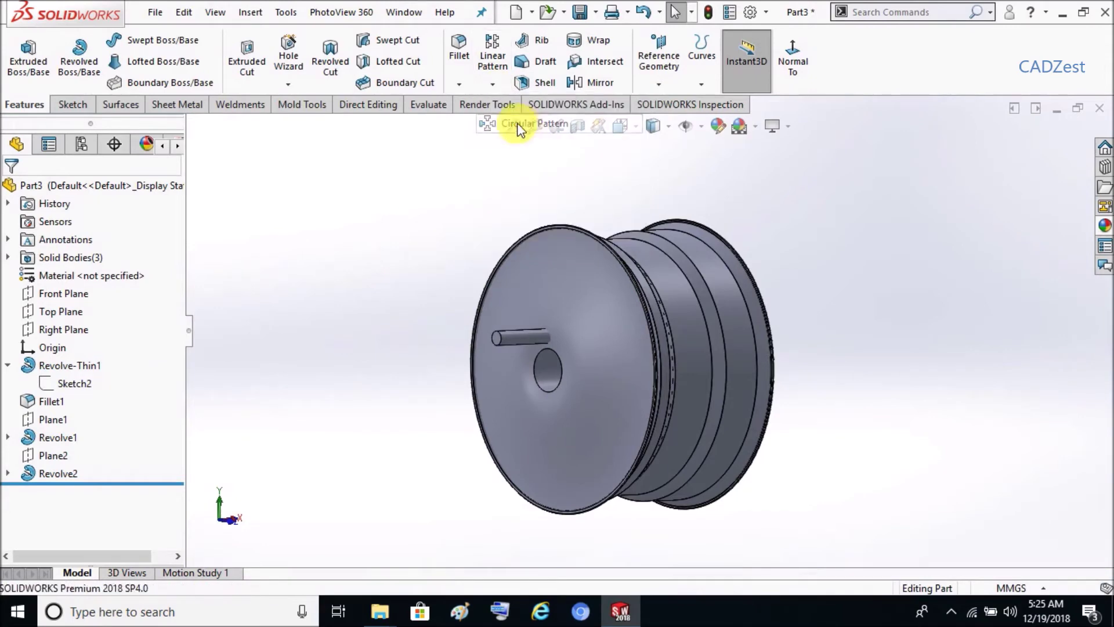
Set the circular pattern to 5 instances around the centre hole face axis
{"action": "left_click", "coordinate": [528, 370]}
{"action": "type", "text": "5"}
{"action": "key", "text": "Return"}
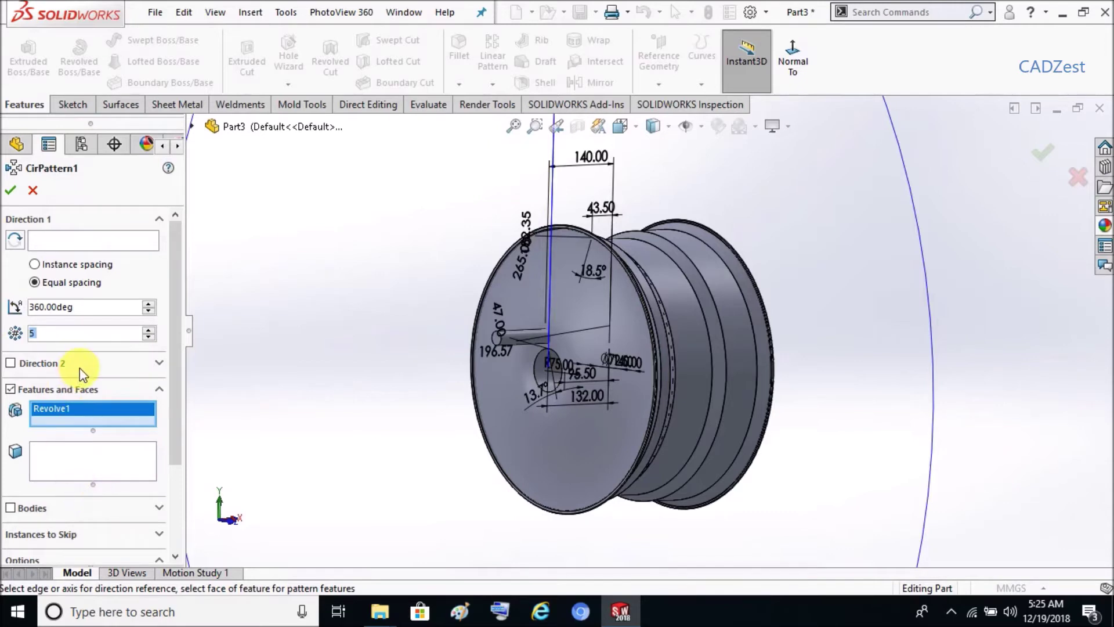
{"action": "right_click", "coordinate": [50, 410]}
{"action": "left_click", "coordinate": [118, 420]}
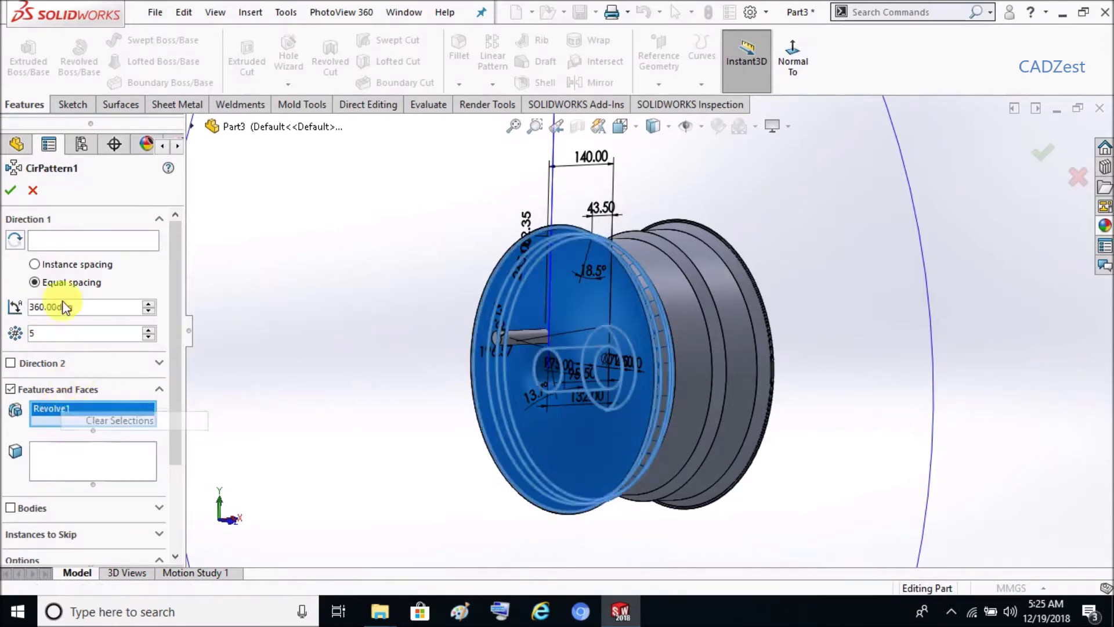
{"action": "left_click", "coordinate": [534, 375]}
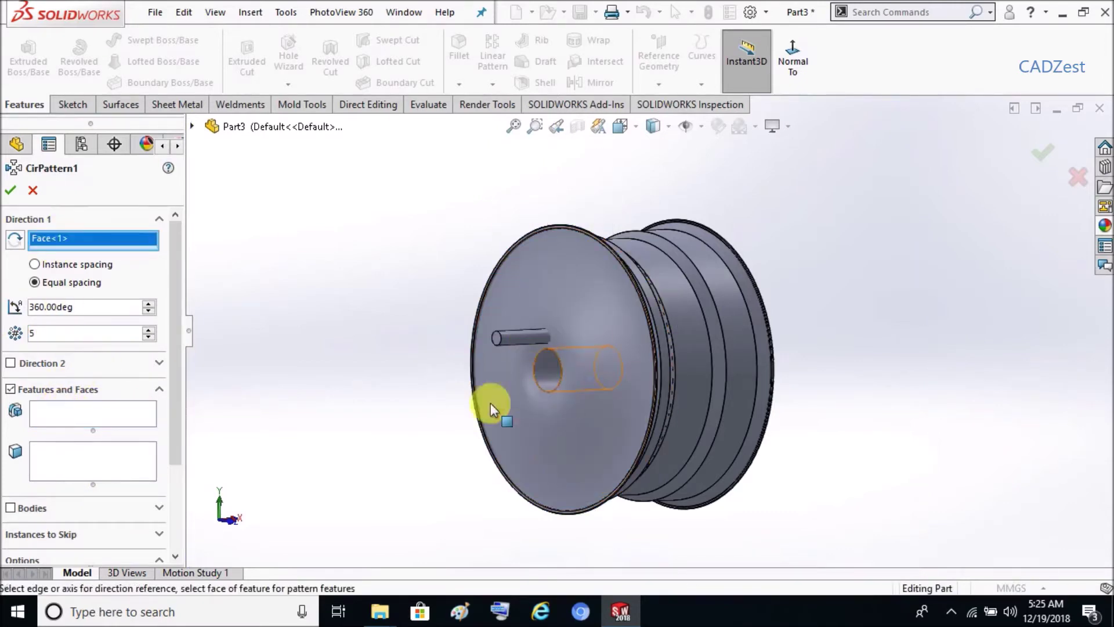
Pattern the pin as a body rather than a feature, creating CirPattern1
{"action": "left_click", "coordinate": [75, 419]}
{"action": "left_click", "coordinate": [514, 335]}
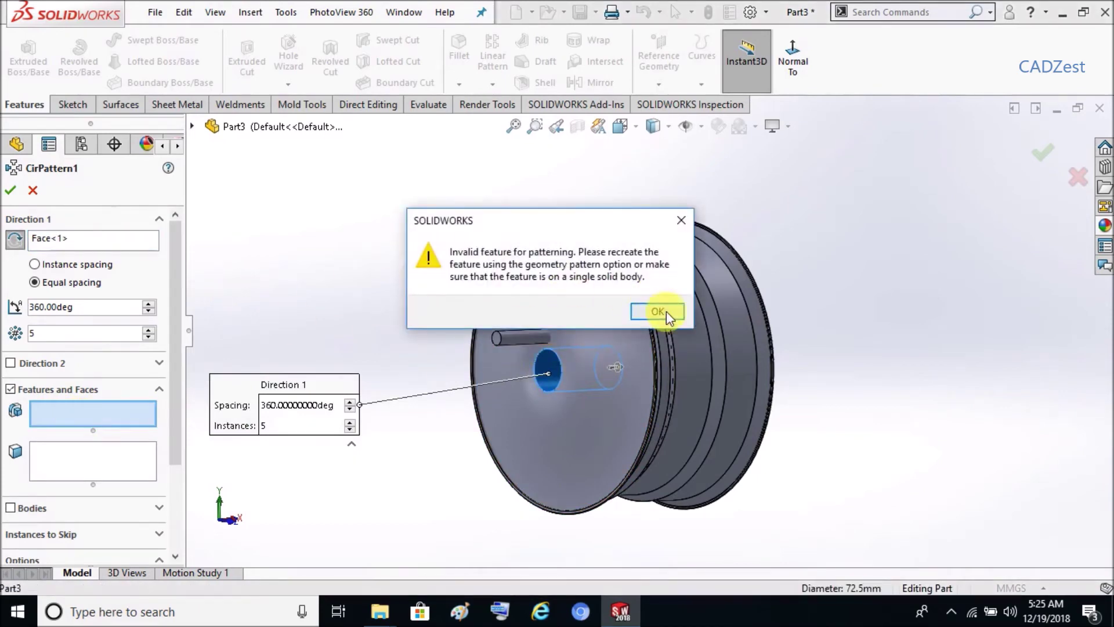
{"action": "left_click", "coordinate": [667, 315]}
{"action": "left_click", "coordinate": [510, 339]}
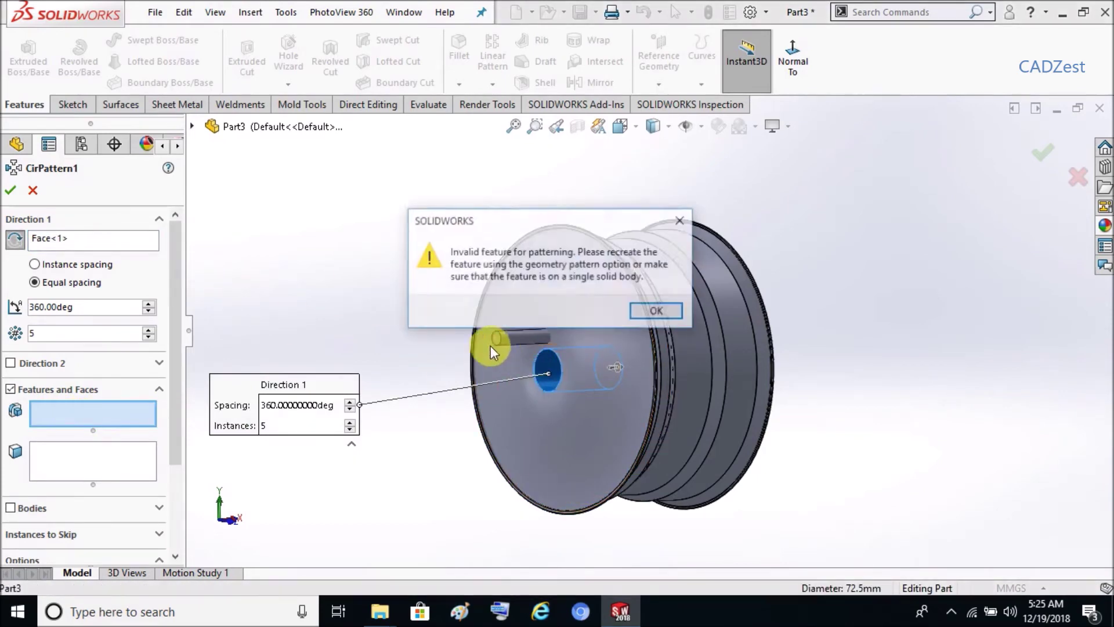
{"action": "left_click", "coordinate": [655, 311]}
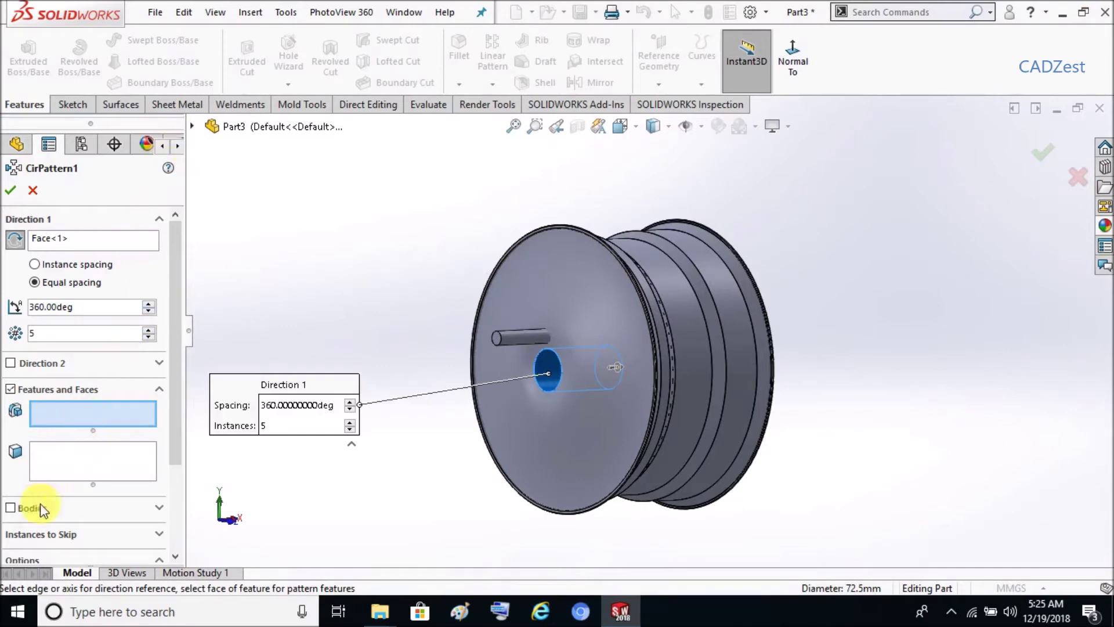
{"action": "left_click", "coordinate": [10, 508]}
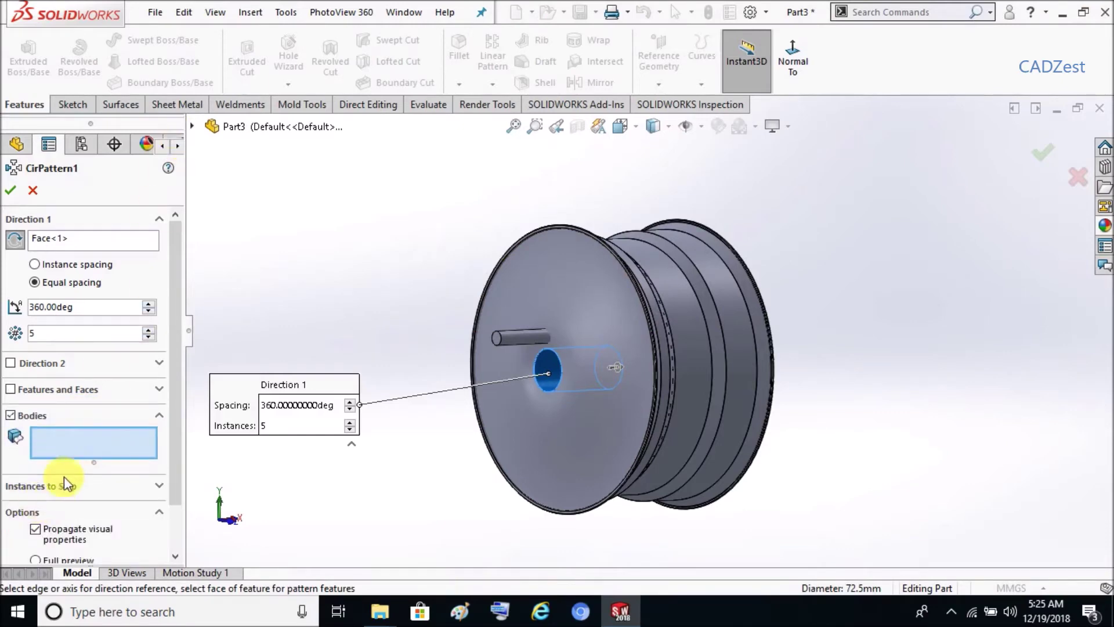
{"action": "left_click", "coordinate": [518, 337]}
{"action": "left_click", "coordinate": [11, 189]}
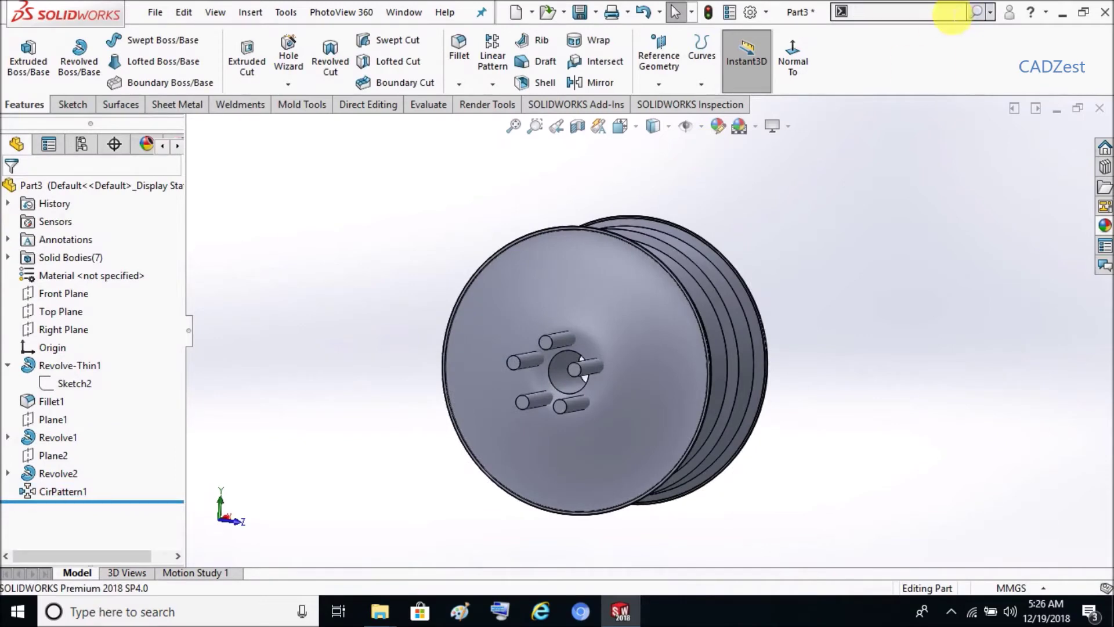
{"action": "left_click", "coordinate": [945, 7]}
{"action": "type", "text": "s"}
Start Combine via the 'comb' search and choose the wheel as main body
{"action": "key", "text": "BackSpace"}
{"action": "type", "text": "comb"}
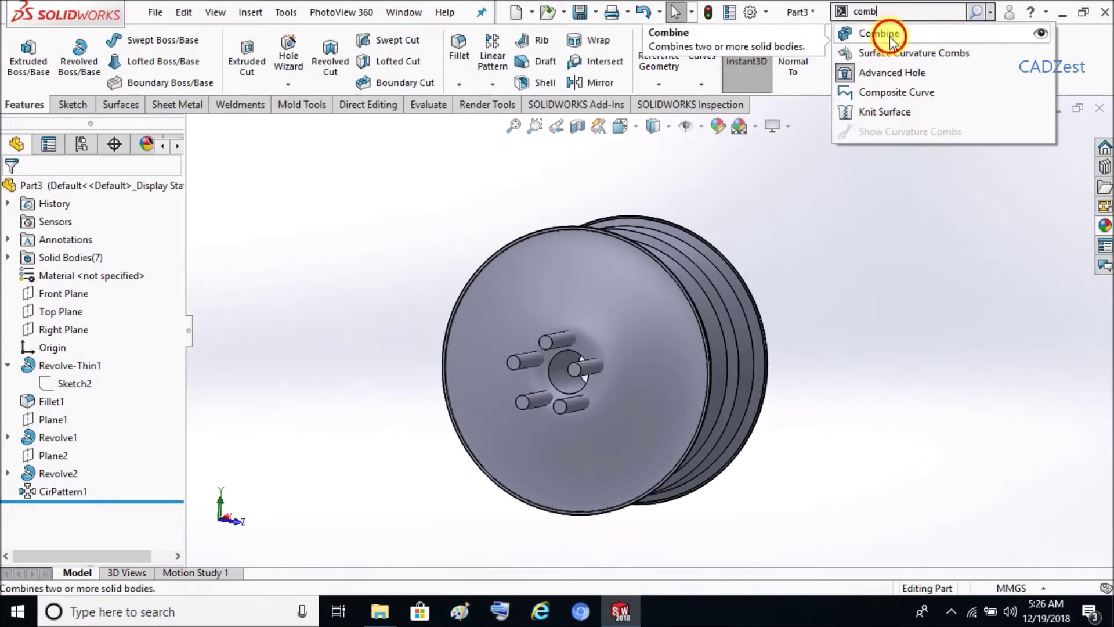
{"action": "left_click", "coordinate": [890, 35]}
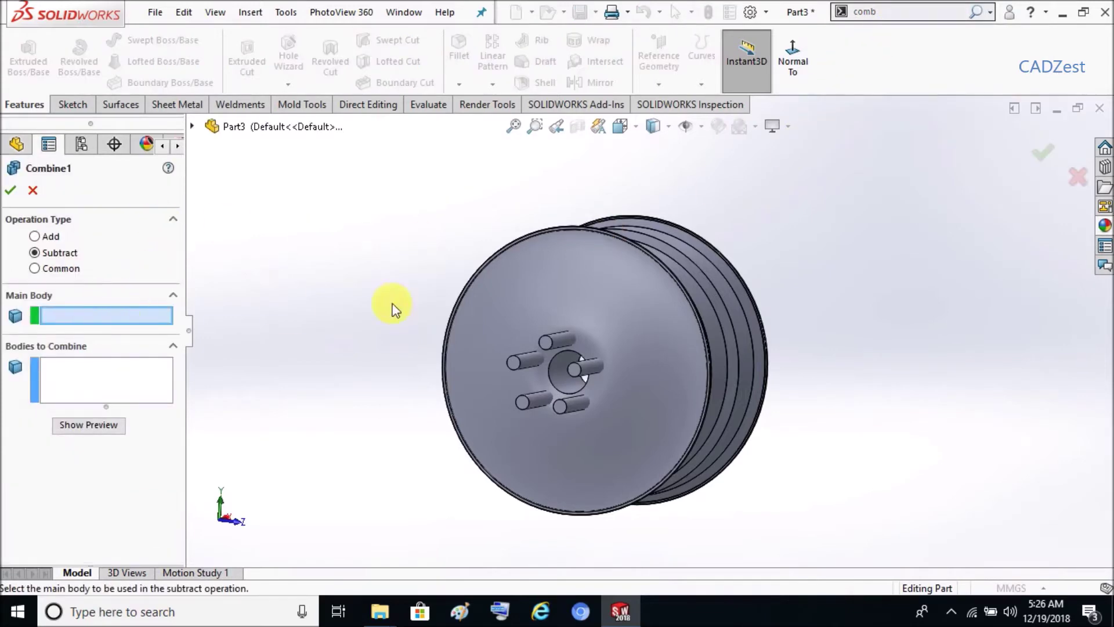
{"action": "left_click", "coordinate": [572, 297]}
Subtract all five pins from the wheel, preview, and confirm Combine1
{"action": "left_click", "coordinate": [531, 363]}
{"action": "left_click", "coordinate": [554, 343]}
{"action": "left_click", "coordinate": [590, 370]}
{"action": "left_click", "coordinate": [577, 401]}
{"action": "left_click", "coordinate": [533, 399]}
{"action": "left_click", "coordinate": [72, 454]}
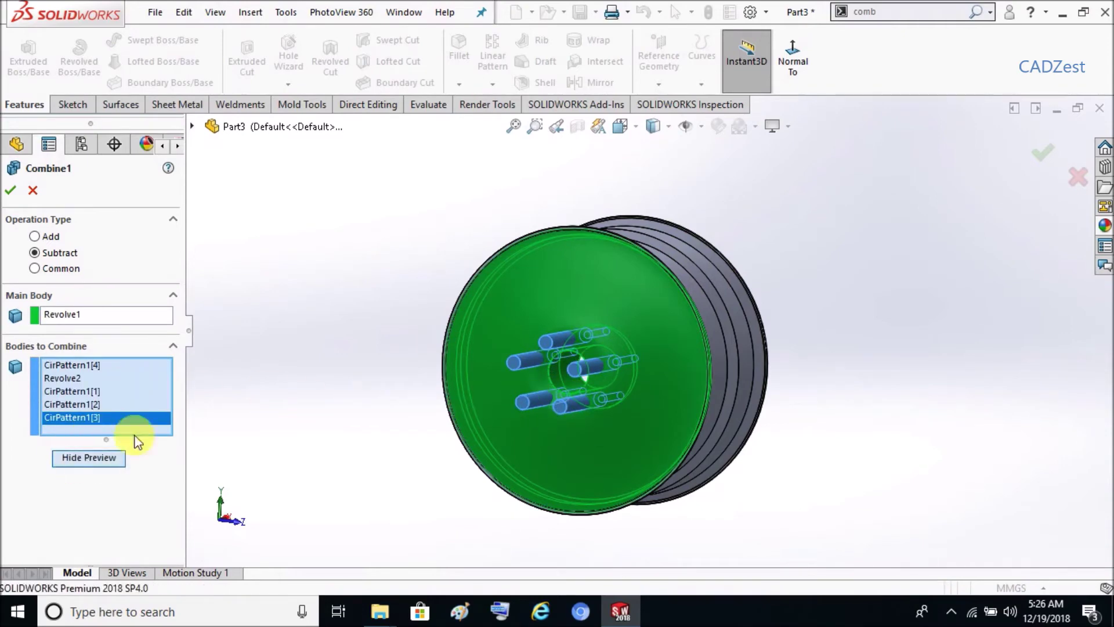
{"action": "key", "text": "Return"}
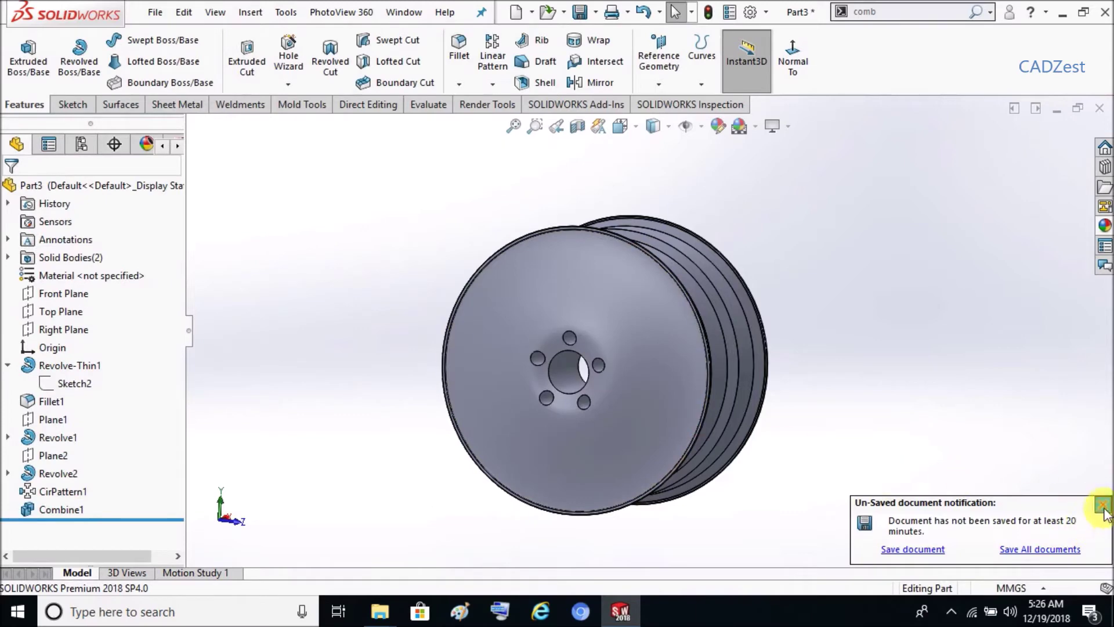
{"action": "left_click", "coordinate": [1103, 507]}
Orbit the wheel to inspect it from oblique and side-on angles
{"action": "scroll", "coordinate": [853, 405], "scroll_direction": "down", "scroll_amount": 3}
{"action": "middle_click_drag", "start_coordinate": [853, 405], "coordinate": [843, 414]}
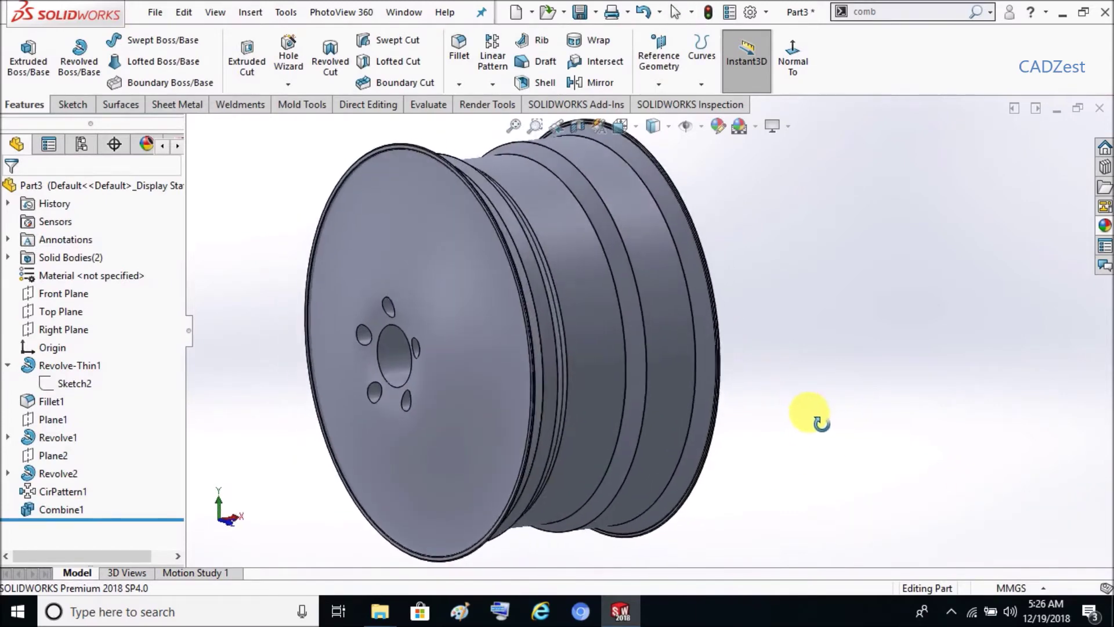
{"action": "scroll", "coordinate": [843, 413], "scroll_direction": "up", "scroll_amount": 3}
{"action": "middle_click_drag", "start_coordinate": [711, 499], "coordinate": [659, 499]}
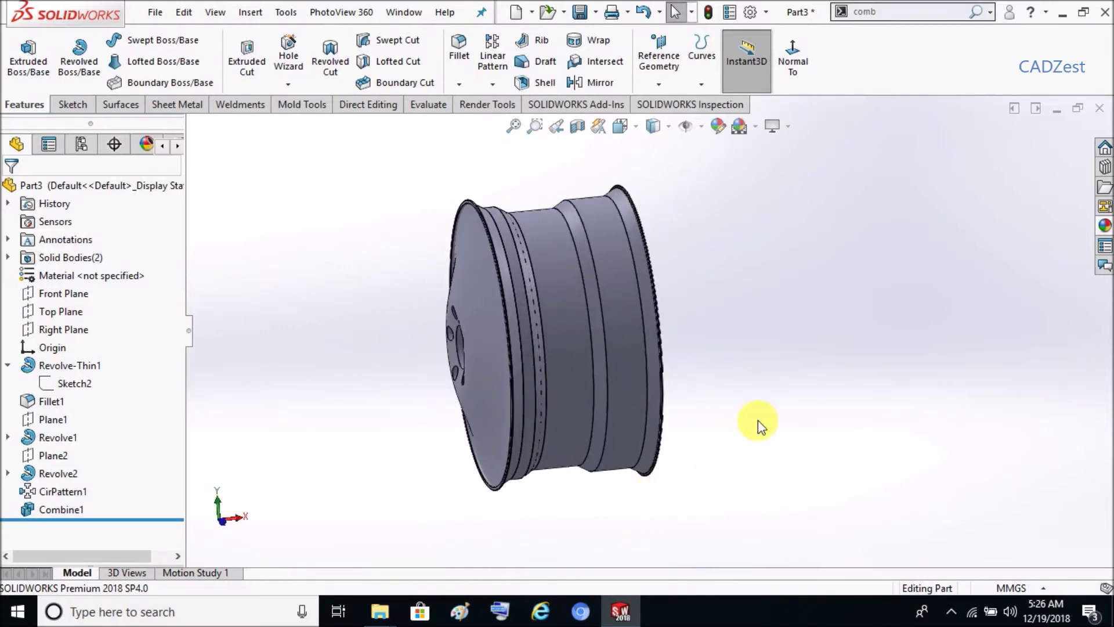
{"action": "left_click", "coordinate": [491, 250]}
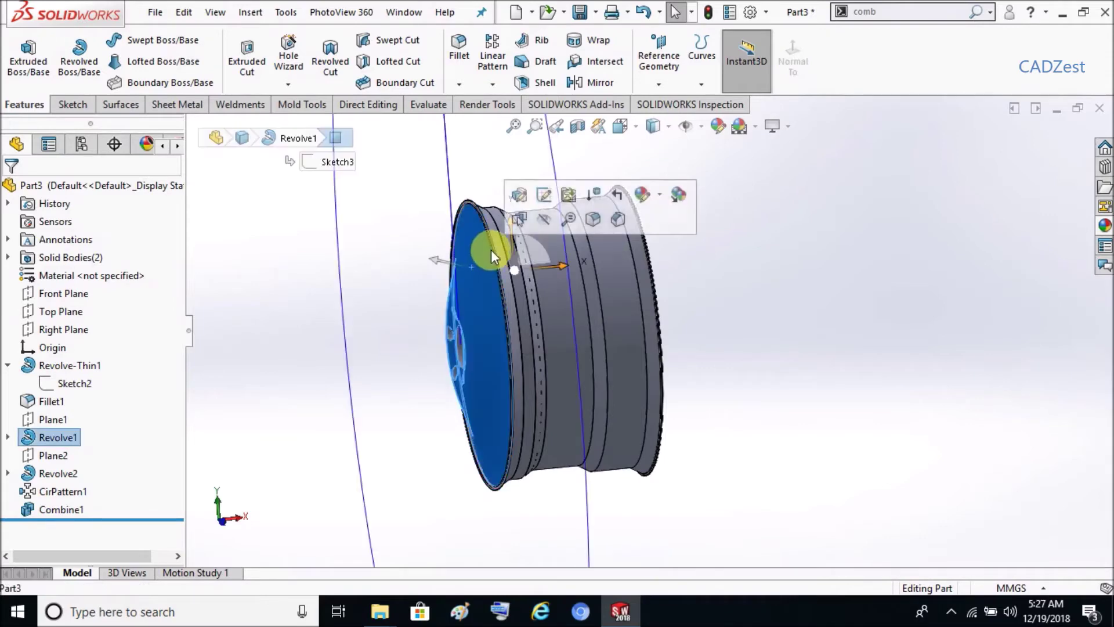
{"action": "scroll", "coordinate": [491, 250], "scroll_direction": "down", "scroll_amount": 5}
{"action": "mouse_move", "coordinate": [535, 126]}
{"action": "middle_mouse_down"}
{"action": "mouse_move", "coordinate": [531, 168]}
{"action": "mouse_move", "coordinate": [588, 203]}
{"action": "mouse_move", "coordinate": [468, 203]}
{"action": "mouse_move", "coordinate": [505, 199]}
{"action": "middle_mouse_up"}
{"action": "key", "text": "Escape"}
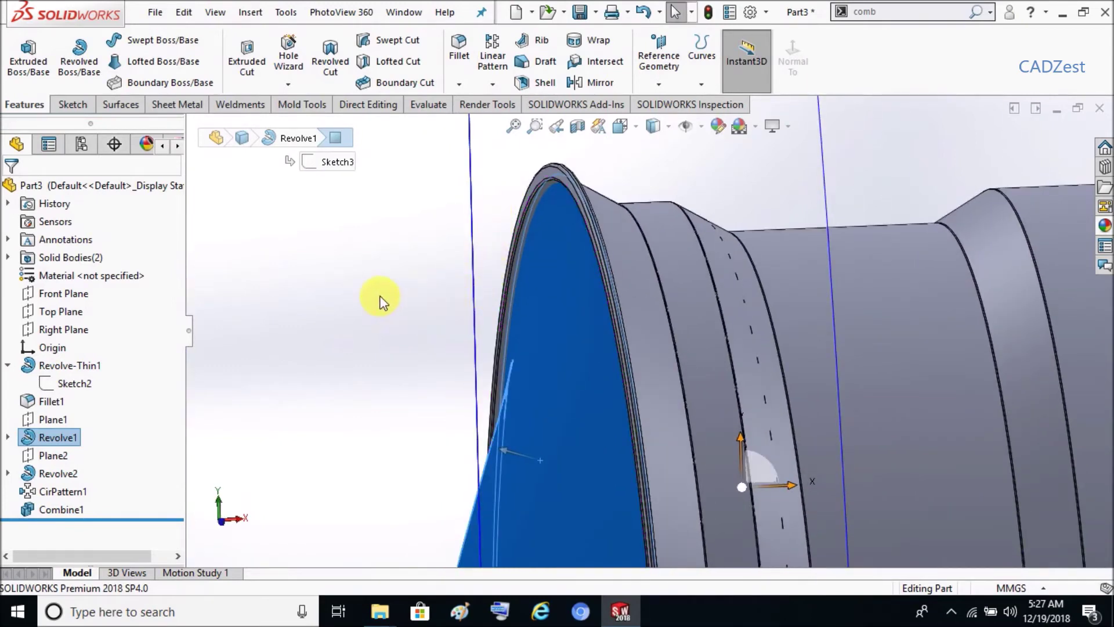
{"action": "key", "text": "Escape"}
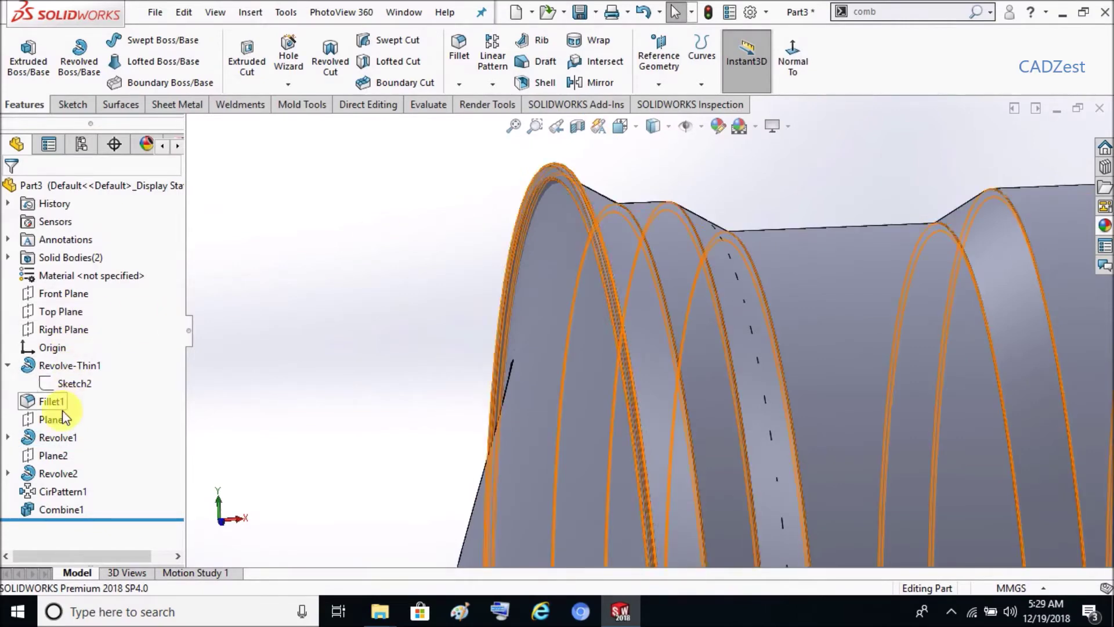
Expand Revolve1 and edit Sketch3, viewed normal to its plane
{"action": "right_click", "coordinate": [52, 441]}
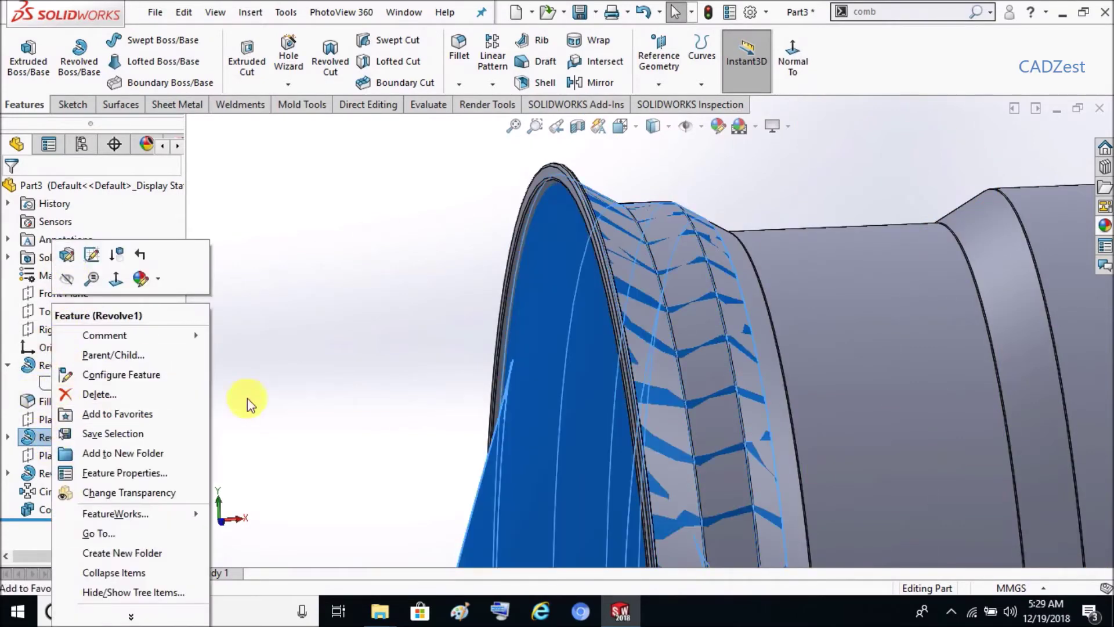
{"action": "left_click", "coordinate": [279, 383]}
{"action": "left_click", "coordinate": [7, 437]}
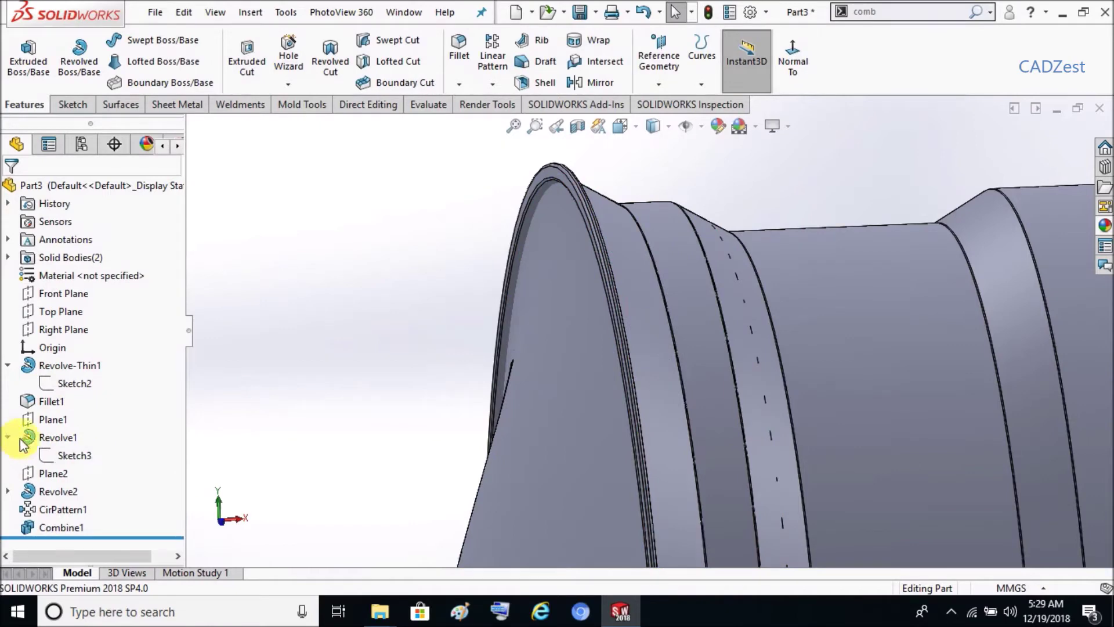
{"action": "right_click", "coordinate": [74, 455]}
{"action": "left_click", "coordinate": [87, 330]}
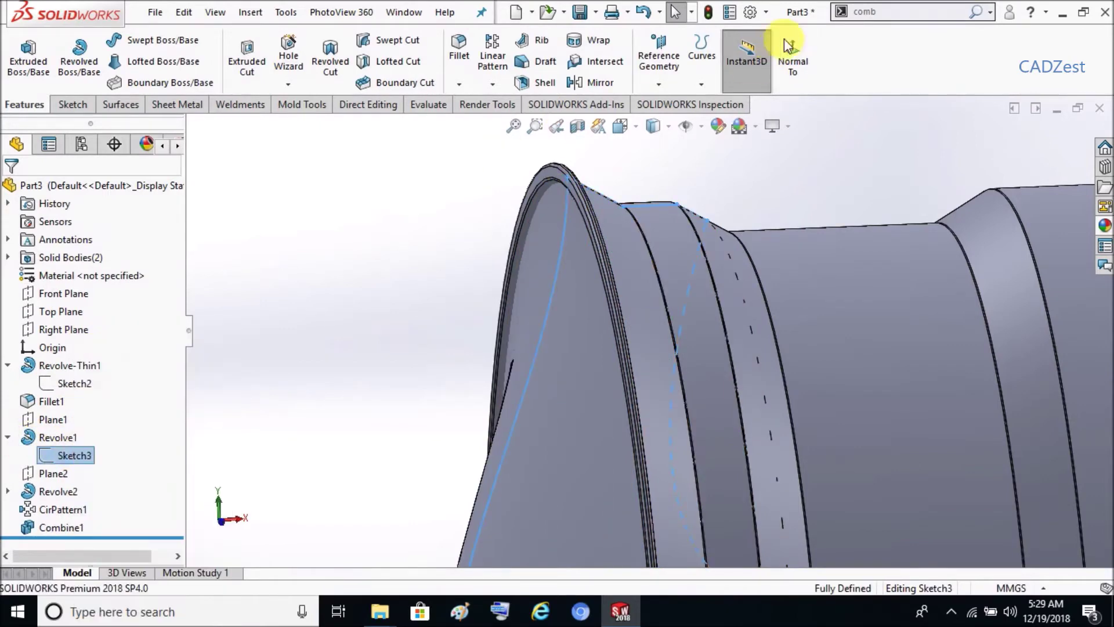
{"action": "left_click", "coordinate": [733, 70]}
Zoom around Sketch3's rim profile and activate the Line tool
{"action": "scroll", "coordinate": [638, 217], "scroll_direction": "down", "scroll_amount": 2}
{"action": "scroll", "coordinate": [664, 260], "scroll_direction": "down", "scroll_amount": 2}
{"action": "scroll", "coordinate": [642, 277], "scroll_direction": "down", "scroll_amount": 2}
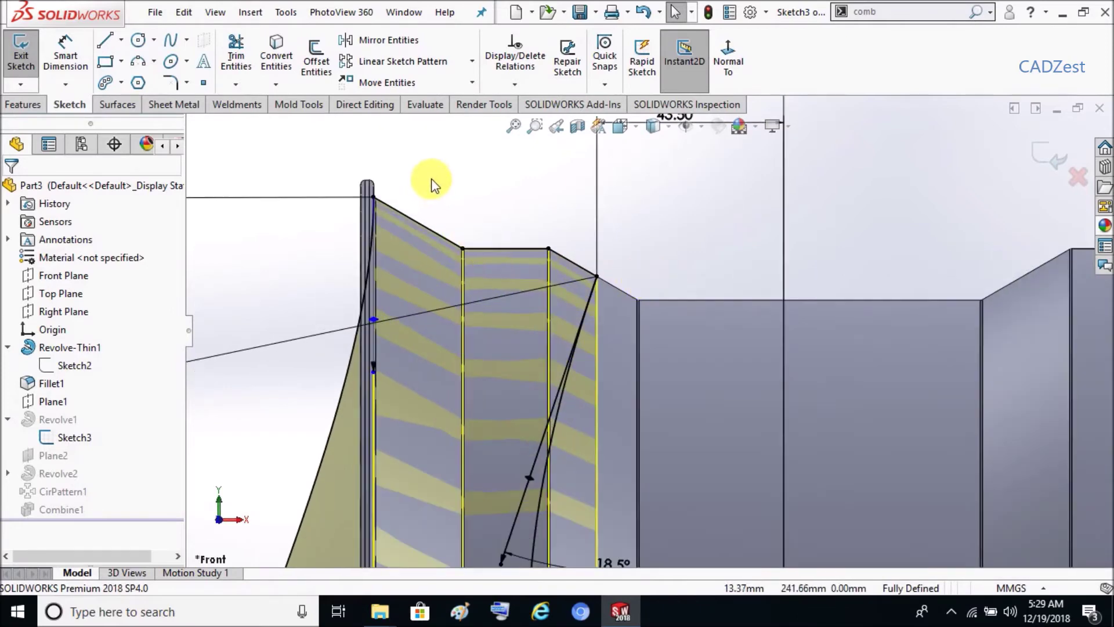
{"action": "scroll", "coordinate": [459, 186], "scroll_direction": "down", "scroll_amount": 1}
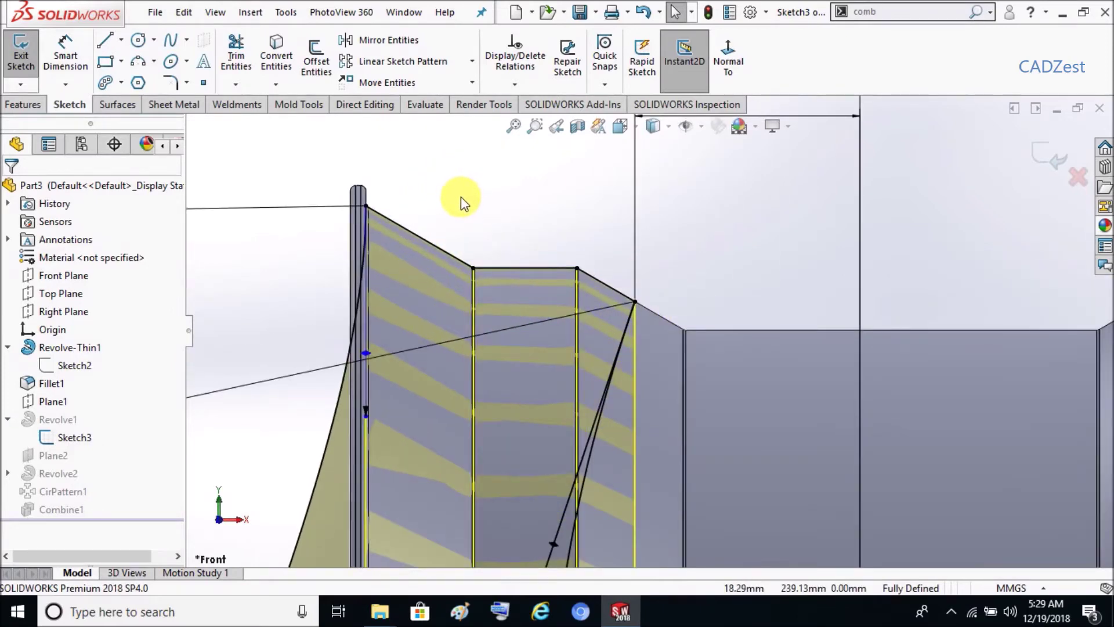
{"action": "scroll", "coordinate": [461, 196], "scroll_direction": "up", "scroll_amount": 2}
{"action": "scroll", "coordinate": [510, 218], "scroll_direction": "up", "scroll_amount": 1}
{"action": "scroll", "coordinate": [570, 259], "scroll_direction": "up", "scroll_amount": 1}
{"action": "scroll", "coordinate": [603, 289], "scroll_direction": "up", "scroll_amount": 1}
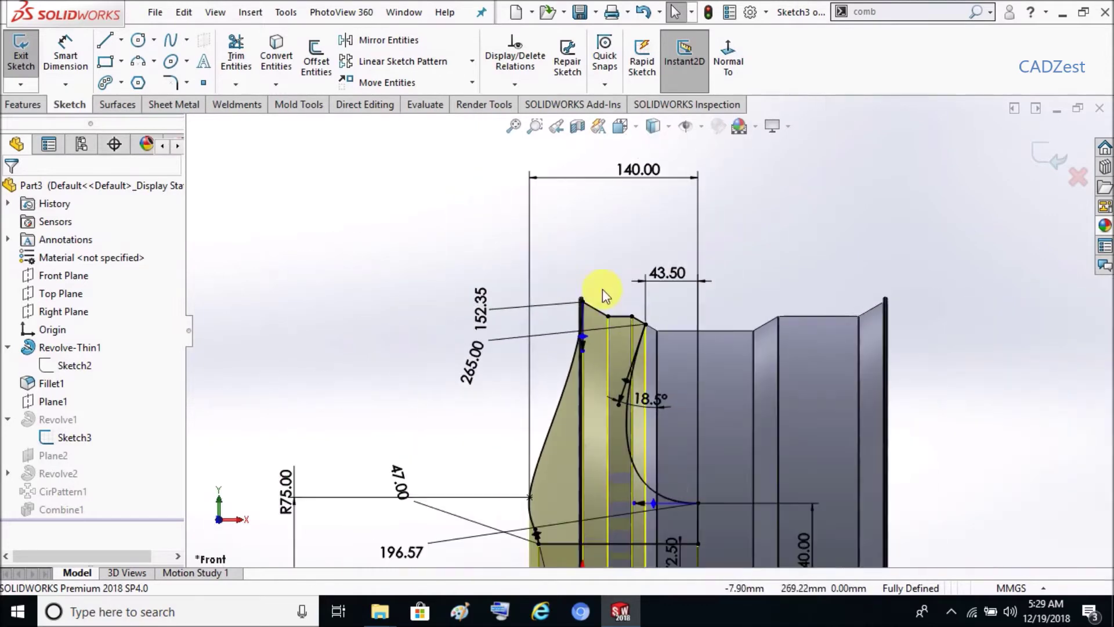
{"action": "scroll", "coordinate": [629, 522], "scroll_direction": "down", "scroll_amount": 1}
{"action": "scroll", "coordinate": [622, 486], "scroll_direction": "down", "scroll_amount": 1}
{"action": "scroll", "coordinate": [609, 456], "scroll_direction": "down", "scroll_amount": 1}
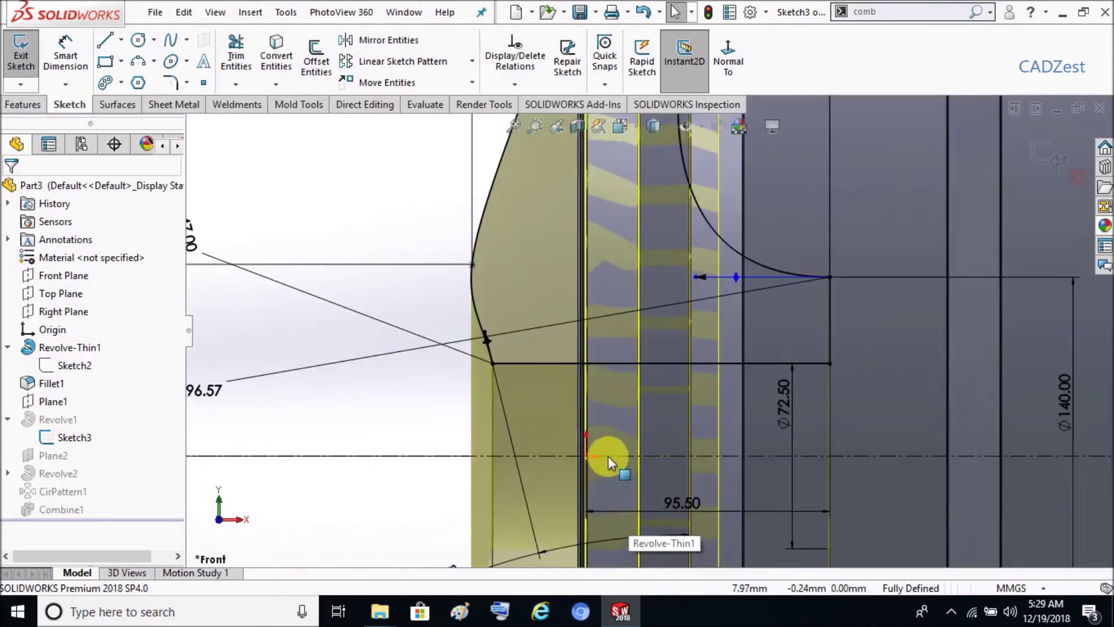
{"action": "scroll", "coordinate": [602, 443], "scroll_direction": "down", "scroll_amount": 1}
{"action": "scroll", "coordinate": [600, 437], "scroll_direction": "down", "scroll_amount": 1}
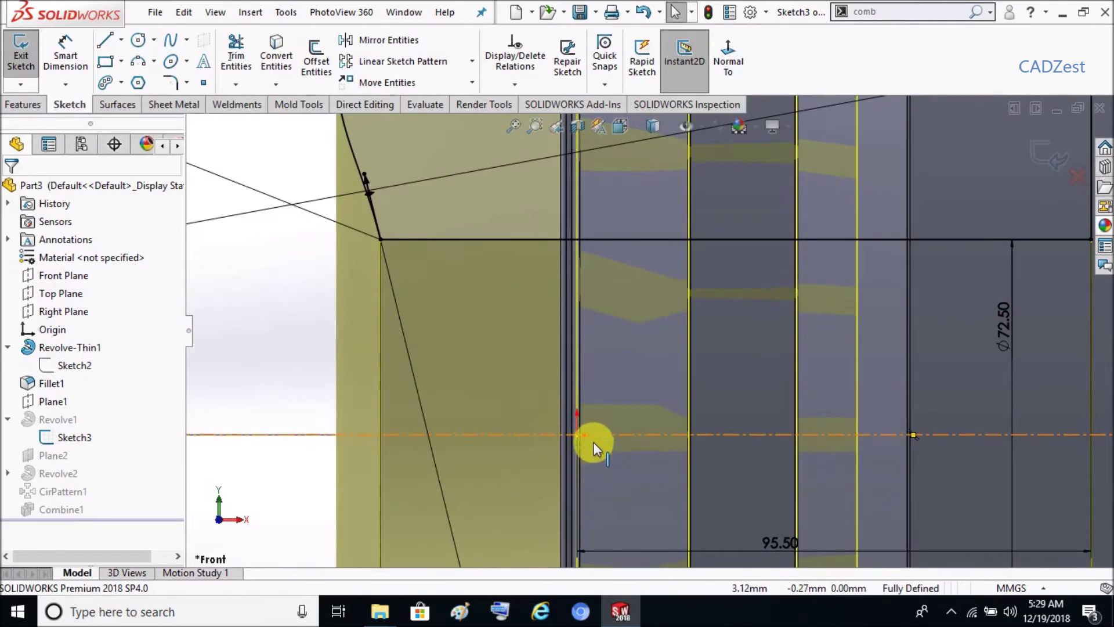
{"action": "scroll", "coordinate": [593, 441], "scroll_direction": "up", "scroll_amount": 2}
{"action": "scroll", "coordinate": [595, 441], "scroll_direction": "up", "scroll_amount": 2}
{"action": "scroll", "coordinate": [640, 409], "scroll_direction": "up", "scroll_amount": 1}
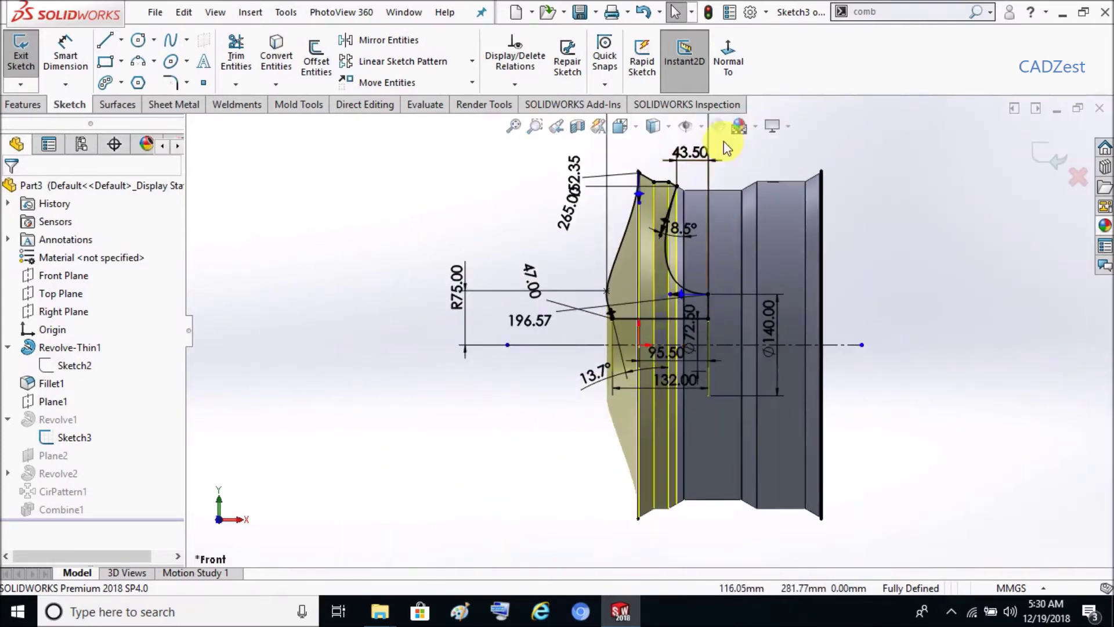
{"action": "scroll", "coordinate": [682, 231], "scroll_direction": "down", "scroll_amount": 2}
{"action": "scroll", "coordinate": [682, 231], "scroll_direction": "down", "scroll_amount": 1}
{"action": "scroll", "coordinate": [682, 231], "scroll_direction": "down", "scroll_amount": 2}
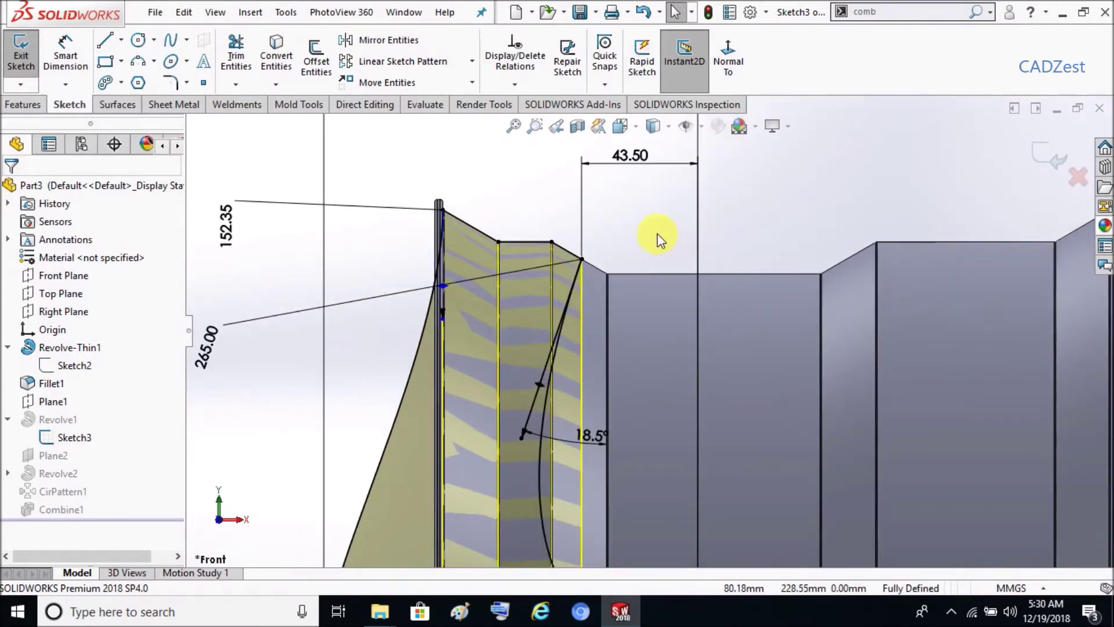
{"action": "scroll", "coordinate": [659, 238], "scroll_direction": "down", "scroll_amount": 1}
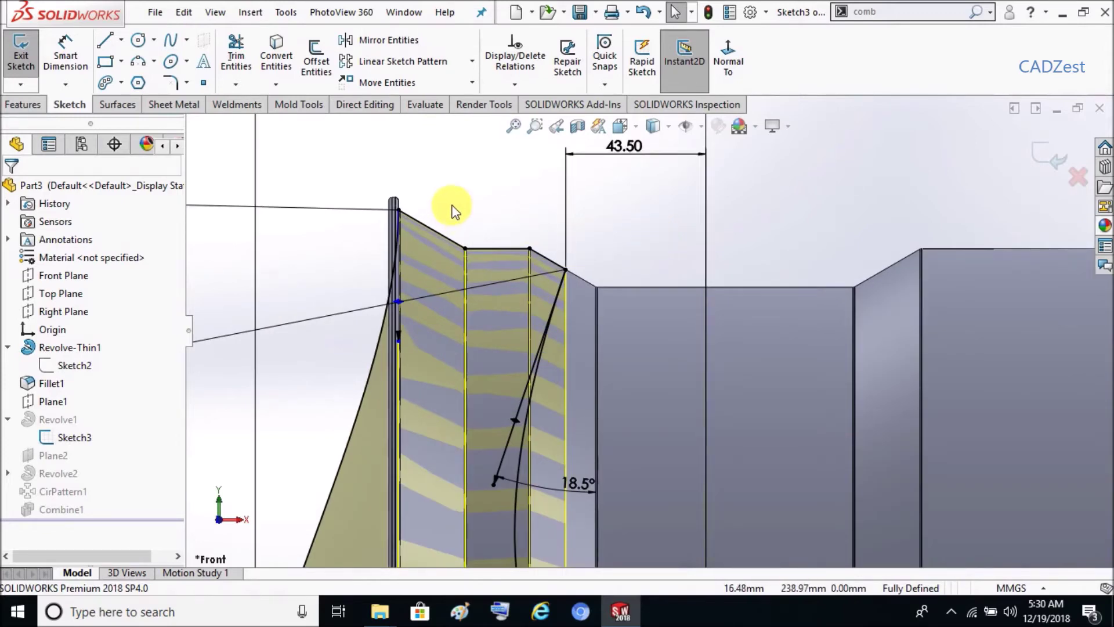
{"action": "scroll", "coordinate": [450, 210], "scroll_direction": "up", "scroll_amount": 2}
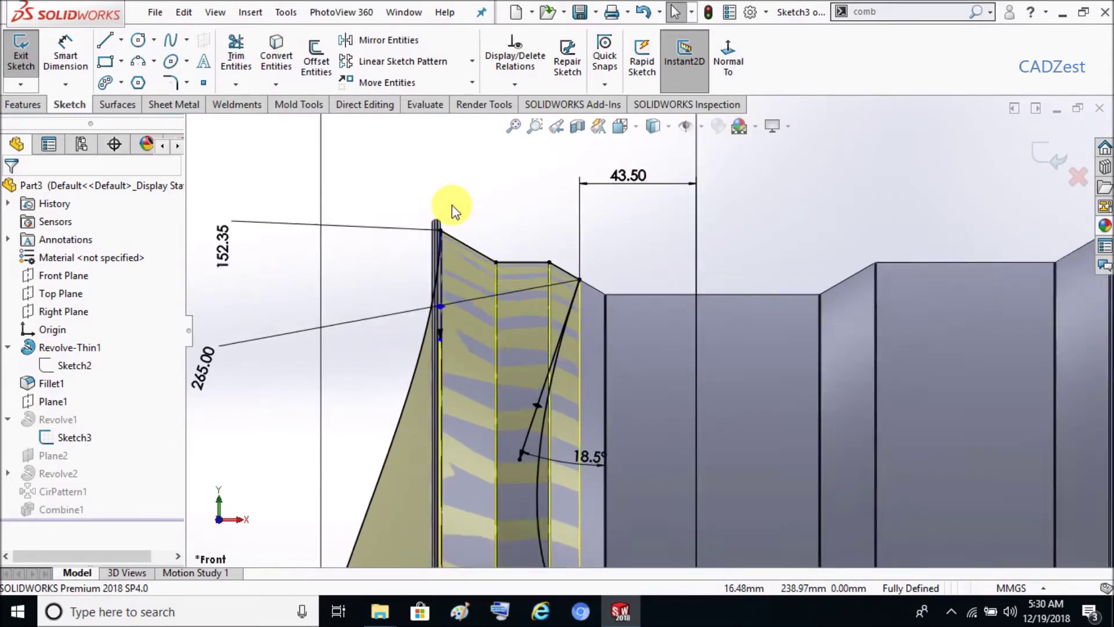
{"action": "left_click", "coordinate": [105, 40]}
{"action": "scroll", "coordinate": [257, 79], "scroll_direction": "down", "scroll_amount": 2}
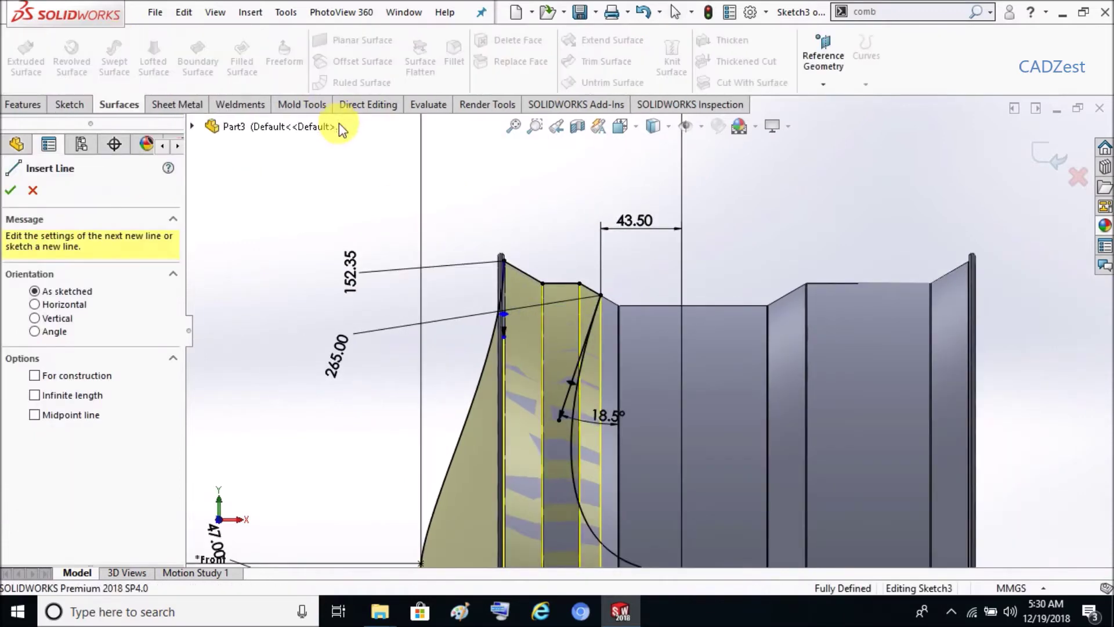
Draw a short vertical line above the left lip, collinear with the lip edge
{"action": "left_click", "coordinate": [498, 186]}
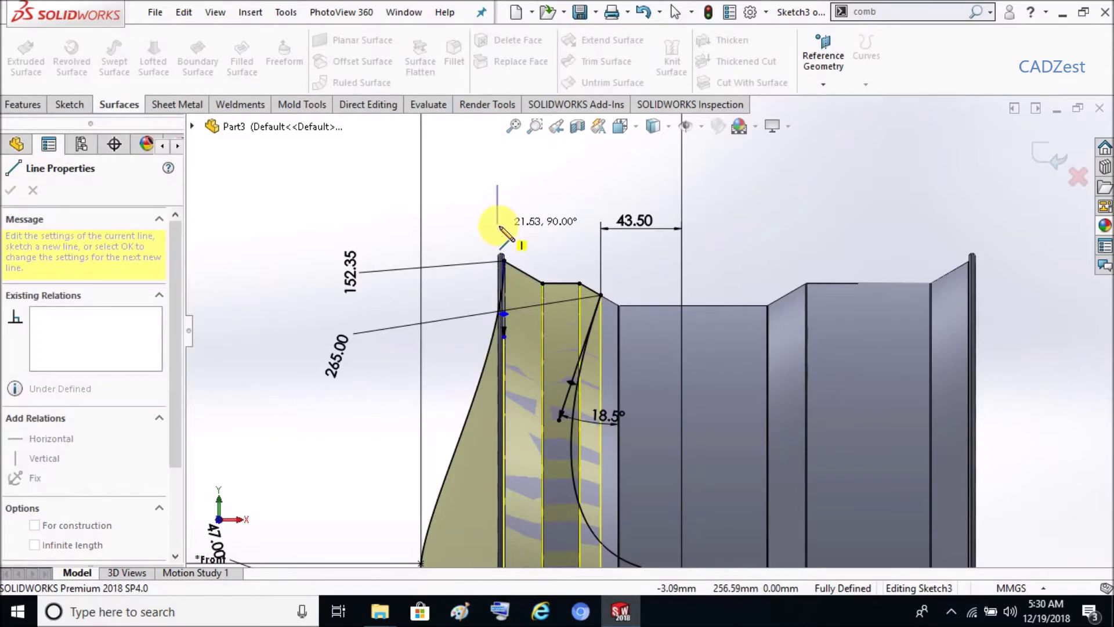
{"action": "left_click", "coordinate": [498, 225]}
{"action": "key", "text": "Escape"}
{"action": "scroll", "coordinate": [510, 221], "scroll_direction": "down", "scroll_amount": 2}
{"action": "scroll", "coordinate": [517, 219], "scroll_direction": "down", "scroll_amount": 2}
{"action": "scroll", "coordinate": [537, 249], "scroll_direction": "down", "scroll_amount": 2}
{"action": "left_click", "coordinate": [513, 220]}
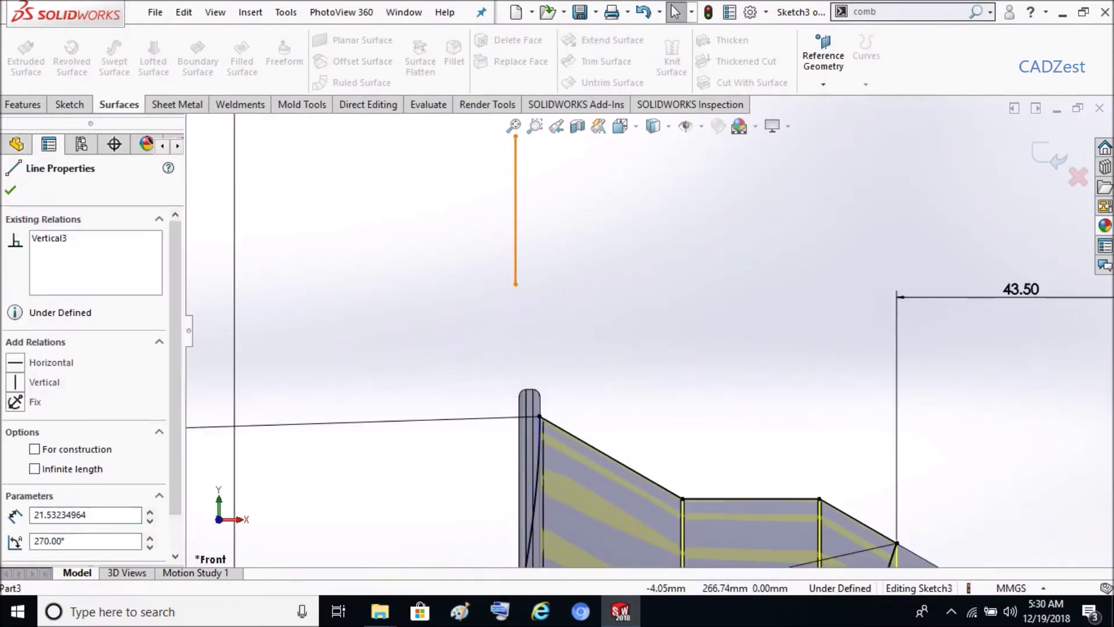
{"action": "left_click", "coordinate": [518, 459], "text": "ctrl"}
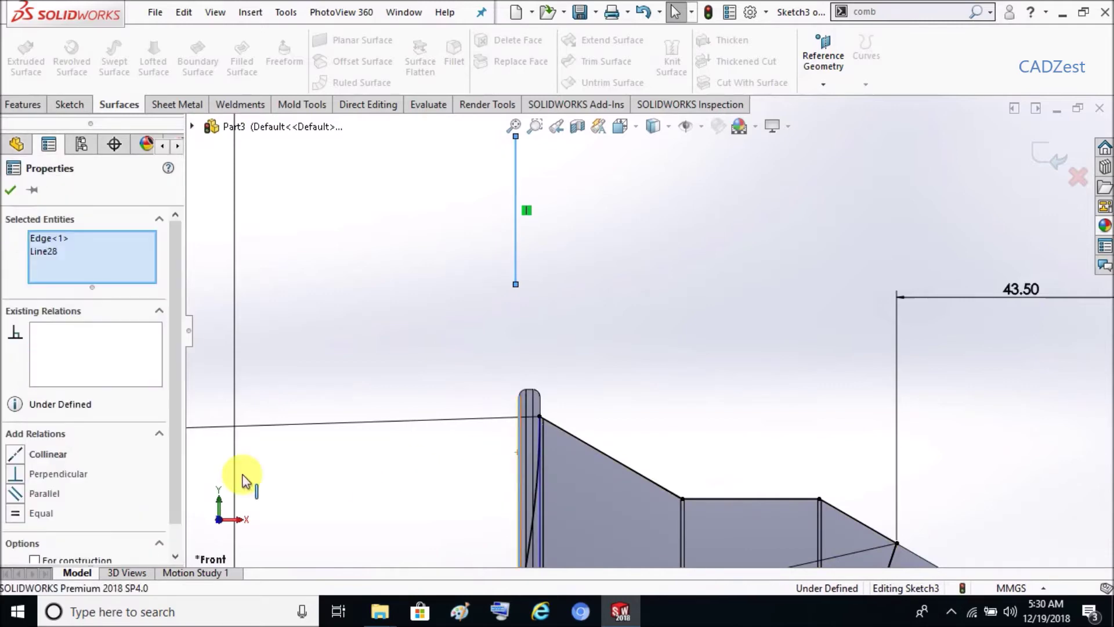
{"action": "left_click", "coordinate": [16, 457]}
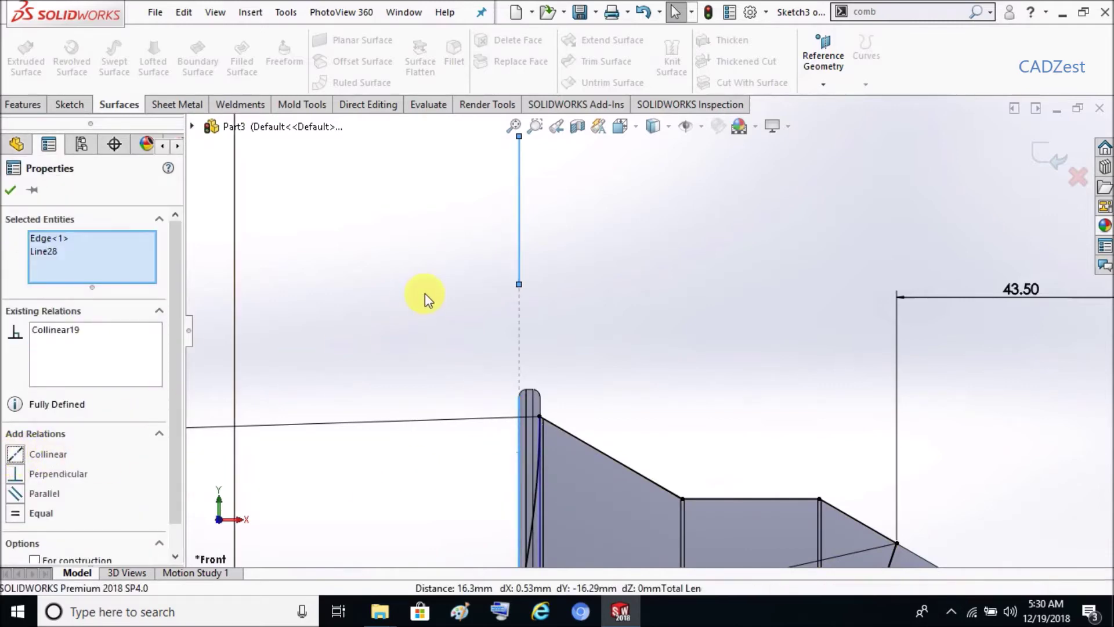
{"action": "left_click", "coordinate": [427, 298]}
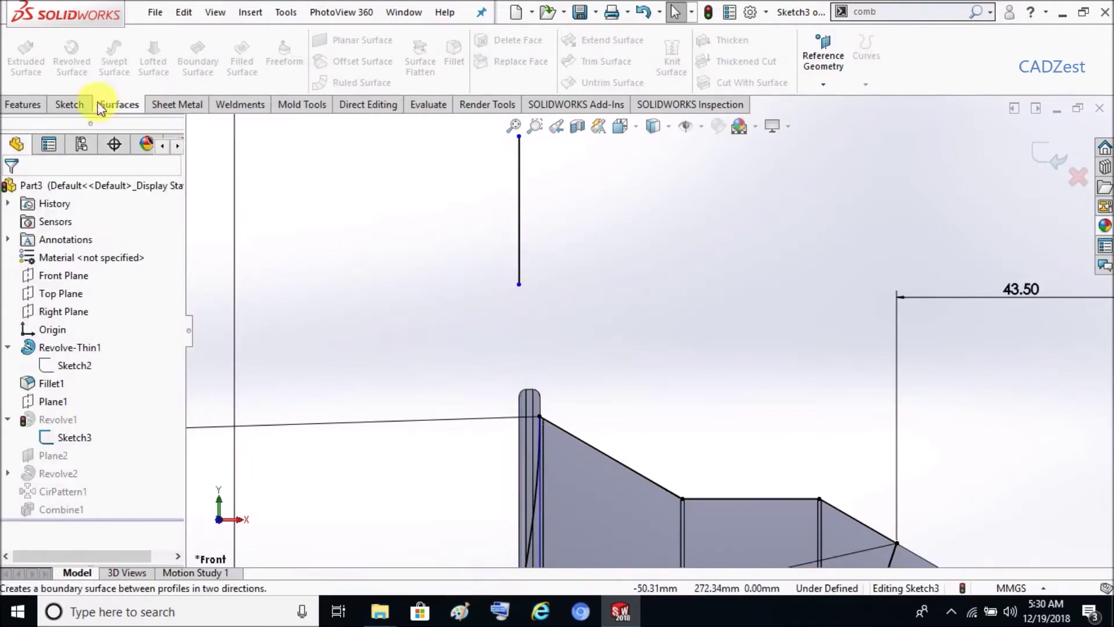
Open Trim Entities in Corner mode, then cancel it
{"action": "left_click", "coordinate": [70, 104]}
{"action": "left_click", "coordinate": [236, 85]}
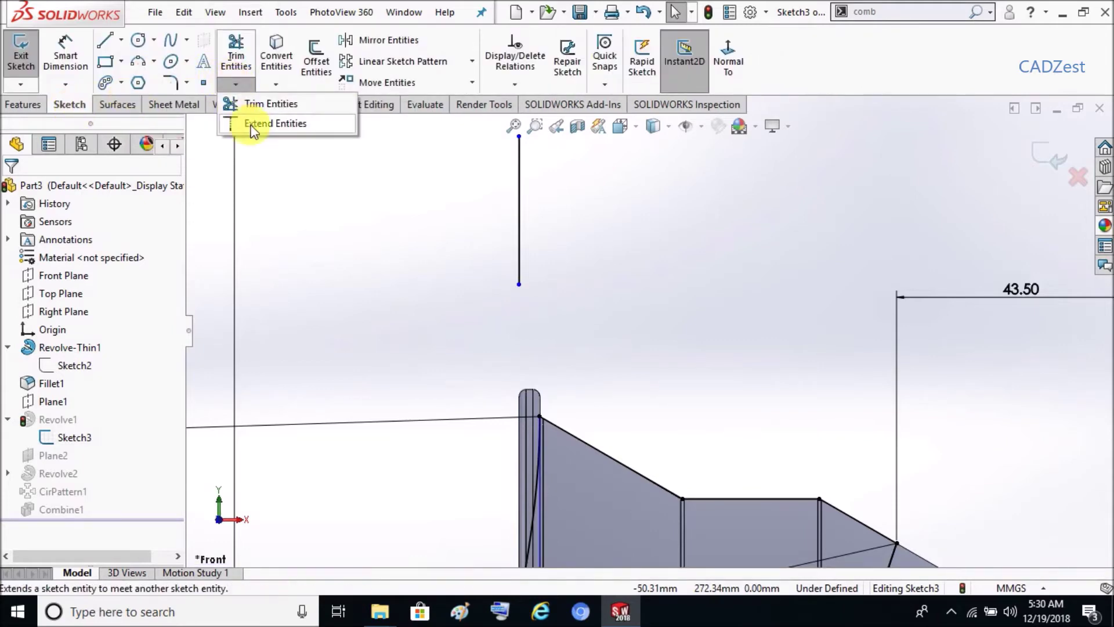
{"action": "left_click", "coordinate": [271, 106]}
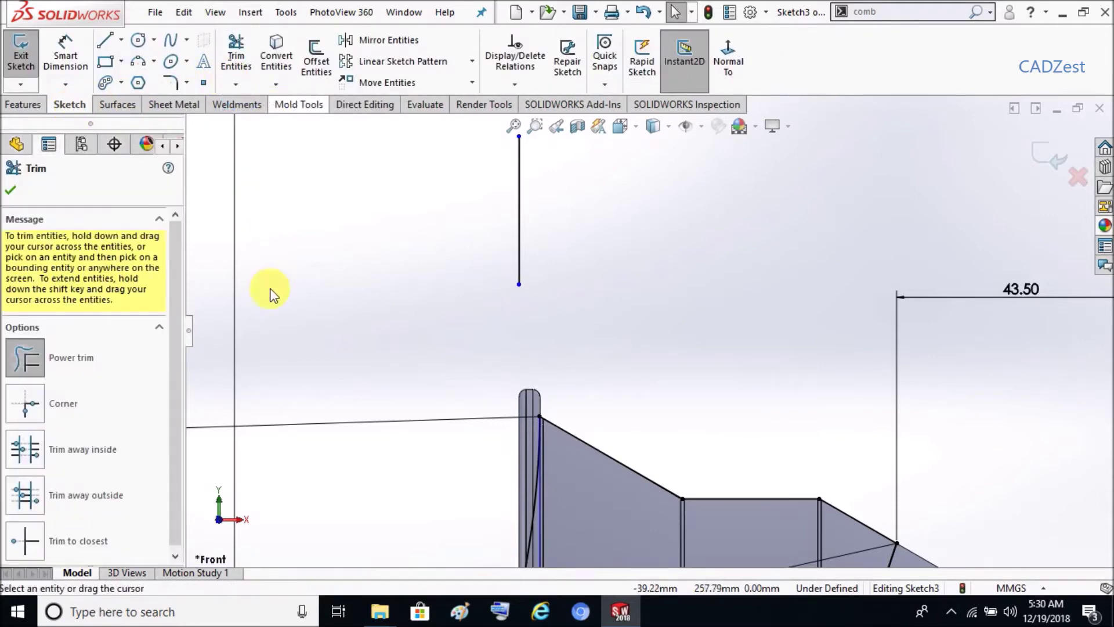
{"action": "left_click", "coordinate": [24, 409]}
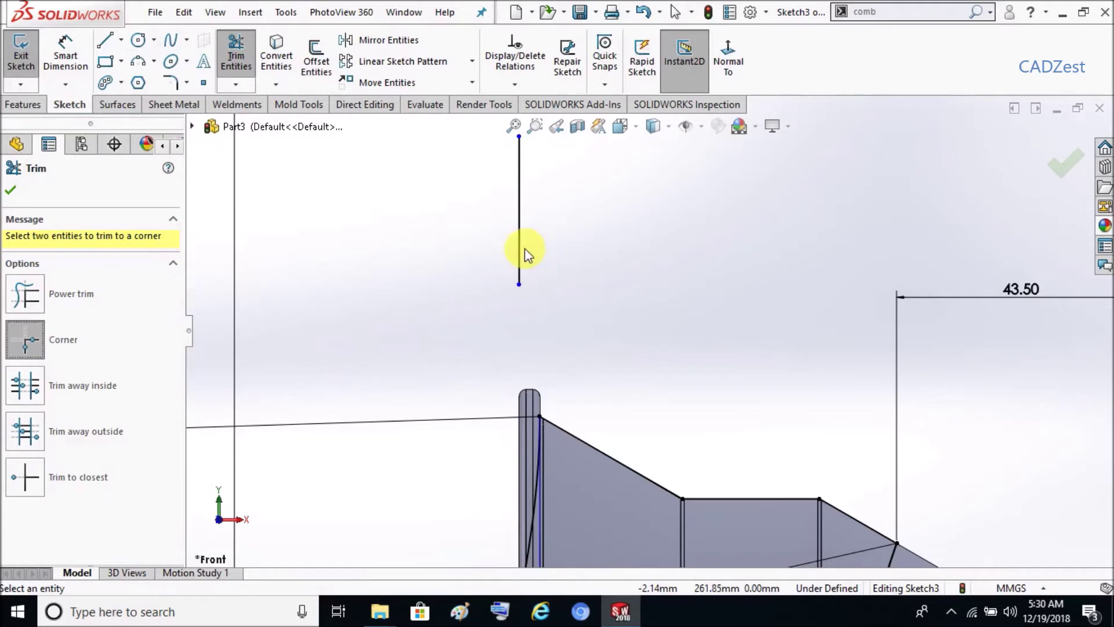
{"action": "key", "text": "Escape"}
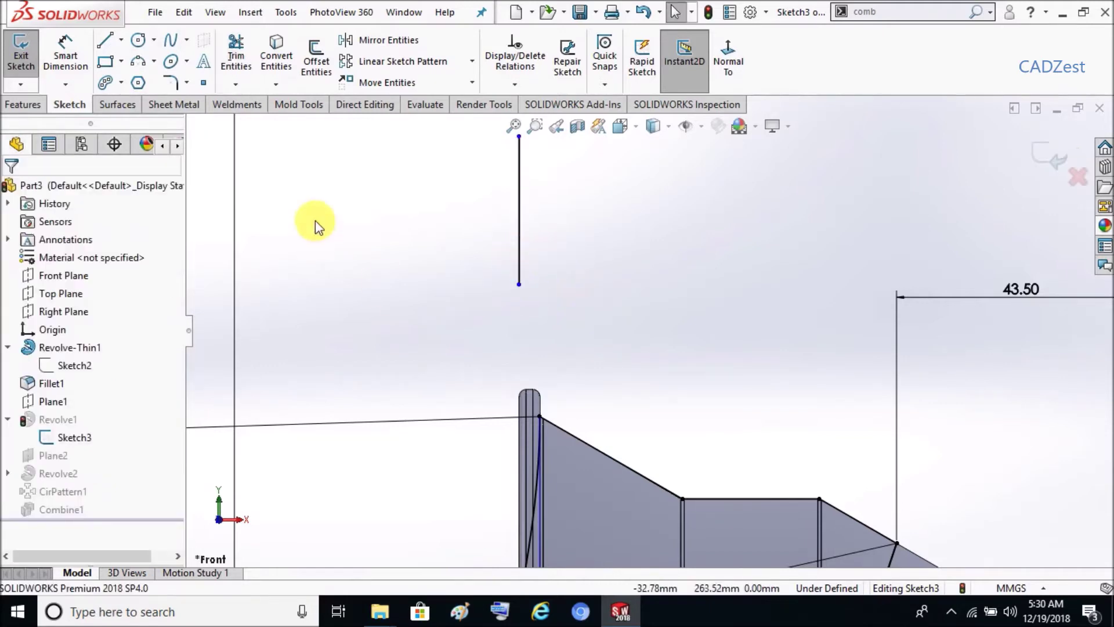
Begin a 3 mm offset of the sloped top edge with Select chain off
{"action": "left_click", "coordinate": [105, 39]}
{"action": "scroll", "coordinate": [671, 455], "scroll_direction": "down", "scroll_amount": 2}
{"action": "scroll", "coordinate": [672, 455], "scroll_direction": "down", "scroll_amount": 2}
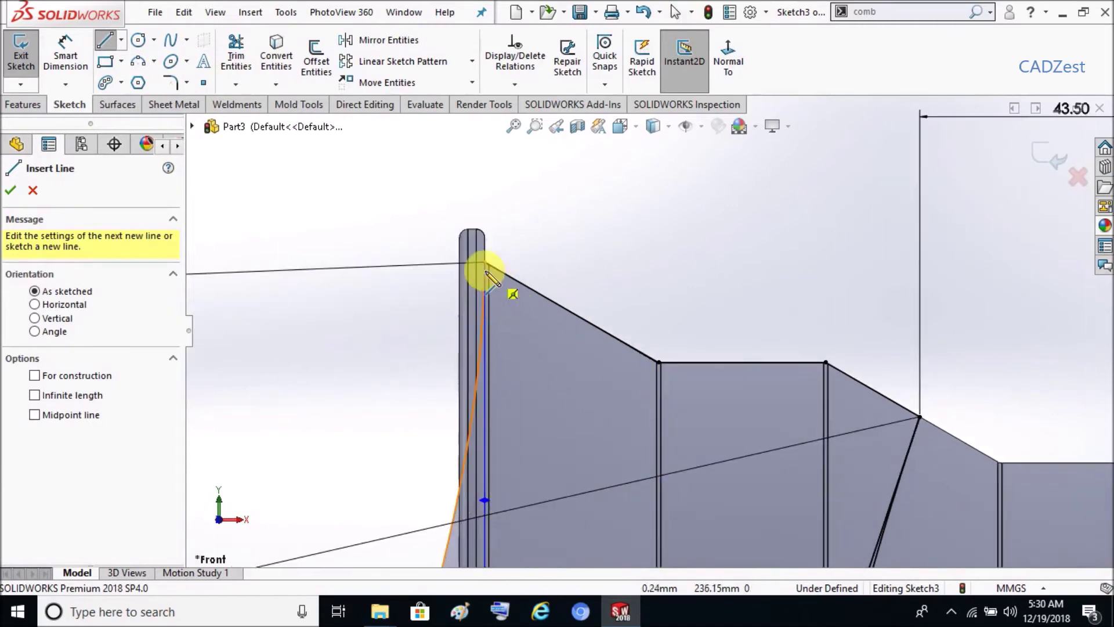
{"action": "key", "text": "Escape"}
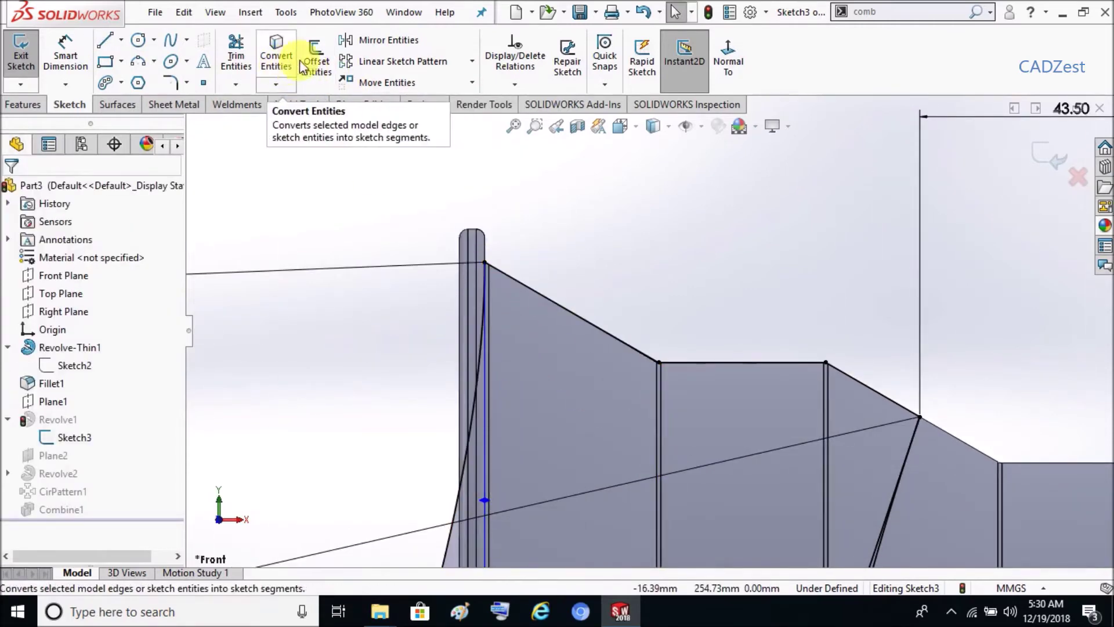
{"action": "left_click", "coordinate": [313, 58]}
{"action": "type", "text": "3"}
{"action": "key", "text": "Return"}
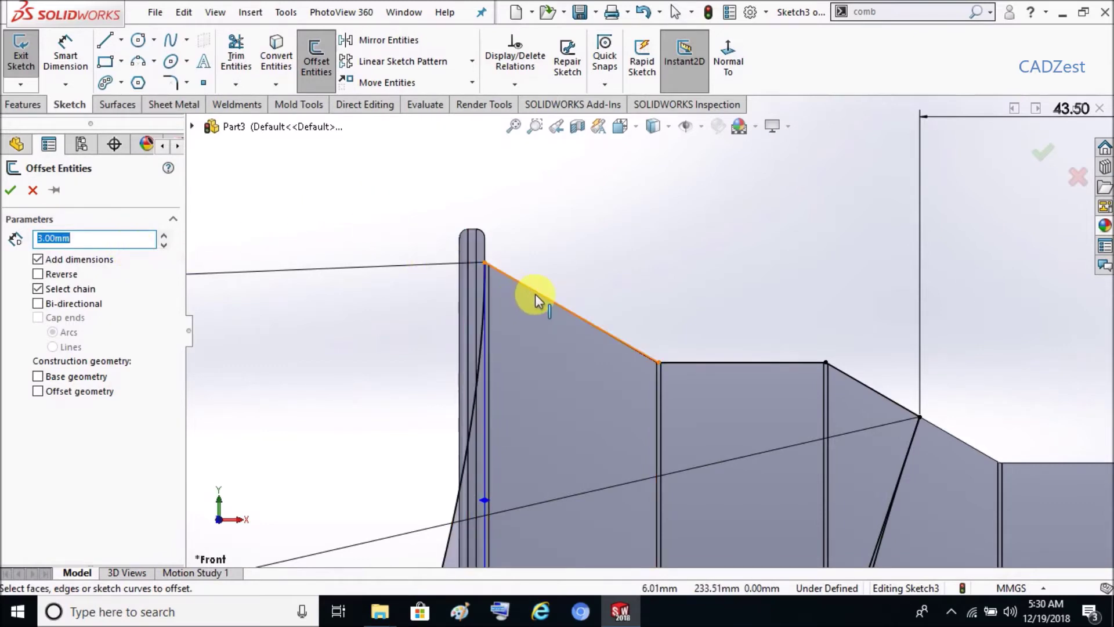
{"action": "left_click", "coordinate": [537, 295]}
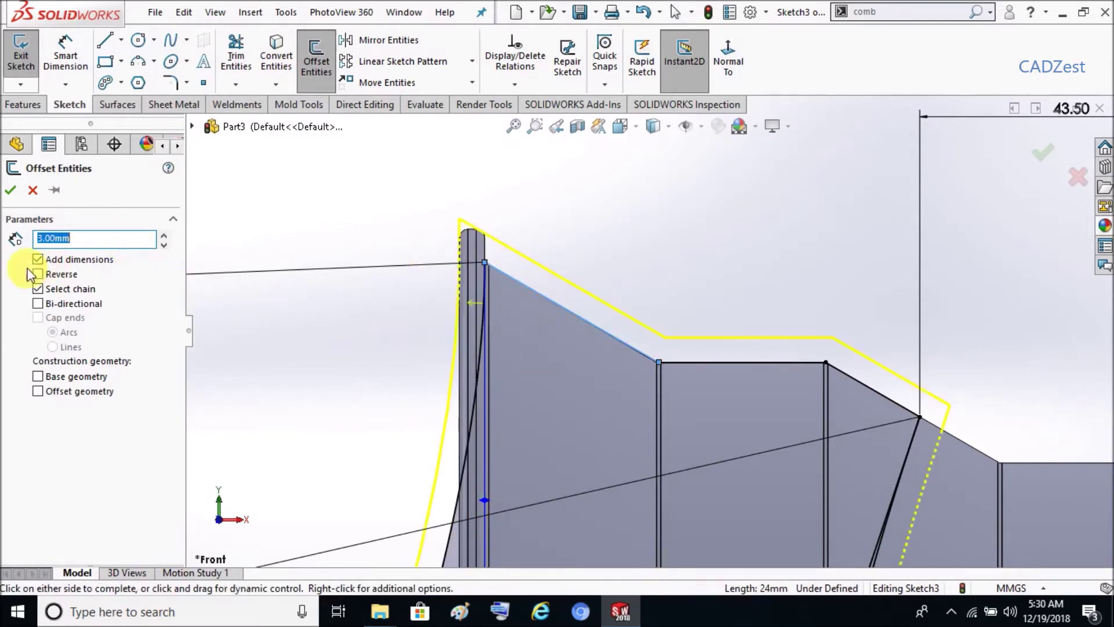
{"action": "left_click", "coordinate": [38, 288]}
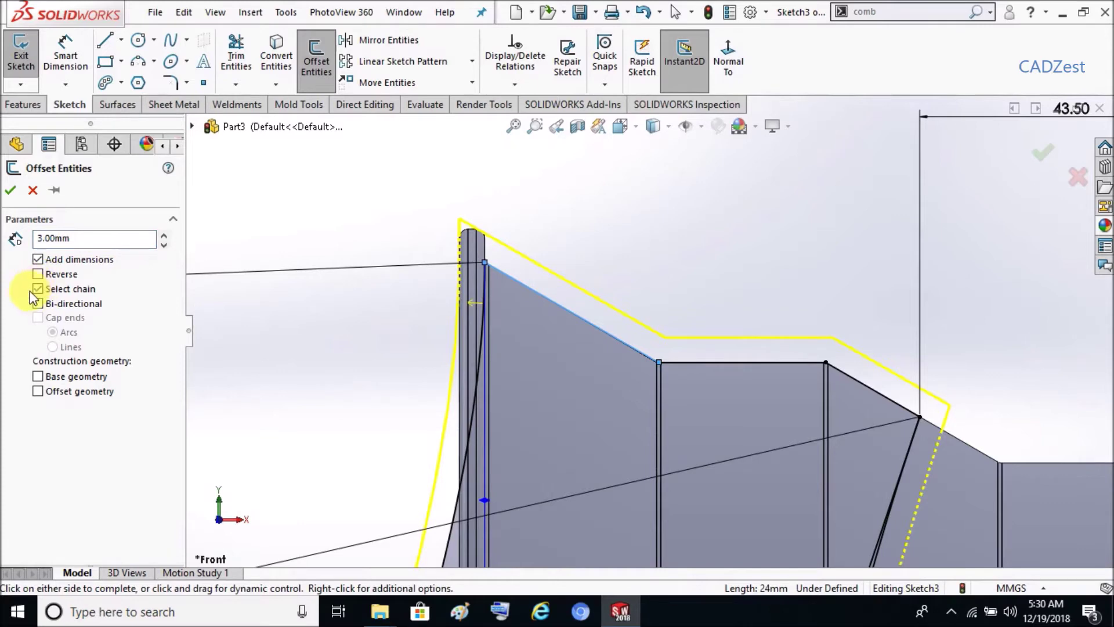
Keep the offset inside the rim, add the flat and second sloped edges, confirm
{"action": "left_click", "coordinate": [37, 274]}
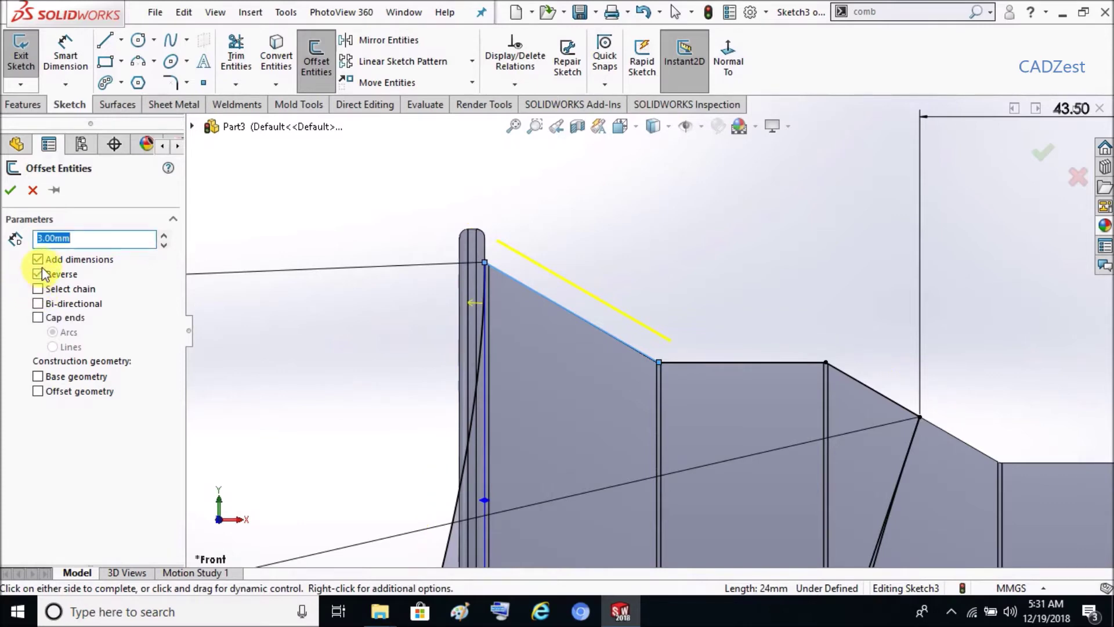
{"action": "left_click", "coordinate": [38, 274]}
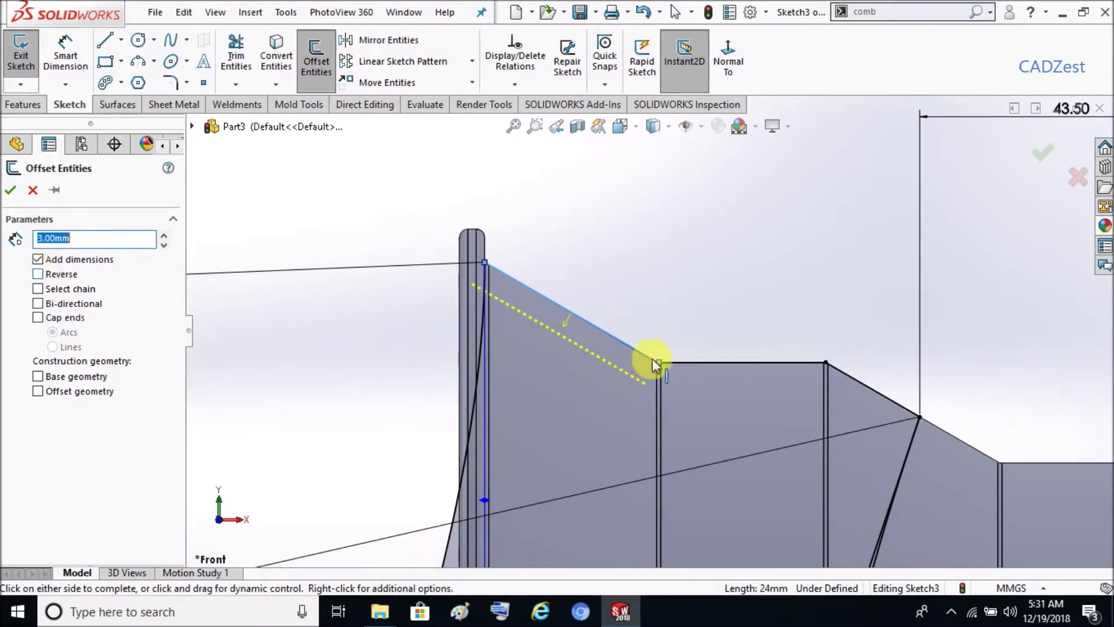
{"action": "left_click", "coordinate": [732, 364]}
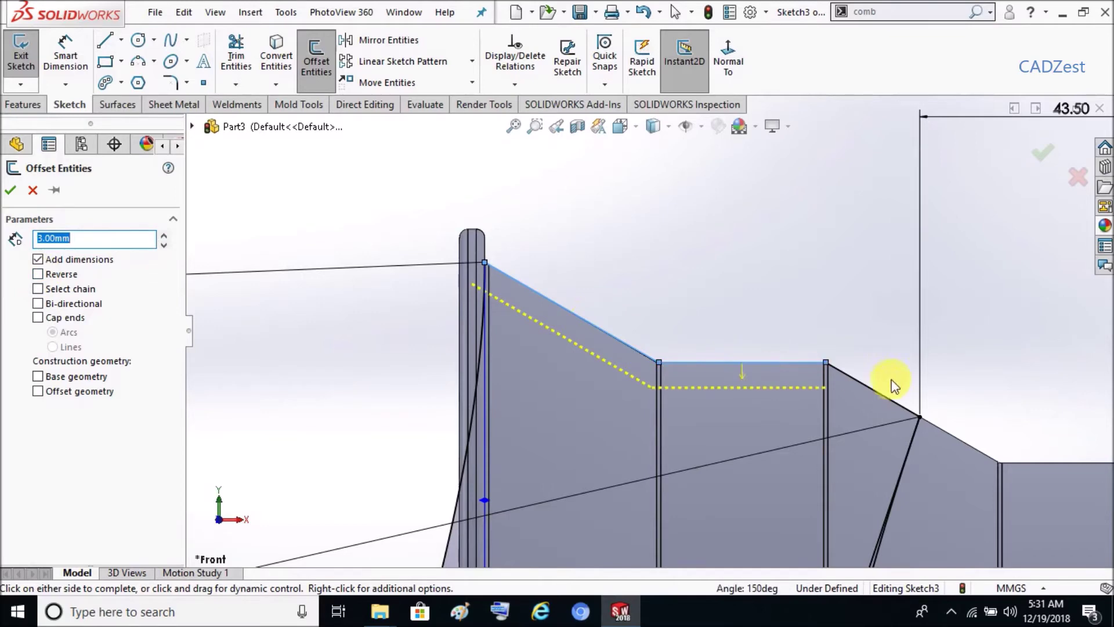
{"action": "left_click", "coordinate": [881, 396]}
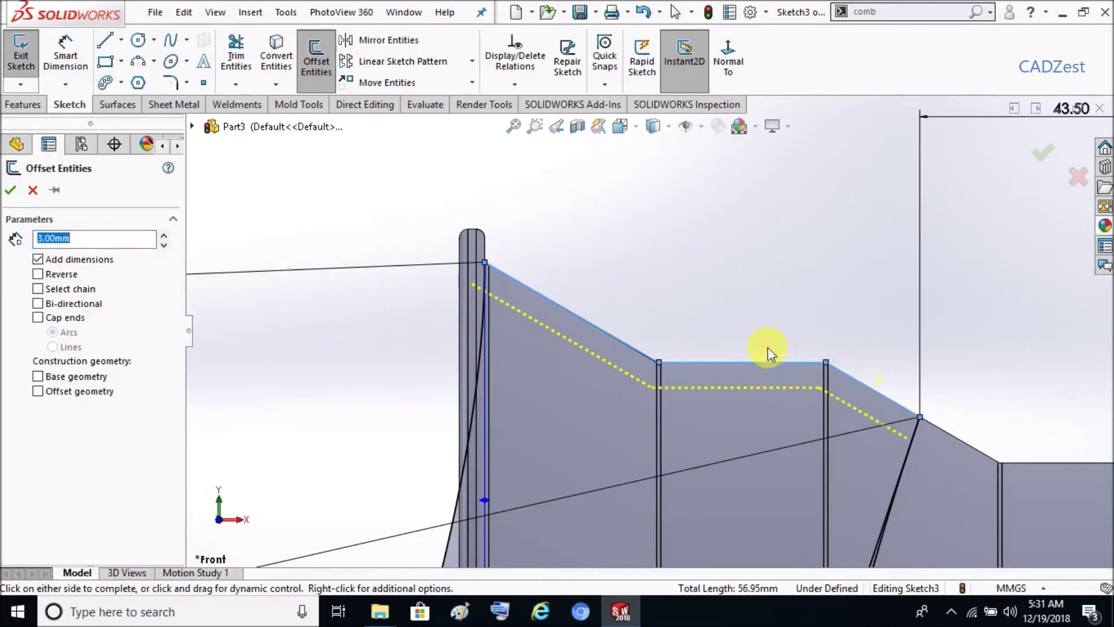
{"action": "left_click", "coordinate": [14, 193]}
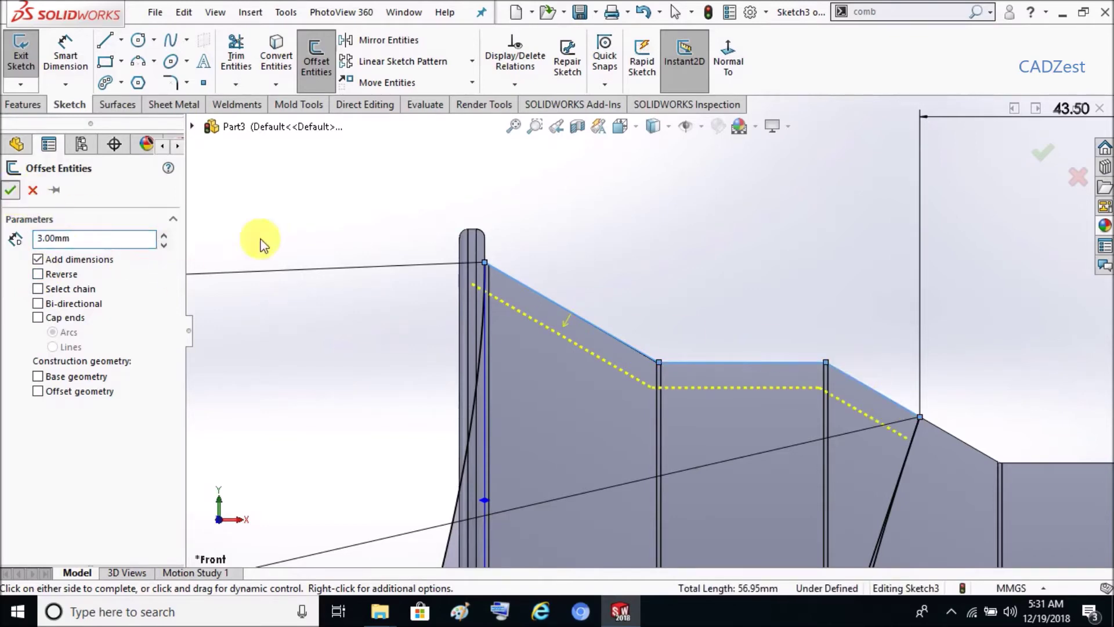
Convert the left sloped, flat and right sloped top-edge lines to construction geometry
{"action": "left_click", "coordinate": [602, 330]}
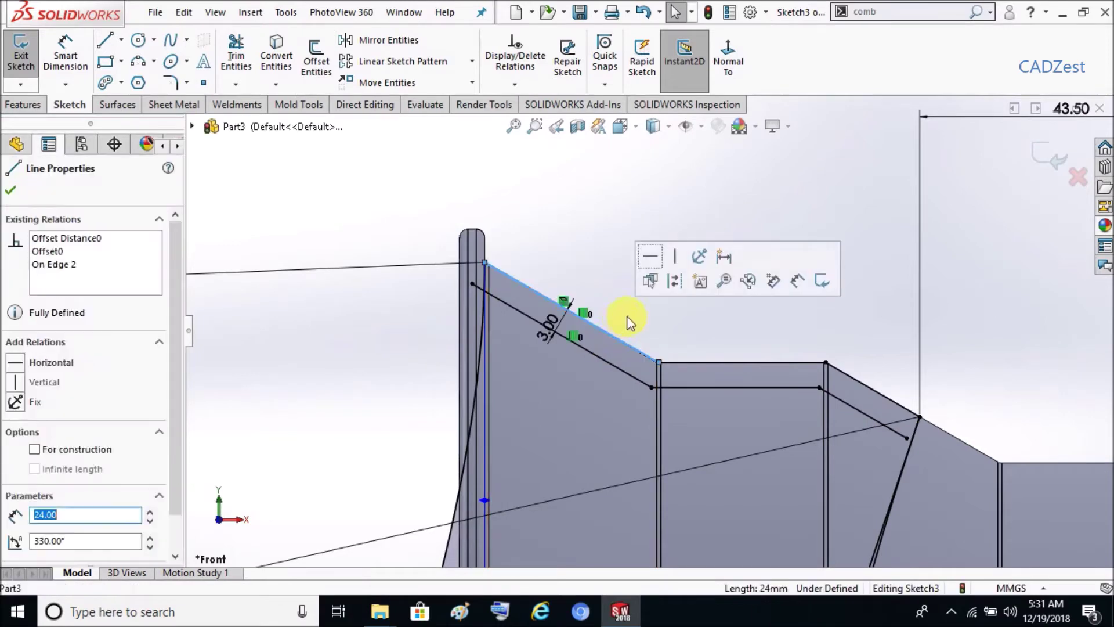
{"action": "left_click", "coordinate": [674, 279]}
{"action": "key", "text": "Escape"}
{"action": "left_click", "coordinate": [725, 361]}
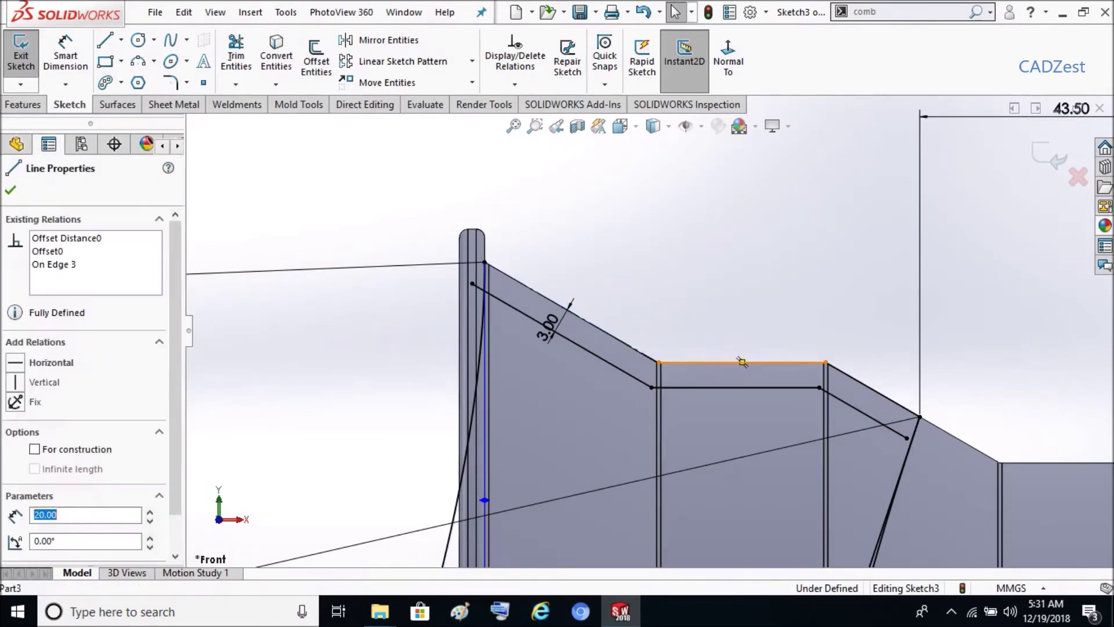
{"action": "left_click", "coordinate": [808, 311]}
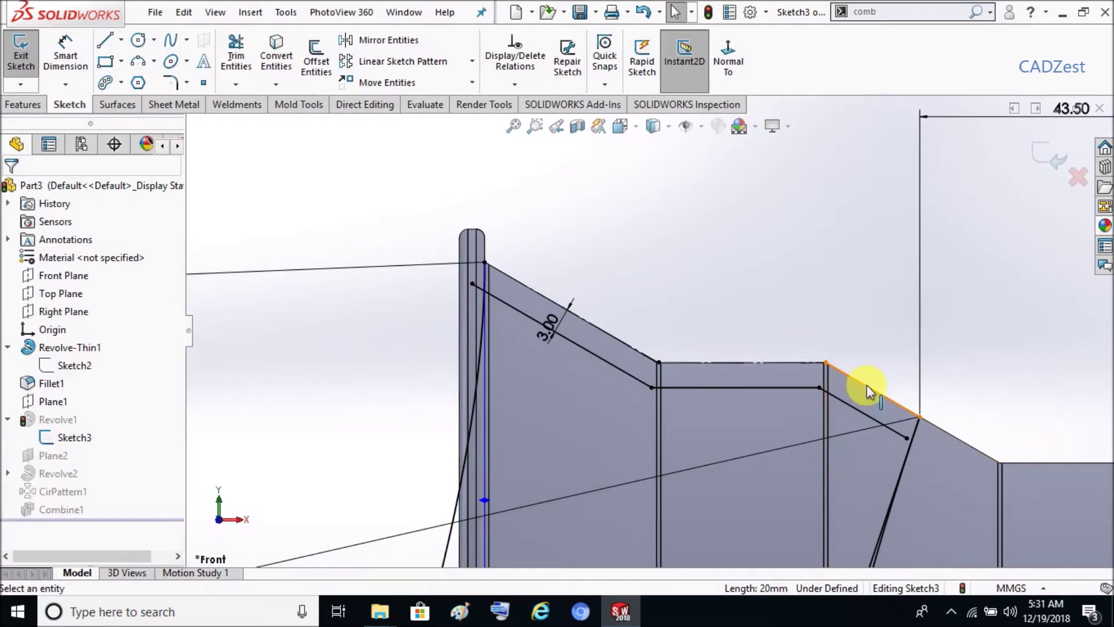
{"action": "left_click", "coordinate": [868, 385]}
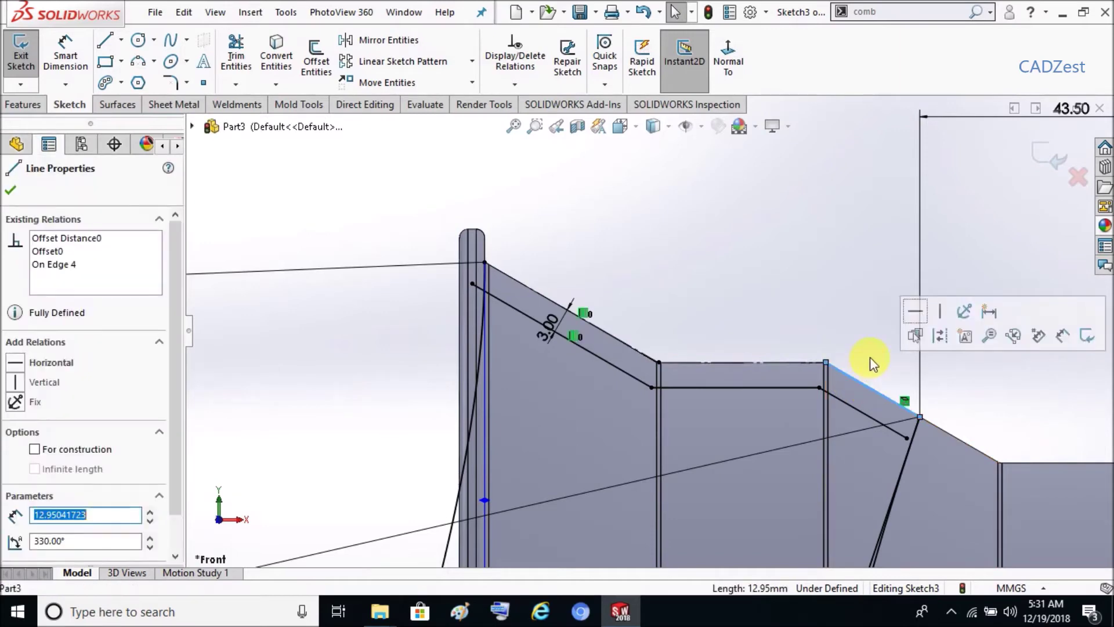
{"action": "left_click", "coordinate": [941, 337]}
Delete the 43.50 dimension from Sketch3
{"action": "scroll", "coordinate": [583, 234], "scroll_direction": "up", "scroll_amount": 3}
{"action": "scroll", "coordinate": [790, 388], "scroll_direction": "down", "scroll_amount": 2}
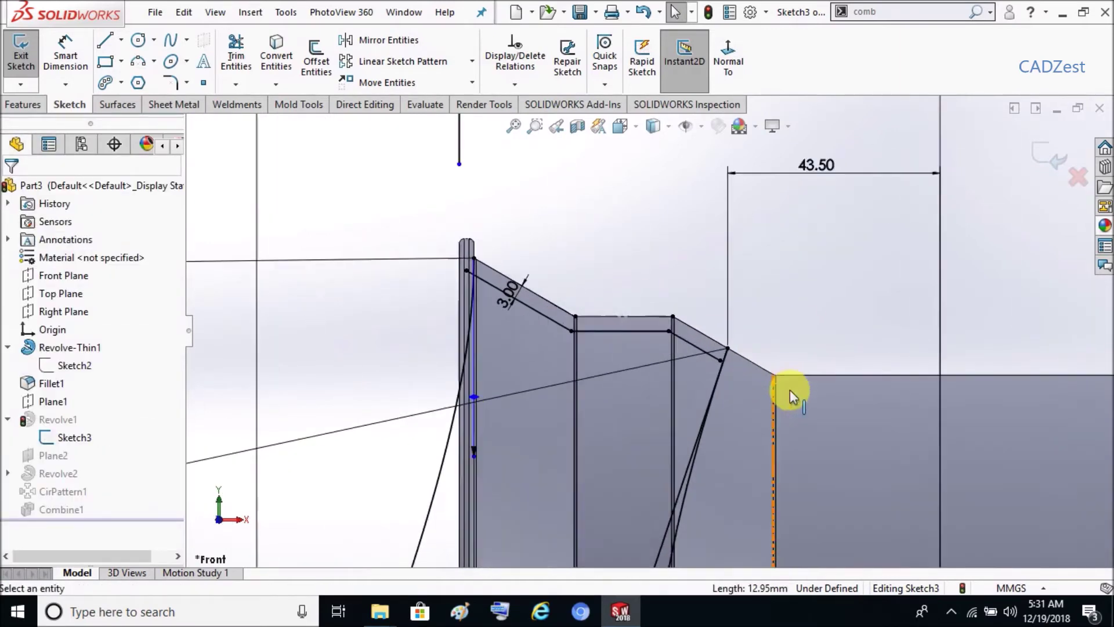
{"action": "scroll", "coordinate": [772, 365], "scroll_direction": "down", "scroll_amount": 2}
{"action": "scroll", "coordinate": [688, 330], "scroll_direction": "up", "scroll_amount": 2}
{"action": "scroll", "coordinate": [755, 278], "scroll_direction": "up", "scroll_amount": 1}
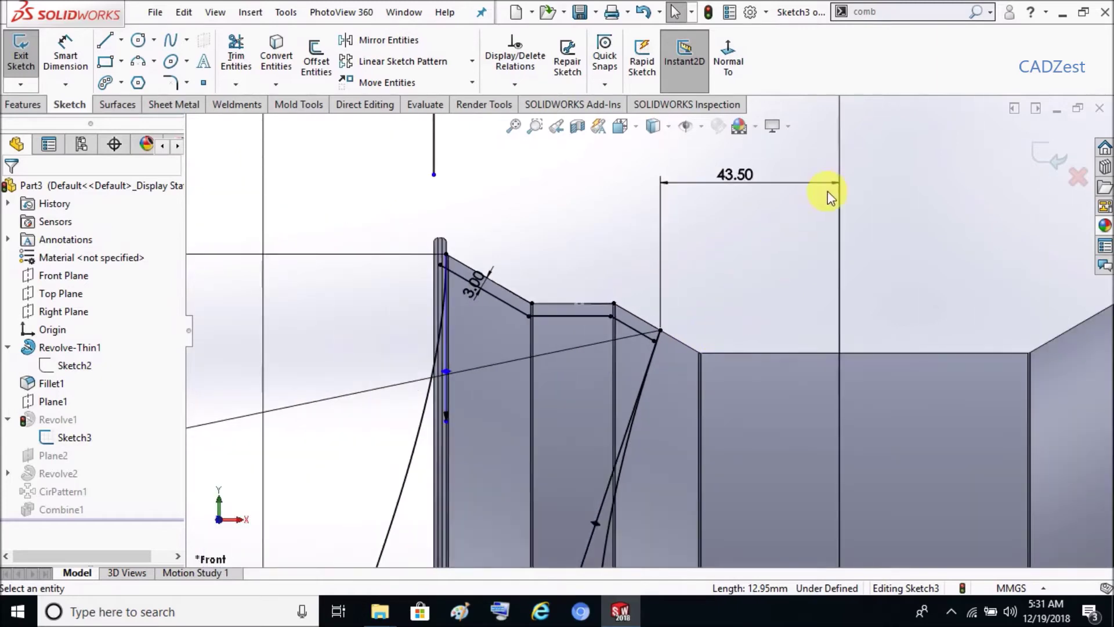
{"action": "left_click", "coordinate": [762, 184]}
{"action": "key", "text": "Delete"}
{"action": "scroll", "coordinate": [697, 274], "scroll_direction": "down", "scroll_amount": 2}
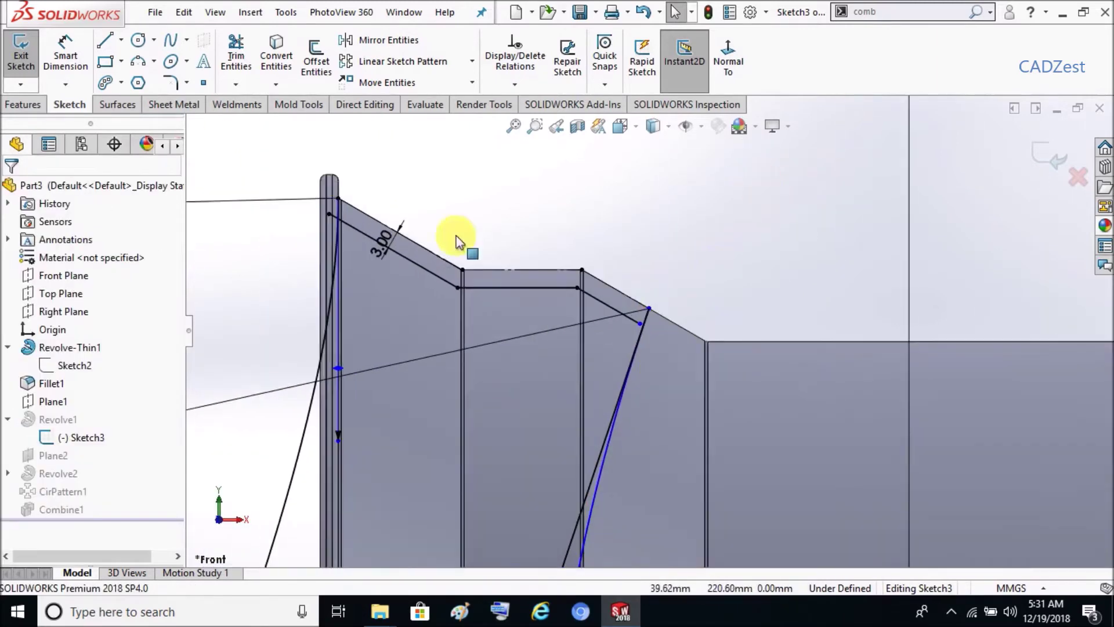
{"action": "left_click", "coordinate": [235, 58]}
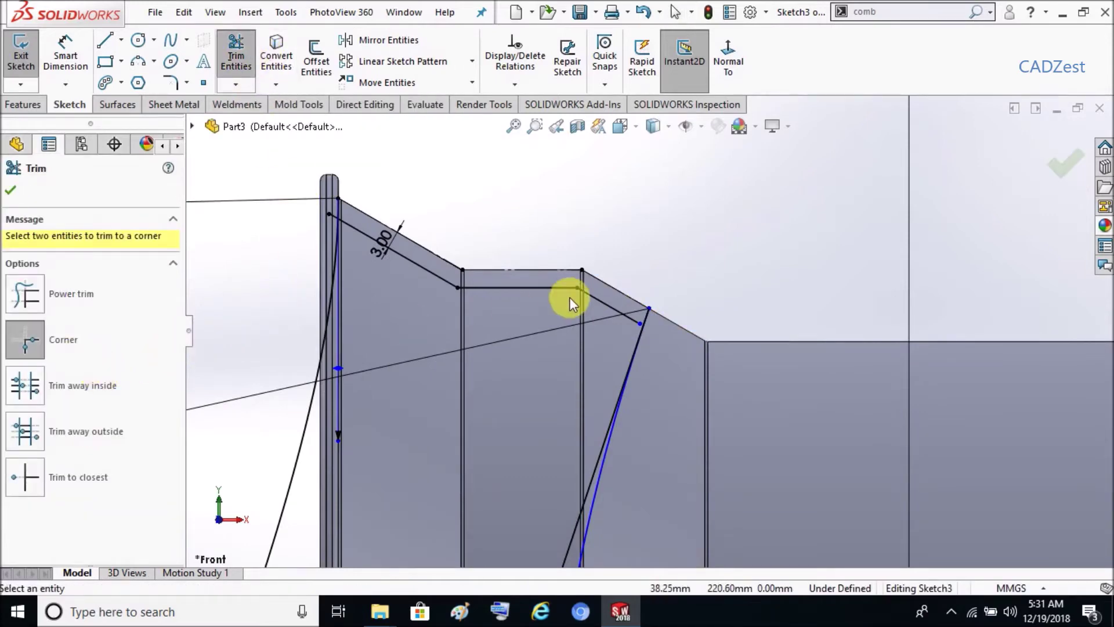
Try cornering and merging the slanted and offset line endpoints; the merge fails
{"action": "left_click", "coordinate": [649, 305]}
{"action": "left_click", "coordinate": [639, 325]}
{"action": "scroll", "coordinate": [639, 325], "scroll_direction": "down", "scroll_amount": 2}
{"action": "key", "text": "Escape"}
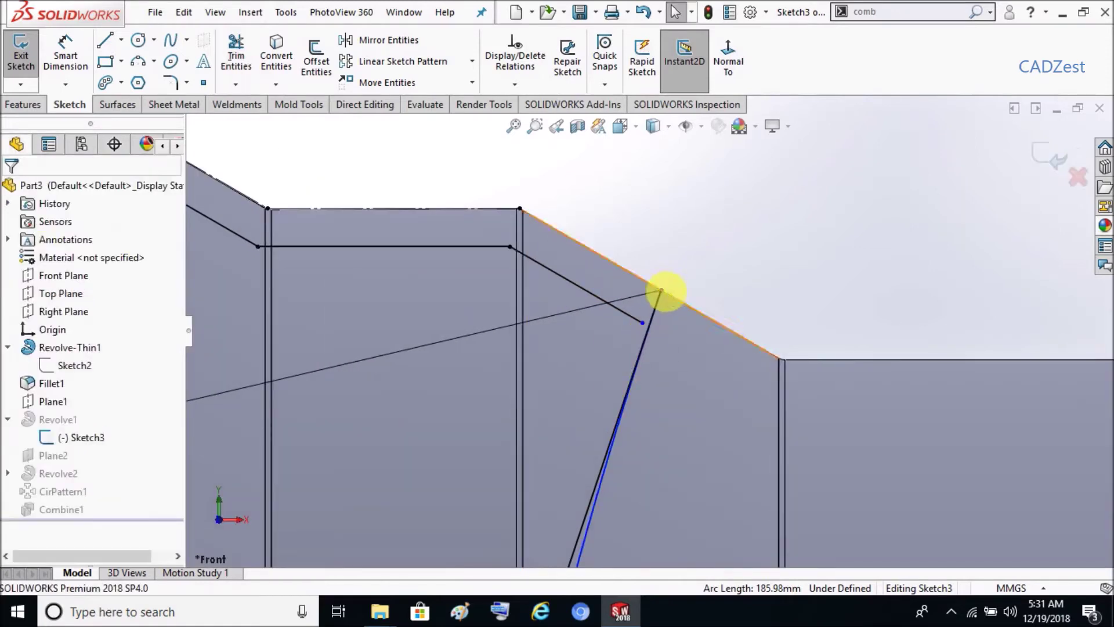
{"action": "left_click", "coordinate": [661, 290]}
{"action": "left_click", "coordinate": [643, 323], "text": "ctrl"}
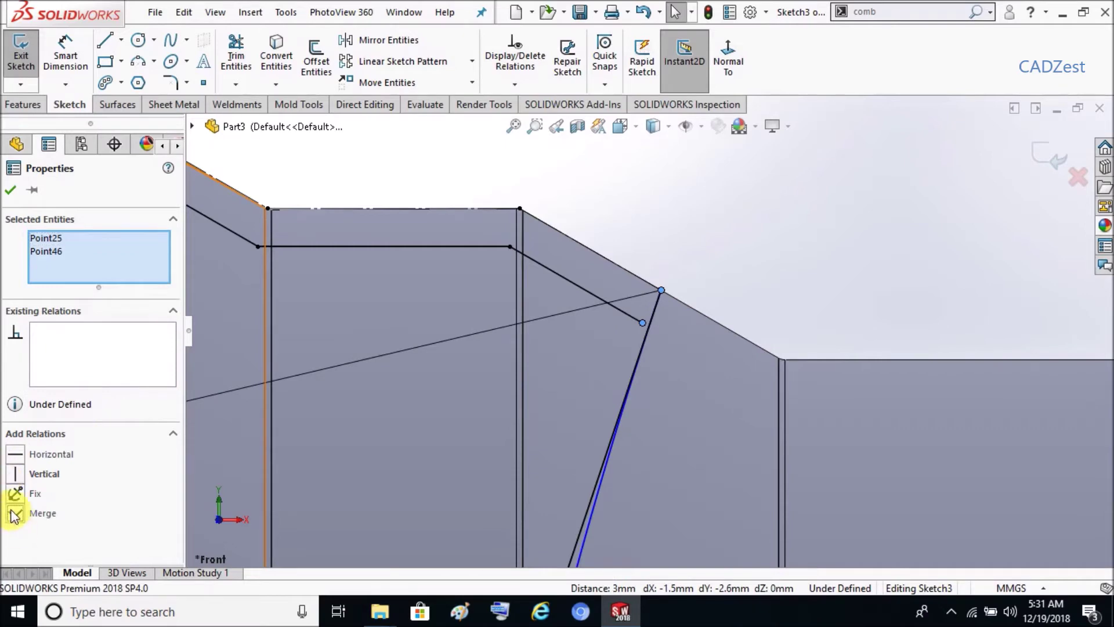
{"action": "left_click", "coordinate": [14, 513]}
{"action": "left_click", "coordinate": [662, 294]}
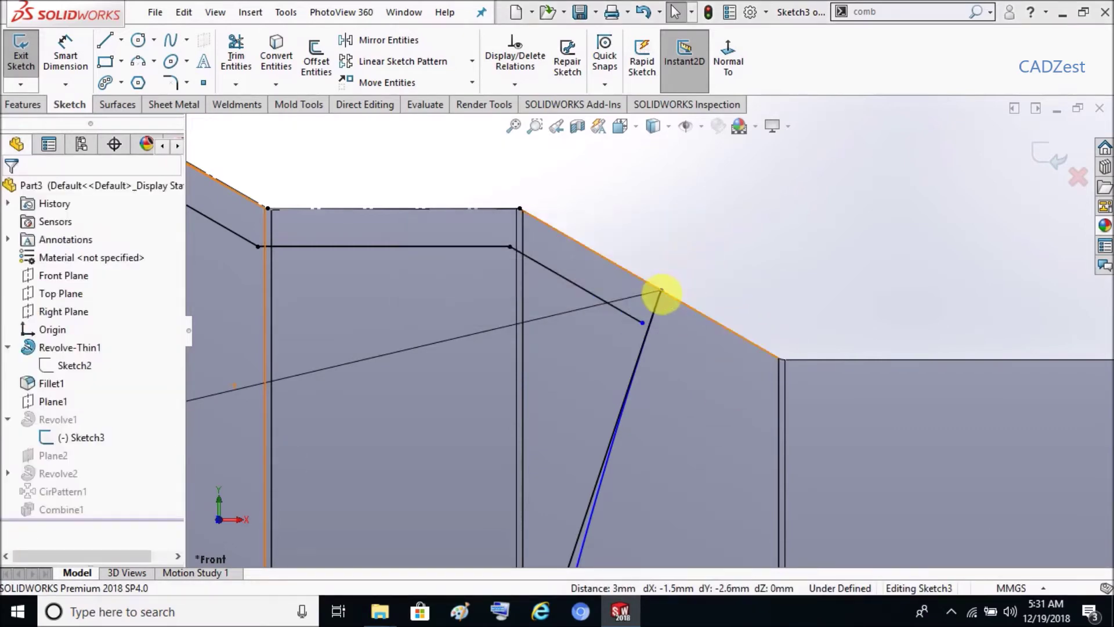
{"action": "left_click", "coordinate": [662, 291]}
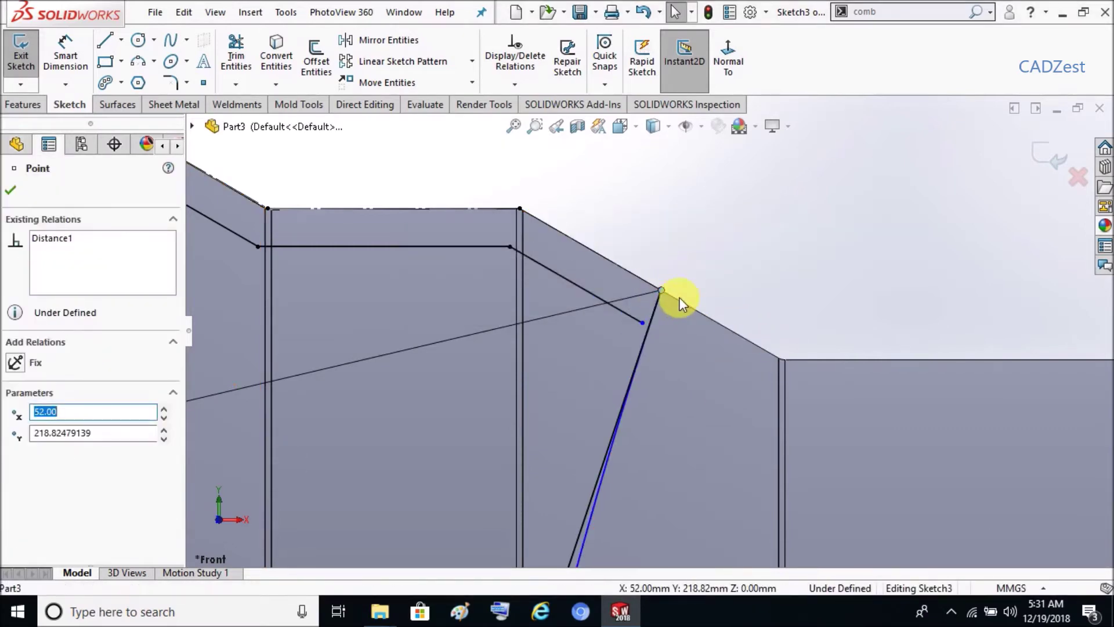
{"action": "key", "text": "Escape"}
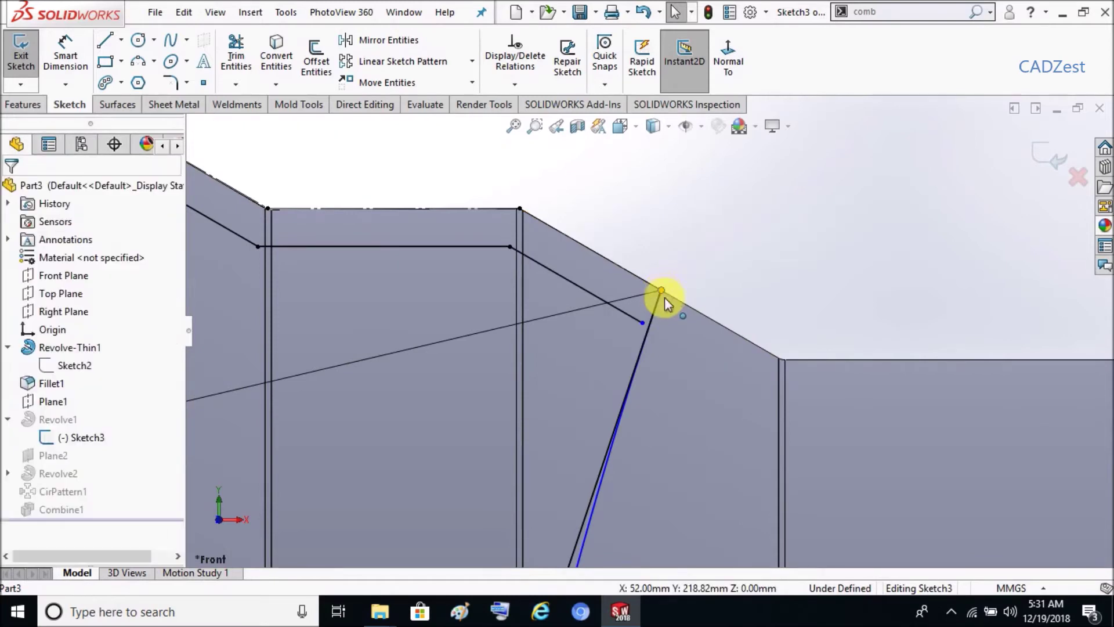
Drag the spline endpoint onto the sloped rim edge and retry the merge
{"action": "left_click_drag", "start_coordinate": [676, 302], "coordinate": [682, 315]}
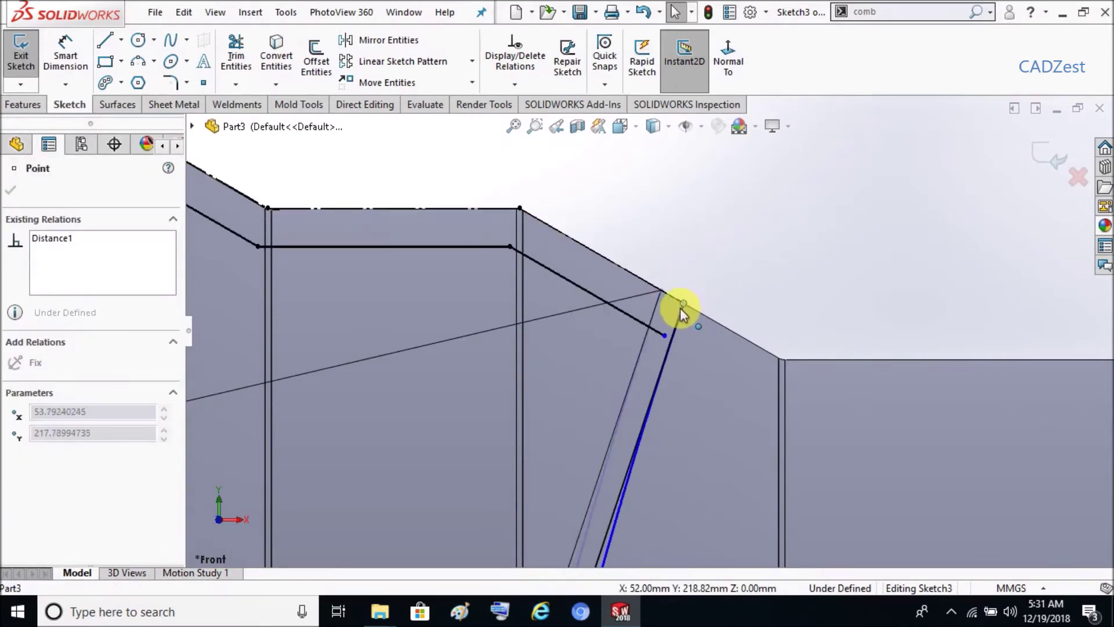
{"action": "left_click", "coordinate": [672, 295]}
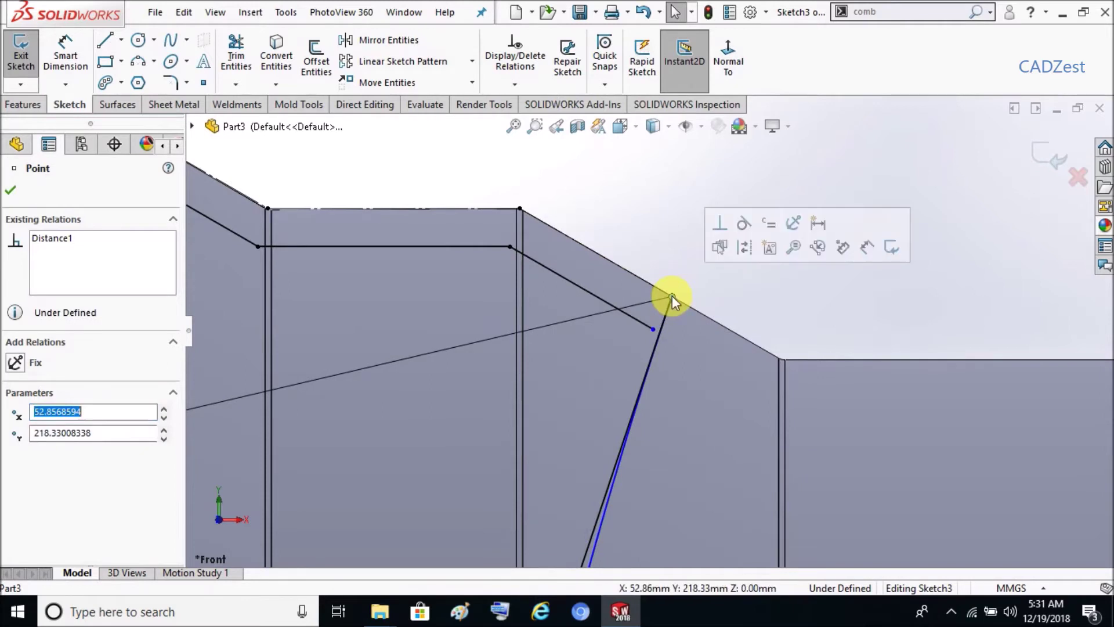
{"action": "mouse_move", "coordinate": [673, 294]}
{"action": "left_mouse_down"}
{"action": "mouse_move", "coordinate": [696, 306]}
{"action": "mouse_move", "coordinate": [666, 291]}
{"action": "left_mouse_up"}
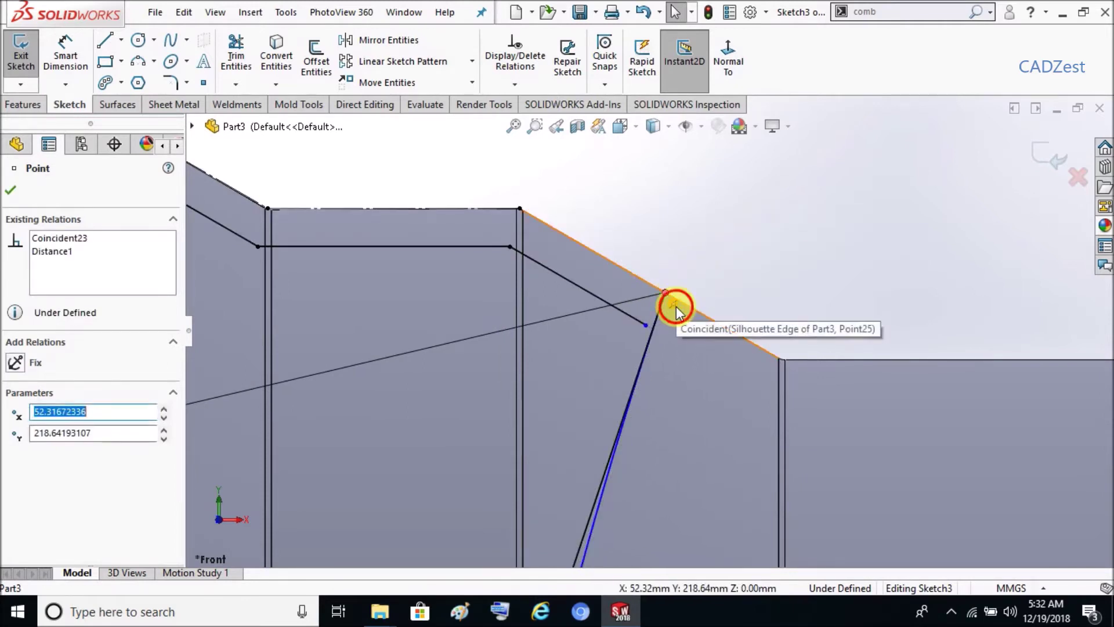
{"action": "left_click", "coordinate": [667, 293]}
{"action": "left_click", "coordinate": [646, 325], "text": "ctrl"}
{"action": "left_click", "coordinate": [10, 519]}
{"action": "left_click", "coordinate": [659, 303]}
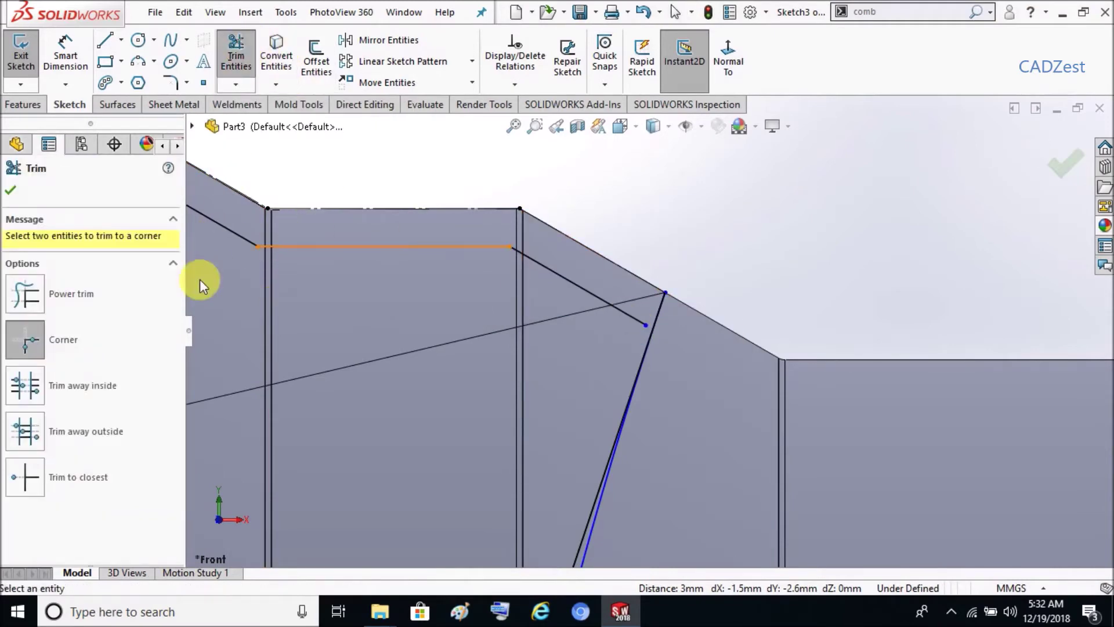
Extend the slanted line to meet the spline, then power-trim the sketch
{"action": "left_click", "coordinate": [235, 85]}
{"action": "left_click", "coordinate": [241, 120]}
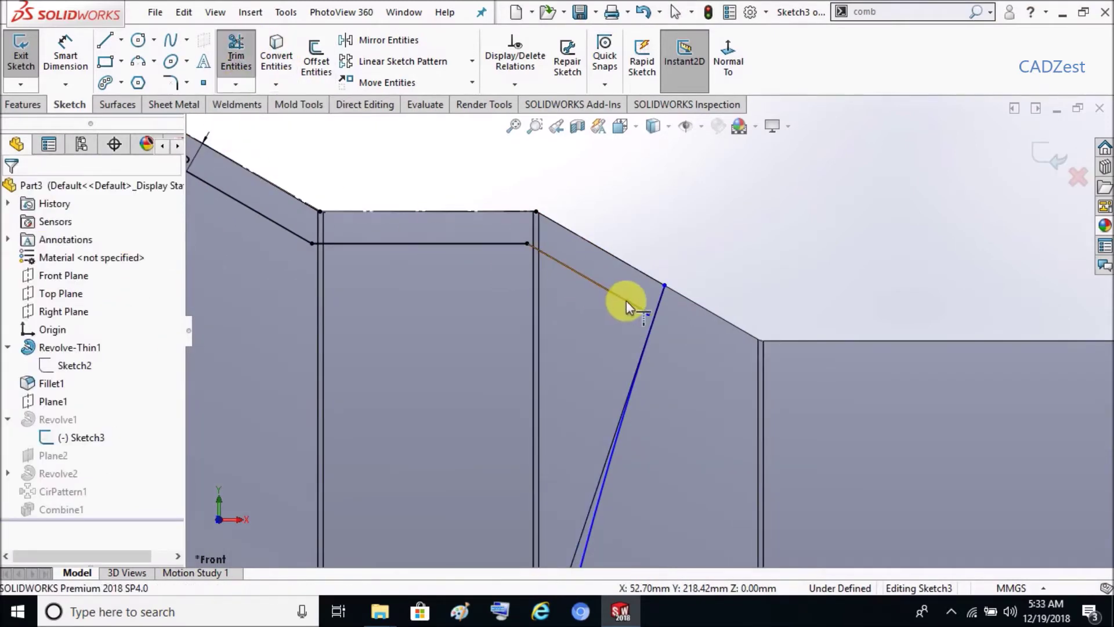
{"action": "left_click", "coordinate": [624, 301]}
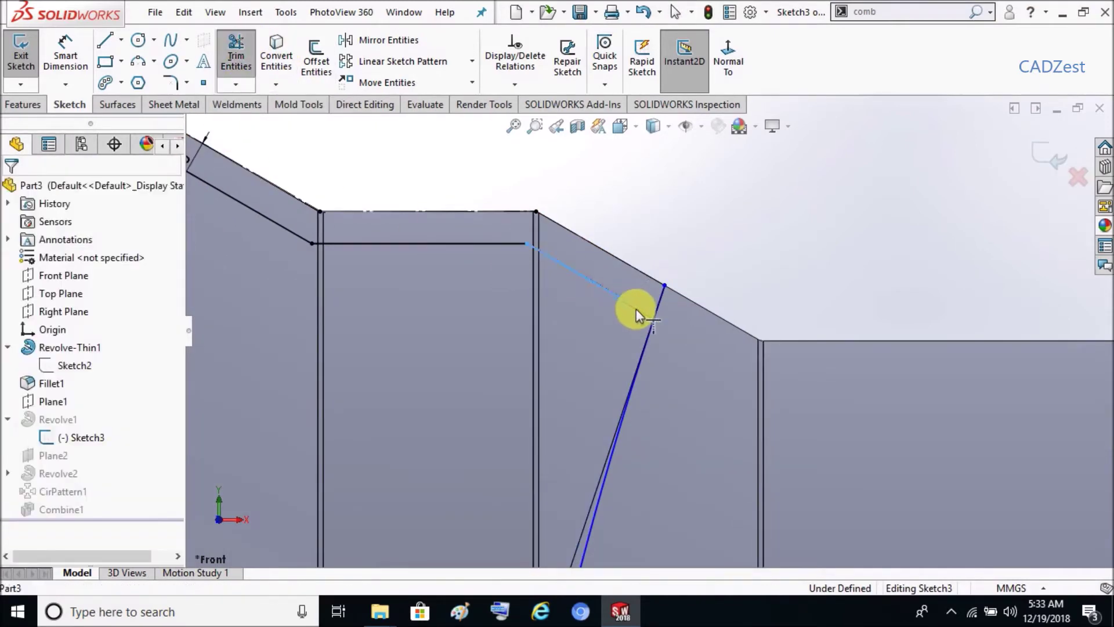
{"action": "left_click", "coordinate": [236, 55]}
{"action": "left_click", "coordinate": [25, 302]}
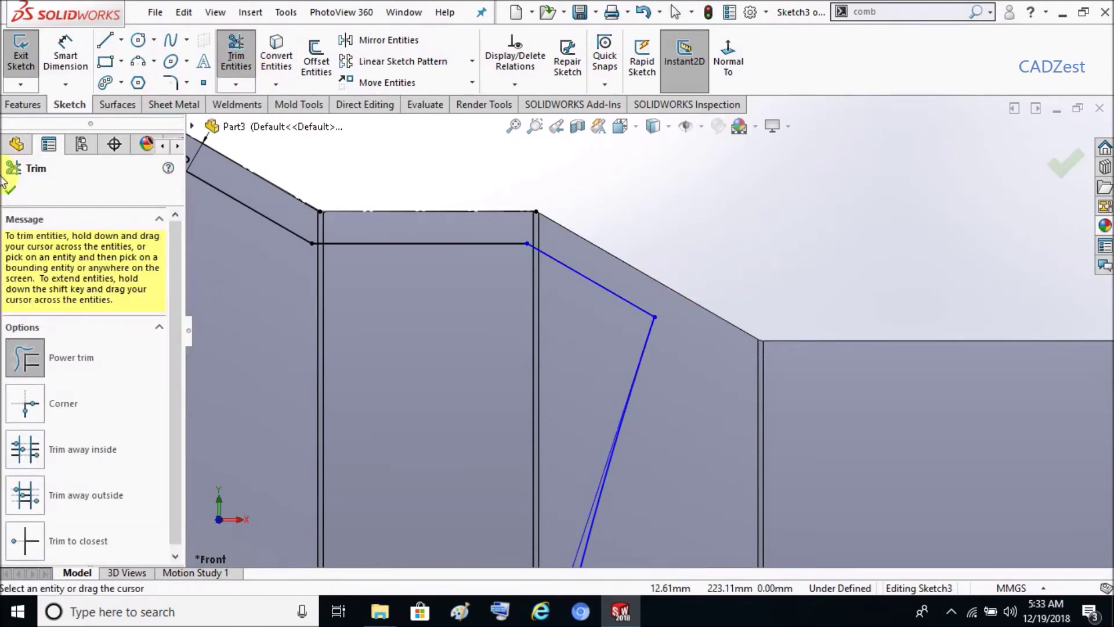
{"action": "left_click", "coordinate": [12, 191]}
{"action": "scroll", "coordinate": [661, 200], "scroll_direction": "up", "scroll_amount": 2}
{"action": "scroll", "coordinate": [666, 333], "scroll_direction": "down", "scroll_amount": 2}
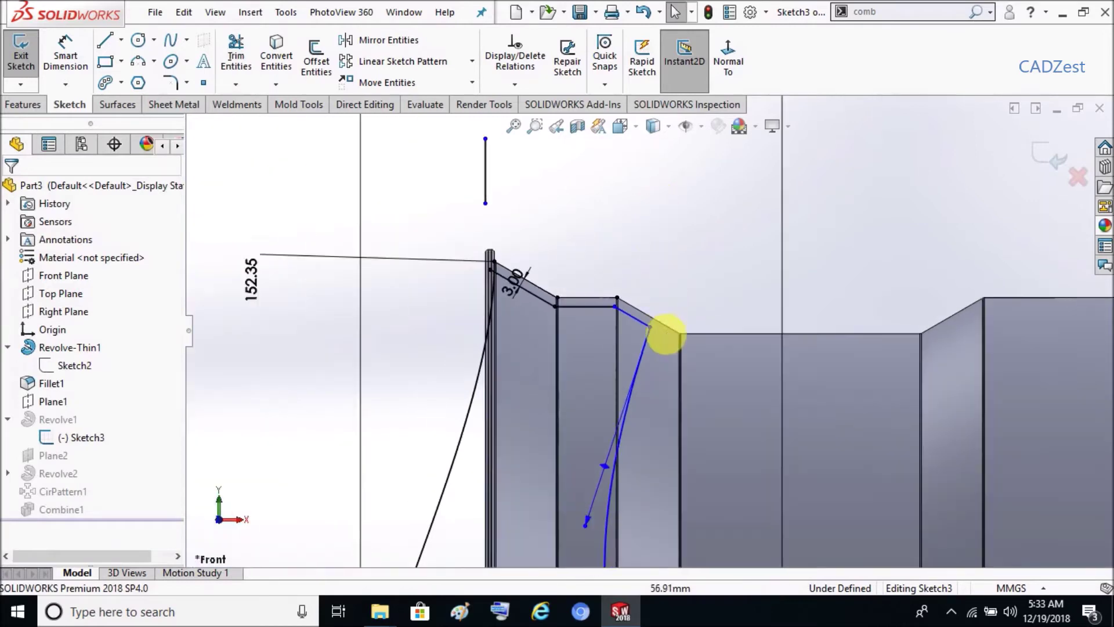
Try dimensioning the short line to the sloped edge, cancelling the driven 3.00 dimension
{"action": "scroll", "coordinate": [558, 308], "scroll_direction": "down", "scroll_amount": 1}
{"action": "left_click", "coordinate": [66, 58]}
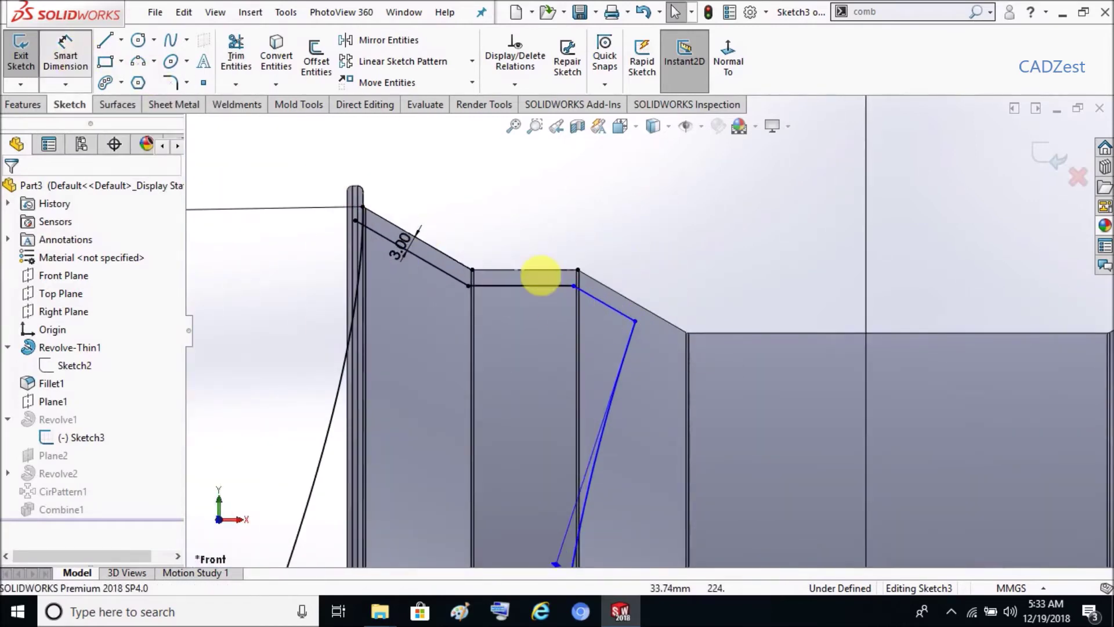
{"action": "left_click", "coordinate": [614, 296]}
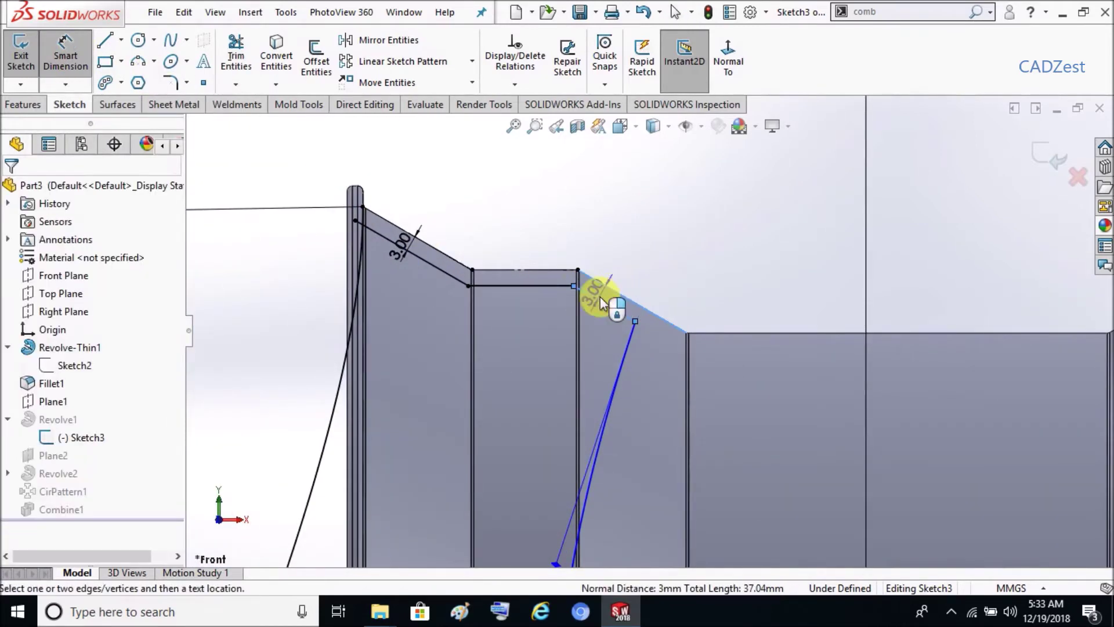
{"action": "left_click", "coordinate": [604, 300]}
{"action": "left_click", "coordinate": [646, 325]}
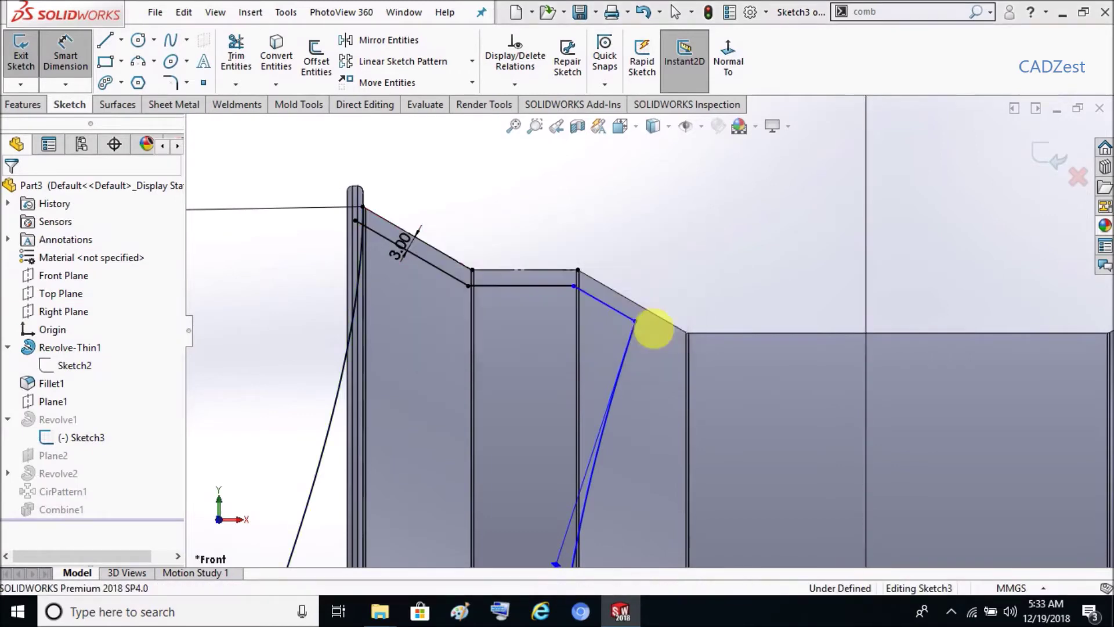
{"action": "key", "text": "Escape"}
Place a horizontal dimension between the spline's upper and lower endpoints
{"action": "scroll", "coordinate": [640, 293], "scroll_direction": "up", "scroll_amount": 2}
{"action": "left_click", "coordinate": [66, 56]}
{"action": "left_click", "coordinate": [639, 328]}
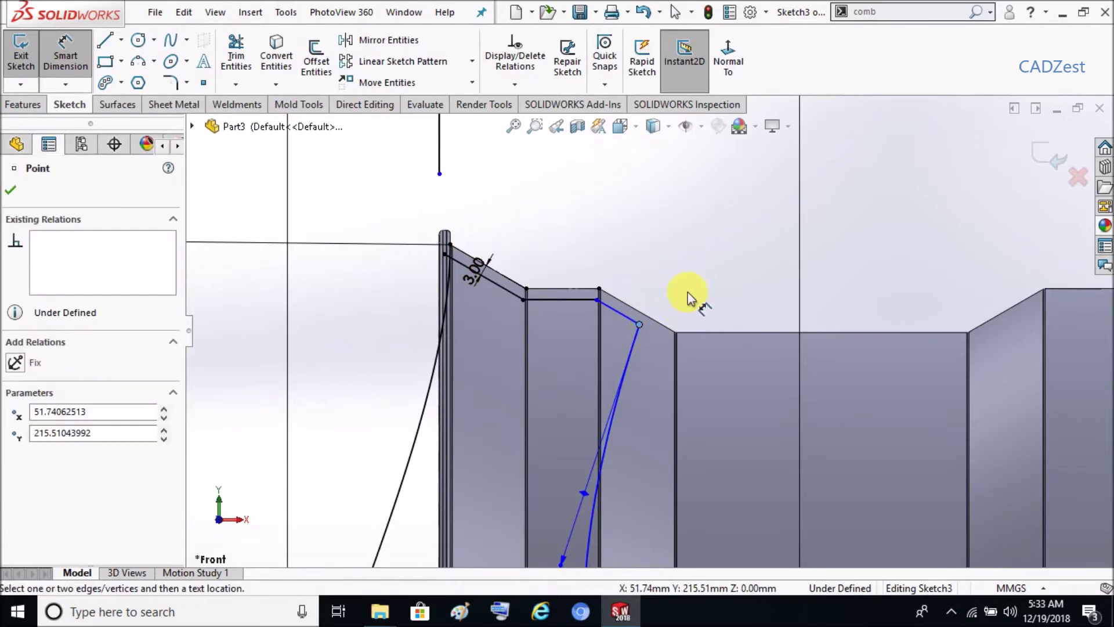
{"action": "scroll", "coordinate": [689, 299], "scroll_direction": "up", "scroll_amount": 2}
{"action": "scroll", "coordinate": [689, 299], "scroll_direction": "up", "scroll_amount": 2}
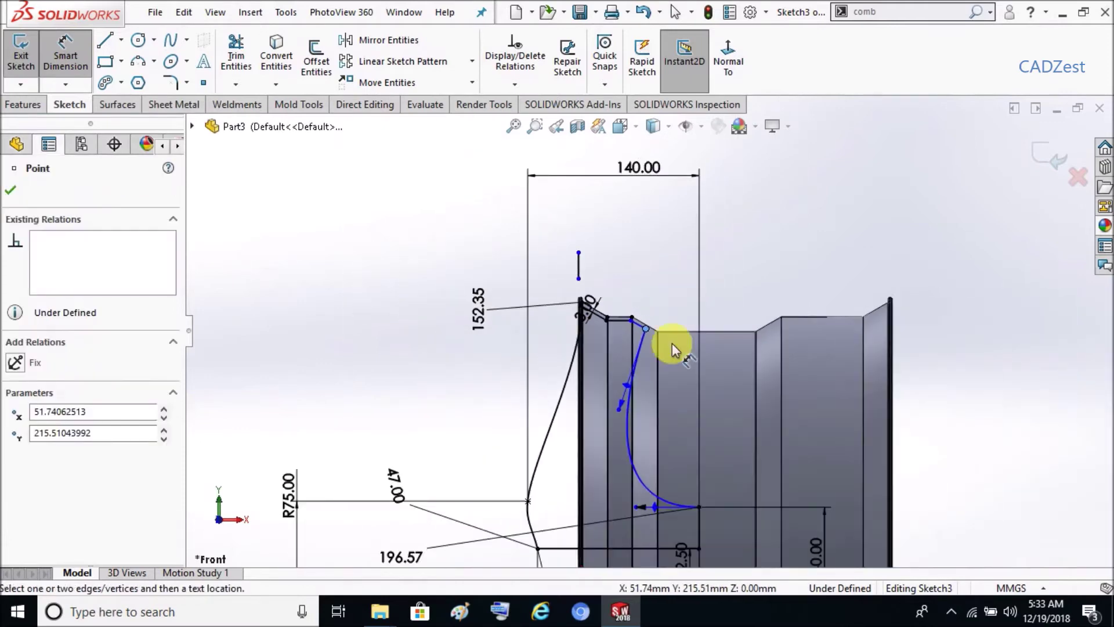
{"action": "left_click", "coordinate": [696, 510]}
{"action": "left_click", "coordinate": [673, 289]}
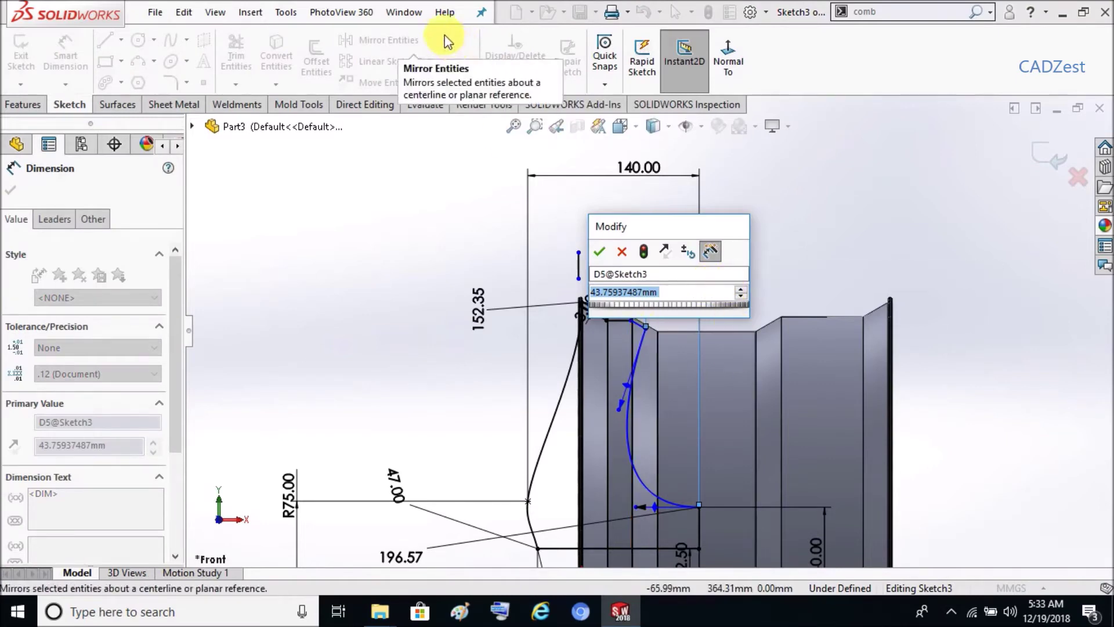
Accept the 43.76 value and switch to the BMW Alloy Rim part window
{"action": "left_click", "coordinate": [404, 12]}
{"action": "left_click", "coordinate": [632, 227]}
{"action": "key", "text": "Return"}
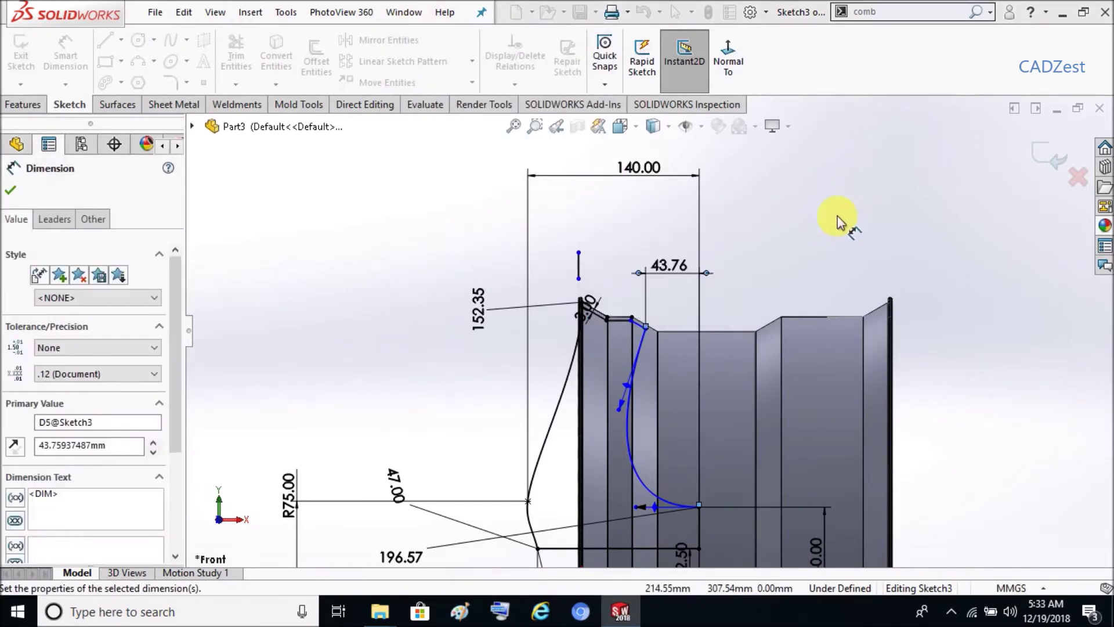
{"action": "left_click", "coordinate": [391, 13]}
{"action": "left_click", "coordinate": [451, 179]}
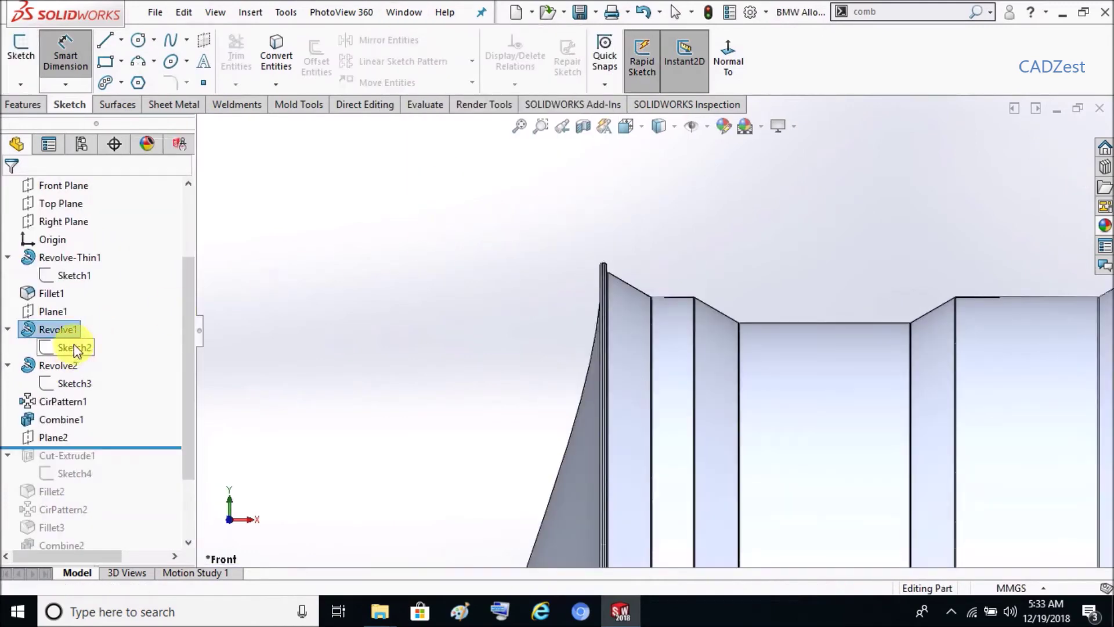
{"action": "right_click", "coordinate": [75, 347]}
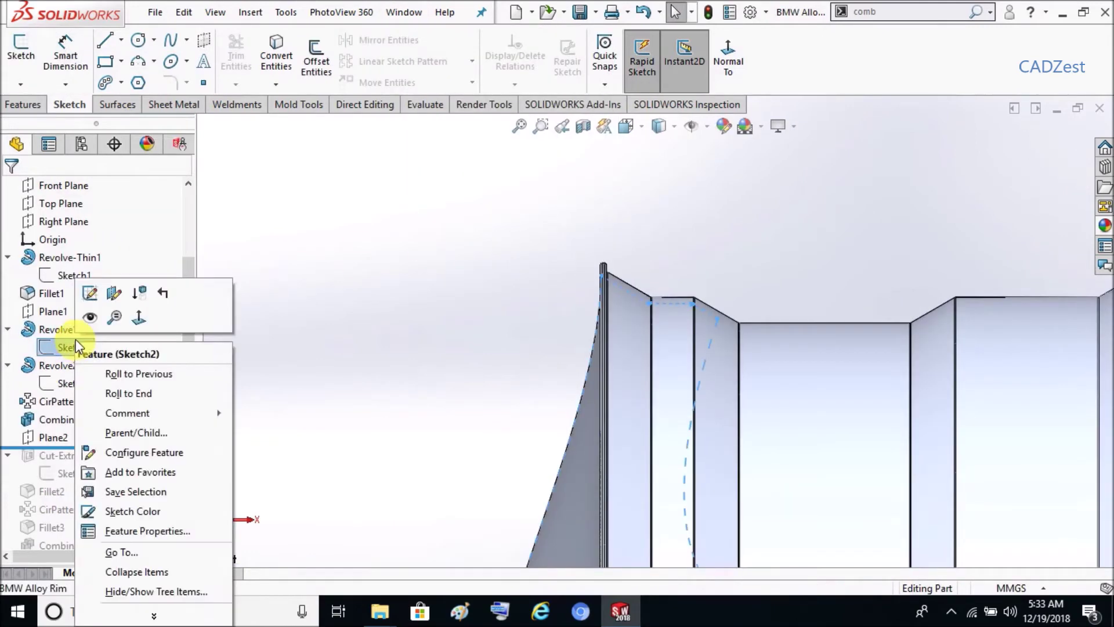
{"action": "left_click", "coordinate": [91, 294]}
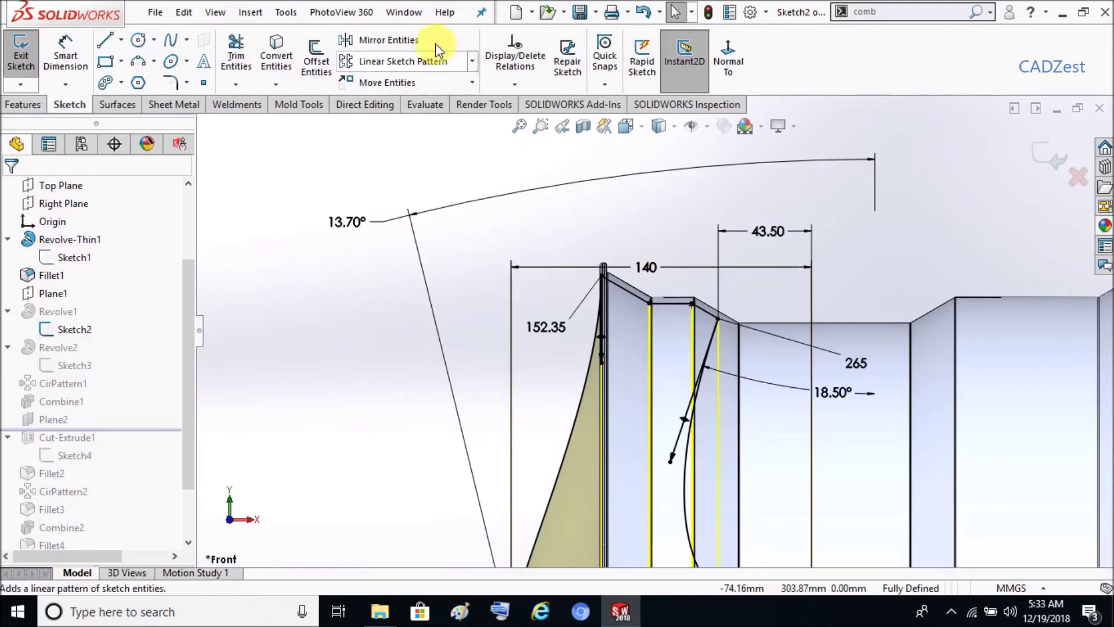
{"action": "left_click", "coordinate": [406, 12]}
{"action": "left_click", "coordinate": [451, 205]}
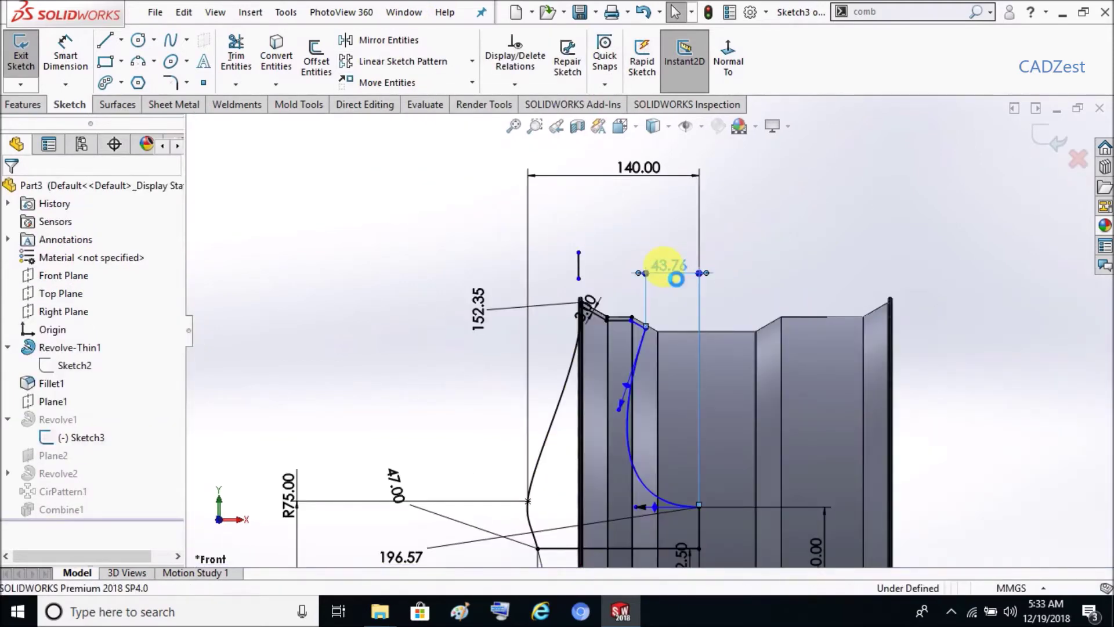
Change the 43.76 spline dimension to 43.50
{"action": "double_click", "coordinate": [674, 272]}
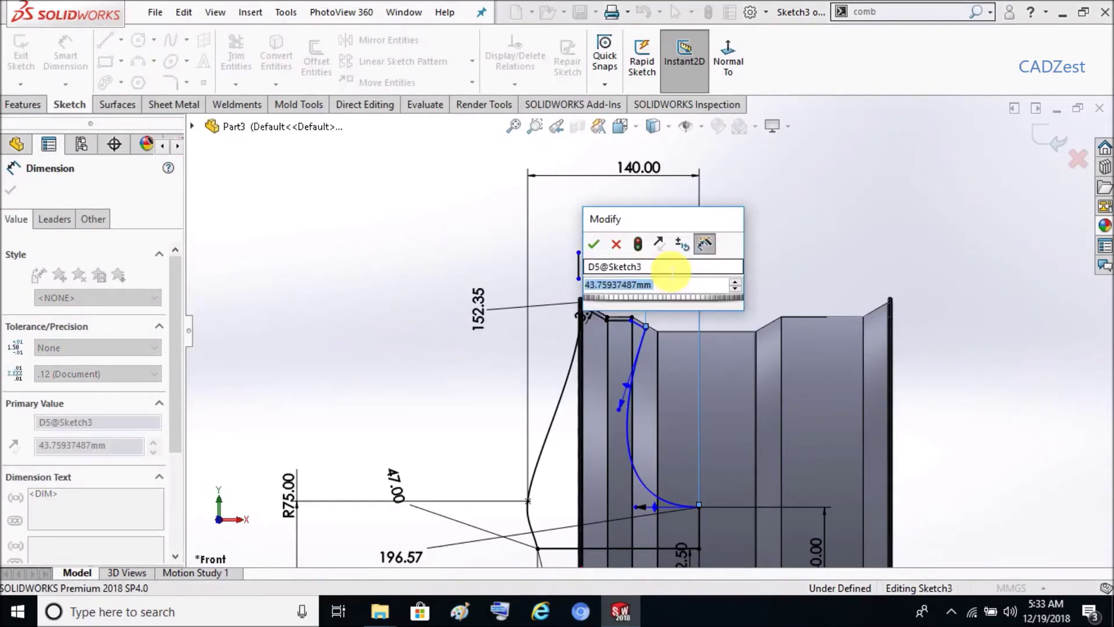
{"action": "type", "text": "43.5"}
{"action": "key", "text": "Return"}
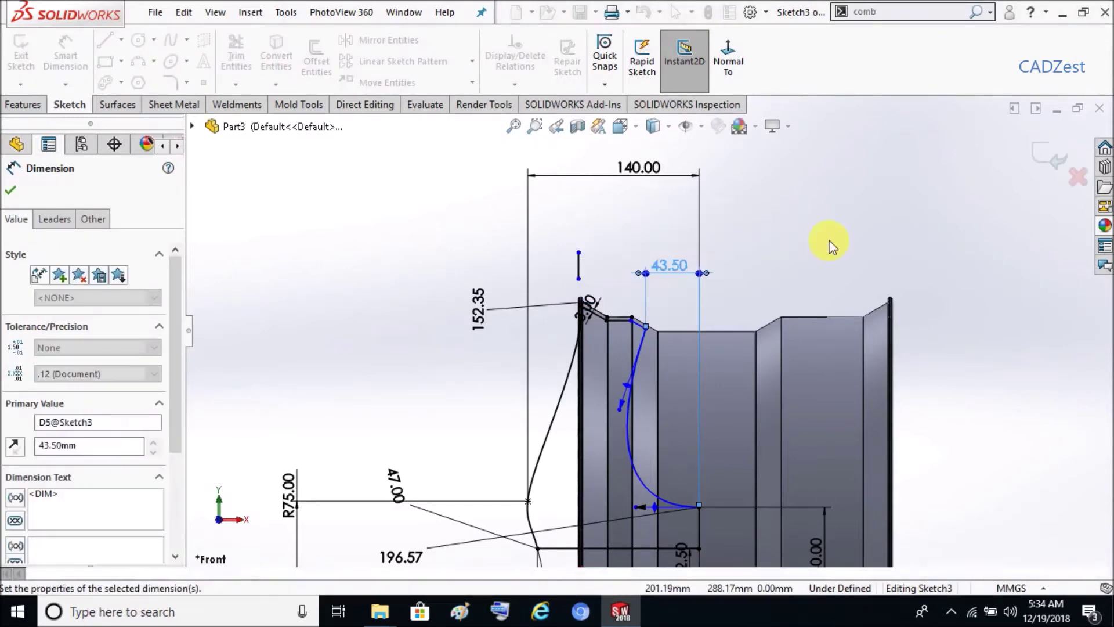
{"action": "left_click", "coordinate": [806, 263]}
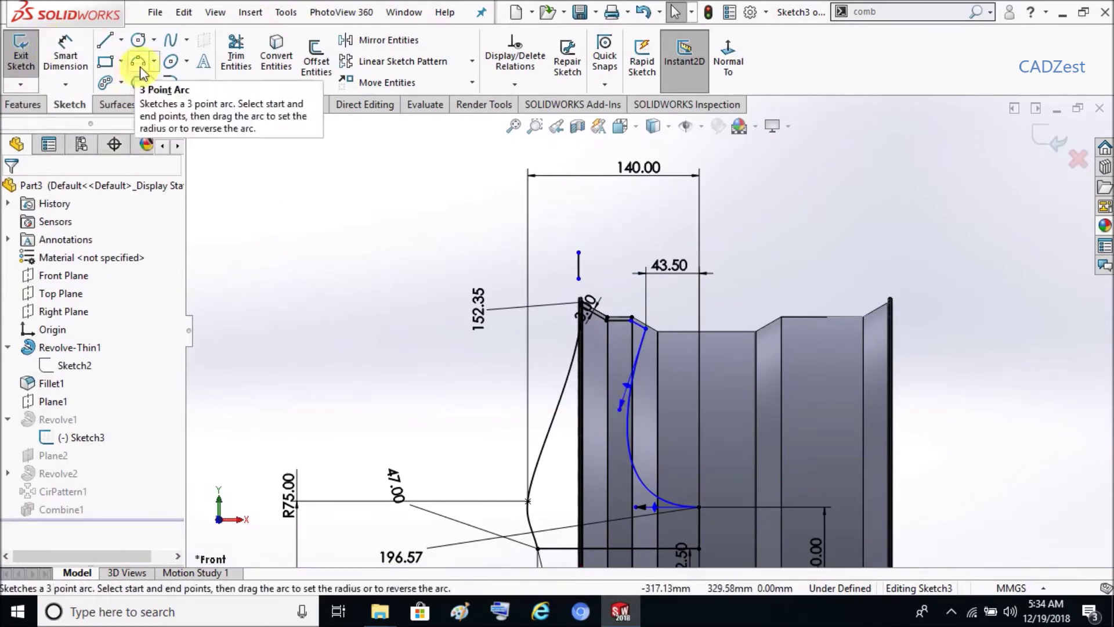
Dimension the spline, changing its 259.93 value to 265
{"action": "left_click", "coordinate": [65, 53]}
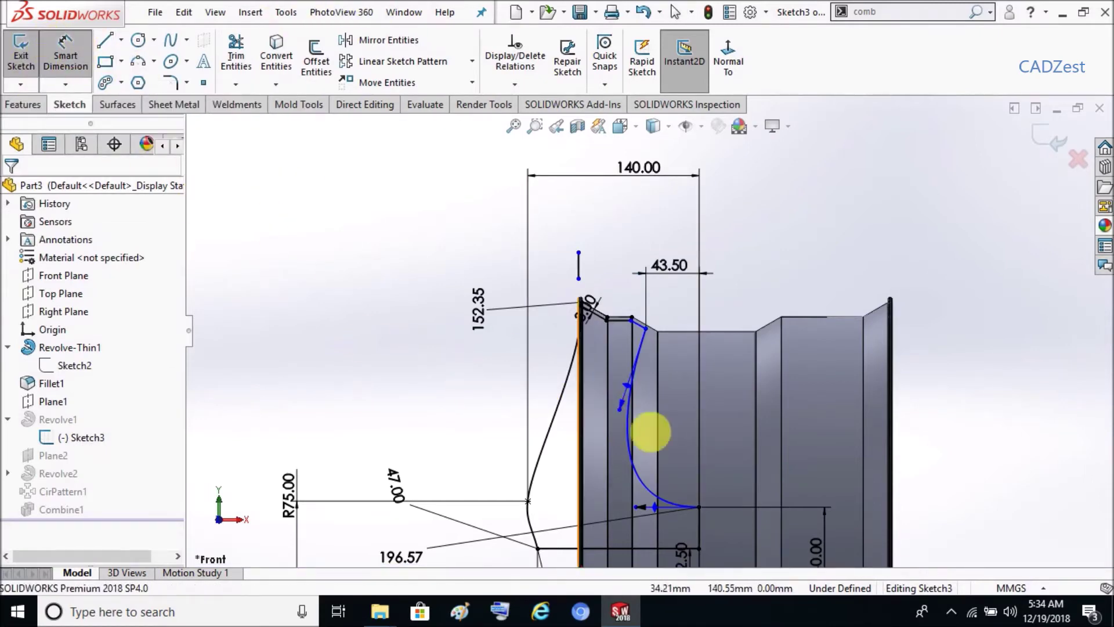
{"action": "left_click", "coordinate": [618, 412]}
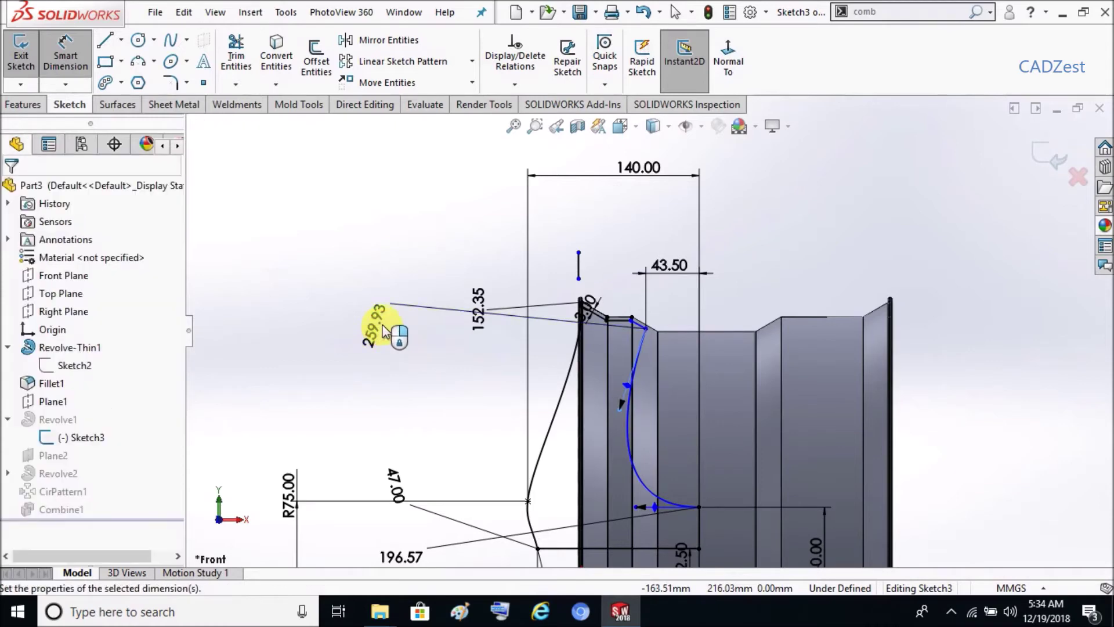
{"action": "left_click", "coordinate": [383, 331]}
{"action": "type", "text": "268"}
{"action": "type", "text": "5"}
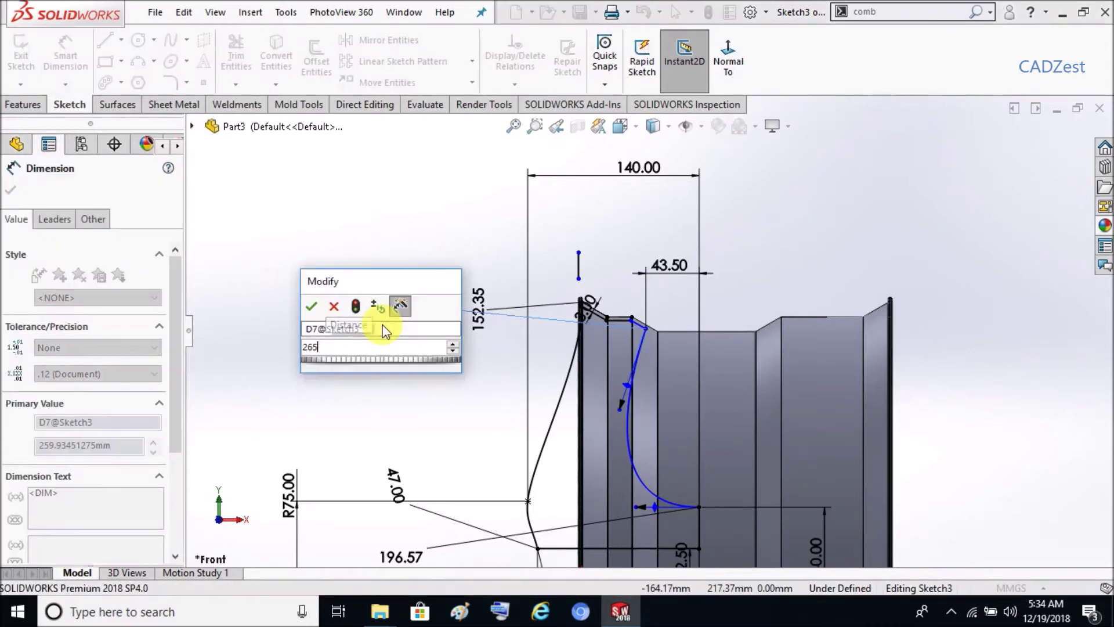
{"action": "key", "text": "Return"}
{"action": "left_click", "coordinate": [404, 388]}
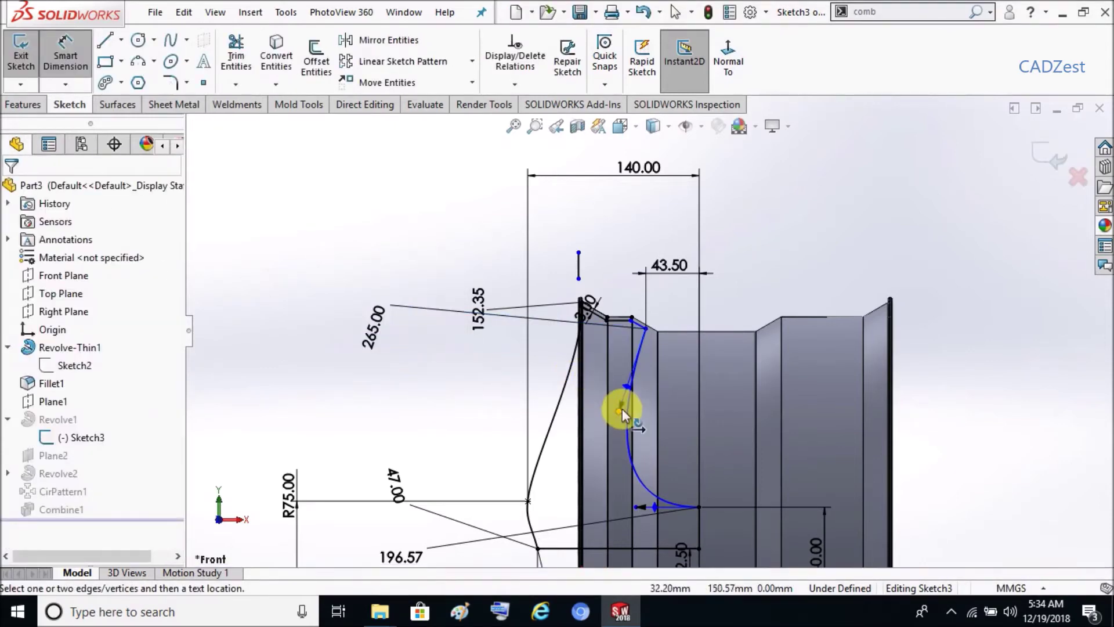
Tilt the spline's middle tangent and set its angle to 10.0
{"action": "left_click_drag", "start_coordinate": [619, 412], "coordinate": [650, 405]}
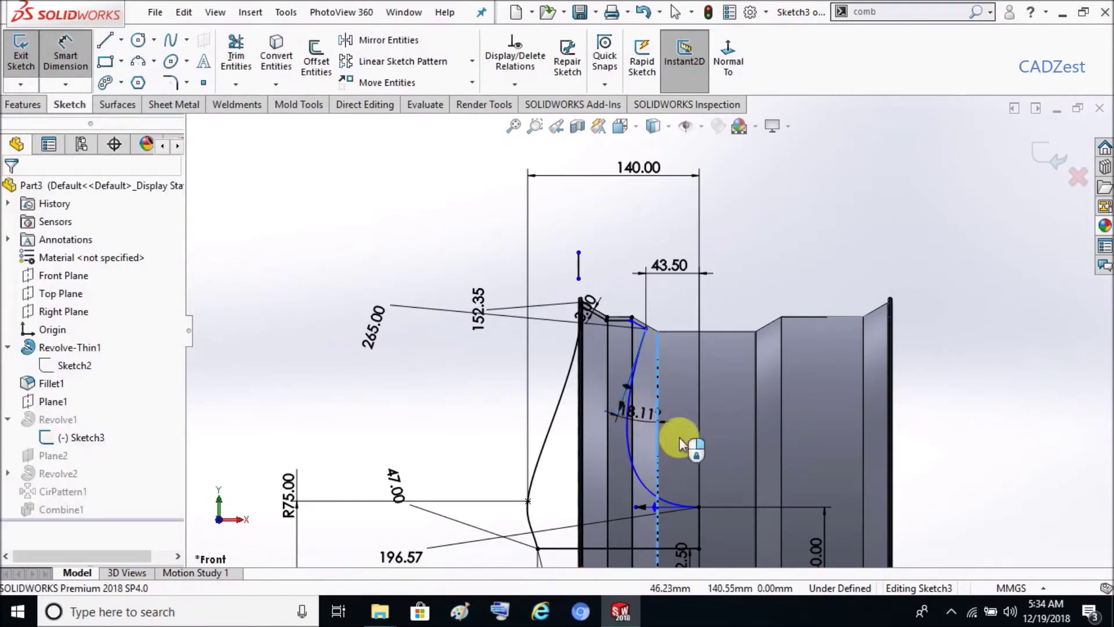
{"action": "left_click", "coordinate": [659, 436]}
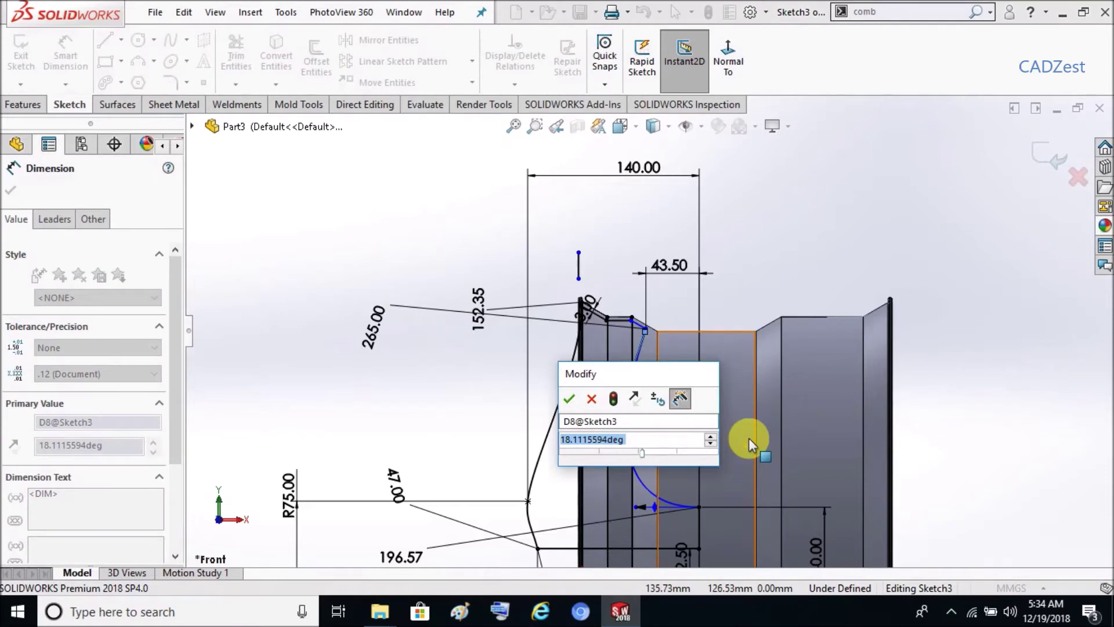
{"action": "type", "text": "18.10.0"}
{"action": "key", "text": "Return"}
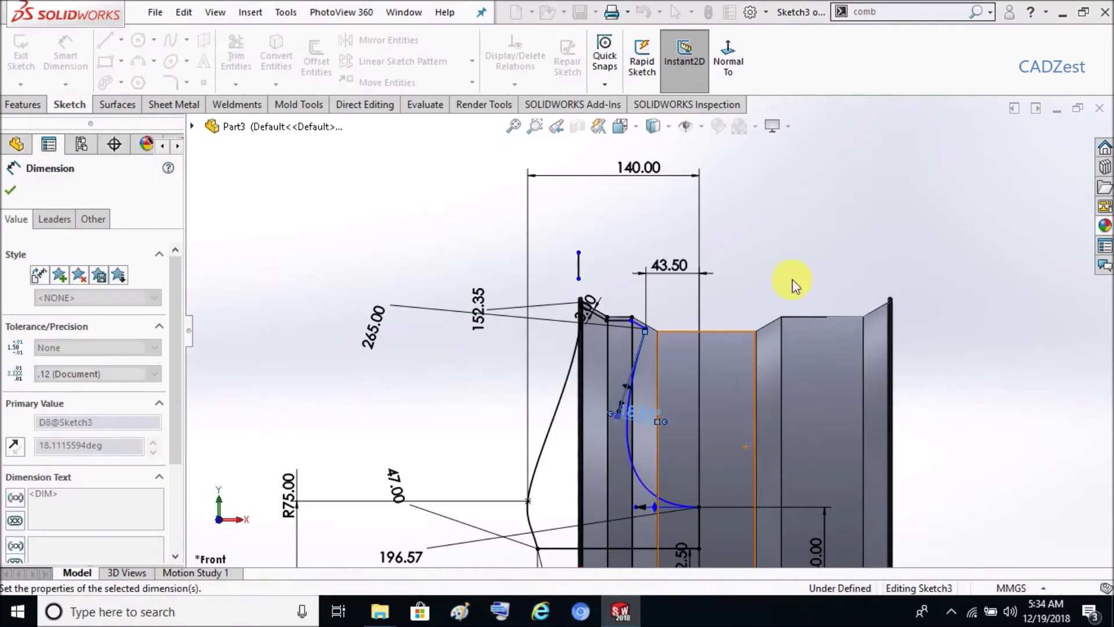
{"action": "left_click", "coordinate": [812, 229]}
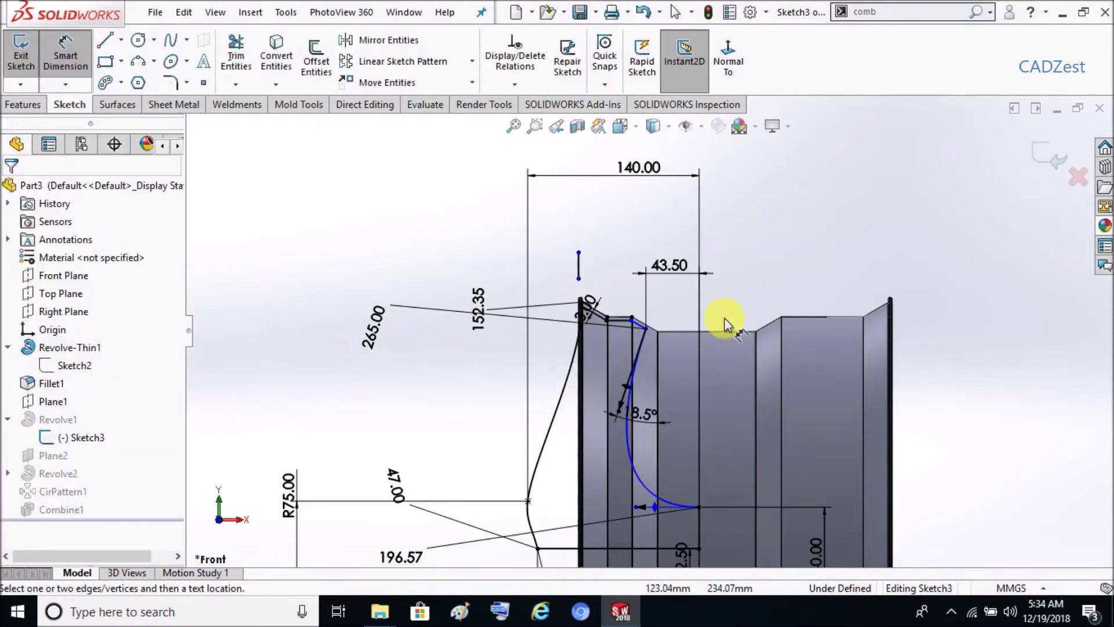
{"action": "scroll", "coordinate": [643, 333], "scroll_direction": "down", "scroll_amount": 1}
{"action": "scroll", "coordinate": [670, 343], "scroll_direction": "down", "scroll_amount": 1}
{"action": "scroll", "coordinate": [702, 316], "scroll_direction": "down", "scroll_amount": 1}
{"action": "scroll", "coordinate": [658, 314], "scroll_direction": "down", "scroll_amount": 1}
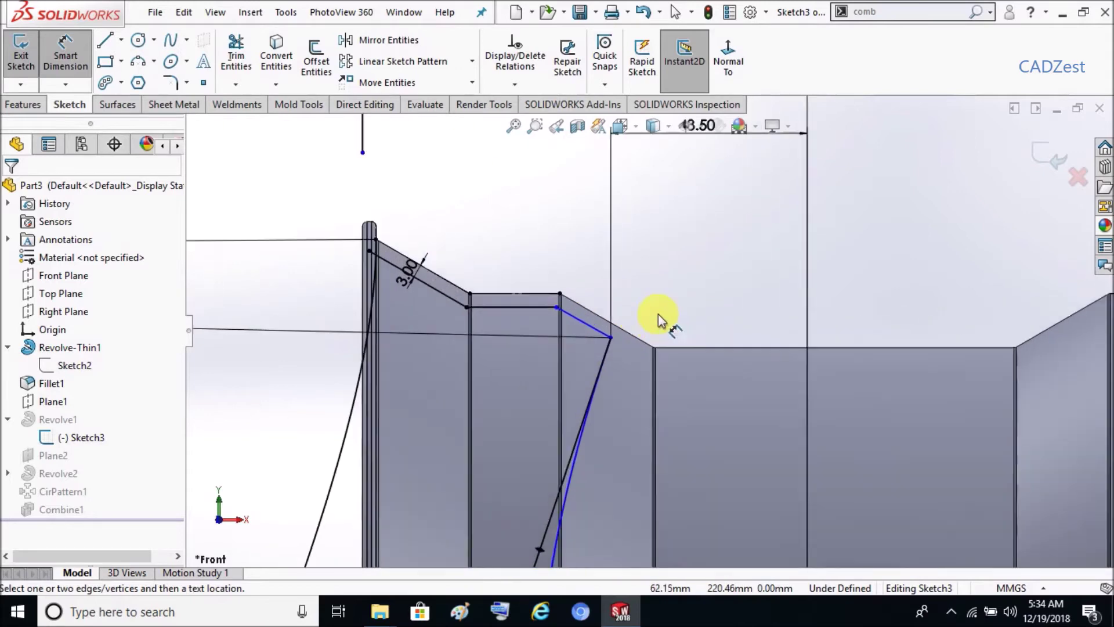
Extend the flat top line and dimension its length to 20.00
{"action": "key", "text": "Escape"}
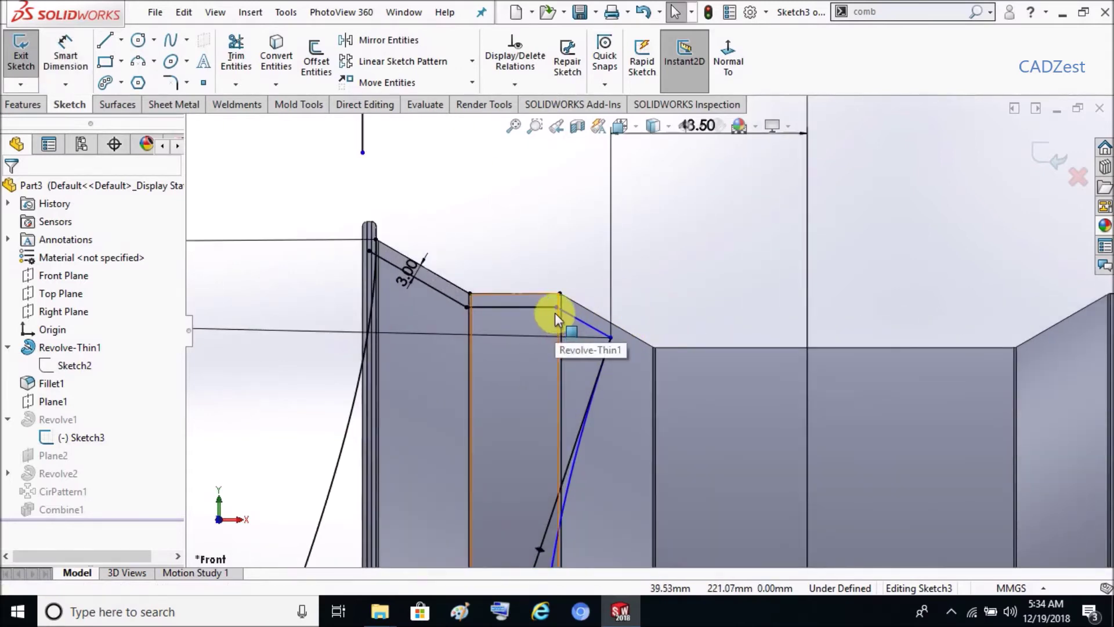
{"action": "mouse_move", "coordinate": [557, 309]}
{"action": "left_mouse_down"}
{"action": "mouse_move", "coordinate": [612, 324]}
{"action": "mouse_move", "coordinate": [586, 328]}
{"action": "left_mouse_up"}
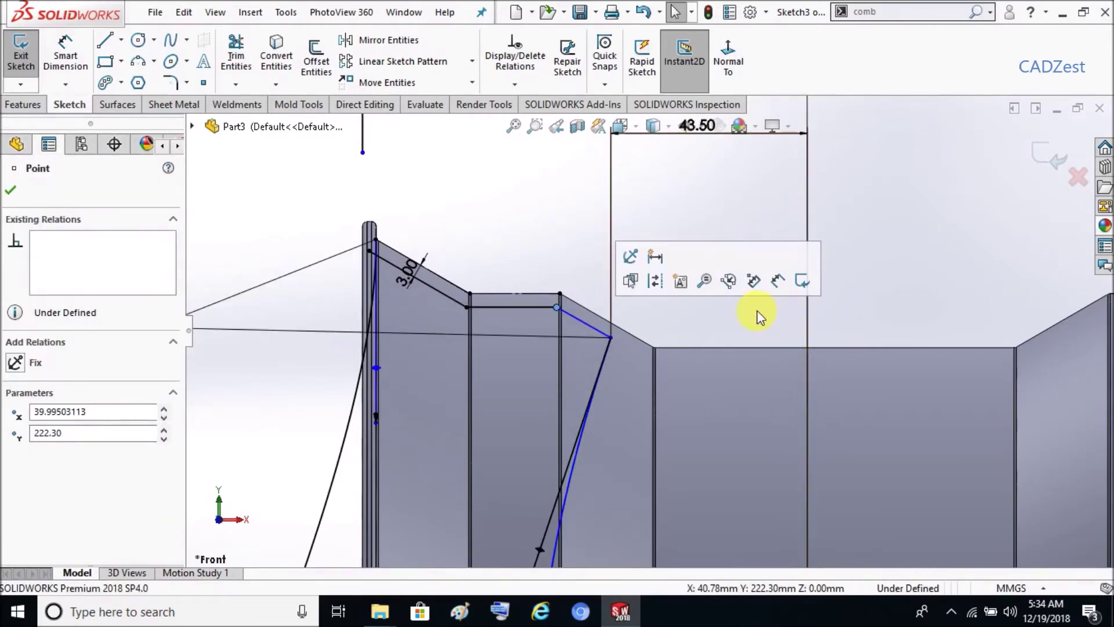
{"action": "left_click", "coordinate": [754, 311]}
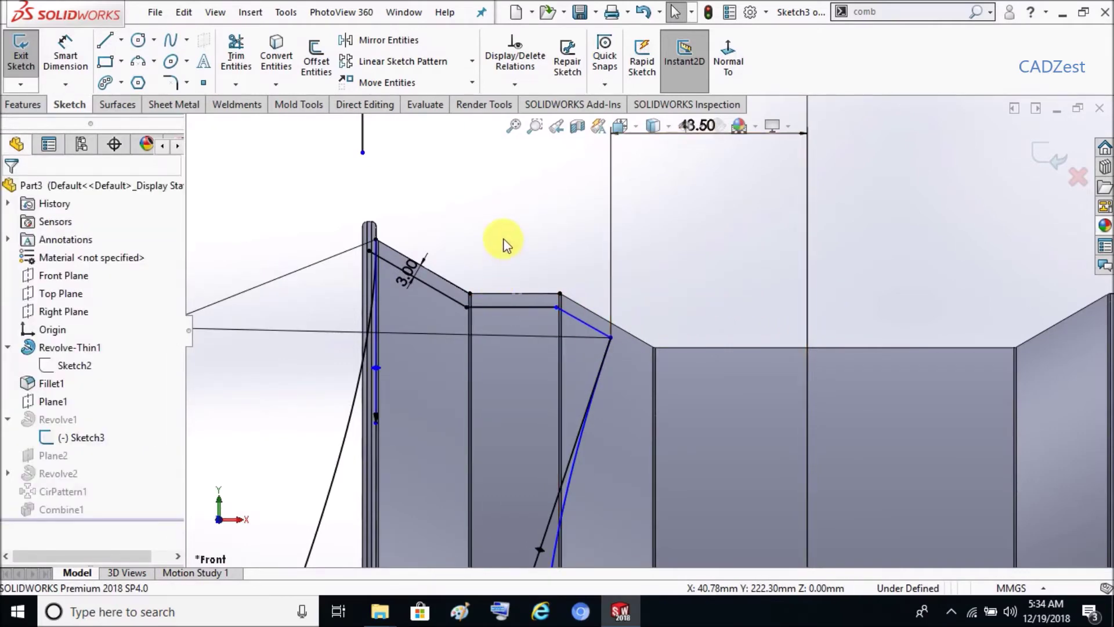
{"action": "left_click", "coordinate": [65, 55]}
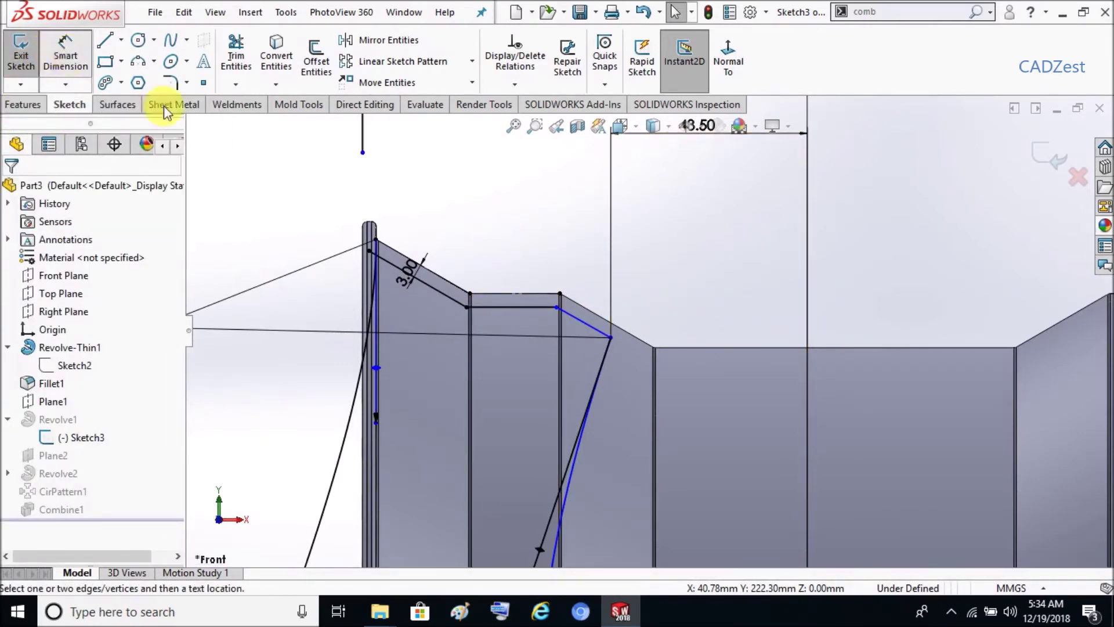
{"action": "left_click", "coordinate": [512, 323]}
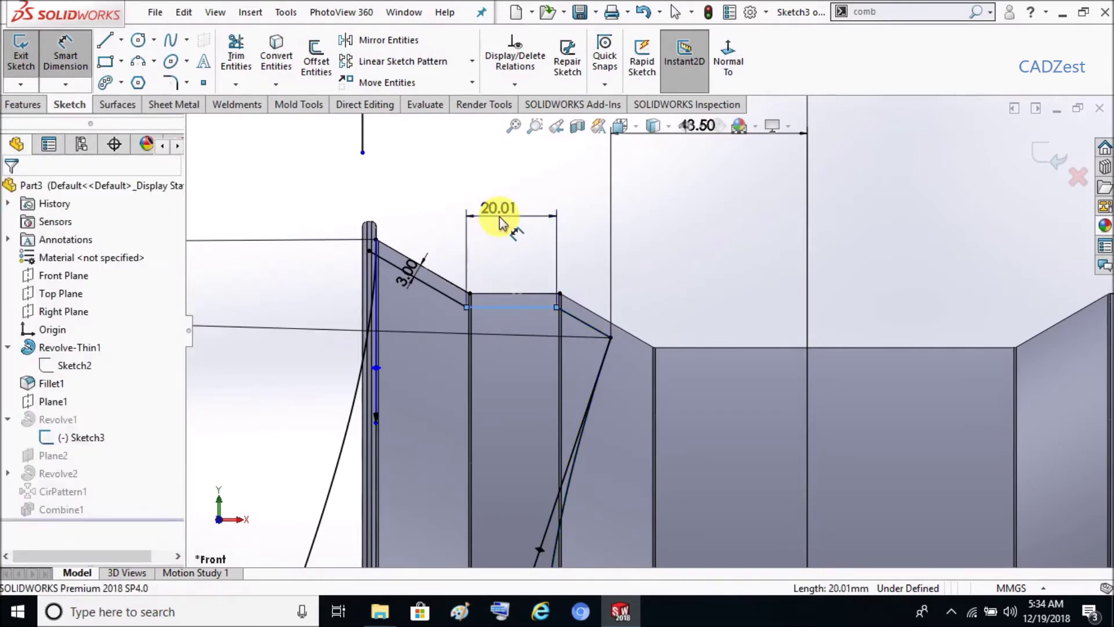
{"action": "left_click", "coordinate": [498, 216]}
{"action": "type", "text": "20"}
{"action": "key", "text": "Return"}
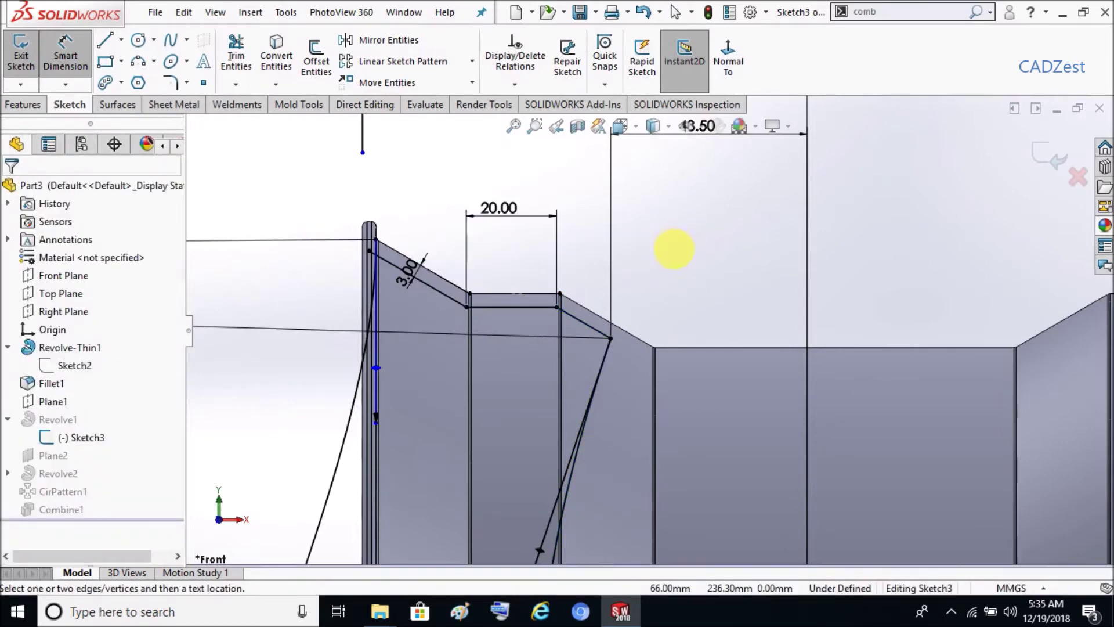
{"action": "scroll", "coordinate": [676, 256], "scroll_direction": "up", "scroll_amount": 2}
{"action": "scroll", "coordinate": [675, 252], "scroll_direction": "up", "scroll_amount": 2}
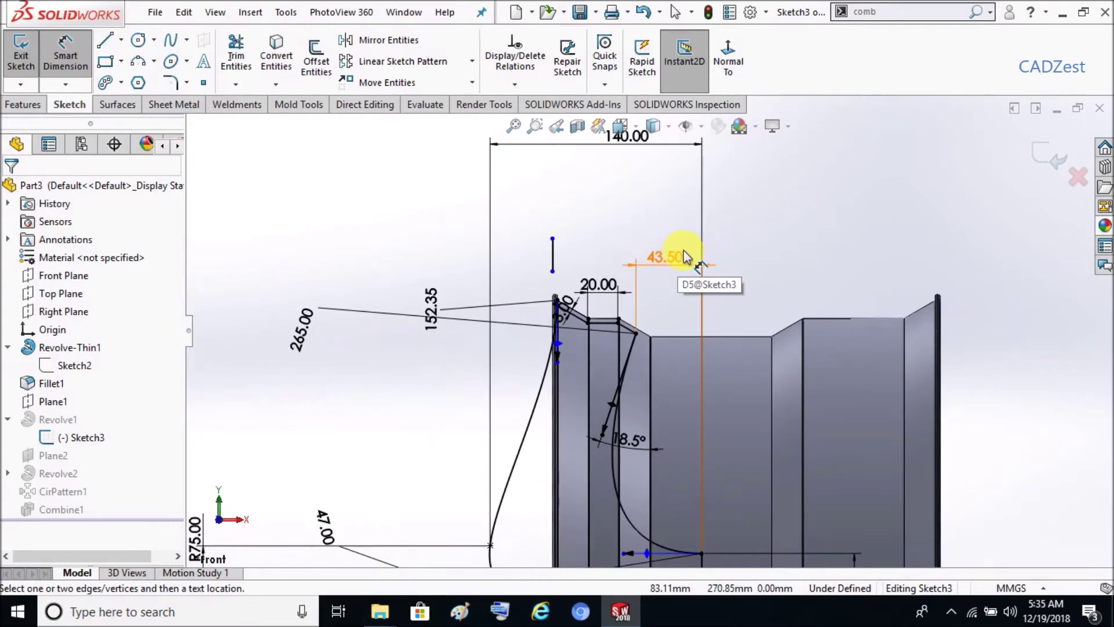
{"action": "scroll", "coordinate": [572, 312], "scroll_direction": "down", "scroll_amount": 1}
{"action": "scroll", "coordinate": [573, 328], "scroll_direction": "down", "scroll_amount": 2}
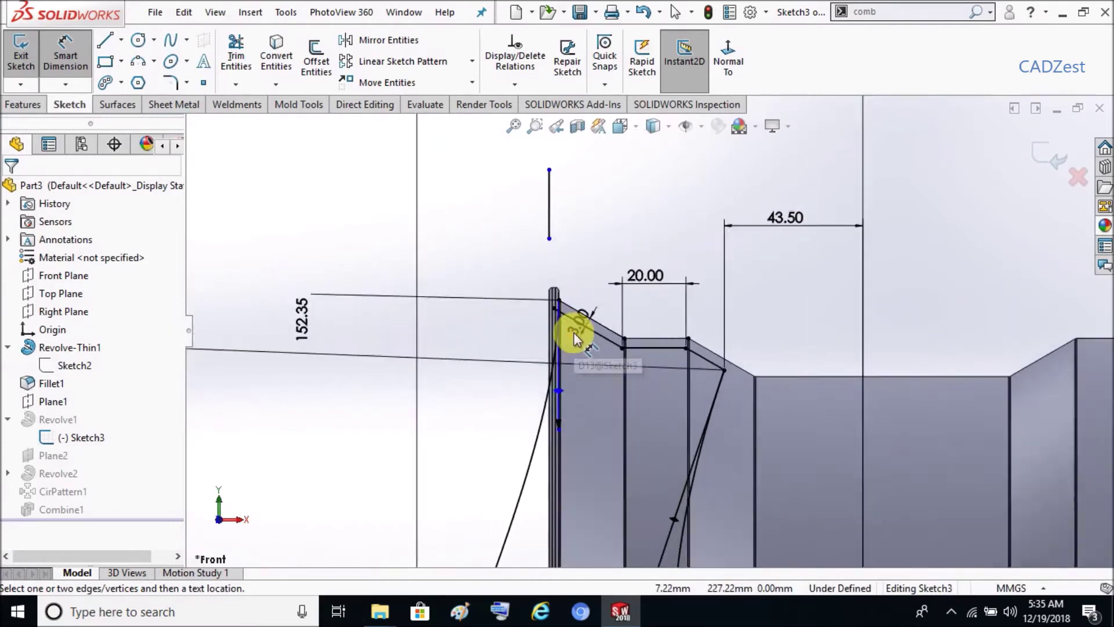
{"action": "scroll", "coordinate": [579, 329], "scroll_direction": "down", "scroll_amount": 2}
Drag the sloped line's endpoint onto the rim's left lip
{"action": "key", "text": "Escape"}
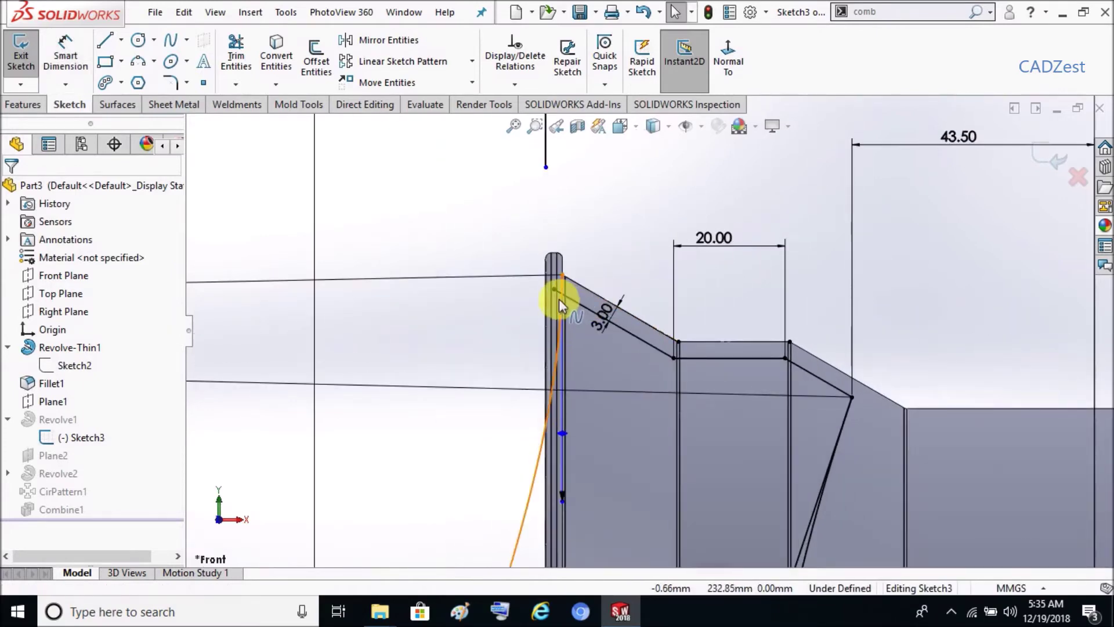
{"action": "mouse_move", "coordinate": [561, 278]}
{"action": "left_mouse_down"}
{"action": "mouse_move", "coordinate": [522, 319]}
{"action": "mouse_move", "coordinate": [537, 321]}
{"action": "left_mouse_up"}
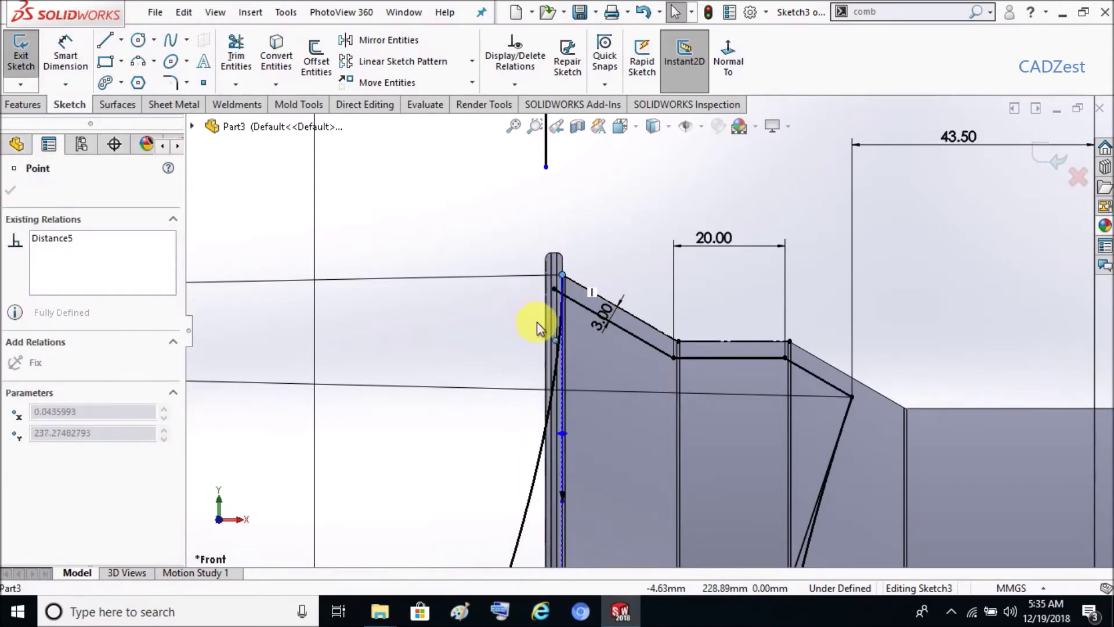
{"action": "left_click", "coordinate": [483, 293]}
{"action": "scroll", "coordinate": [601, 319], "scroll_direction": "down", "scroll_amount": 2}
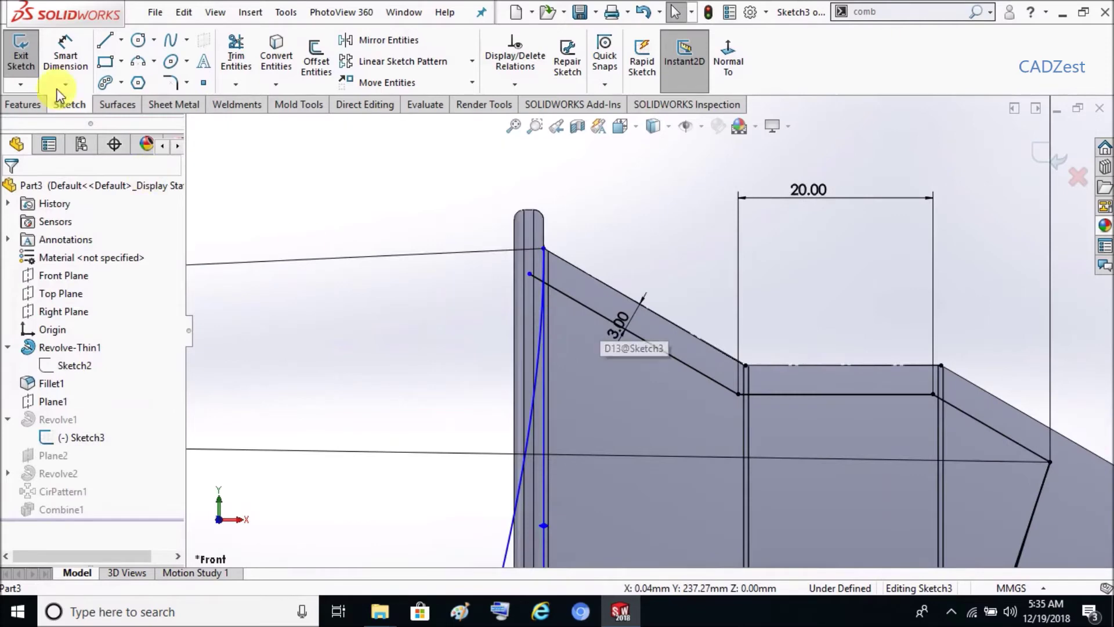
{"action": "left_click", "coordinate": [235, 84]}
{"action": "left_click", "coordinate": [273, 123]}
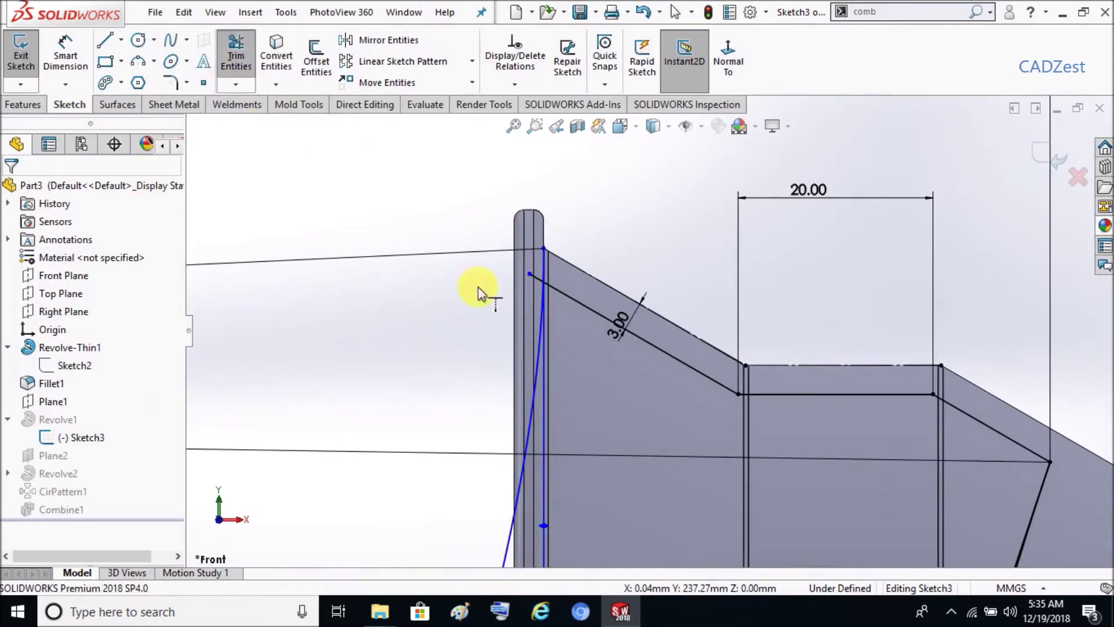
Add a Vertical relation between the line's top endpoint and the second point
{"action": "scroll", "coordinate": [561, 289], "scroll_direction": "down", "scroll_amount": 2}
{"action": "left_click", "coordinate": [236, 84]}
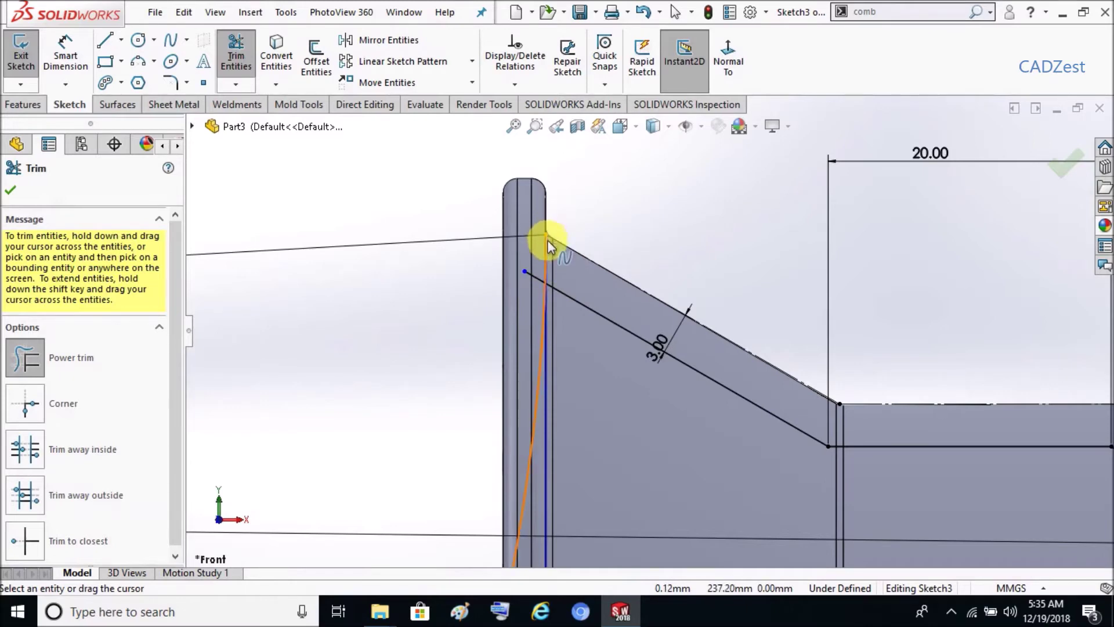
{"action": "scroll", "coordinate": [547, 236], "scroll_direction": "up", "scroll_amount": 3}
{"action": "scroll", "coordinate": [604, 224], "scroll_direction": "up", "scroll_amount": 2}
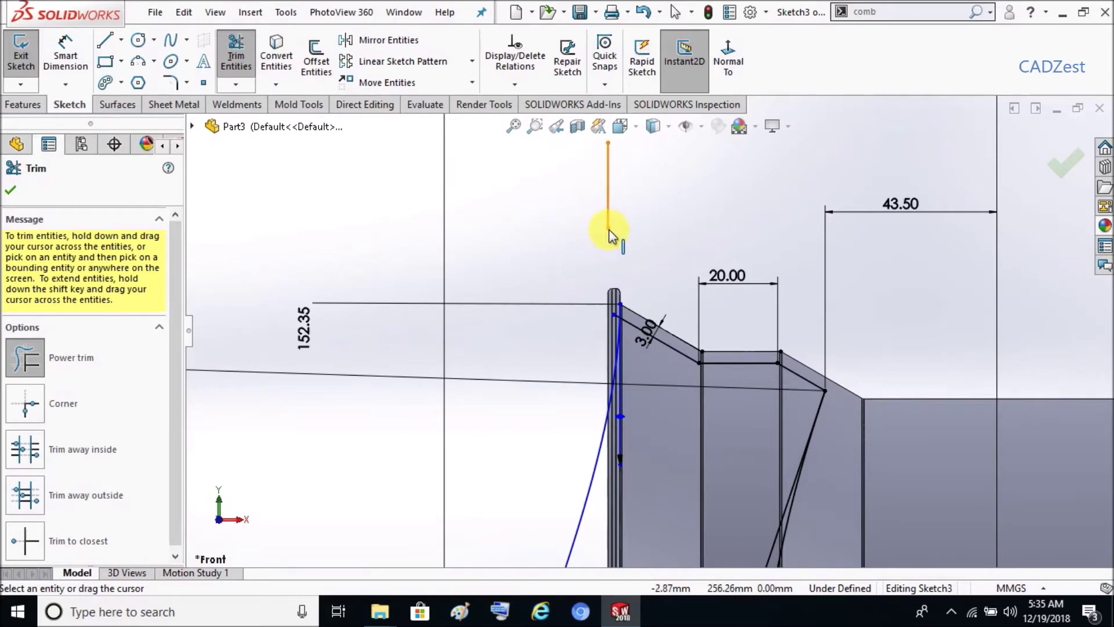
{"action": "key", "text": "Escape"}
{"action": "left_click", "coordinate": [608, 228]}
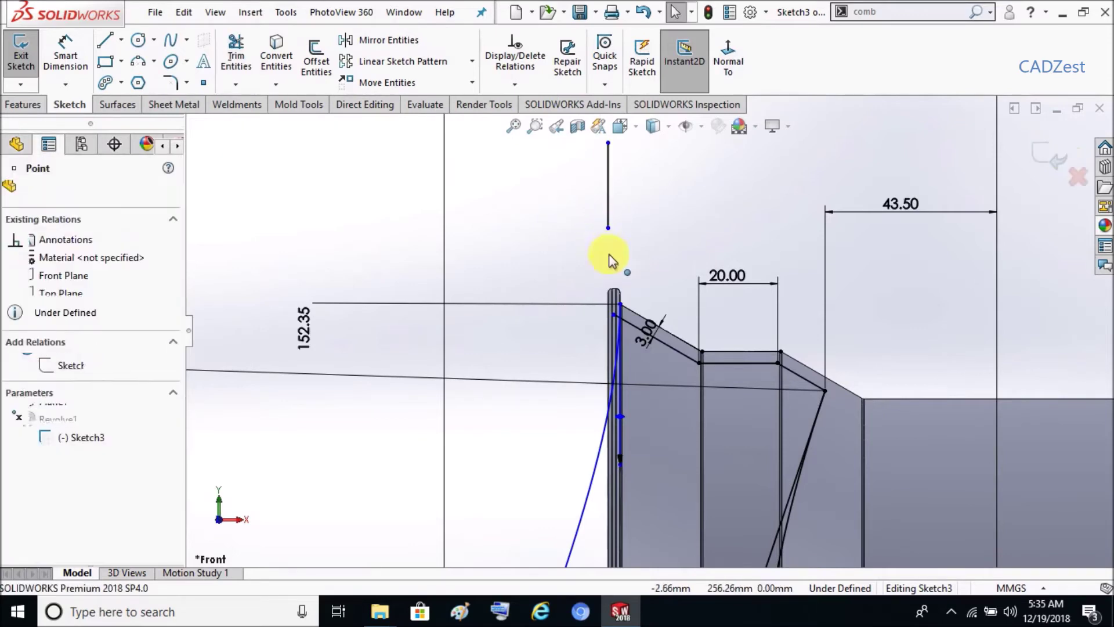
{"action": "left_click", "coordinate": [619, 304], "text": "ctrl"}
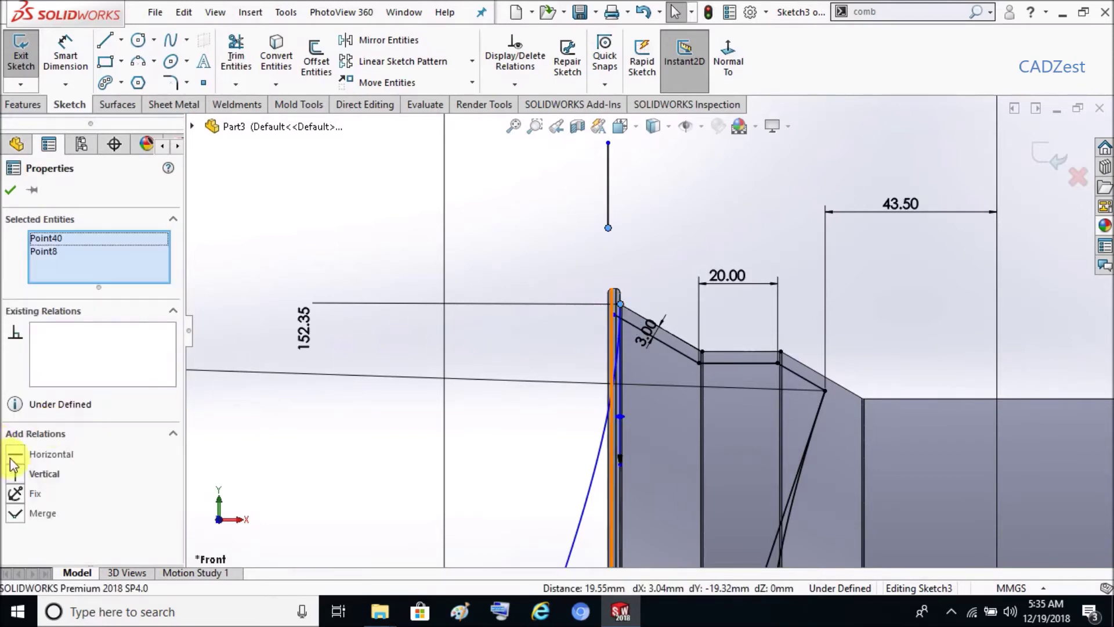
{"action": "left_click", "coordinate": [15, 474]}
{"action": "left_click", "coordinate": [552, 204]}
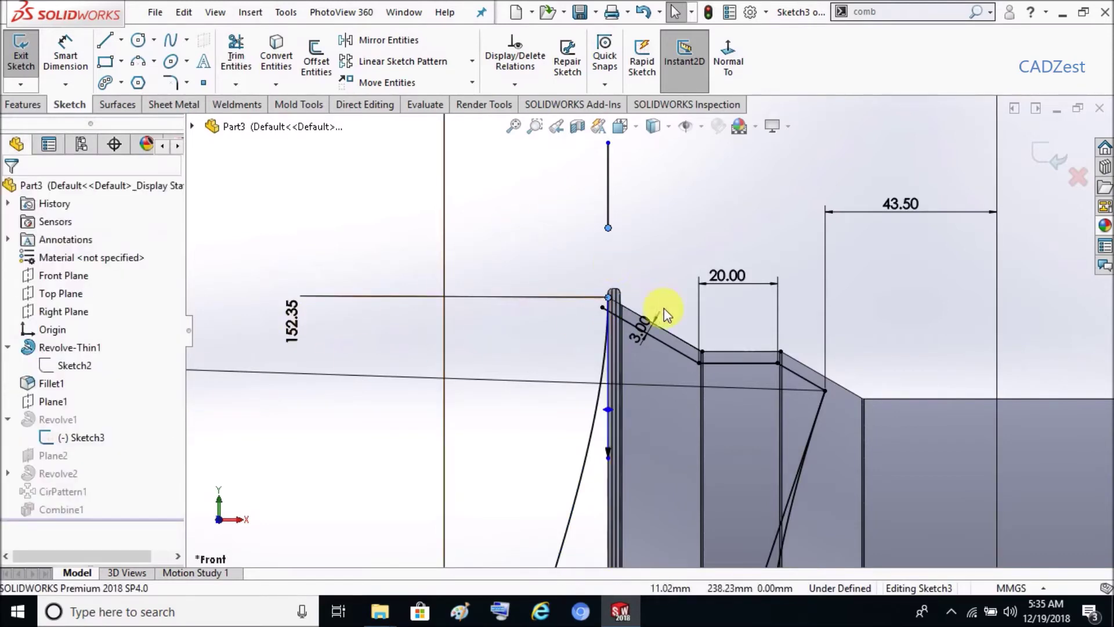
Power-trim the leftover line piece at the rim lip
{"action": "scroll", "coordinate": [616, 322], "scroll_direction": "down", "scroll_amount": 2}
{"action": "scroll", "coordinate": [626, 316], "scroll_direction": "down", "scroll_amount": 1}
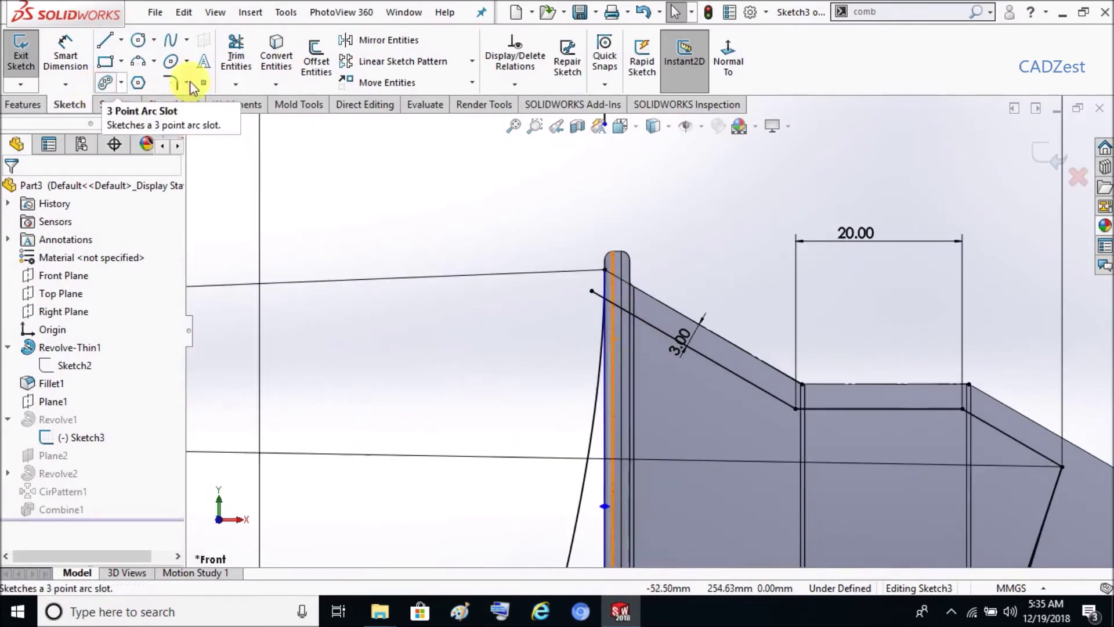
{"action": "left_click", "coordinate": [244, 60]}
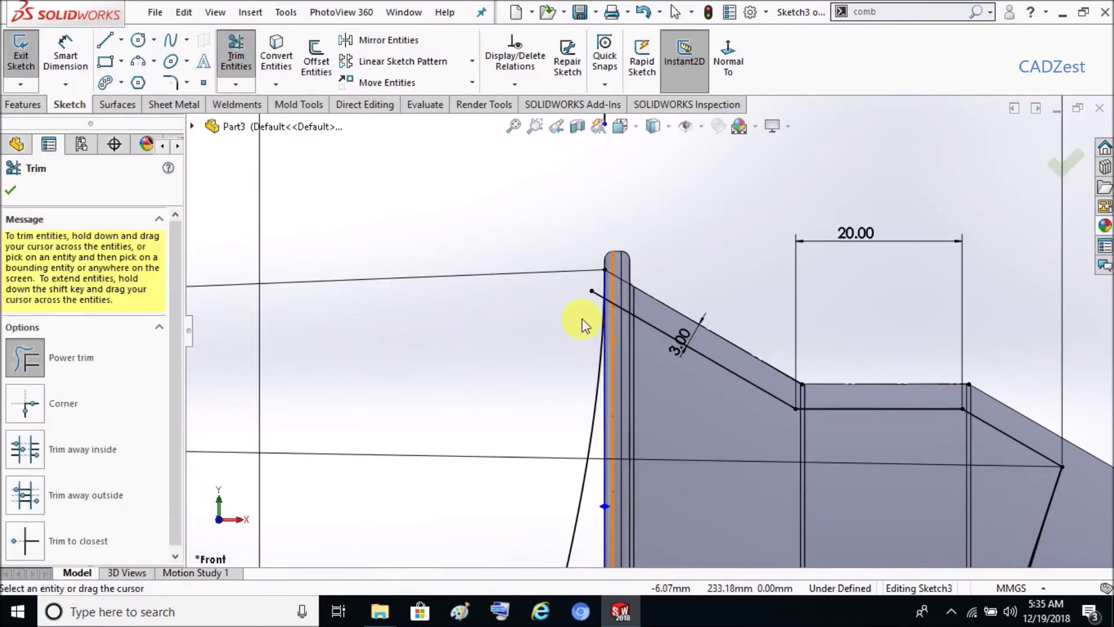
{"action": "left_click_drag", "start_coordinate": [601, 286], "coordinate": [632, 285]}
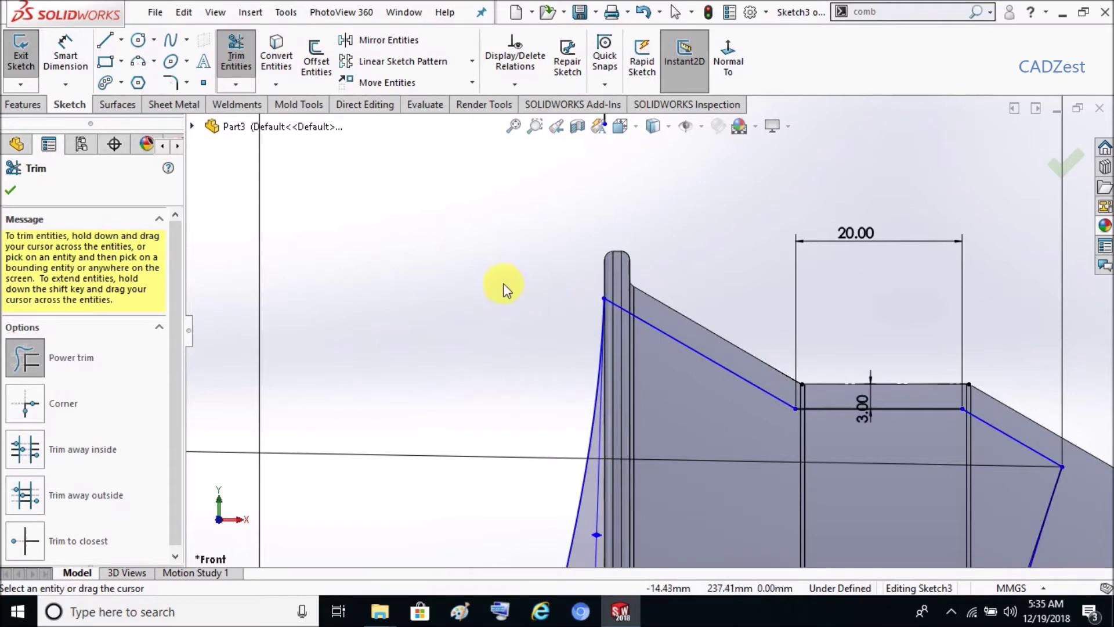
{"action": "scroll", "coordinate": [458, 244], "scroll_direction": "up", "scroll_amount": 3}
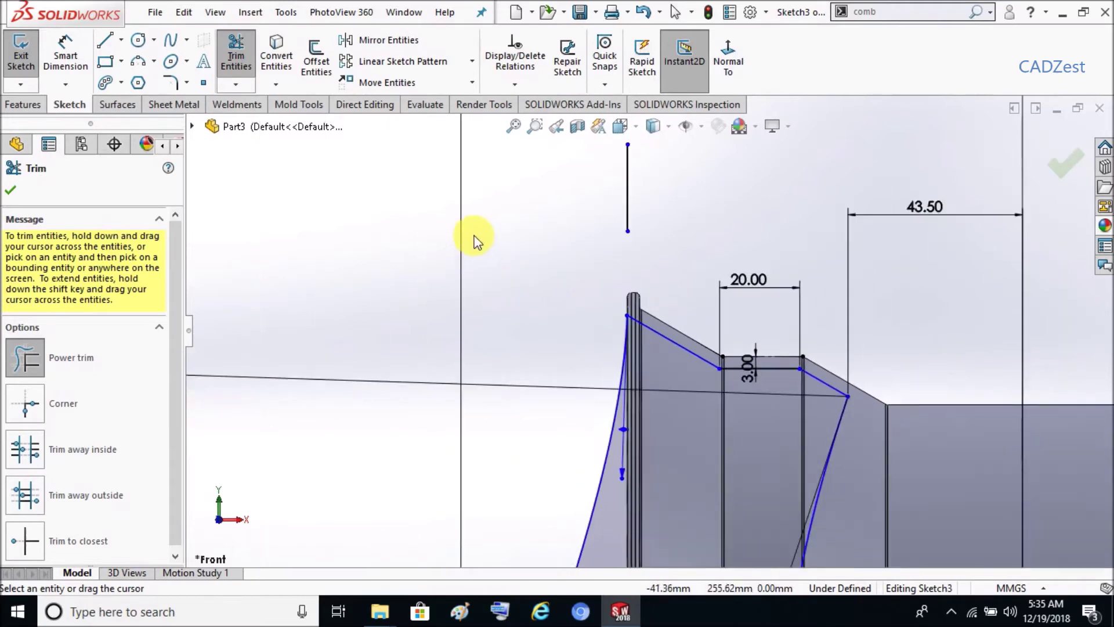
{"action": "left_click", "coordinate": [10, 191]}
{"action": "left_click", "coordinate": [632, 214]}
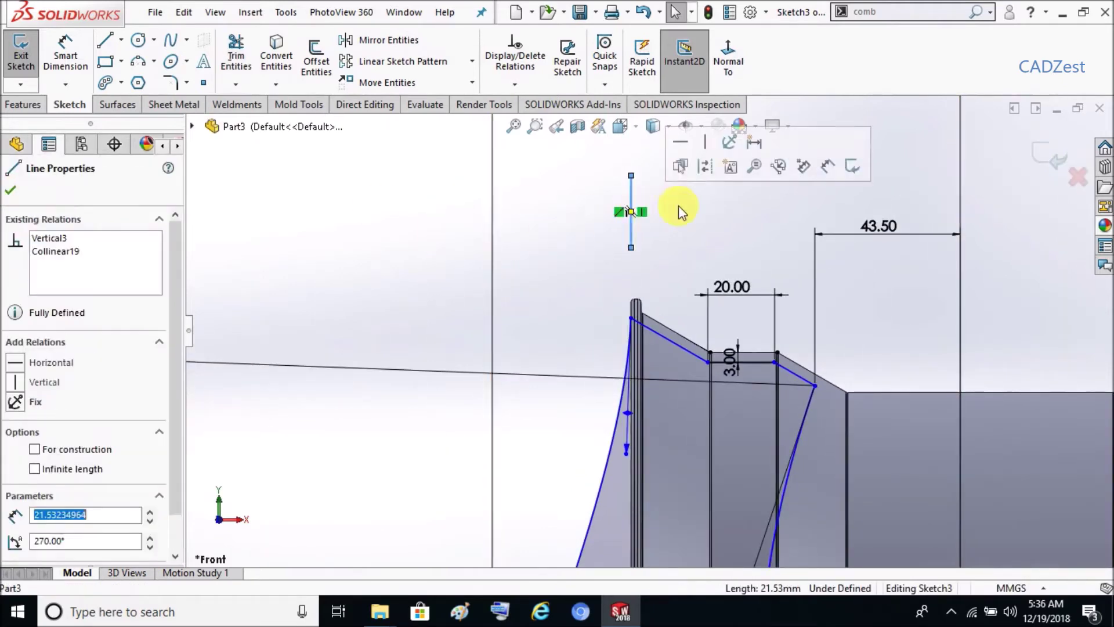
Convert the short vertical line above the rim to construction geometry
{"action": "left_click", "coordinate": [705, 166]}
{"action": "scroll", "coordinate": [660, 282], "scroll_direction": "up", "scroll_amount": 2}
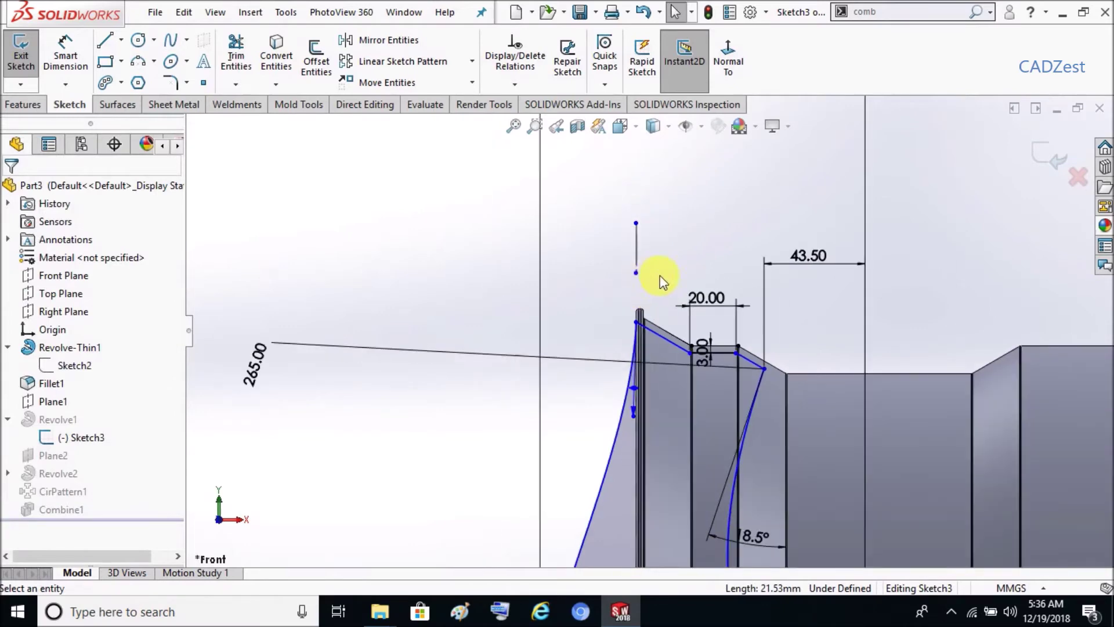
{"action": "scroll", "coordinate": [603, 258], "scroll_direction": "up", "scroll_amount": 1}
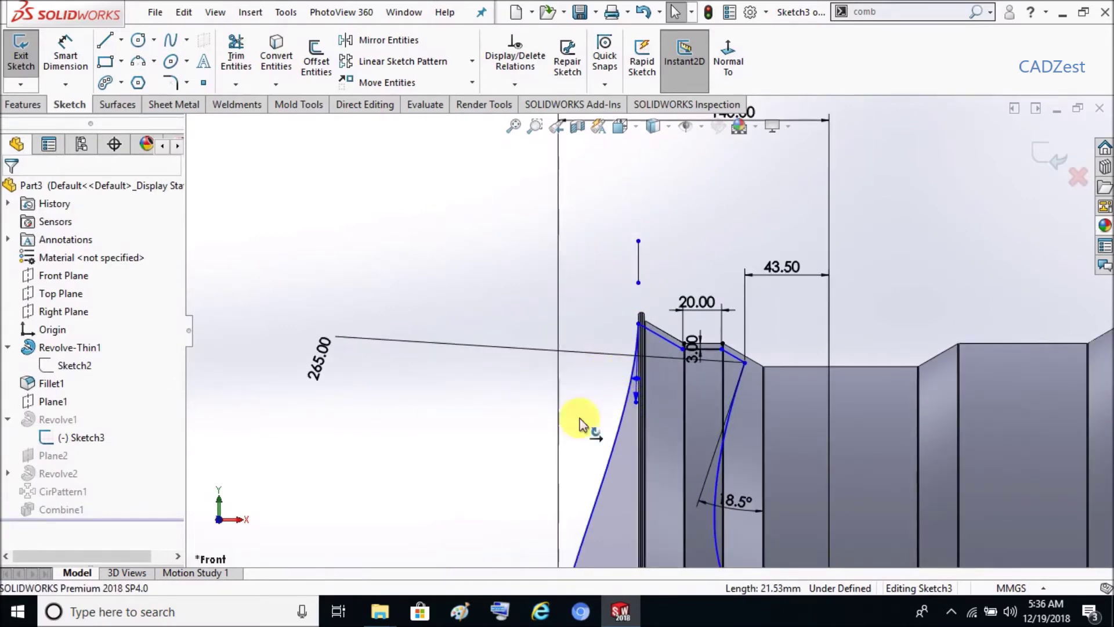
Set the spline's end tangent angle to -90° and accept the change
{"action": "left_click", "coordinate": [635, 399]}
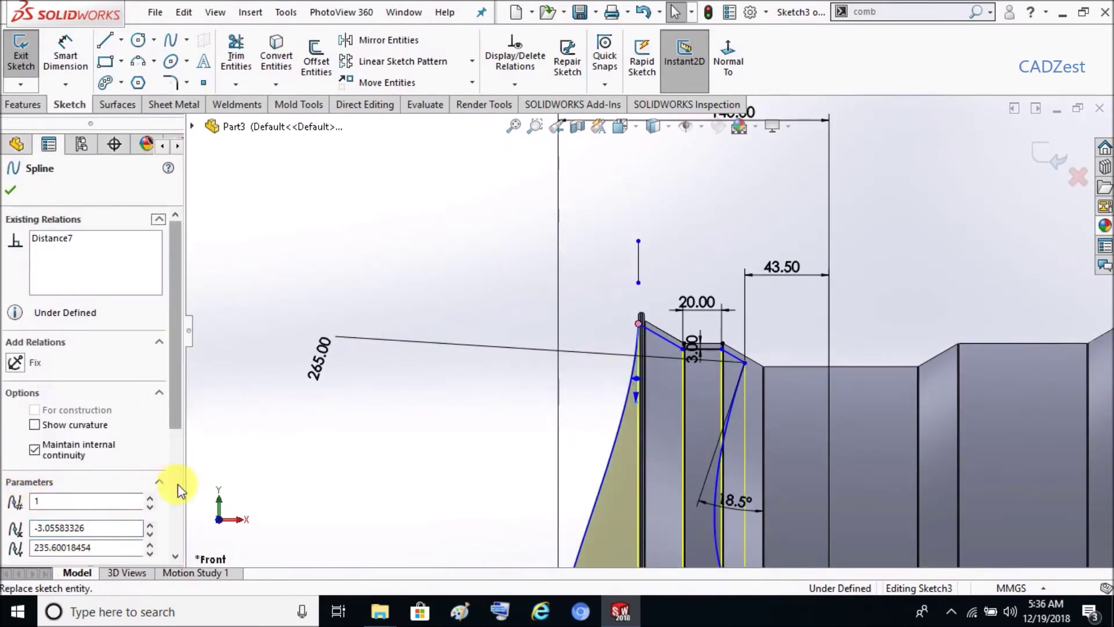
{"action": "left_click_drag", "start_coordinate": [174, 398], "coordinate": [169, 500]}
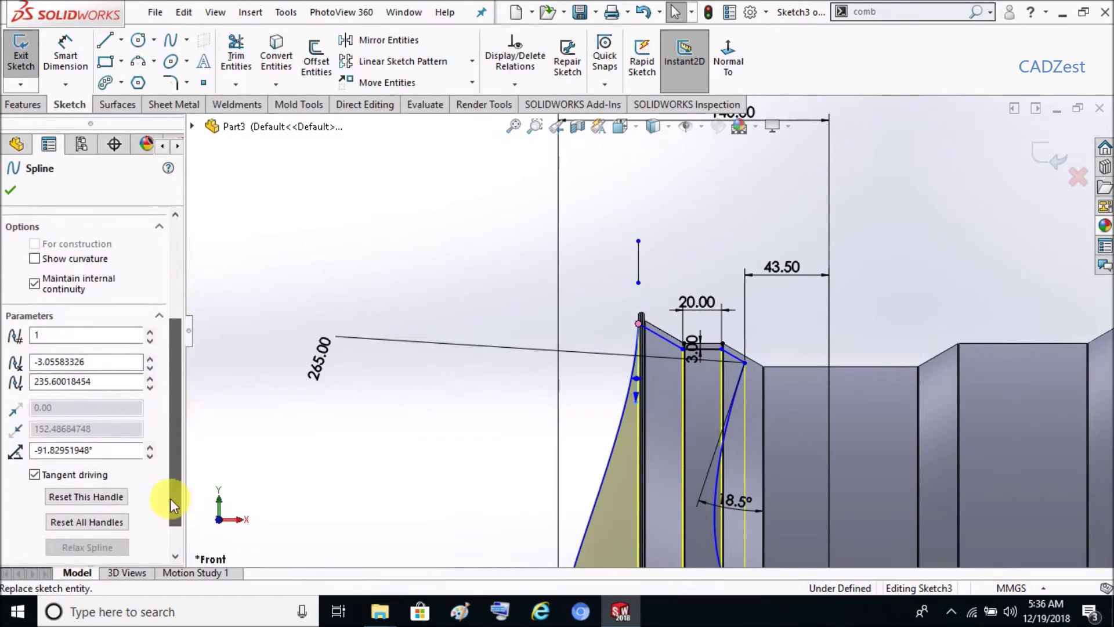
{"action": "left_click_drag", "start_coordinate": [139, 450], "coordinate": [2, 476]}
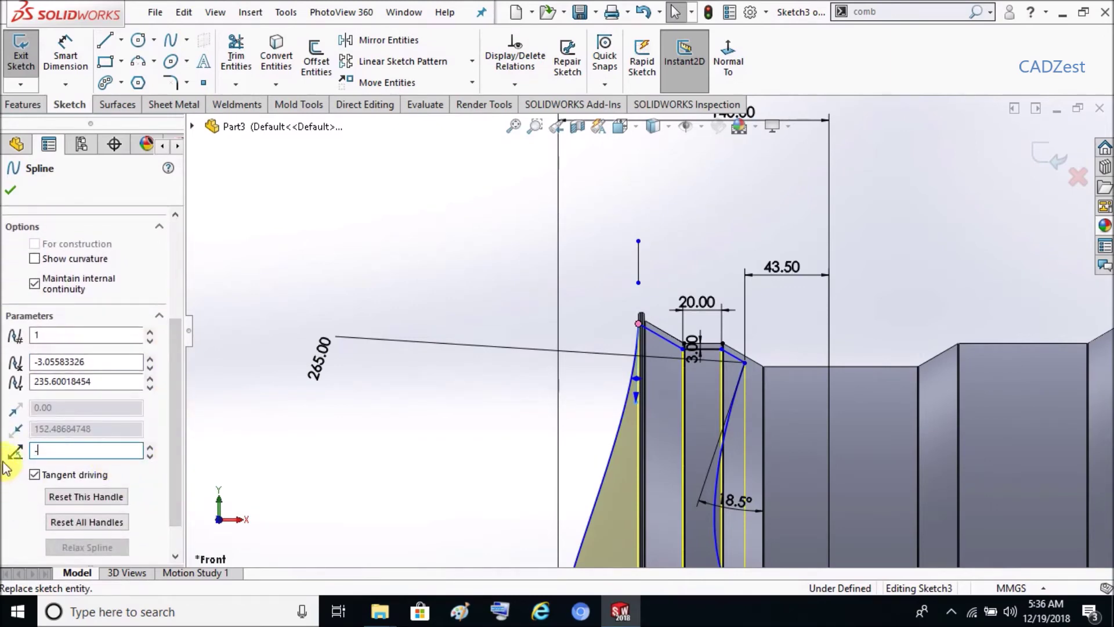
{"action": "type", "text": "90"}
{"action": "key", "text": "Return"}
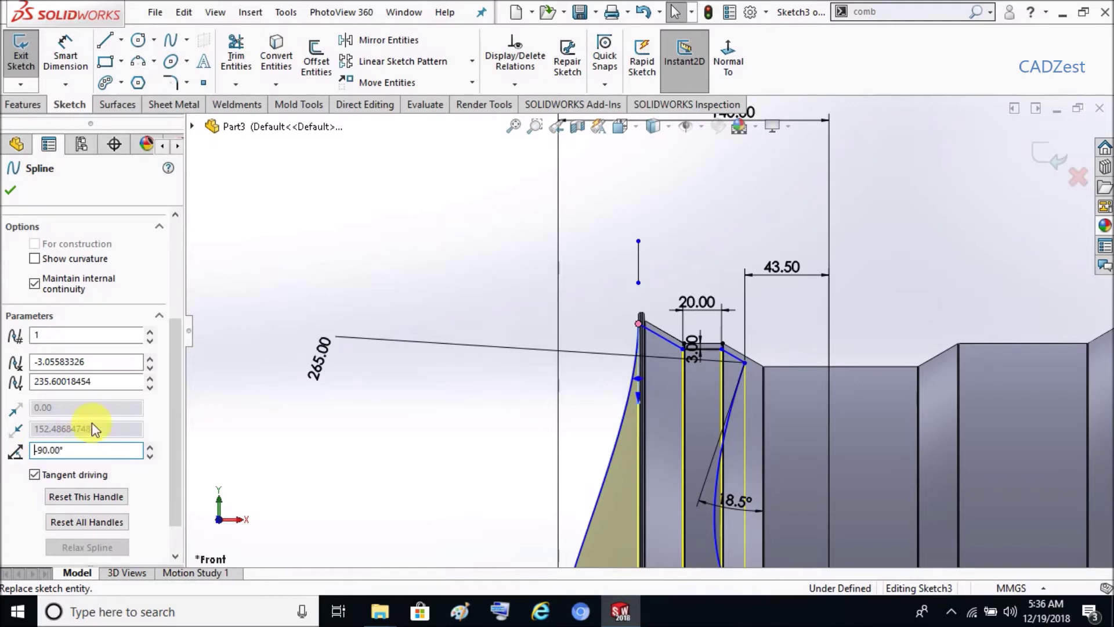
{"action": "left_click", "coordinate": [364, 235]}
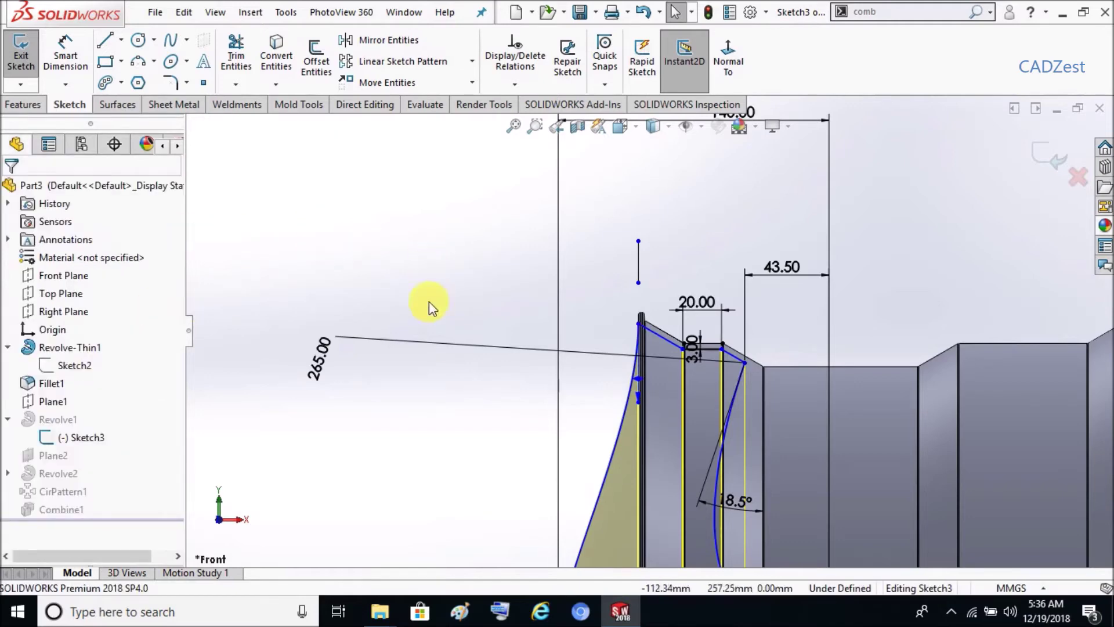
{"action": "left_click", "coordinate": [536, 119]}
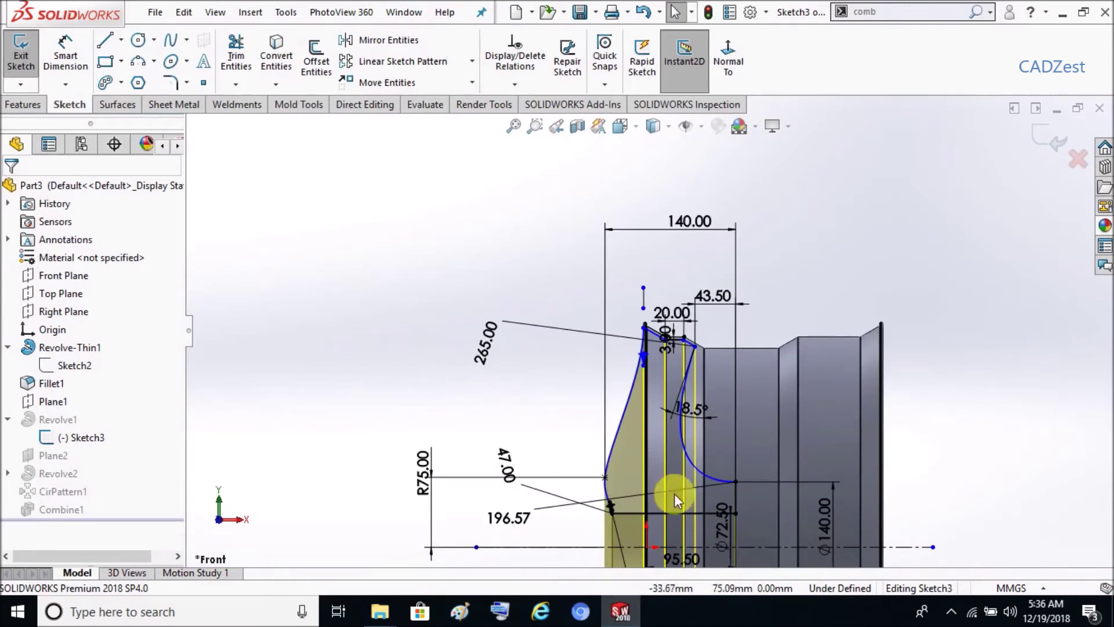
Dimension the spline endpoint at 152.35
{"action": "scroll", "coordinate": [790, 456], "scroll_direction": "down", "scroll_amount": 2}
{"action": "scroll", "coordinate": [725, 392], "scroll_direction": "down", "scroll_amount": 2}
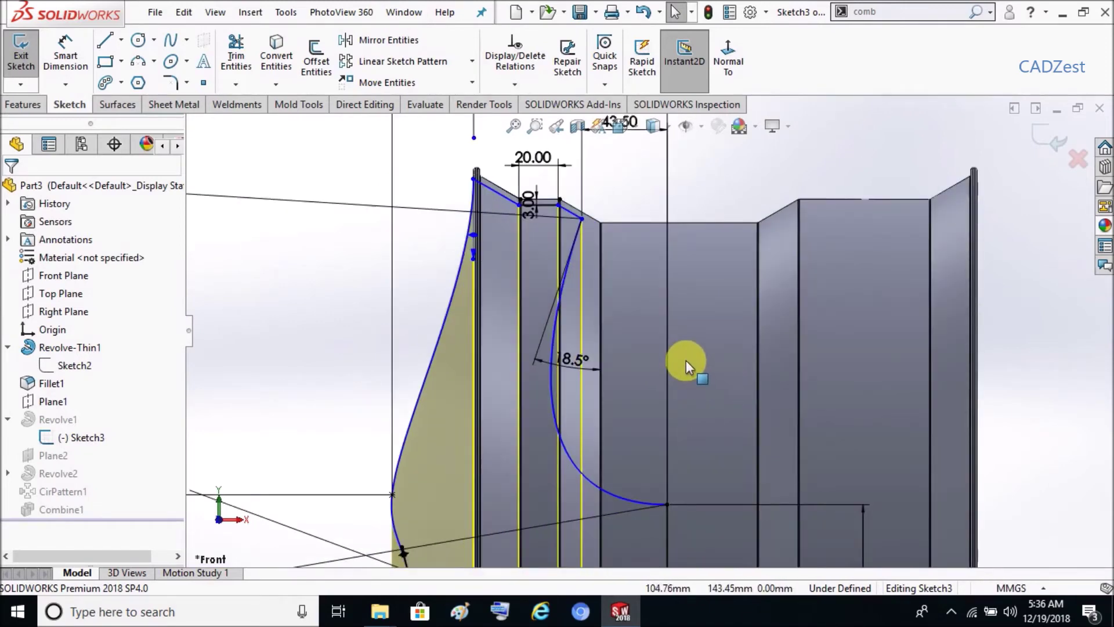
{"action": "key", "text": "d"}
{"action": "left_click", "coordinate": [474, 180]}
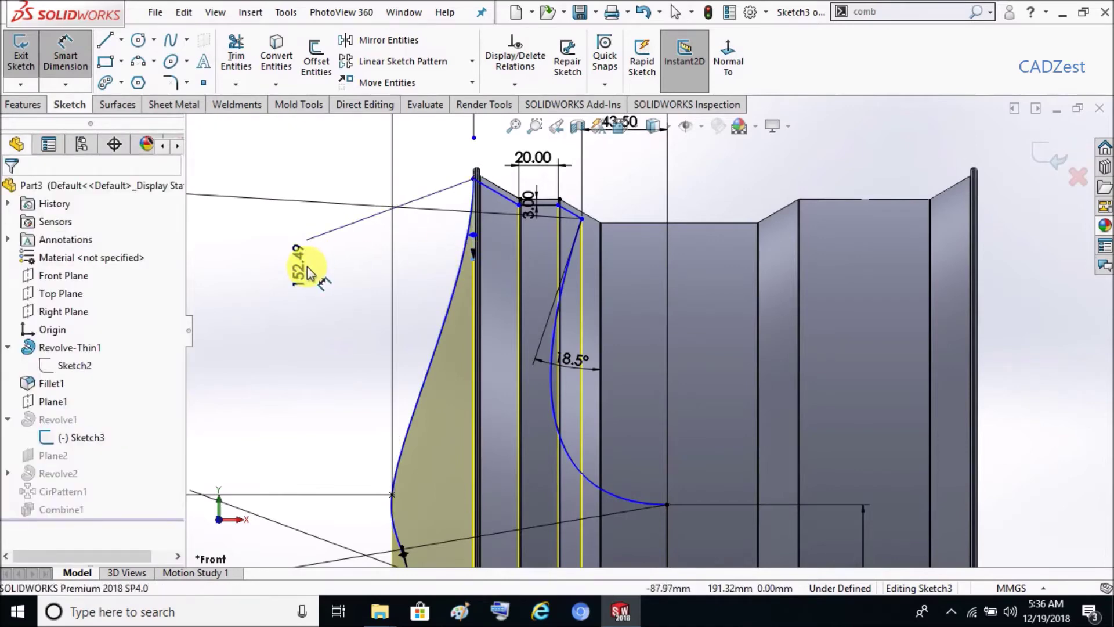
{"action": "left_click", "coordinate": [299, 255]}
{"action": "type", "text": "152.35"}
{"action": "key", "text": "Return"}
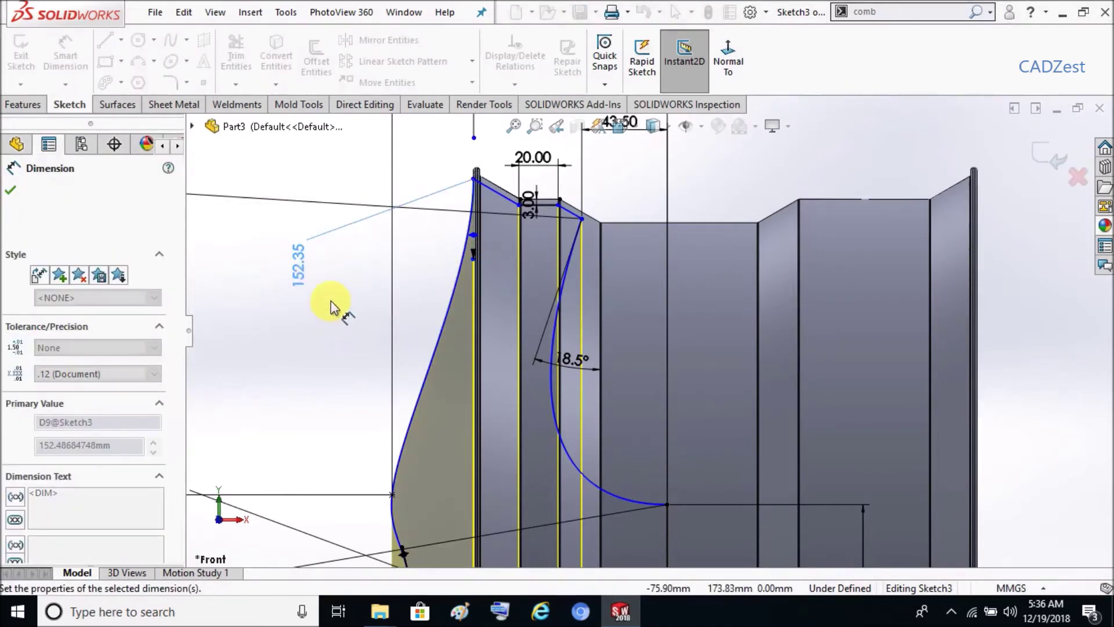
Exit Sketch3 so the wheel rebuilds, then orbit it into 3D
{"action": "key", "text": "z"}
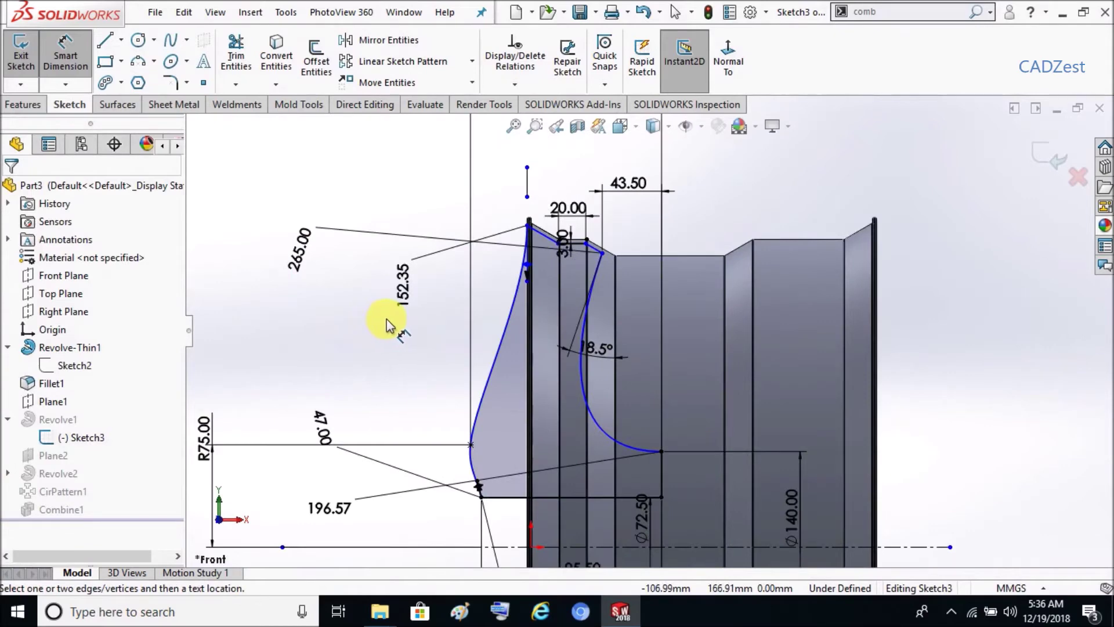
{"action": "scroll", "coordinate": [566, 253], "scroll_direction": "down", "scroll_amount": 3}
{"action": "scroll", "coordinate": [567, 253], "scroll_direction": "down", "scroll_amount": 1}
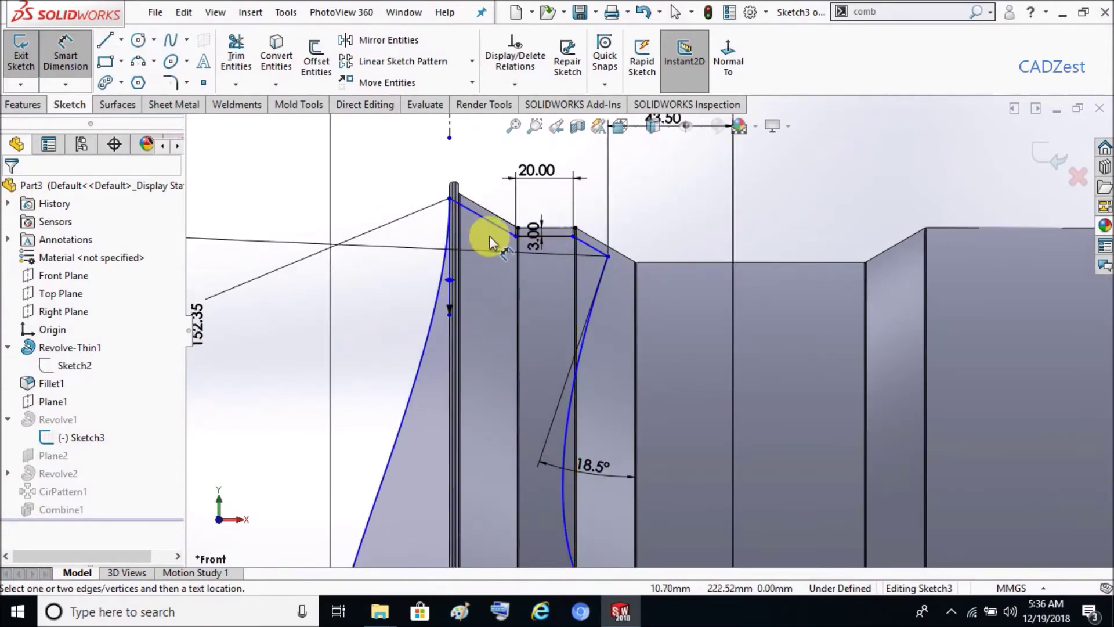
{"action": "key", "text": "z"}
{"action": "key", "text": "z"}
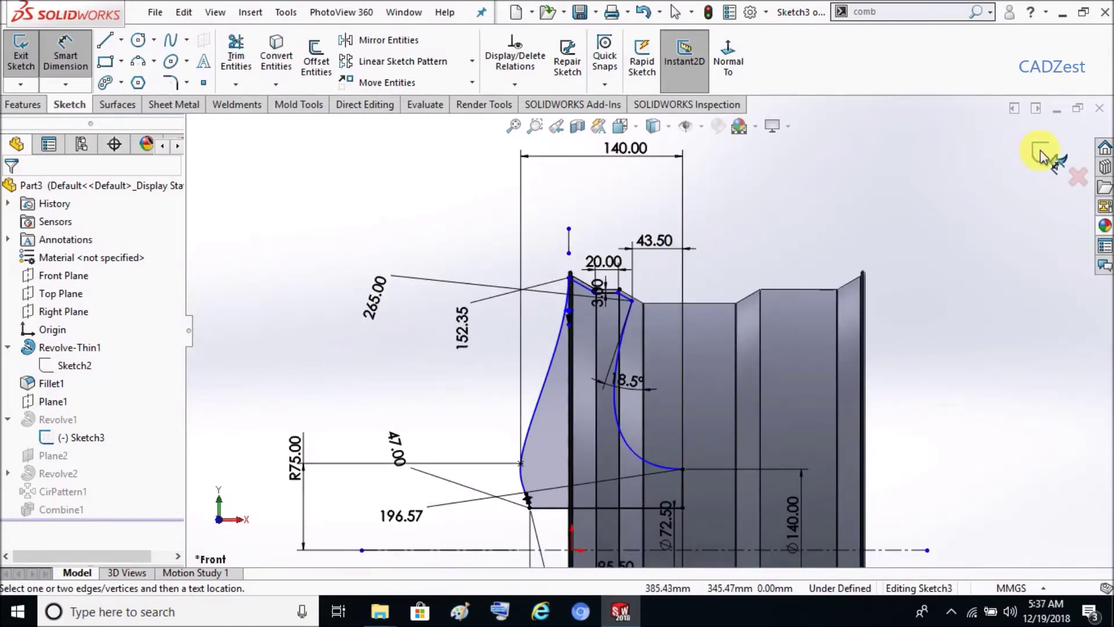
{"action": "left_click", "coordinate": [1050, 155]}
{"action": "mouse_move", "coordinate": [808, 217]}
{"action": "middle_mouse_down"}
{"action": "mouse_move", "coordinate": [435, 325]}
{"action": "mouse_move", "coordinate": [573, 343]}
{"action": "mouse_move", "coordinate": [542, 298]}
{"action": "mouse_move", "coordinate": [385, 249]}
{"action": "mouse_move", "coordinate": [414, 255]}
{"action": "middle_mouse_up"}
Start a new sketch on Plane2 viewed normal to the plane
{"action": "key", "text": "z"}
{"action": "key", "text": "z"}
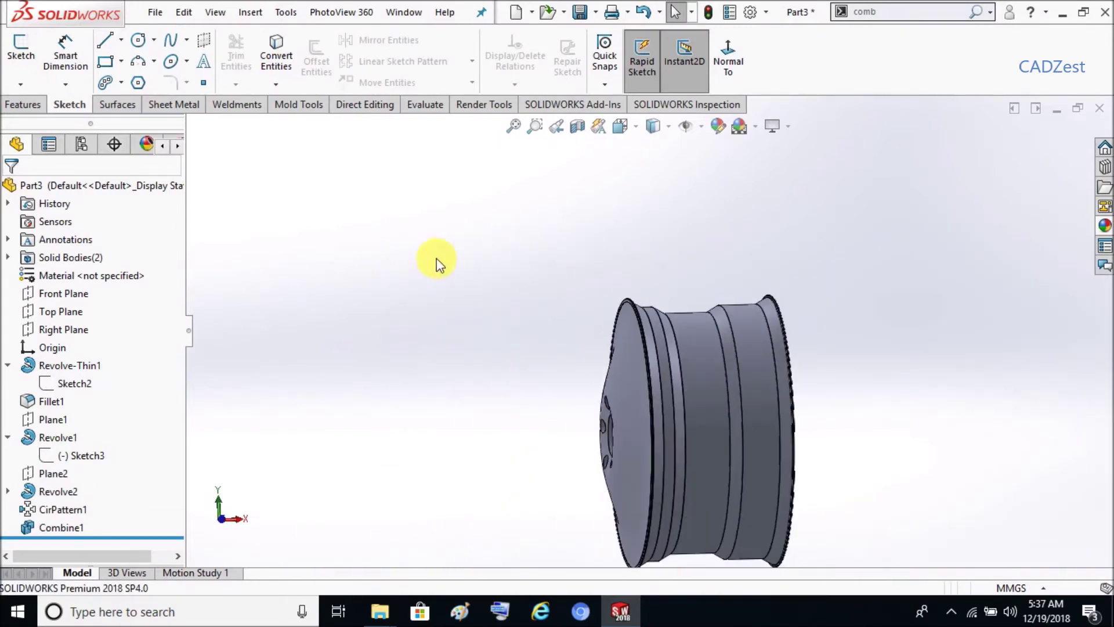
{"action": "middle_click_drag", "start_coordinate": [455, 301], "coordinate": [300, 399]}
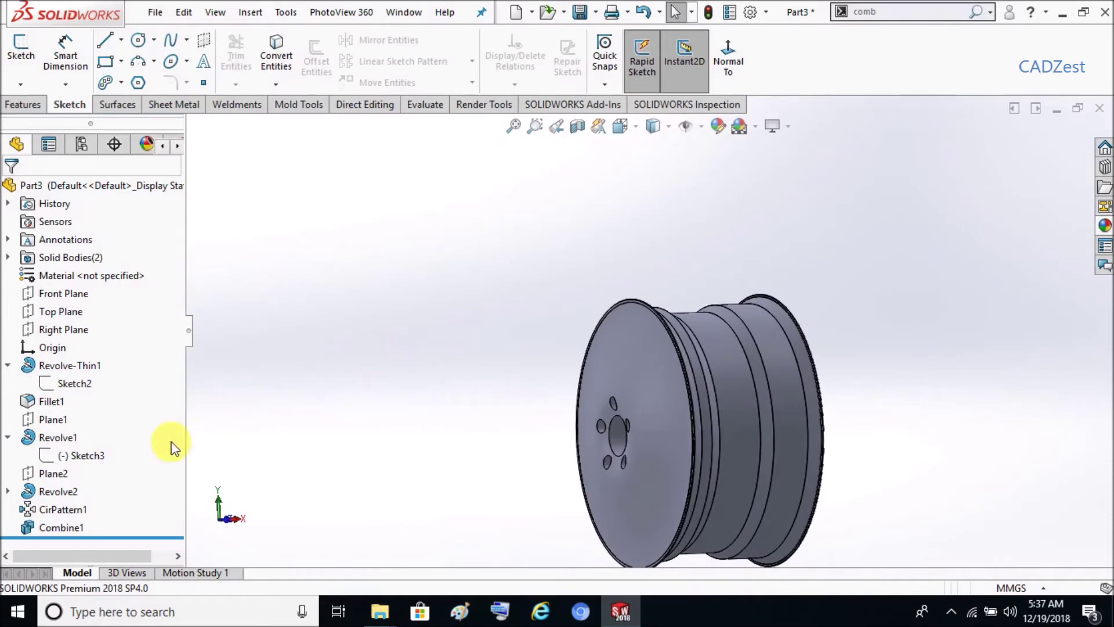
{"action": "right_click", "coordinate": [54, 473]}
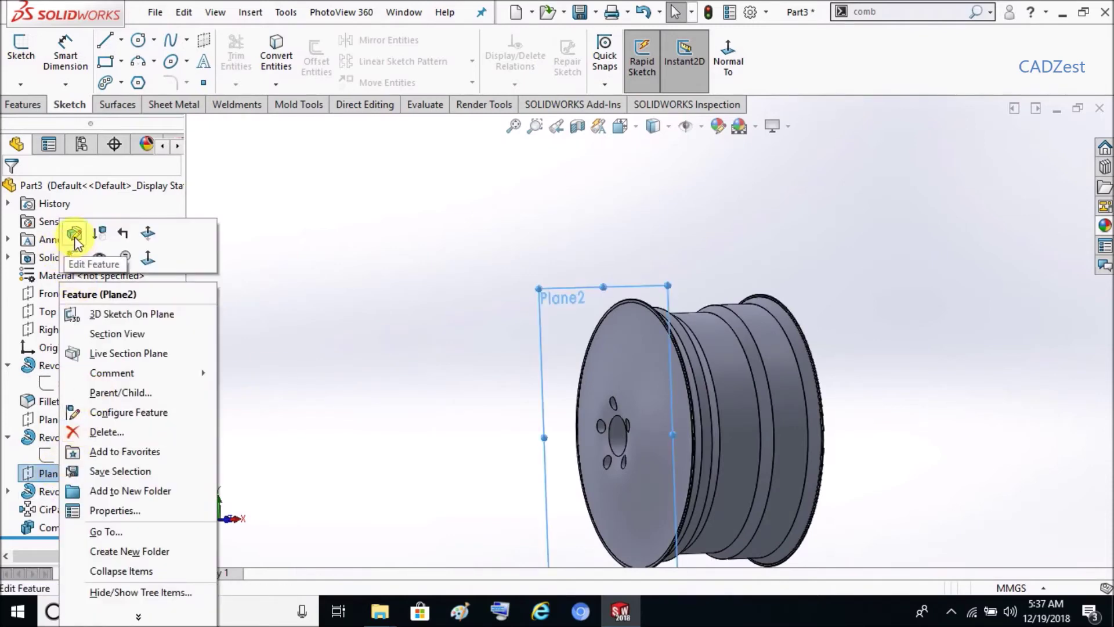
{"action": "left_click", "coordinate": [76, 257]}
{"action": "left_click", "coordinate": [728, 56]}
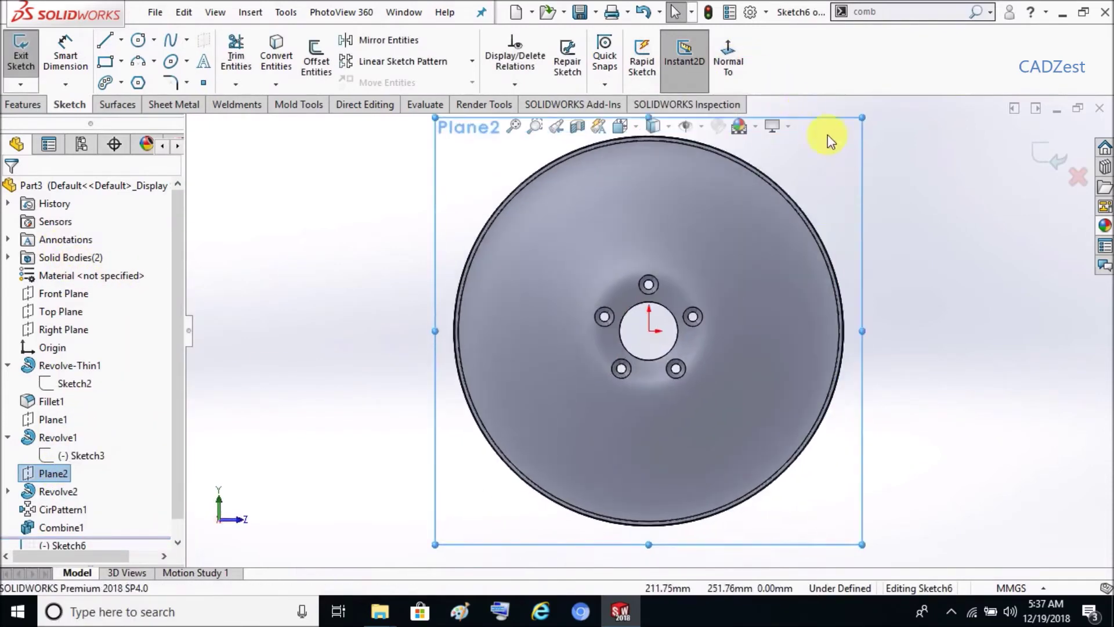
{"action": "middle_click_drag", "start_coordinate": [864, 141], "coordinate": [740, 191], "text": "ctrl"}
{"action": "left_click", "coordinate": [702, 210]}
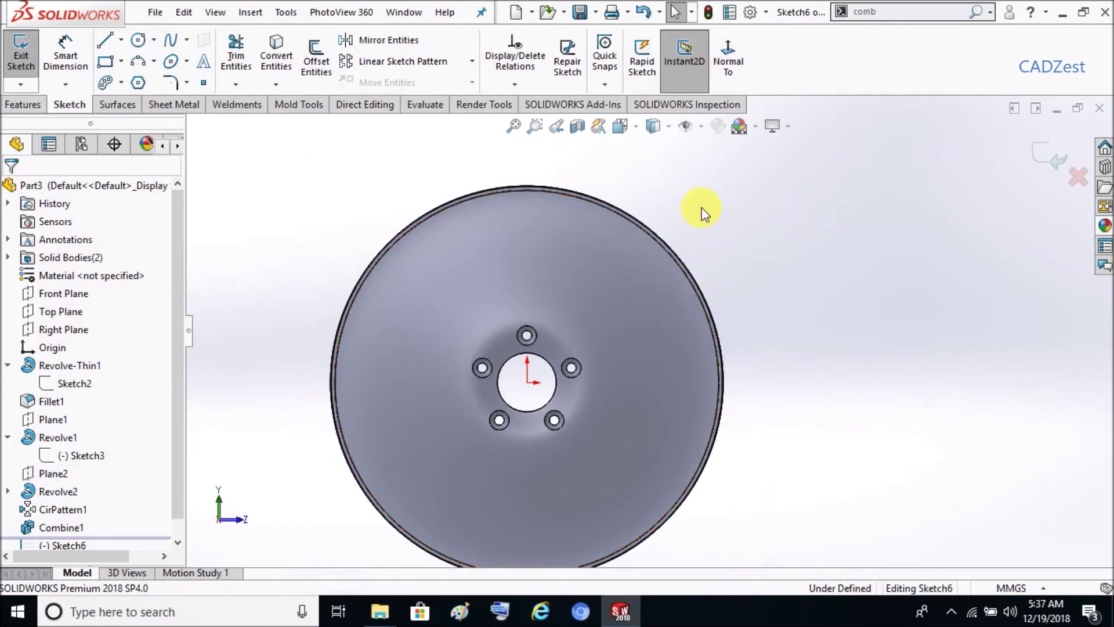
Draw vertical and horizontal centerlines crossing through the wheel's origin
{"action": "left_click", "coordinate": [121, 39]}
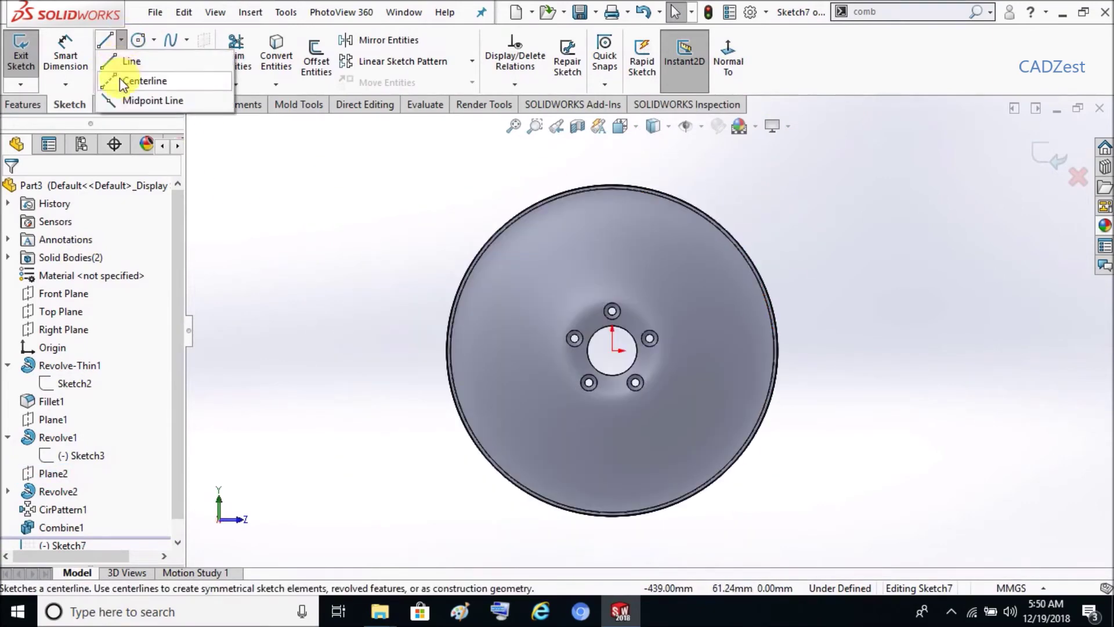
{"action": "left_click", "coordinate": [145, 81]}
{"action": "left_click", "coordinate": [612, 153]}
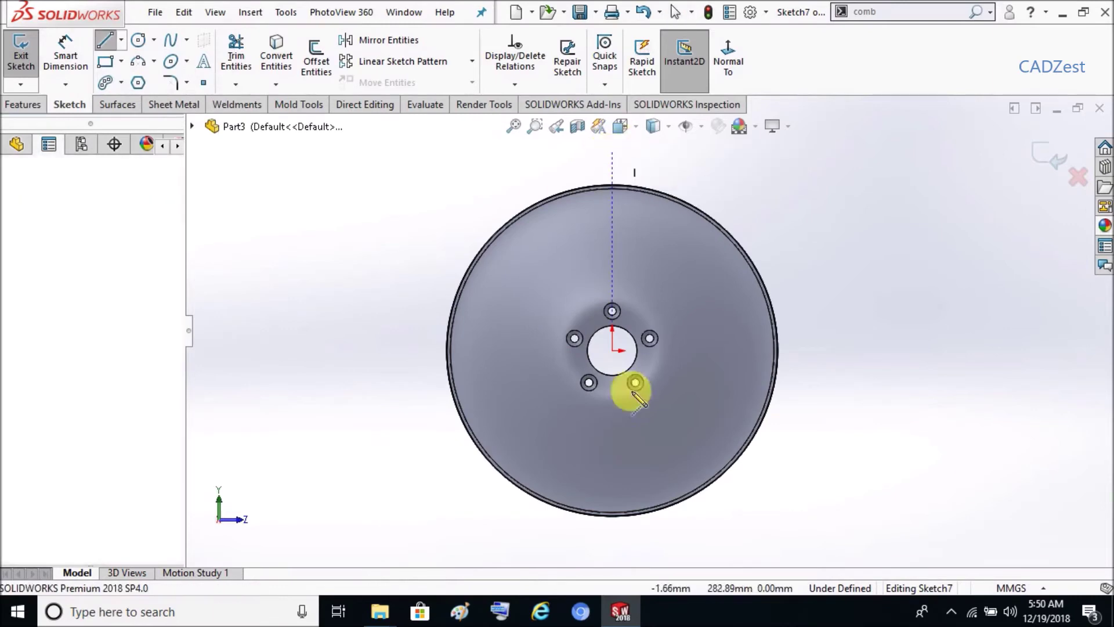
{"action": "left_click", "coordinate": [612, 550]}
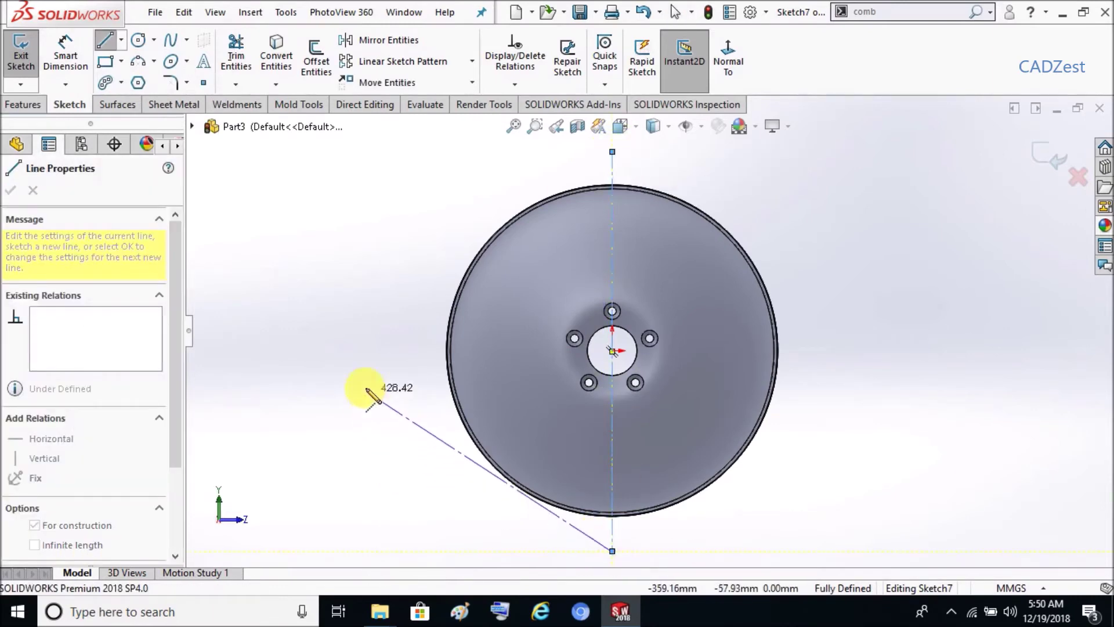
{"action": "key", "text": "Escape"}
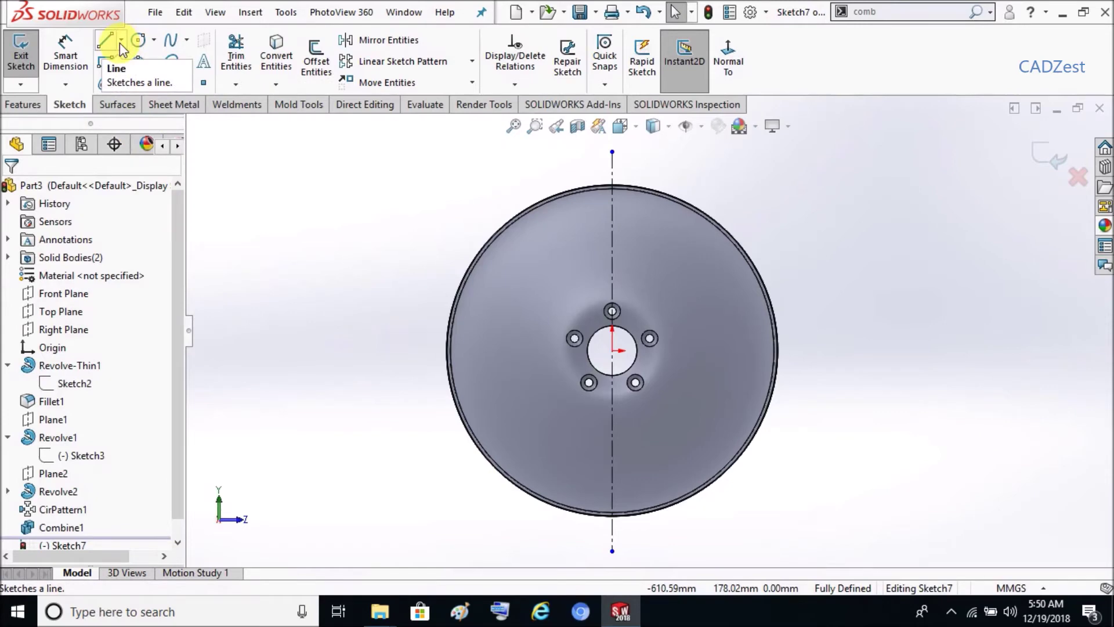
{"action": "left_click", "coordinate": [120, 41]}
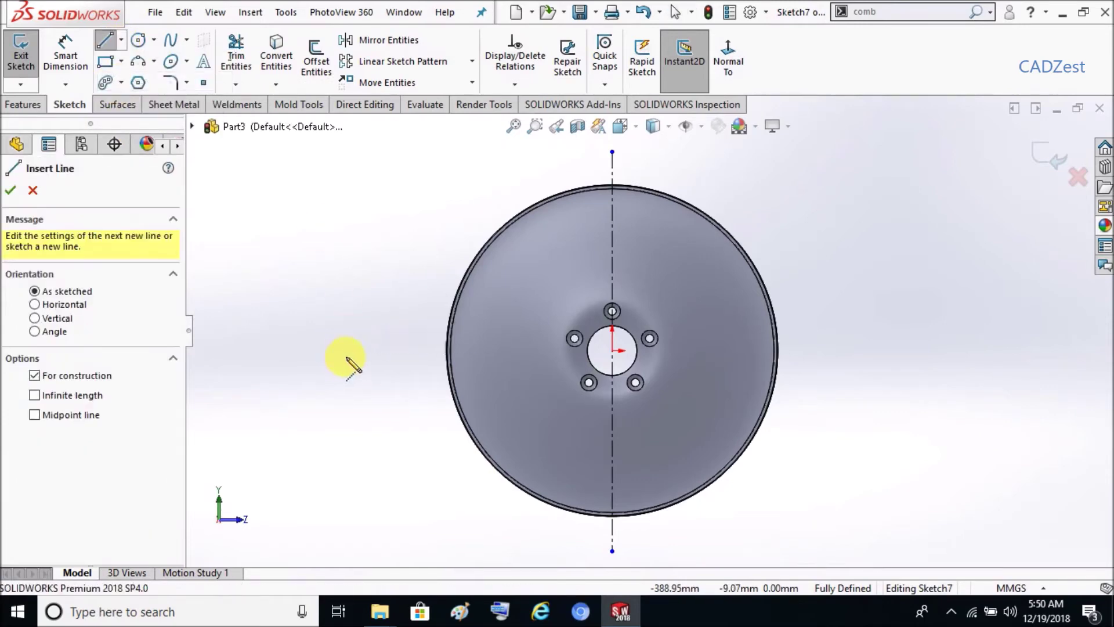
{"action": "left_click", "coordinate": [346, 351]}
{"action": "left_click", "coordinate": [866, 350]}
{"action": "key", "text": "Escape"}
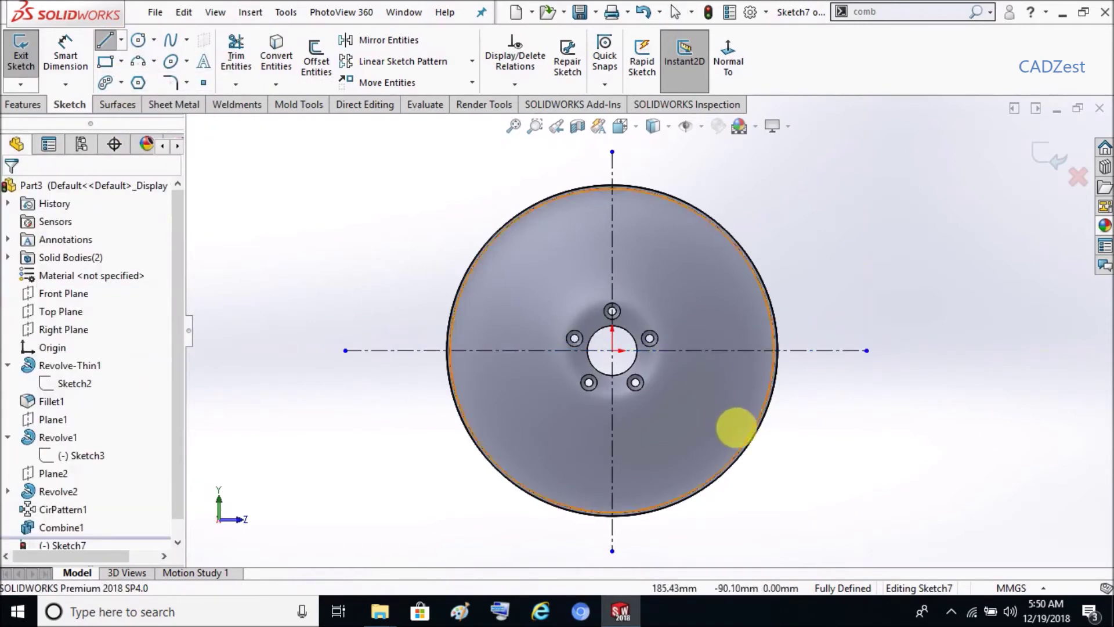
{"action": "key", "text": "Escape"}
{"action": "scroll", "coordinate": [713, 360], "scroll_direction": "up", "scroll_amount": 2}
{"action": "scroll", "coordinate": [691, 261], "scroll_direction": "down", "scroll_amount": 3}
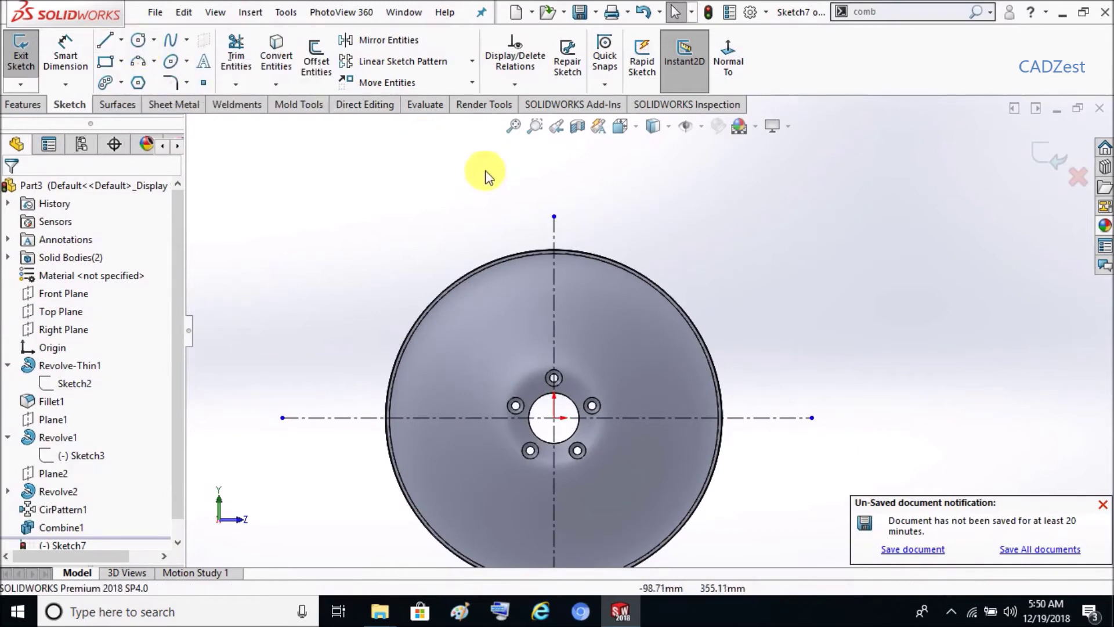
Draw a midpoint line centred on the vertical centerline above the wheel
{"action": "left_click", "coordinate": [105, 40]}
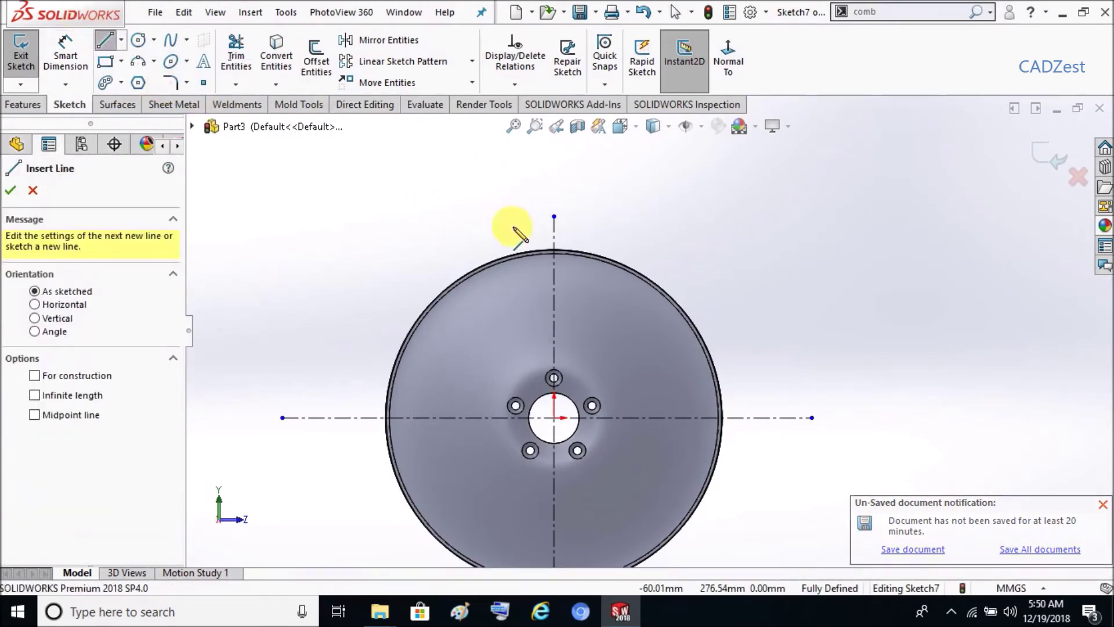
{"action": "left_click", "coordinate": [597, 238]}
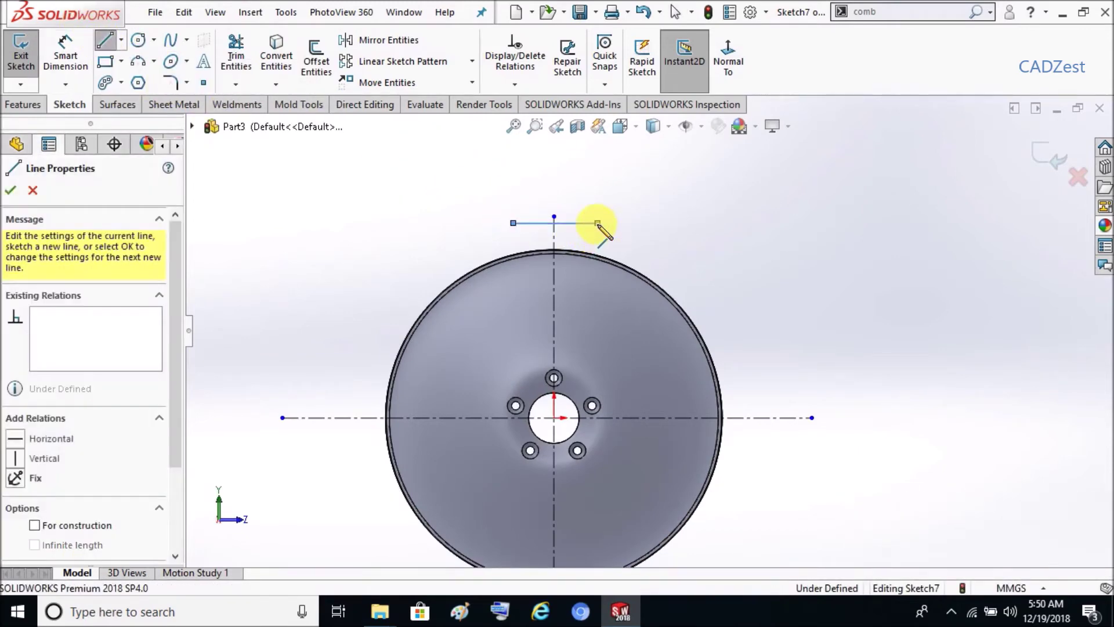
{"action": "key", "text": "Escape"}
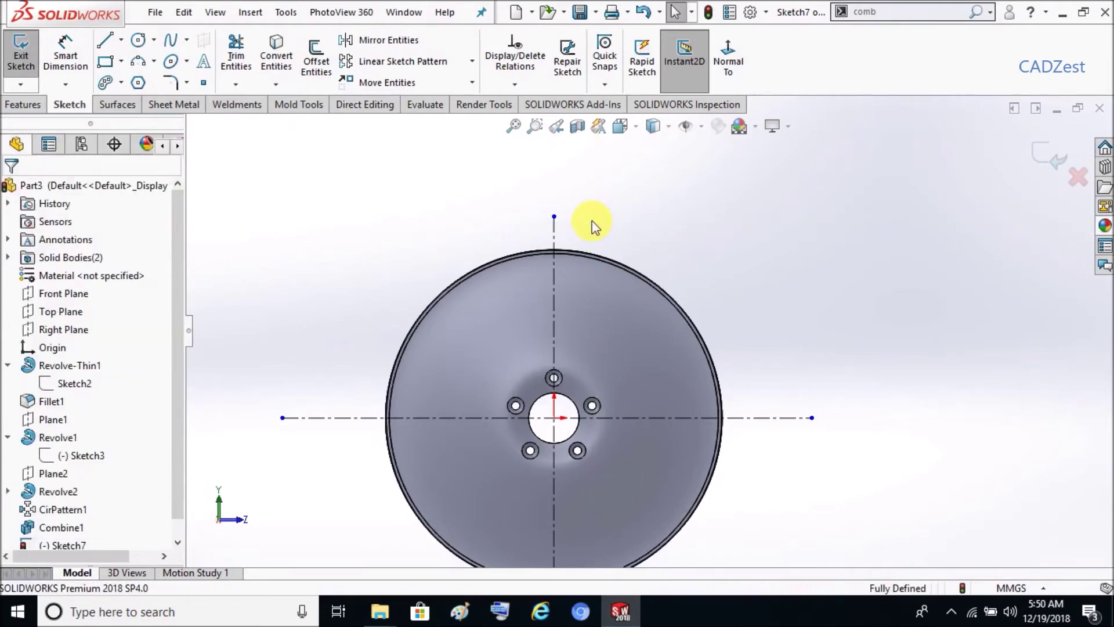
{"action": "left_click", "coordinate": [122, 47]}
{"action": "left_click", "coordinate": [145, 100]}
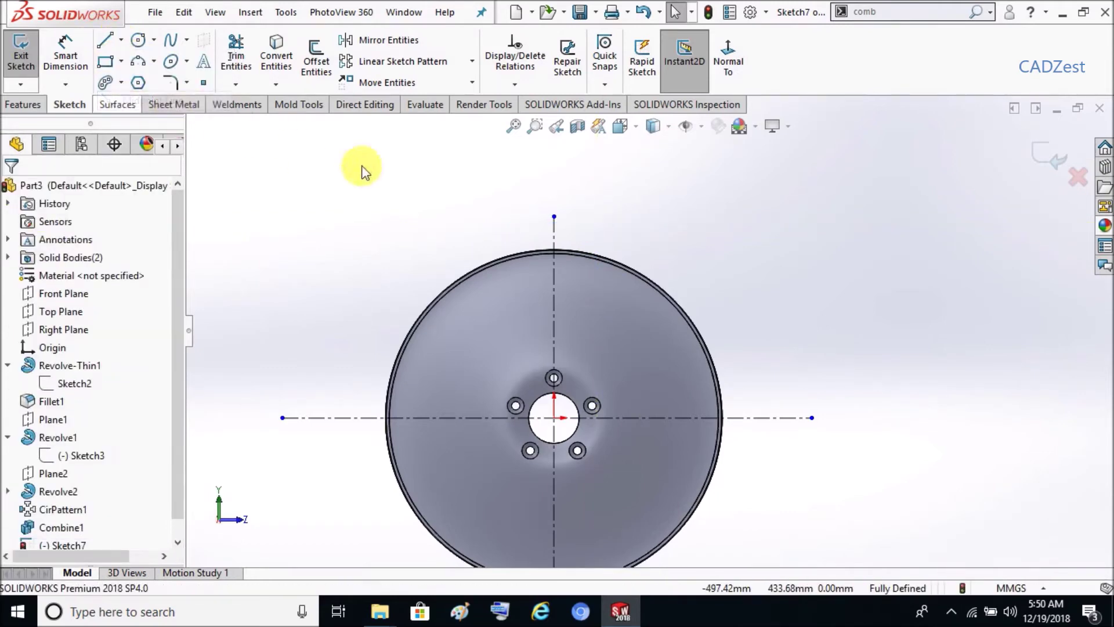
{"action": "left_click", "coordinate": [555, 217]}
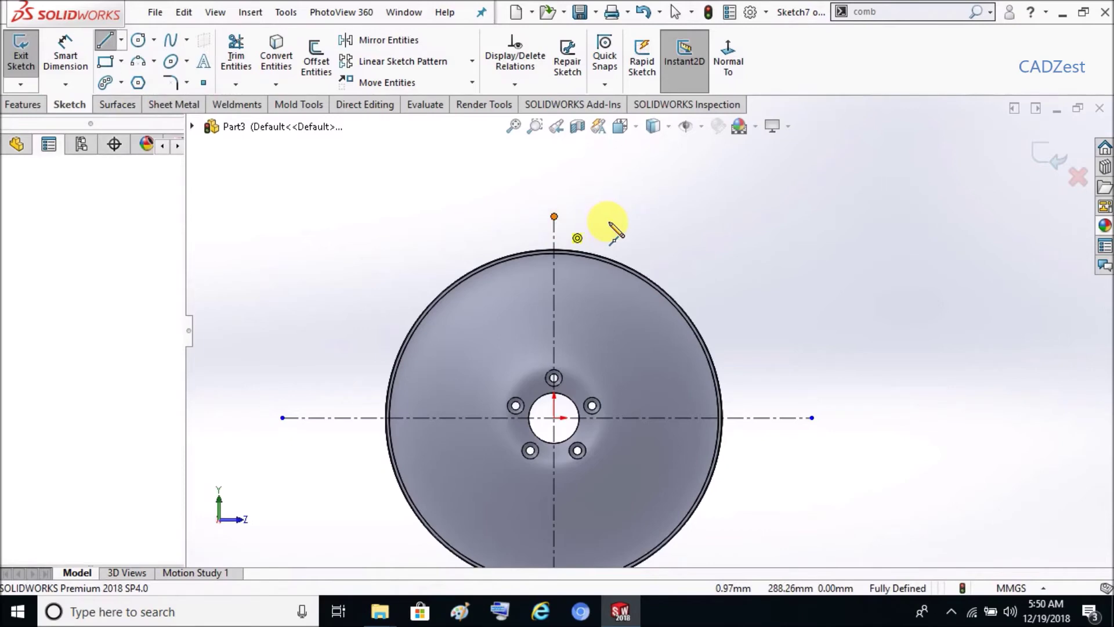
{"action": "left_click", "coordinate": [608, 216]}
{"action": "key", "text": "Escape"}
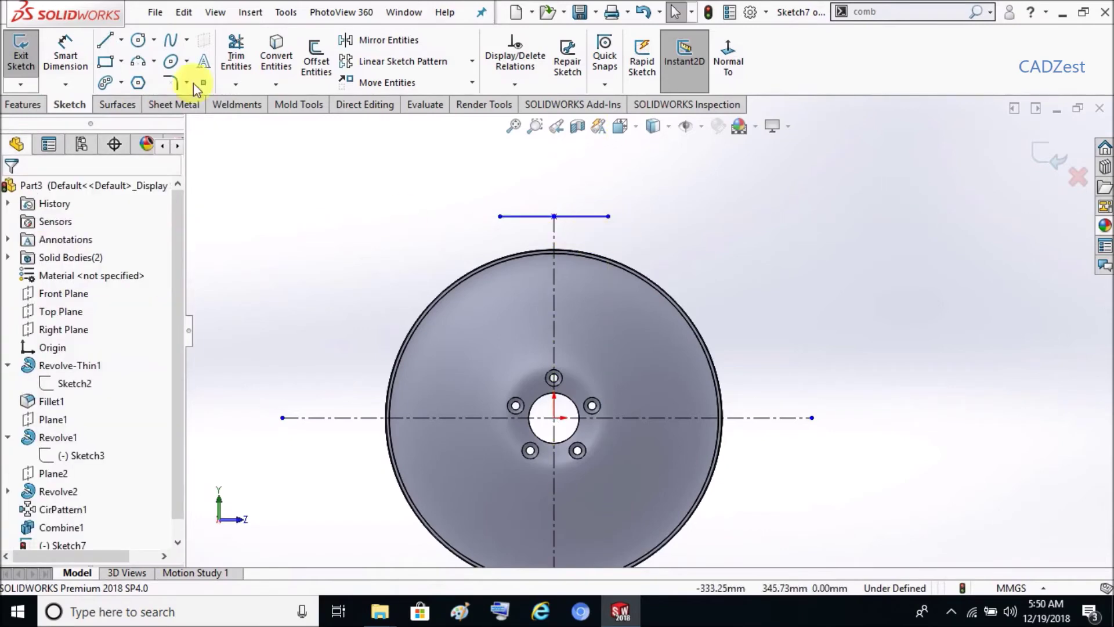
Dimension the line to 36.40 long and 283.50 above the horizontal centerline
{"action": "left_click", "coordinate": [58, 51]}
{"action": "left_click", "coordinate": [579, 196]}
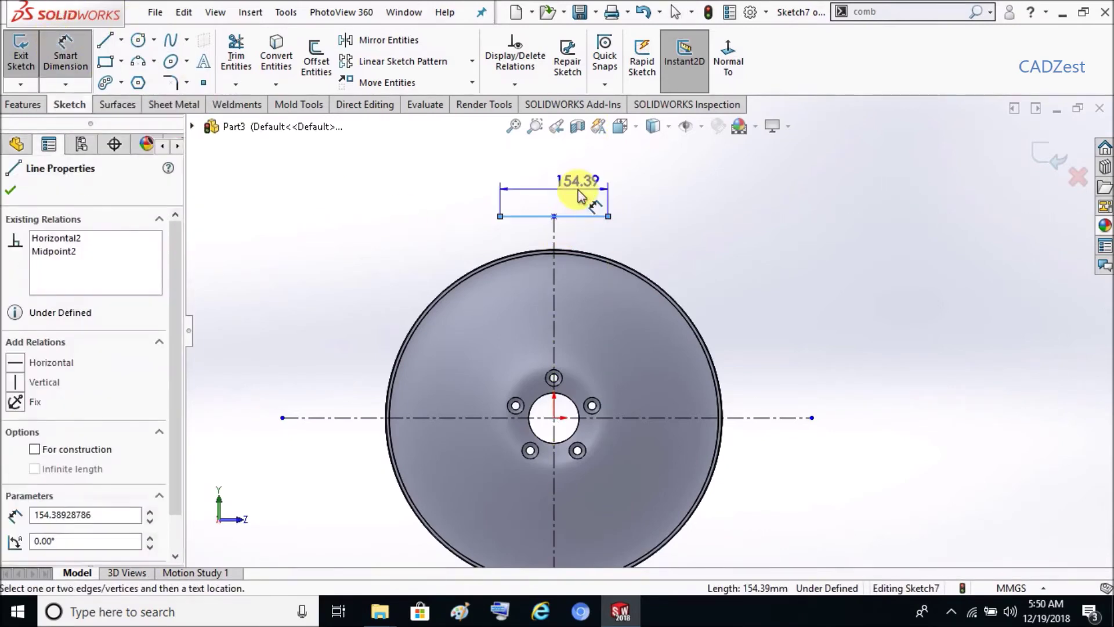
{"action": "left_click", "coordinate": [574, 189]}
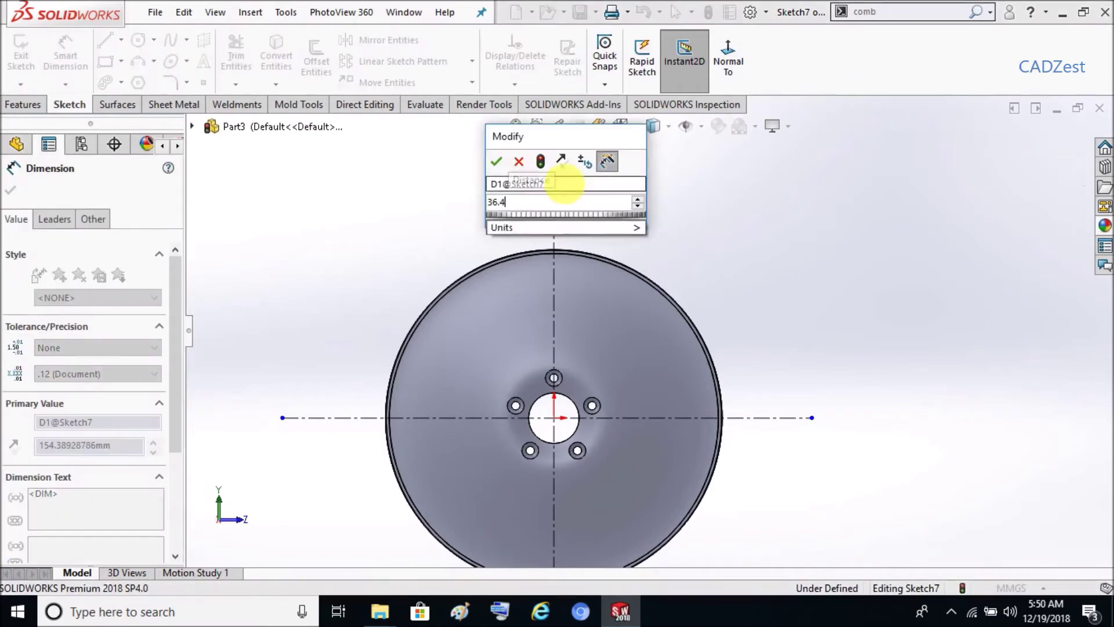
{"action": "key", "text": "Return"}
{"action": "left_click", "coordinate": [584, 238]}
{"action": "scroll", "coordinate": [581, 232], "scroll_direction": "down", "scroll_amount": 2}
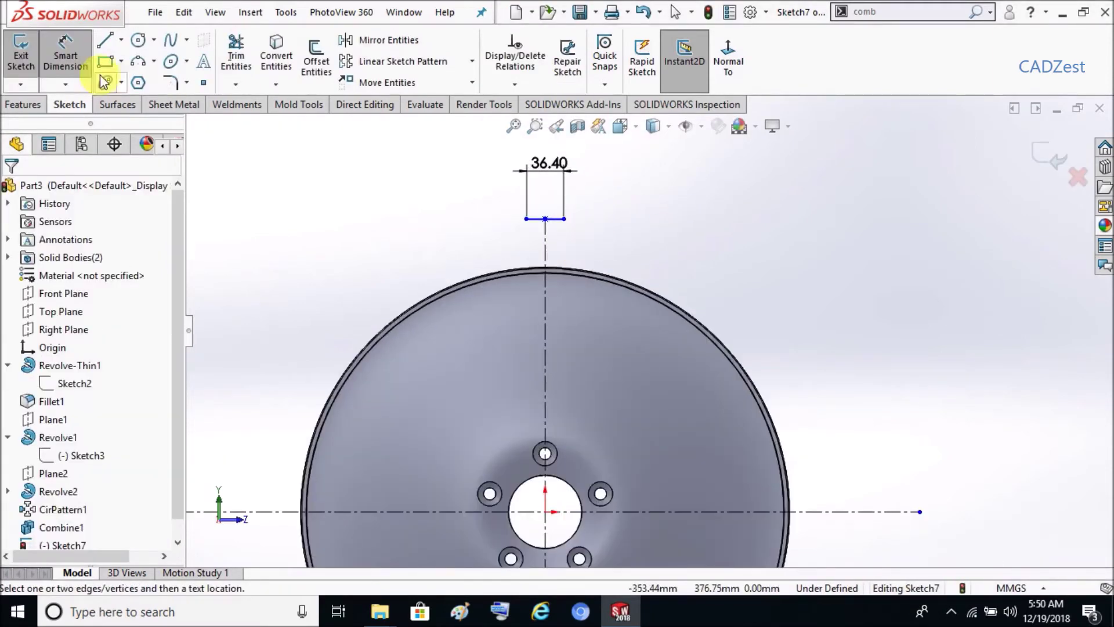
{"action": "left_click", "coordinate": [880, 513]}
{"action": "left_click", "coordinate": [909, 353]}
{"action": "type", "text": "28"}
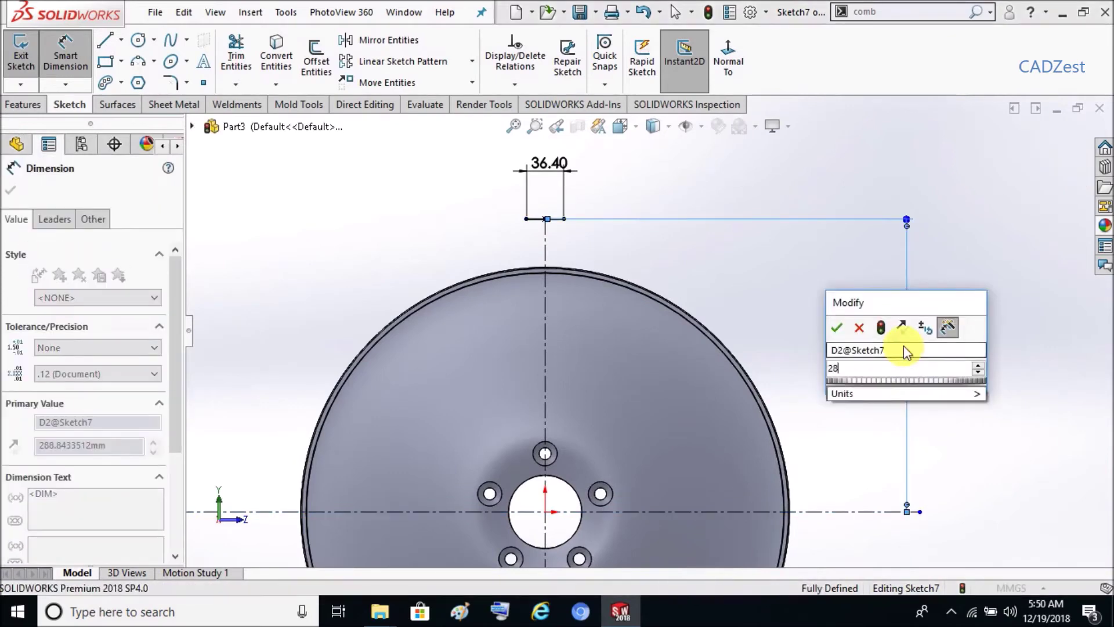
{"action": "type", "text": "3.5"}
{"action": "key", "text": "Return"}
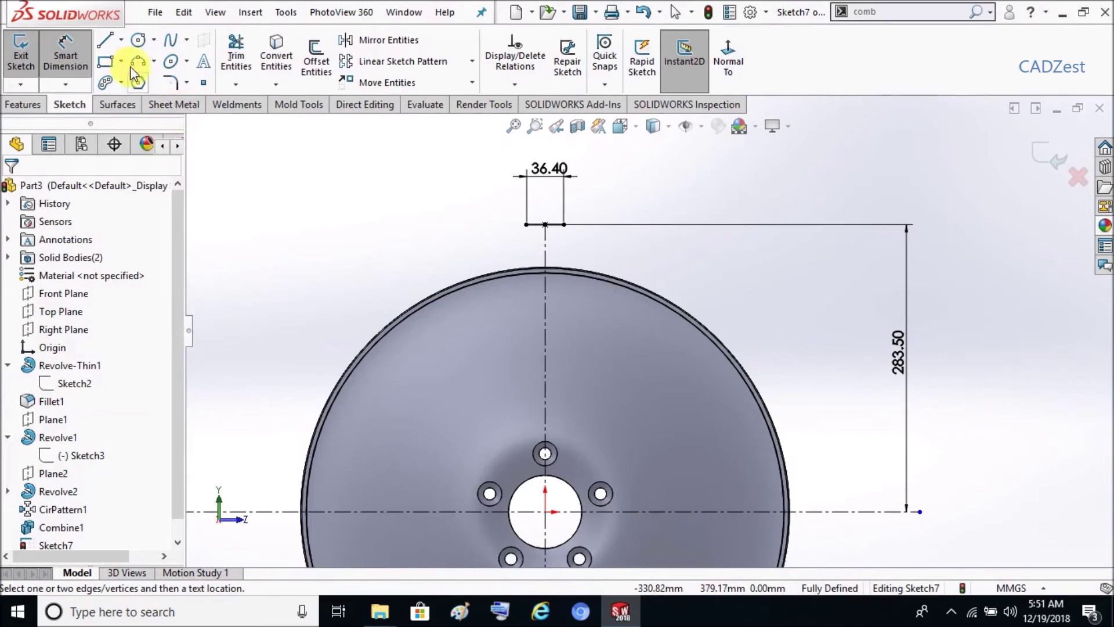
Start a dimension from the line's left endpoint to the vertical centerline, then cancel it
{"action": "left_click", "coordinate": [526, 225]}
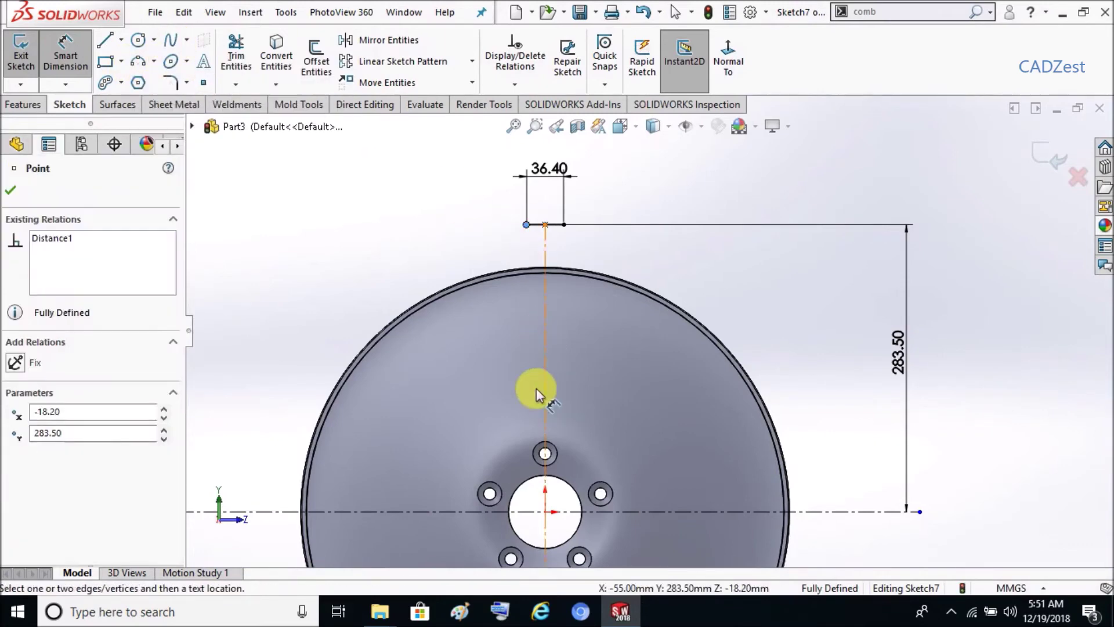
{"action": "left_click", "coordinate": [546, 370]}
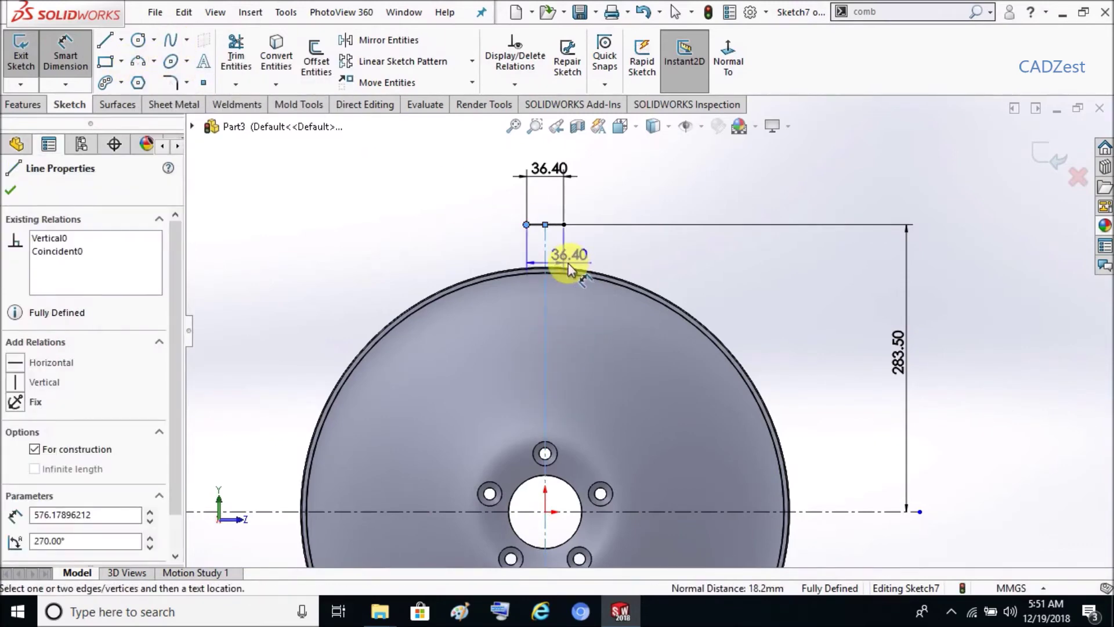
{"action": "key", "text": "Escape"}
{"action": "left_click", "coordinate": [170, 39]}
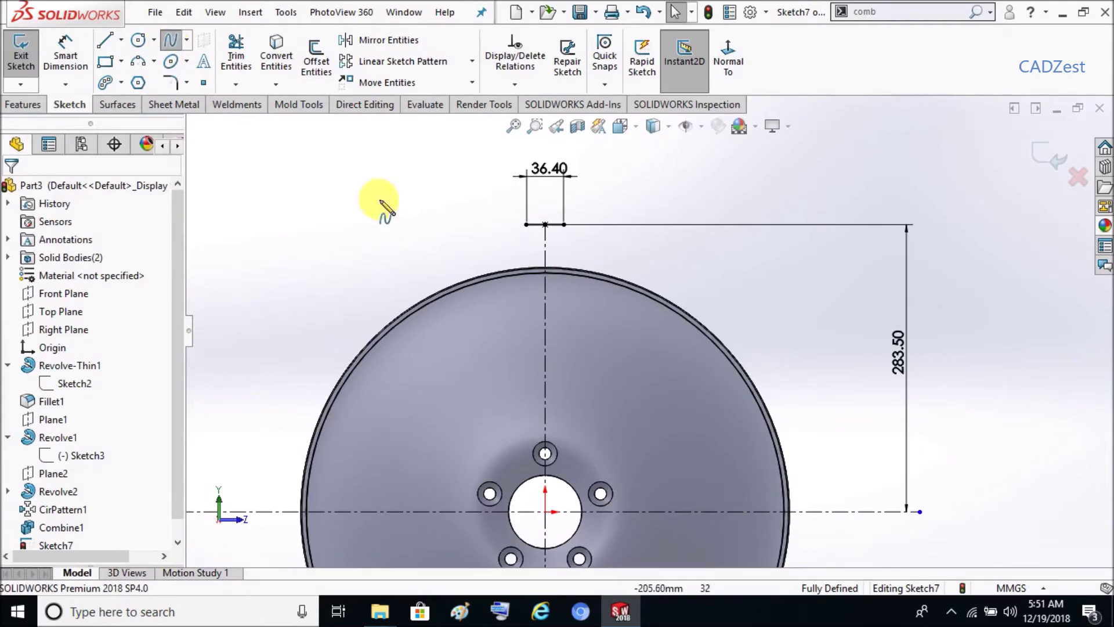
Draw a spline from the top line's ends down to a tip placed 75 above the centreline
{"action": "left_click", "coordinate": [527, 225]}
{"action": "left_click", "coordinate": [545, 366]}
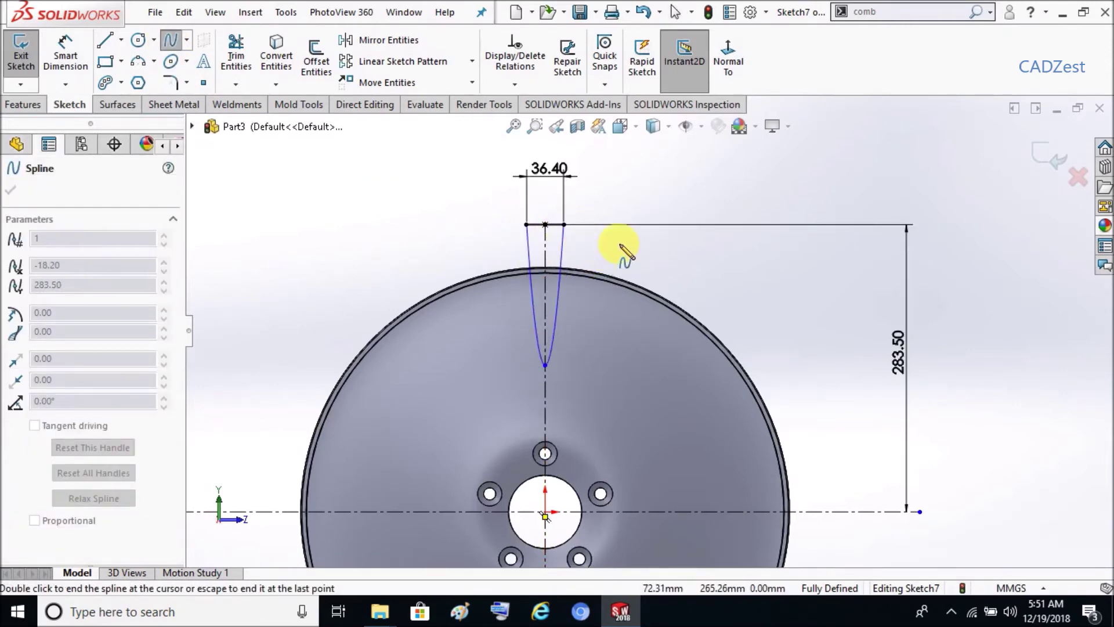
{"action": "right_click", "coordinate": [627, 254]}
{"action": "left_click", "coordinate": [654, 249]}
{"action": "left_click", "coordinate": [65, 54]}
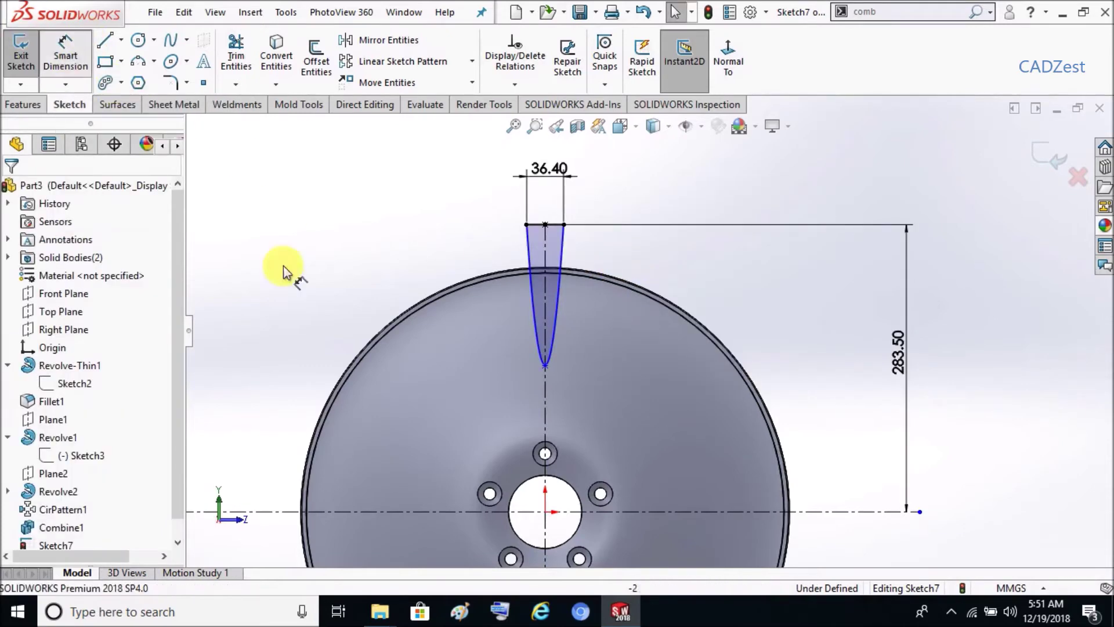
{"action": "left_click", "coordinate": [545, 364]}
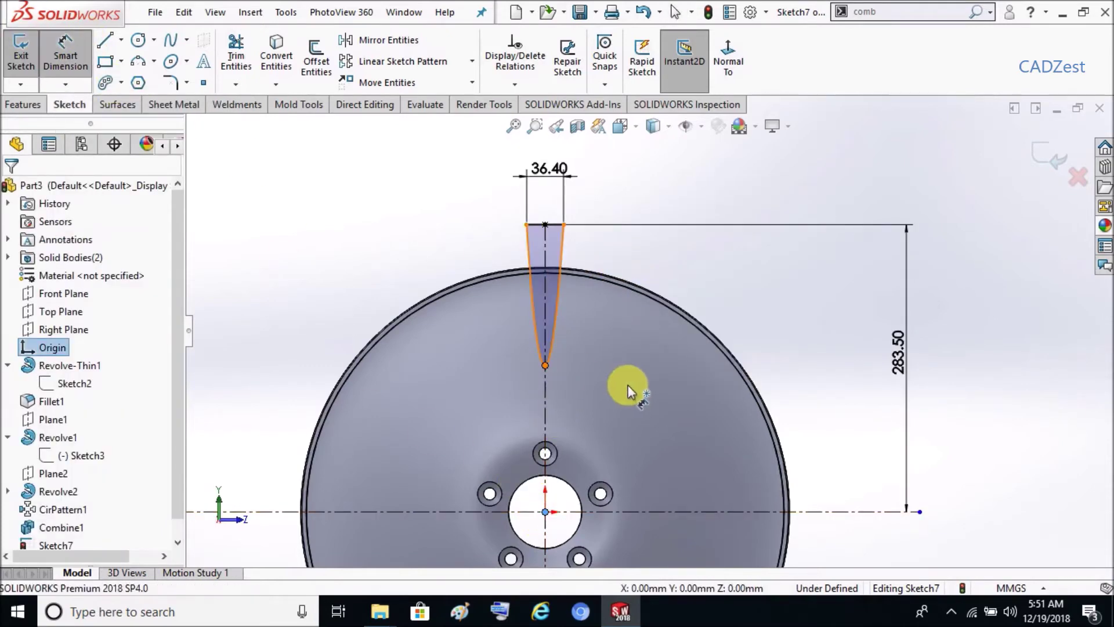
{"action": "left_click", "coordinate": [633, 405]}
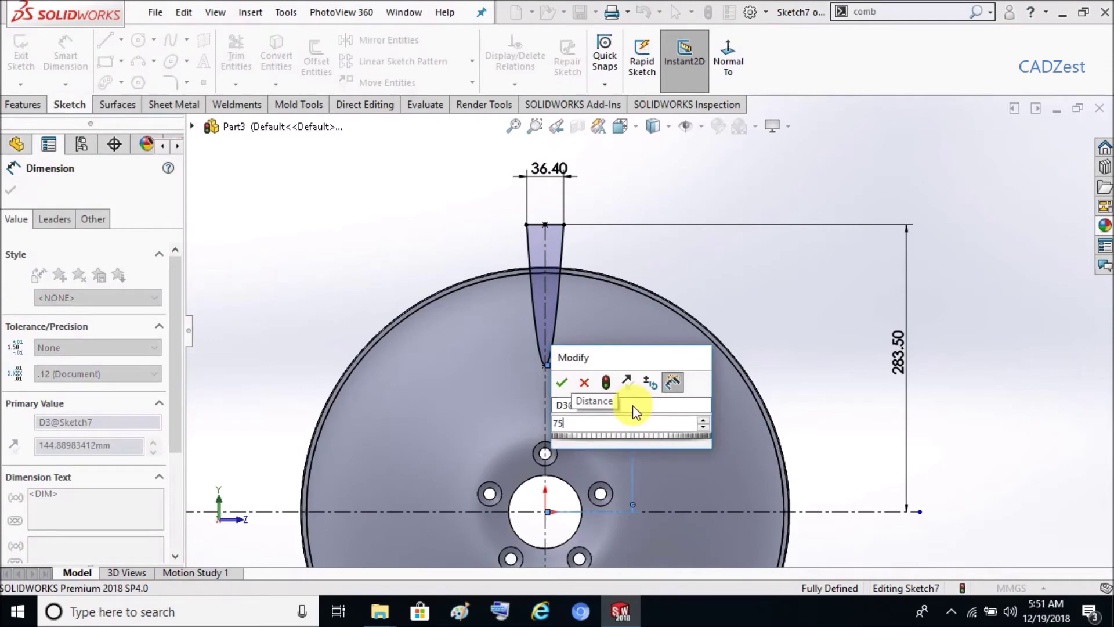
{"action": "key", "text": "Return"}
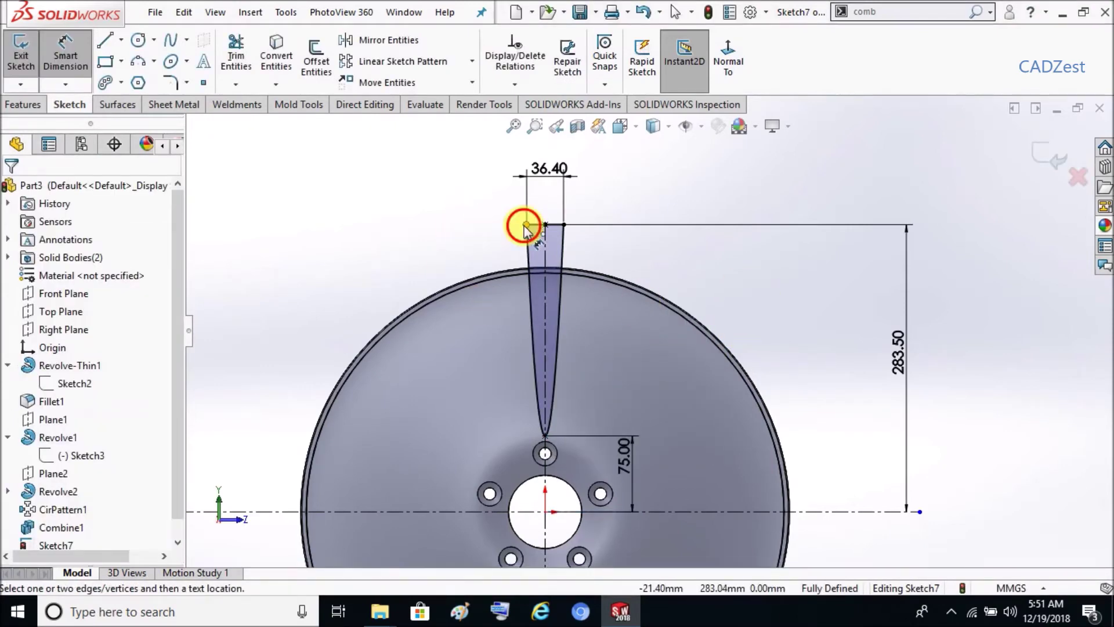
Dimension the left and right slot sides to 297 each
{"action": "left_click", "coordinate": [526, 225]}
{"action": "left_click", "coordinate": [531, 337]}
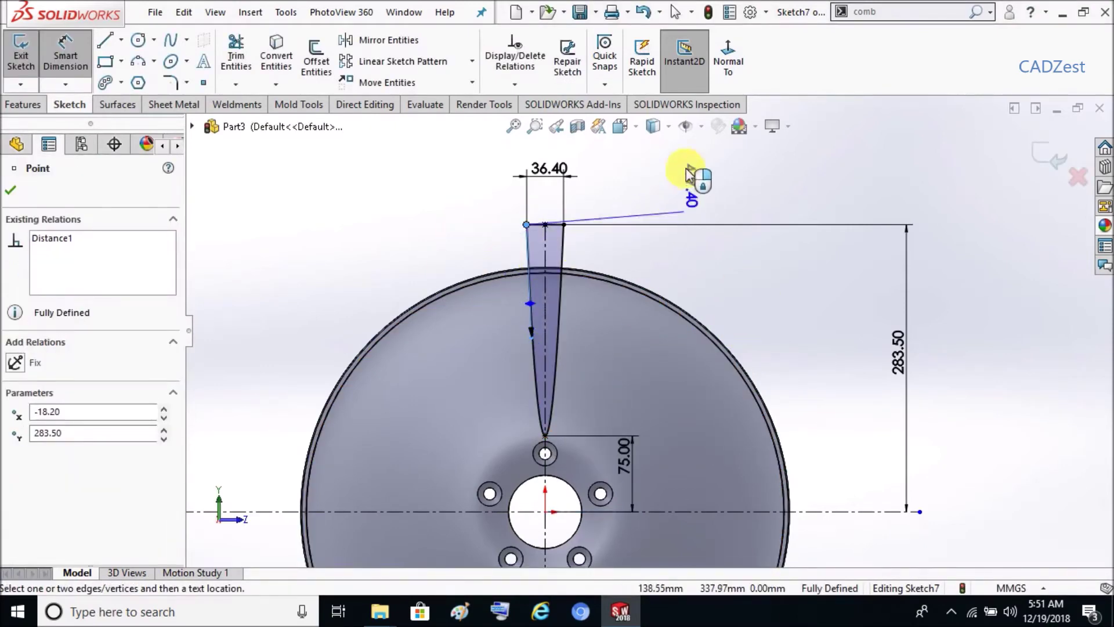
{"action": "left_click", "coordinate": [638, 173]}
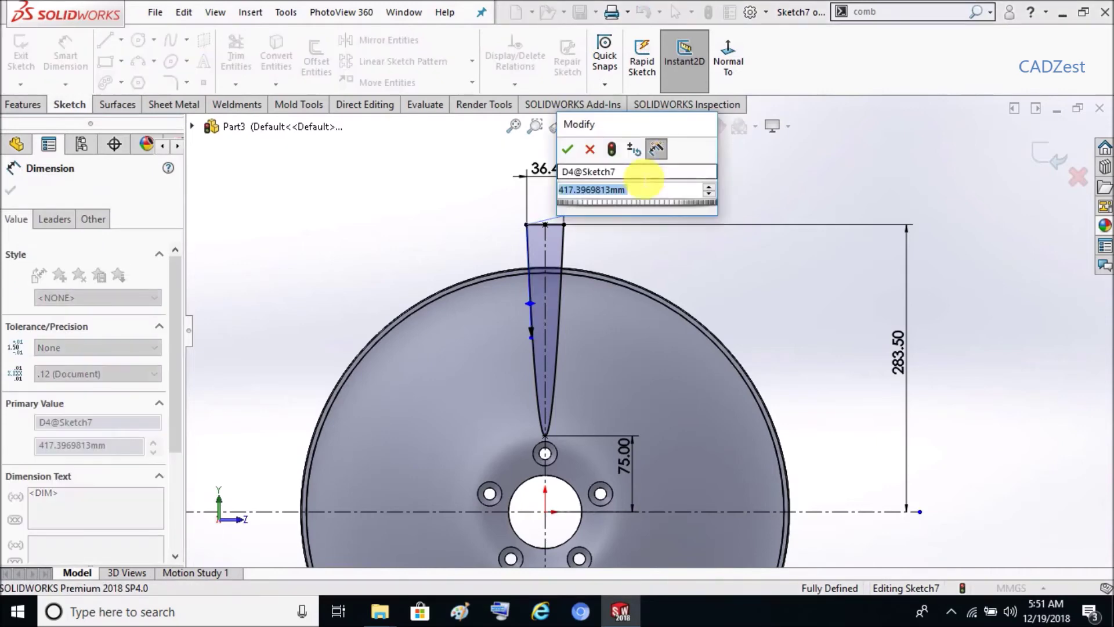
{"action": "type", "text": "297"}
{"action": "key", "text": "Return"}
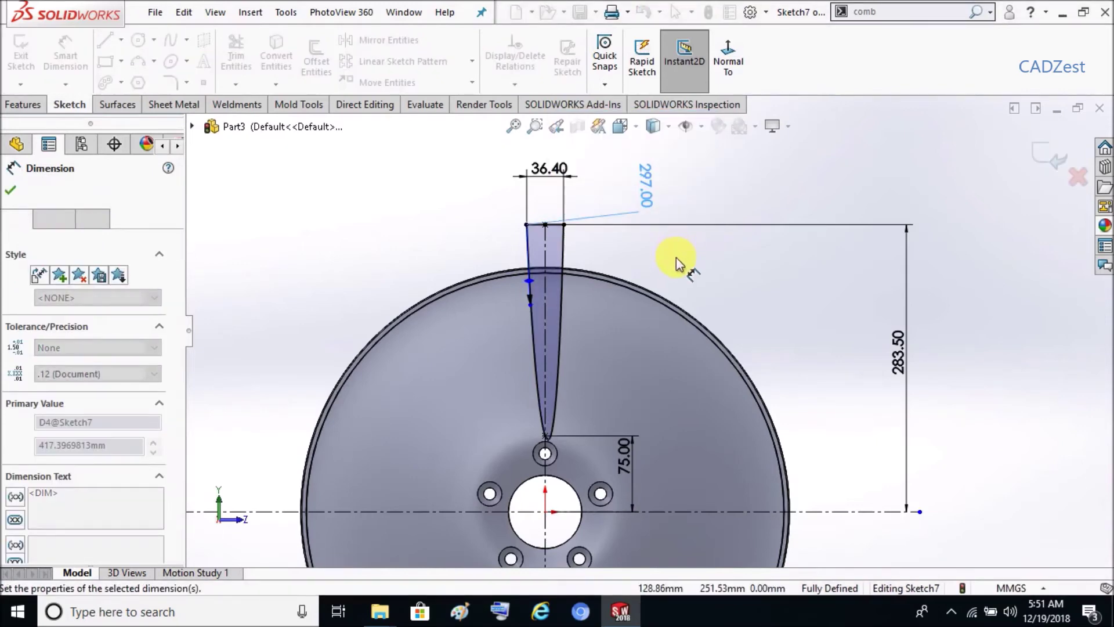
{"action": "key", "text": "Escape"}
{"action": "left_click", "coordinate": [572, 244]}
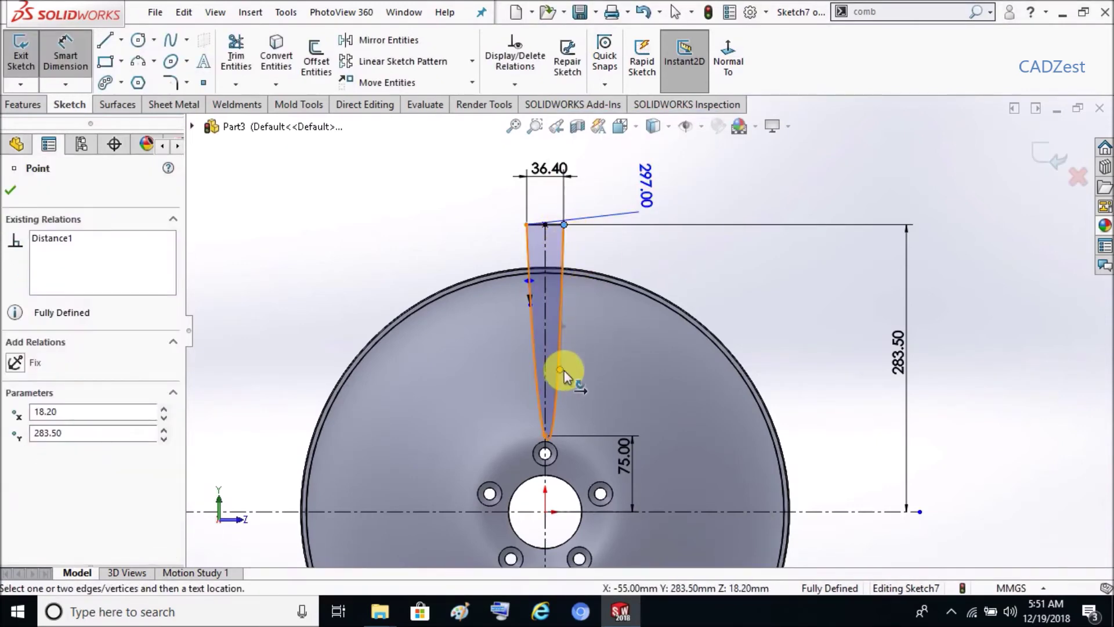
{"action": "left_click", "coordinate": [713, 224]}
{"action": "type", "text": "297"}
{"action": "key", "text": "Return"}
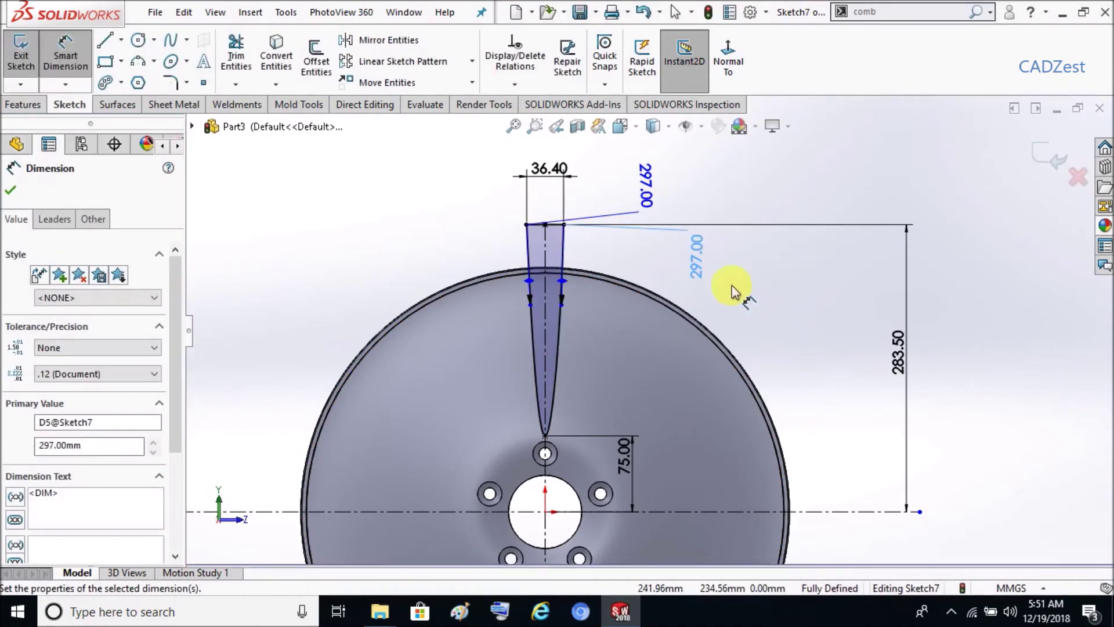
{"action": "key", "text": "Escape"}
{"action": "left_click", "coordinate": [531, 308]}
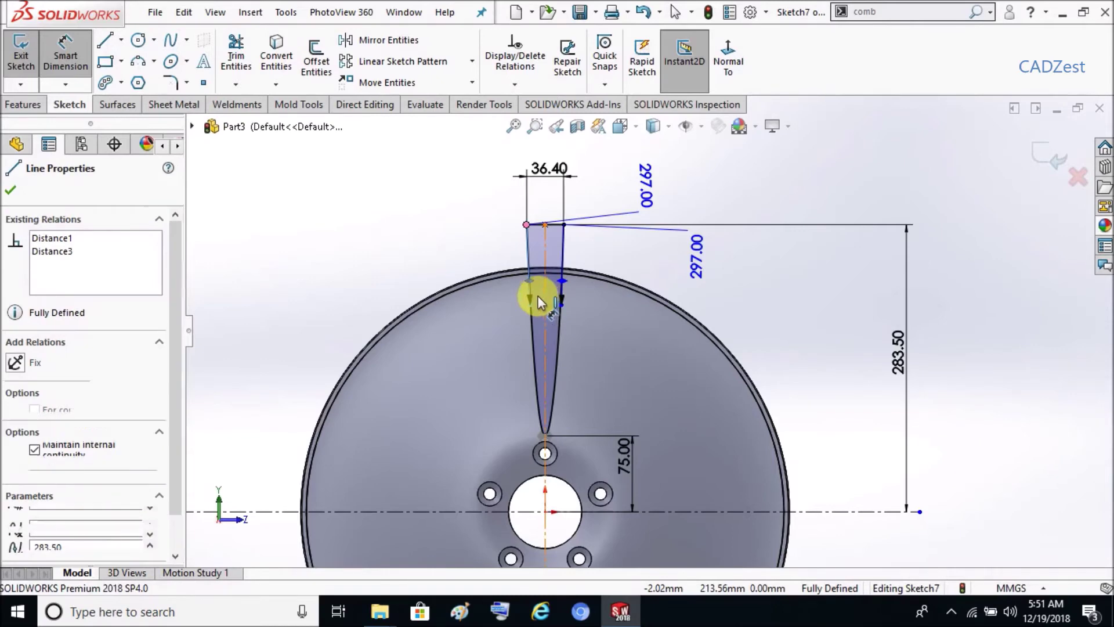
Set the left spline tangent angle to the centreline at -15.58°
{"action": "scroll", "coordinate": [538, 291], "scroll_direction": "down", "scroll_amount": 3}
{"action": "scroll", "coordinate": [557, 287], "scroll_direction": "down", "scroll_amount": 2}
{"action": "scroll", "coordinate": [564, 284], "scroll_direction": "down", "scroll_amount": 1}
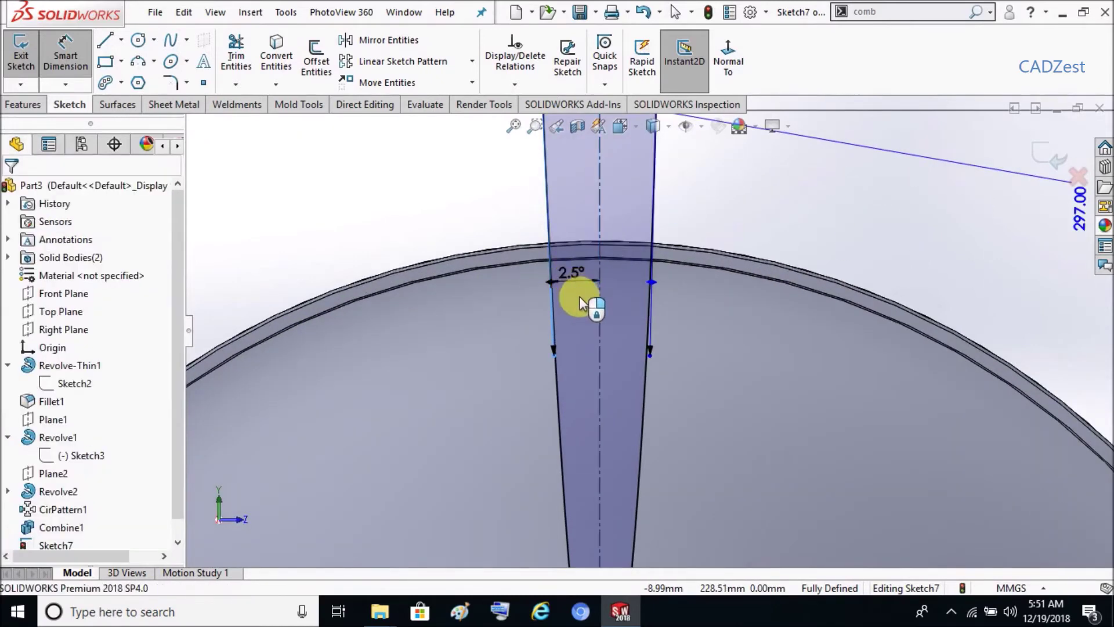
{"action": "left_click", "coordinate": [579, 296]}
{"action": "type", "text": "15.58"}
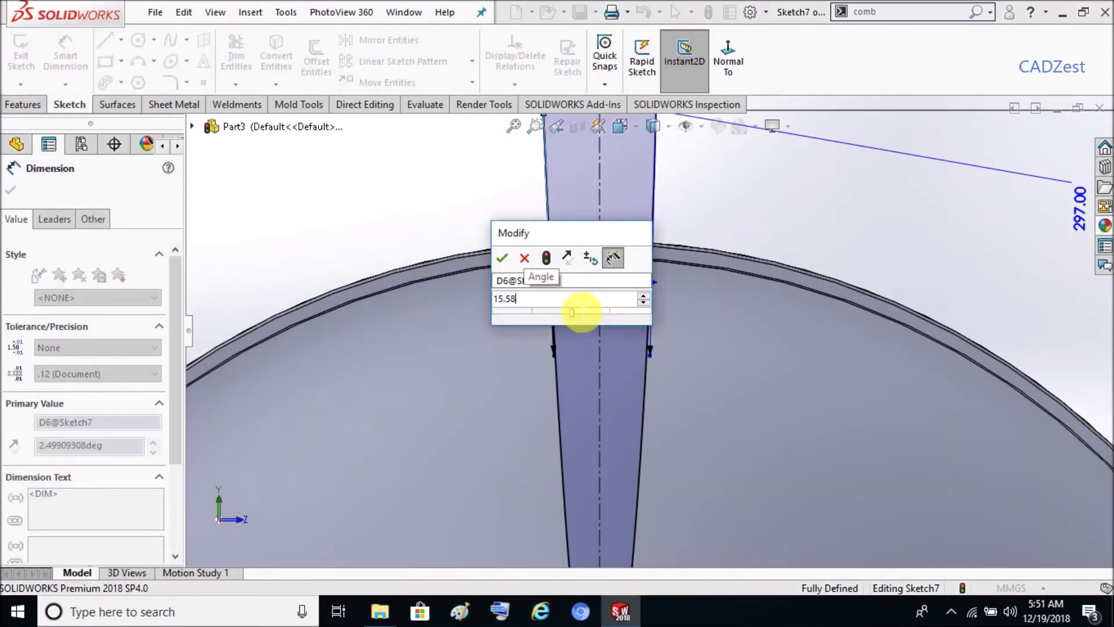
{"action": "key", "text": "Return"}
{"action": "key", "text": "Escape"}
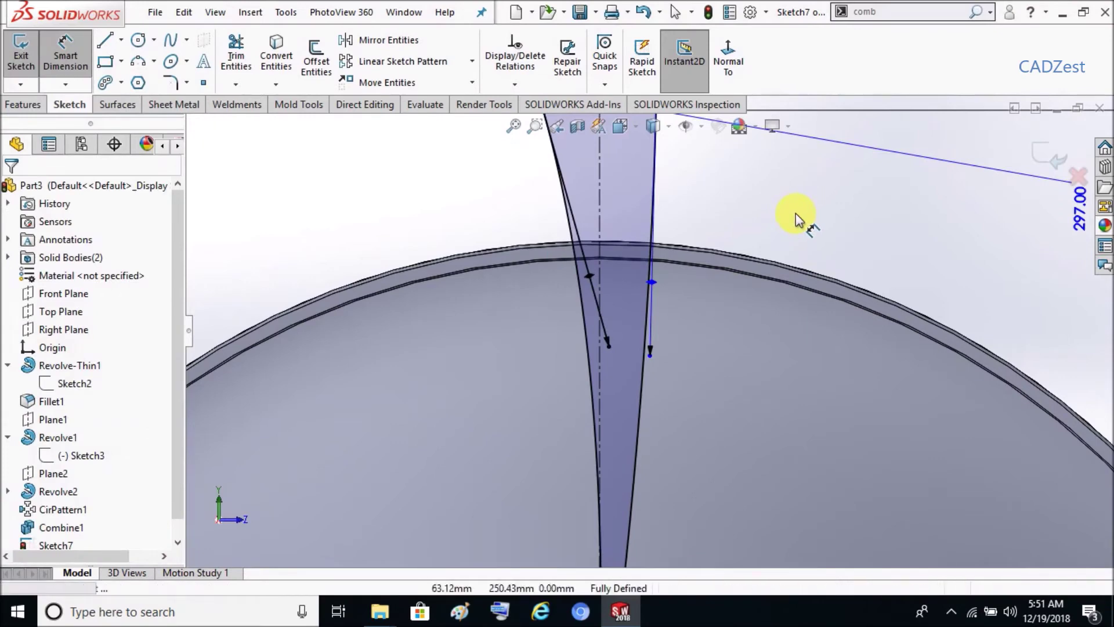
{"action": "left_click", "coordinate": [573, 277]}
{"action": "left_click", "coordinate": [585, 286]}
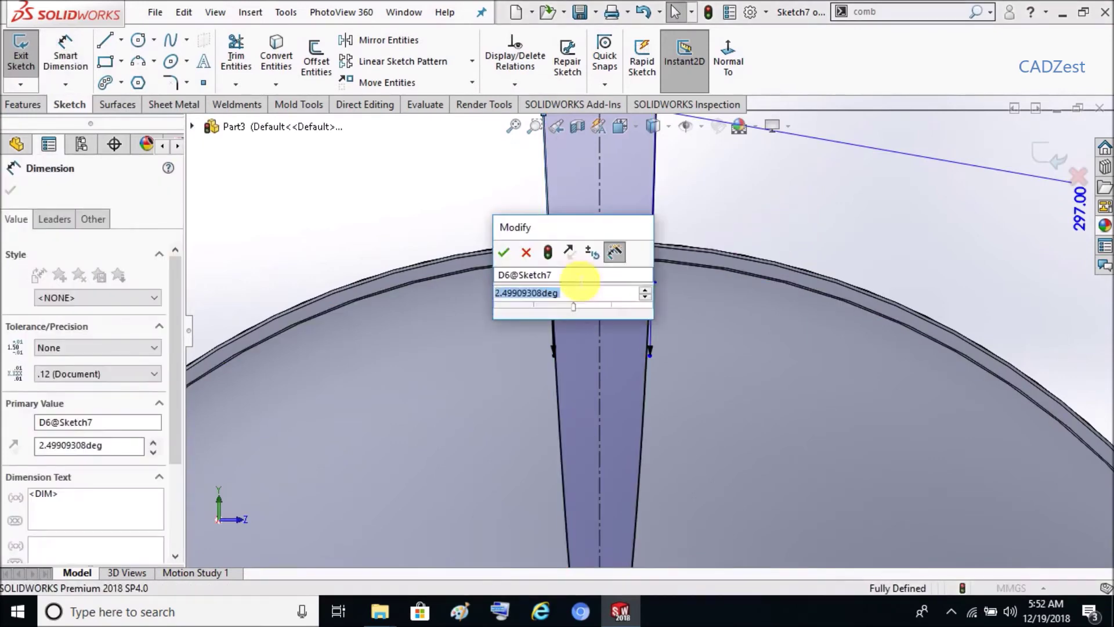
{"action": "type", "text": "-15.58"}
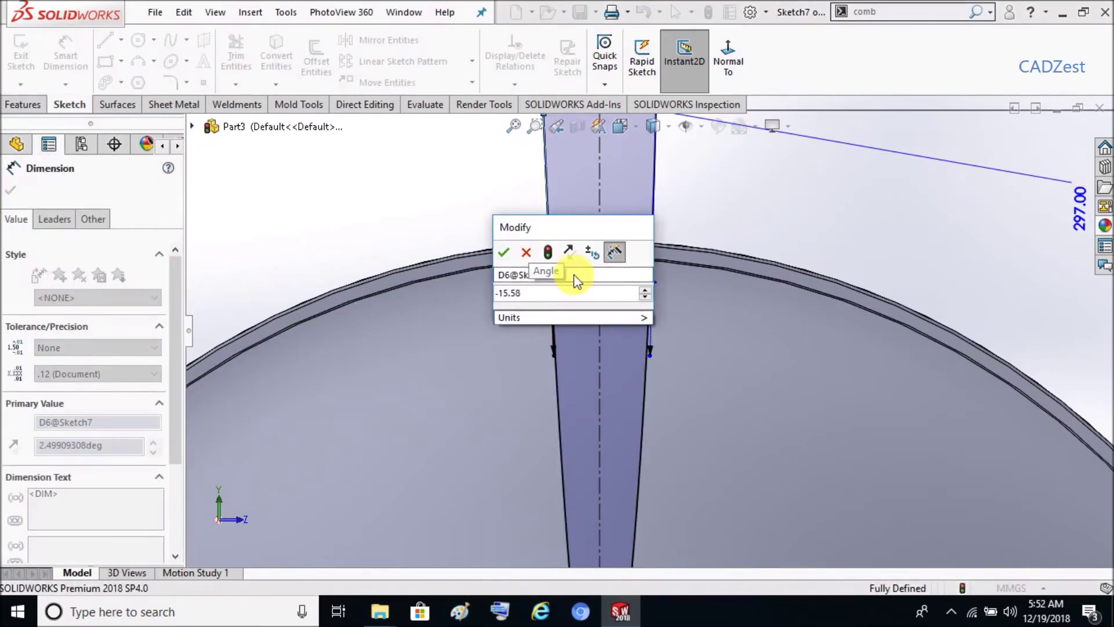
{"action": "key", "text": "Return"}
{"action": "key", "text": "Escape"}
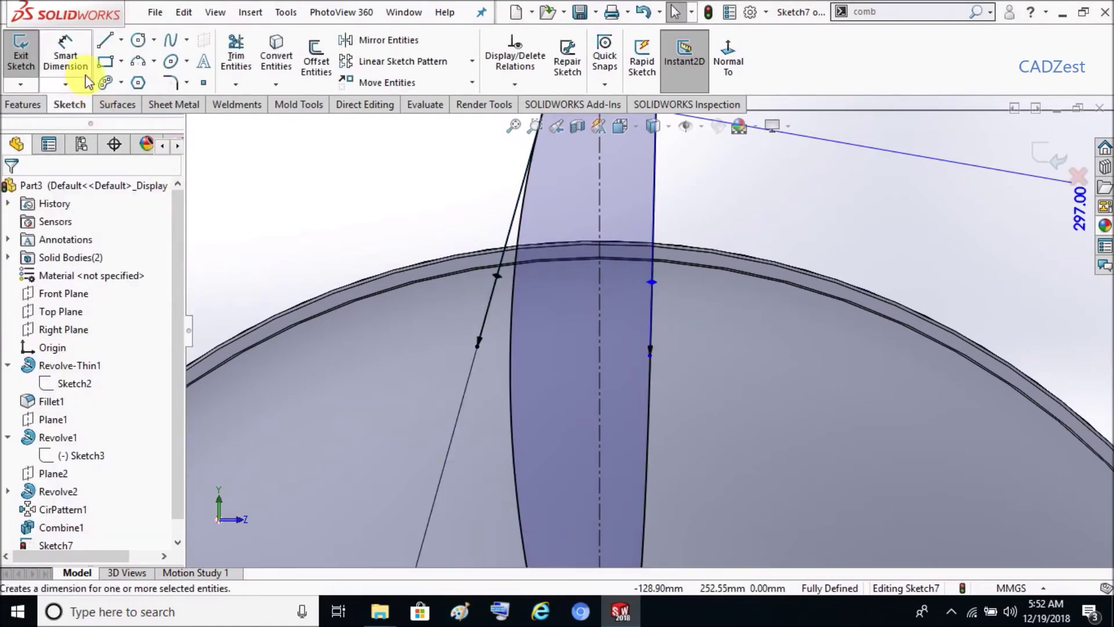
Give the right spline side a matching 15.58° tangent angle
{"action": "left_click", "coordinate": [61, 47]}
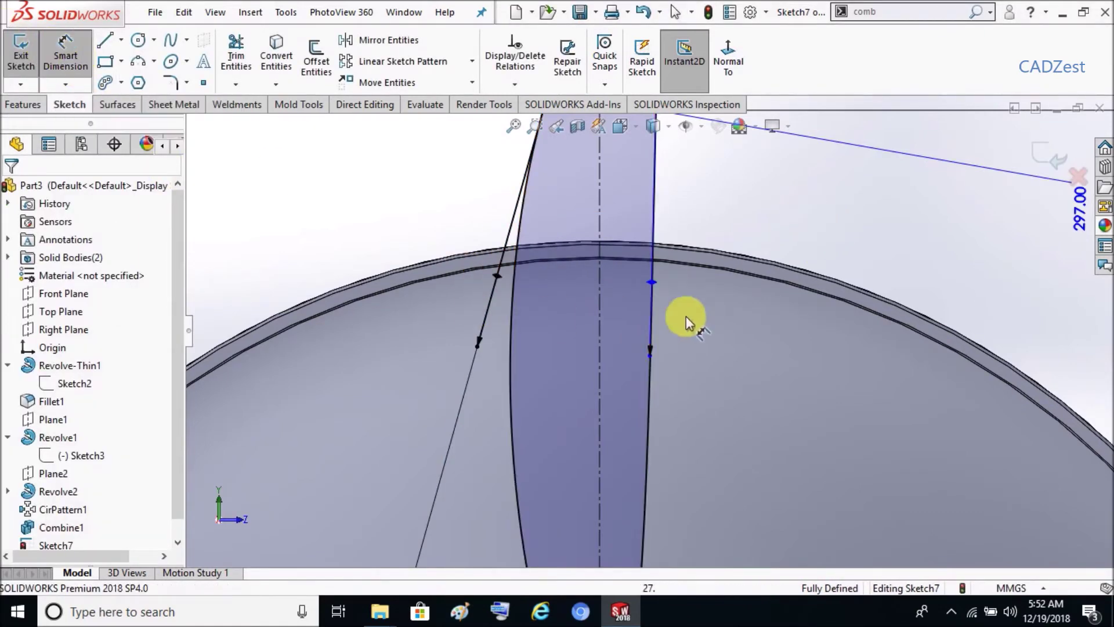
{"action": "left_click", "coordinate": [652, 358]}
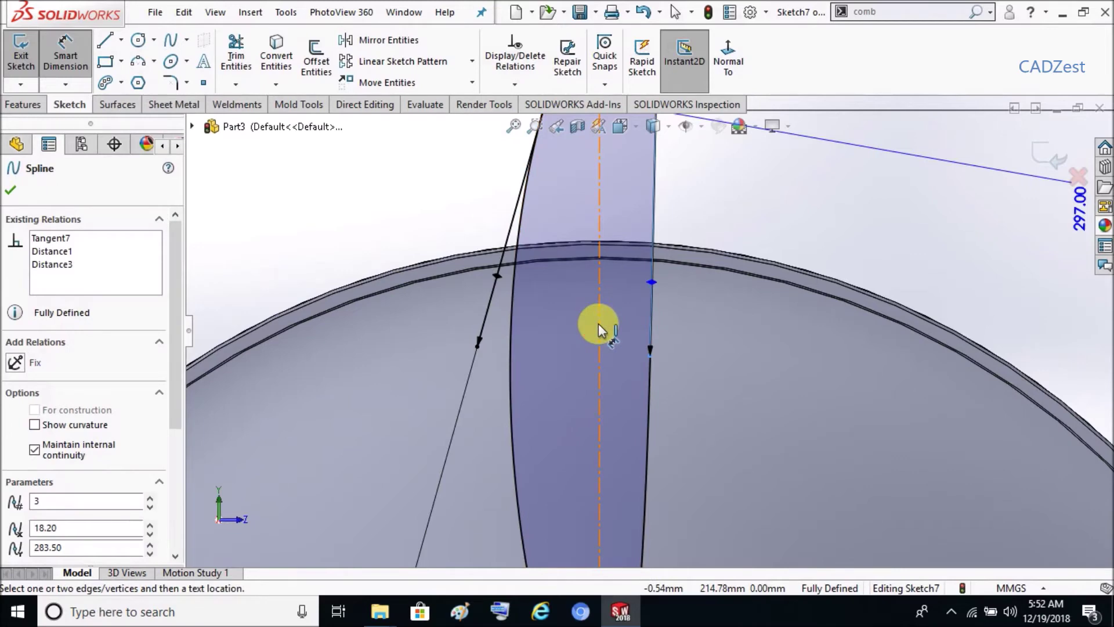
{"action": "left_click", "coordinate": [653, 320]}
{"action": "type", "text": "-15.58"}
{"action": "key", "text": "Return"}
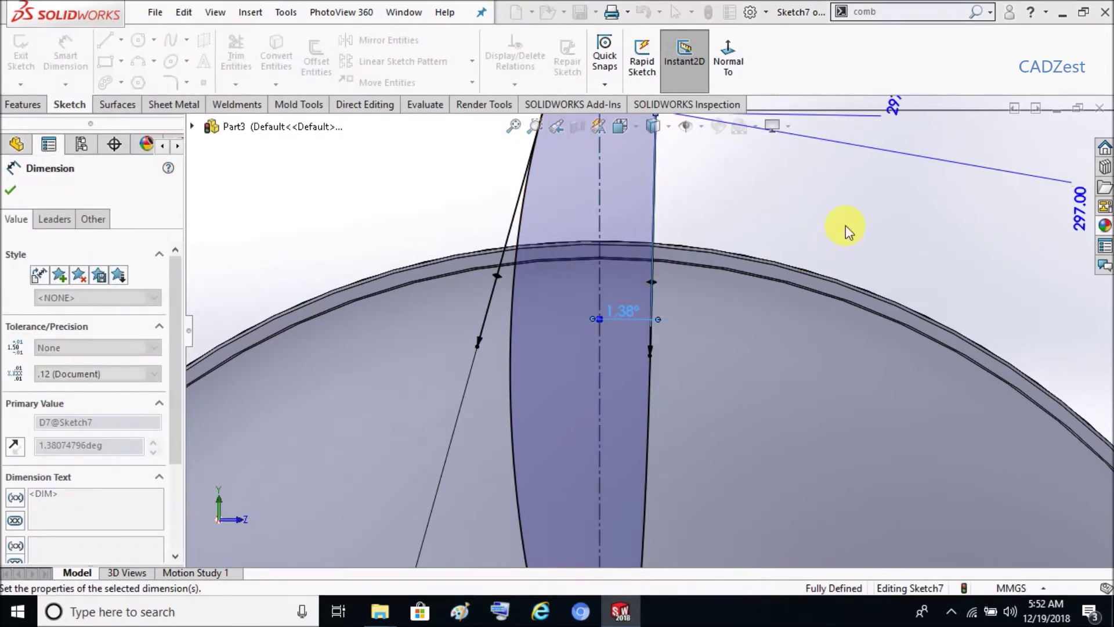
{"action": "left_click", "coordinate": [831, 224]}
{"action": "scroll", "coordinate": [766, 249], "scroll_direction": "up", "scroll_amount": 3}
{"action": "scroll", "coordinate": [766, 249], "scroll_direction": "up", "scroll_amount": 3}
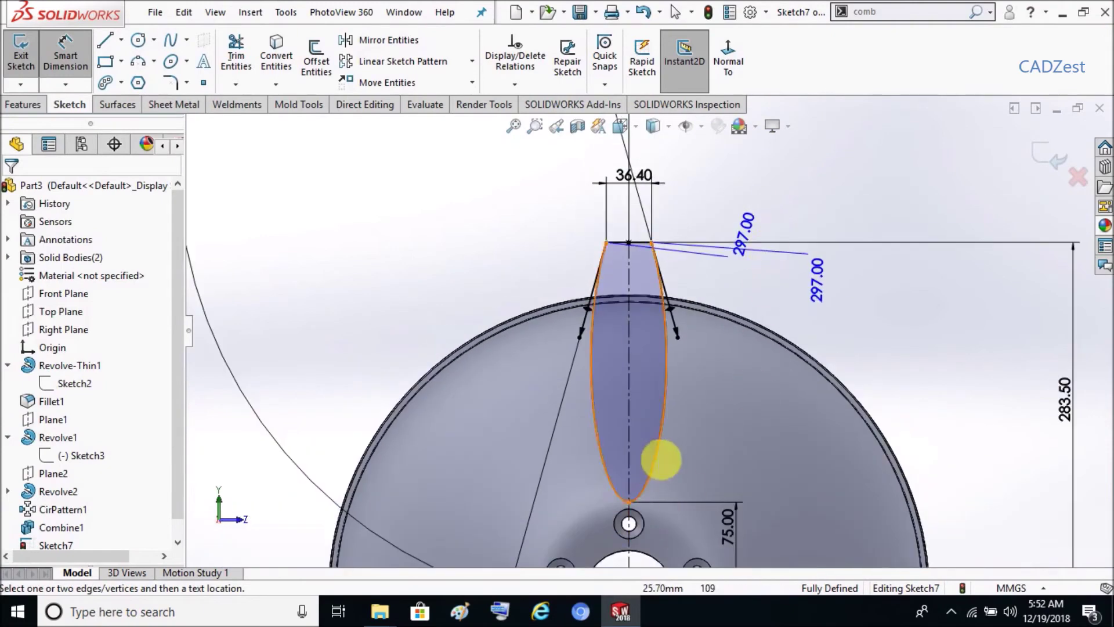
Dimension the spline tip's tangent handle length to 120
{"action": "scroll", "coordinate": [641, 459], "scroll_direction": "up", "scroll_amount": 2}
{"action": "scroll", "coordinate": [642, 433], "scroll_direction": "up", "scroll_amount": 2}
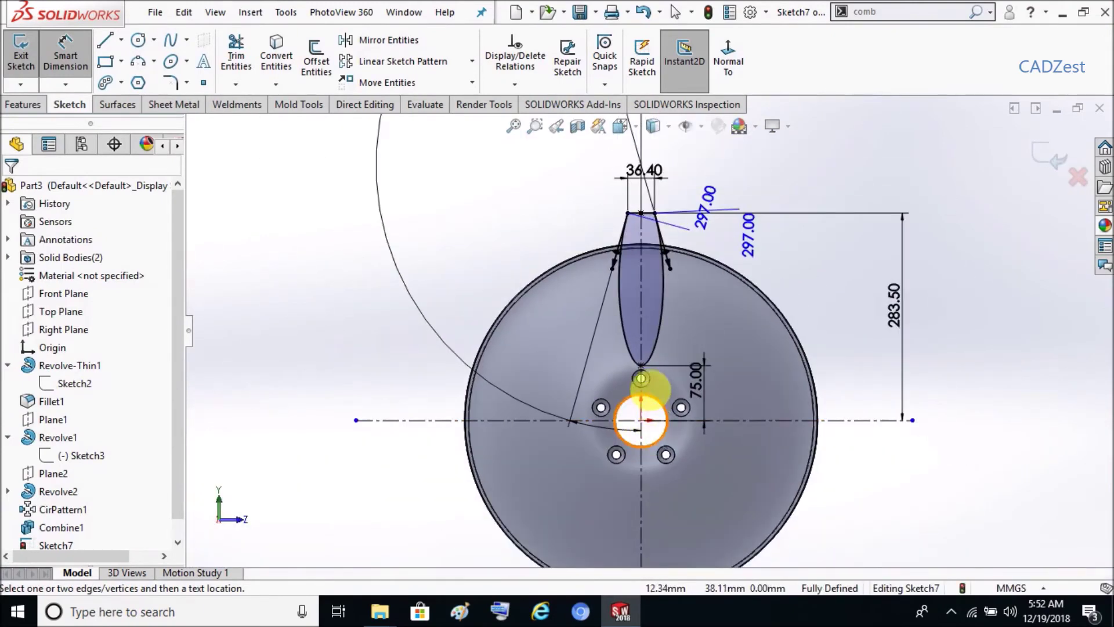
{"action": "scroll", "coordinate": [641, 380], "scroll_direction": "down", "scroll_amount": 3}
{"action": "scroll", "coordinate": [621, 351], "scroll_direction": "down", "scroll_amount": 4}
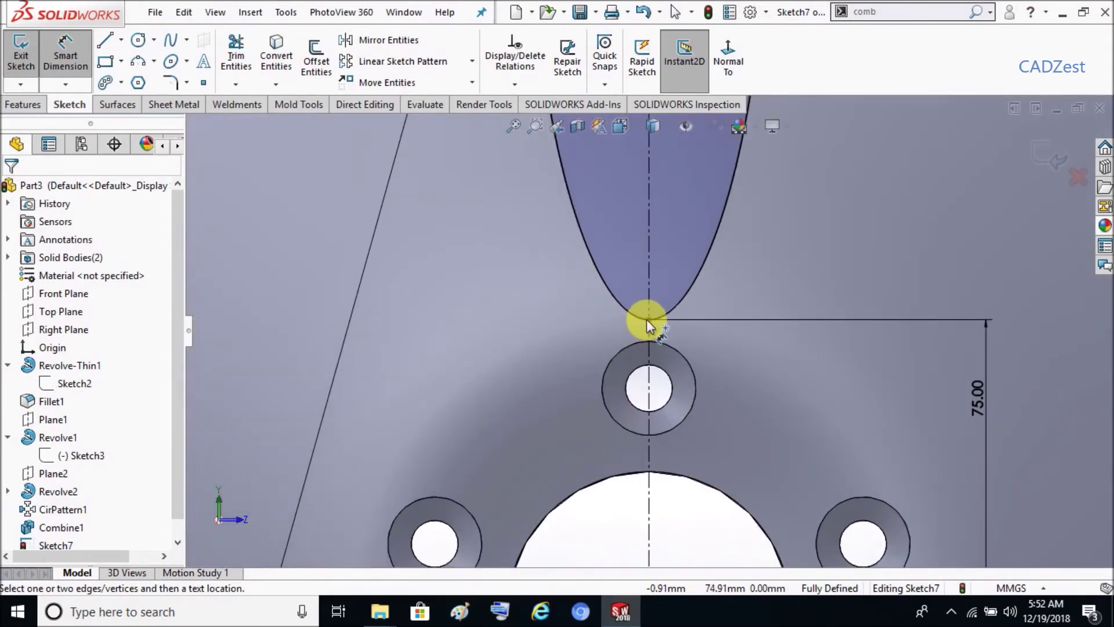
{"action": "left_click_drag", "start_coordinate": [648, 320], "coordinate": [575, 323]}
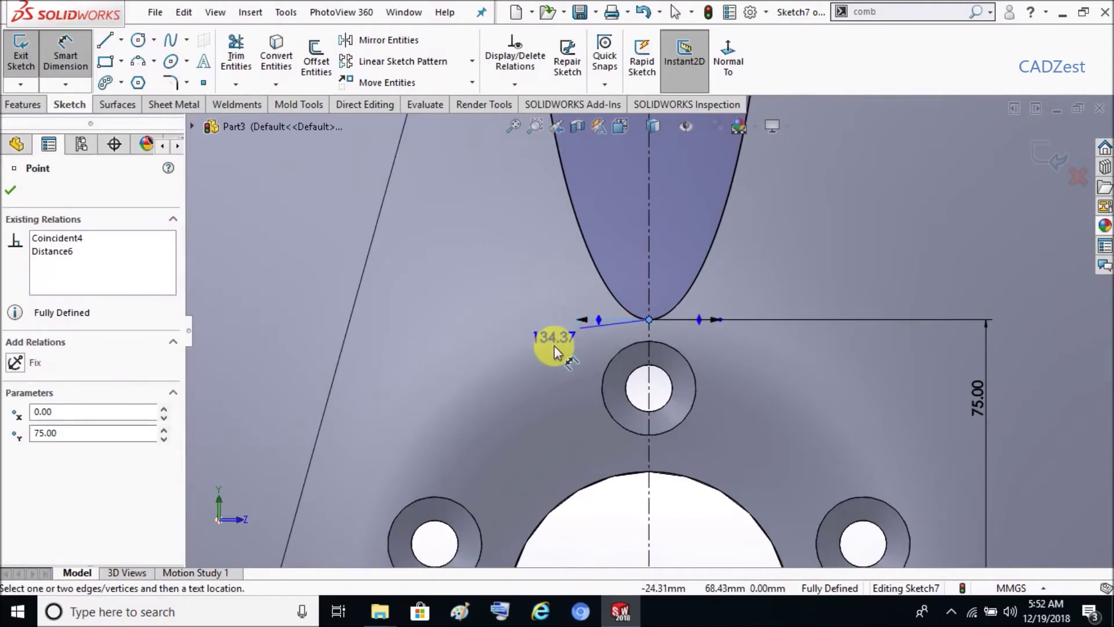
{"action": "left_click", "coordinate": [545, 348]}
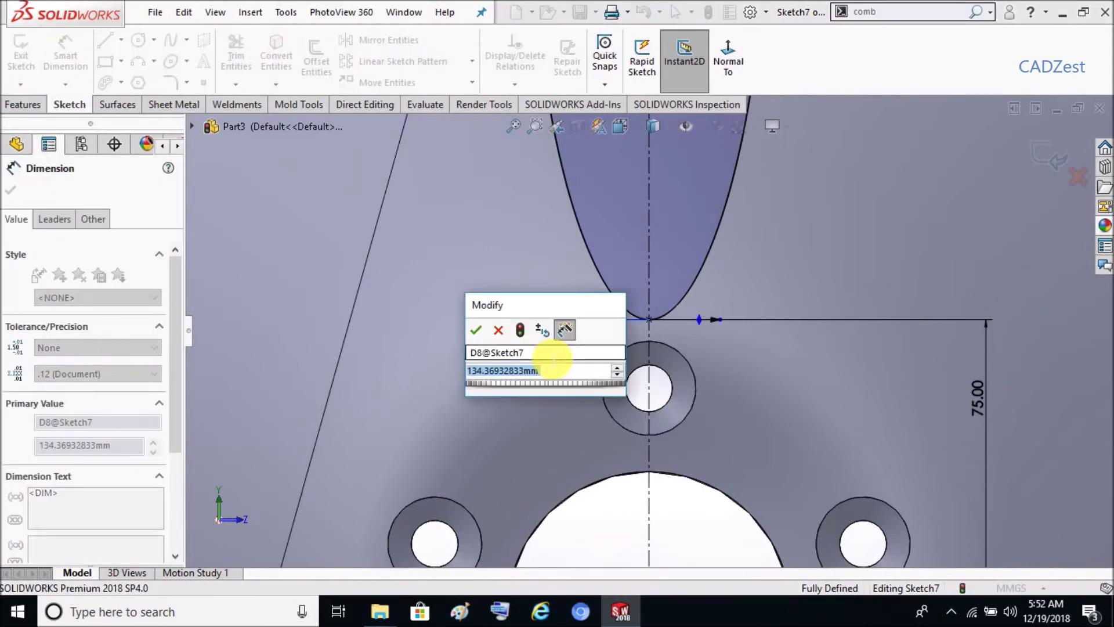
{"action": "type", "text": "120"}
{"action": "key", "text": "Return"}
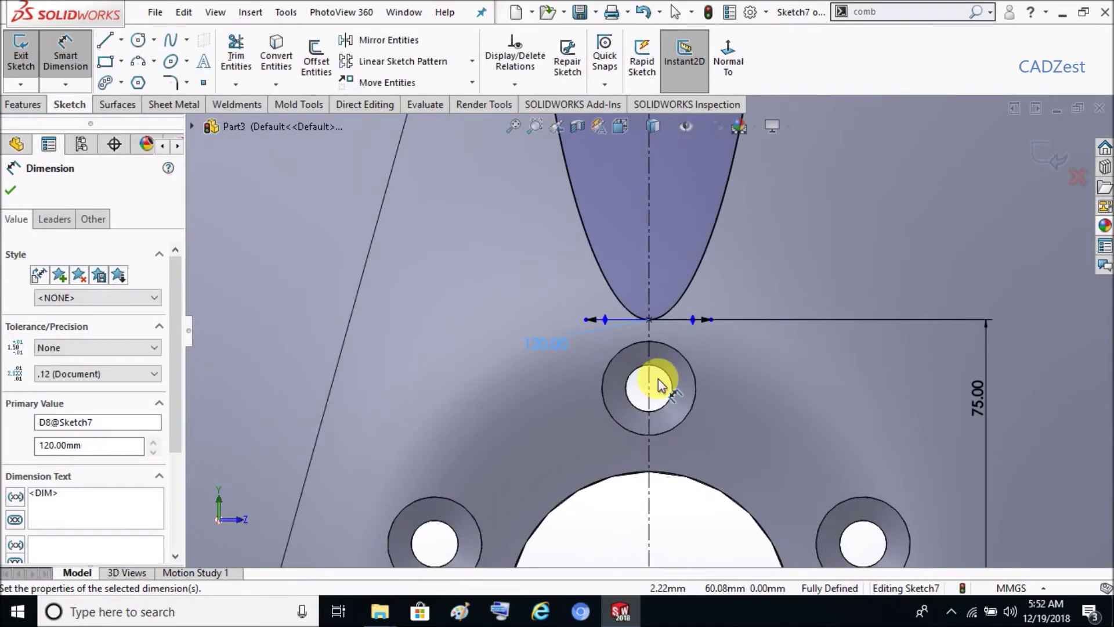
Leave dimensioning and review the spline's properties
{"action": "scroll", "coordinate": [659, 383], "scroll_direction": "up", "scroll_amount": 1}
{"action": "scroll", "coordinate": [673, 360], "scroll_direction": "up", "scroll_amount": 2}
{"action": "left_click", "coordinate": [695, 325]}
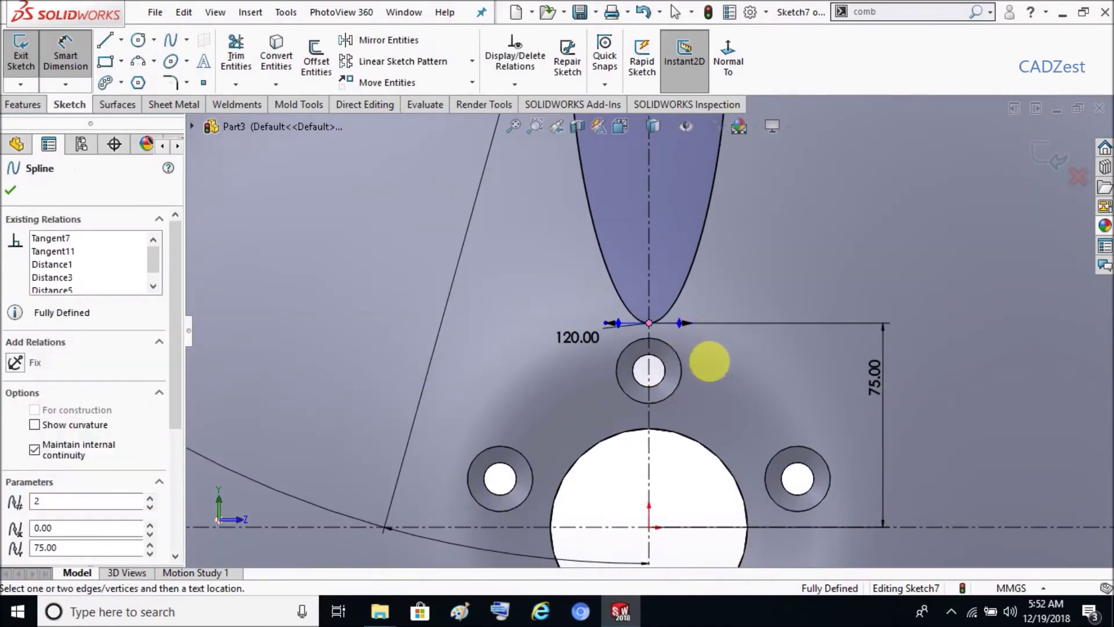
{"action": "key", "text": "Escape"}
{"action": "scroll", "coordinate": [708, 363], "scroll_direction": "up", "scroll_amount": 2}
{"action": "key", "text": "Escape"}
{"action": "scroll", "coordinate": [626, 329], "scroll_direction": "down", "scroll_amount": 3}
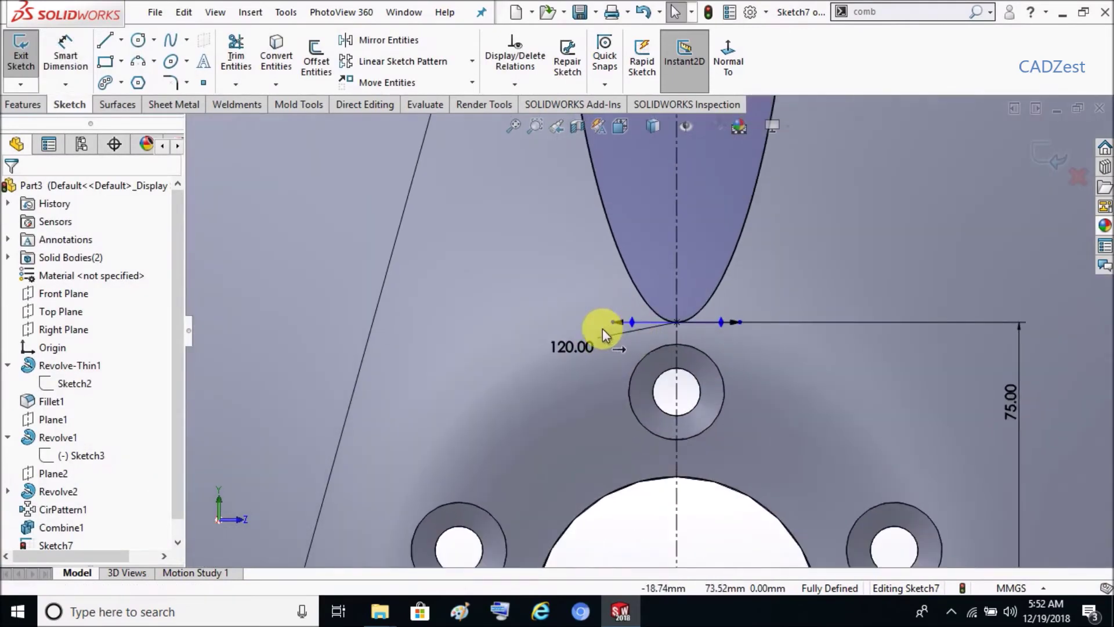
{"action": "left_click", "coordinate": [612, 325]}
{"action": "left_click_drag", "start_coordinate": [167, 398], "coordinate": [161, 510]}
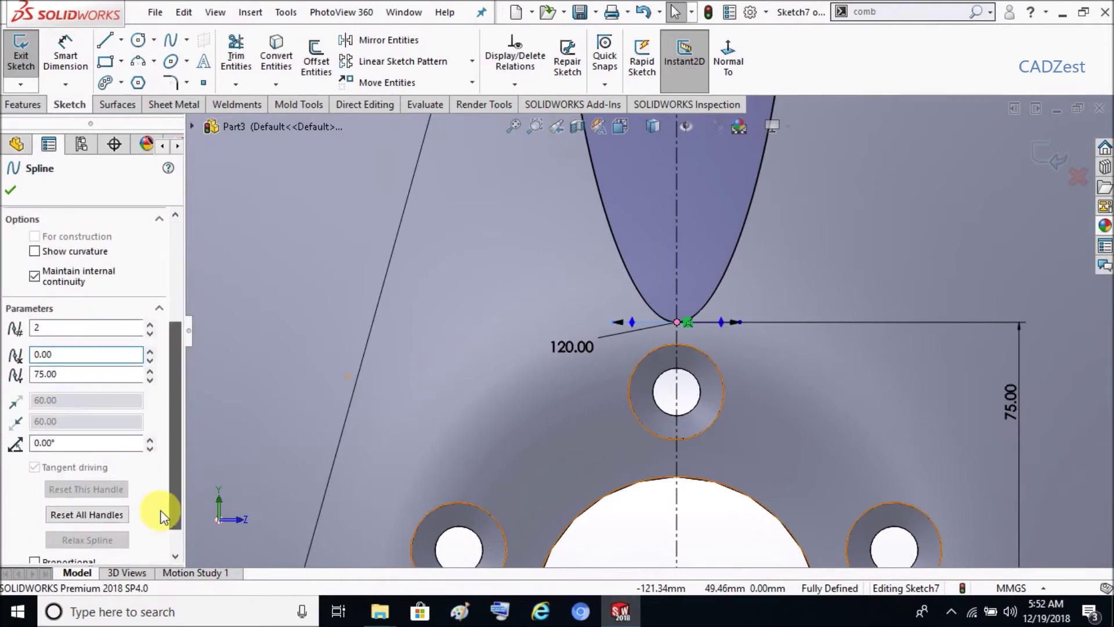
{"action": "left_click", "coordinate": [10, 190]}
Choose the Centerline tool and zoom in on the hub centre
{"action": "scroll", "coordinate": [600, 395], "scroll_direction": "up", "scroll_amount": 2}
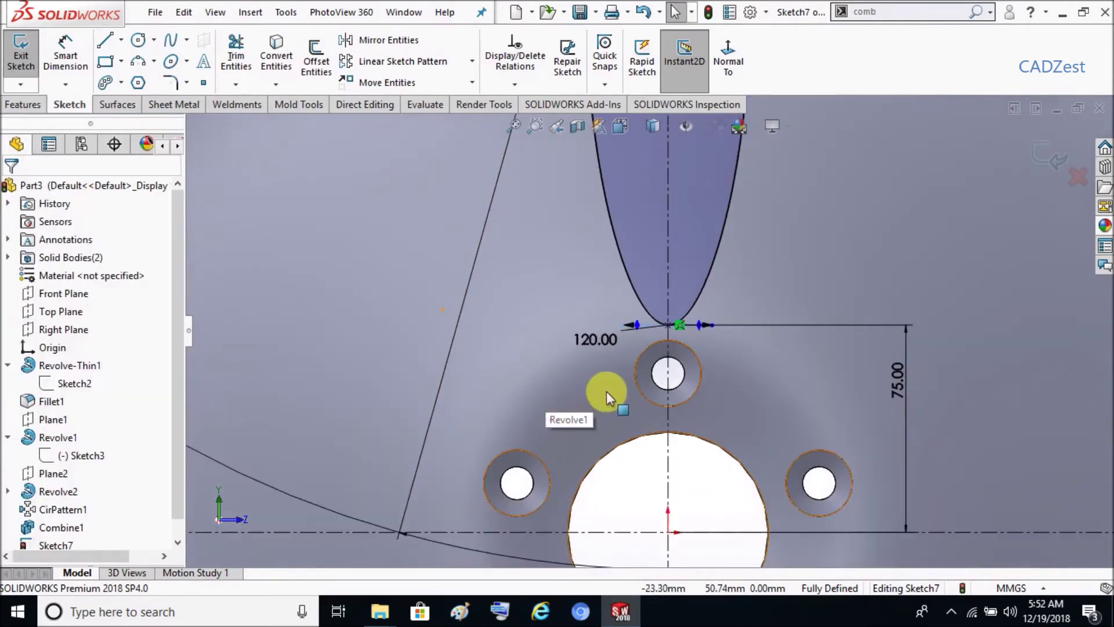
{"action": "scroll", "coordinate": [638, 416], "scroll_direction": "up", "scroll_amount": 3}
{"action": "scroll", "coordinate": [598, 360], "scroll_direction": "up", "scroll_amount": 2}
{"action": "scroll", "coordinate": [421, 190], "scroll_direction": "down", "scroll_amount": 1}
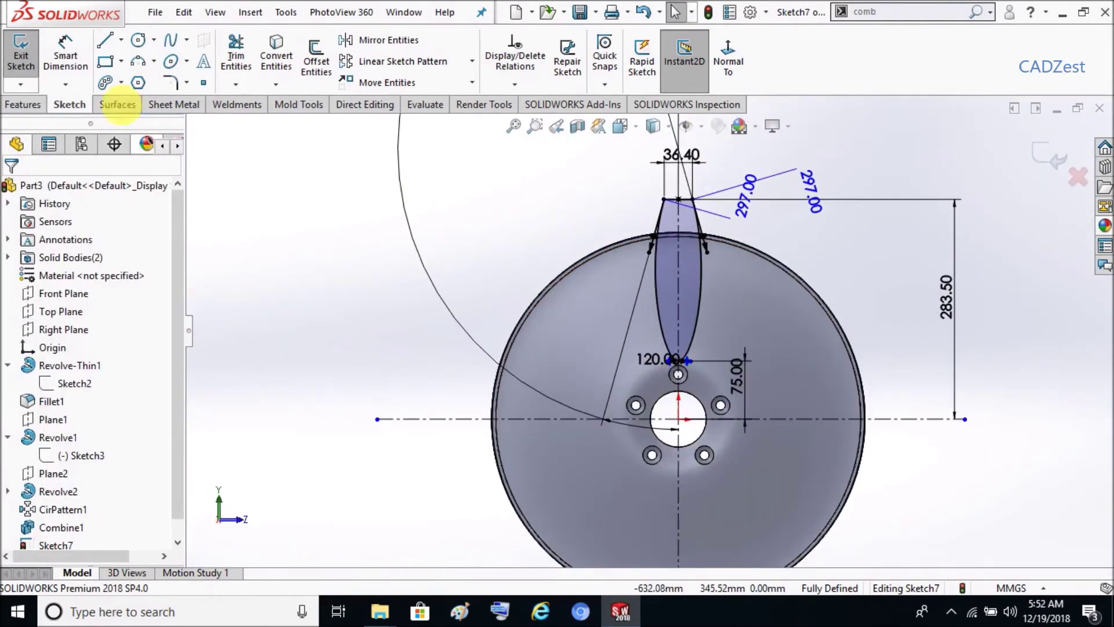
{"action": "left_click", "coordinate": [120, 39]}
{"action": "left_click", "coordinate": [157, 82]}
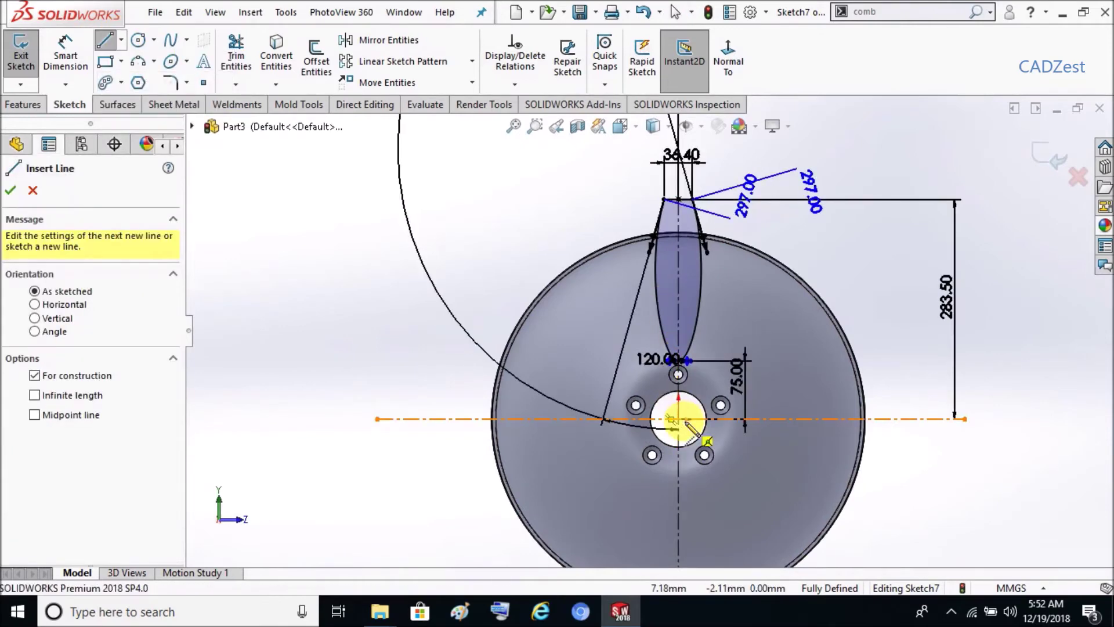
{"action": "scroll", "coordinate": [689, 424], "scroll_direction": "down", "scroll_amount": 1}
{"action": "scroll", "coordinate": [652, 390], "scroll_direction": "down", "scroll_amount": 2}
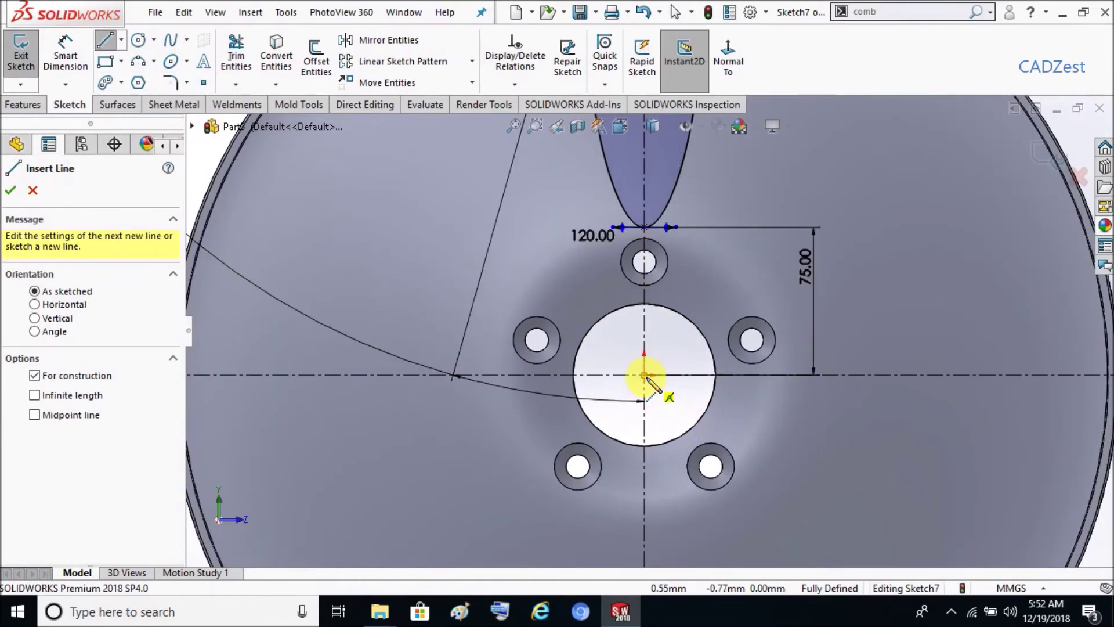
Draw a construction centerline from the hub centre toward the upper left
{"action": "left_click", "coordinate": [644, 376]}
{"action": "scroll", "coordinate": [644, 376], "scroll_direction": "up", "scroll_amount": 3}
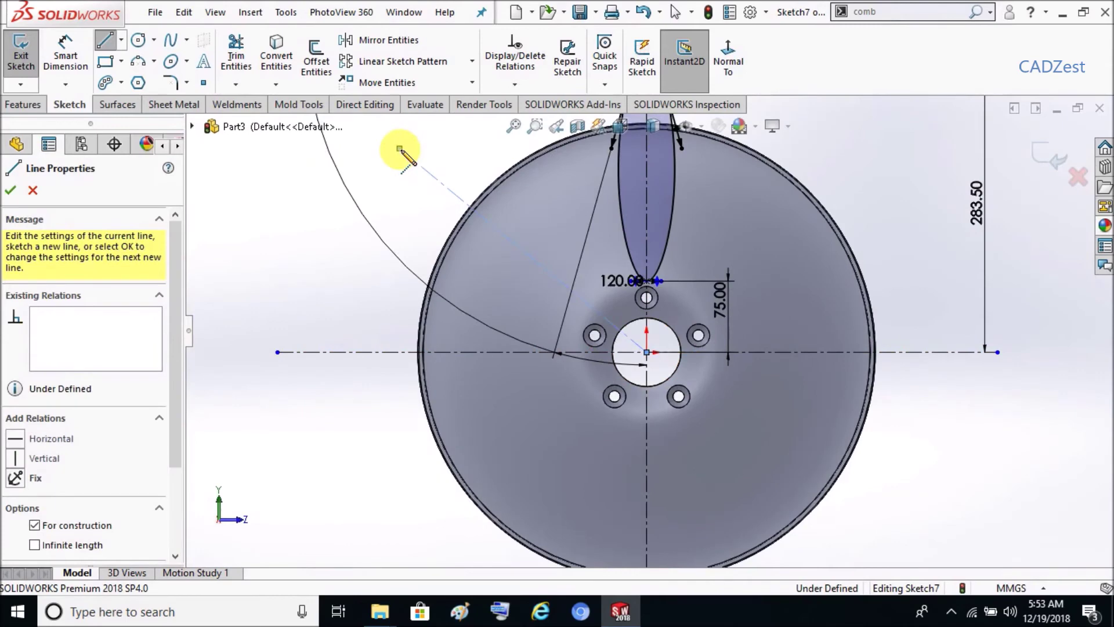
{"action": "left_click", "coordinate": [399, 149]}
{"action": "key", "text": "Escape"}
Set the angle between the new centerline and the vertical centerline to 22.5°
{"action": "left_click", "coordinate": [546, 275]}
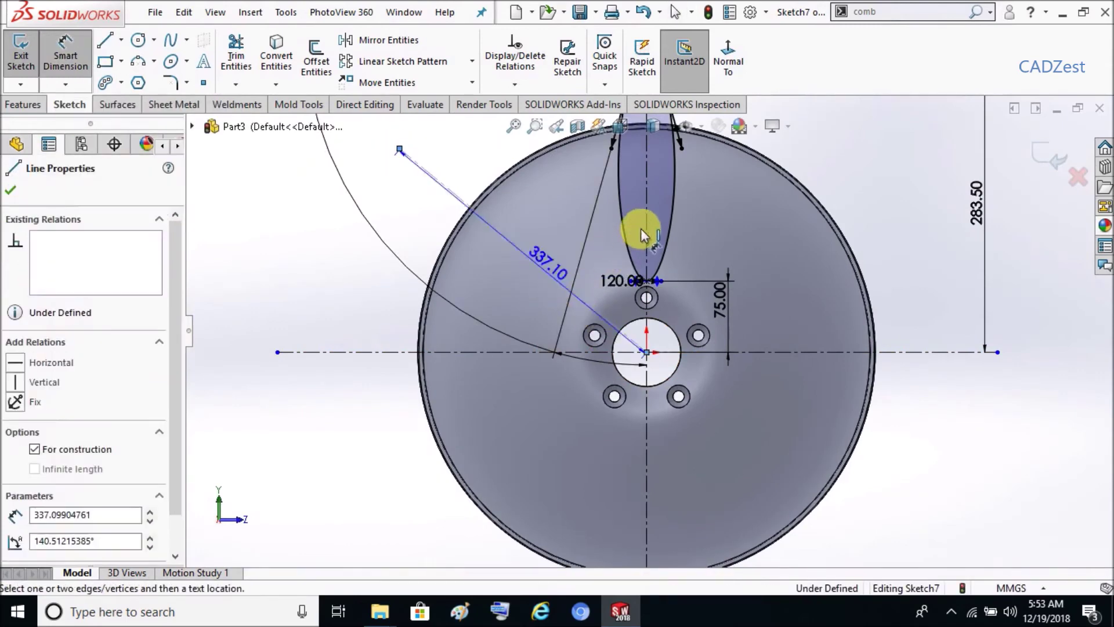
{"action": "left_click", "coordinate": [642, 227]}
{"action": "scroll", "coordinate": [621, 287], "scroll_direction": "up", "scroll_amount": 2}
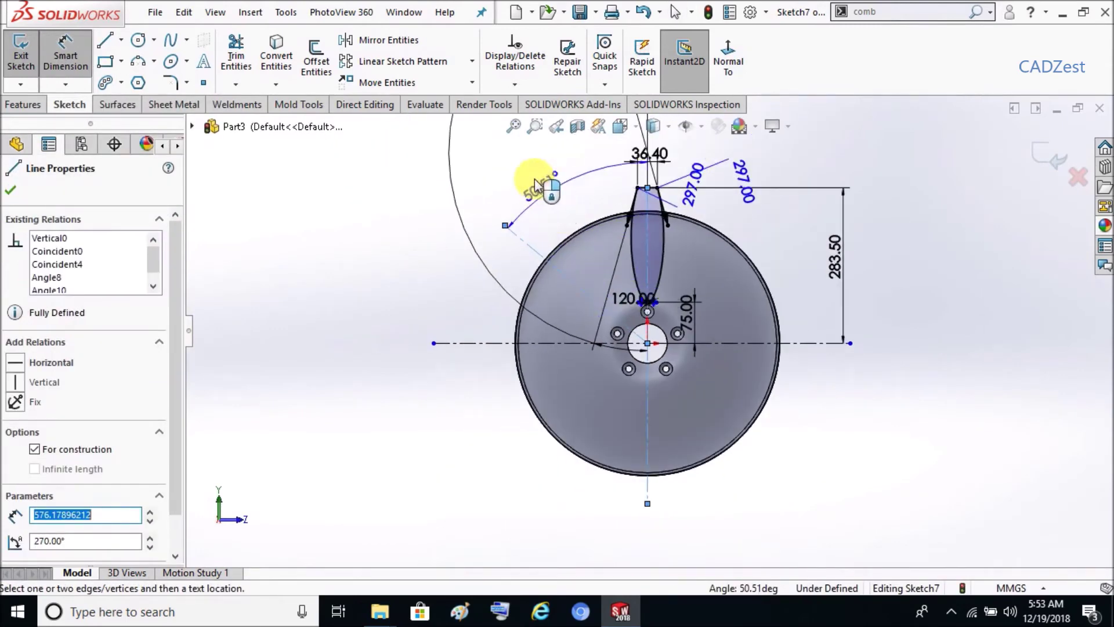
{"action": "left_click", "coordinate": [511, 165]}
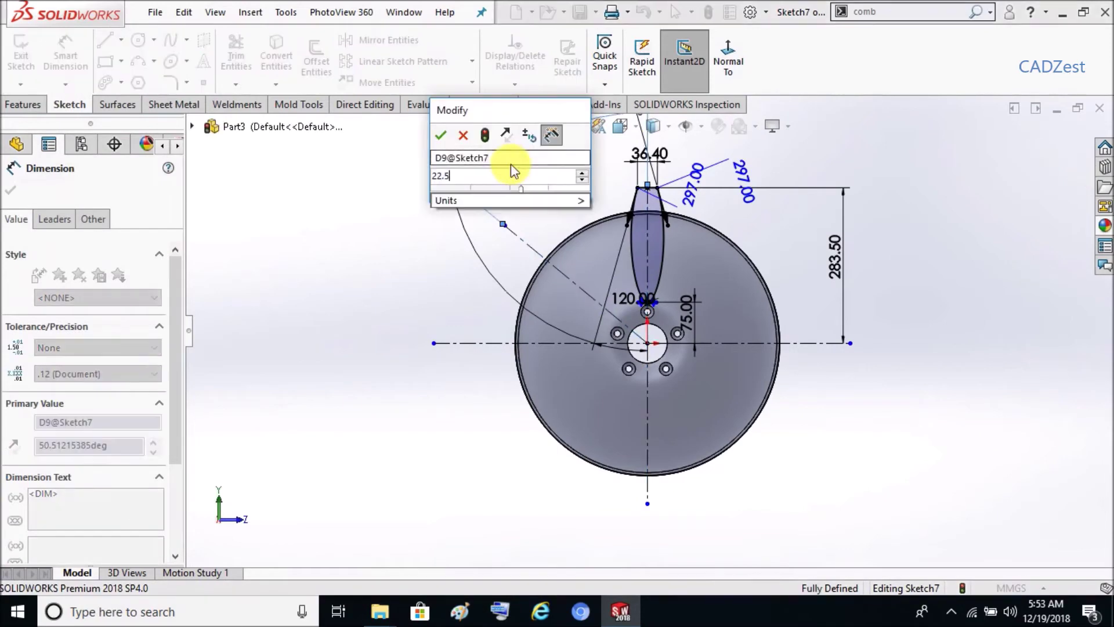
{"action": "type", "text": "22.5"}
{"action": "key", "text": "Return"}
{"action": "scroll", "coordinate": [650, 169], "scroll_direction": "down", "scroll_amount": 3}
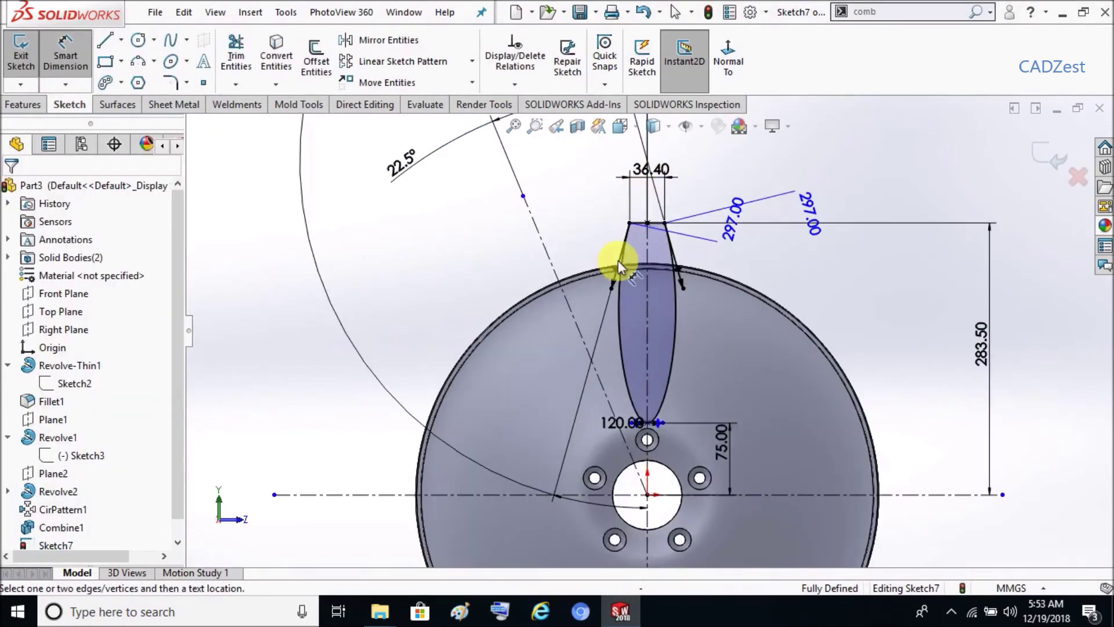
{"action": "scroll", "coordinate": [650, 169], "scroll_direction": "down", "scroll_amount": 2}
{"action": "left_click", "coordinate": [121, 40]}
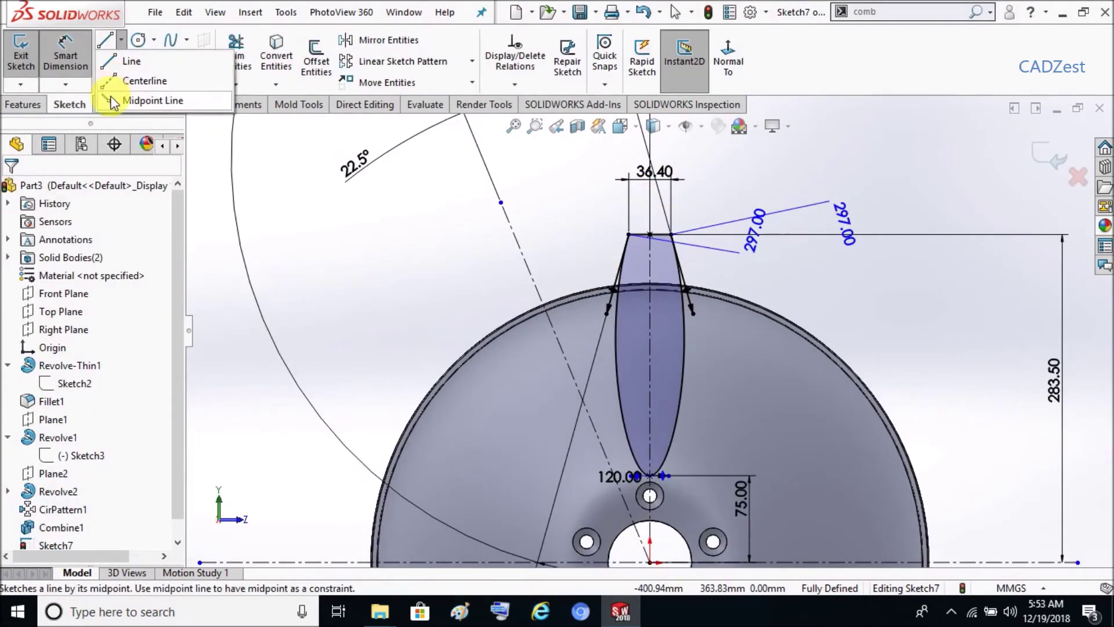
Add a midpoint line on the 22.5° centerline and make it perpendicular to it
{"action": "left_click", "coordinate": [116, 100]}
{"action": "left_click", "coordinate": [533, 281]}
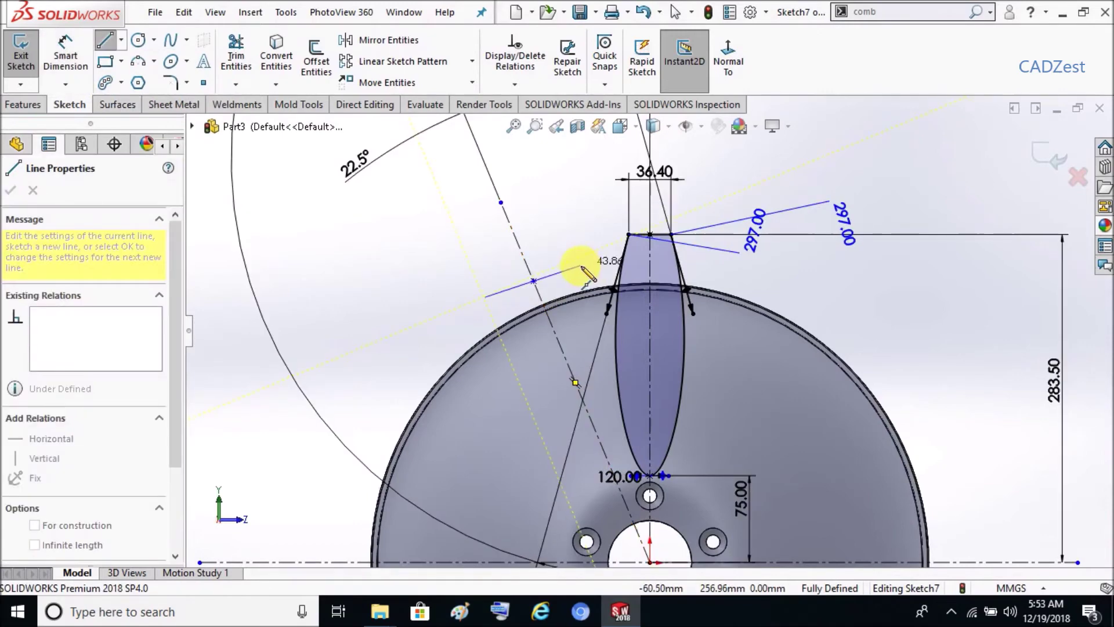
{"action": "key", "text": "Escape"}
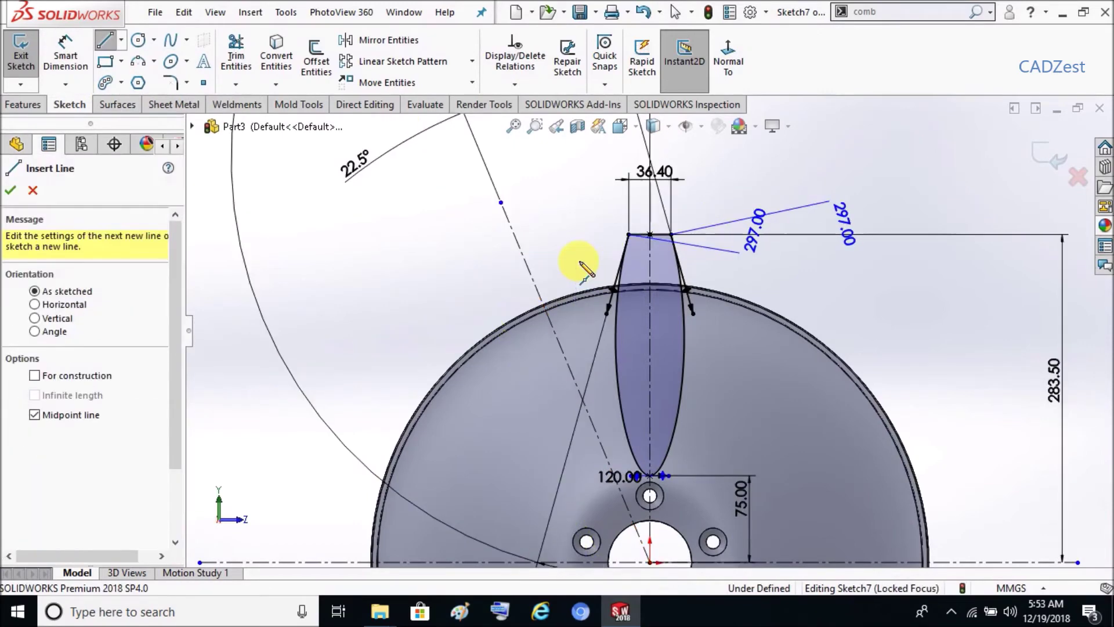
{"action": "key", "text": "Escape"}
{"action": "left_click", "coordinate": [121, 41]}
{"action": "left_click", "coordinate": [127, 99]}
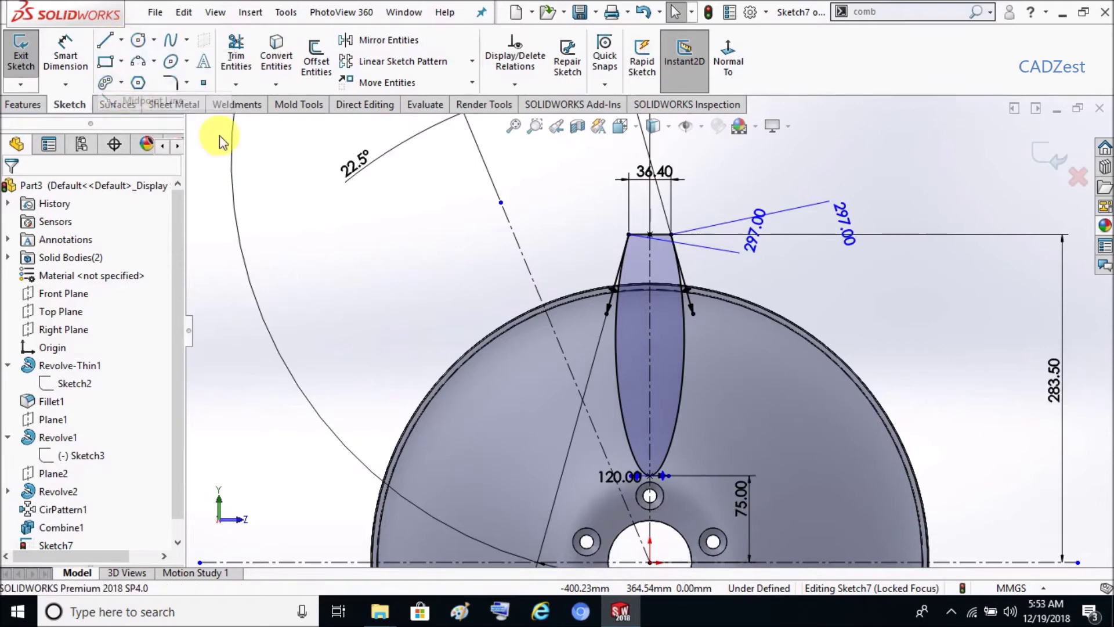
{"action": "left_click", "coordinate": [519, 246]}
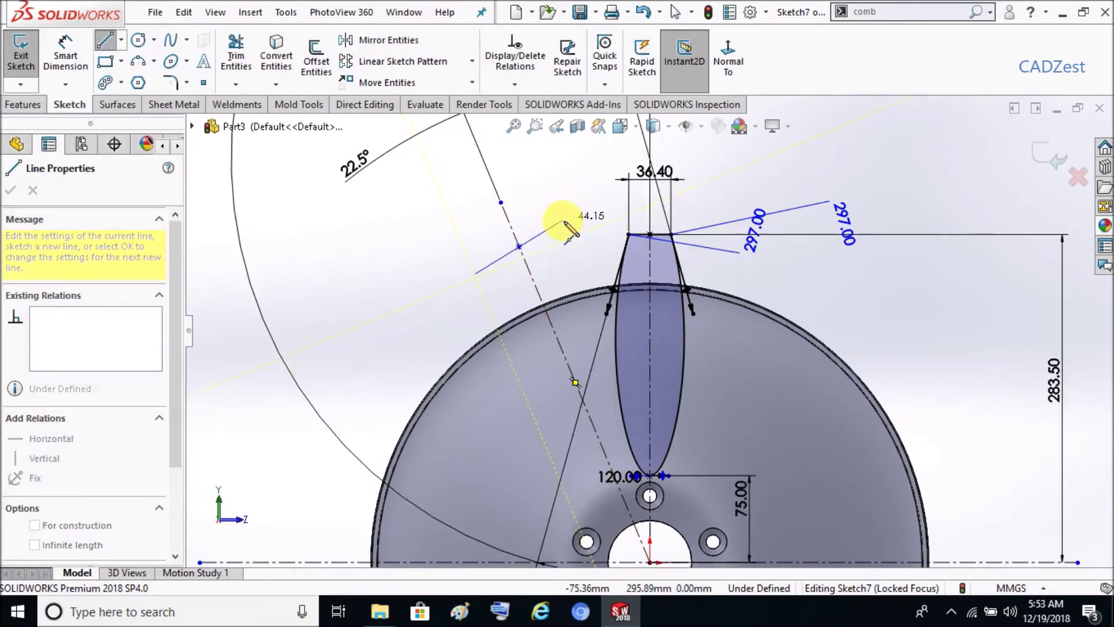
{"action": "key", "text": "Escape"}
{"action": "left_click", "coordinate": [525, 242]}
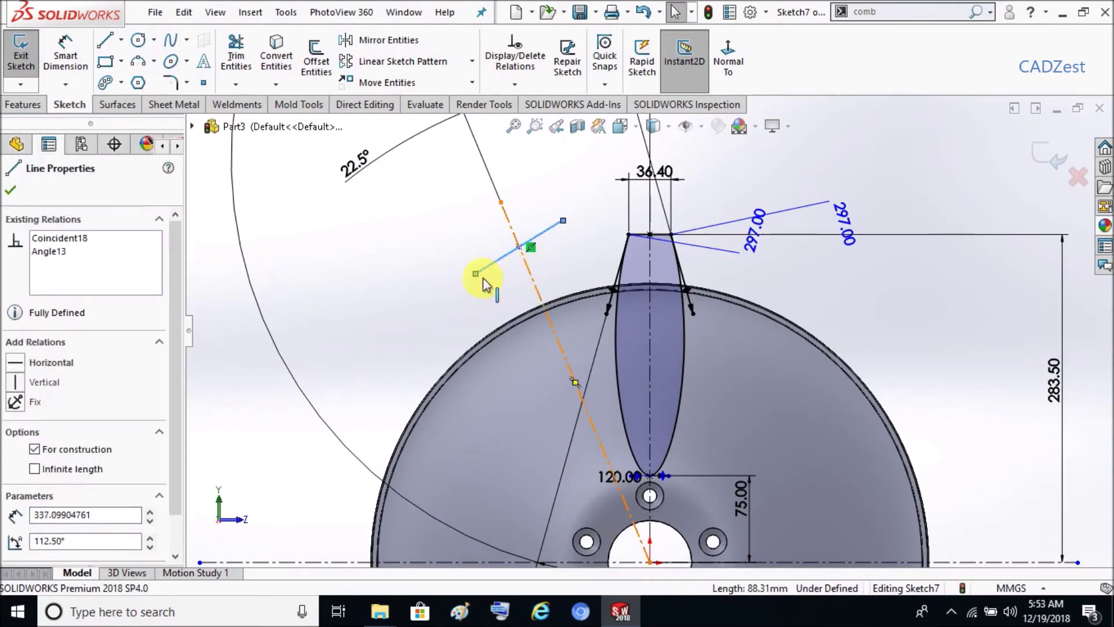
{"action": "left_click", "coordinate": [503, 210], "text": "ctrl"}
{"action": "left_click", "coordinate": [392, 257]}
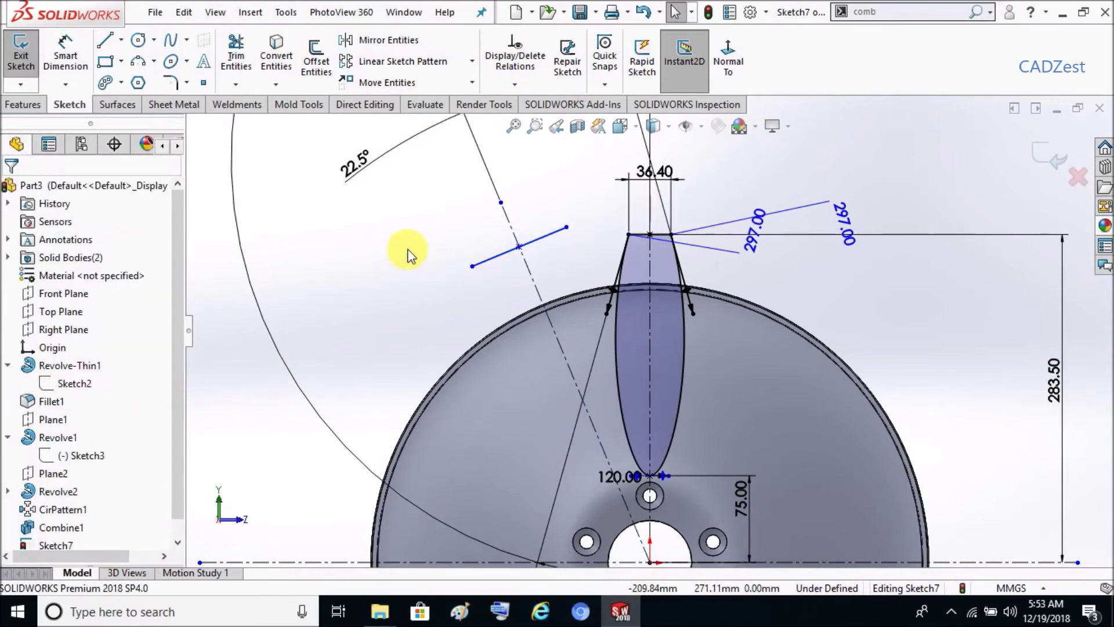
{"action": "scroll", "coordinate": [529, 298], "scroll_direction": "up", "scroll_amount": 3}
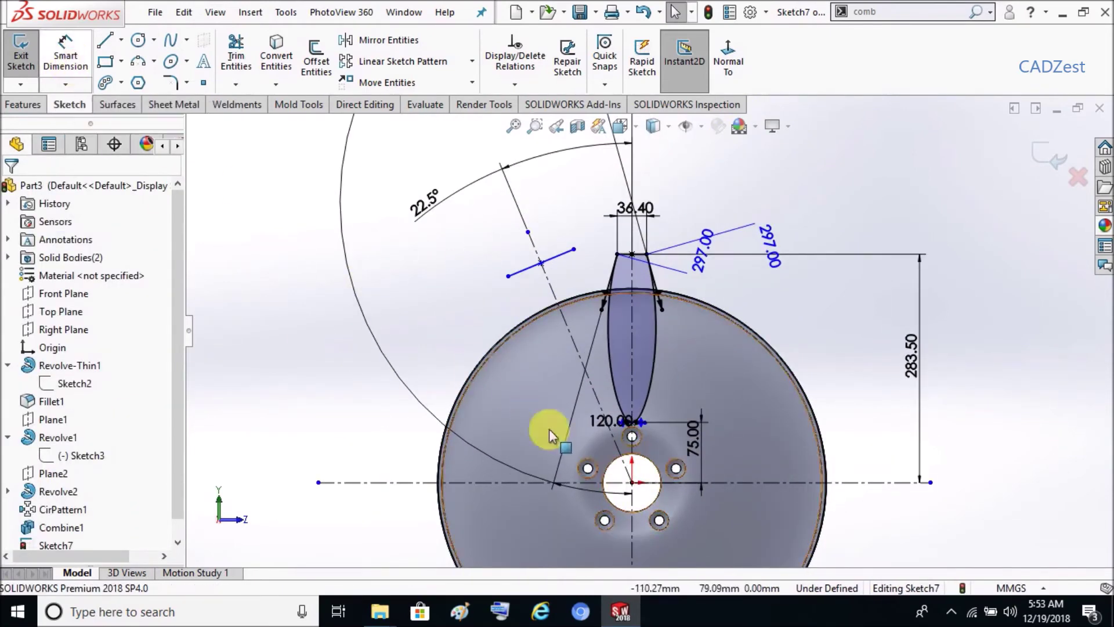
Dimension the crossing line's length as 140.5
{"action": "left_click", "coordinate": [65, 55]}
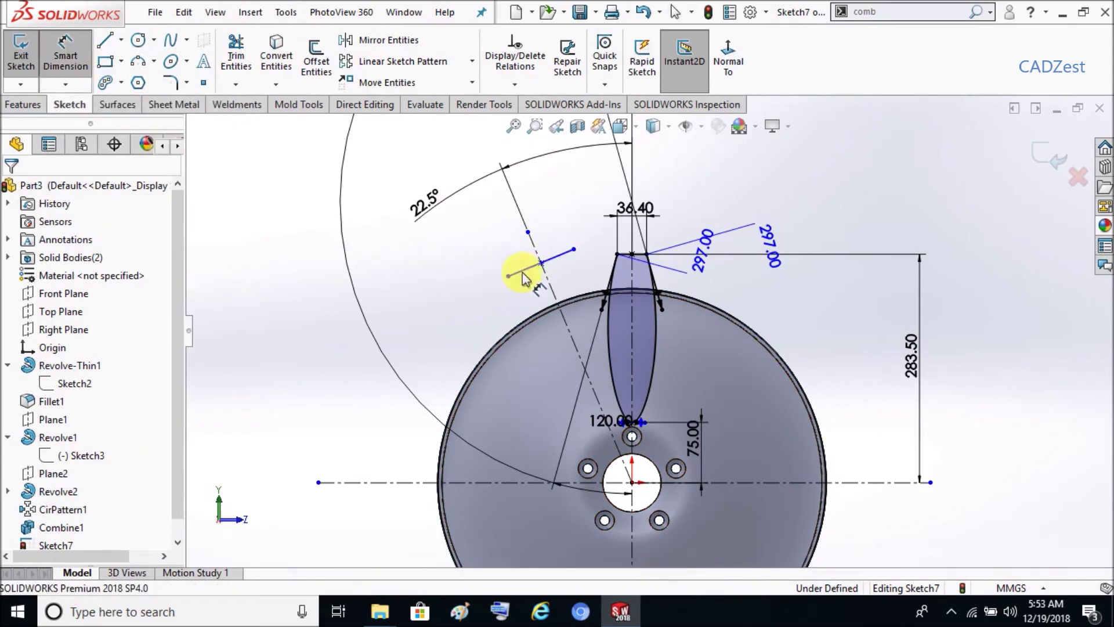
{"action": "left_click", "coordinate": [533, 271]}
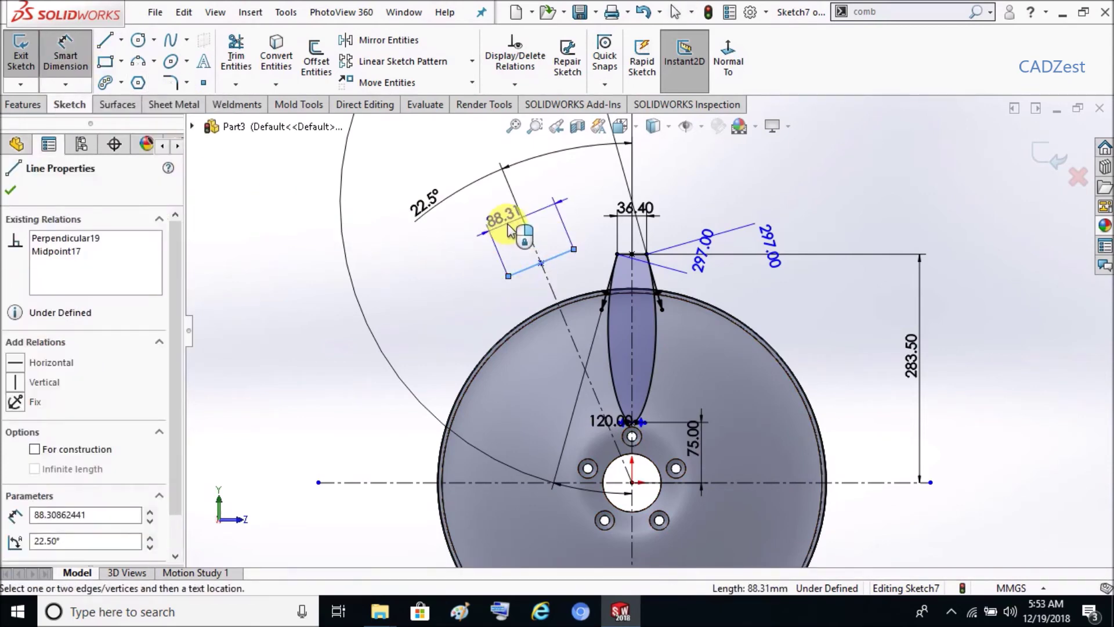
{"action": "left_click", "coordinate": [508, 225]}
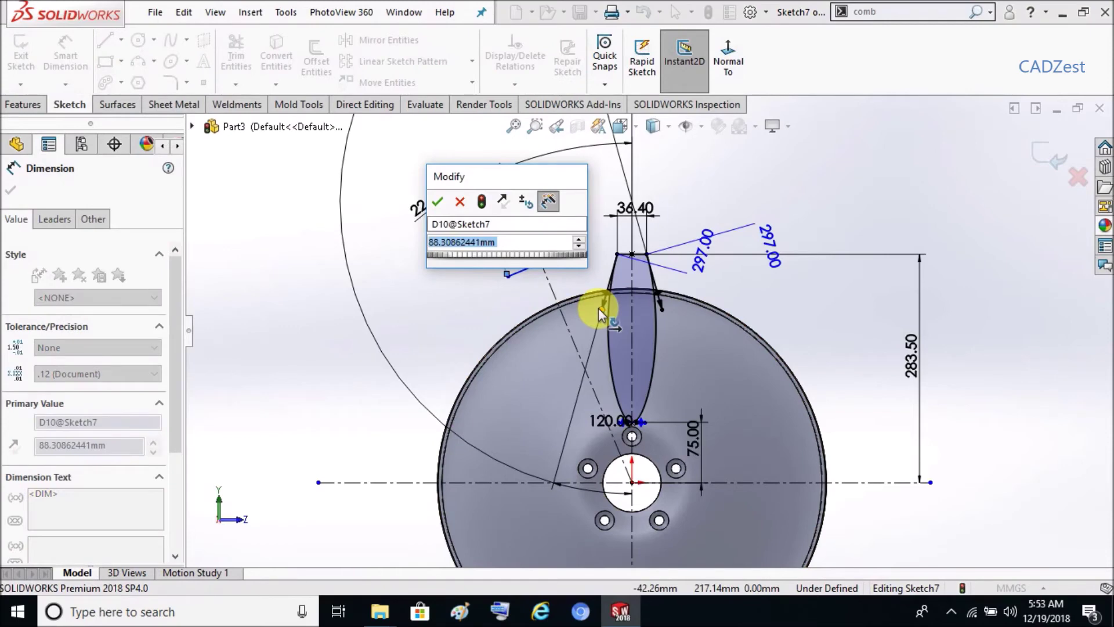
{"action": "type", "text": "140.5"}
{"action": "key", "text": "Return"}
{"action": "left_click", "coordinate": [447, 318]}
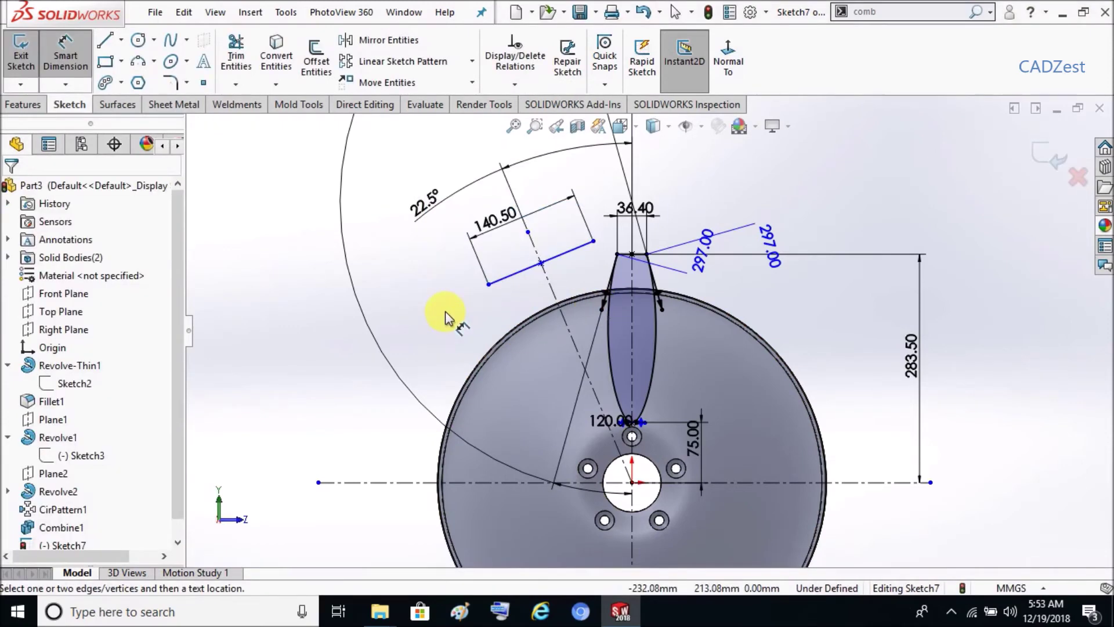
Set the crossing line's distance from the hub centre to 287
{"action": "left_click", "coordinate": [529, 277]}
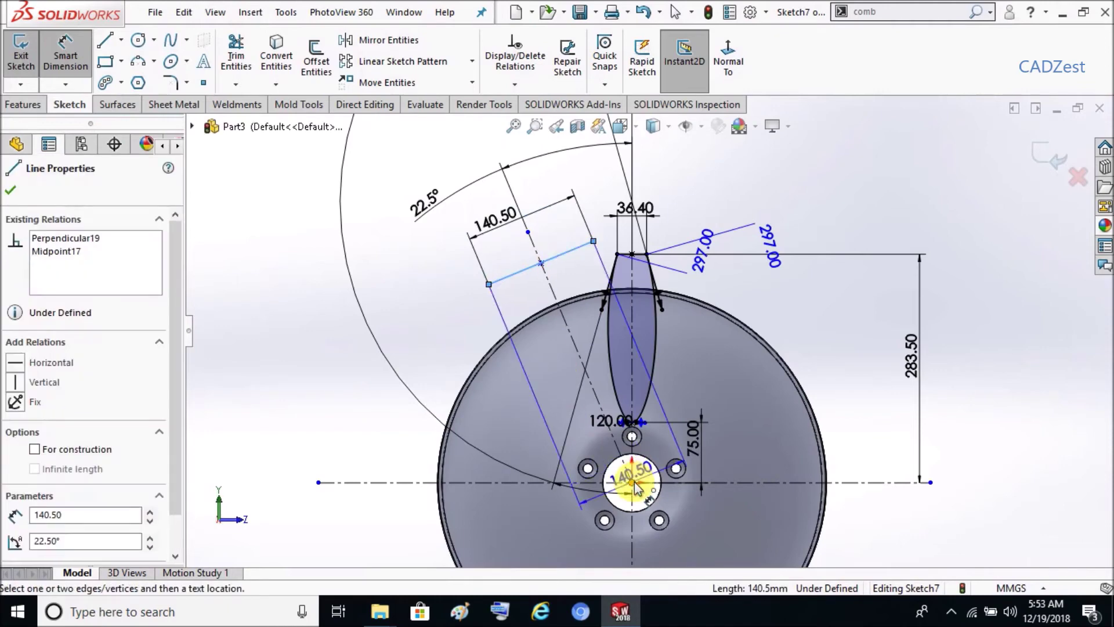
{"action": "left_click", "coordinate": [631, 482]}
{"action": "left_click", "coordinate": [385, 453]}
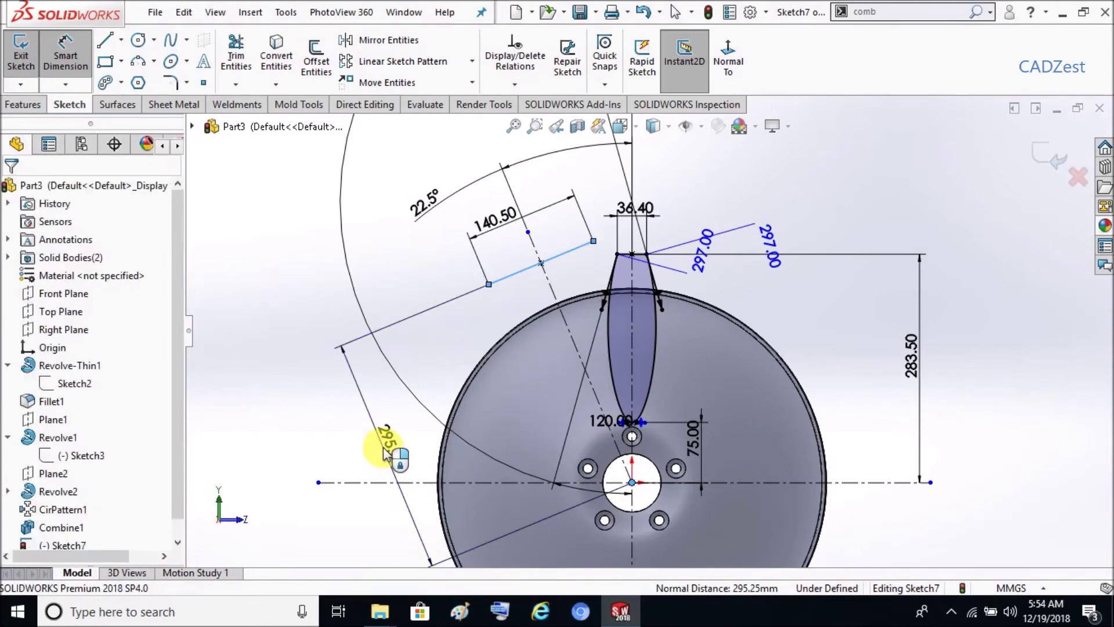
{"action": "type", "text": "287"}
{"action": "key", "text": "Return"}
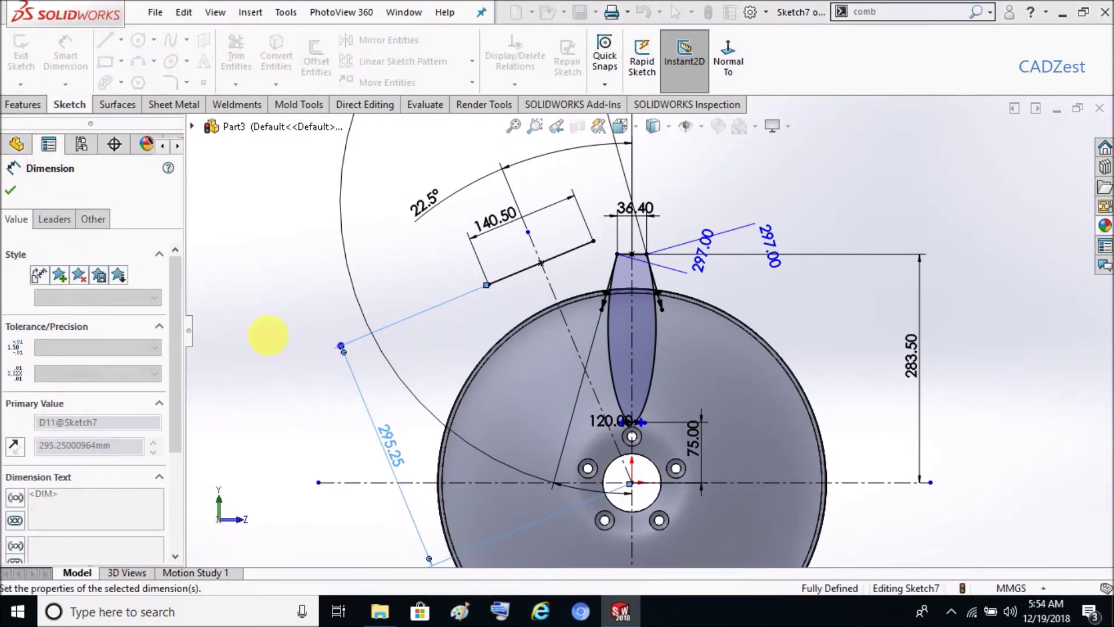
{"action": "key", "text": "Escape"}
{"action": "key", "text": "Escape"}
{"action": "left_click", "coordinate": [173, 53]}
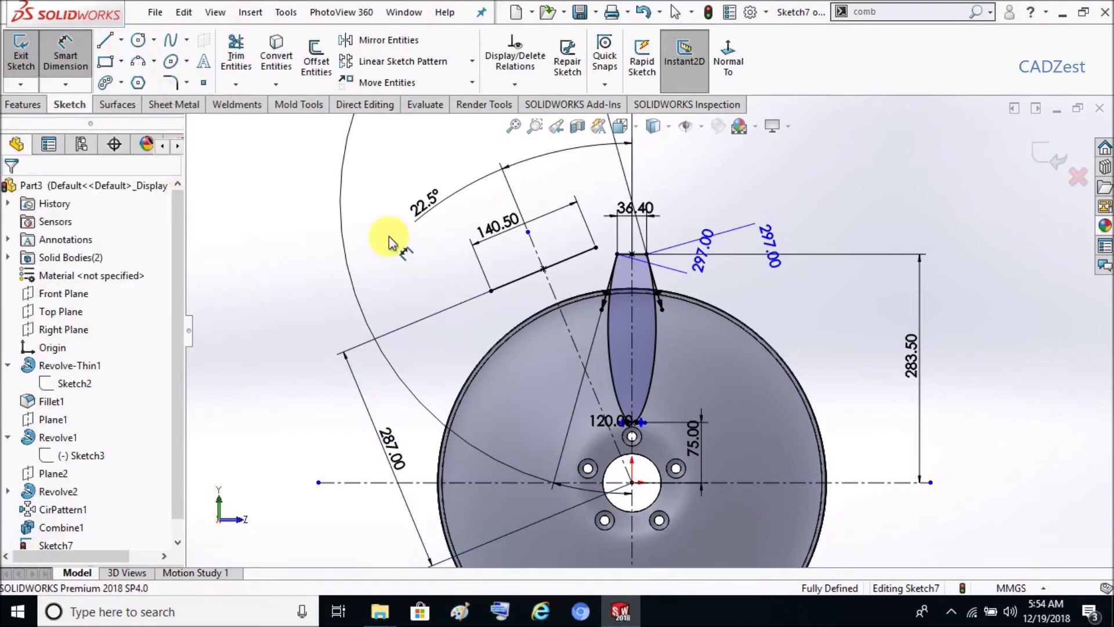
{"action": "left_click", "coordinate": [491, 291]}
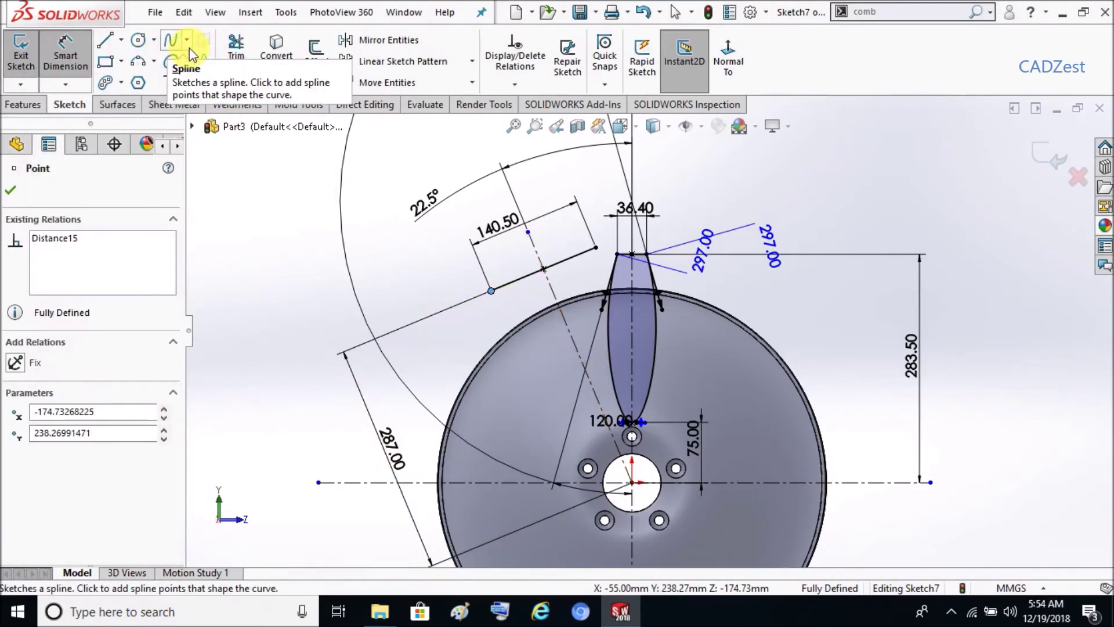
Draw a spline from the 140.50 line's left end curving down through the centerline
{"action": "left_click", "coordinate": [170, 41]}
{"action": "left_click", "coordinate": [491, 291]}
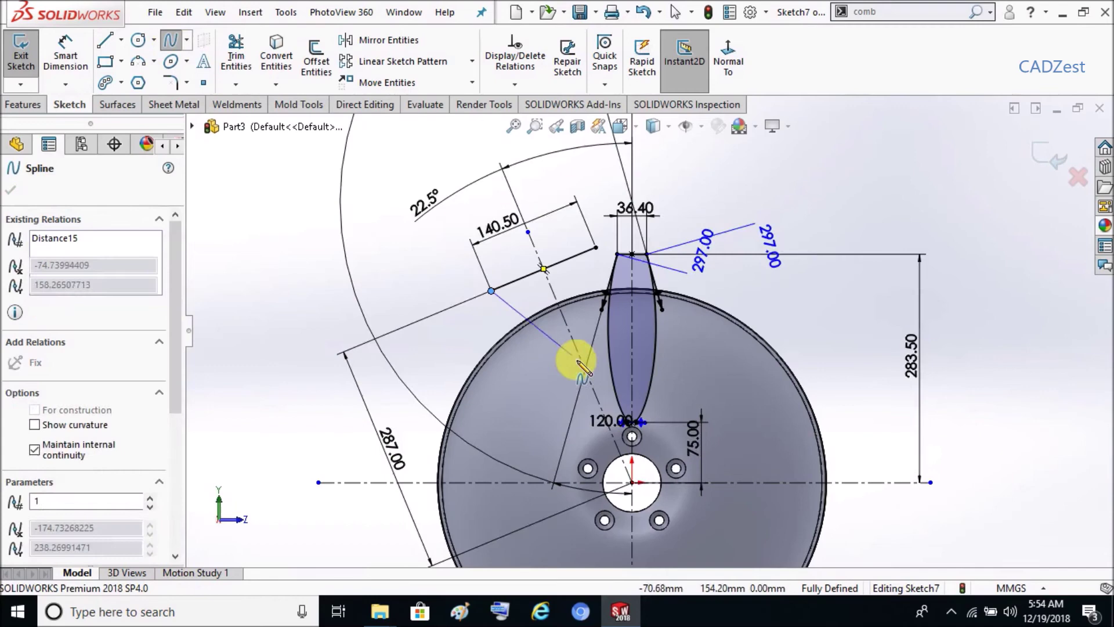
{"action": "left_click", "coordinate": [572, 335]}
{"action": "right_click", "coordinate": [597, 248]}
{"action": "left_click", "coordinate": [638, 219]}
{"action": "scroll", "coordinate": [599, 336], "scroll_direction": "down", "scroll_amount": 3}
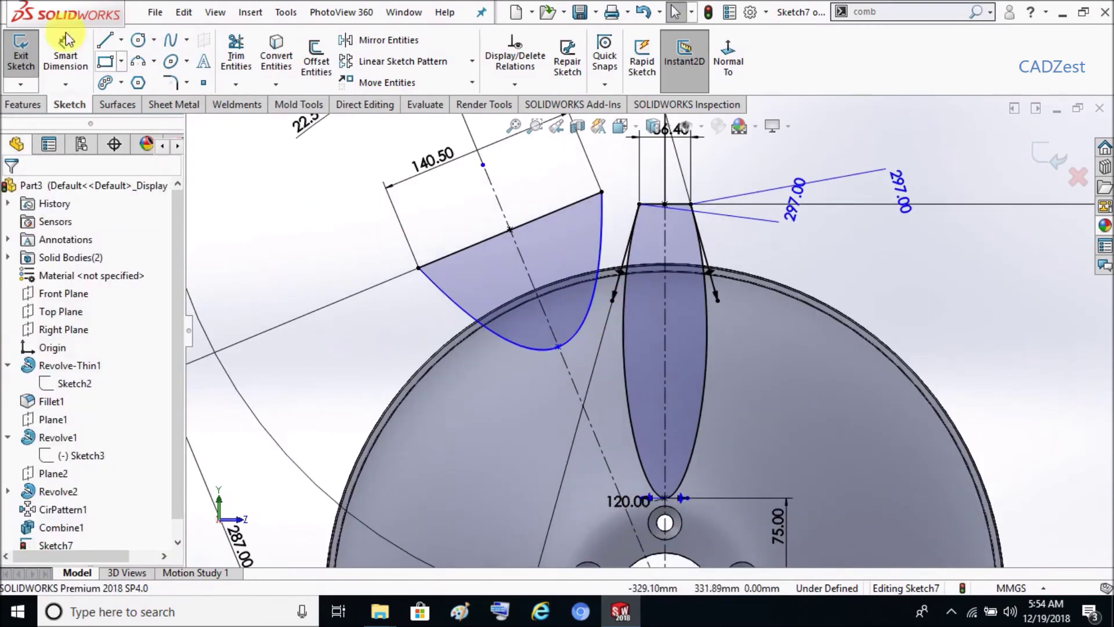
Dimension the curve's depth below the line's midpoint as 143
{"action": "left_click", "coordinate": [65, 55]}
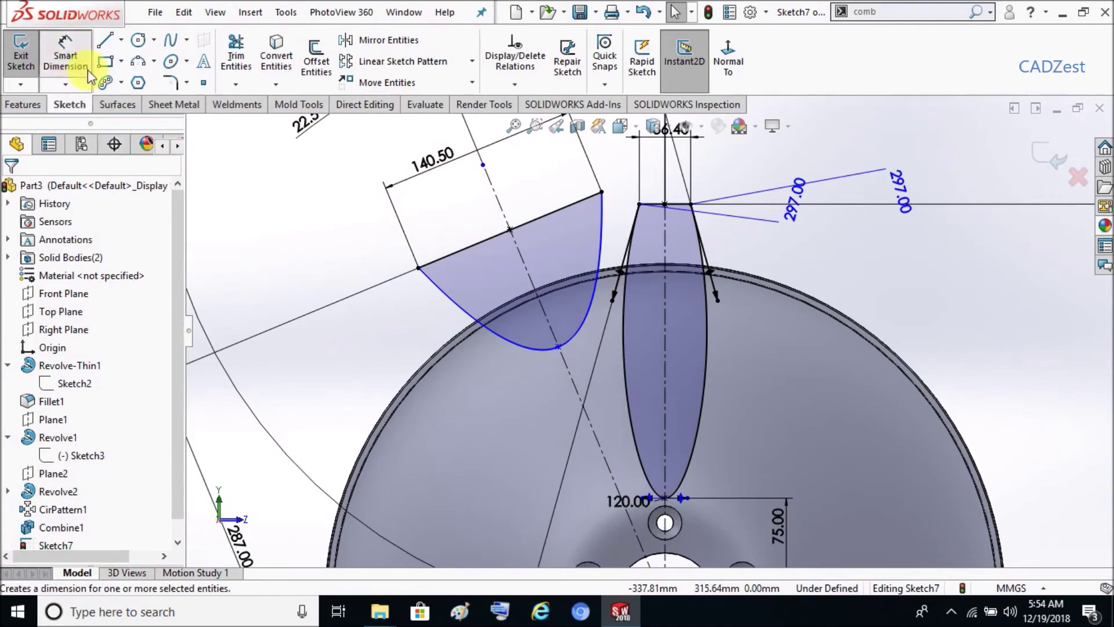
{"action": "left_click", "coordinate": [510, 229]}
{"action": "left_click", "coordinate": [558, 346]}
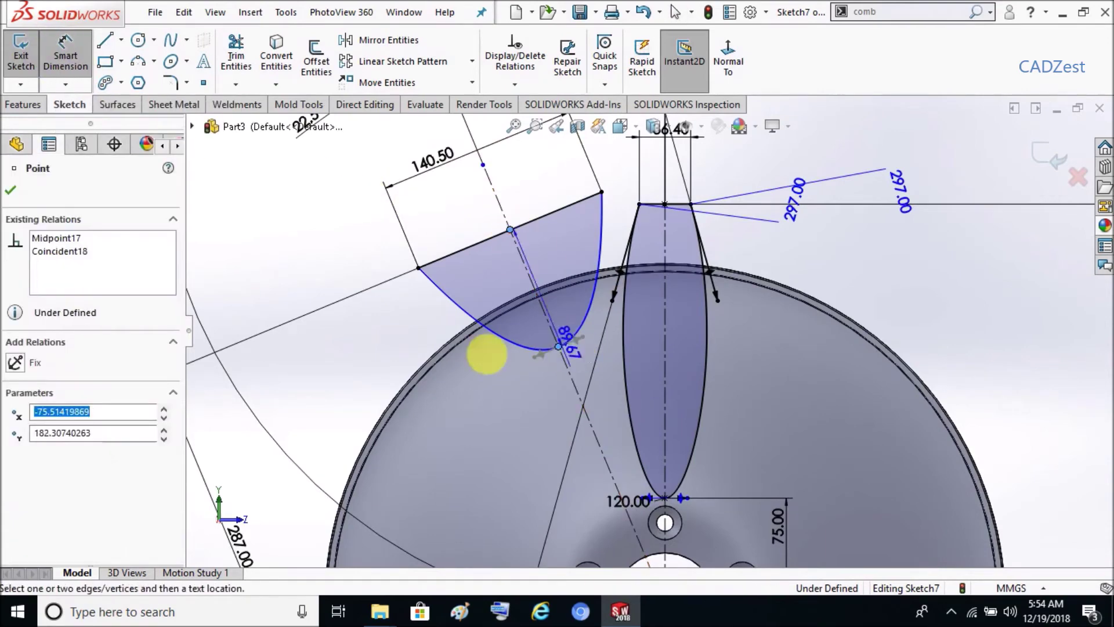
{"action": "left_click", "coordinate": [378, 353]}
{"action": "type", "text": "143"}
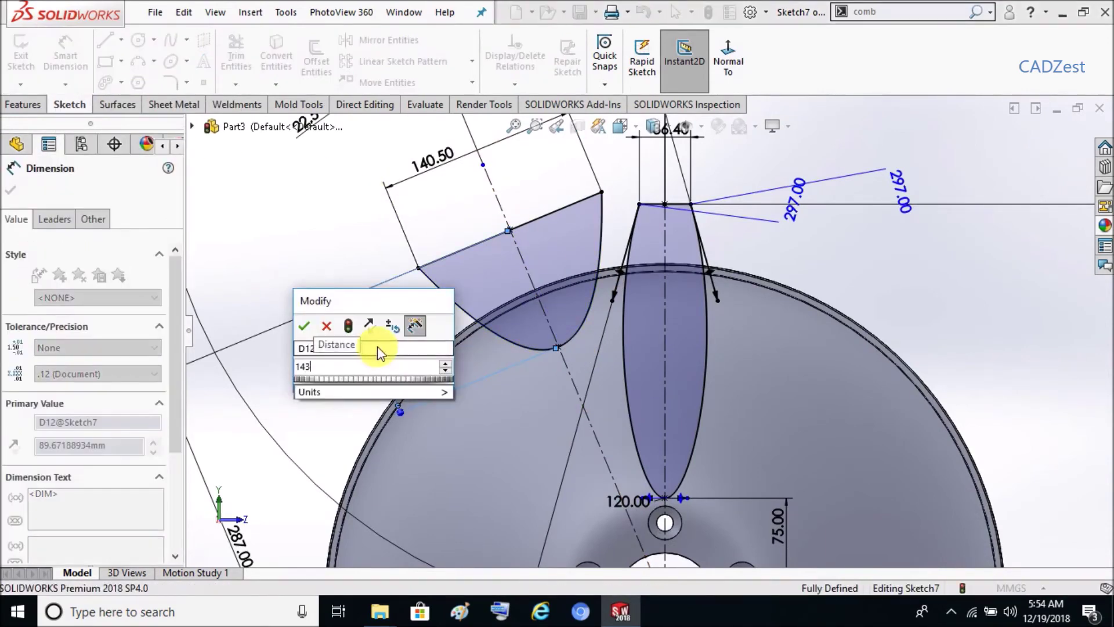
{"action": "key", "text": "Return"}
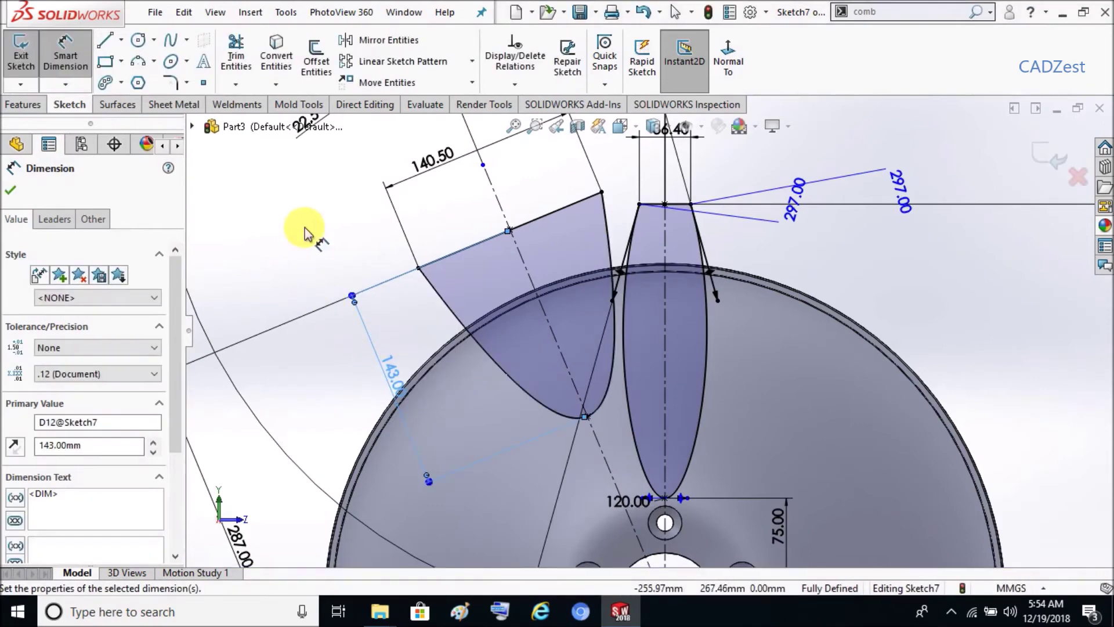
Dimension the slot's left corner point at 320
{"action": "left_click", "coordinate": [440, 301]}
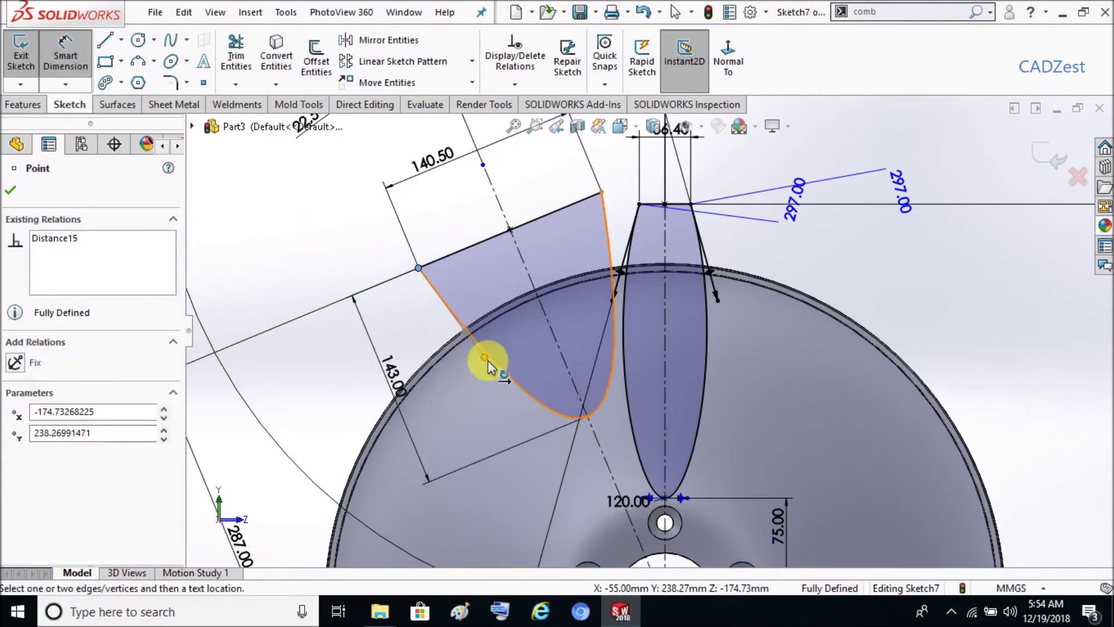
{"action": "left_click", "coordinate": [258, 233]}
{"action": "type", "text": "320"}
{"action": "key", "text": "Return"}
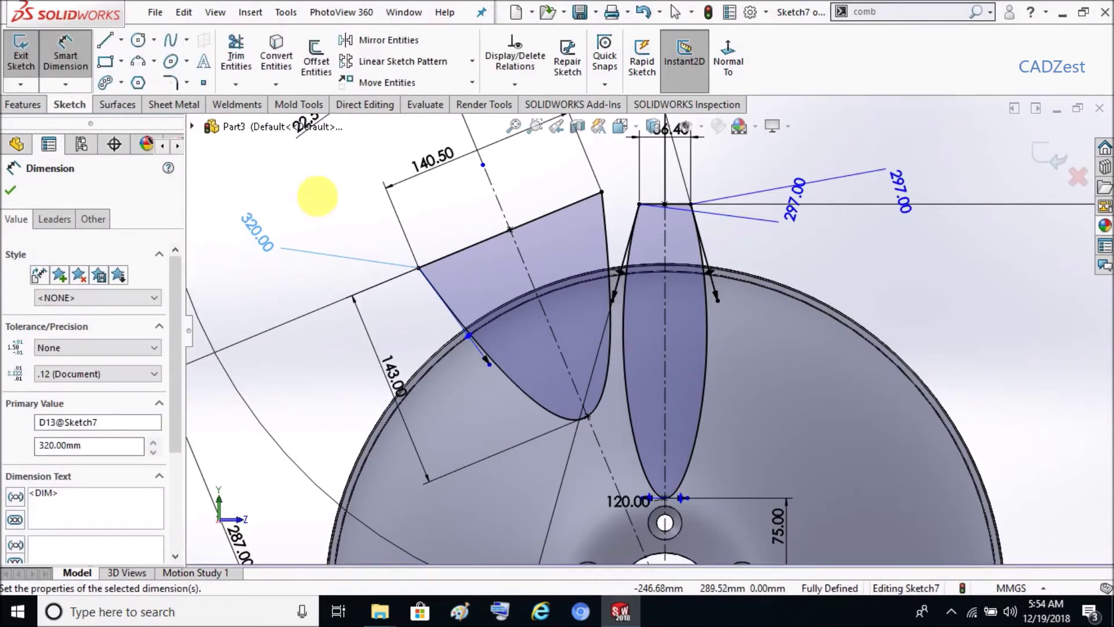
{"action": "left_click", "coordinate": [608, 300]}
{"action": "left_click", "coordinate": [602, 194]}
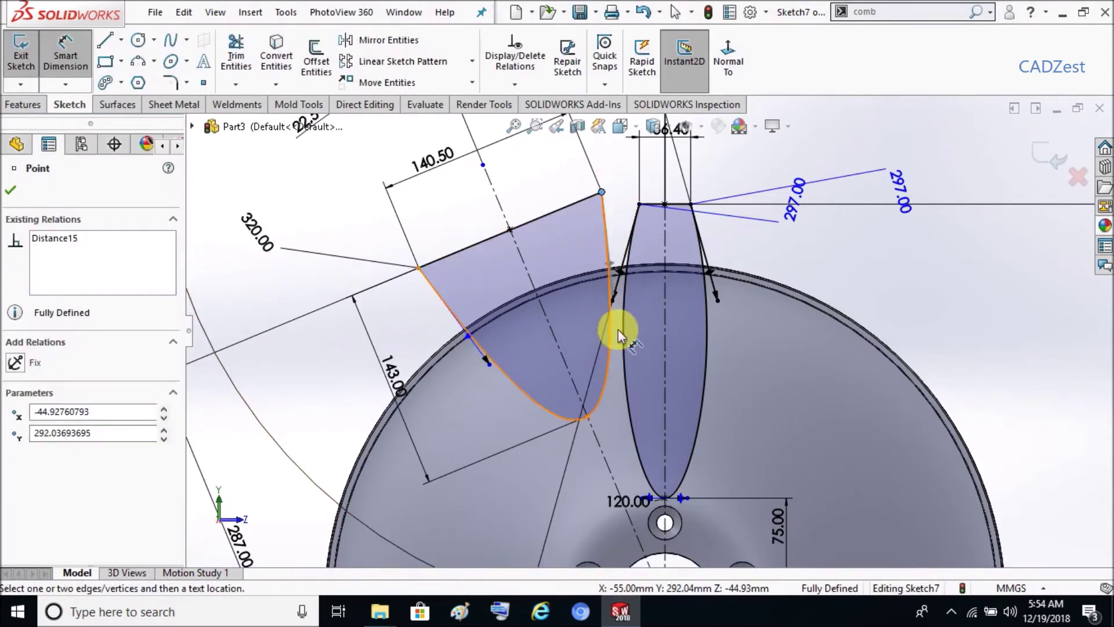
Dimension the slot's right corner at 320.00
{"action": "scroll", "coordinate": [614, 293], "scroll_direction": "down", "scroll_amount": 2}
{"action": "scroll", "coordinate": [614, 294], "scroll_direction": "down", "scroll_amount": 3}
{"action": "scroll", "coordinate": [638, 320], "scroll_direction": "down", "scroll_amount": 2}
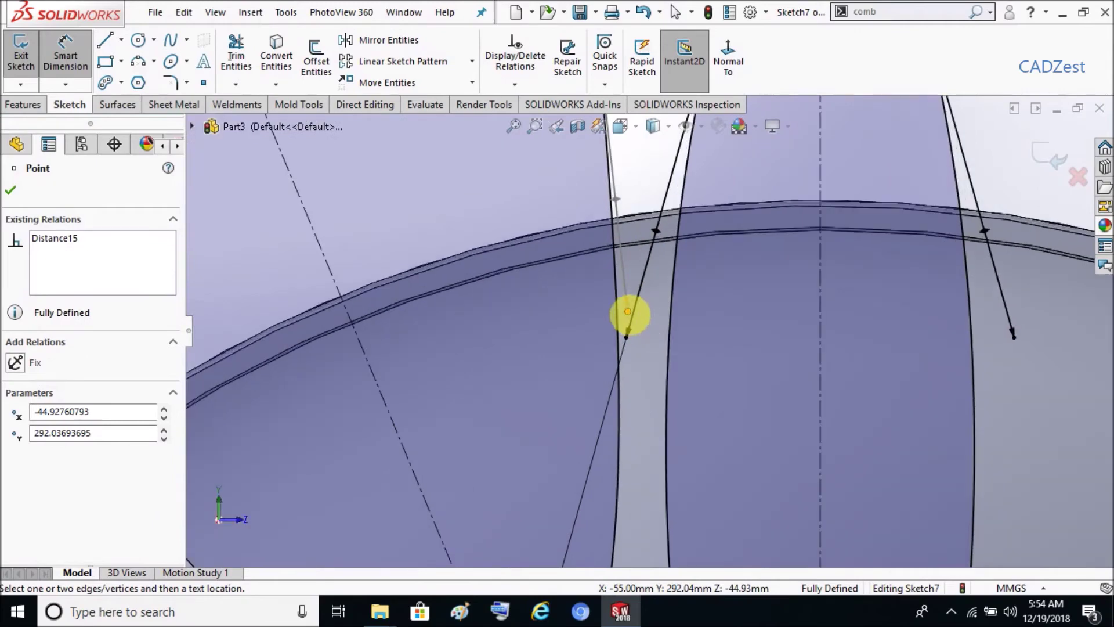
{"action": "left_click", "coordinate": [722, 332]}
{"action": "double_click", "coordinate": [725, 333]}
{"action": "key", "text": "Return"}
Dimension both curved slot sides to the centreline at 20.22°
{"action": "scroll", "coordinate": [734, 385], "scroll_direction": "up", "scroll_amount": 2}
{"action": "scroll", "coordinate": [776, 348], "scroll_direction": "up", "scroll_amount": 3}
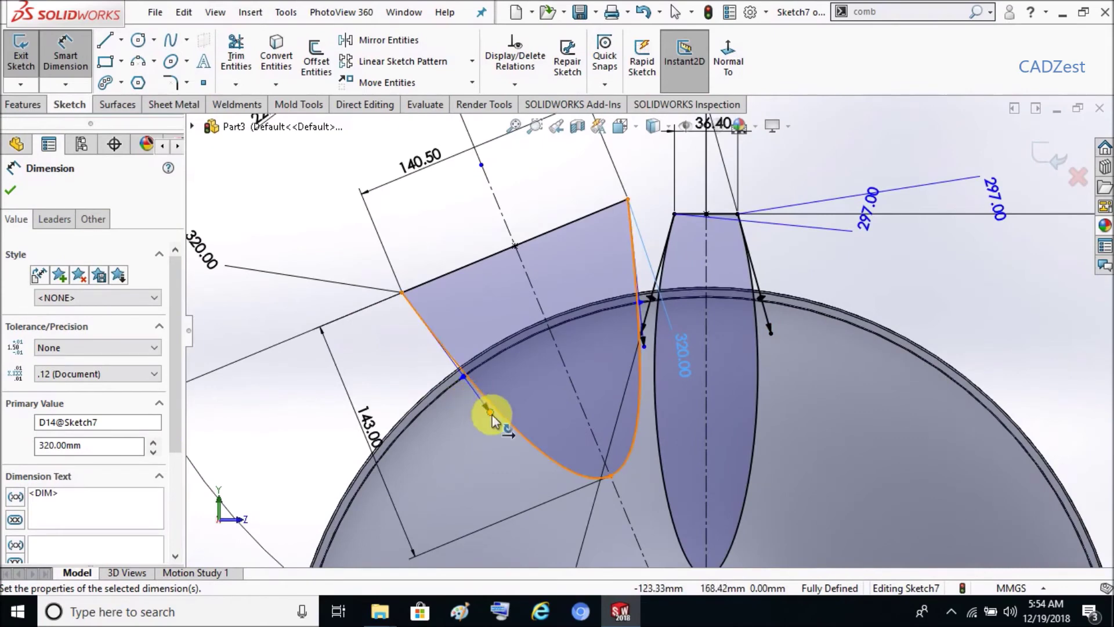
{"action": "left_click", "coordinate": [492, 415]}
{"action": "left_click", "coordinate": [567, 375]}
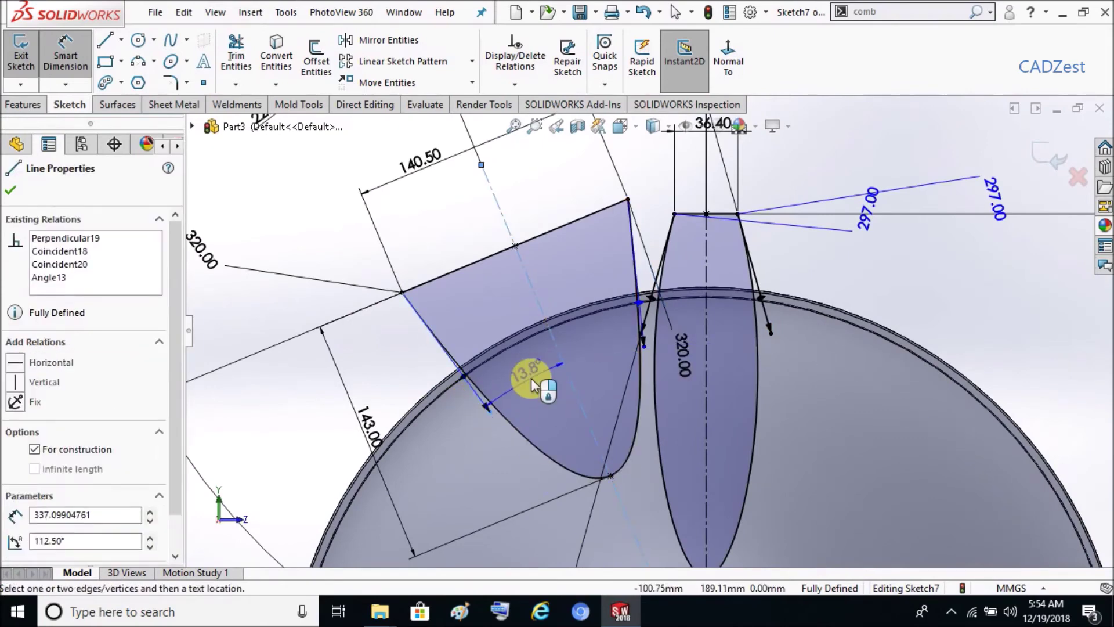
{"action": "left_click", "coordinate": [531, 378]}
{"action": "type", "text": "20.22"}
{"action": "key", "text": "Return"}
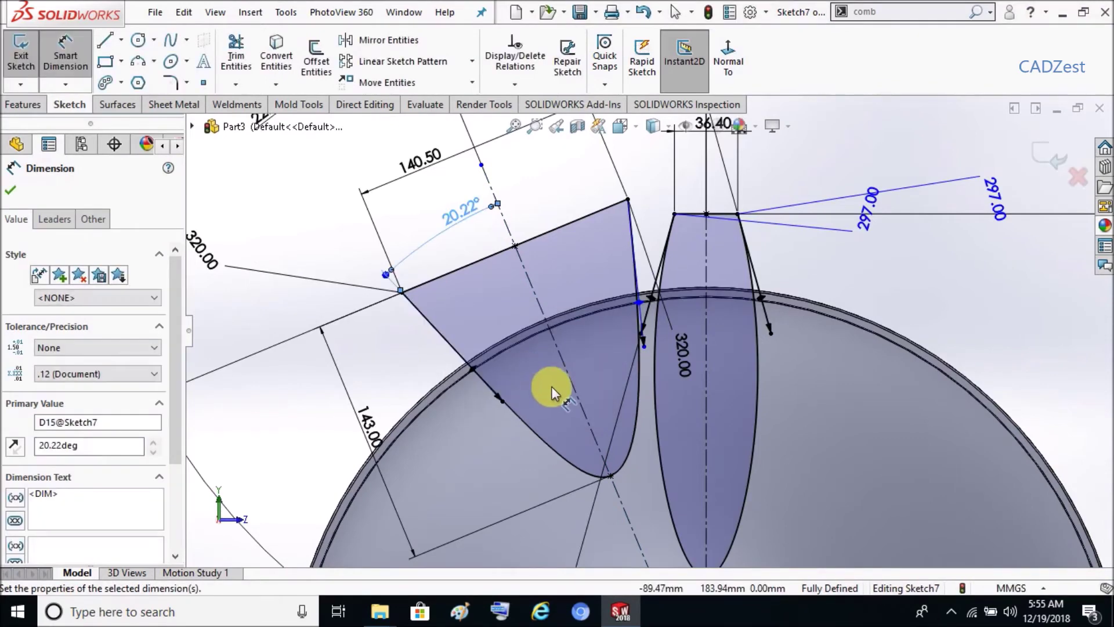
{"action": "left_click", "coordinate": [643, 347]}
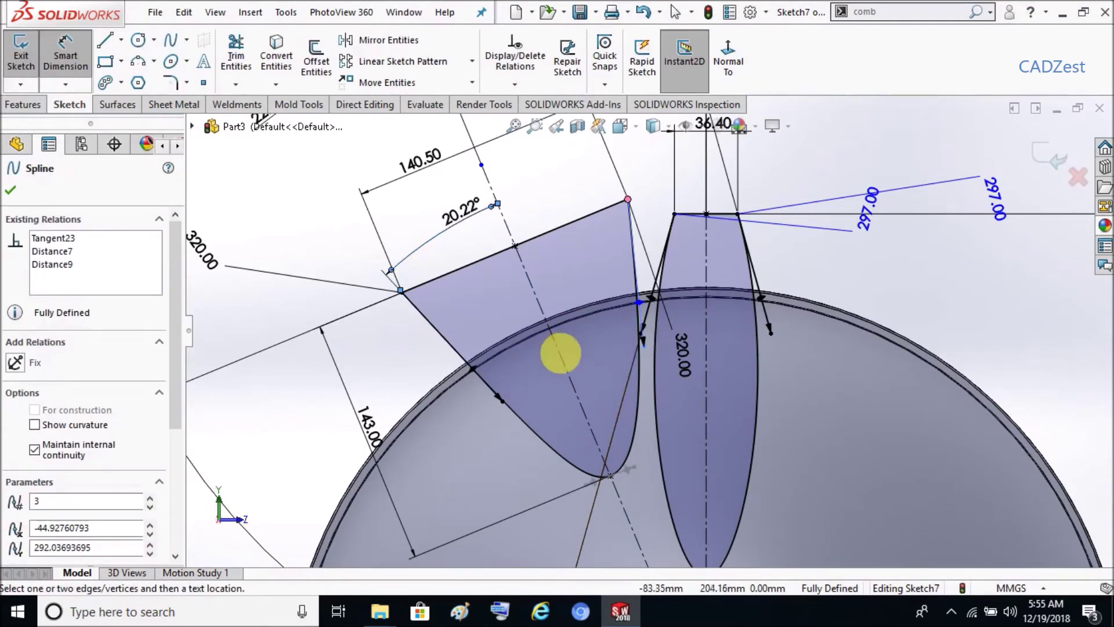
{"action": "left_click", "coordinate": [580, 311]}
{"action": "left_click", "coordinate": [580, 276]}
{"action": "type", "text": "20.22"}
{"action": "key", "text": "Return"}
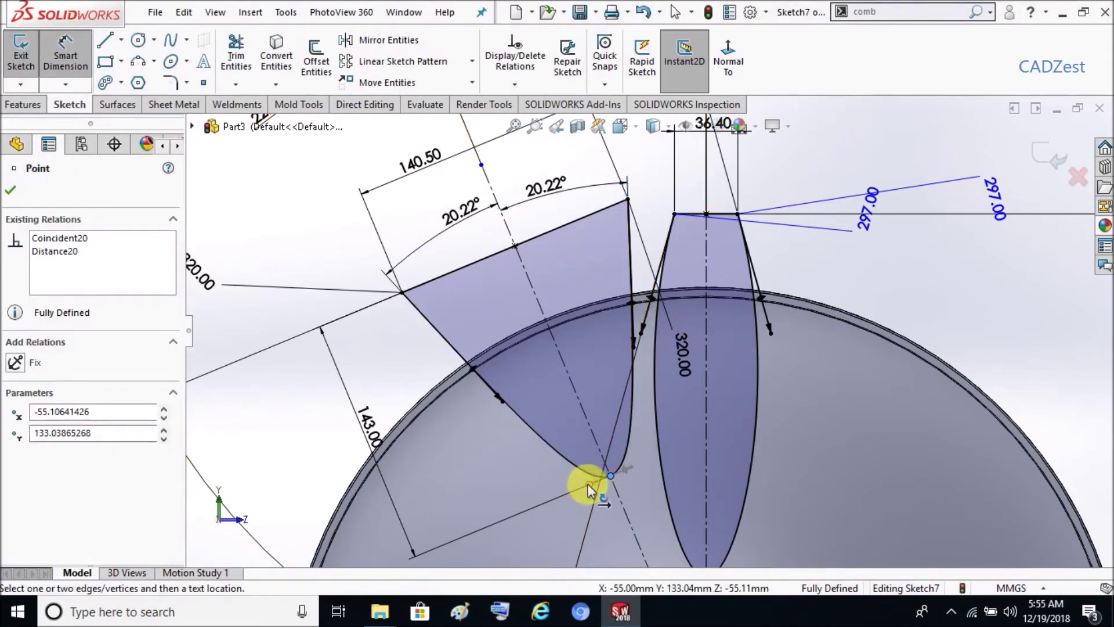
Dimension the slot tip distance as 42.00
{"action": "left_click", "coordinate": [585, 487]}
{"action": "left_click", "coordinate": [571, 519]}
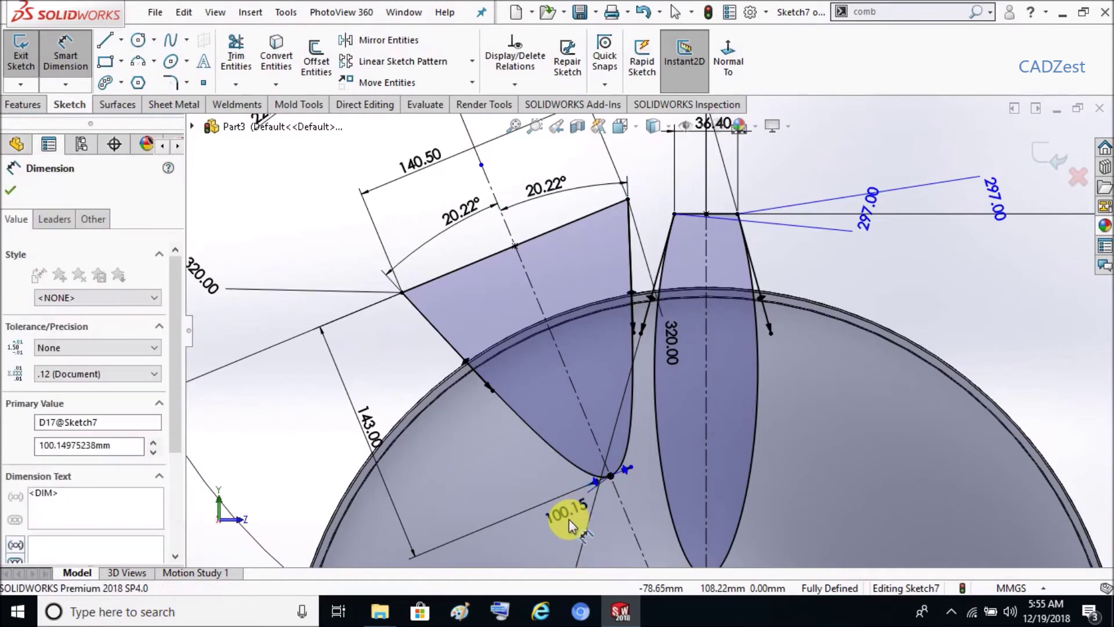
{"action": "type", "text": "100.14975238mm"}
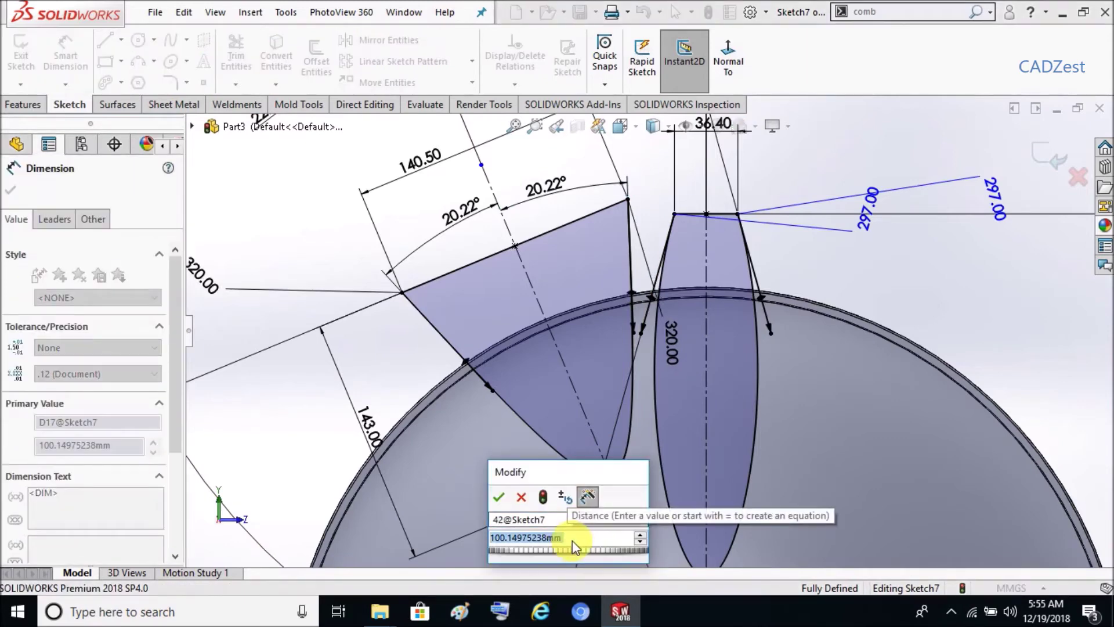
{"action": "type", "text": "42"}
{"action": "key", "text": "Return"}
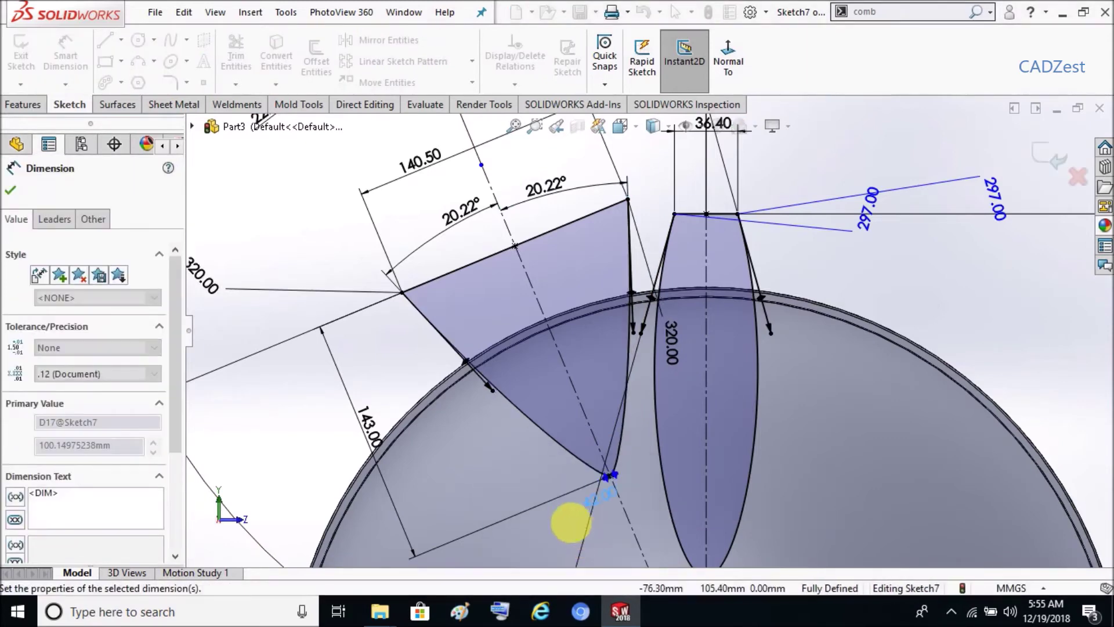
{"action": "left_click", "coordinate": [392, 362]}
Dimension the tip's tangent handle at 90° to the centreline
{"action": "scroll", "coordinate": [672, 497], "scroll_direction": "down", "scroll_amount": 2}
{"action": "scroll", "coordinate": [598, 437], "scroll_direction": "down", "scroll_amount": 2}
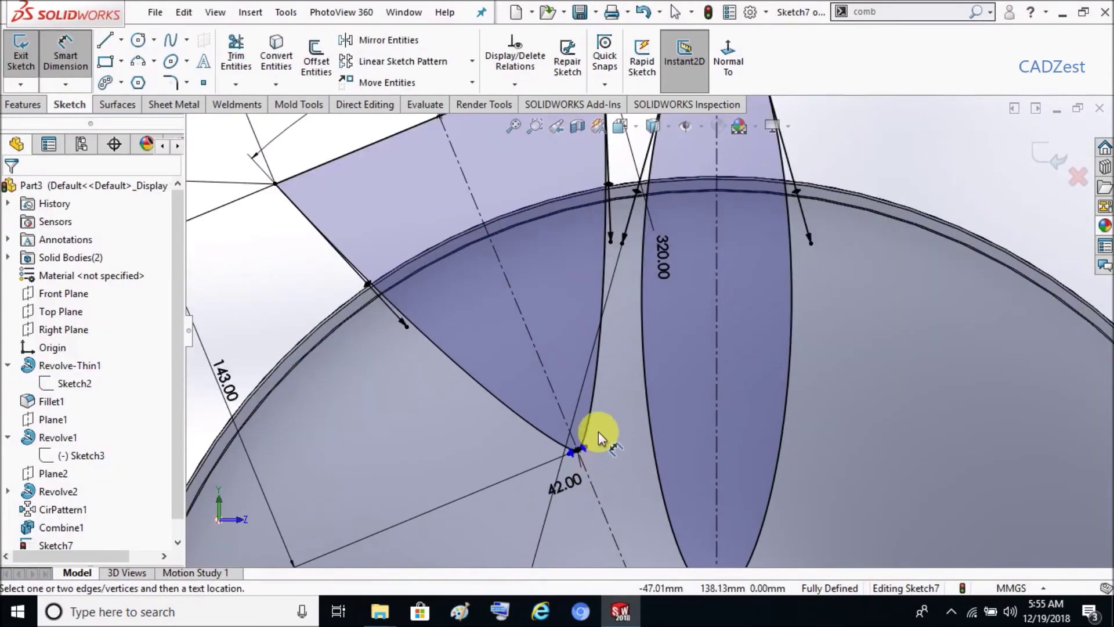
{"action": "scroll", "coordinate": [599, 410], "scroll_direction": "down", "scroll_amount": 2}
{"action": "scroll", "coordinate": [599, 410], "scroll_direction": "down", "scroll_amount": 1}
{"action": "scroll", "coordinate": [604, 455], "scroll_direction": "down", "scroll_amount": 1}
{"action": "scroll", "coordinate": [605, 455], "scroll_direction": "down", "scroll_amount": 1}
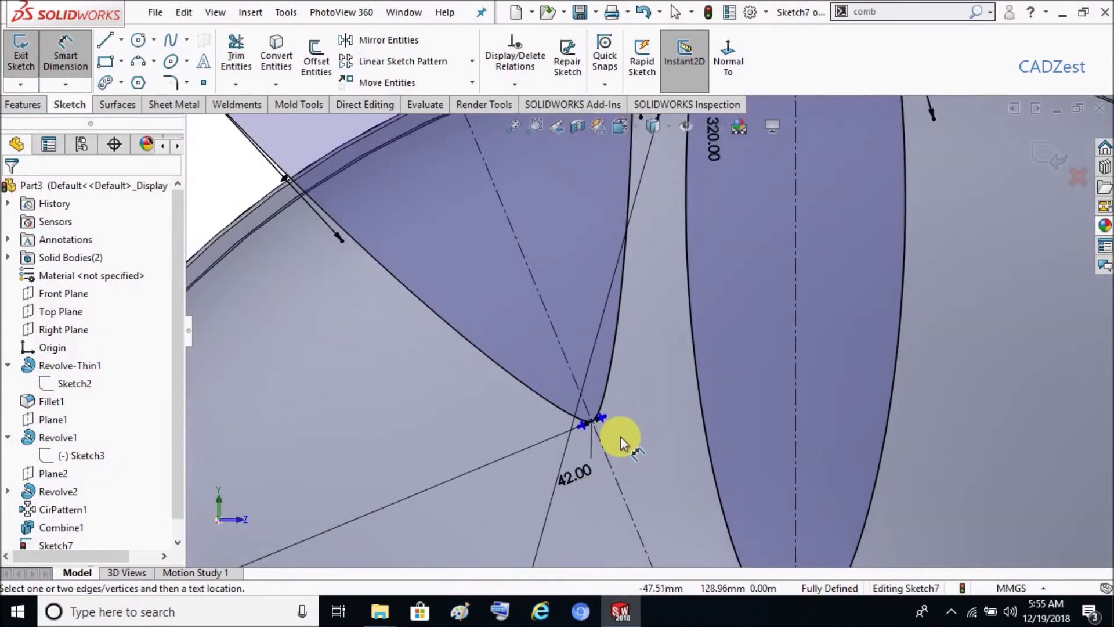
{"action": "scroll", "coordinate": [619, 443], "scroll_direction": "up", "scroll_amount": 1}
{"action": "scroll", "coordinate": [608, 422], "scroll_direction": "down", "scroll_amount": 2}
{"action": "scroll", "coordinate": [621, 386], "scroll_direction": "down", "scroll_amount": 2}
{"action": "key", "text": "Escape"}
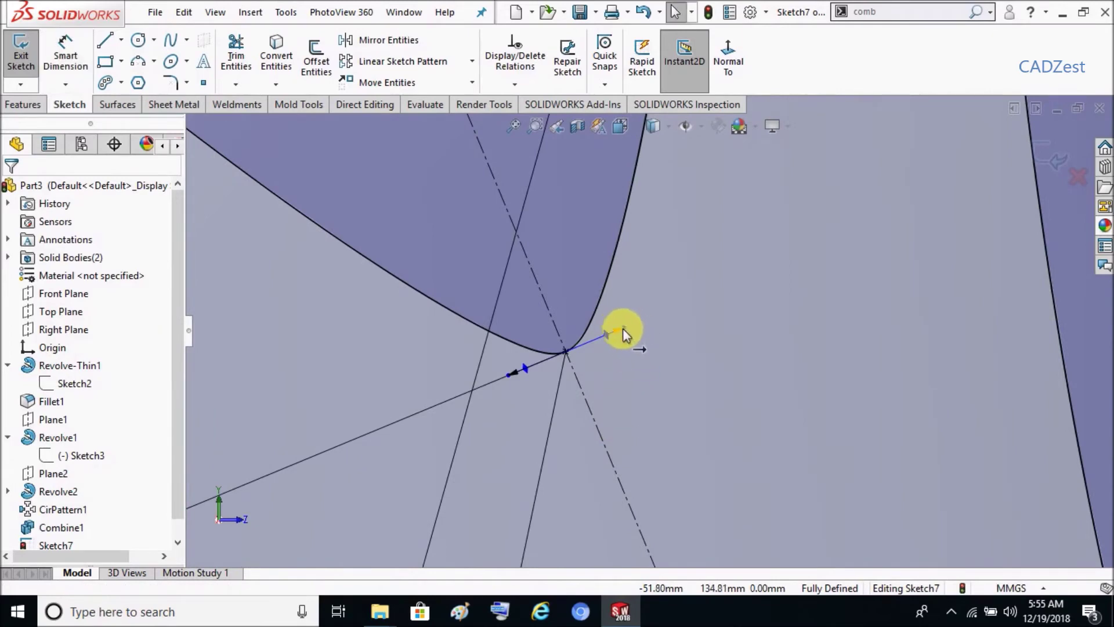
{"action": "left_click", "coordinate": [74, 69]}
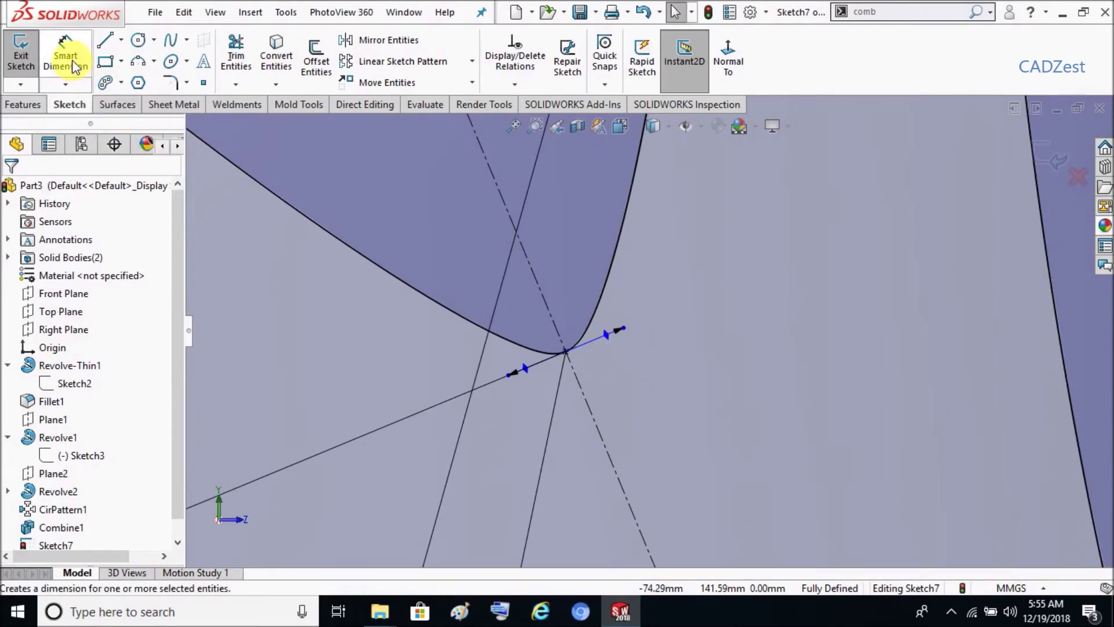
{"action": "left_click", "coordinate": [622, 331]}
{"action": "left_click", "coordinate": [590, 410]}
{"action": "left_click", "coordinate": [624, 375]}
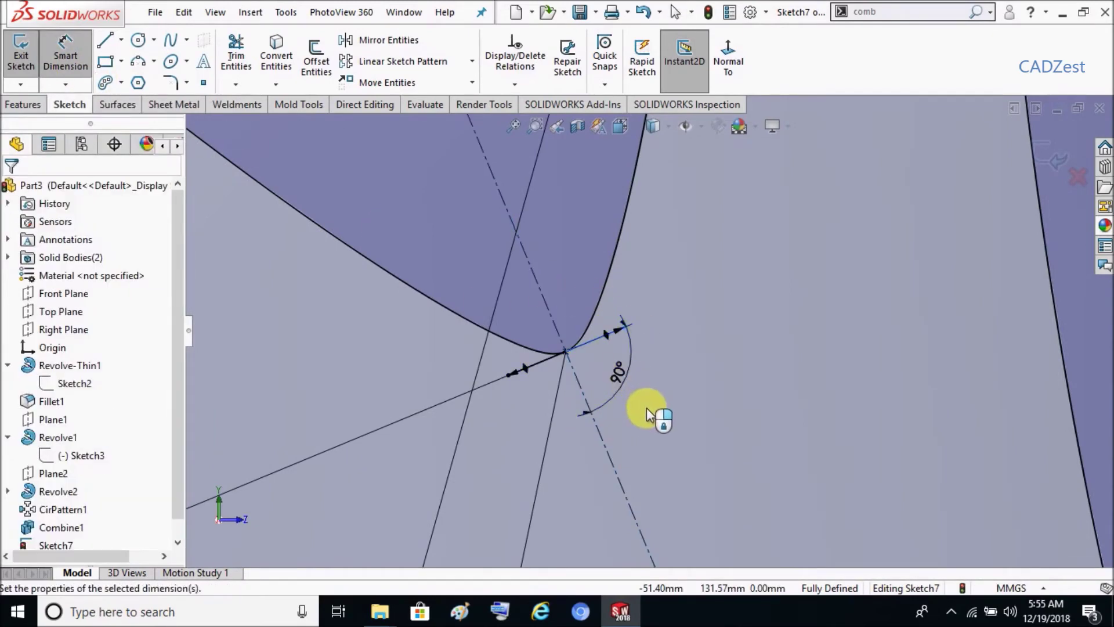
{"action": "left_click", "coordinate": [558, 357]}
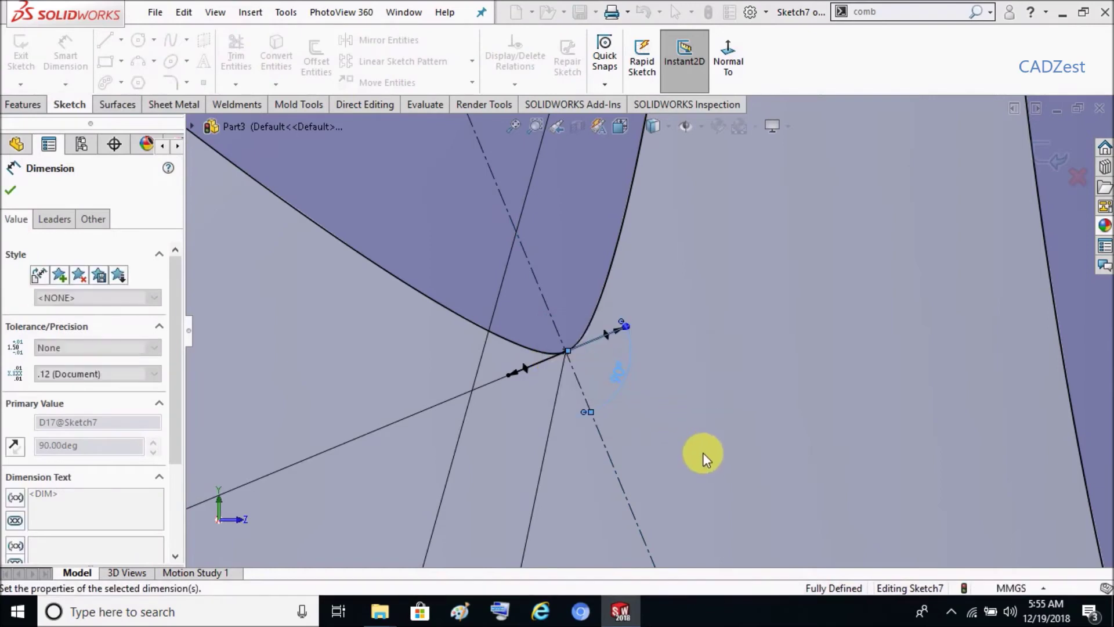
Change the 120.00 dimension to 136.40
{"action": "scroll", "coordinate": [702, 454], "scroll_direction": "up", "scroll_amount": 1}
{"action": "scroll", "coordinate": [703, 458], "scroll_direction": "up", "scroll_amount": 1}
{"action": "scroll", "coordinate": [702, 457], "scroll_direction": "up", "scroll_amount": 1}
{"action": "scroll", "coordinate": [703, 457], "scroll_direction": "up", "scroll_amount": 2}
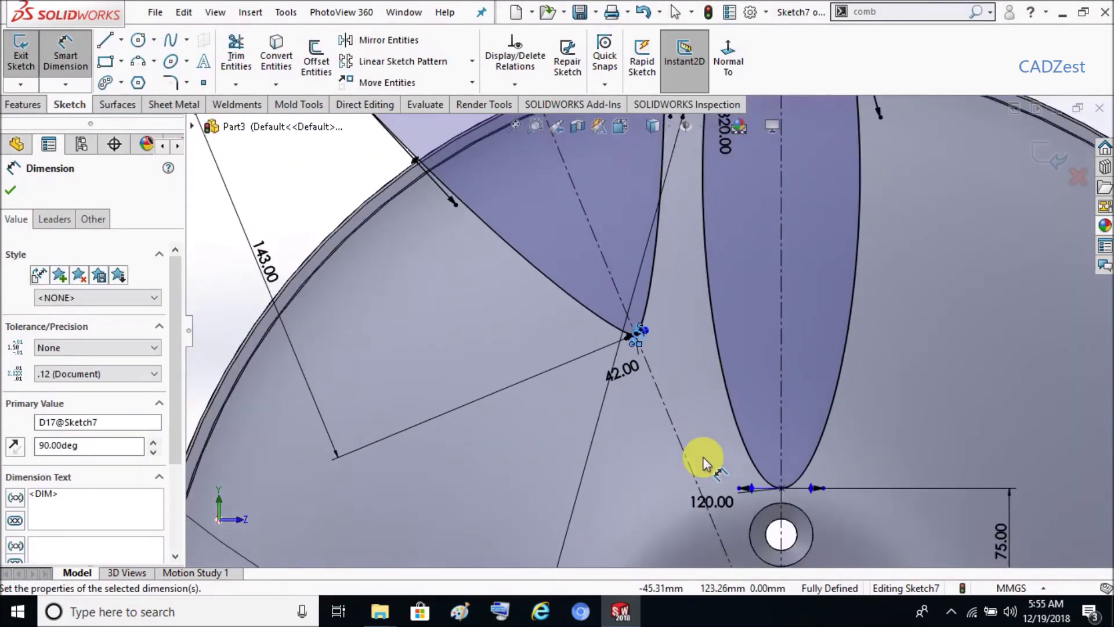
{"action": "scroll", "coordinate": [702, 458], "scroll_direction": "up", "scroll_amount": 2}
{"action": "scroll", "coordinate": [702, 458], "scroll_direction": "up", "scroll_amount": 2}
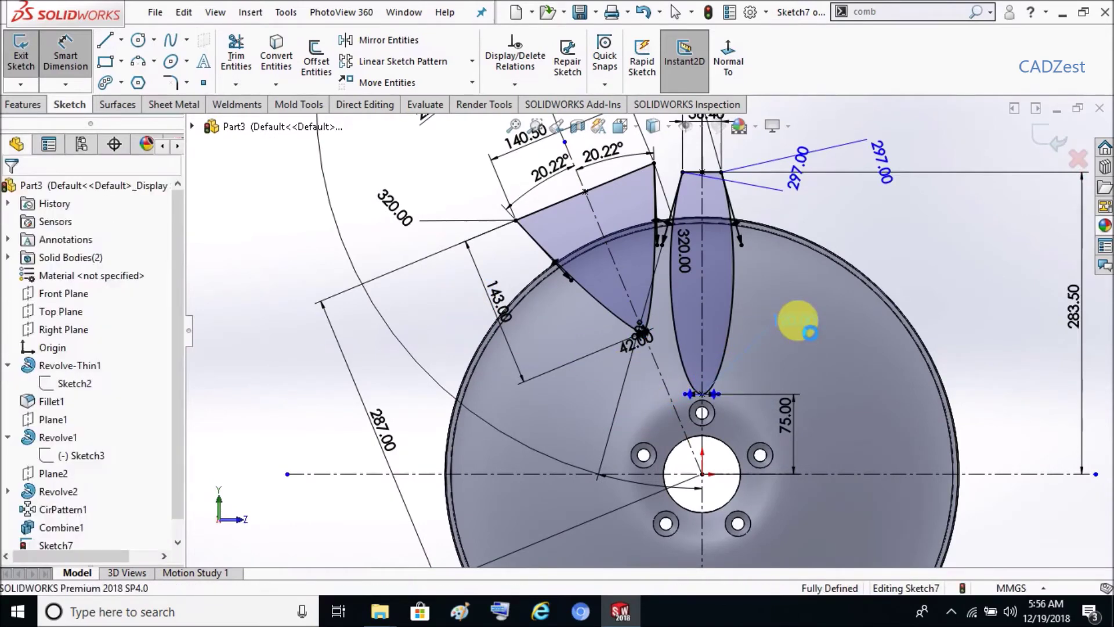
{"action": "double_click", "coordinate": [793, 323]}
{"action": "type", "text": "136.4"}
{"action": "key", "text": "Return"}
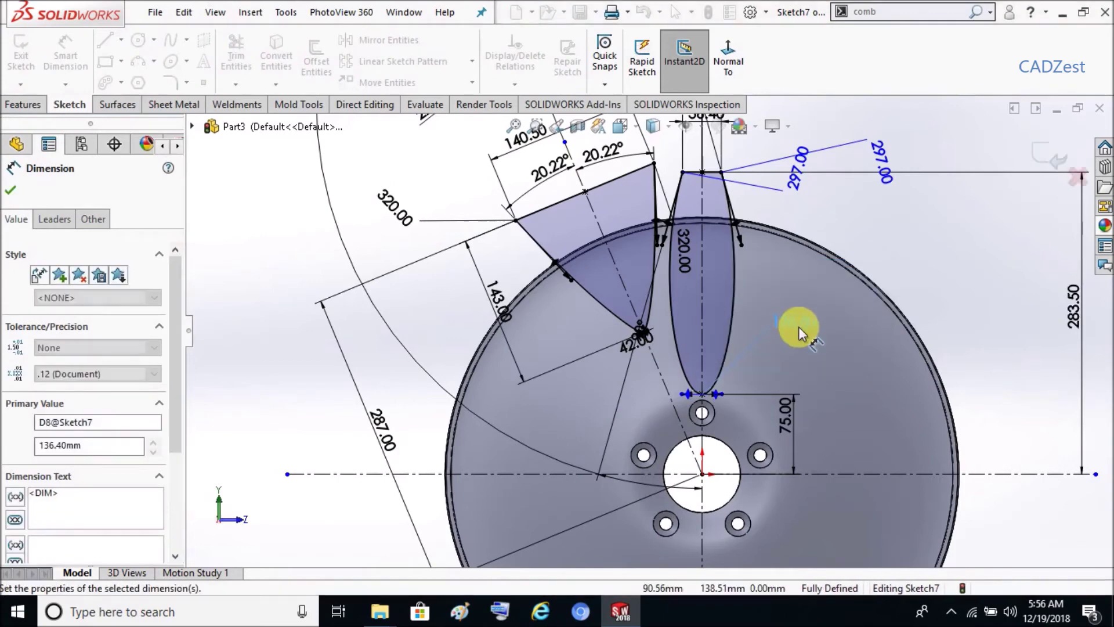
{"action": "key", "text": "Escape"}
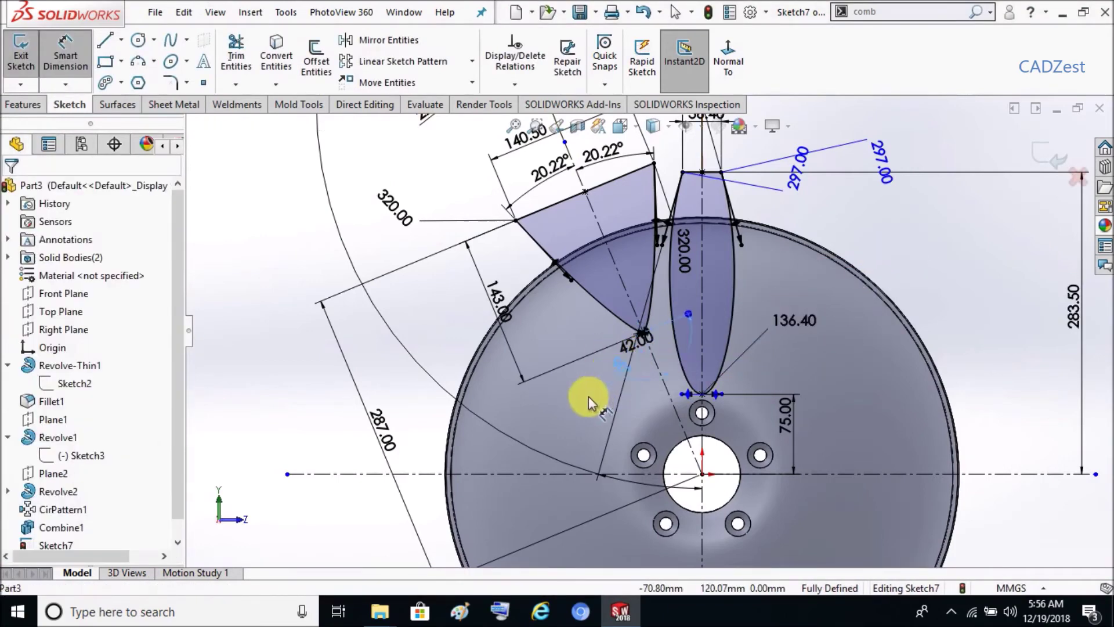
Reposition the 42.00 dimension label along its line
{"action": "left_click", "coordinate": [630, 343]}
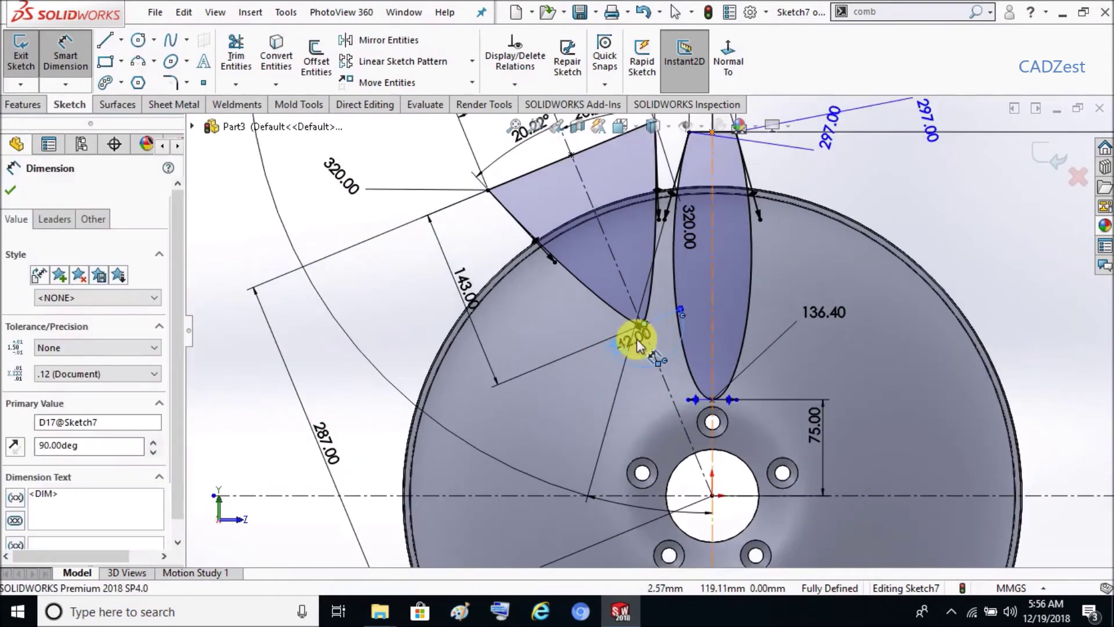
{"action": "key", "text": "Escape"}
{"action": "scroll", "coordinate": [636, 343], "scroll_direction": "down", "scroll_amount": 2}
{"action": "scroll", "coordinate": [637, 345], "scroll_direction": "down", "scroll_amount": 2}
{"action": "scroll", "coordinate": [635, 347], "scroll_direction": "down", "scroll_amount": 3}
{"action": "left_click_drag", "start_coordinate": [634, 351], "coordinate": [486, 417]}
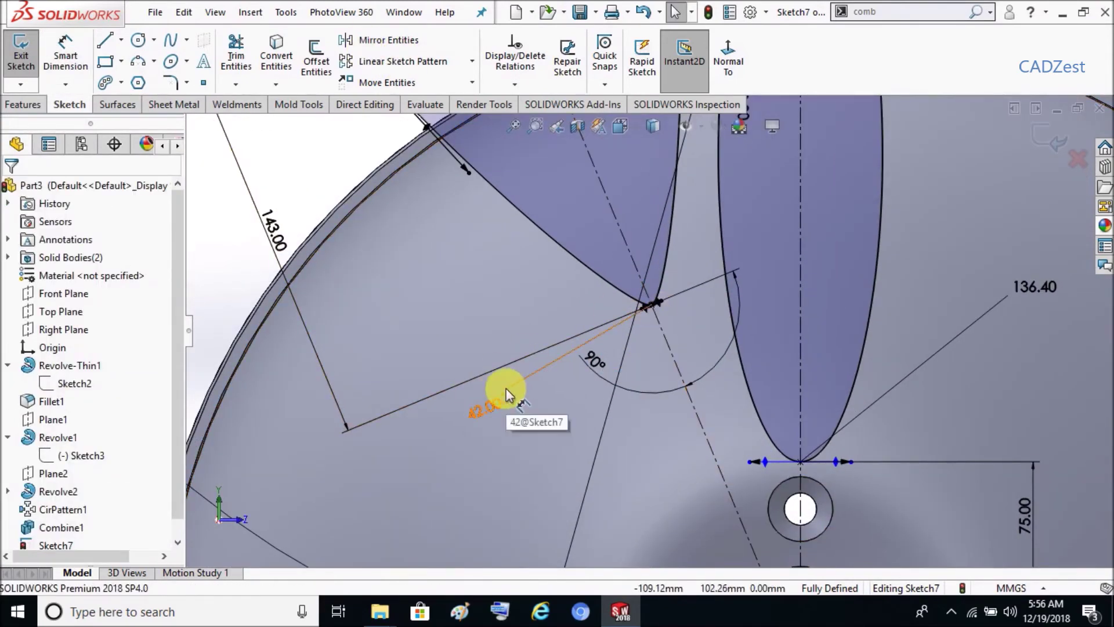
{"action": "scroll", "coordinate": [608, 353], "scroll_direction": "up", "scroll_amount": 2}
{"action": "scroll", "coordinate": [604, 371], "scroll_direction": "up", "scroll_amount": 2}
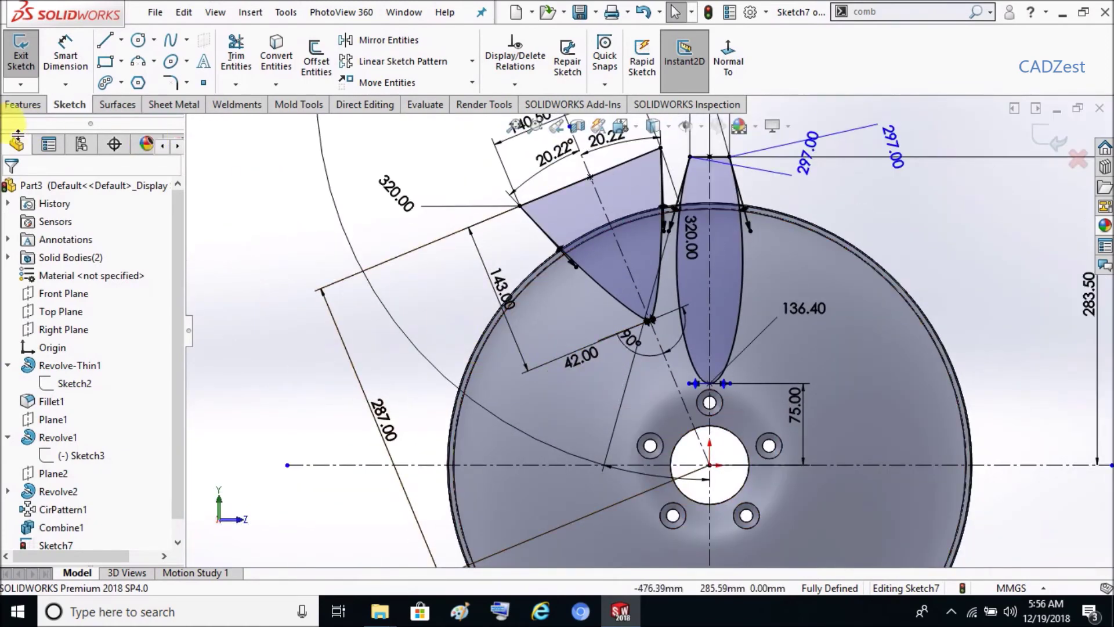
{"action": "left_click", "coordinate": [23, 104]}
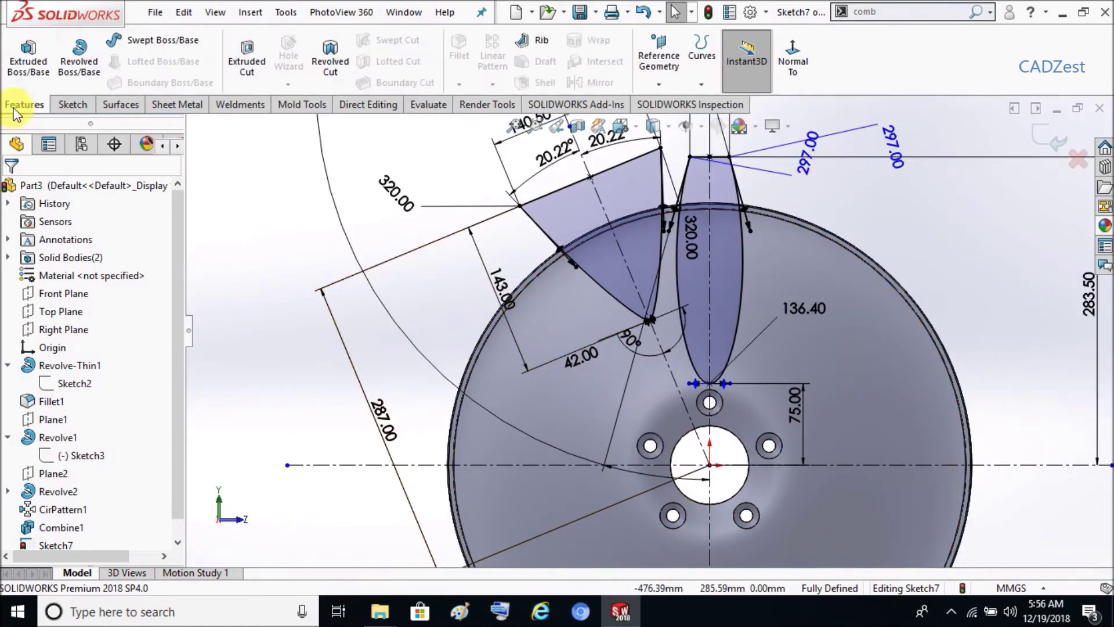
{"action": "left_click", "coordinate": [248, 64]}
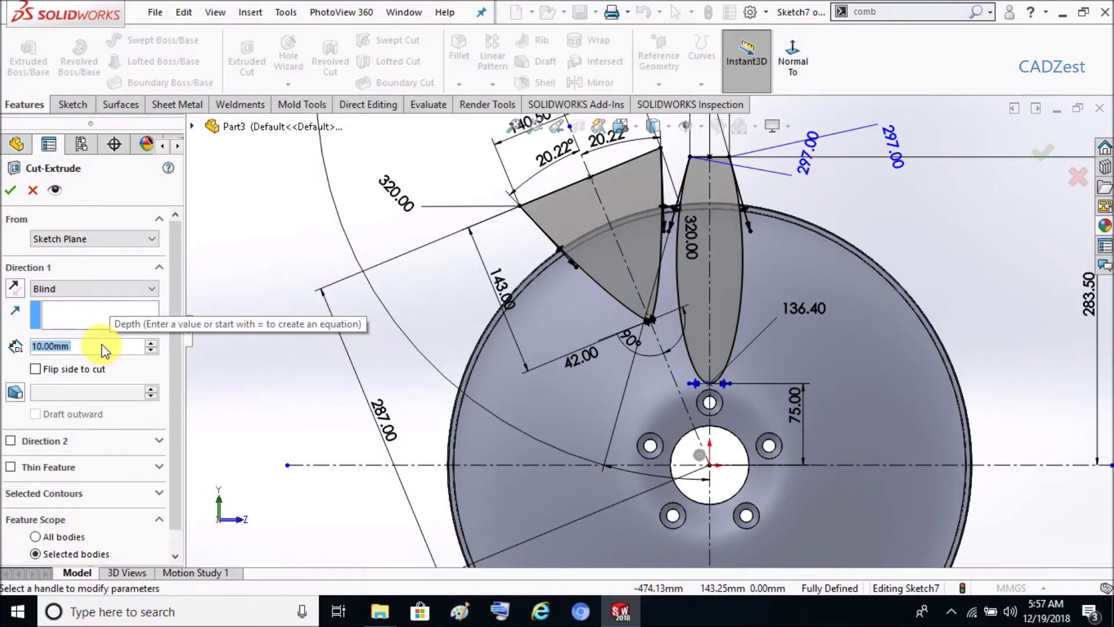
{"action": "type", "text": "140"}
{"action": "key", "text": "Return"}
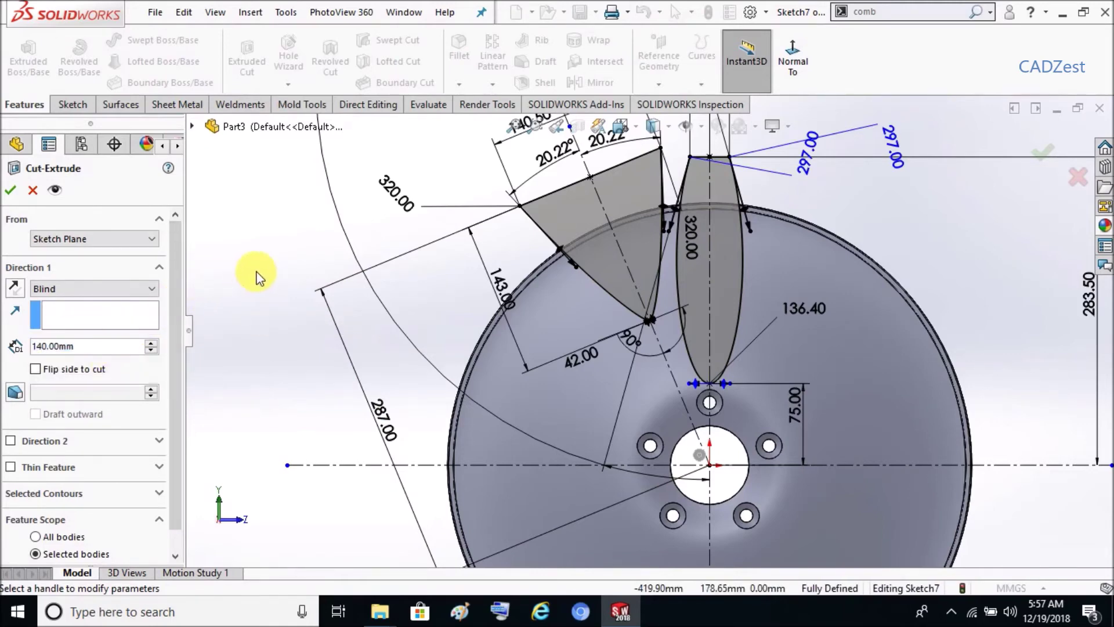
{"action": "middle_click_drag", "start_coordinate": [256, 274], "coordinate": [283, 216]}
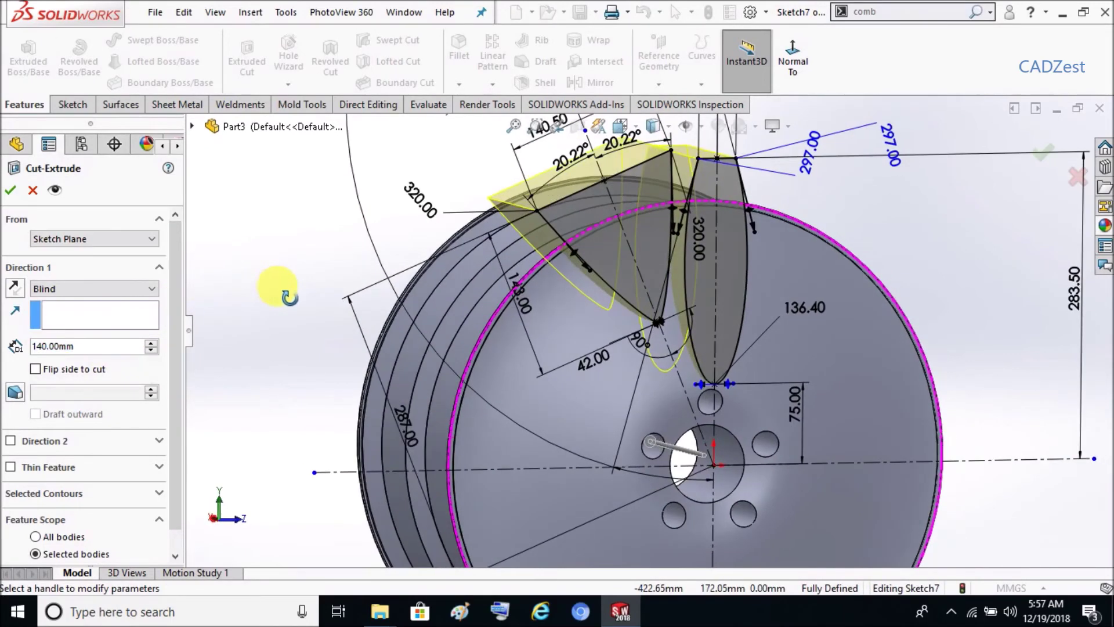
{"action": "left_click", "coordinate": [15, 392]}
{"action": "left_click", "coordinate": [404, 12]}
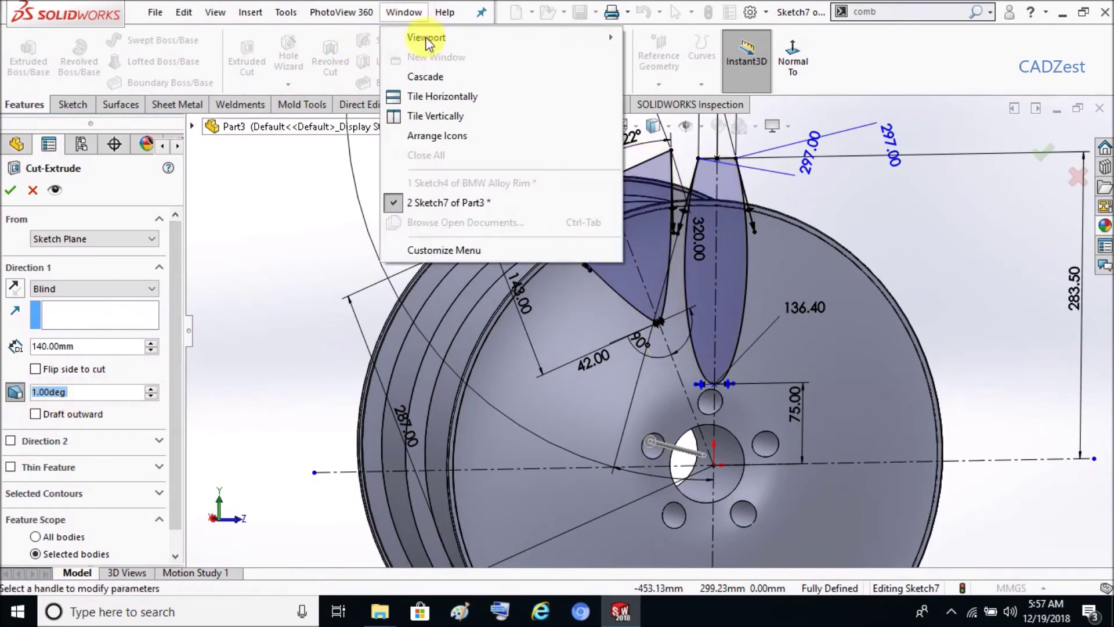
{"action": "left_click", "coordinate": [789, 201]}
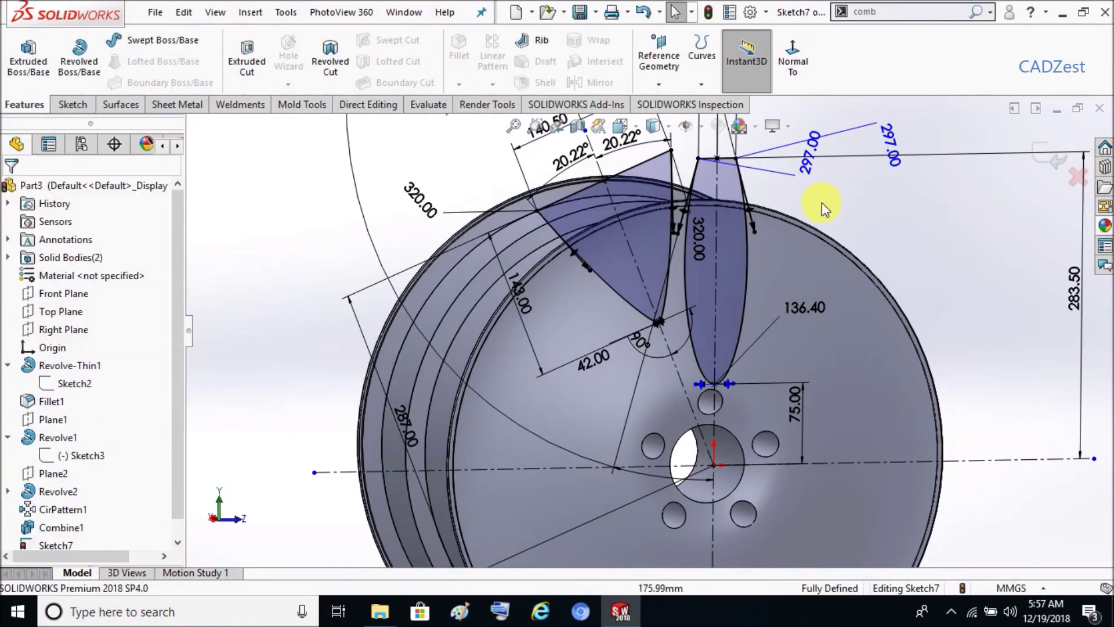
Change the 42.00 tip dimension to 84.00
{"action": "double_click", "coordinate": [458, 419]}
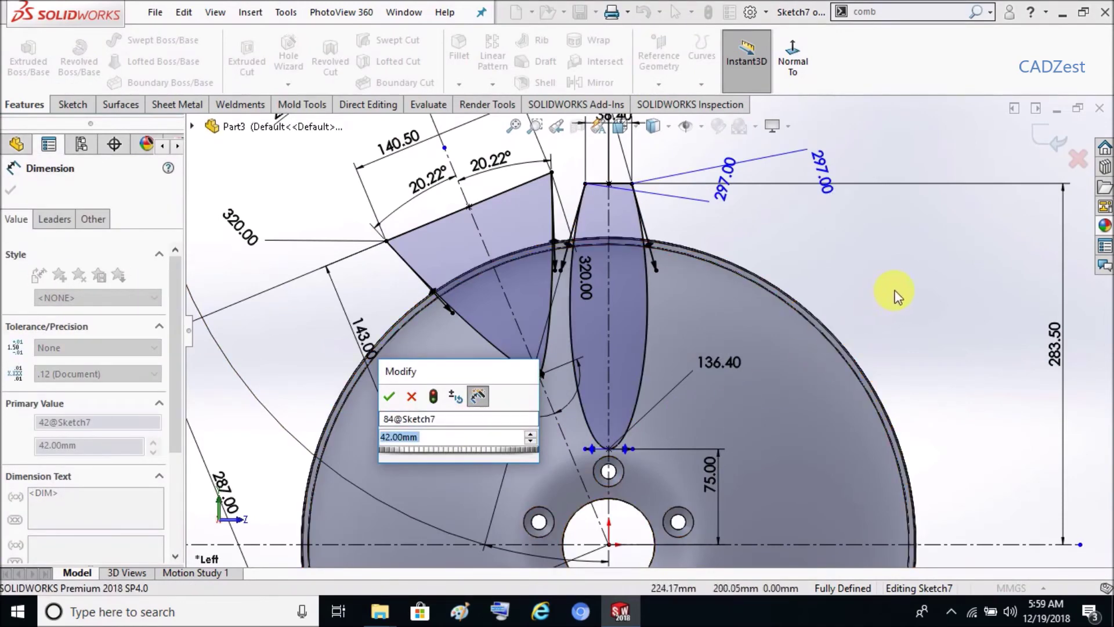
{"action": "type", "text": "8"}
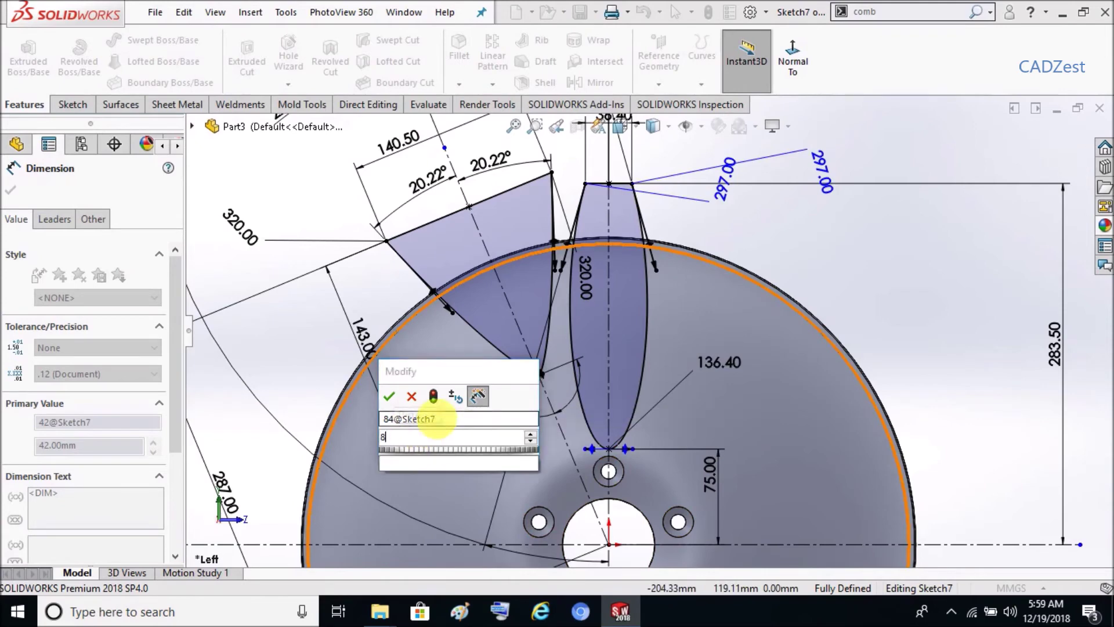
{"action": "key", "text": "Return"}
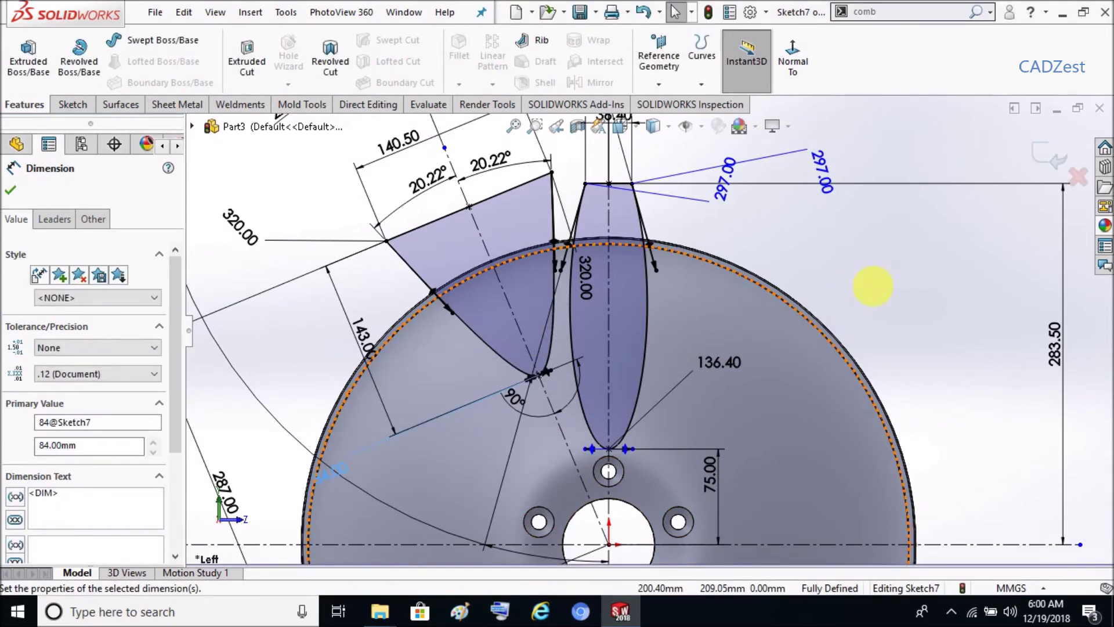
{"action": "key", "text": "Escape"}
{"action": "left_click", "coordinate": [711, 360]}
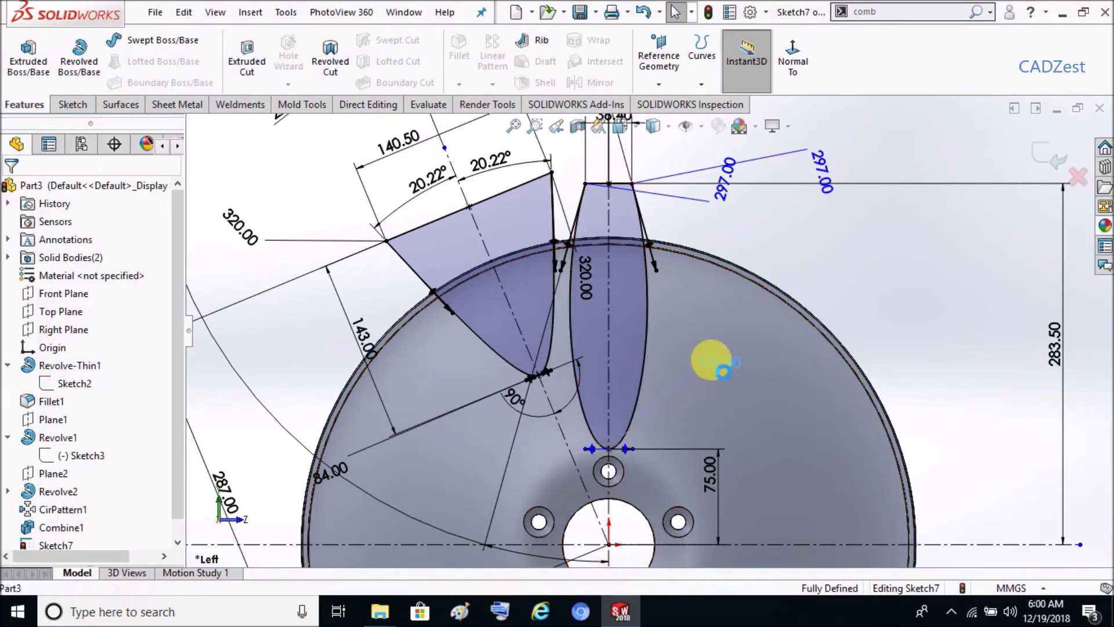
Change the 136.40 dimension to 250.00
{"action": "left_click", "coordinate": [711, 360]}
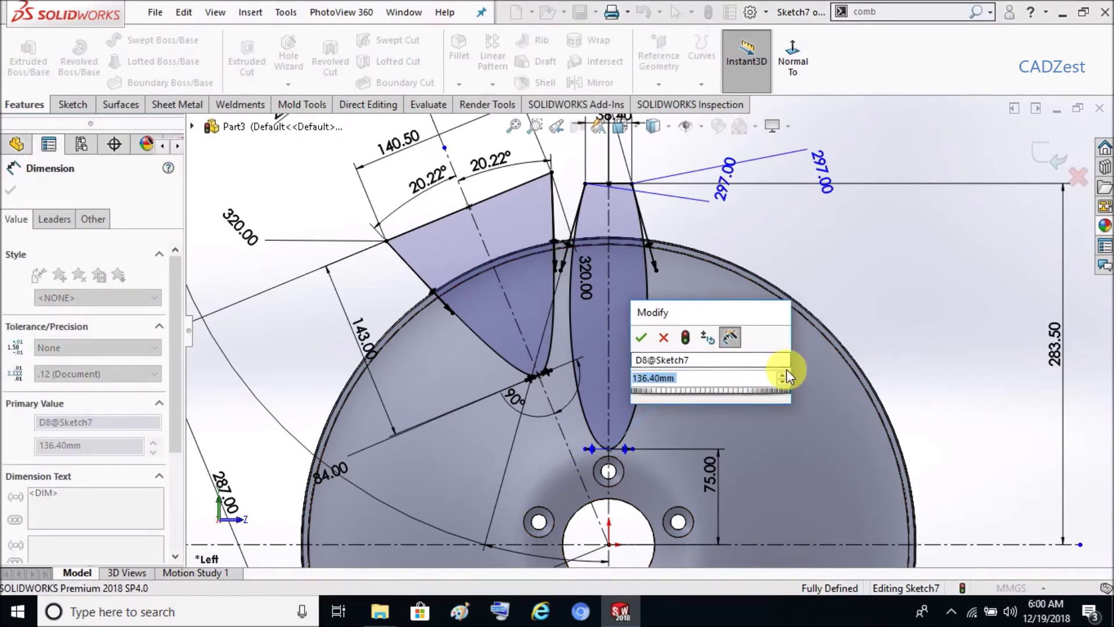
{"action": "type", "text": "250"}
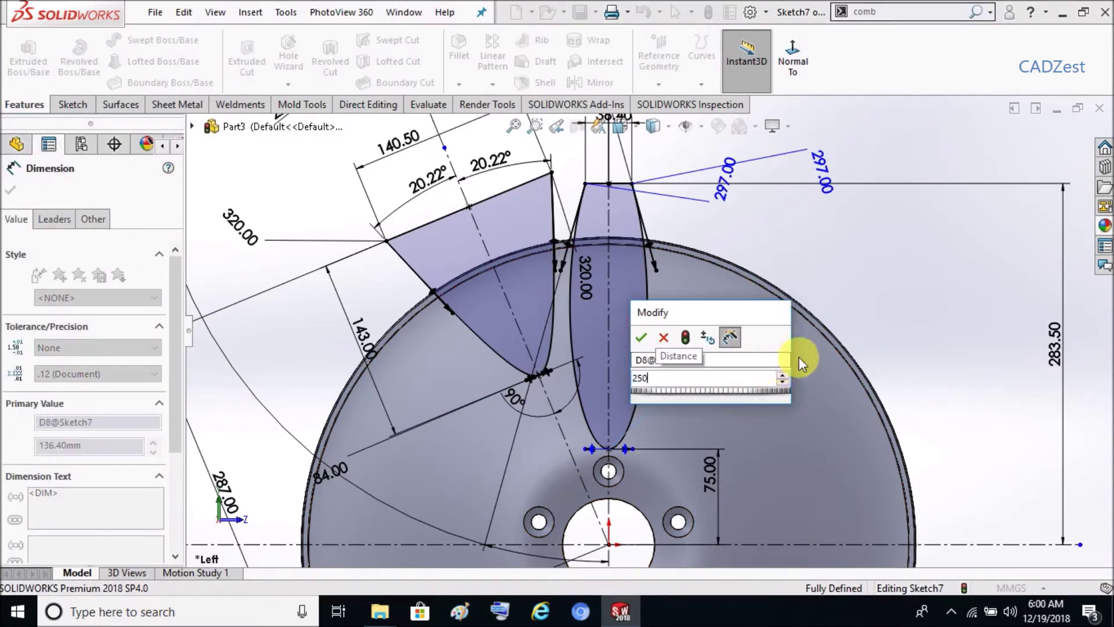
{"action": "key", "text": "Return"}
{"action": "key", "text": "Escape"}
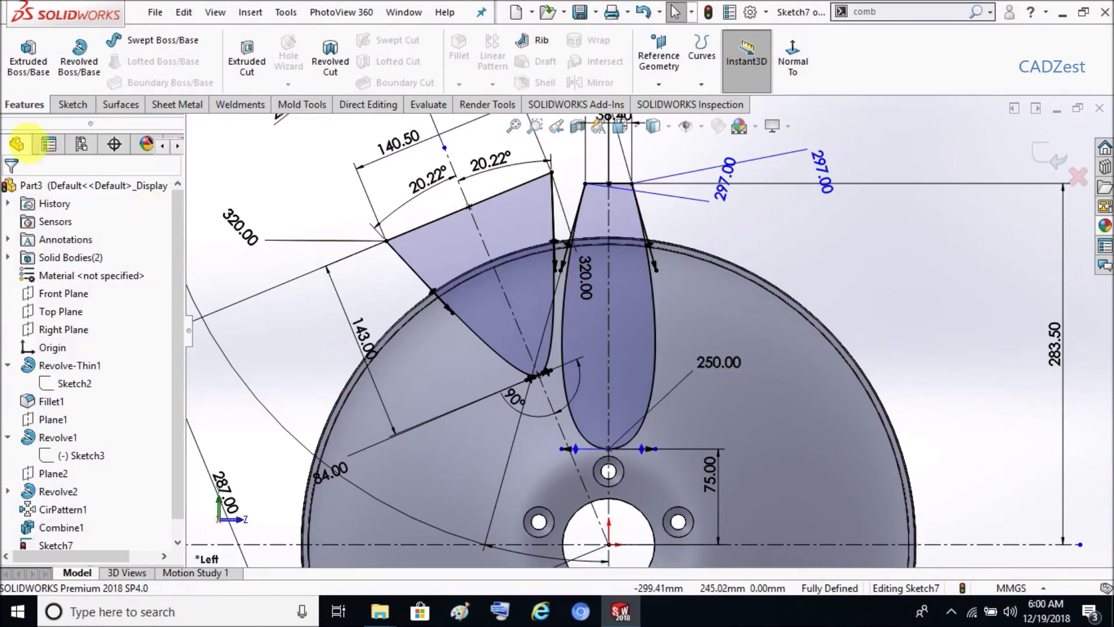
{"action": "left_click", "coordinate": [246, 63]}
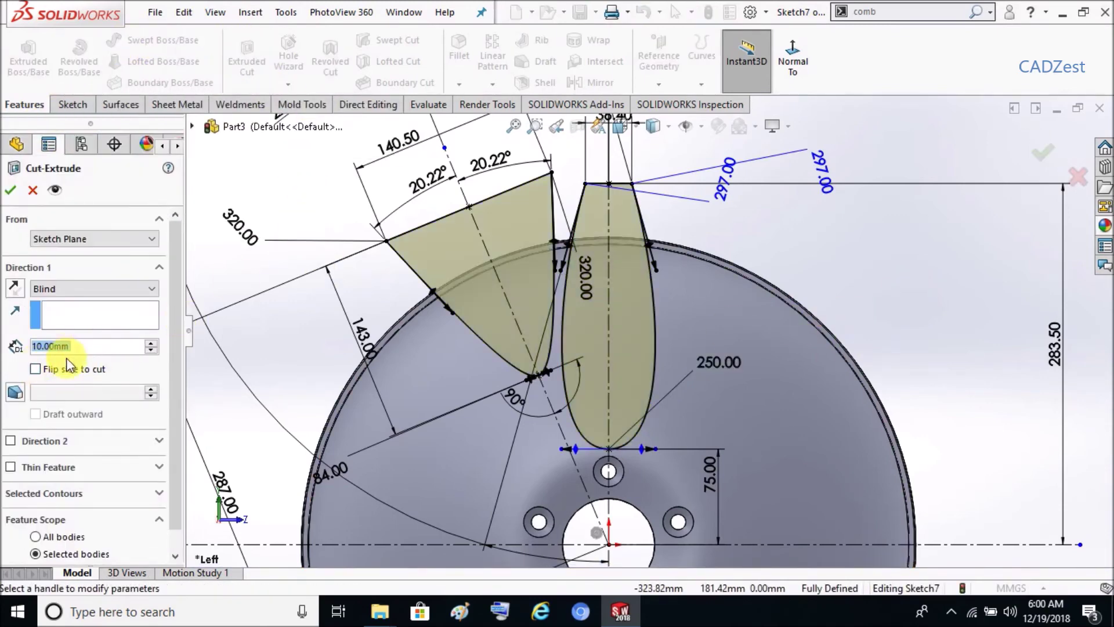
Set the spoke cut to 140 mm deep with a 2.5° draft
{"action": "type", "text": "140"}
{"action": "key", "text": "Return"}
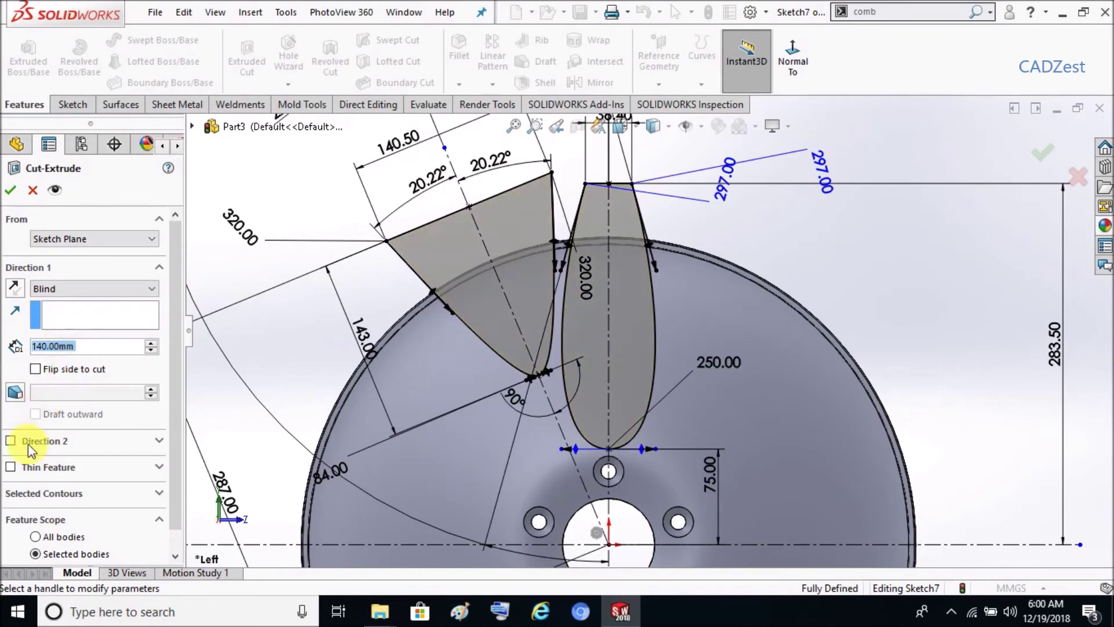
{"action": "left_click", "coordinate": [18, 393]}
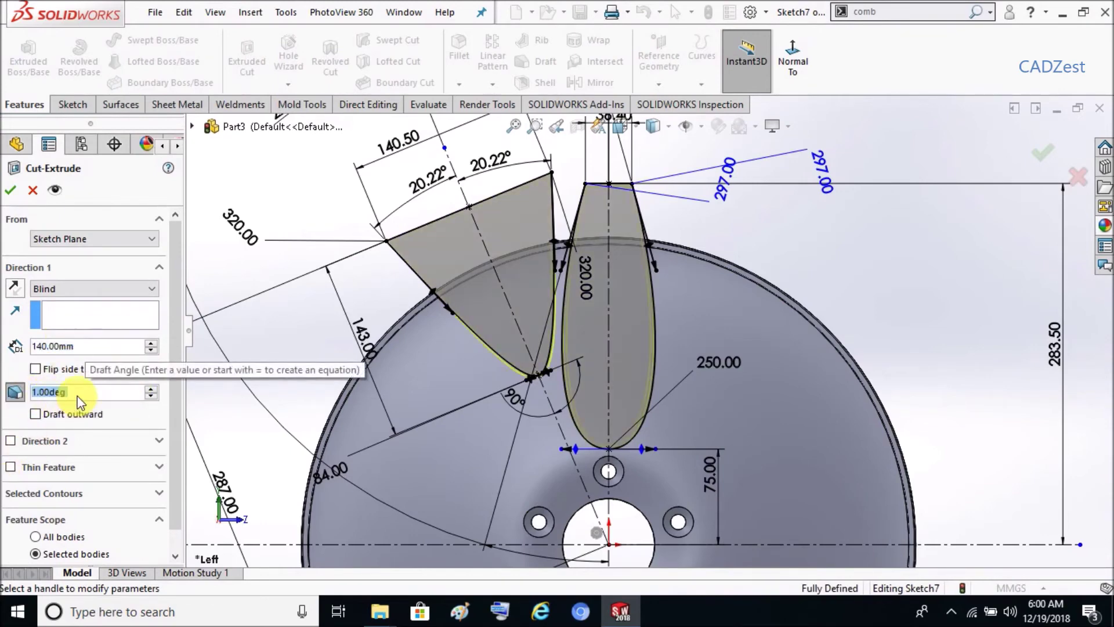
{"action": "type", "text": "2.5"}
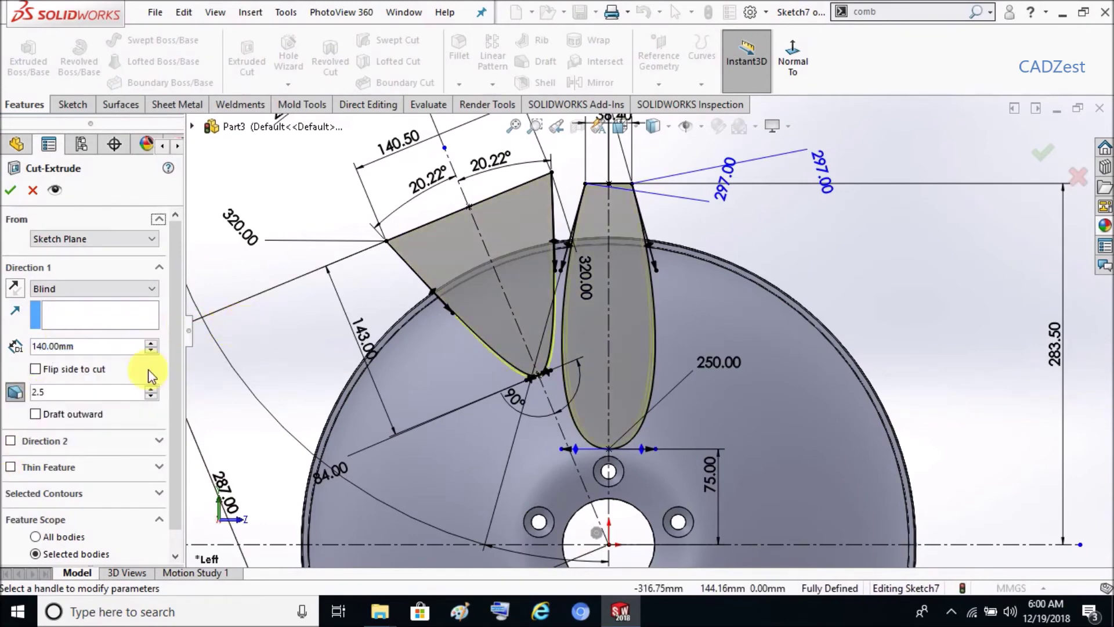
{"action": "key", "text": "Return"}
Restrict the cut to the Combine1 body and apply it as Cut-Extrude3
{"action": "scroll", "coordinate": [174, 362], "scroll_direction": "down", "scroll_amount": 1}
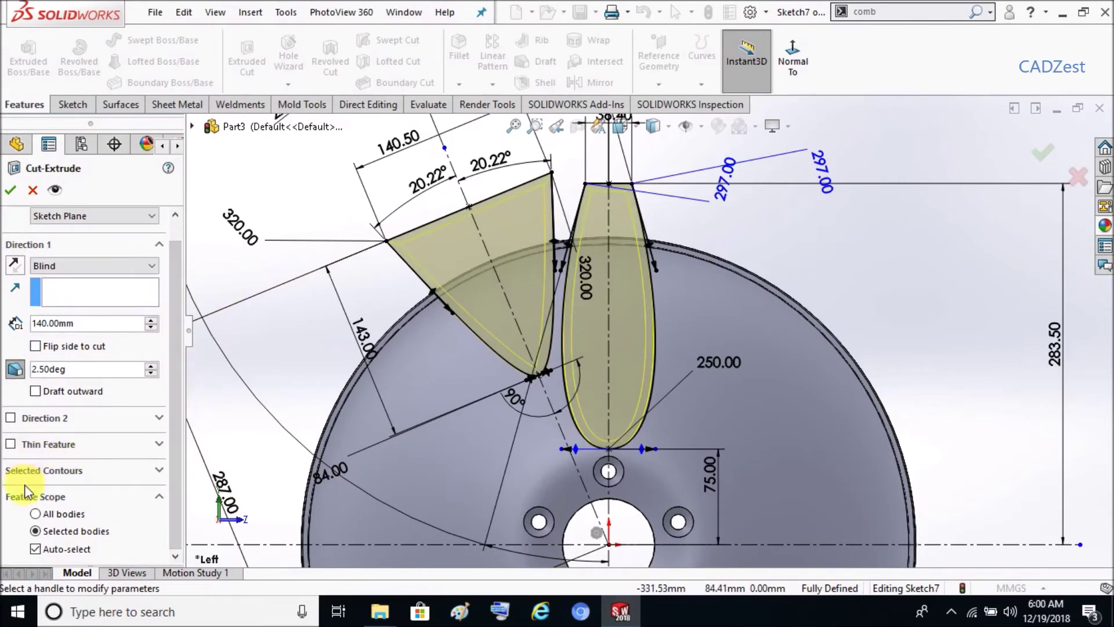
{"action": "left_click", "coordinate": [56, 548]}
{"action": "scroll", "coordinate": [166, 489], "scroll_direction": "down", "scroll_amount": 3}
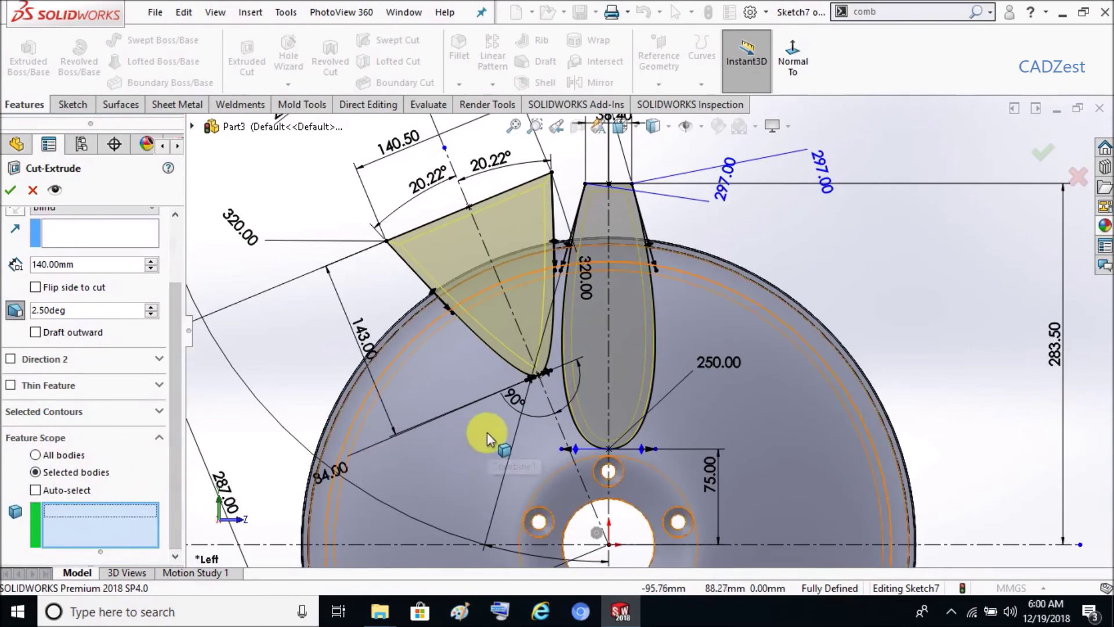
{"action": "left_click", "coordinate": [407, 446]}
{"action": "middle_click_drag", "start_coordinate": [308, 326], "coordinate": [261, 360]}
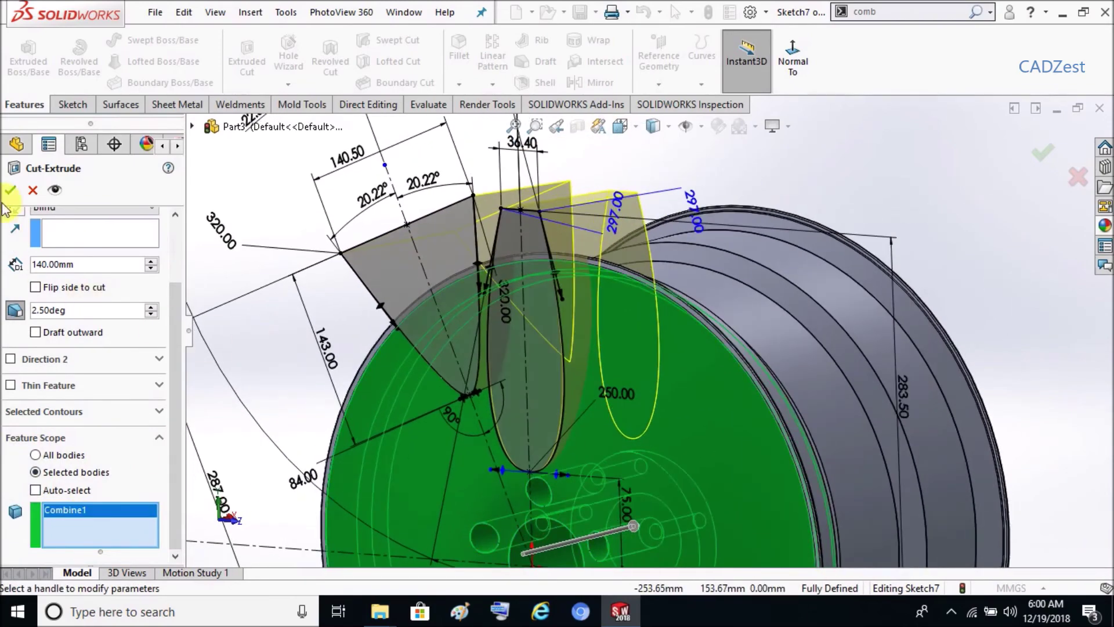
{"action": "left_click", "coordinate": [10, 189]}
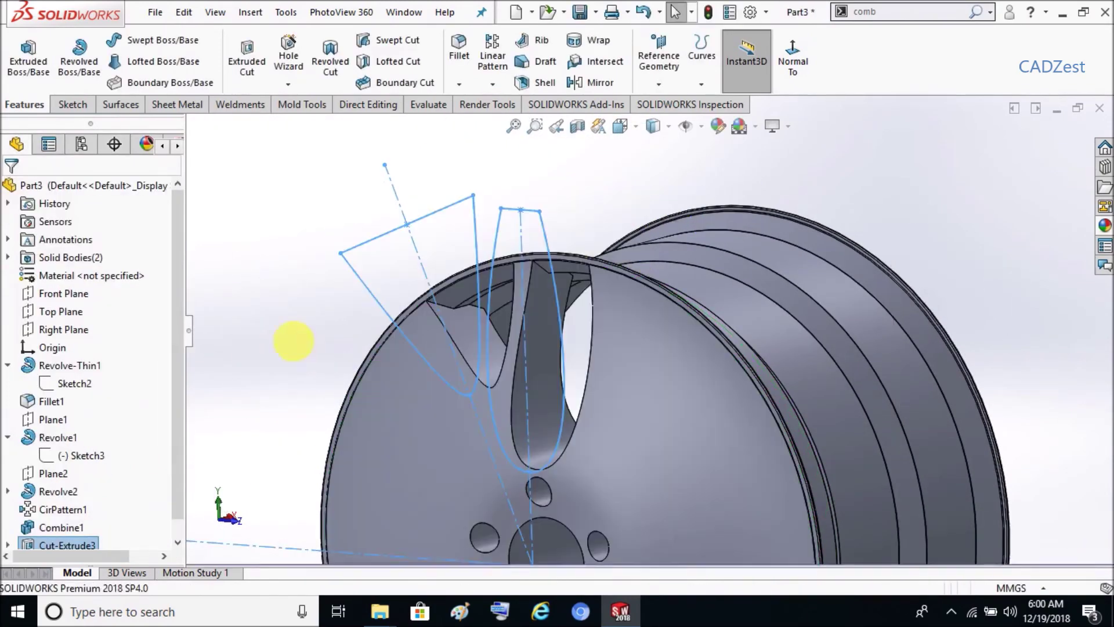
Start a circular pattern using the wheel's centre hole face as axis
{"action": "left_click", "coordinate": [281, 284]}
{"action": "middle_click_drag", "start_coordinate": [294, 266], "coordinate": [321, 244]}
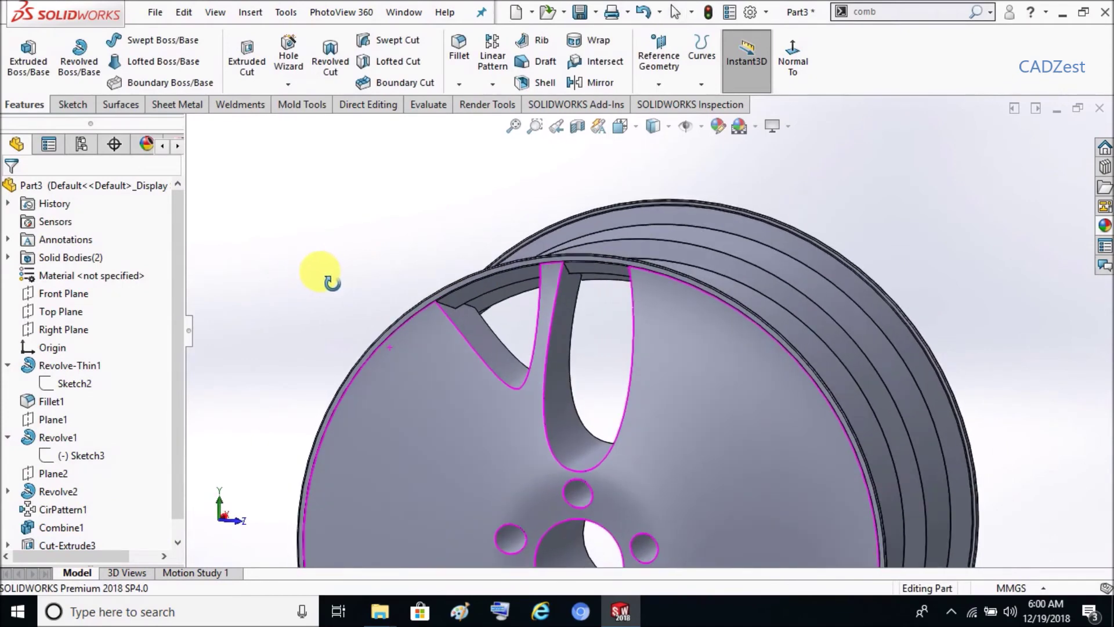
{"action": "left_click", "coordinate": [459, 84]}
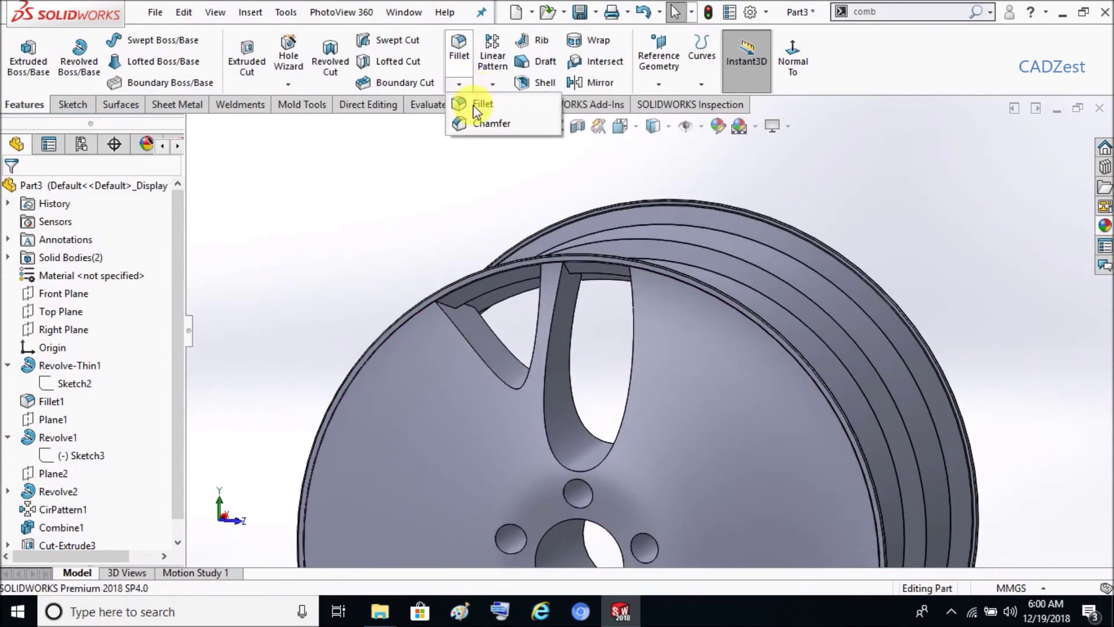
{"action": "left_click", "coordinate": [472, 99]}
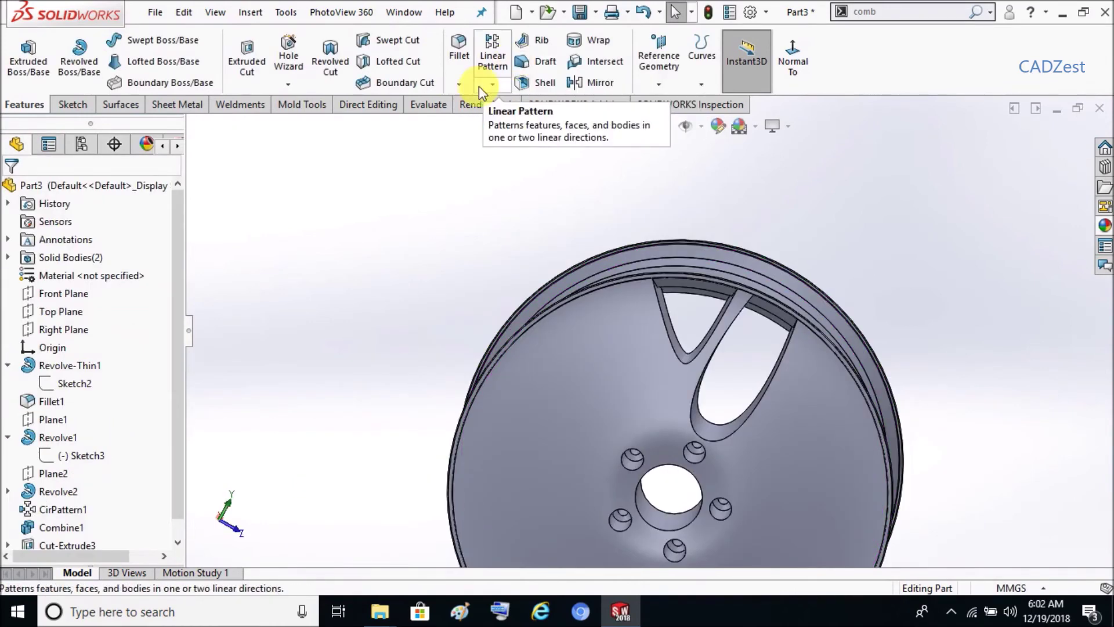
{"action": "left_click", "coordinate": [479, 86]}
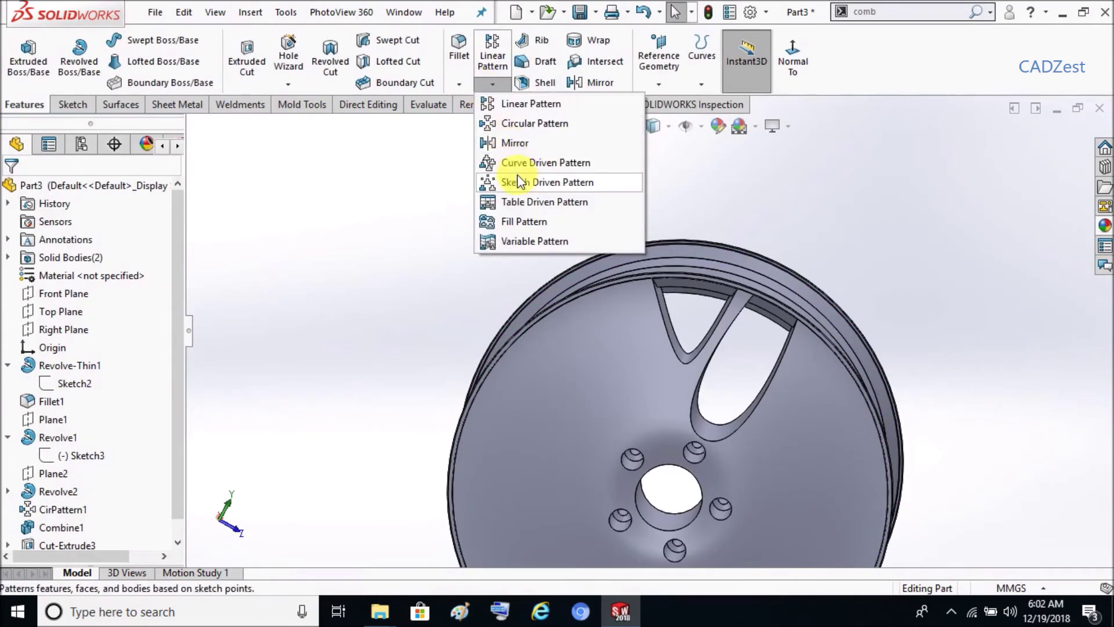
{"action": "left_click", "coordinate": [526, 130]}
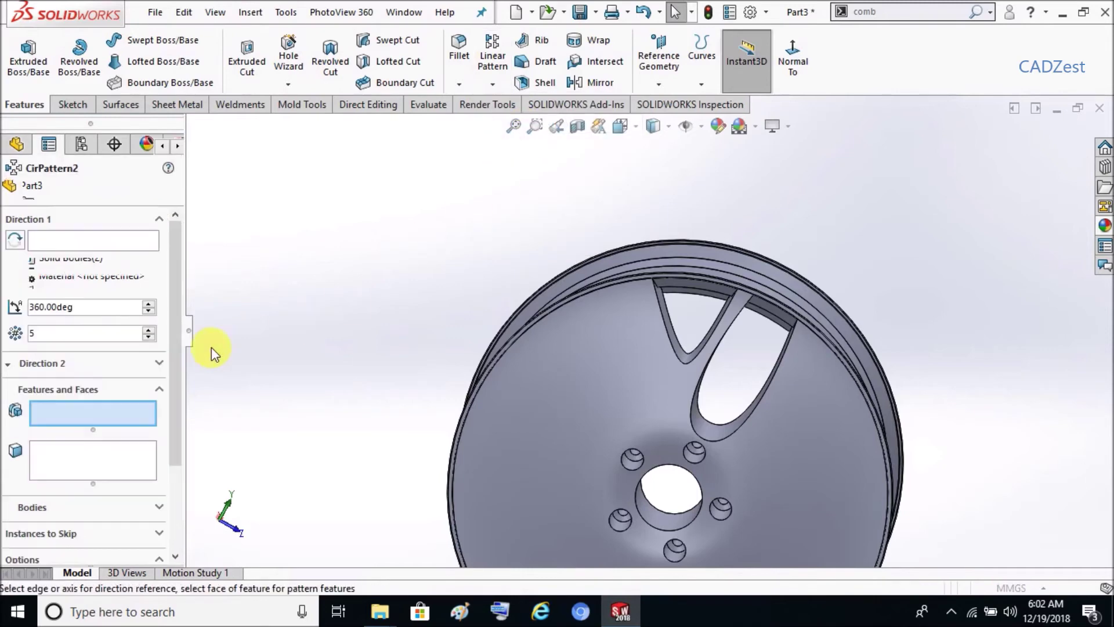
{"action": "left_click", "coordinate": [671, 526]}
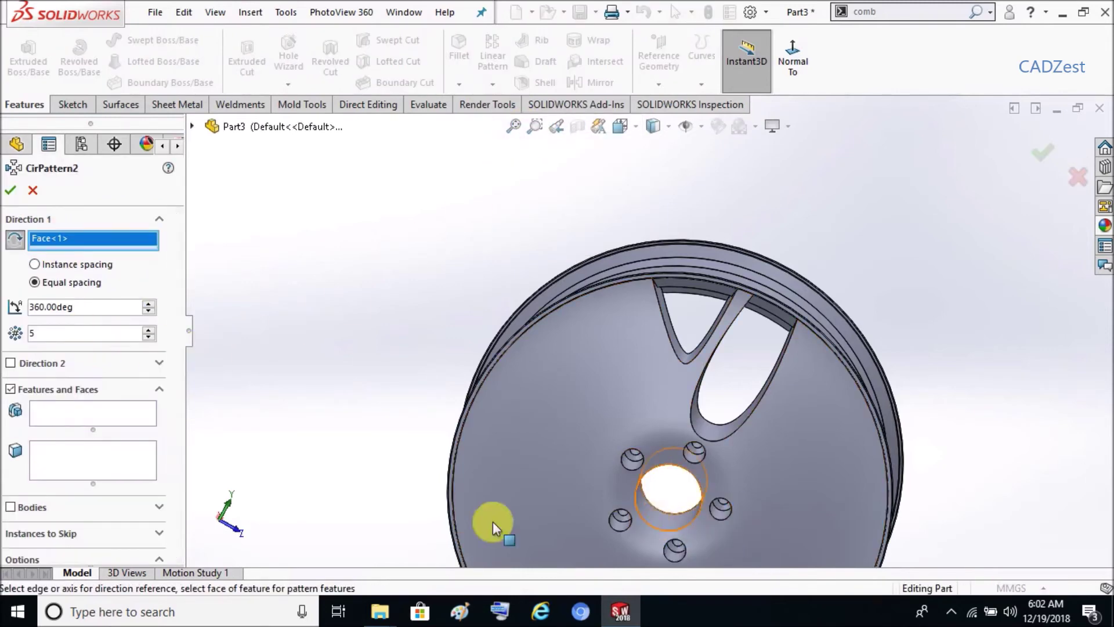
Pattern Cut-Extrude3 into 8 instances and apply it
{"action": "left_click", "coordinate": [63, 421]}
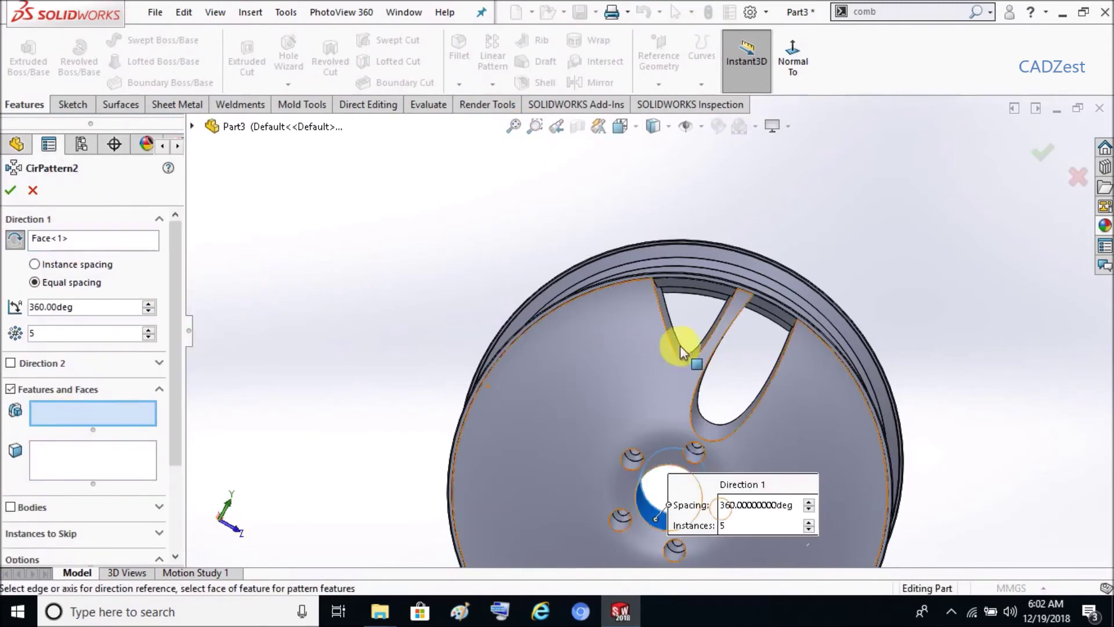
{"action": "left_click", "coordinate": [675, 419]}
{"action": "left_click_drag", "start_coordinate": [69, 339], "coordinate": [3, 339]}
{"action": "type", "text": "8"}
{"action": "key", "text": "Return"}
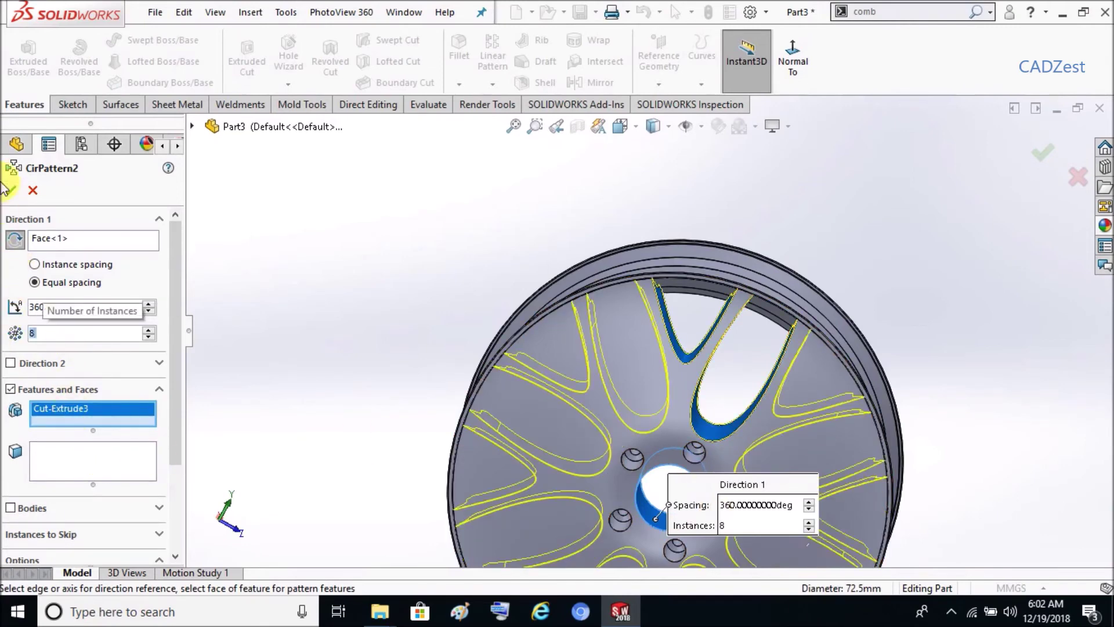
{"action": "left_click", "coordinate": [13, 192]}
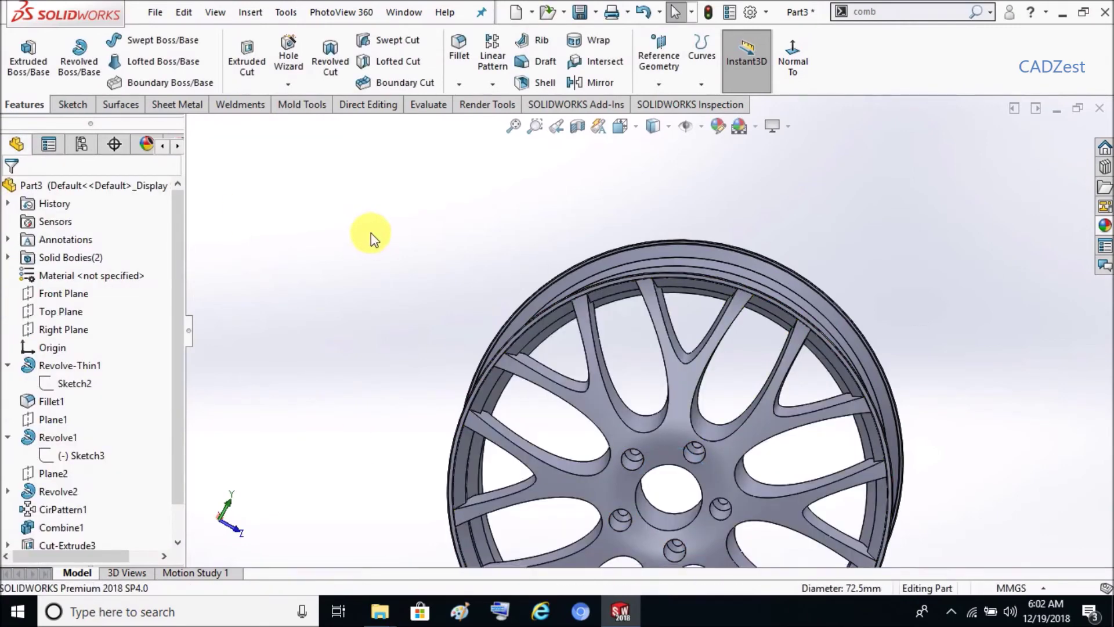
{"action": "scroll", "coordinate": [801, 398], "scroll_direction": "down", "scroll_amount": 3}
Preview a 4.00 mm fillet on all CirPattern2 spoke-cut edges
{"action": "mouse_move", "coordinate": [802, 398]}
{"action": "middle_mouse_down"}
{"action": "mouse_move", "coordinate": [821, 328]}
{"action": "mouse_move", "coordinate": [828, 373]}
{"action": "mouse_move", "coordinate": [791, 405]}
{"action": "mouse_move", "coordinate": [816, 440]}
{"action": "middle_mouse_up"}
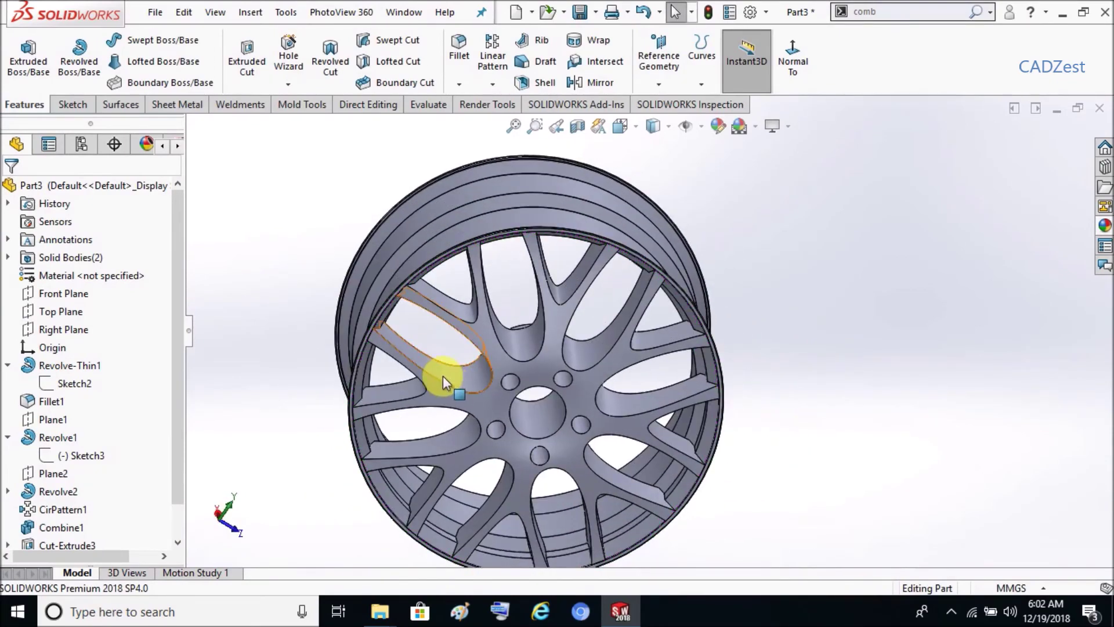
{"action": "left_click", "coordinate": [492, 84]}
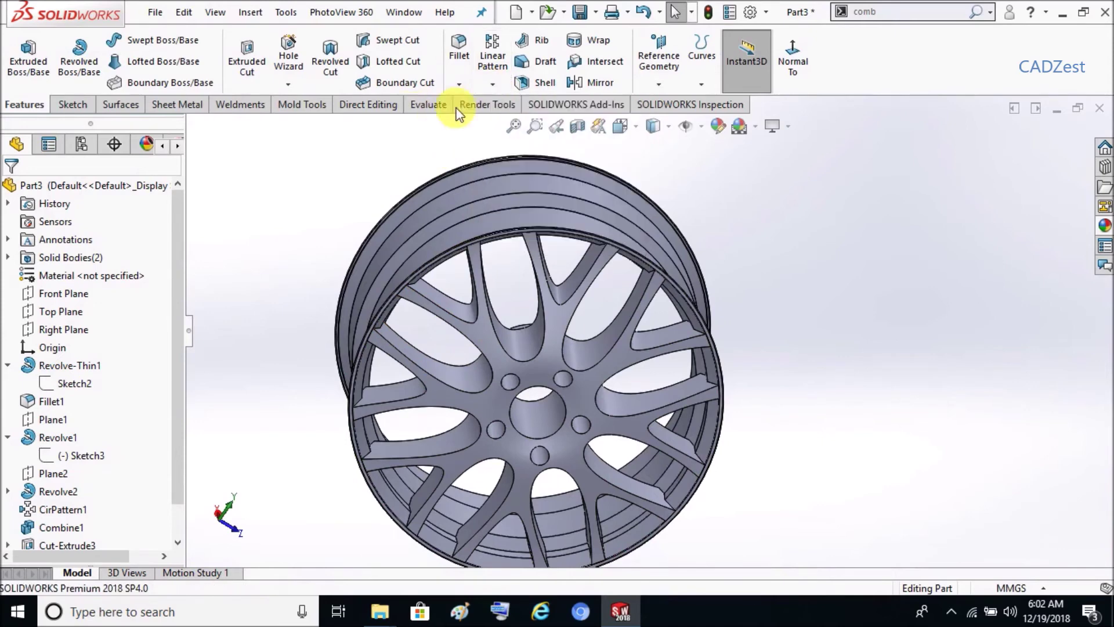
{"action": "left_click", "coordinate": [463, 60]}
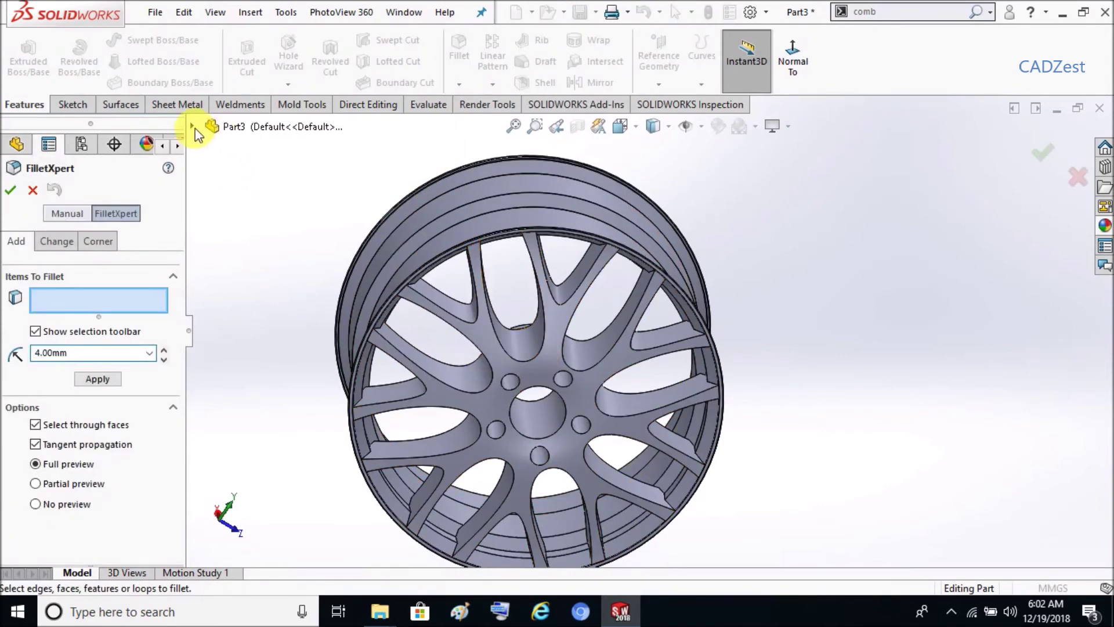
{"action": "left_click", "coordinate": [194, 127]}
{"action": "left_click", "coordinate": [266, 469]}
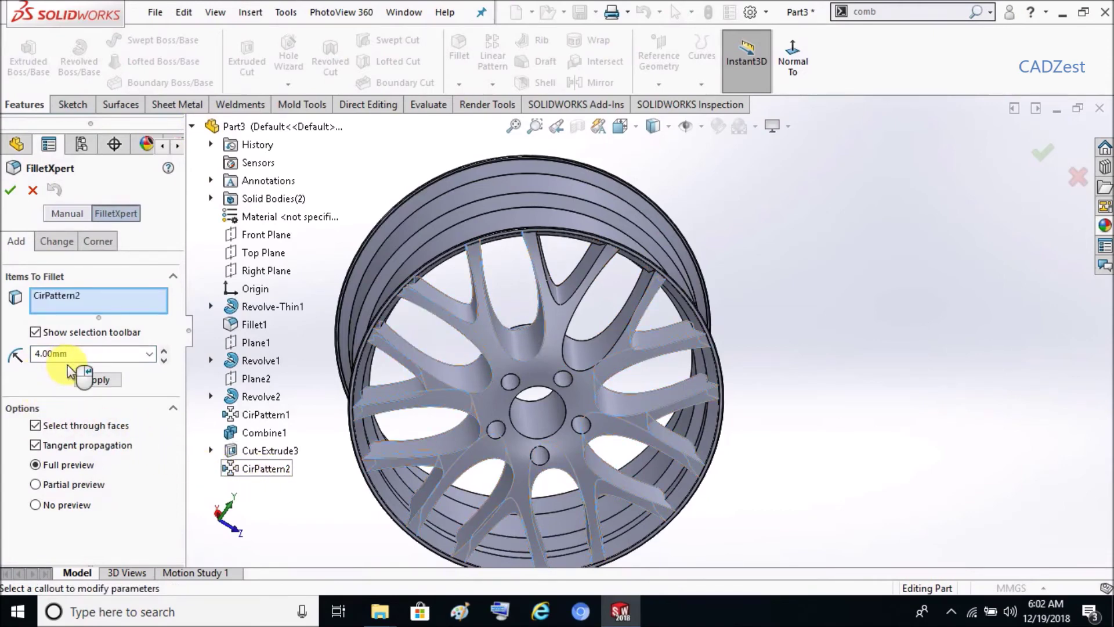
{"action": "left_click", "coordinate": [70, 370]}
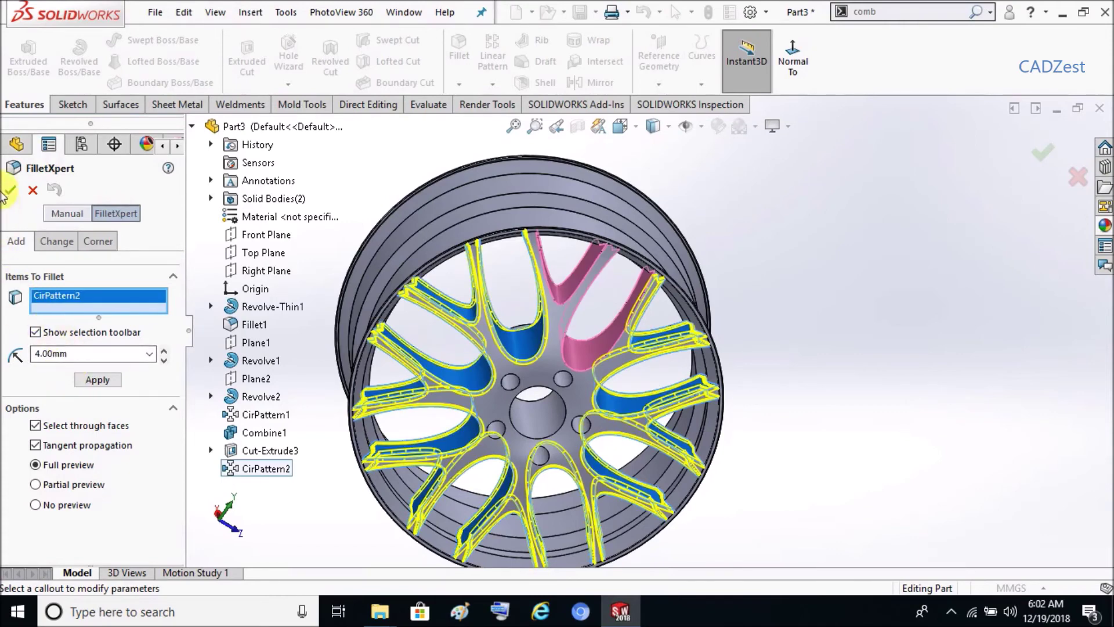
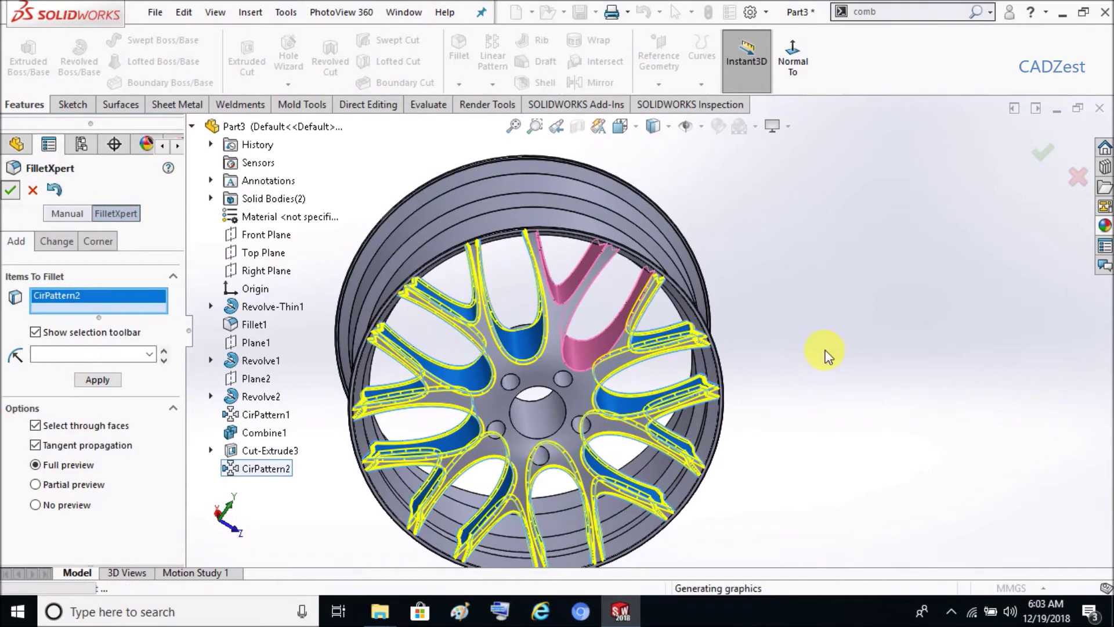
Cancel the pending fillet and reorient the wheel view
{"action": "key", "text": "Return"}
{"action": "scroll", "coordinate": [403, 315], "scroll_direction": "up", "scroll_amount": 3}
{"action": "scroll", "coordinate": [530, 351], "scroll_direction": "up", "scroll_amount": 3}
{"action": "middle_click_drag", "start_coordinate": [530, 351], "coordinate": [515, 402]}
{"action": "scroll", "coordinate": [515, 402], "scroll_direction": "down", "scroll_amount": 3}
{"action": "scroll", "coordinate": [530, 361], "scroll_direction": "down", "scroll_amount": 2}
{"action": "scroll", "coordinate": [179, 461], "scroll_direction": "down", "scroll_amount": 1}
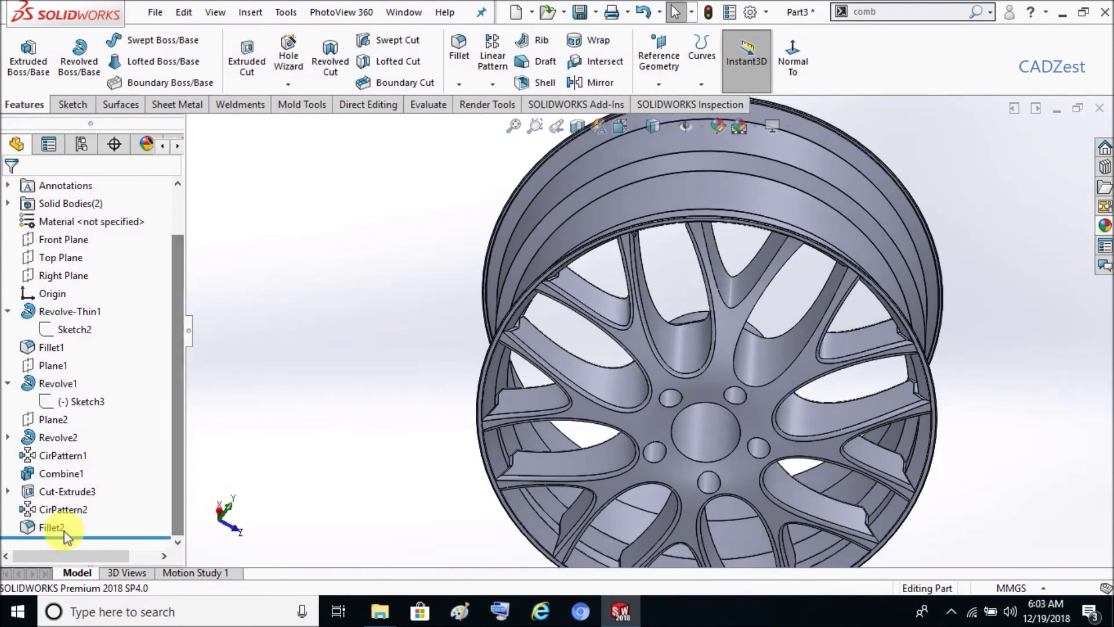
Delete Fillet2 and roll the part back above CirPattern2
{"action": "right_click", "coordinate": [46, 524]}
{"action": "left_click", "coordinate": [87, 409]}
{"action": "left_click", "coordinate": [659, 224]}
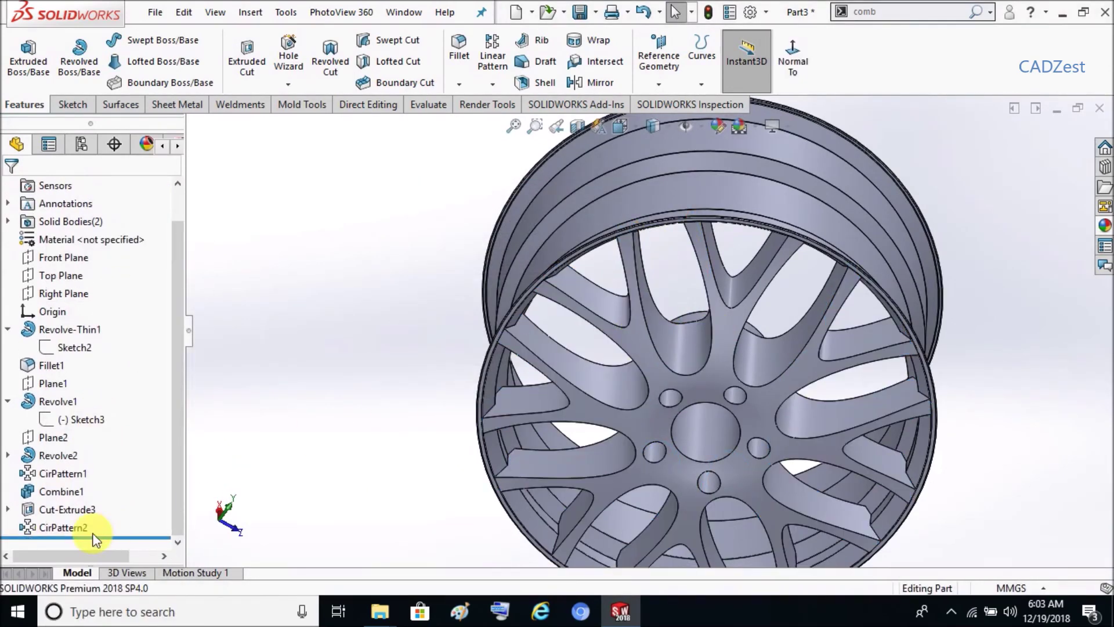
{"action": "left_click_drag", "start_coordinate": [114, 543], "coordinate": [116, 519]}
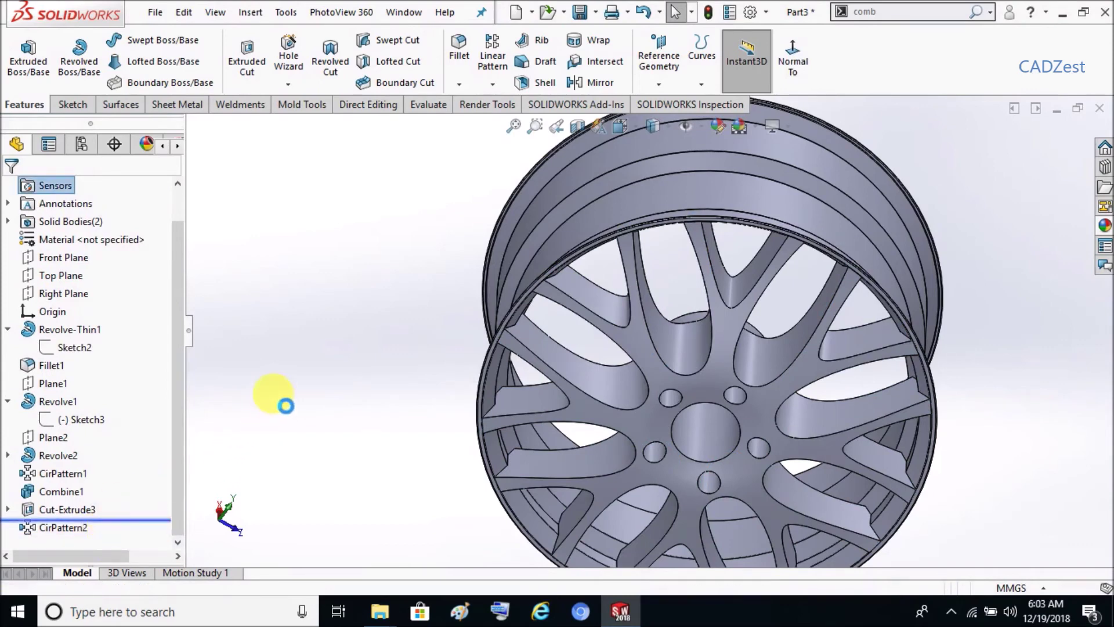
{"action": "left_click", "coordinate": [459, 67]}
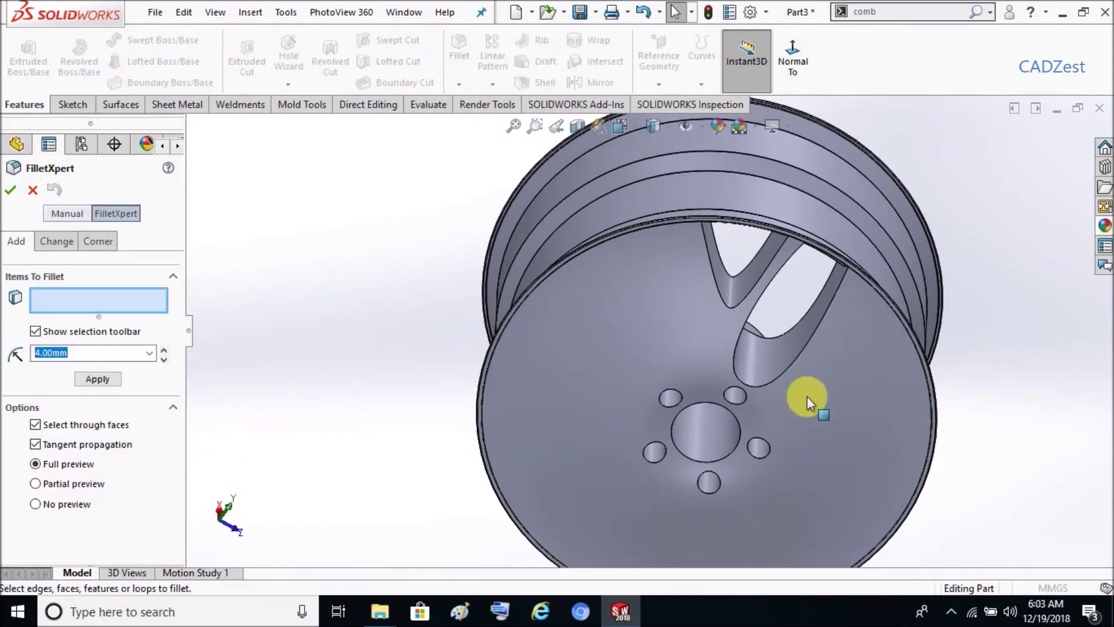
Fillet four edges of the single spoke at 4 mm as Fillet3
{"action": "left_click", "coordinate": [766, 382]}
{"action": "left_click", "coordinate": [724, 316]}
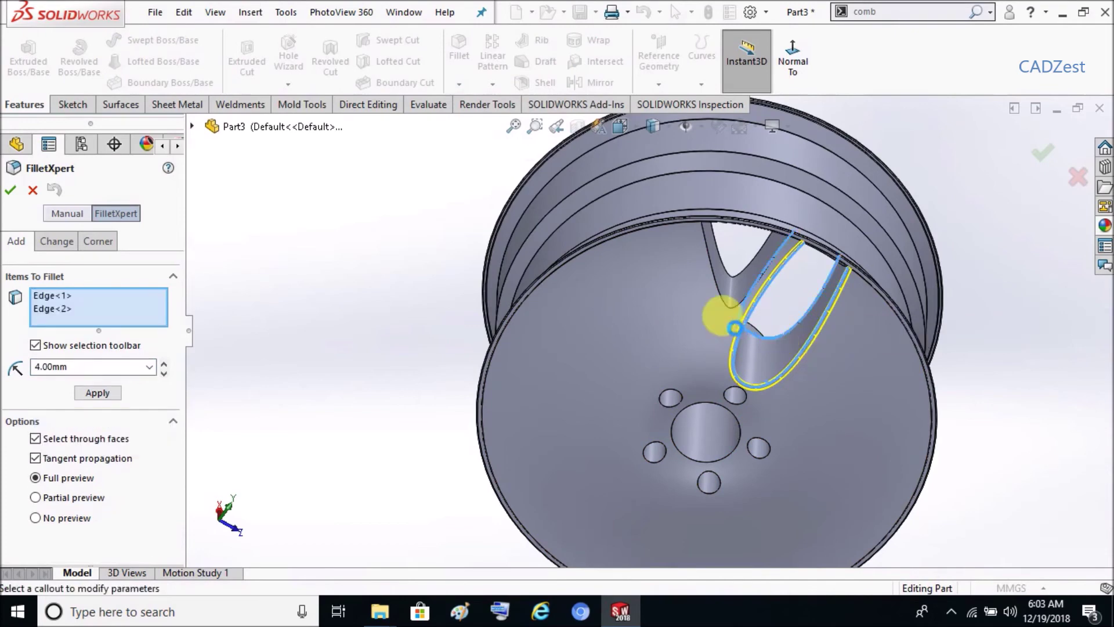
{"action": "left_click", "coordinate": [725, 307]}
{"action": "left_click", "coordinate": [730, 271]}
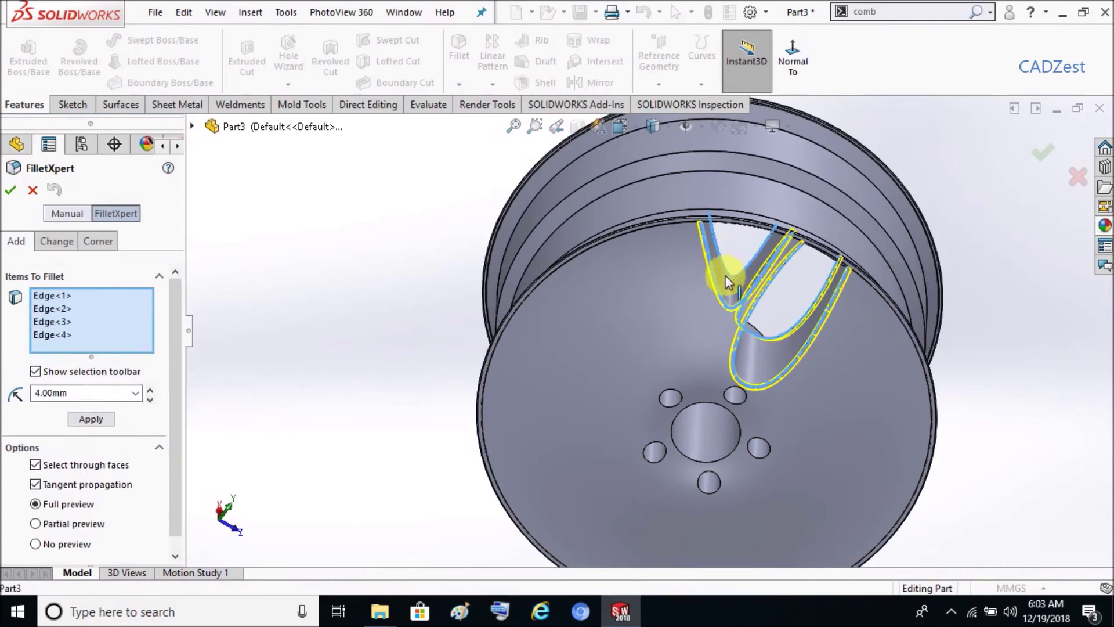
{"action": "key", "text": "Return"}
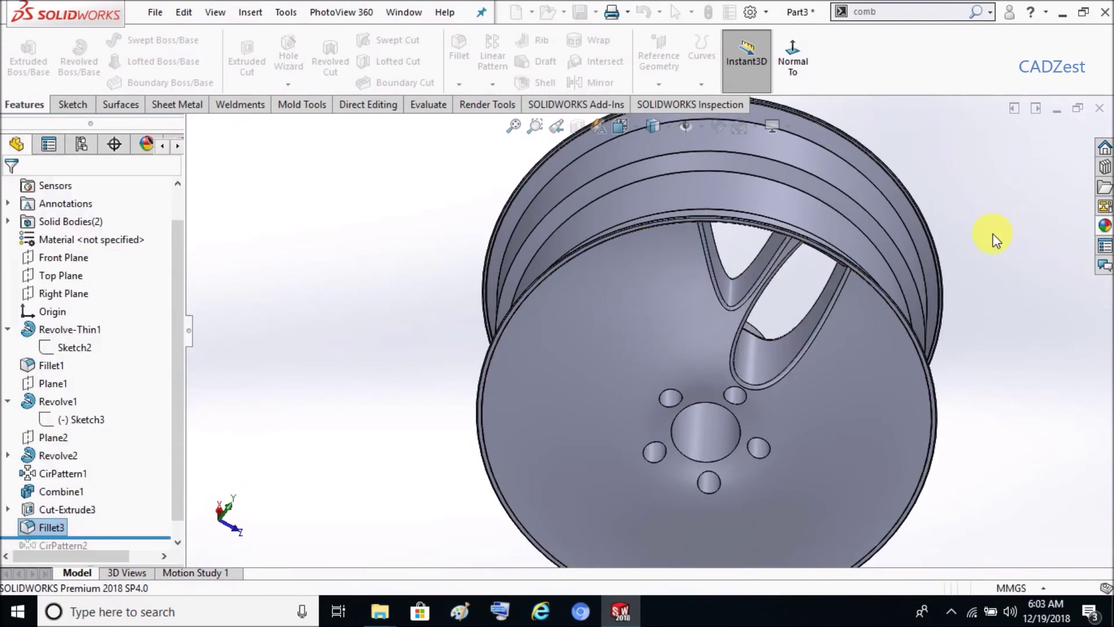
Roll forward and add Fillet3 to CirPattern2's patterned features
{"action": "mouse_move", "coordinate": [101, 542]}
{"action": "left_mouse_down"}
{"action": "mouse_move", "coordinate": [96, 558]}
{"action": "mouse_move", "coordinate": [125, 538]}
{"action": "mouse_move", "coordinate": [87, 542]}
{"action": "left_mouse_up"}
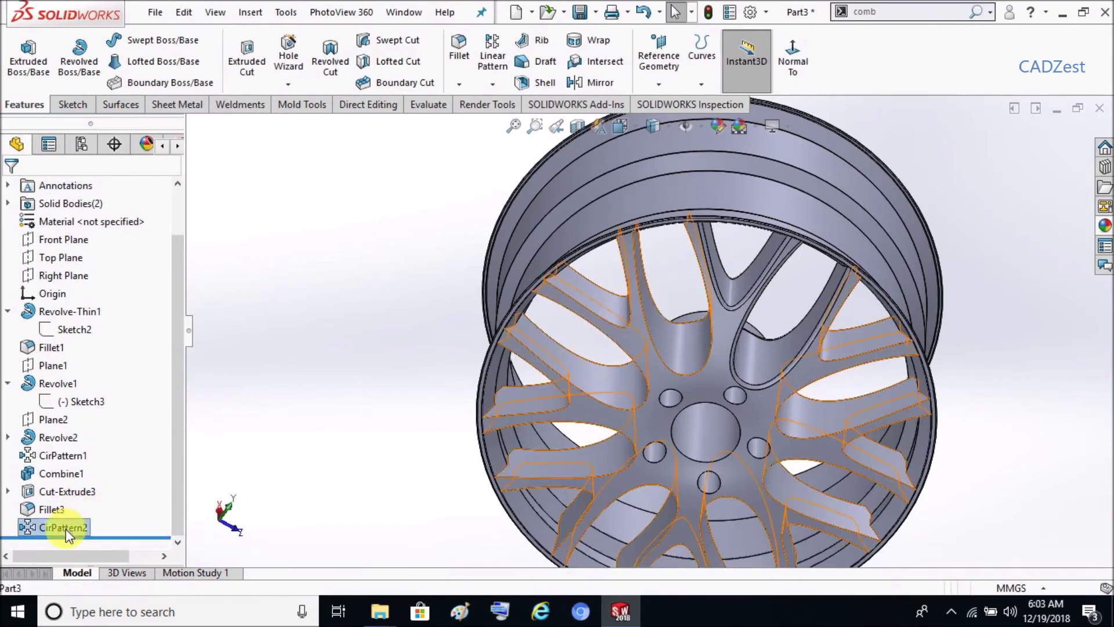
{"action": "right_click", "coordinate": [65, 527]}
{"action": "left_click", "coordinate": [81, 234]}
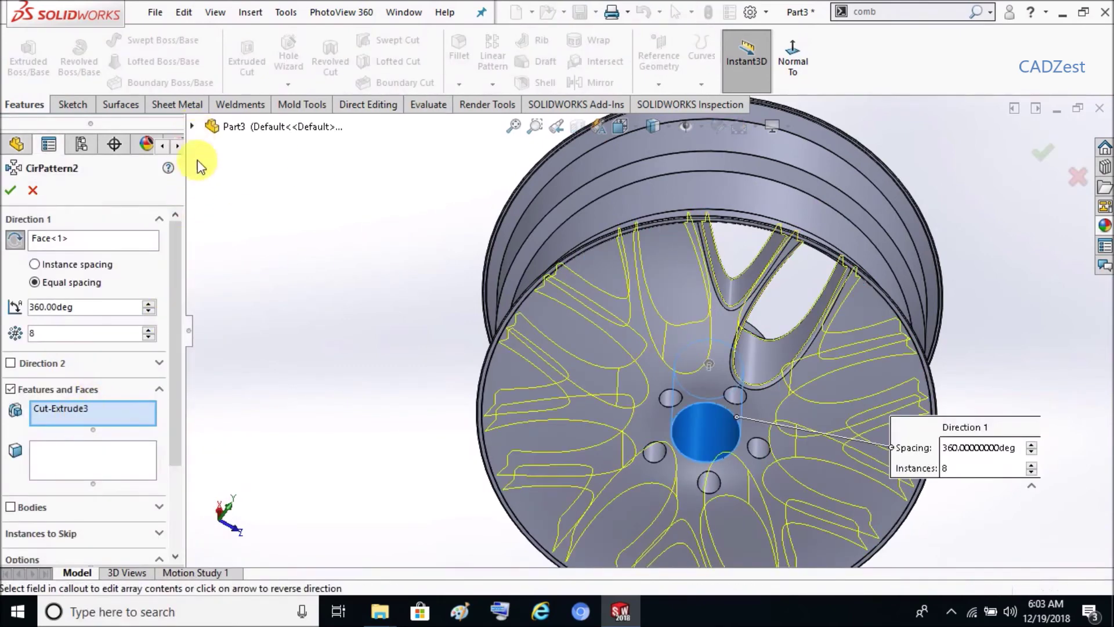
{"action": "left_click", "coordinate": [191, 126]}
{"action": "left_click", "coordinate": [254, 468]}
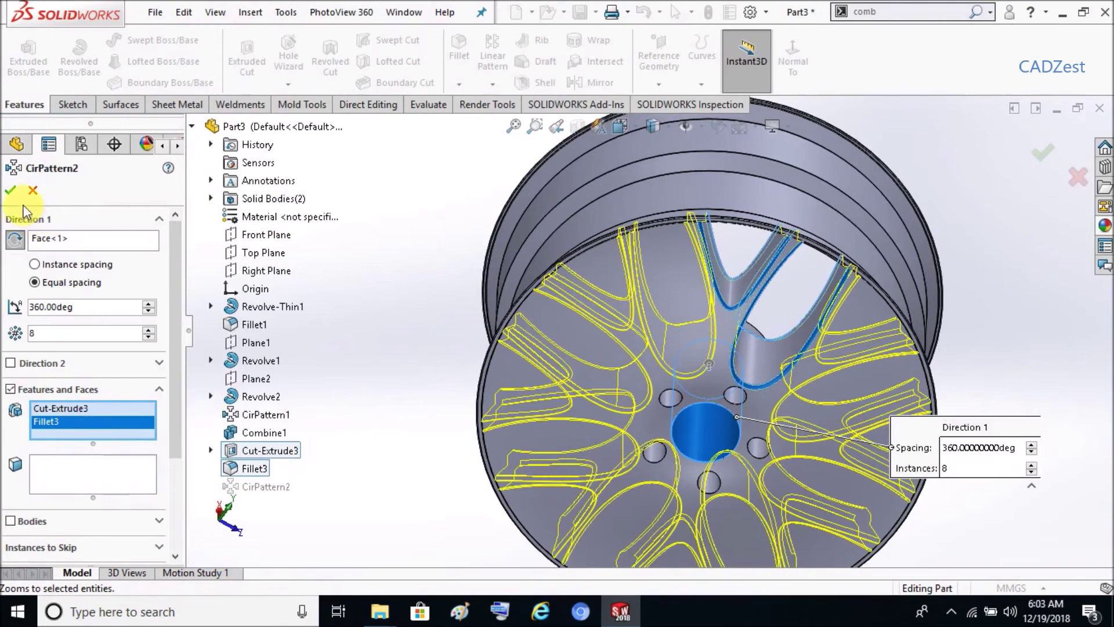
{"action": "right_click", "coordinate": [412, 314]}
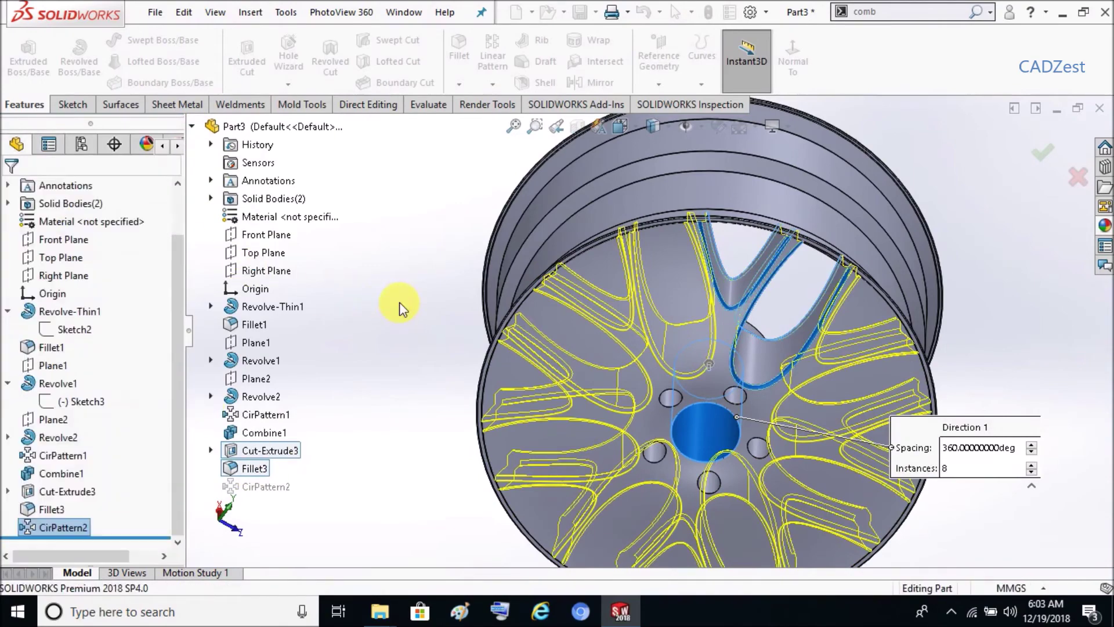
{"action": "mouse_move", "coordinate": [341, 349]}
{"action": "middle_mouse_down"}
{"action": "mouse_move", "coordinate": [386, 331]}
{"action": "mouse_move", "coordinate": [348, 361]}
{"action": "middle_mouse_up"}
Try a 4 mm fillet on a lower spoke edge, then clear and abandon it
{"action": "scroll", "coordinate": [374, 299], "scroll_direction": "up", "scroll_amount": 3}
{"action": "scroll", "coordinate": [807, 471], "scroll_direction": "down", "scroll_amount": 2}
{"action": "scroll", "coordinate": [807, 471], "scroll_direction": "down", "scroll_amount": 2}
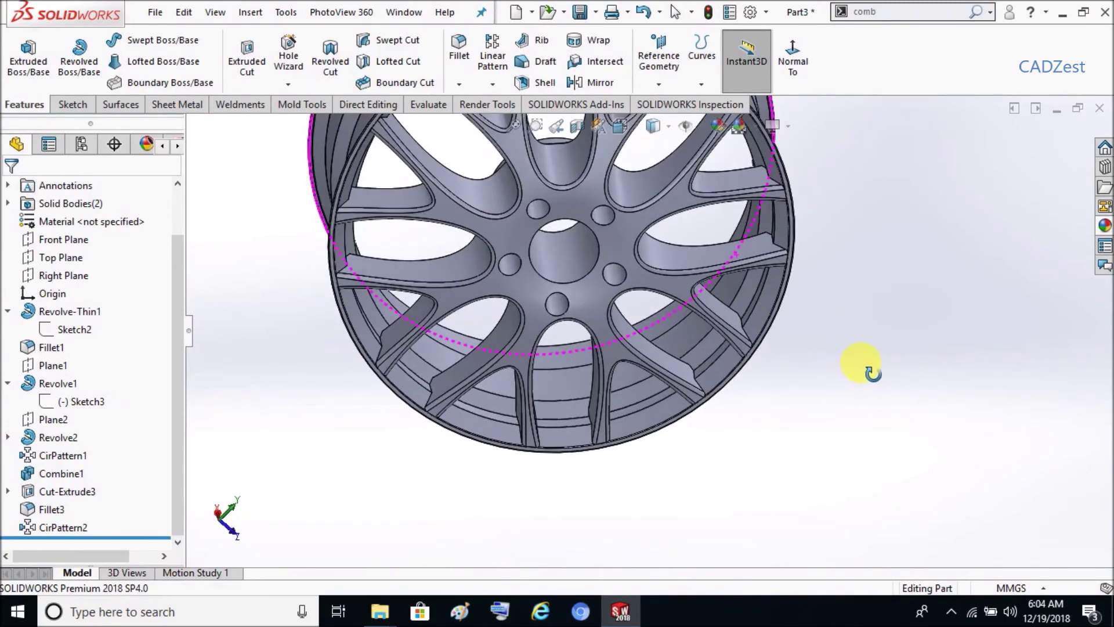
{"action": "scroll", "coordinate": [855, 377], "scroll_direction": "down", "scroll_amount": 1}
{"action": "scroll", "coordinate": [853, 390], "scroll_direction": "up", "scroll_amount": 1}
{"action": "left_click", "coordinate": [462, 75]}
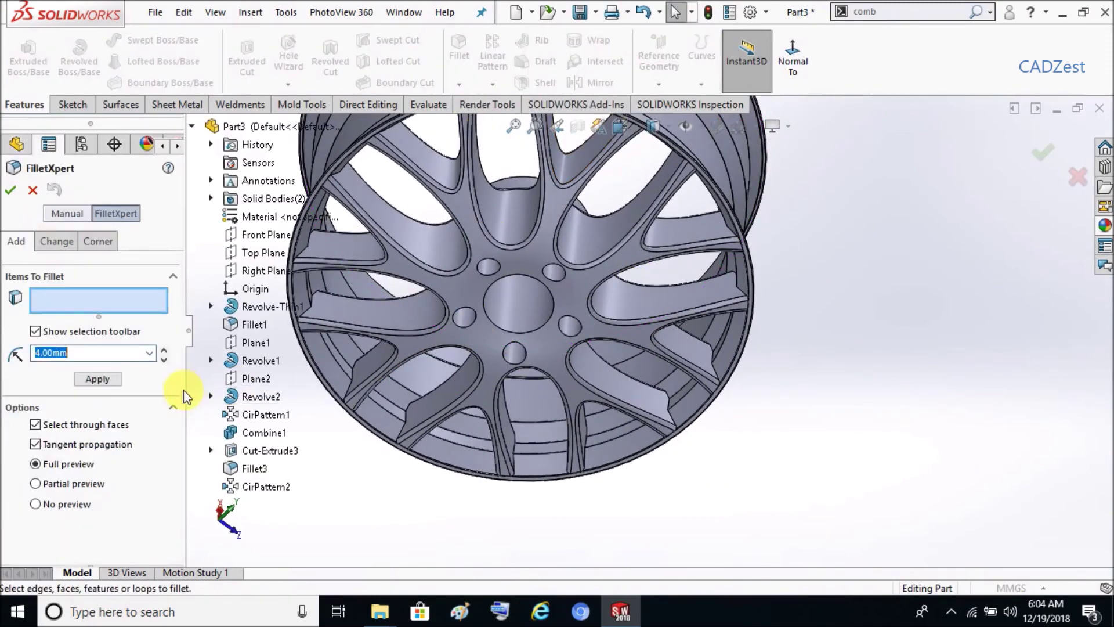
{"action": "scroll", "coordinate": [535, 455], "scroll_direction": "down", "scroll_amount": 2}
{"action": "scroll", "coordinate": [558, 452], "scroll_direction": "down", "scroll_amount": 2}
{"action": "middle_click_drag", "start_coordinate": [558, 454], "coordinate": [529, 452]}
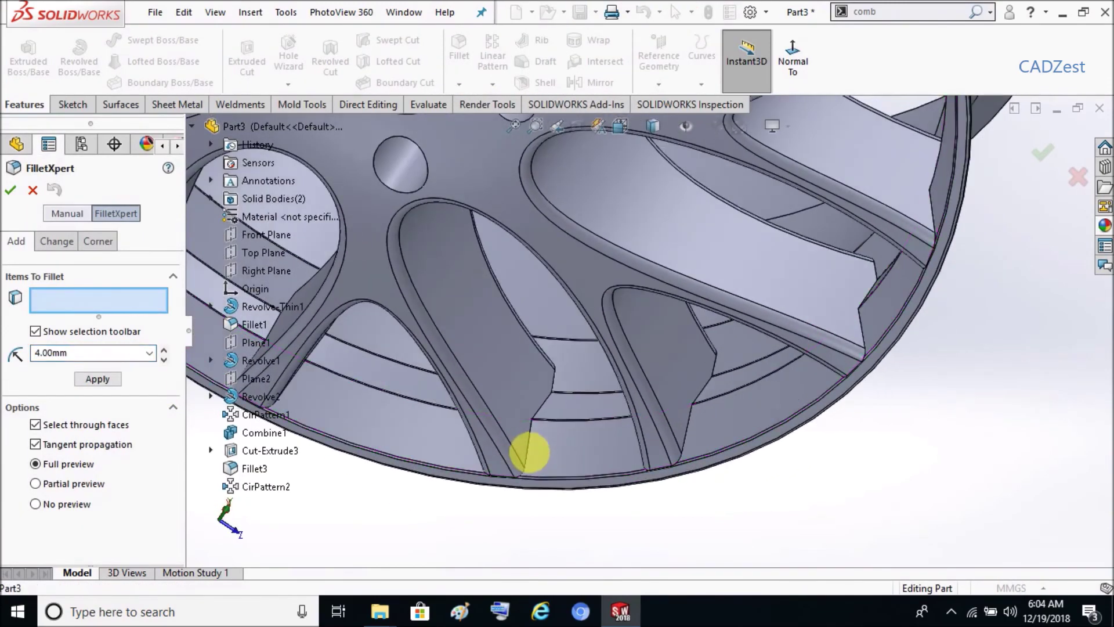
{"action": "left_click", "coordinate": [530, 453]}
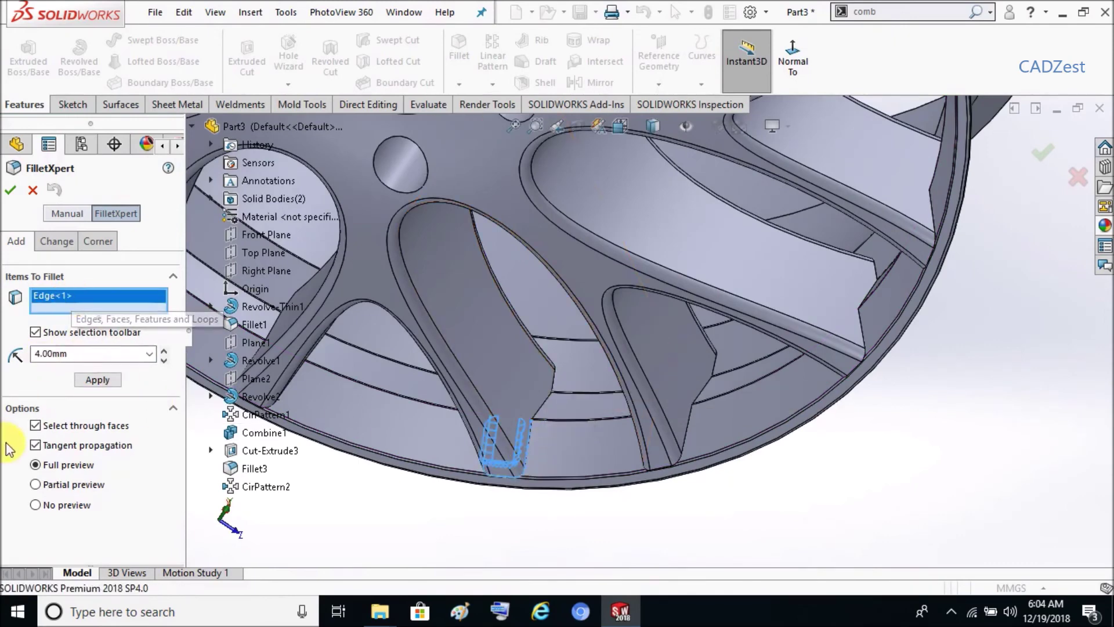
{"action": "middle_click_drag", "start_coordinate": [498, 447], "coordinate": [515, 399]}
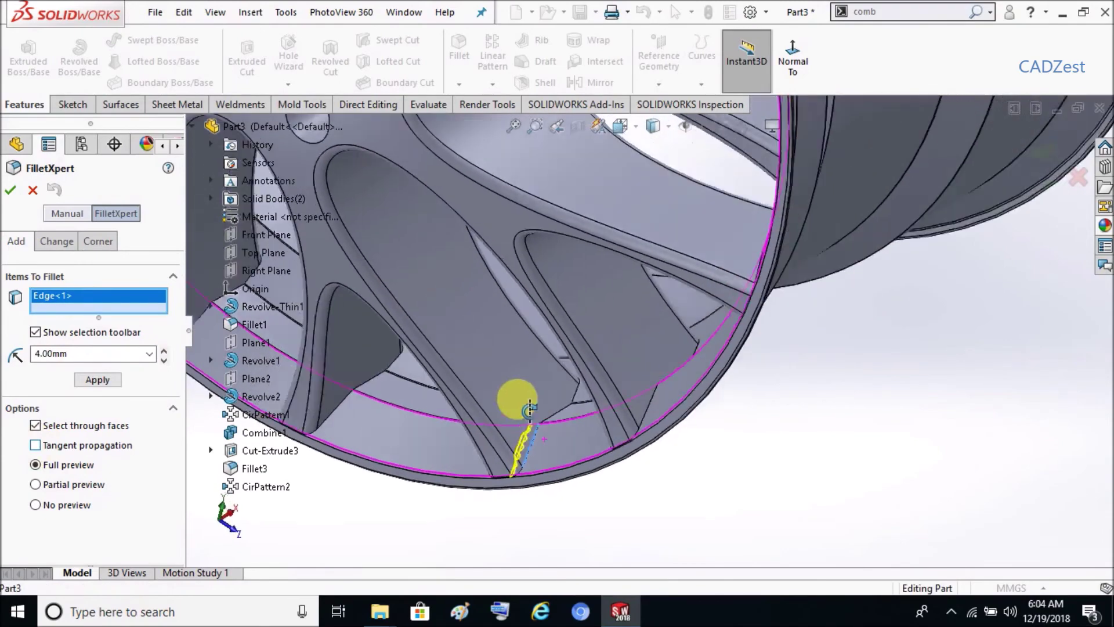
{"action": "right_click", "coordinate": [90, 299]}
{"action": "left_click", "coordinate": [134, 313]}
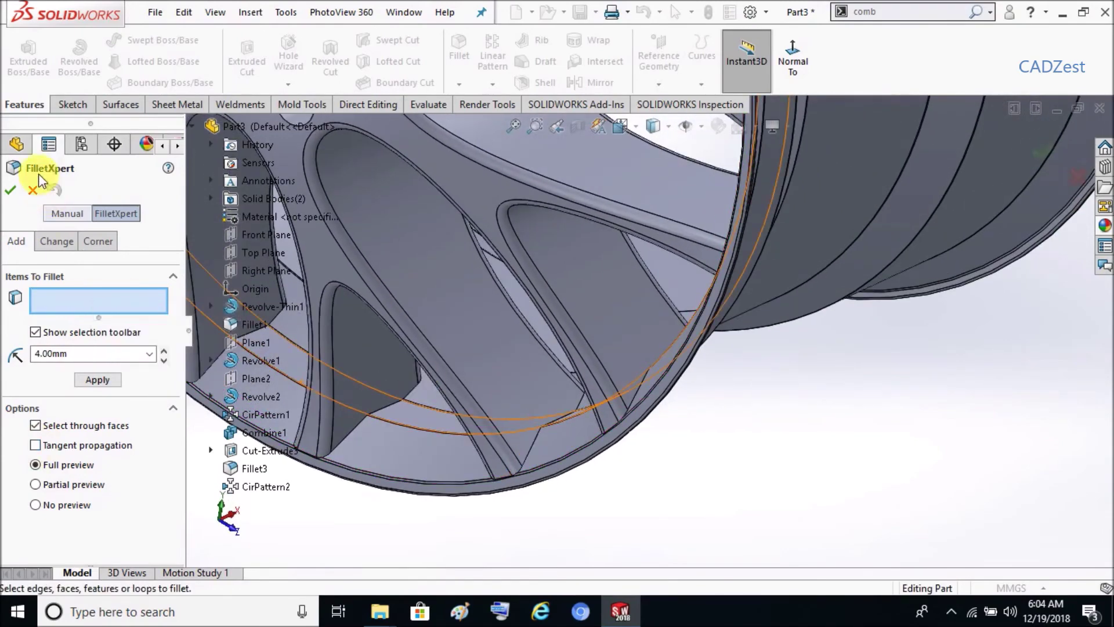
{"action": "left_click", "coordinate": [33, 190]}
Fillet the centre bore edge at 4 mm
{"action": "middle_click_drag", "start_coordinate": [238, 249], "coordinate": [726, 484]}
{"action": "key", "text": "ctrl+7"}
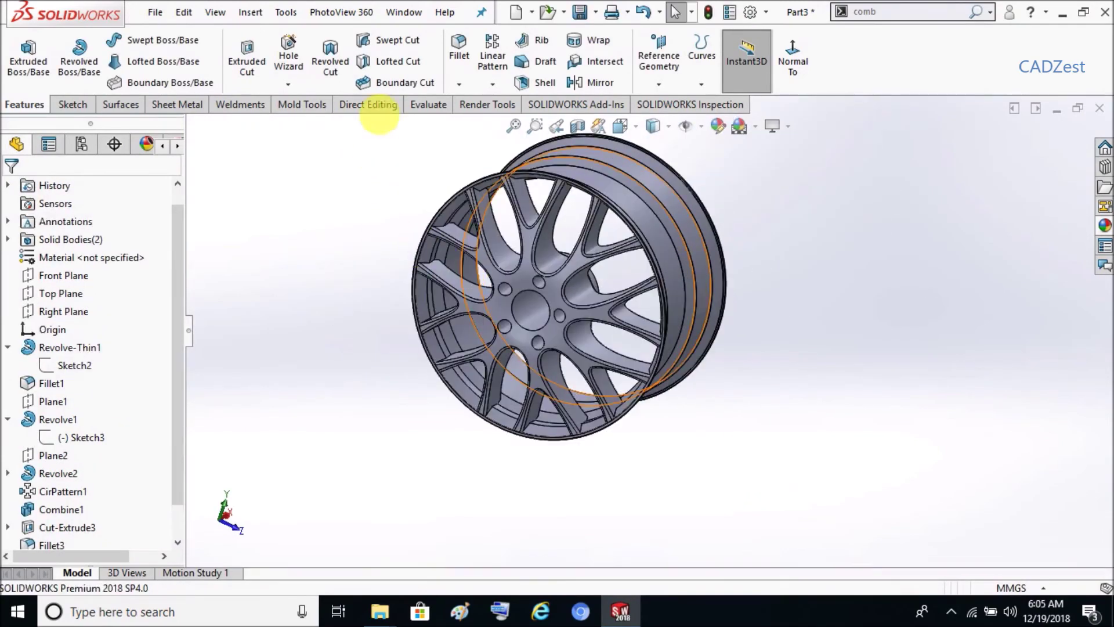
{"action": "left_click", "coordinate": [459, 46]}
{"action": "left_click", "coordinate": [520, 334]}
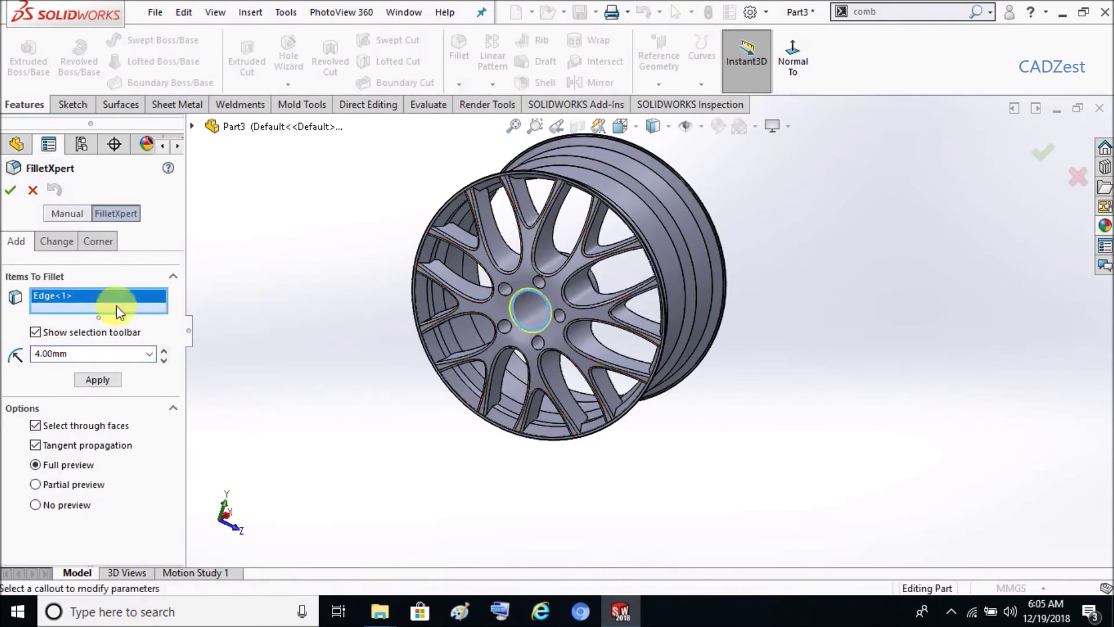
{"action": "left_click", "coordinate": [10, 189]}
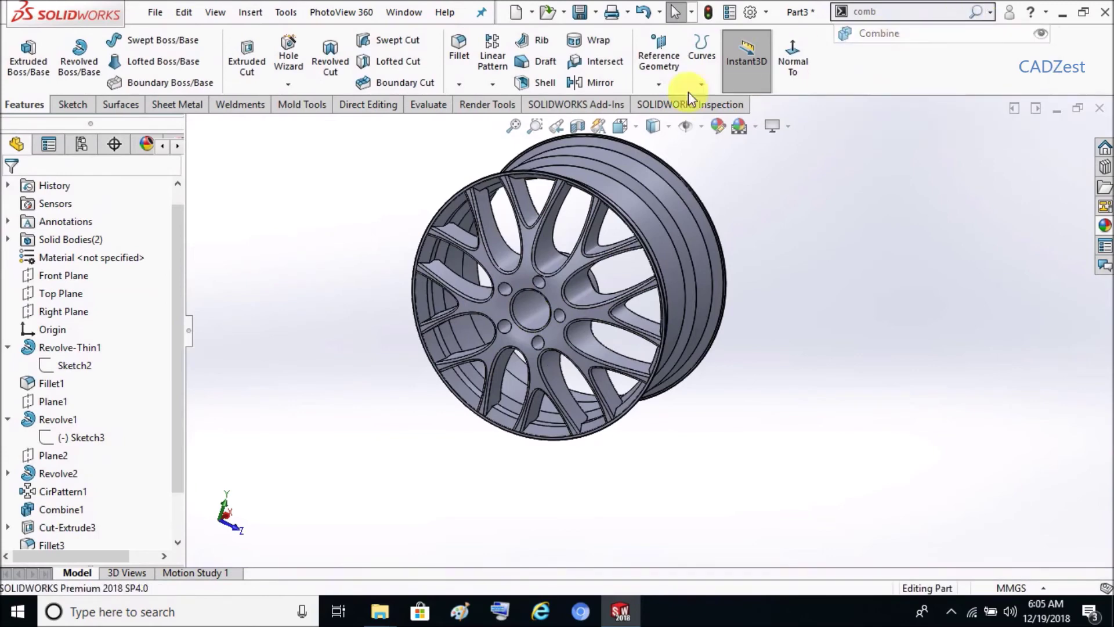
Merge the rim body and spoke body with an Add combine into Combine2
{"action": "left_click", "coordinate": [51, 237]}
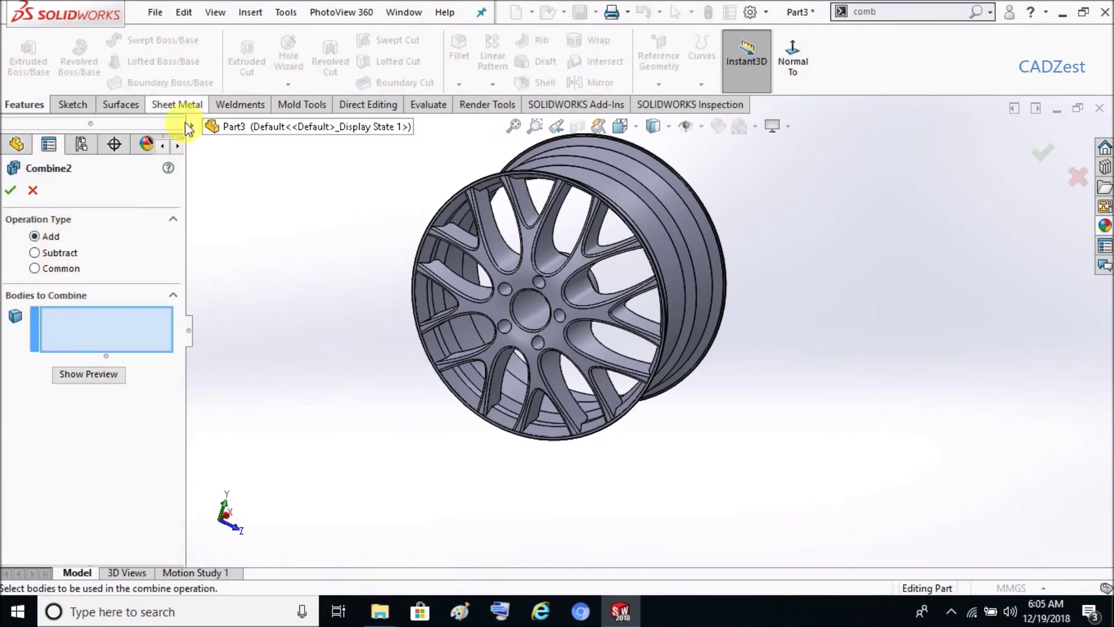
{"action": "left_click", "coordinate": [191, 128]}
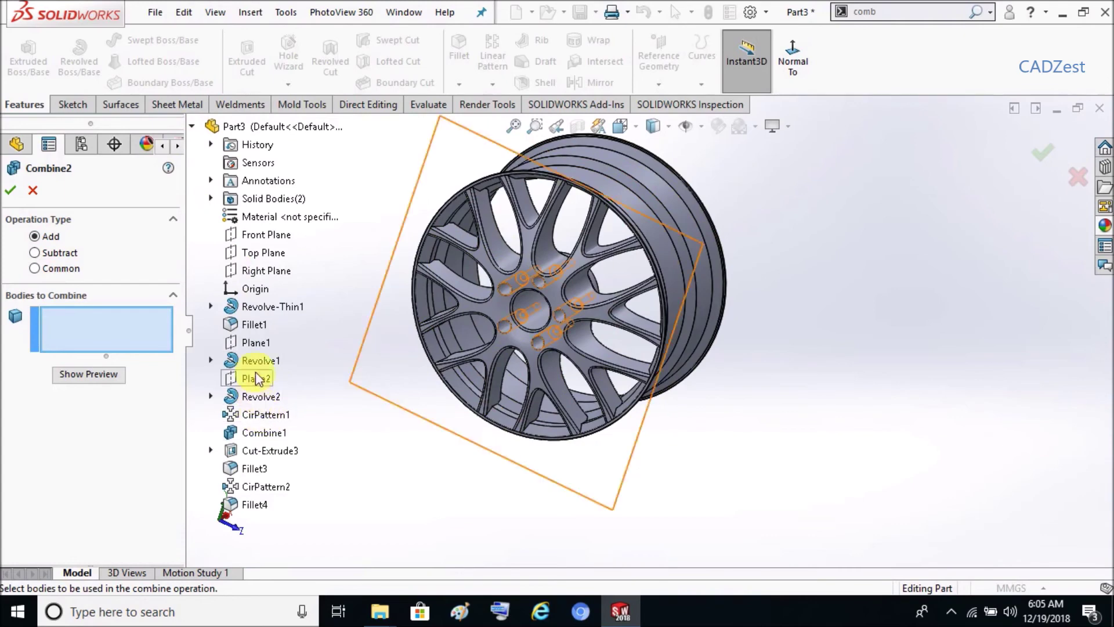
{"action": "left_click", "coordinate": [253, 328]}
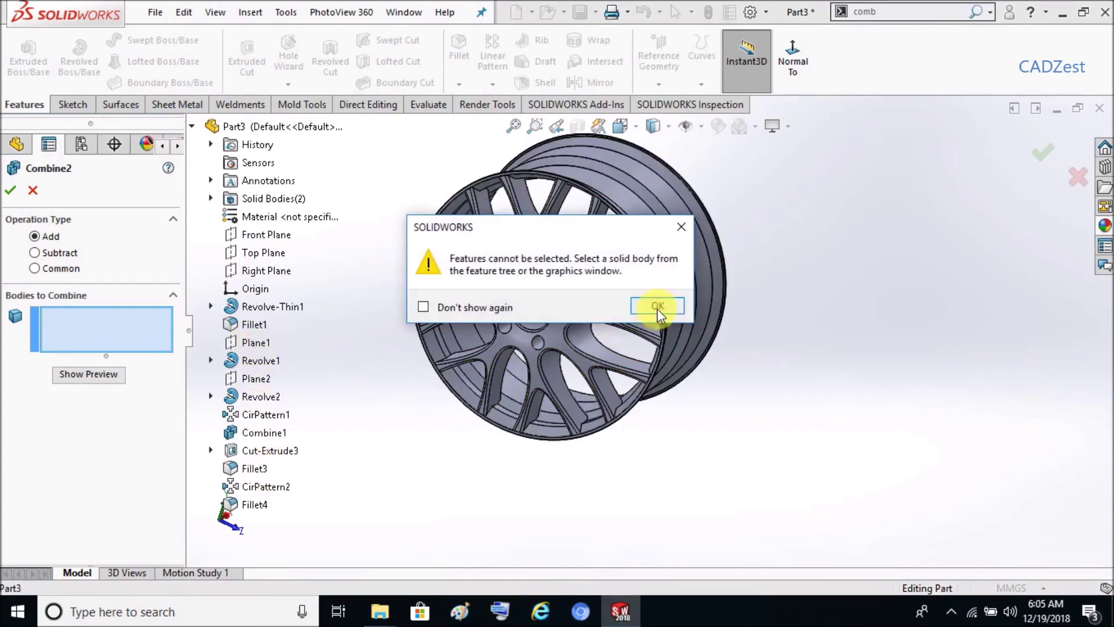
{"action": "left_click", "coordinate": [658, 308]}
{"action": "left_click", "coordinate": [638, 207]}
{"action": "left_click", "coordinate": [530, 278]}
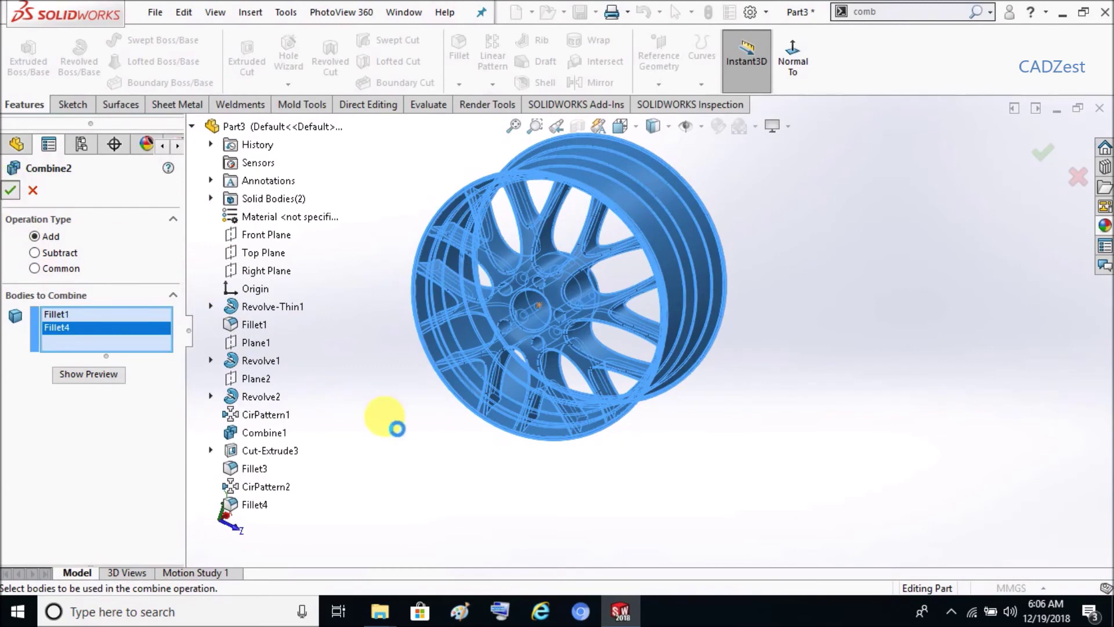
{"action": "key", "text": "Return"}
{"action": "mouse_move", "coordinate": [349, 356]}
{"action": "middle_mouse_down"}
{"action": "mouse_move", "coordinate": [741, 219]}
{"action": "mouse_move", "coordinate": [219, 450]}
{"action": "middle_mouse_up"}
{"action": "left_click_drag", "start_coordinate": [175, 468], "coordinate": [175, 521]}
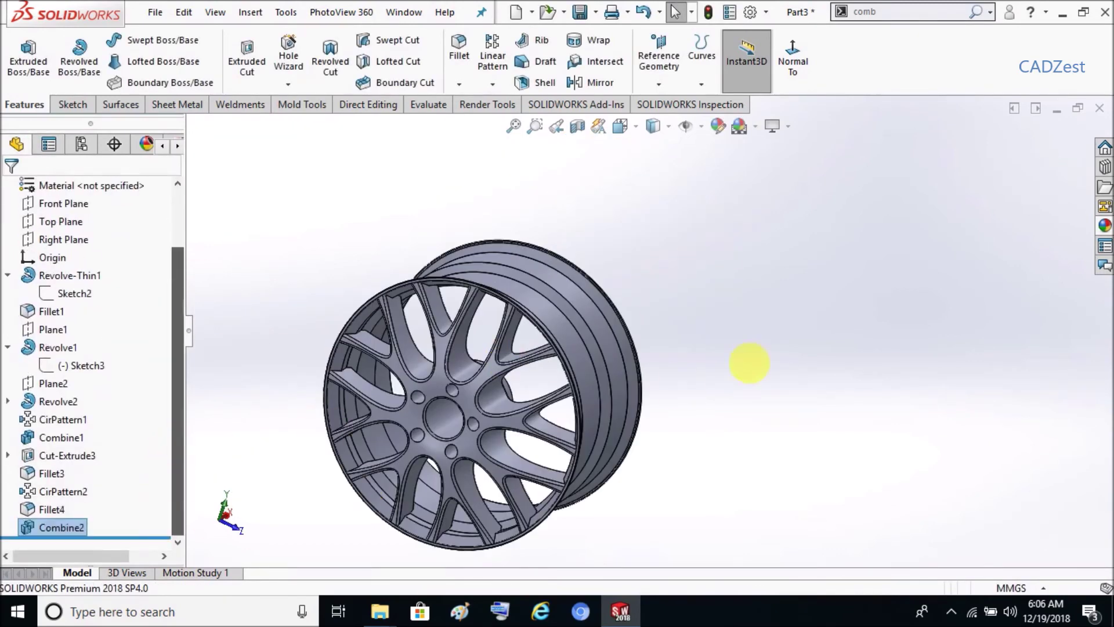
{"action": "scroll", "coordinate": [460, 304], "scroll_direction": "down", "scroll_amount": 3}
{"action": "middle_click_drag", "start_coordinate": [465, 229], "coordinate": [469, 246]}
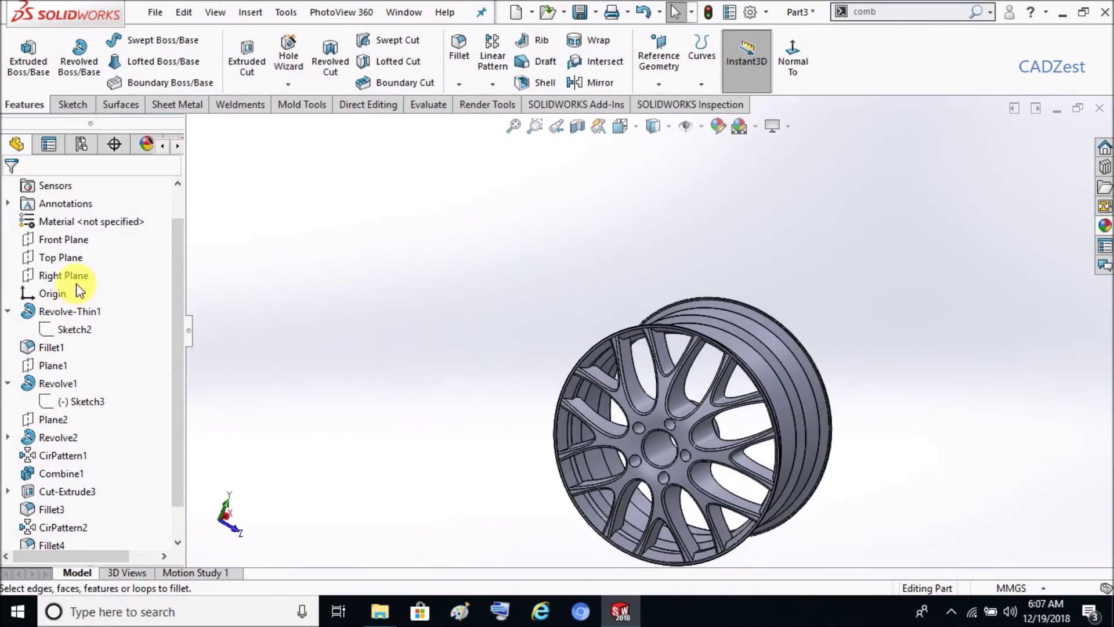
Start a Front Plane sketch viewed normal and draw a horizontal line left of the origin
{"action": "right_click", "coordinate": [63, 239]}
{"action": "left_click", "coordinate": [82, 218]}
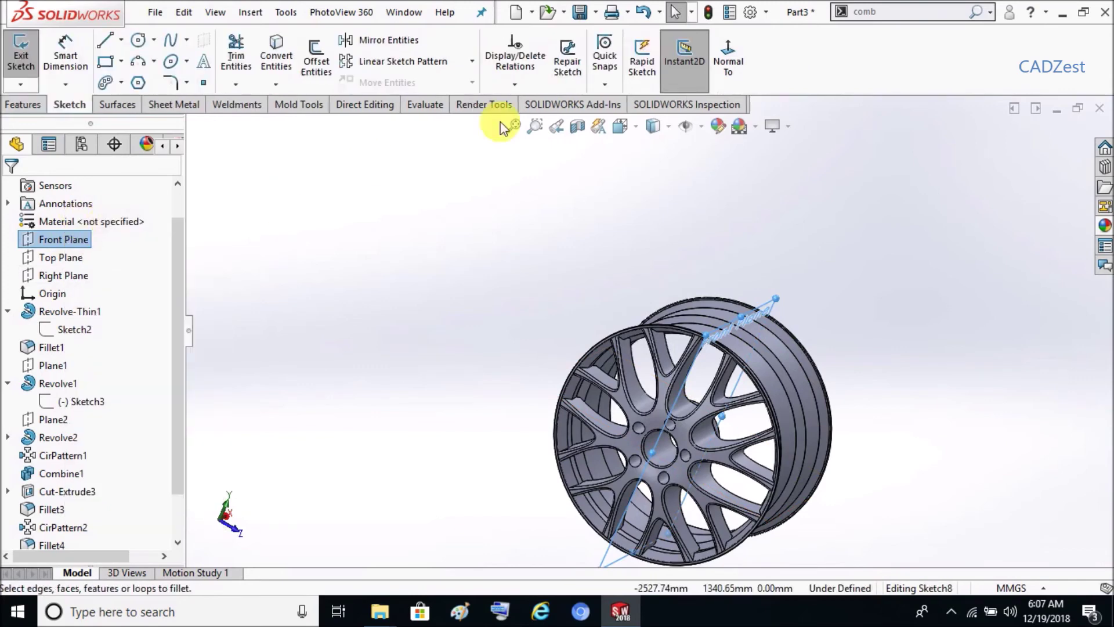
{"action": "left_click", "coordinate": [729, 67]}
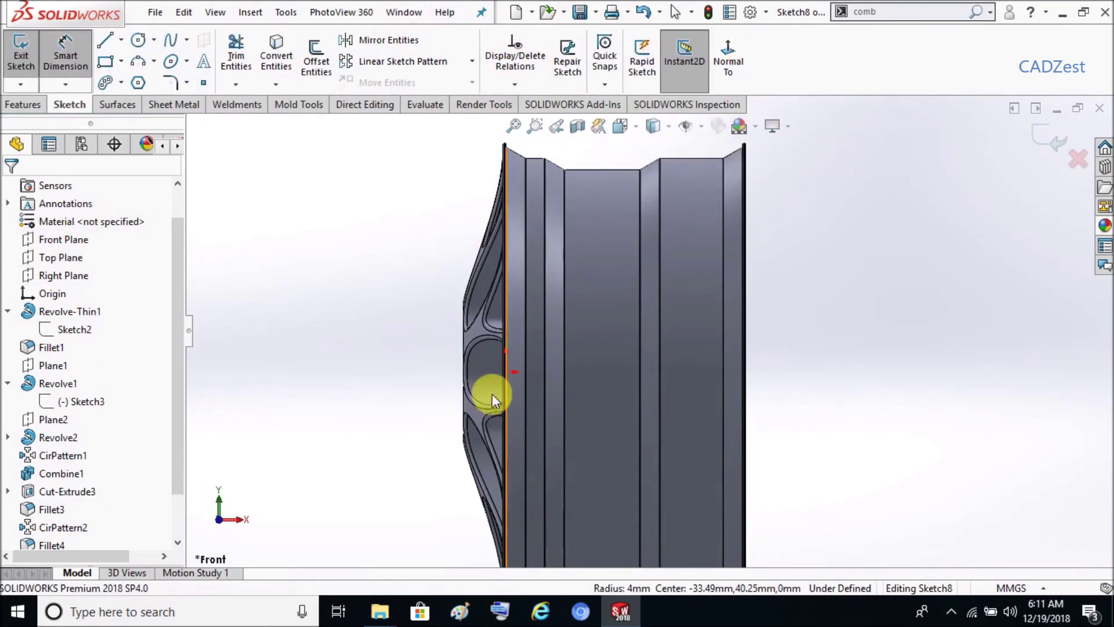
{"action": "scroll", "coordinate": [557, 367], "scroll_direction": "down", "scroll_amount": 3}
{"action": "scroll", "coordinate": [557, 367], "scroll_direction": "down", "scroll_amount": 2}
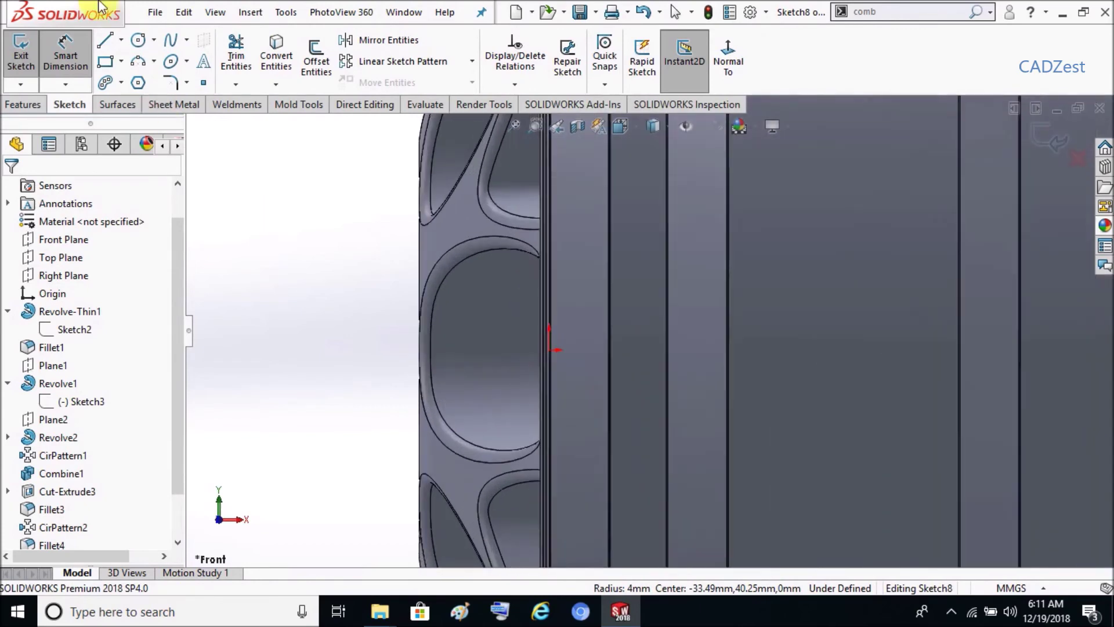
{"action": "left_click", "coordinate": [122, 42]}
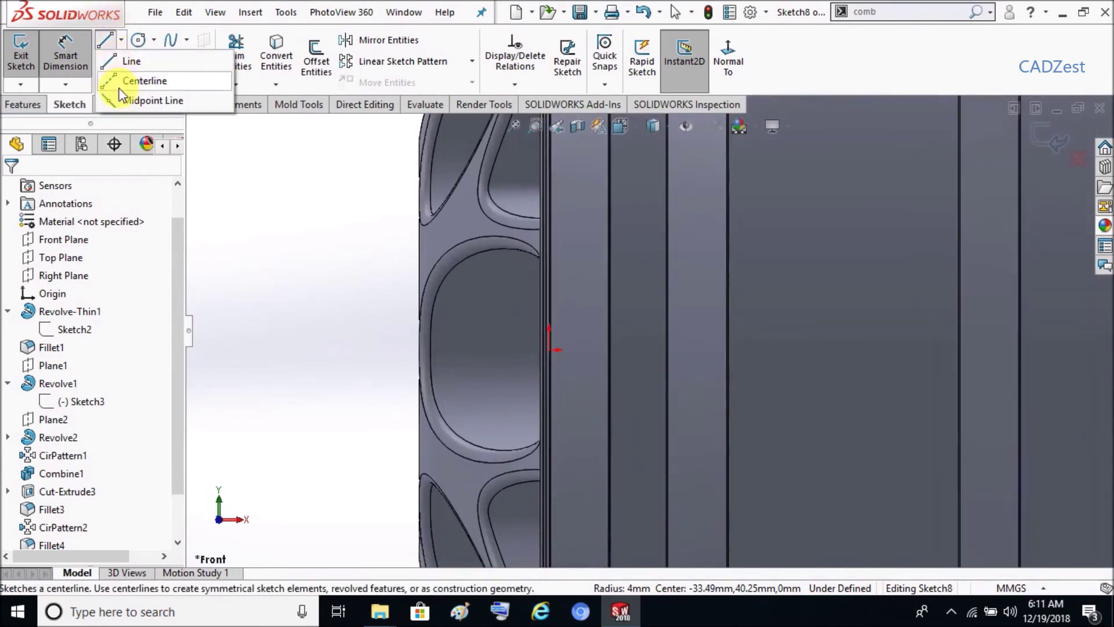
{"action": "left_click", "coordinate": [125, 61]}
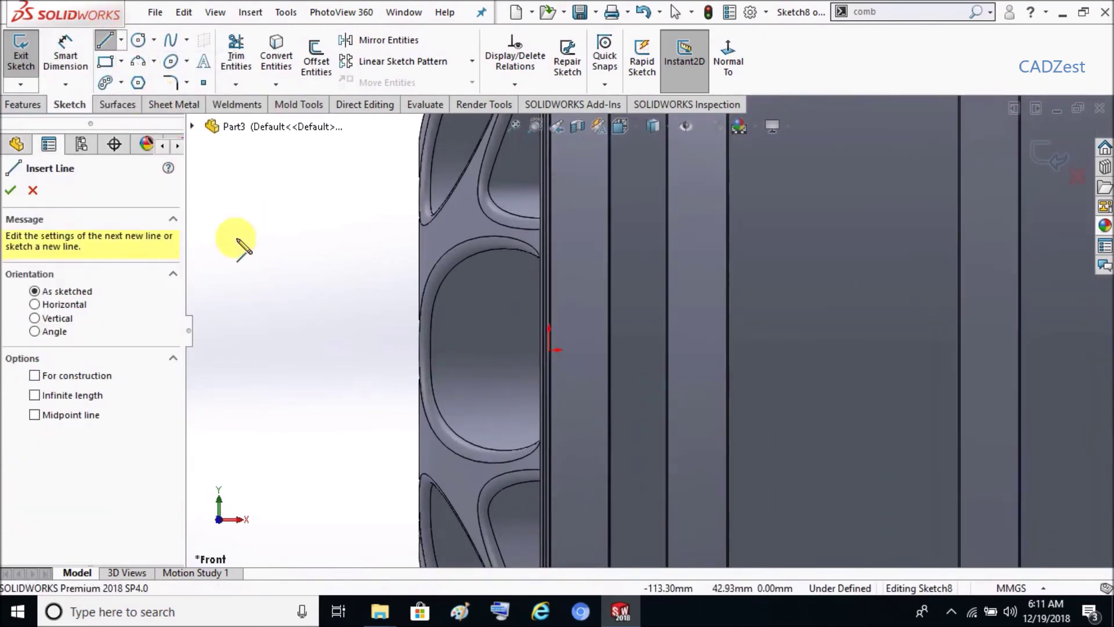
{"action": "left_click", "coordinate": [487, 350]}
{"action": "double_click", "coordinate": [382, 349]}
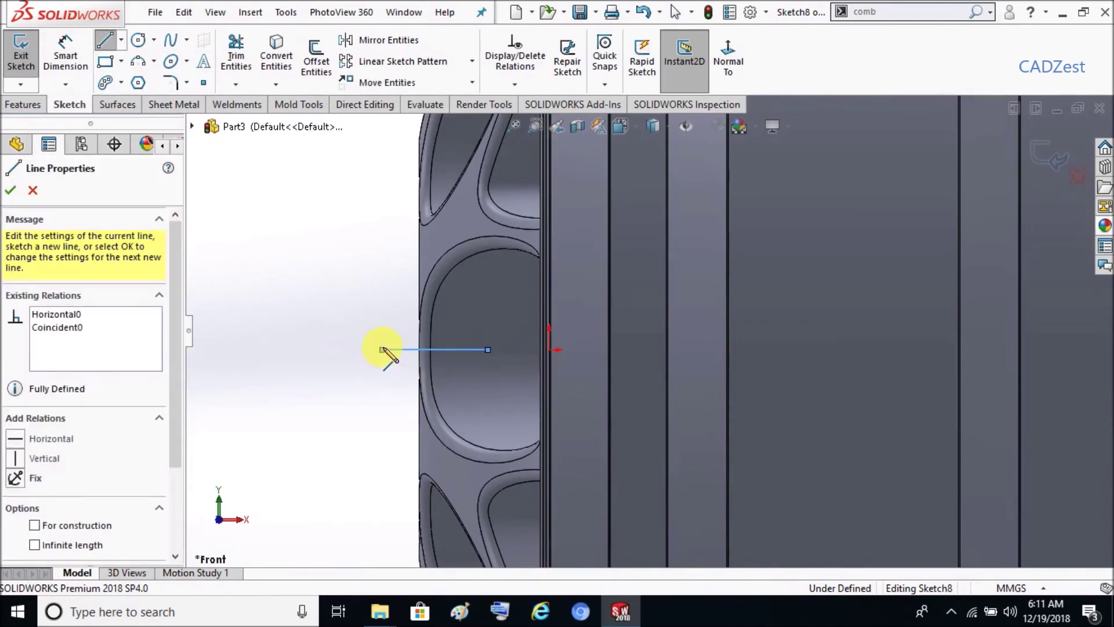
{"action": "key", "text": "Escape"}
Dimension the line to 18 mm long and 42.5 mm from the origin
{"action": "key", "text": "d"}
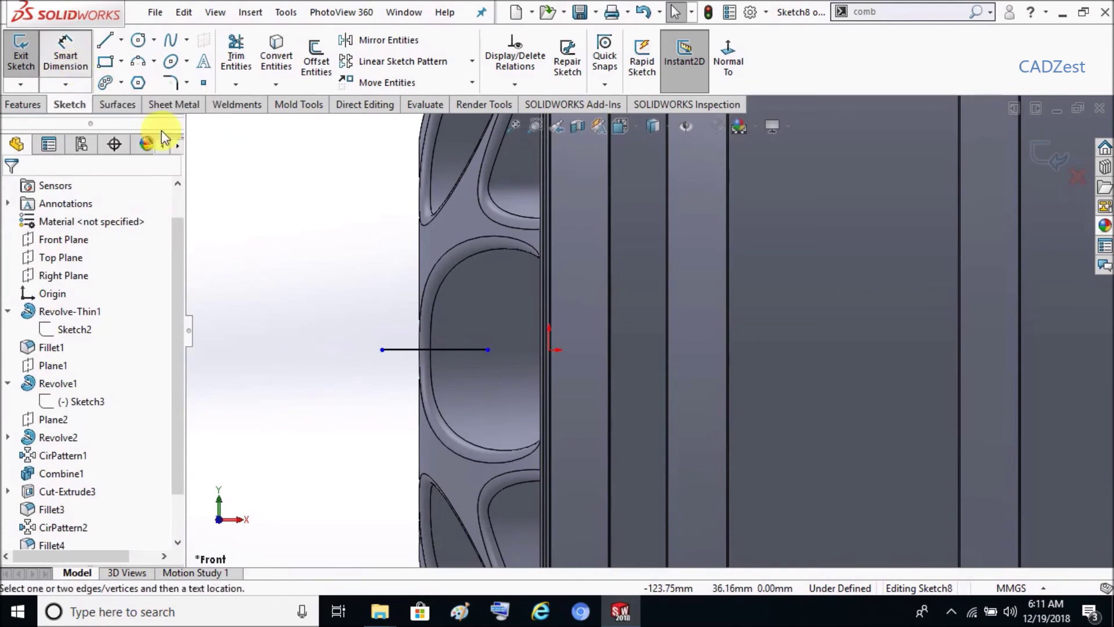
{"action": "left_click", "coordinate": [412, 350]}
{"action": "left_click", "coordinate": [402, 403]}
{"action": "type", "text": "18"}
{"action": "key", "text": "Return"}
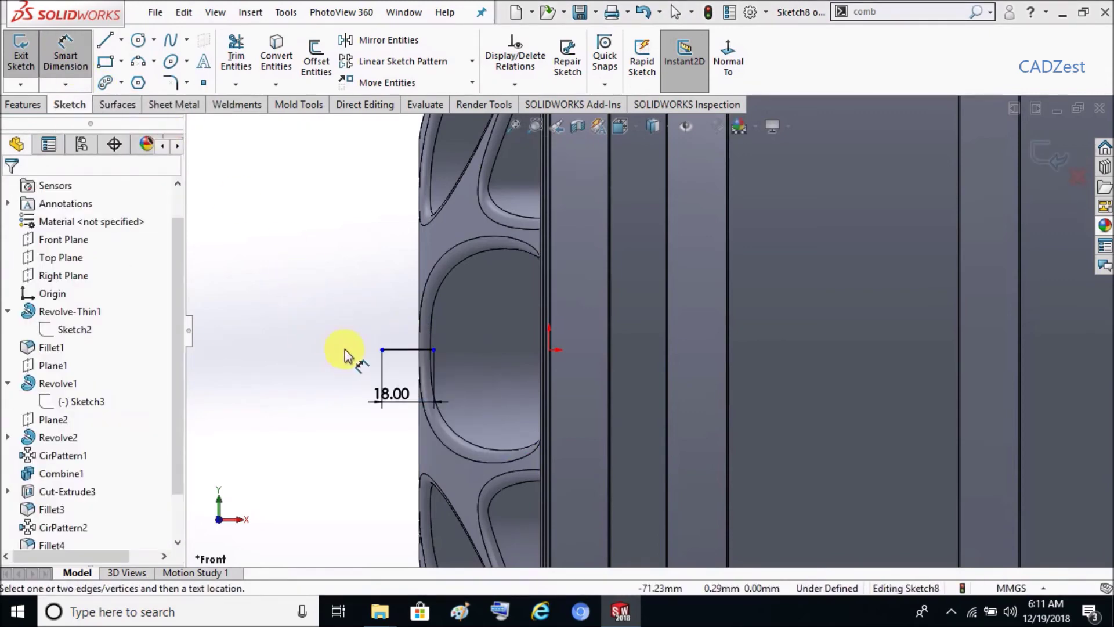
{"action": "left_click", "coordinate": [381, 350]}
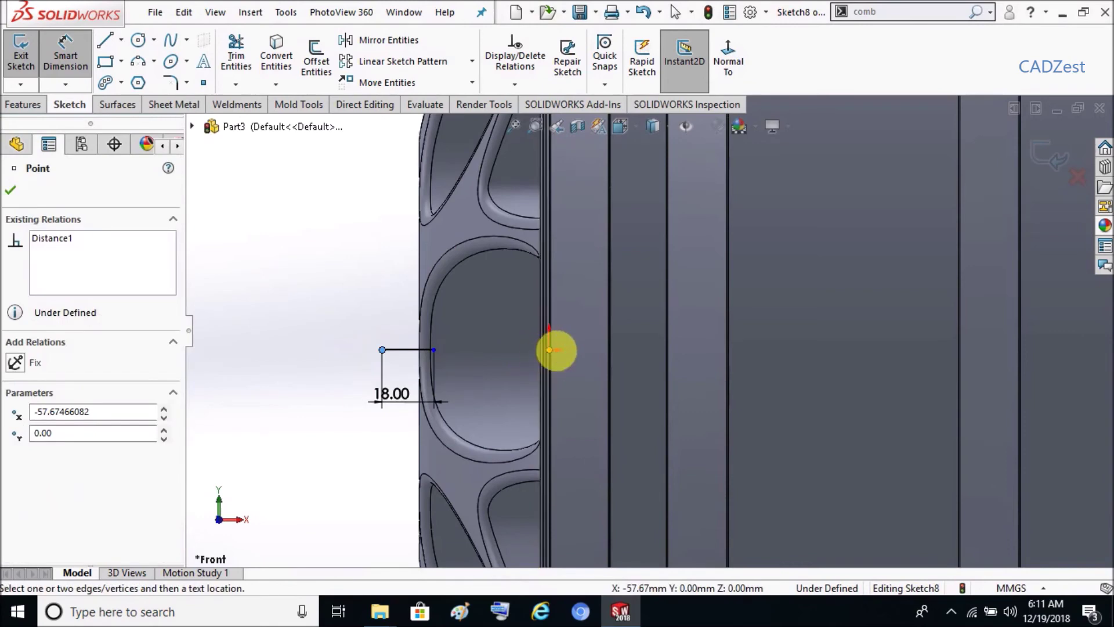
{"action": "left_click", "coordinate": [549, 350]}
{"action": "left_click", "coordinate": [477, 387]}
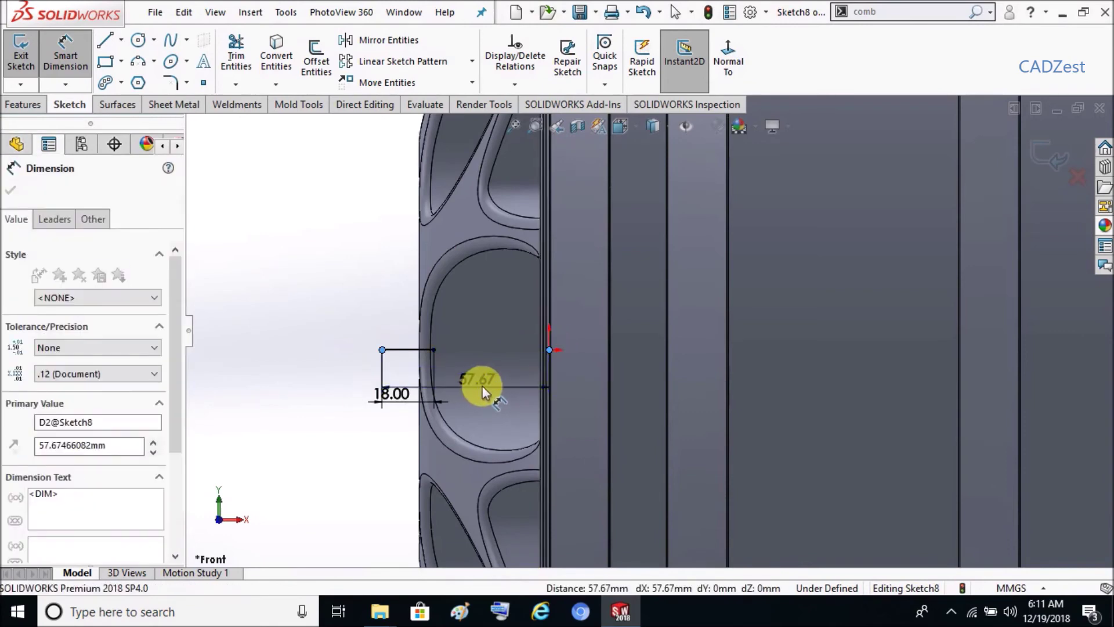
{"action": "type", "text": "42.5"}
{"action": "key", "text": "Return"}
{"action": "key", "text": "Escape"}
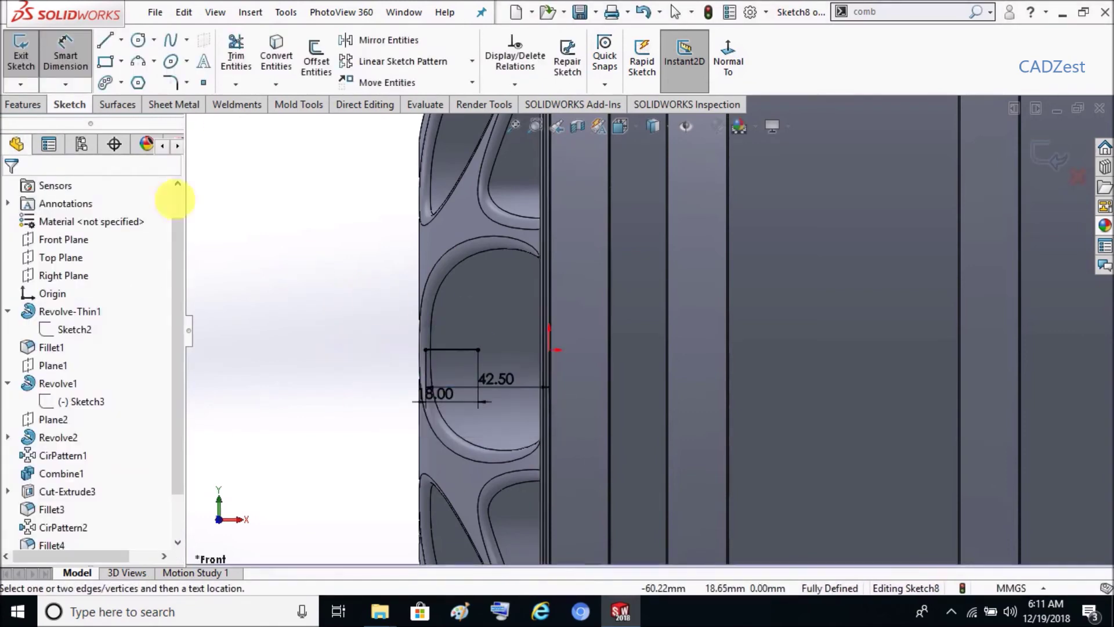
{"action": "left_click", "coordinate": [105, 40]}
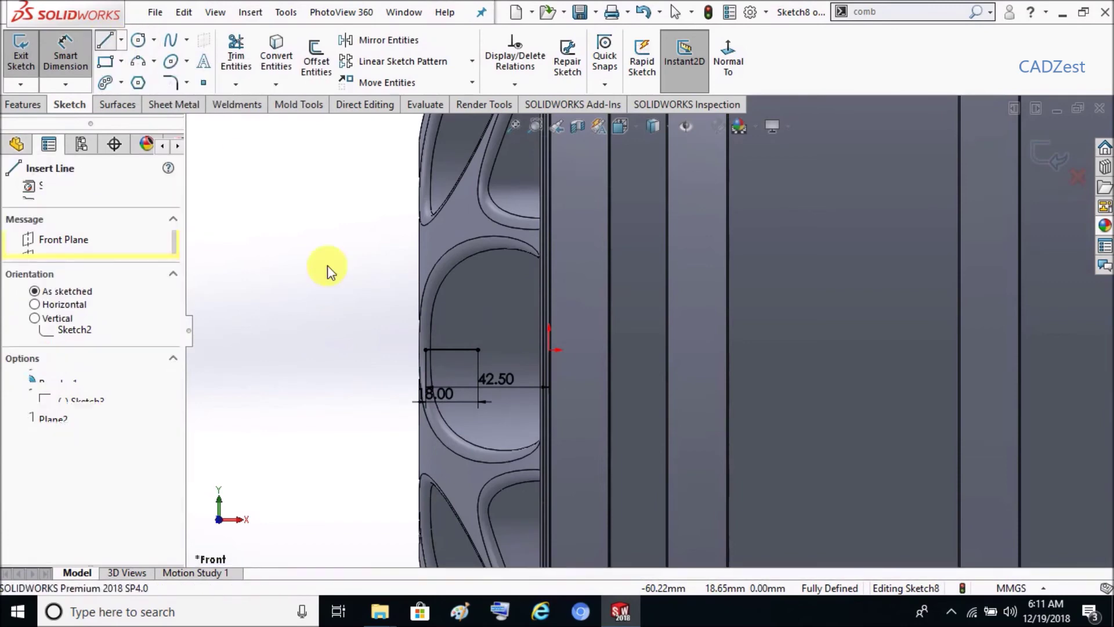
Draw a vertical line up to the opening's upper edge, then a short horizontal line left
{"action": "left_click", "coordinate": [478, 350]}
{"action": "middle_click_drag", "start_coordinate": [479, 284], "coordinate": [529, 305], "text": "ctrl"}
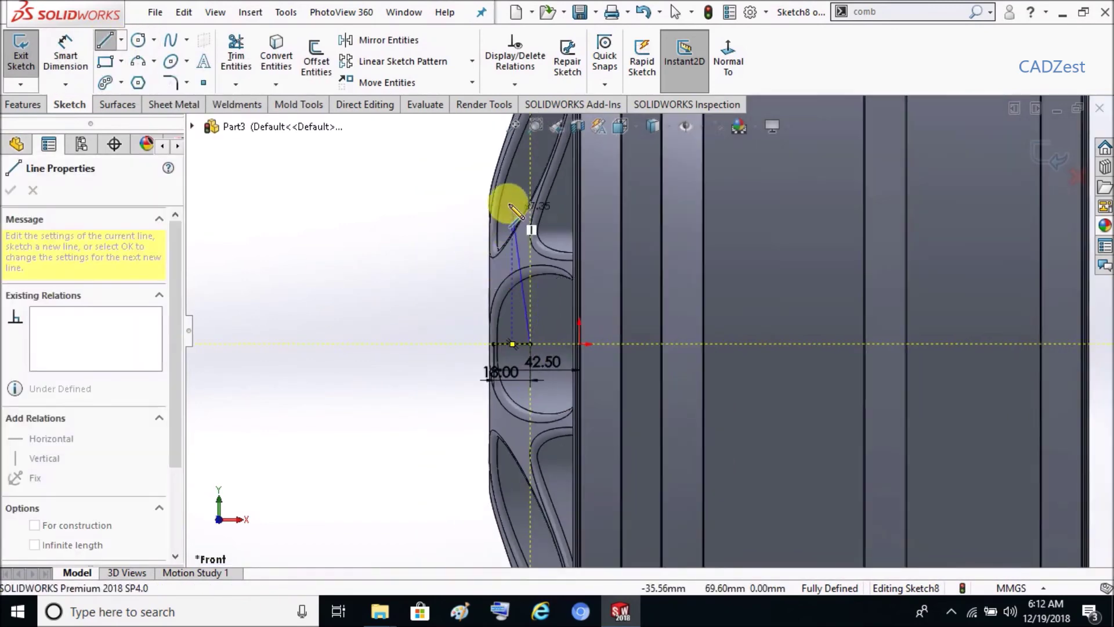
{"action": "scroll", "coordinate": [529, 304], "scroll_direction": "down", "scroll_amount": 3}
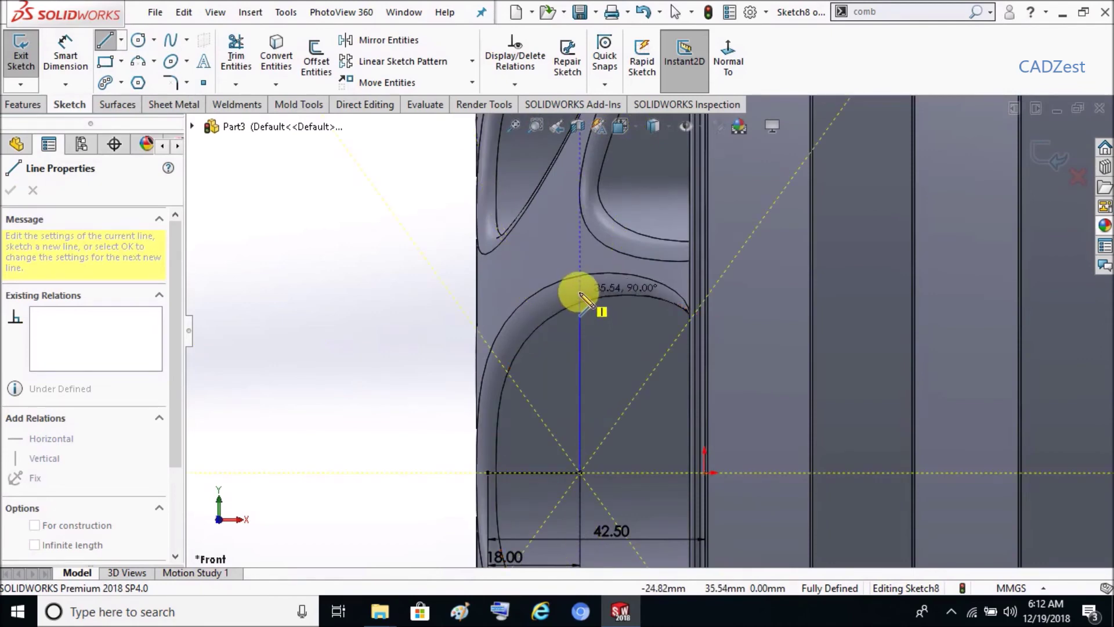
{"action": "left_click", "coordinate": [581, 287]}
{"action": "scroll", "coordinate": [555, 294], "scroll_direction": "down", "scroll_amount": 2}
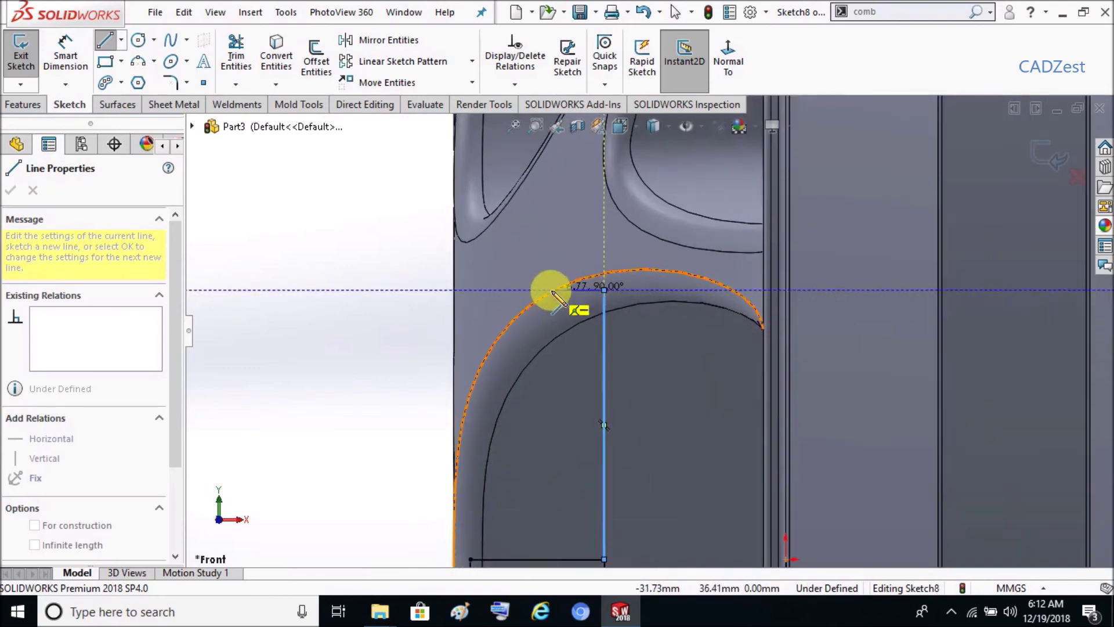
{"action": "left_click", "coordinate": [530, 290]}
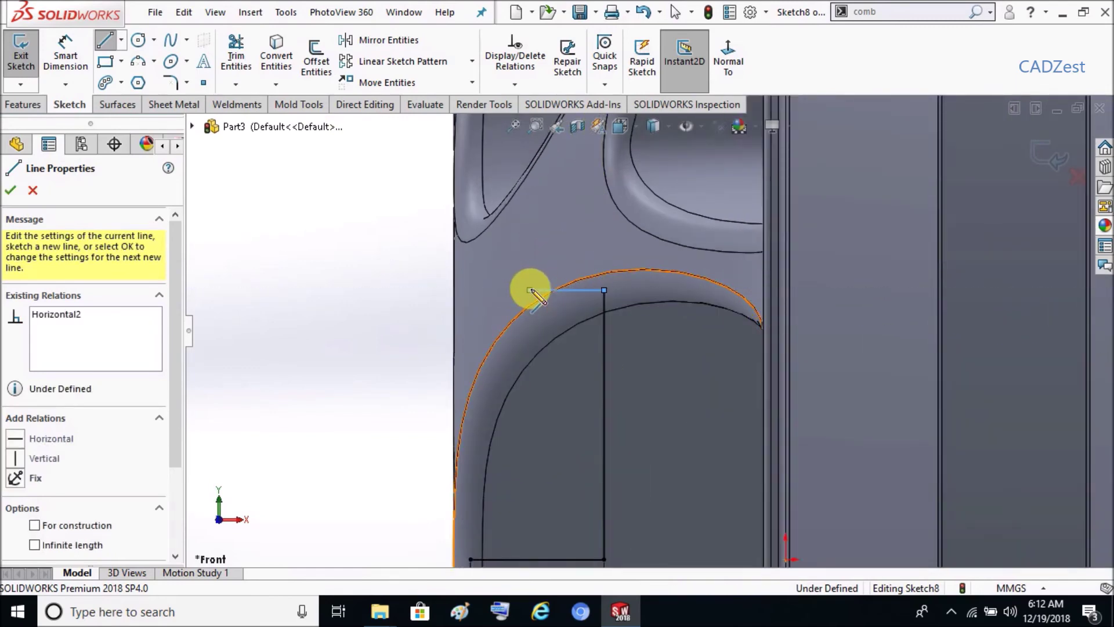
Add two tangent arcs curving up and outward from the short line's end
{"action": "left_click", "coordinate": [153, 61]}
{"action": "left_click", "coordinate": [156, 107]}
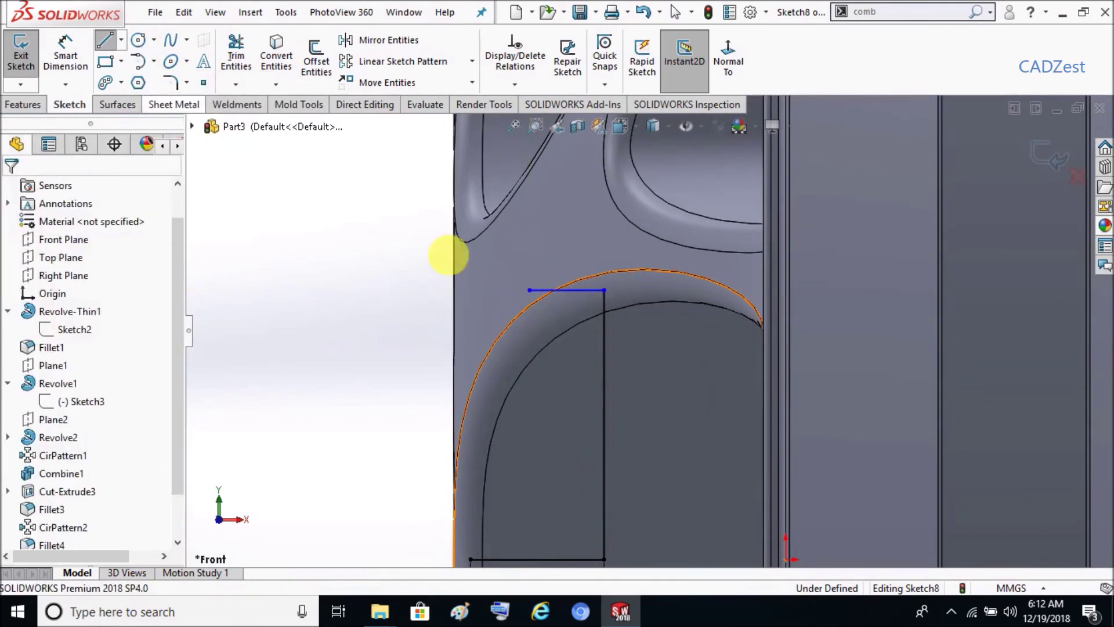
{"action": "left_click", "coordinate": [530, 289]}
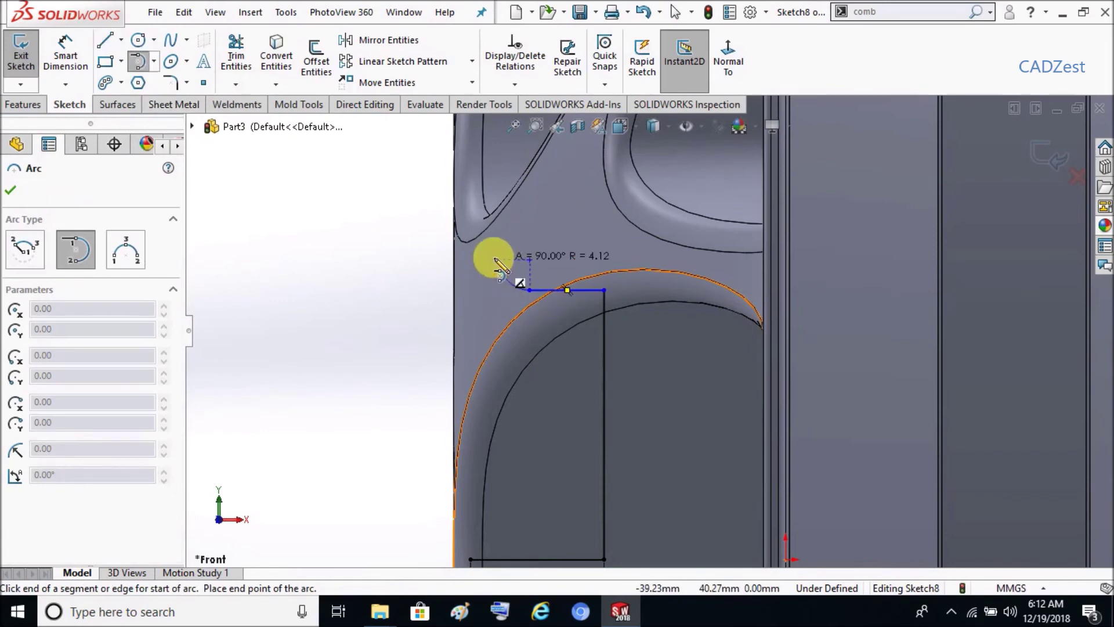
{"action": "left_click", "coordinate": [490, 250]}
{"action": "left_click", "coordinate": [154, 61]}
{"action": "left_click", "coordinate": [163, 110]}
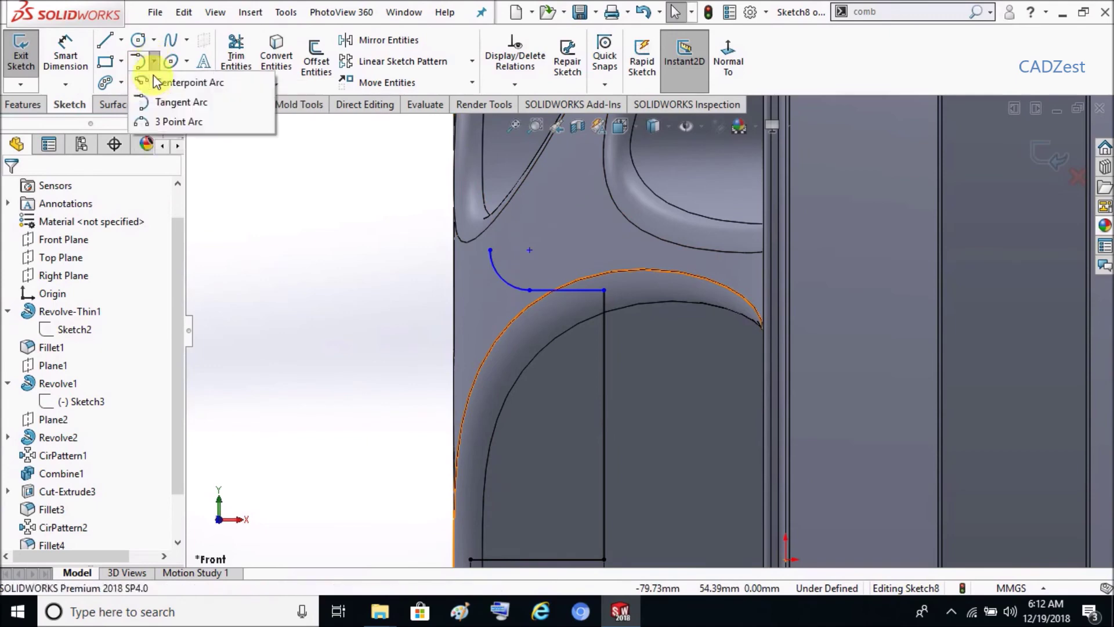
{"action": "left_click", "coordinate": [491, 250]}
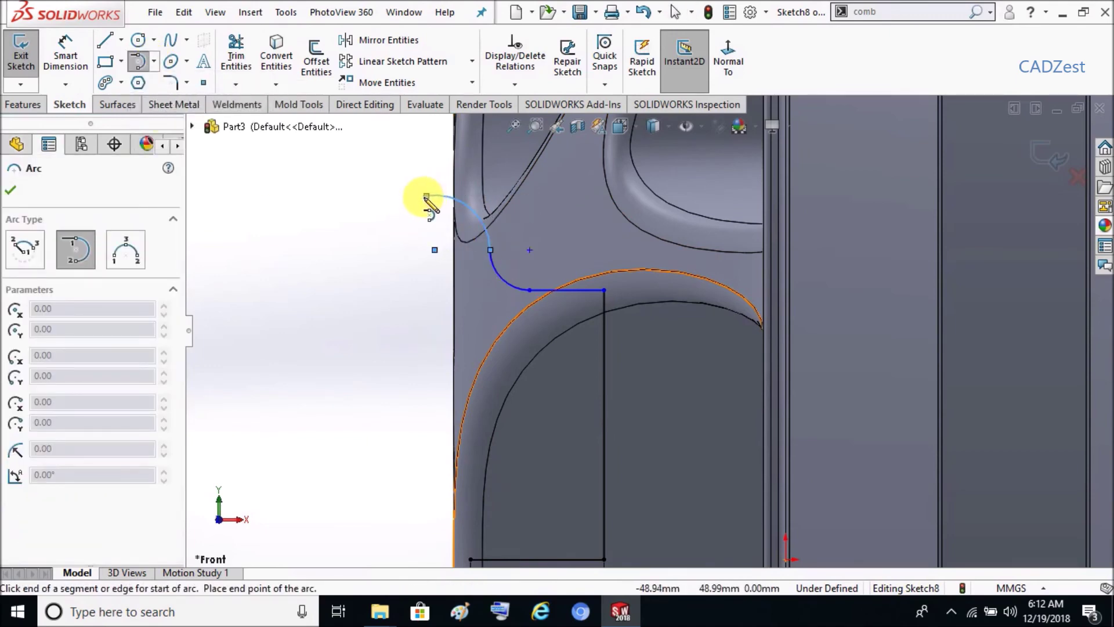
{"action": "left_click", "coordinate": [427, 196]}
{"action": "key", "text": "Escape"}
Dimension the lower tangent arc to R4 and the upper arc to R3
{"action": "left_click", "coordinate": [58, 58]}
{"action": "left_click", "coordinate": [495, 283]}
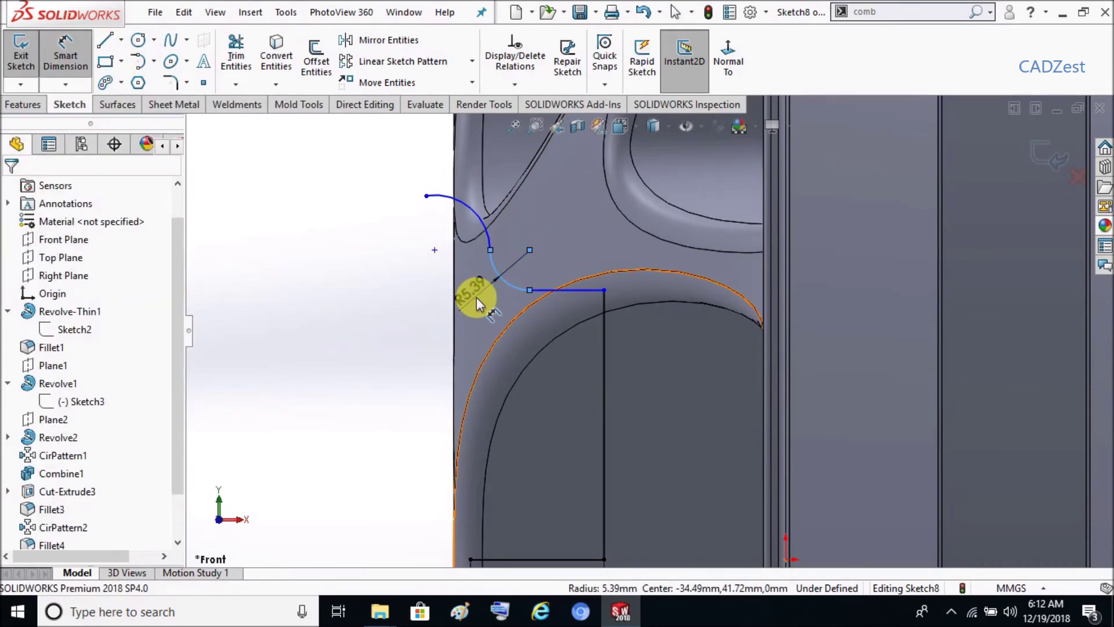
{"action": "left_click", "coordinate": [479, 295]}
{"action": "type", "text": "4"}
{"action": "key", "text": "Return"}
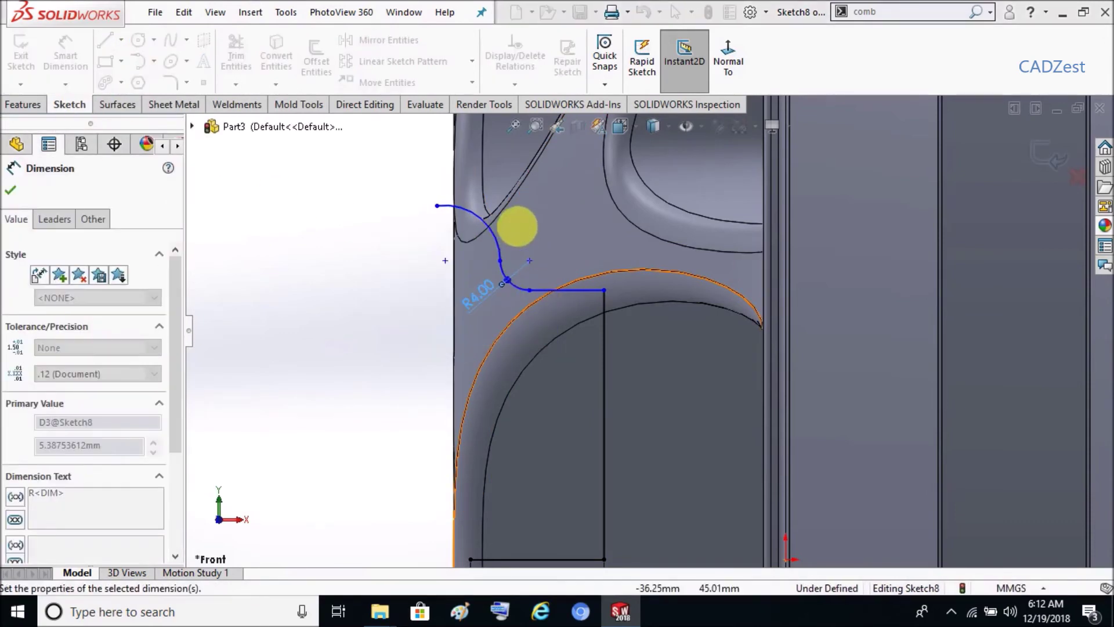
{"action": "left_click", "coordinate": [541, 218]}
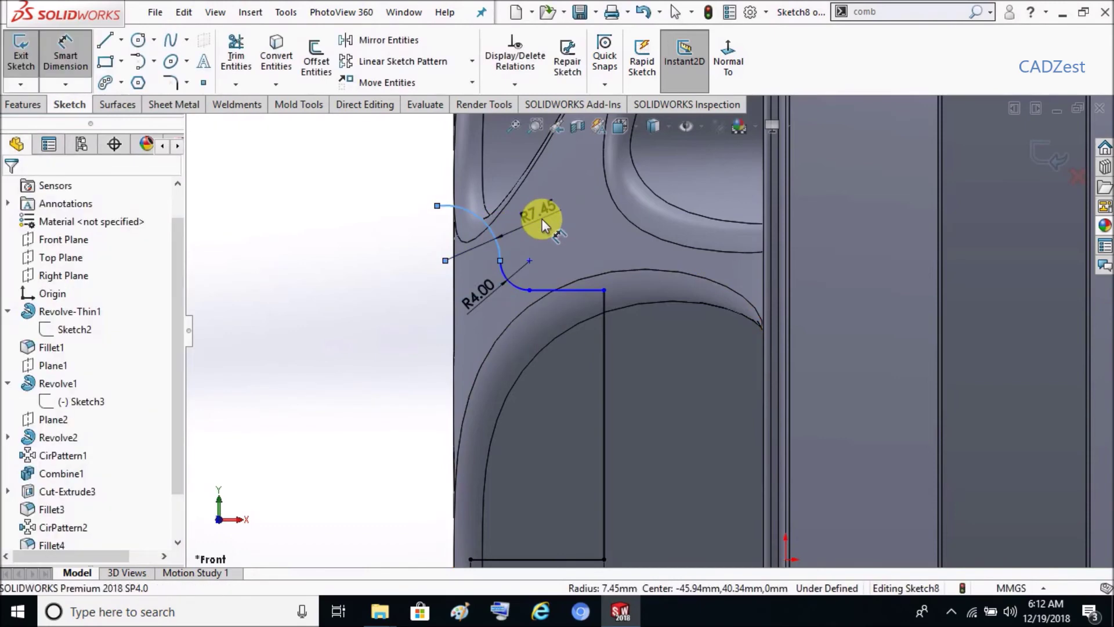
{"action": "left_click", "coordinate": [542, 220]}
{"action": "type", "text": "3"}
{"action": "key", "text": "Return"}
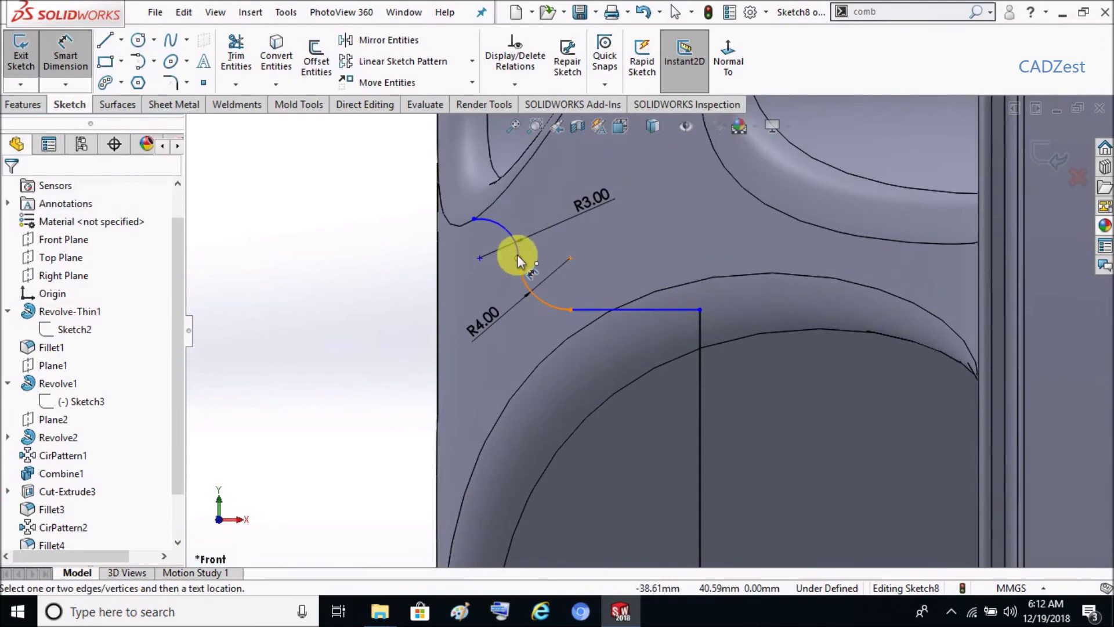
Begin a spline at the R3.00 arc's endpoint
{"action": "left_click", "coordinate": [121, 40]}
{"action": "left_click", "coordinate": [186, 39]}
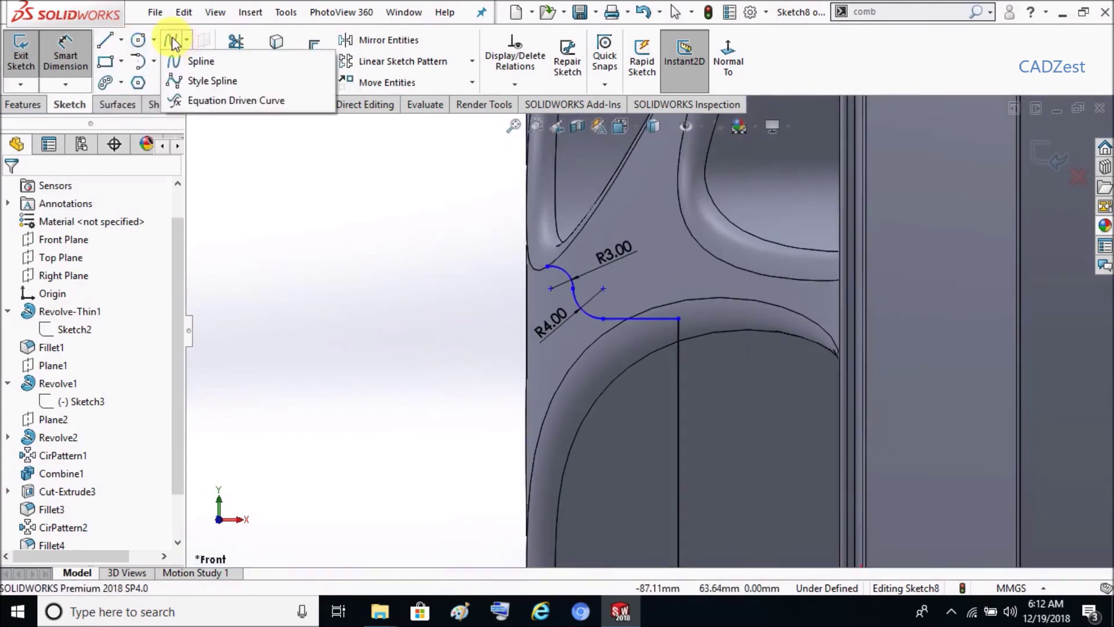
{"action": "left_click", "coordinate": [548, 267]}
End the spline at the -42.50, 0 endpoint and set the vertical height dimension to 40
{"action": "left_click", "coordinate": [602, 428]}
{"action": "right_click", "coordinate": [602, 429]}
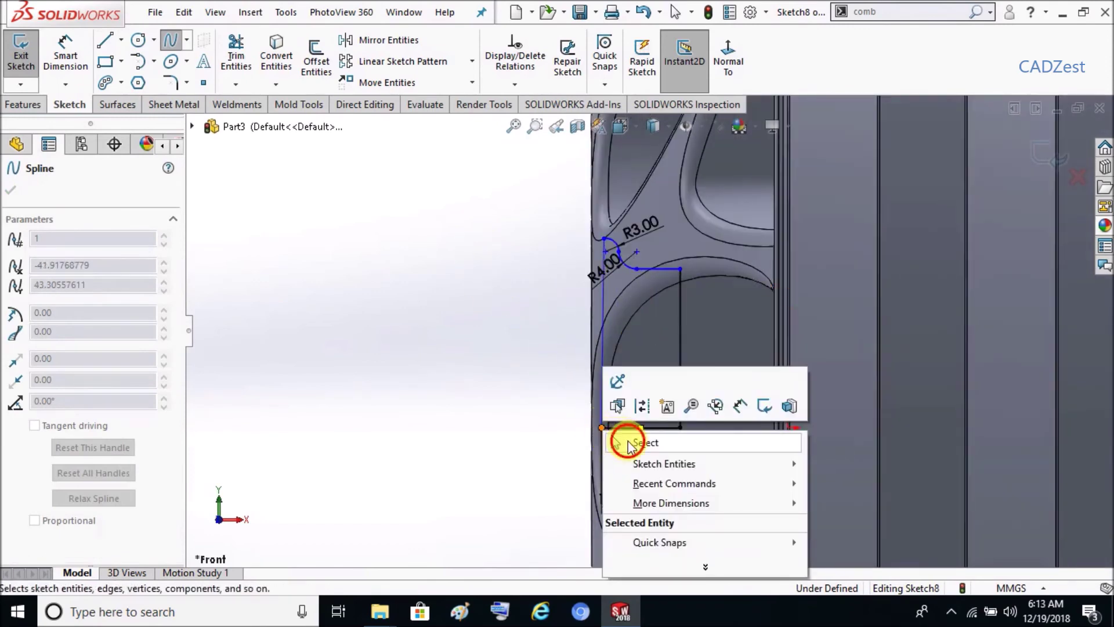
{"action": "left_click", "coordinate": [644, 443]}
{"action": "left_click", "coordinate": [601, 428]}
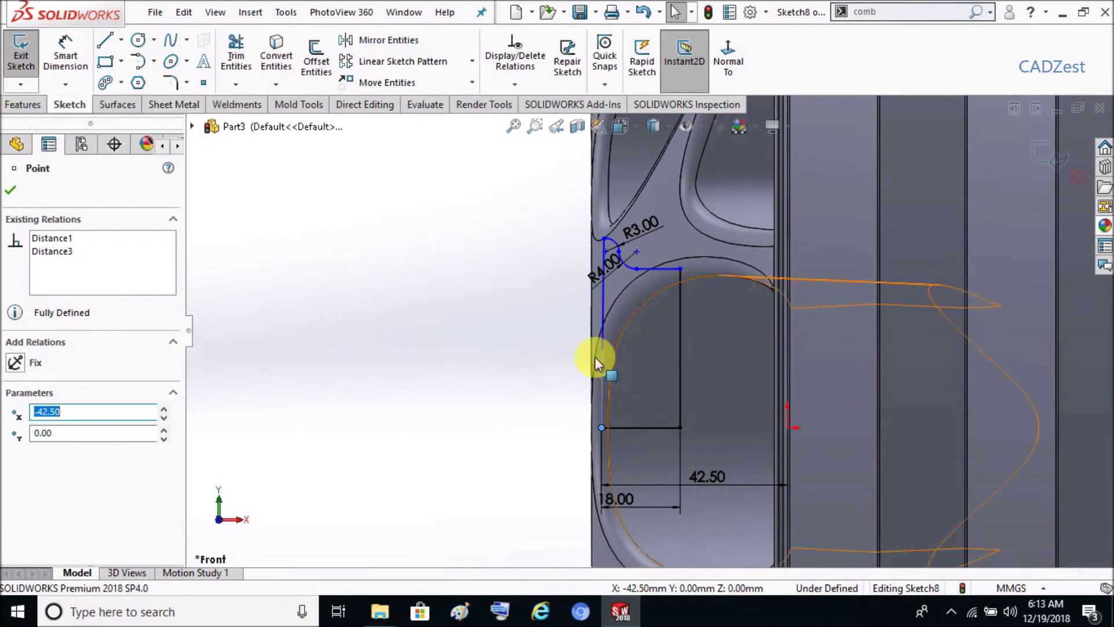
{"action": "left_click", "coordinate": [65, 58]}
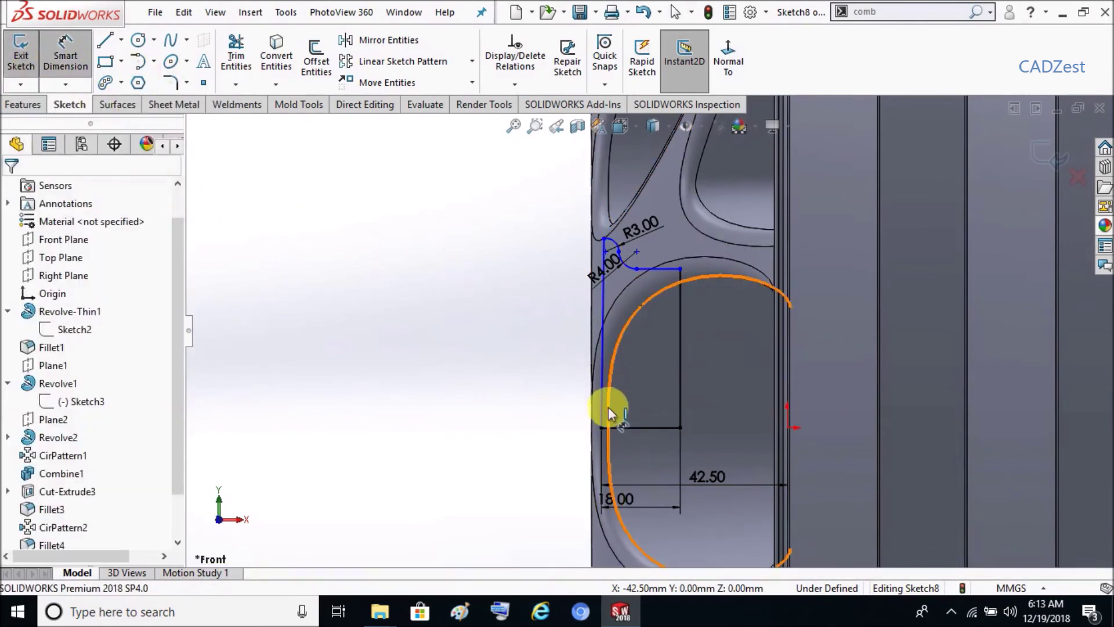
{"action": "left_click", "coordinate": [603, 427]}
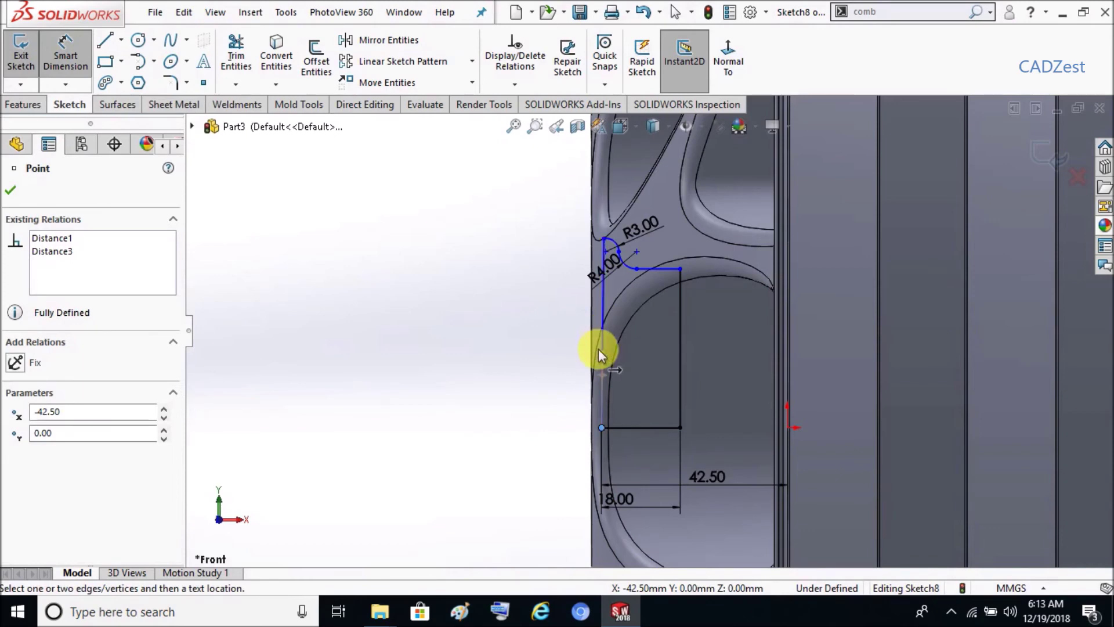
{"action": "left_click", "coordinate": [427, 362]}
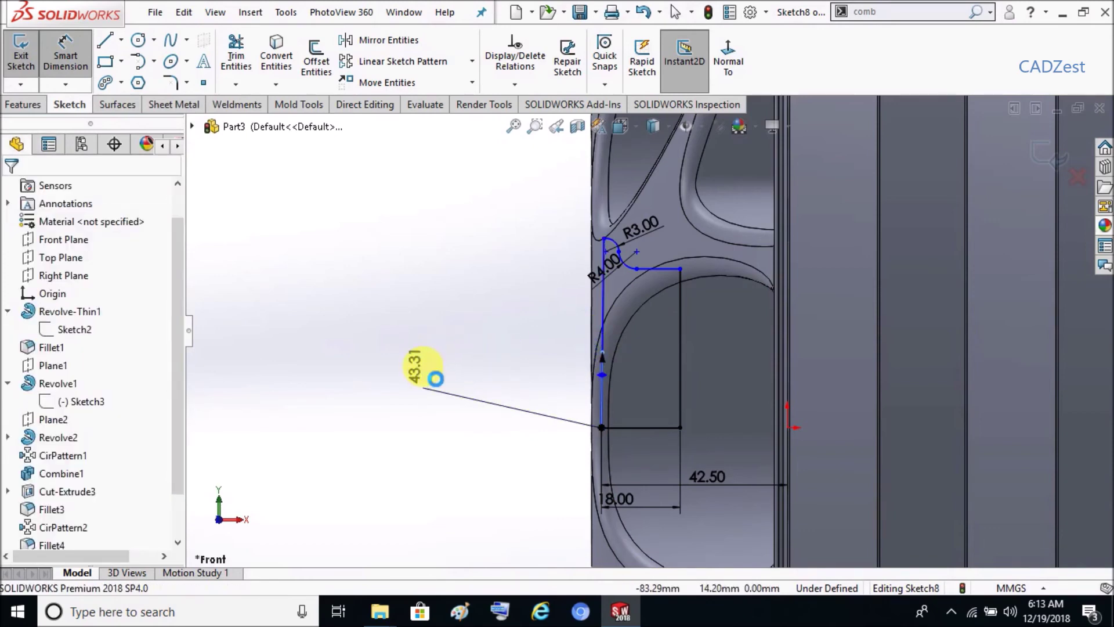
{"action": "type", "text": "40"}
{"action": "key", "text": "Return"}
{"action": "left_click", "coordinate": [522, 276]}
{"action": "left_click", "coordinate": [75, 67]}
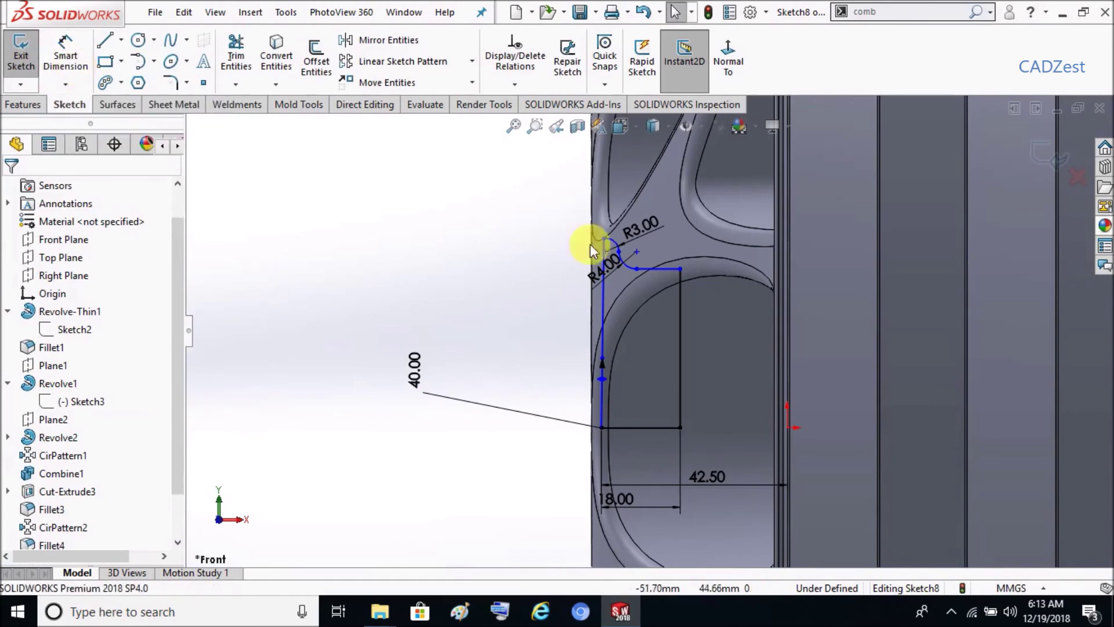
Bend the left edge into an outward-bulging spline and dimension its tangent handle at 36.56
{"action": "left_click", "coordinate": [609, 254]}
{"action": "scroll", "coordinate": [601, 268], "scroll_direction": "down", "scroll_amount": 1}
{"action": "scroll", "coordinate": [608, 284], "scroll_direction": "down", "scroll_amount": 2}
{"action": "left_click_drag", "start_coordinate": [608, 314], "coordinate": [526, 206]}
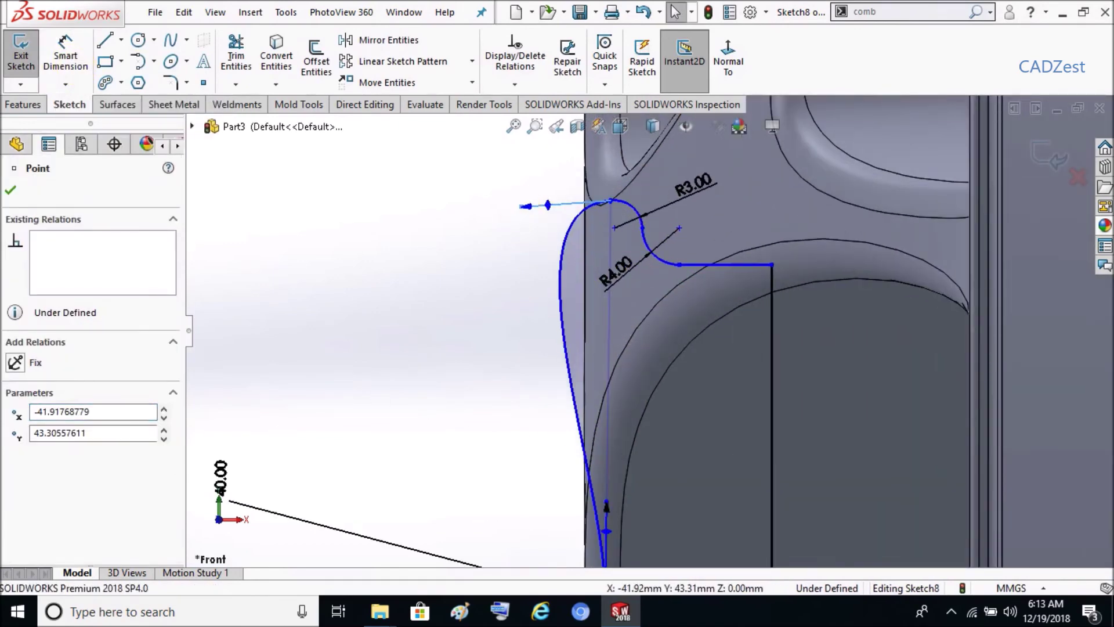
{"action": "left_click_drag", "start_coordinate": [172, 397], "coordinate": [180, 502]}
{"action": "type", "text": "-180"}
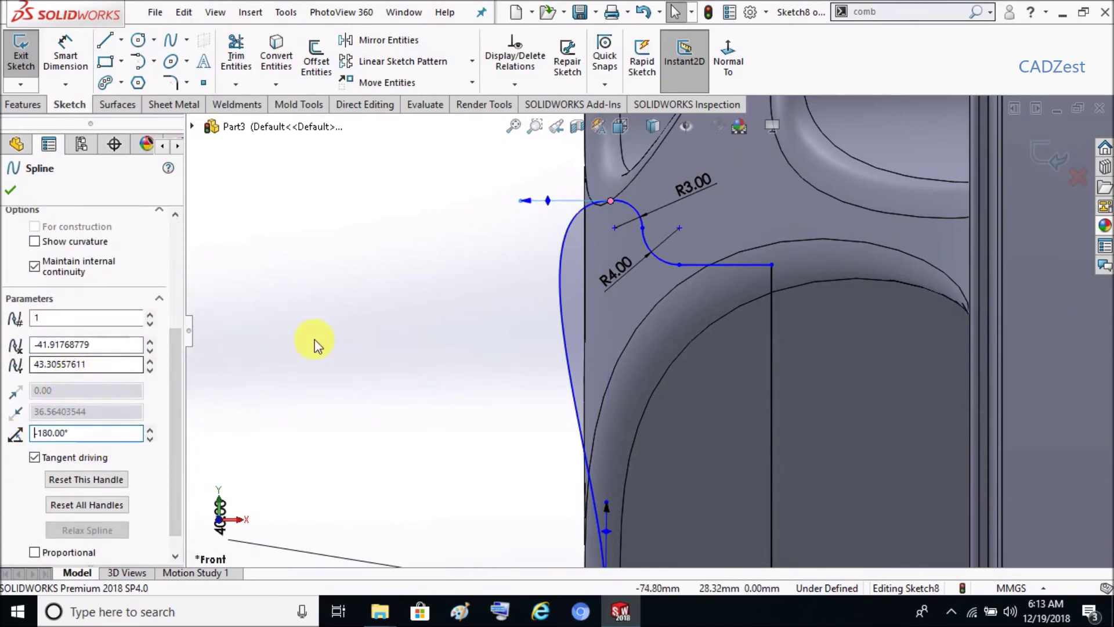
{"action": "left_click", "coordinate": [346, 335]}
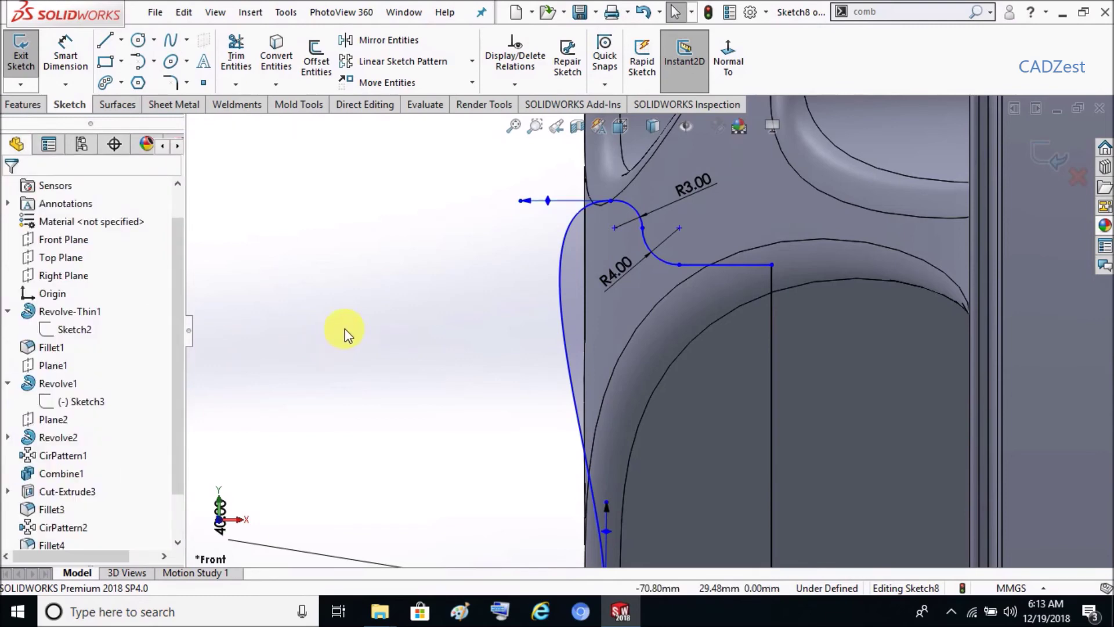
{"action": "left_click", "coordinate": [66, 52]}
{"action": "left_click", "coordinate": [524, 201]}
{"action": "left_click", "coordinate": [413, 254]}
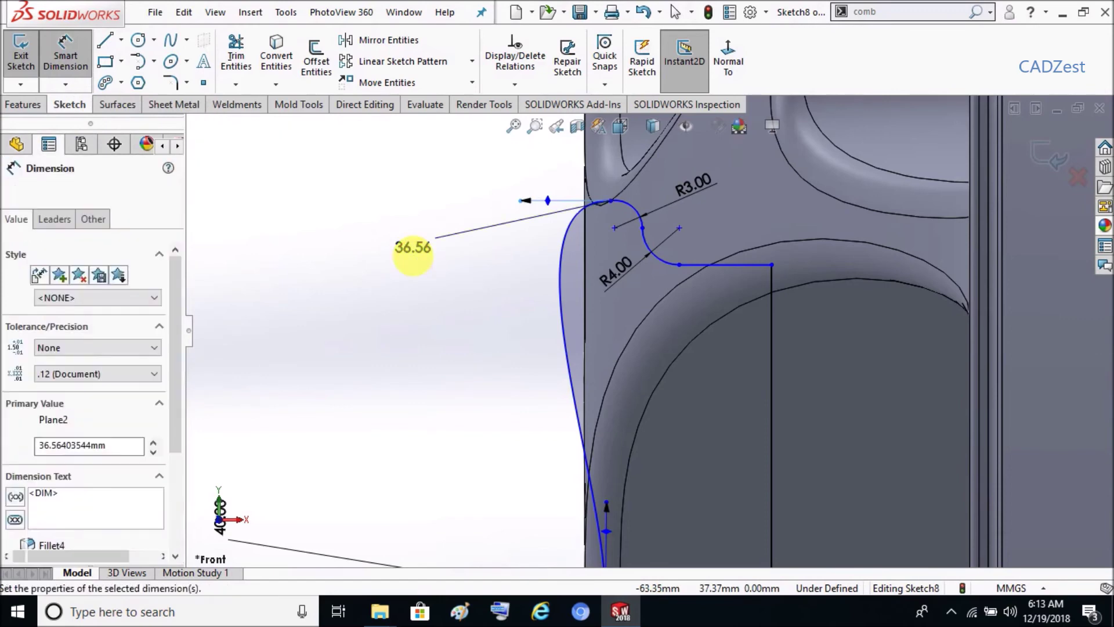
Set the spline's tangent handle dimension to 8
{"action": "type", "text": "8"}
{"action": "key", "text": "Return"}
{"action": "left_click", "coordinate": [432, 251]}
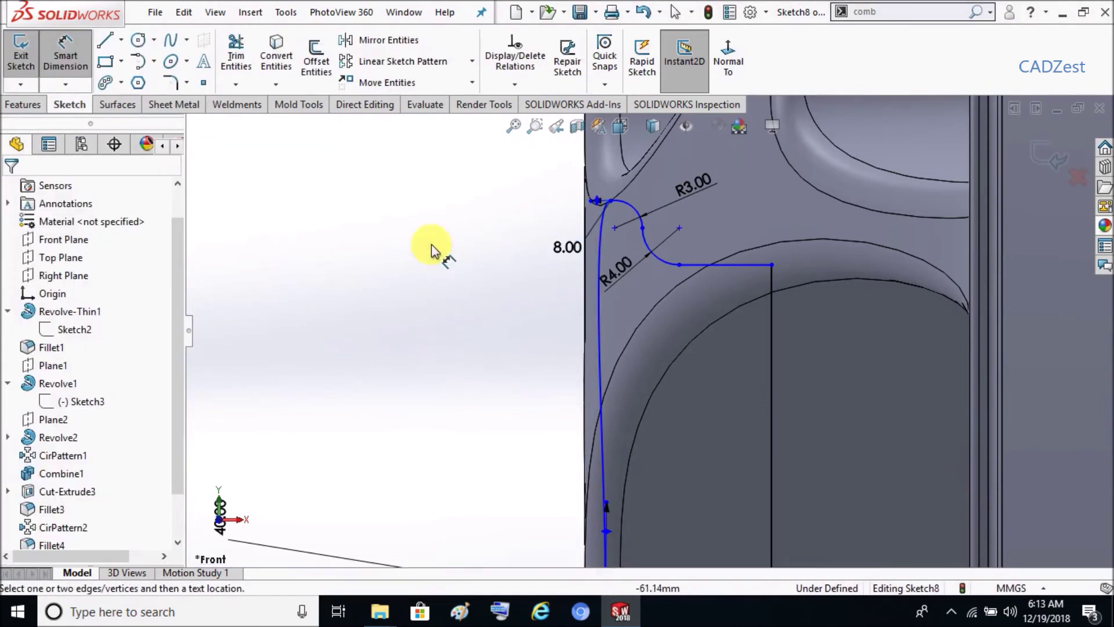
{"action": "scroll", "coordinate": [426, 226], "scroll_direction": "up", "scroll_amount": 2}
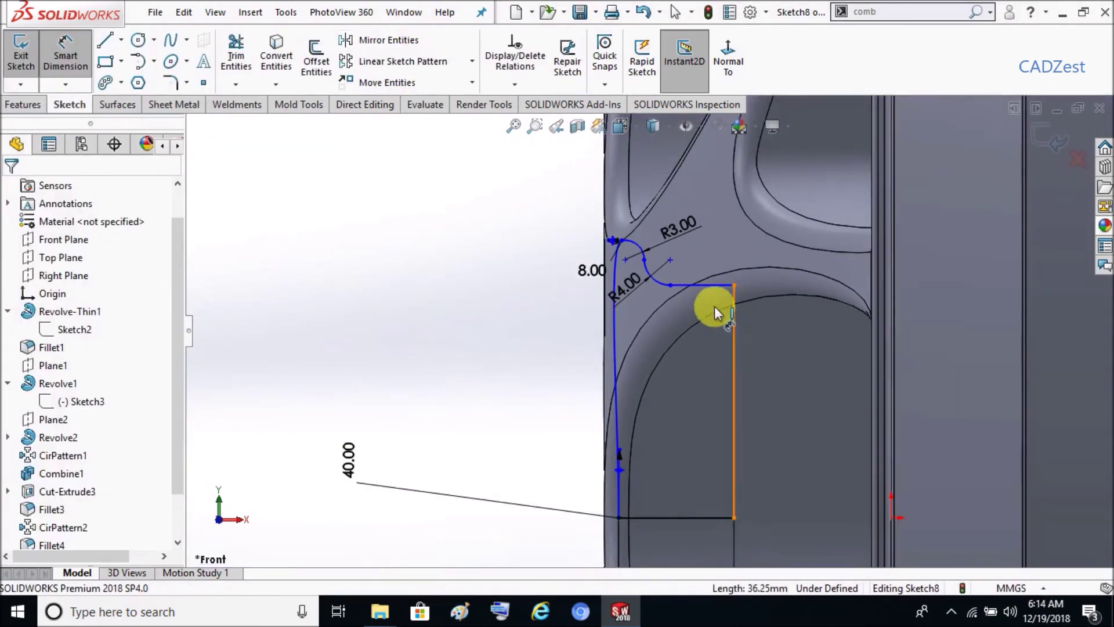
{"action": "key", "text": "Escape"}
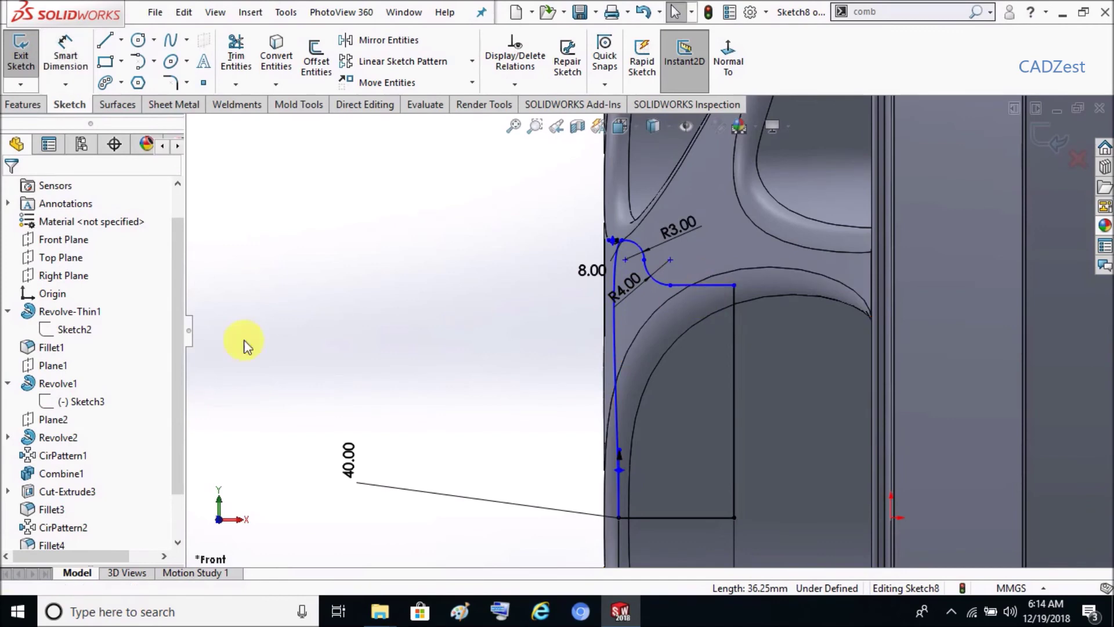
Dimension the short horizontal line to 9 mm
{"action": "left_click", "coordinate": [713, 284]}
{"action": "left_click", "coordinate": [308, 281]}
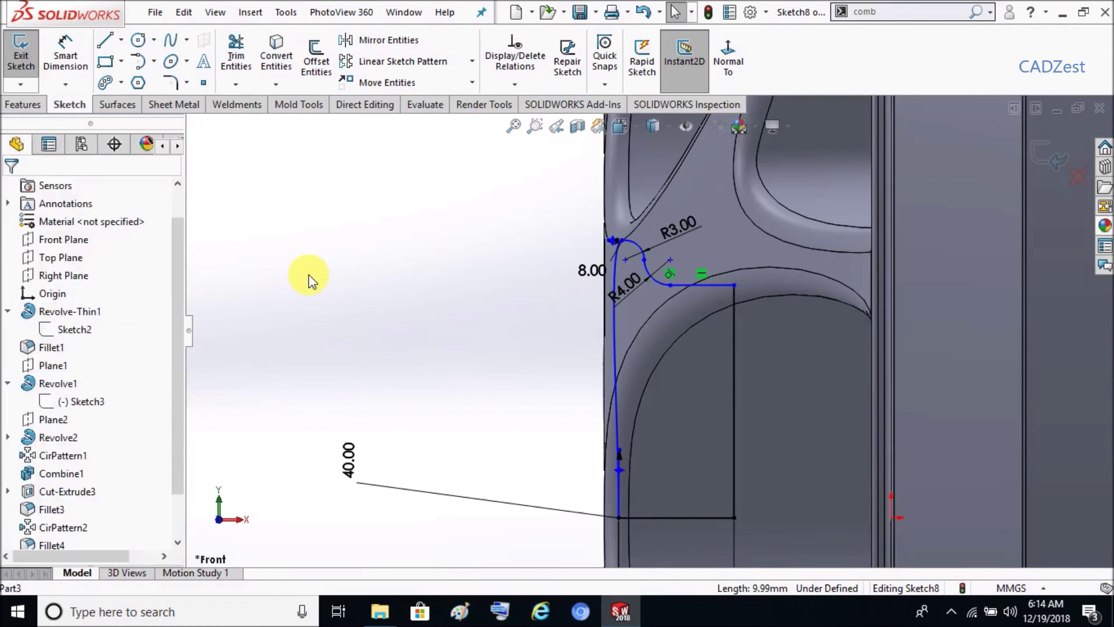
{"action": "left_click", "coordinate": [66, 55]}
{"action": "left_click", "coordinate": [699, 347]}
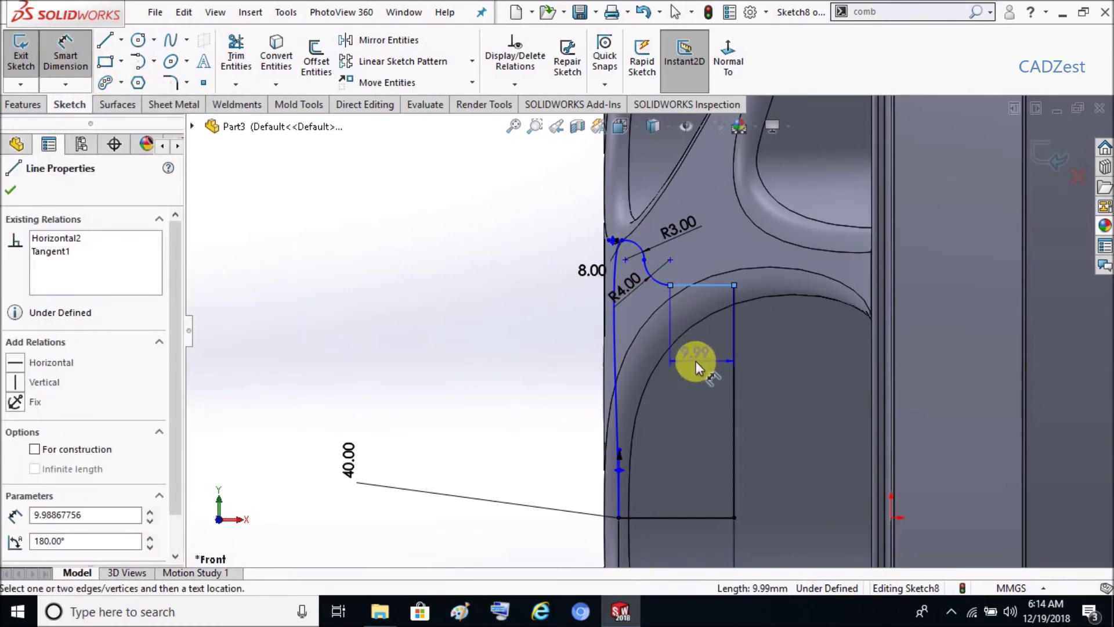
{"action": "left_click", "coordinate": [695, 356]}
{"action": "type", "text": "9"}
{"action": "key", "text": "Return"}
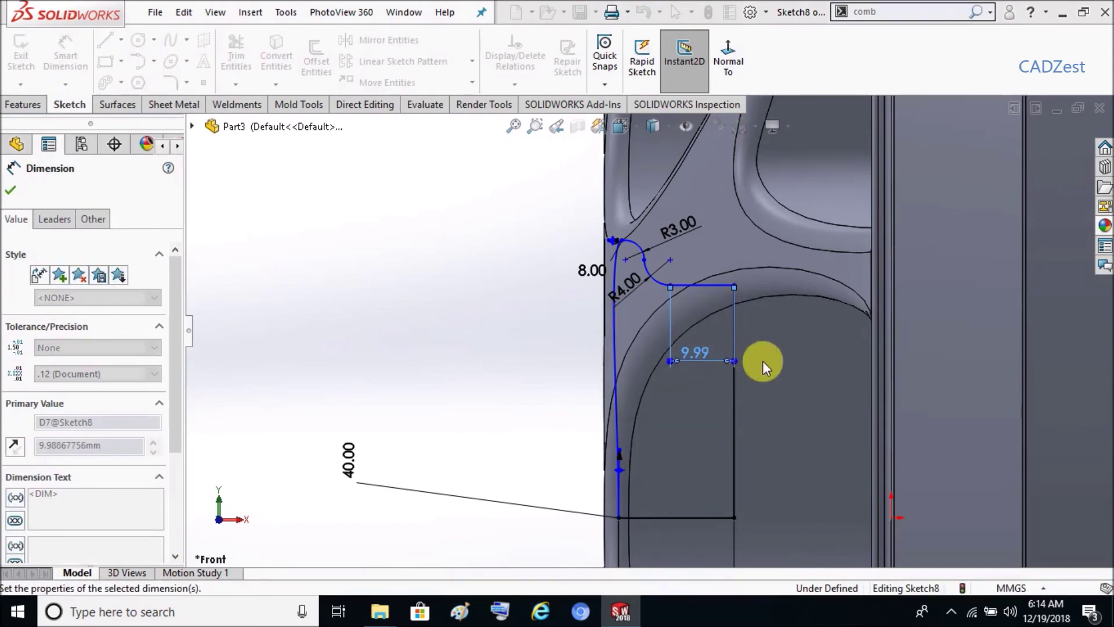
Dimension the vertical line to 36.25 mm
{"action": "left_click", "coordinate": [734, 407]}
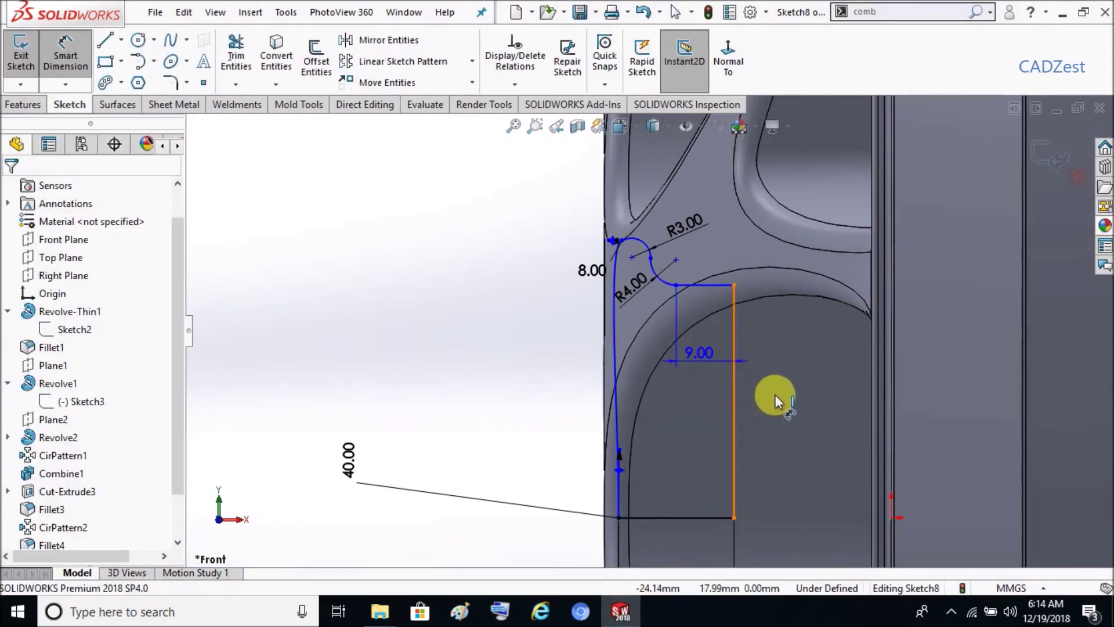
{"action": "left_click", "coordinate": [793, 392]}
{"action": "type", "text": "36.25"}
{"action": "key", "text": "Return"}
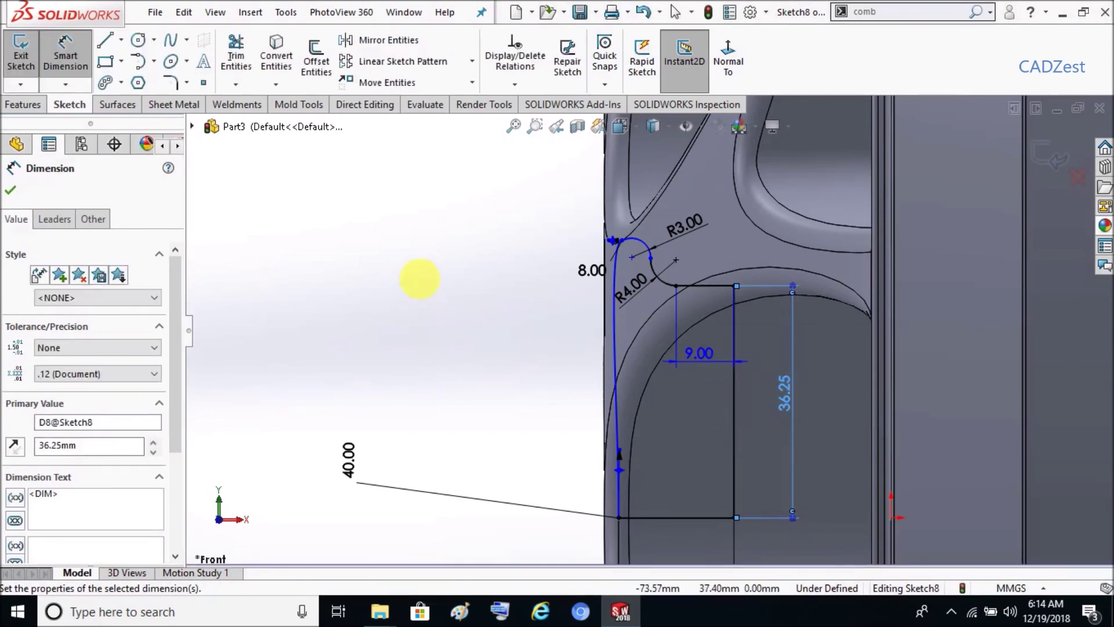
{"action": "left_click", "coordinate": [420, 287]}
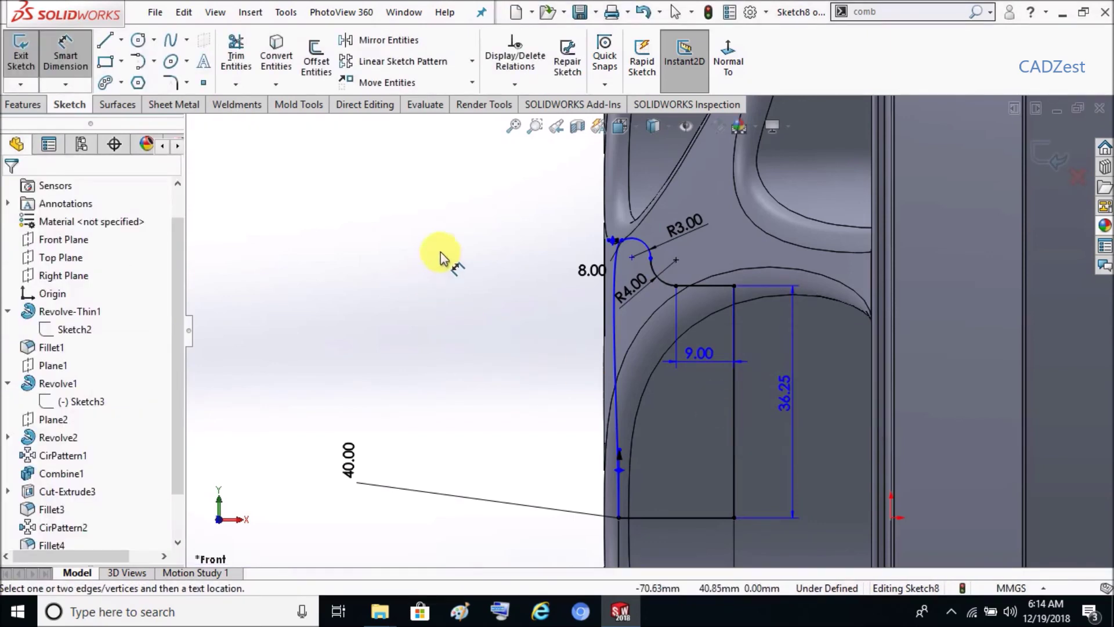
Begin a vertical distance dimension from the spline's top point to the bottom endpoint
{"action": "scroll", "coordinate": [680, 239], "scroll_direction": "down", "scroll_amount": 1}
{"action": "scroll", "coordinate": [667, 256], "scroll_direction": "down", "scroll_amount": 2}
{"action": "scroll", "coordinate": [598, 249], "scroll_direction": "down", "scroll_amount": 1}
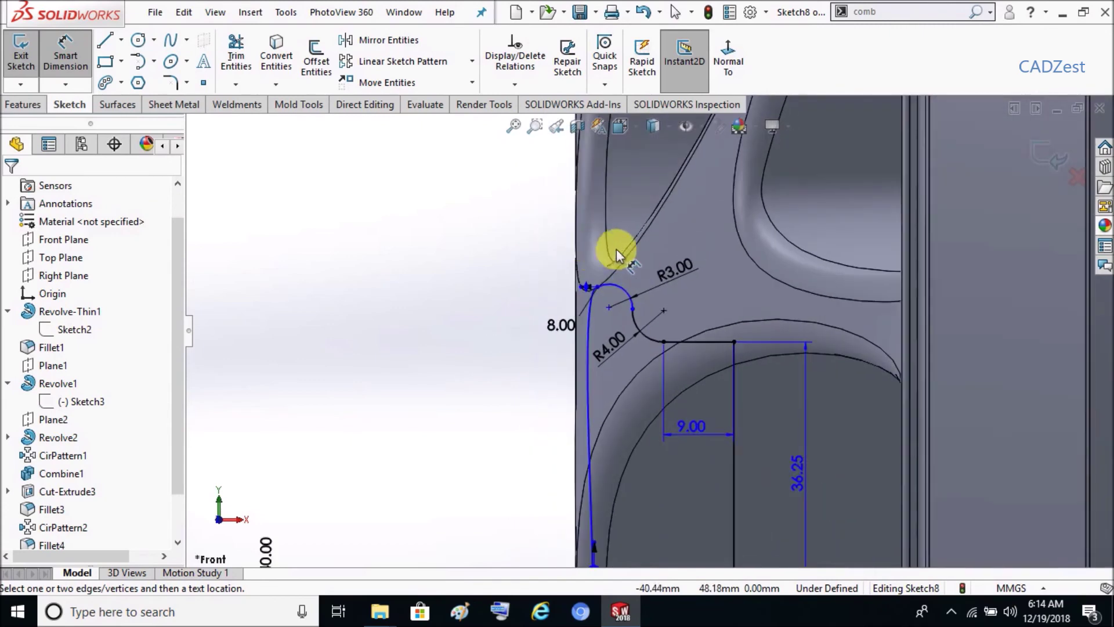
{"action": "scroll", "coordinate": [616, 249], "scroll_direction": "up", "scroll_amount": 1}
{"action": "scroll", "coordinate": [636, 286], "scroll_direction": "up", "scroll_amount": 1}
{"action": "scroll", "coordinate": [636, 287], "scroll_direction": "up", "scroll_amount": 1}
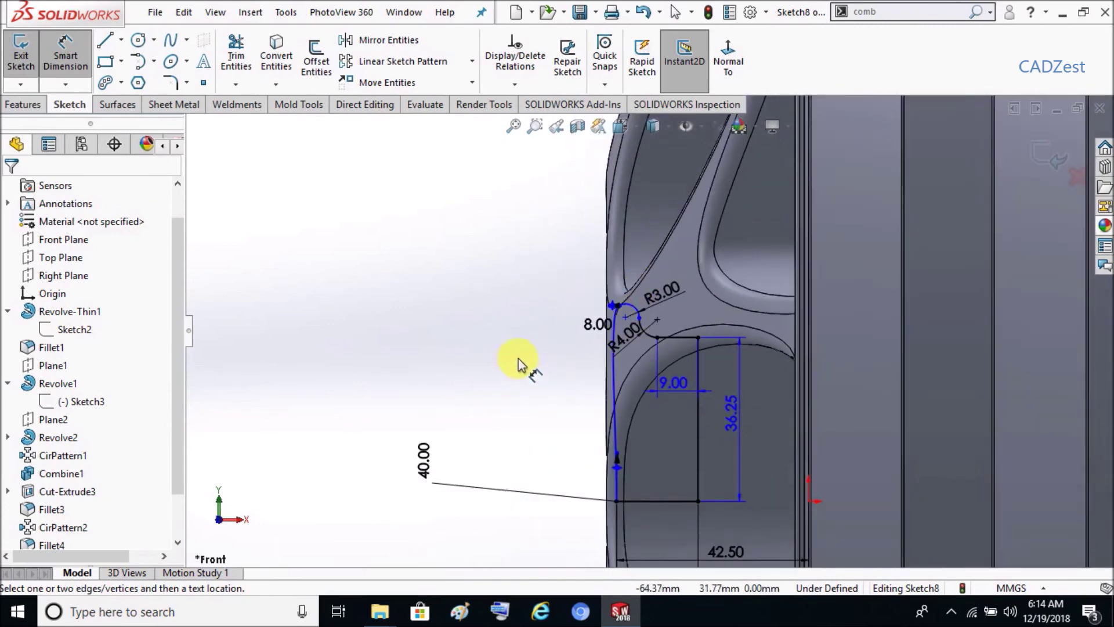
{"action": "scroll", "coordinate": [577, 455], "scroll_direction": "down", "scroll_amount": 2}
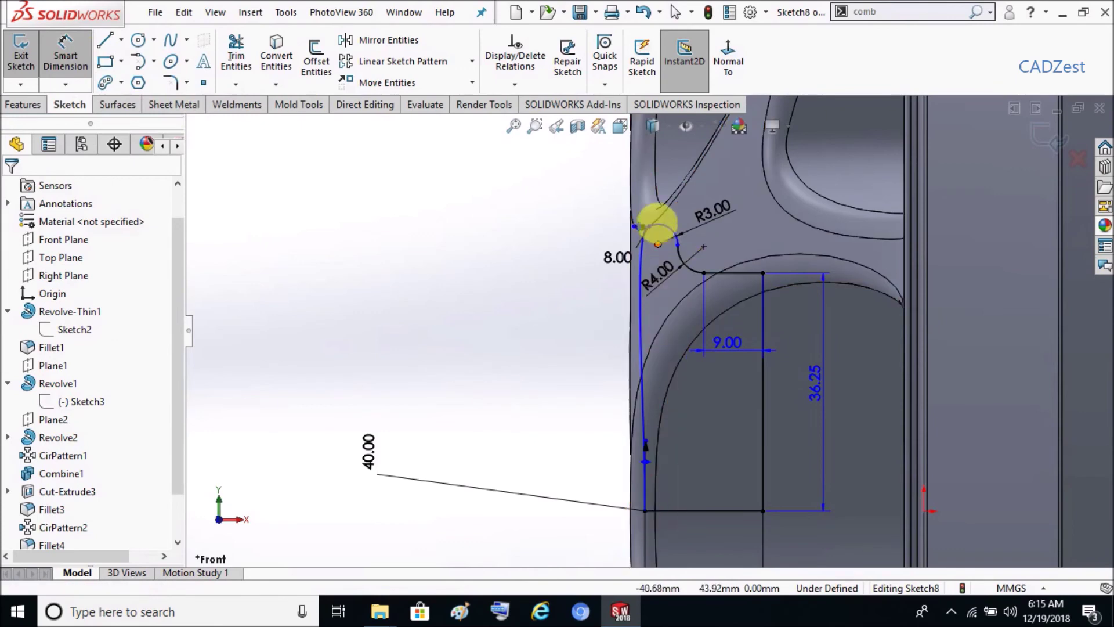
{"action": "left_click", "coordinate": [75, 49]}
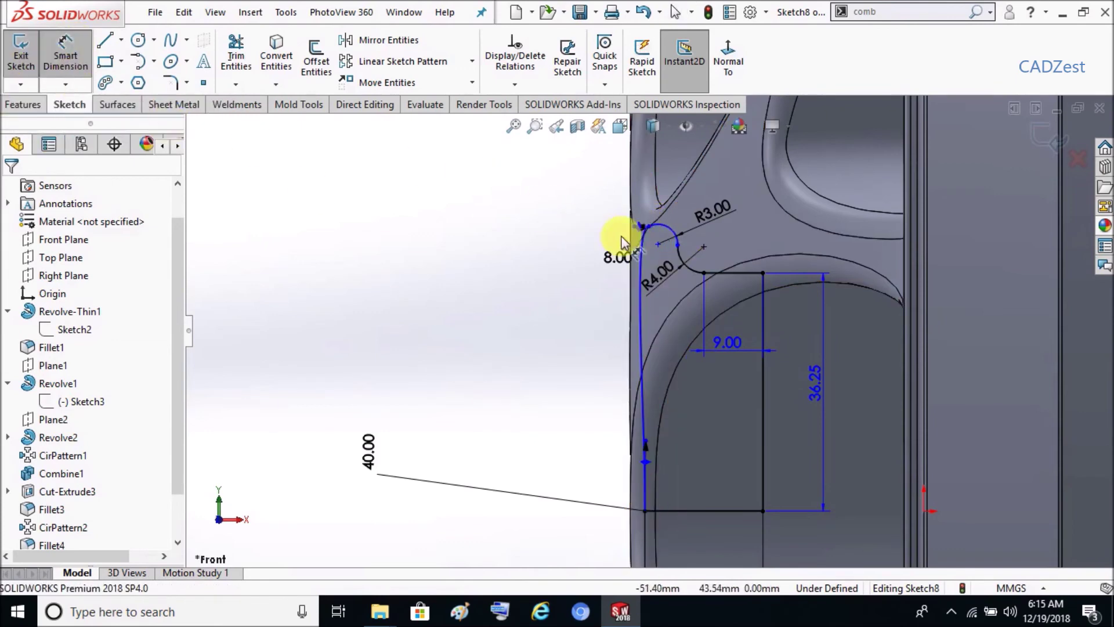
{"action": "left_click", "coordinate": [644, 511]}
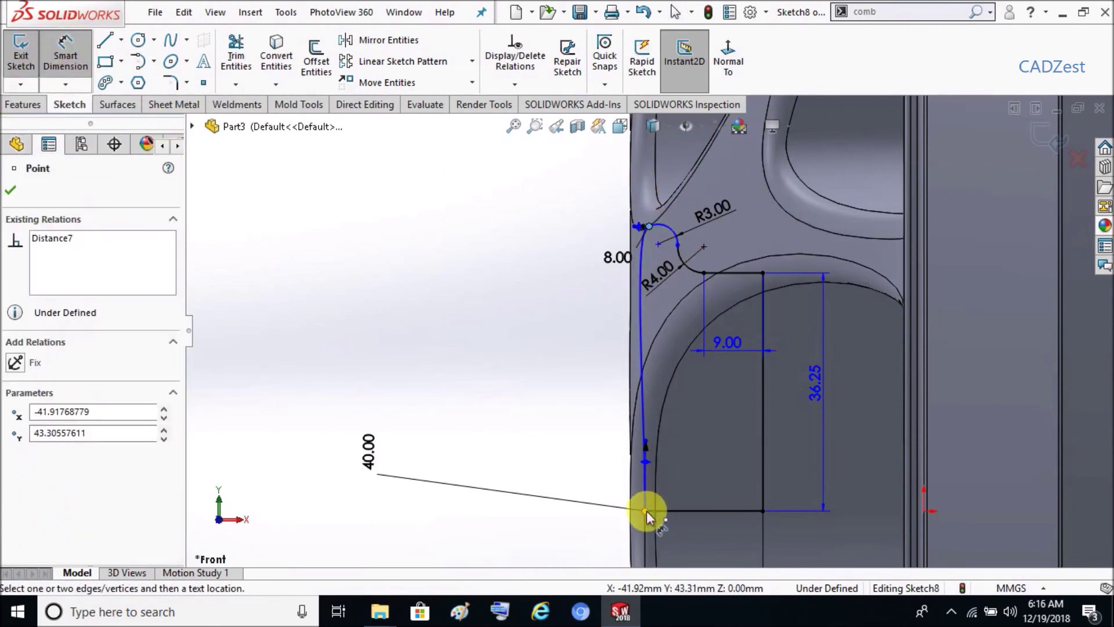
Place the overall height dimension left of the sketch at 41.70
{"action": "left_click", "coordinate": [524, 378]}
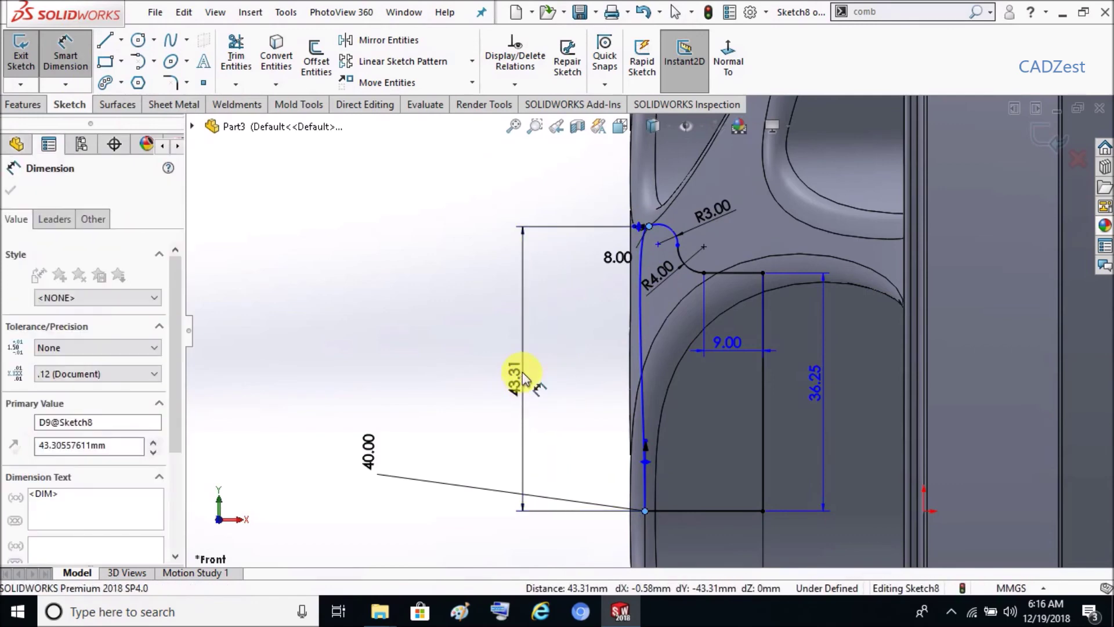
{"action": "type", "text": "41.7"}
{"action": "key", "text": "Escape"}
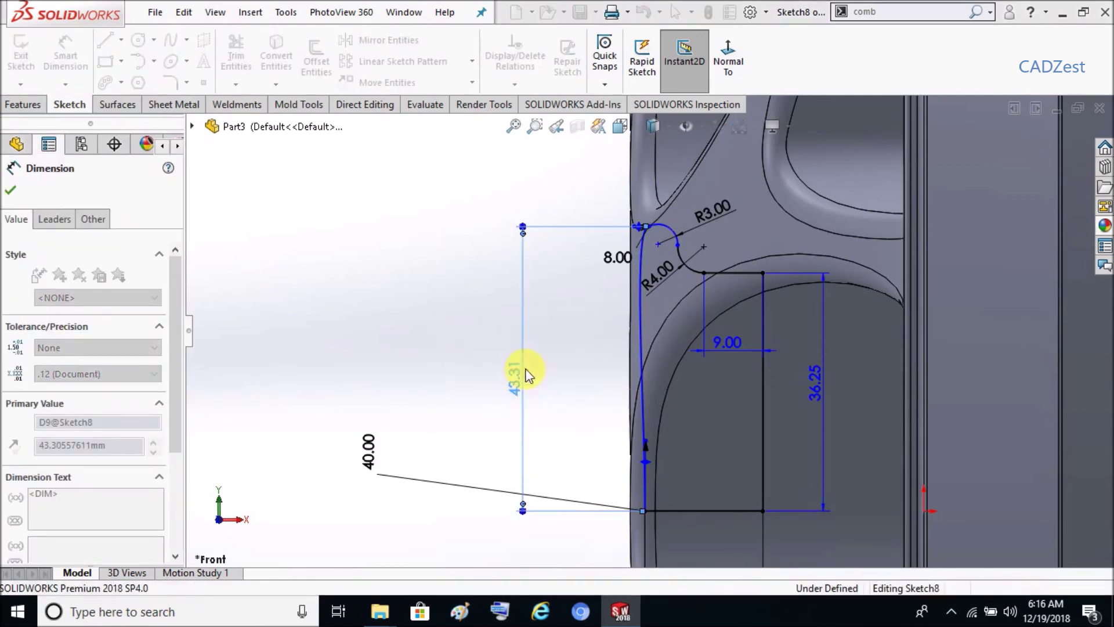
{"action": "left_click", "coordinate": [409, 262]}
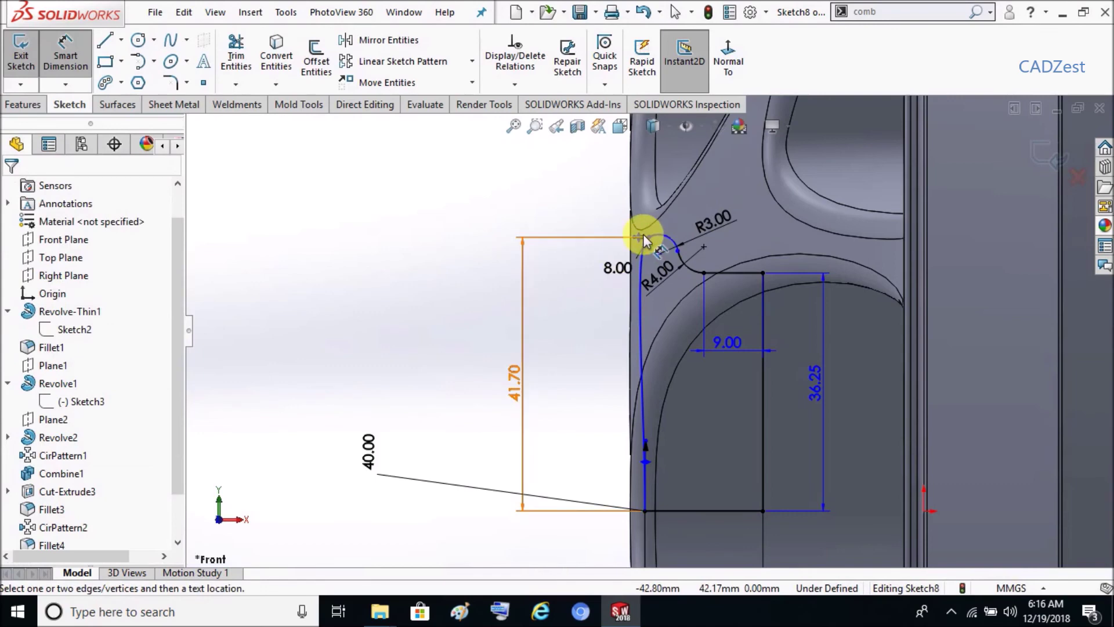
Dimension the 2.43 horizontal offset between the spline's top point and the bottom point
{"action": "left_click", "coordinate": [646, 237]}
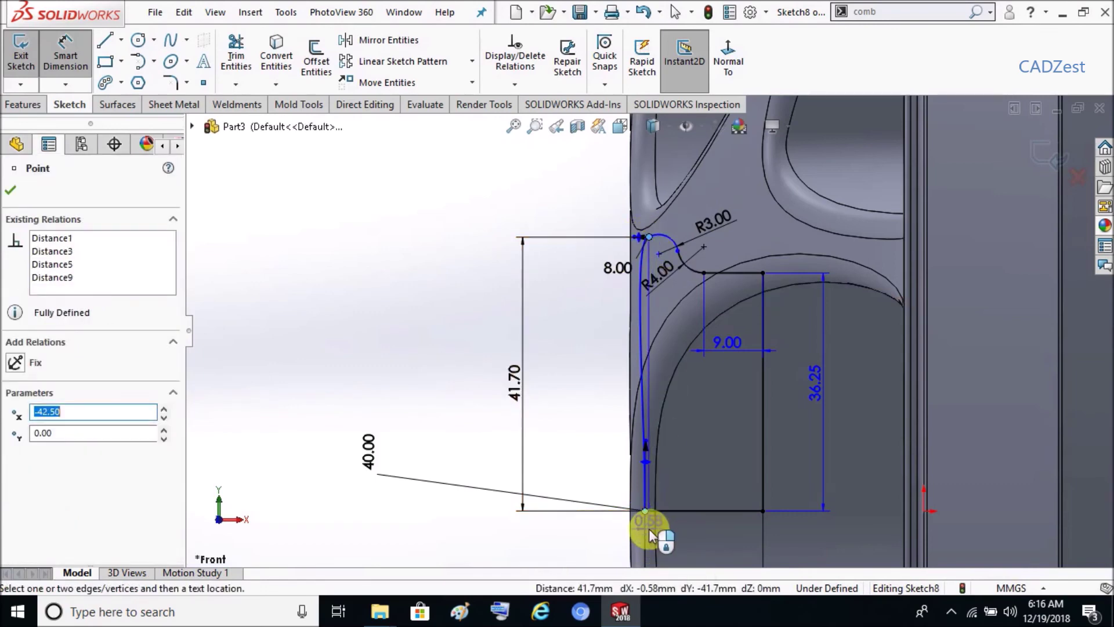
{"action": "left_click", "coordinate": [649, 528]}
{"action": "type", "text": "2.43"}
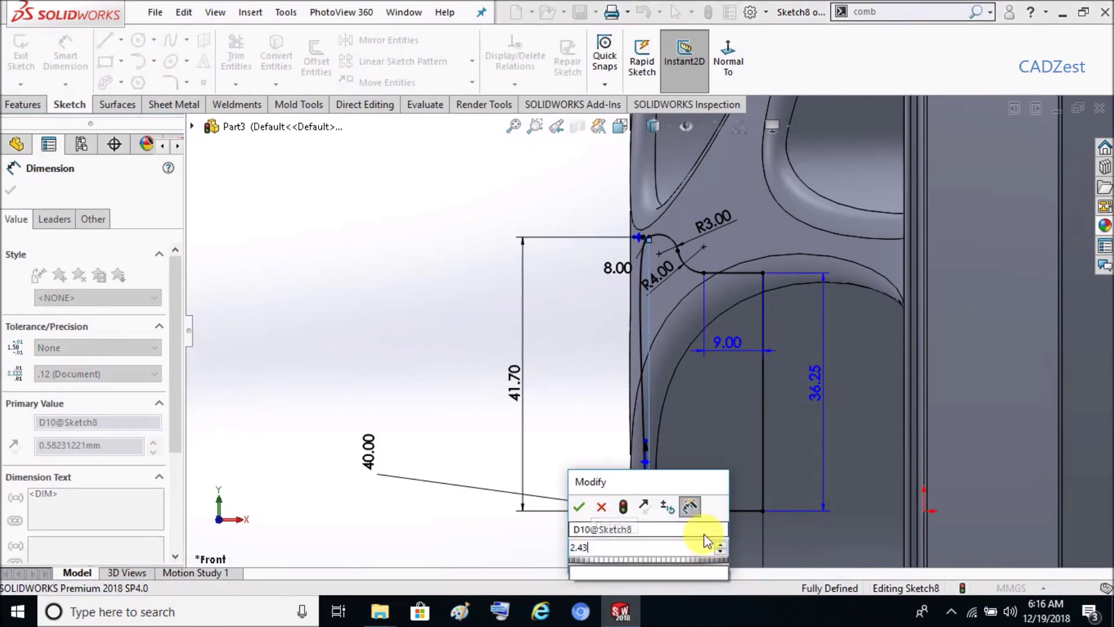
{"action": "key", "text": "Return"}
{"action": "right_click_drag", "start_coordinate": [375, 314], "coordinate": [390, 279]}
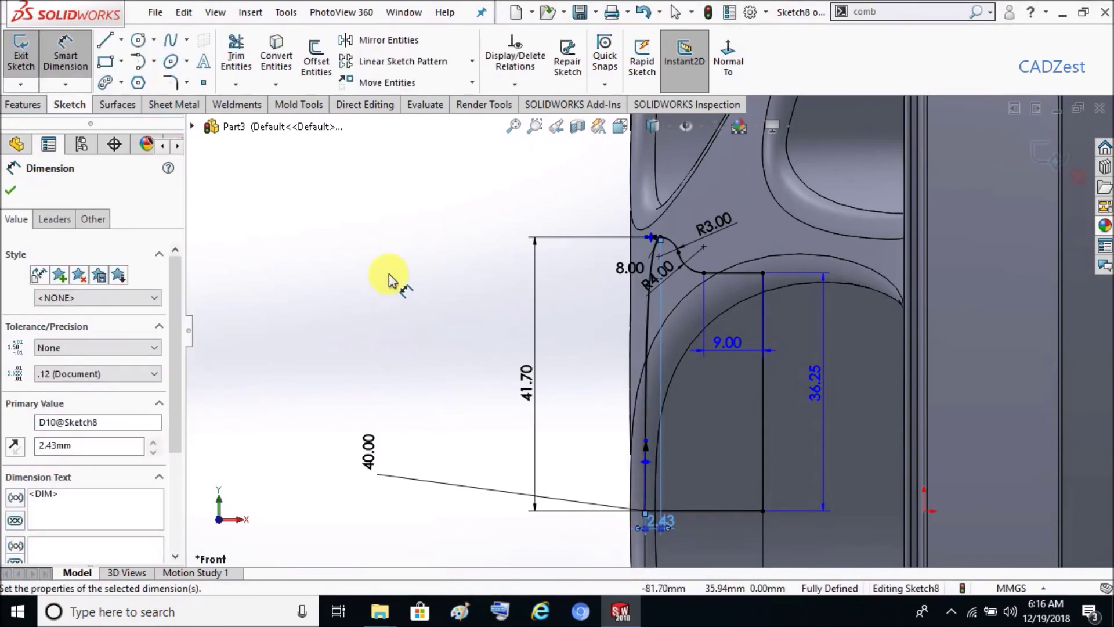
{"action": "scroll", "coordinate": [661, 263], "scroll_direction": "down", "scroll_amount": 2}
{"action": "scroll", "coordinate": [667, 252], "scroll_direction": "down", "scroll_amount": 2}
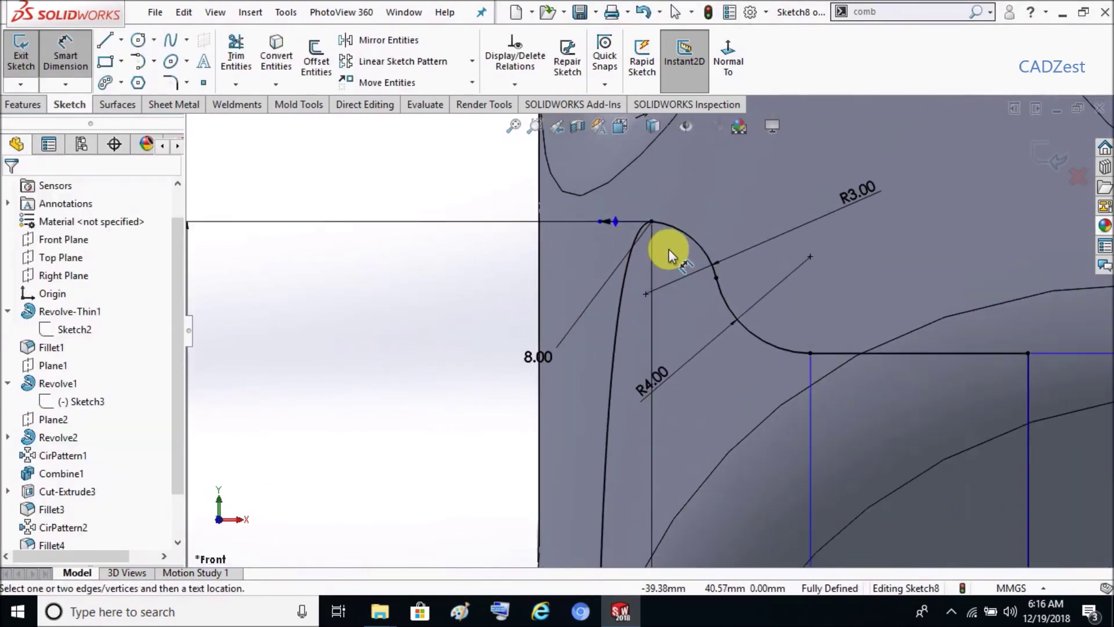
{"action": "scroll", "coordinate": [669, 249], "scroll_direction": "down", "scroll_amount": 2}
{"action": "scroll", "coordinate": [668, 249], "scroll_direction": "down", "scroll_amount": 1}
{"action": "key", "text": "Escape"}
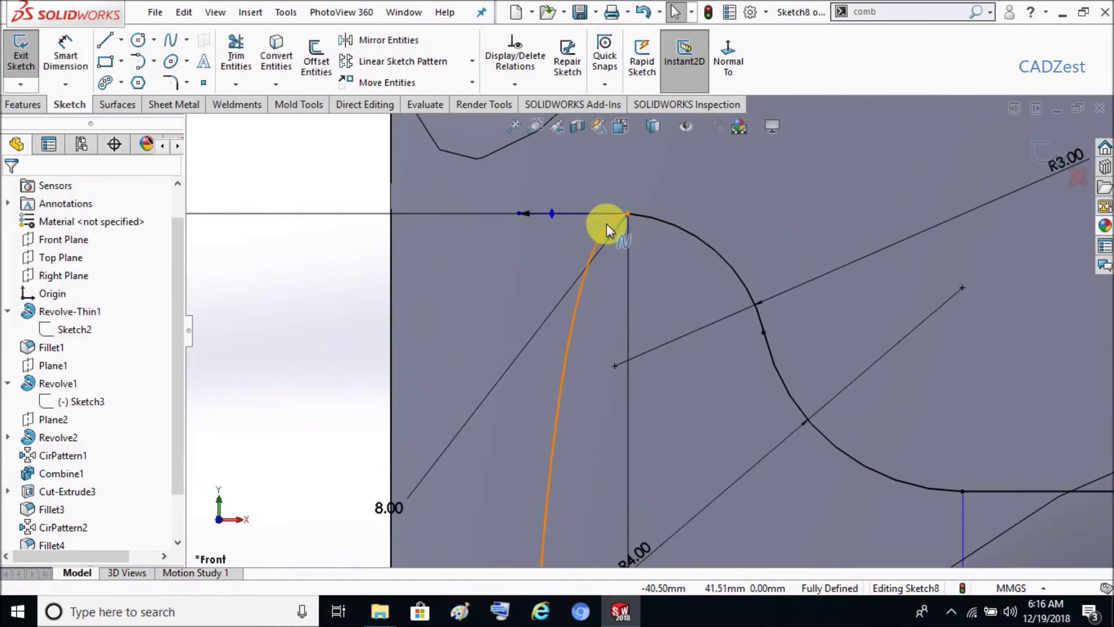
Make the spline and the R3.00 arc tangent, fully defining the sketch
{"action": "left_click", "coordinate": [645, 219]}
{"action": "left_click", "coordinate": [663, 216], "text": "ctrl"}
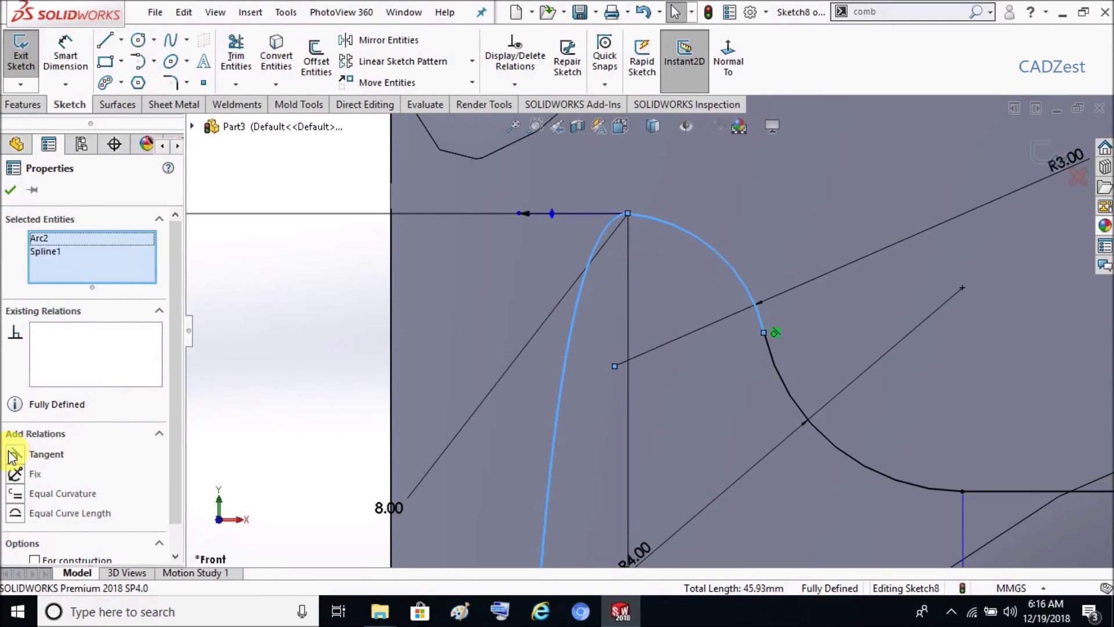
{"action": "left_click", "coordinate": [14, 455]}
{"action": "left_click", "coordinate": [270, 351]}
{"action": "scroll", "coordinate": [327, 288], "scroll_direction": "up", "scroll_amount": 2}
{"action": "scroll", "coordinate": [359, 280], "scroll_direction": "up", "scroll_amount": 2}
{"action": "scroll", "coordinate": [374, 274], "scroll_direction": "up", "scroll_amount": 2}
{"action": "scroll", "coordinate": [375, 272], "scroll_direction": "up", "scroll_amount": 2}
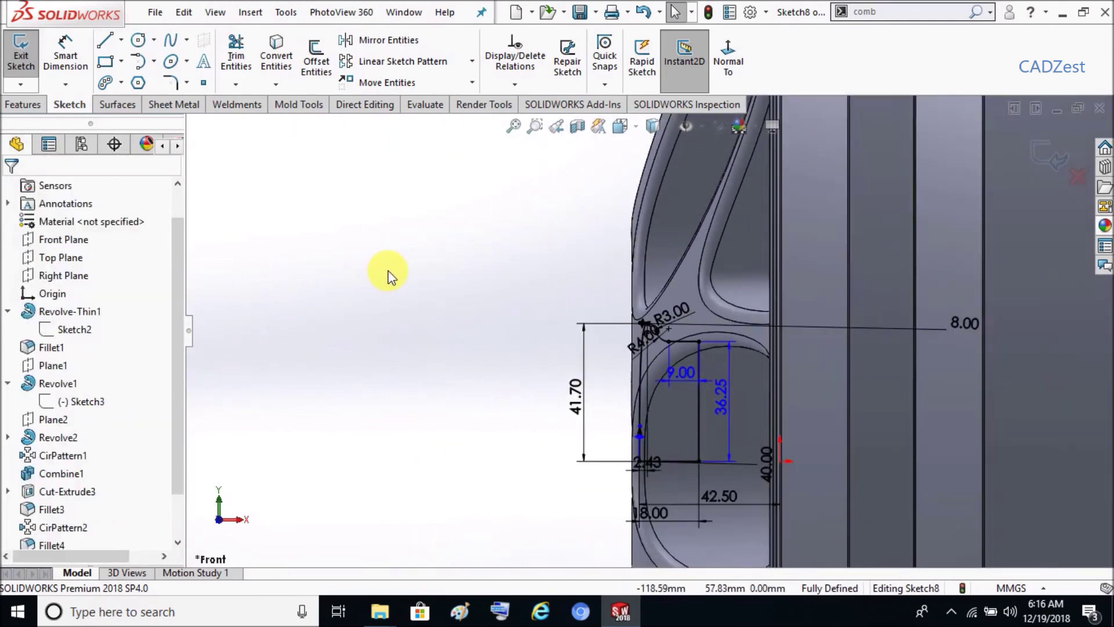
{"action": "scroll", "coordinate": [732, 418], "scroll_direction": "up", "scroll_amount": 2}
{"action": "scroll", "coordinate": [663, 345], "scroll_direction": "down", "scroll_amount": 3}
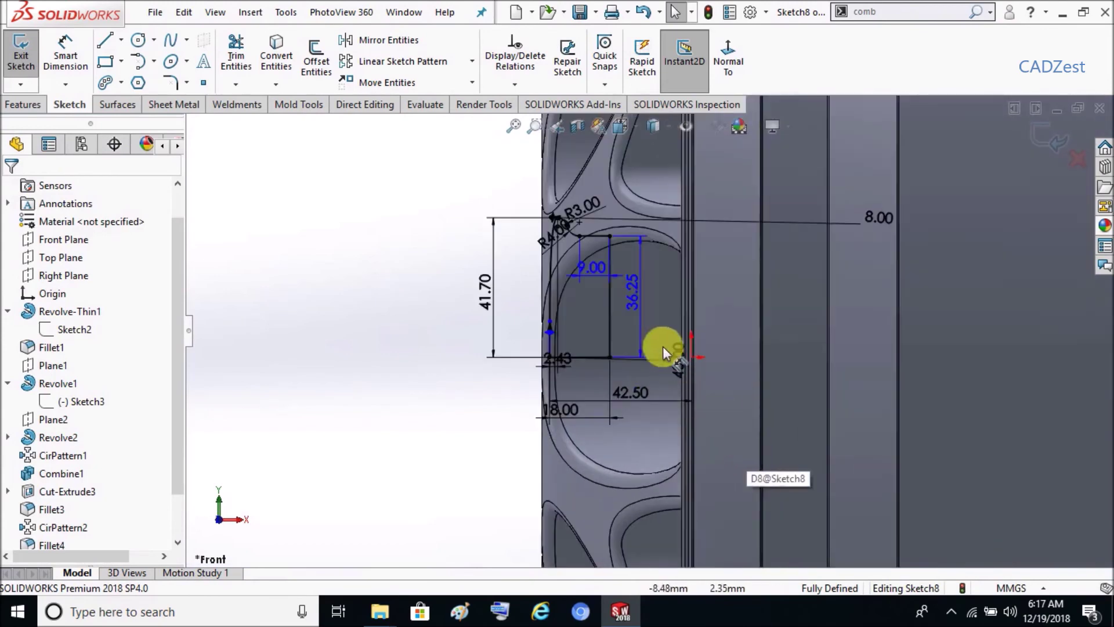
{"action": "scroll", "coordinate": [597, 321], "scroll_direction": "down", "scroll_amount": 1}
{"action": "left_click", "coordinate": [42, 110]}
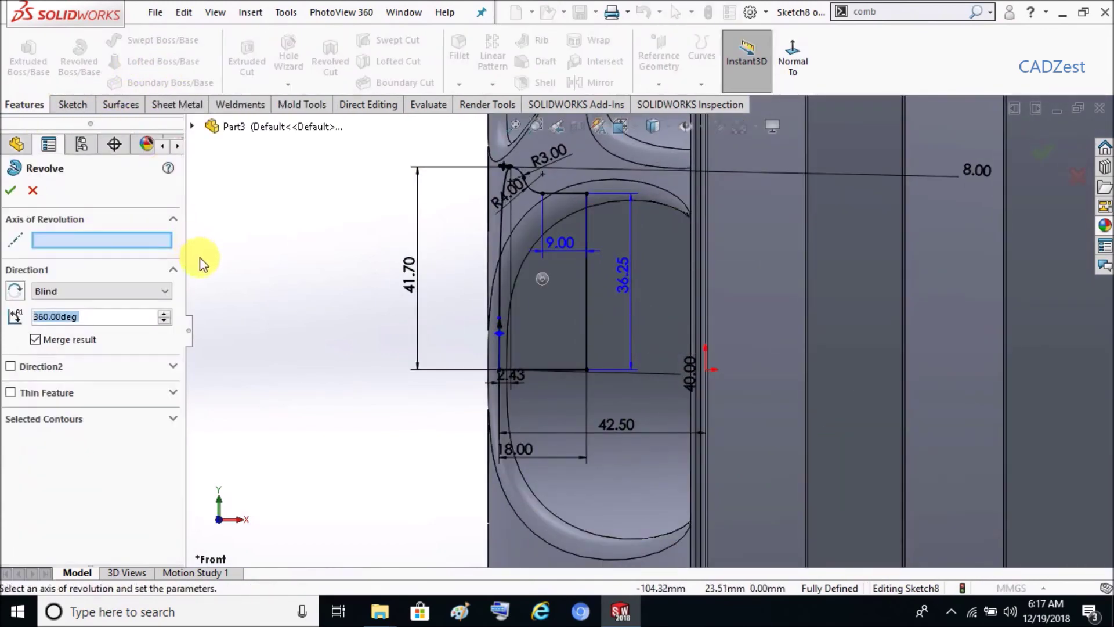
Revolve the sketch 360° about Line1 into Revolve3 and orbit to an angled view
{"action": "left_click", "coordinate": [556, 369]}
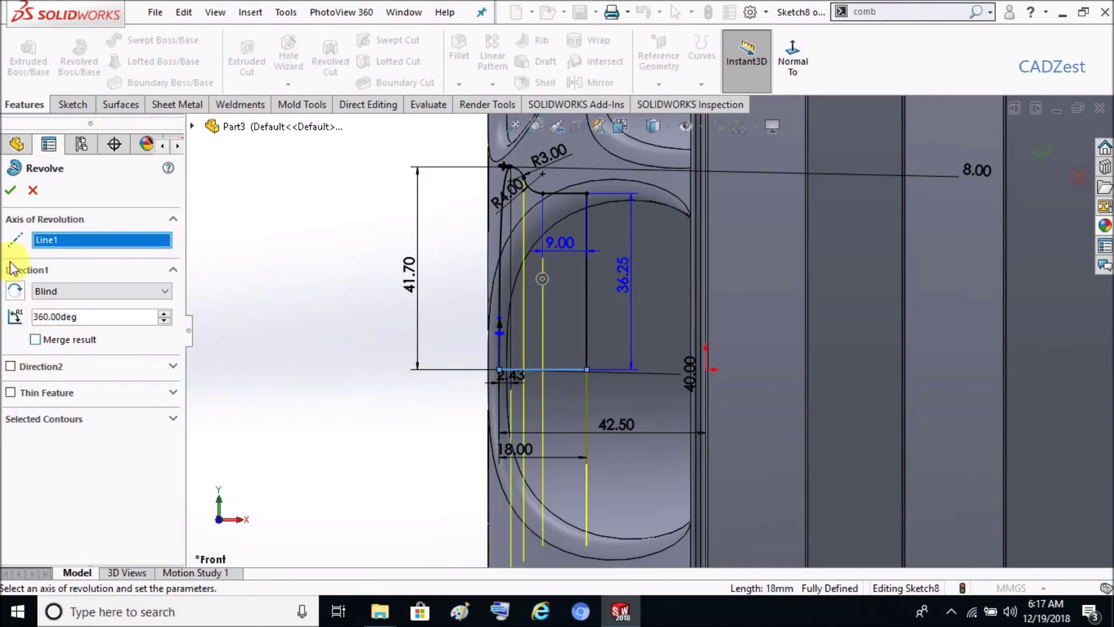
{"action": "left_click", "coordinate": [8, 194]}
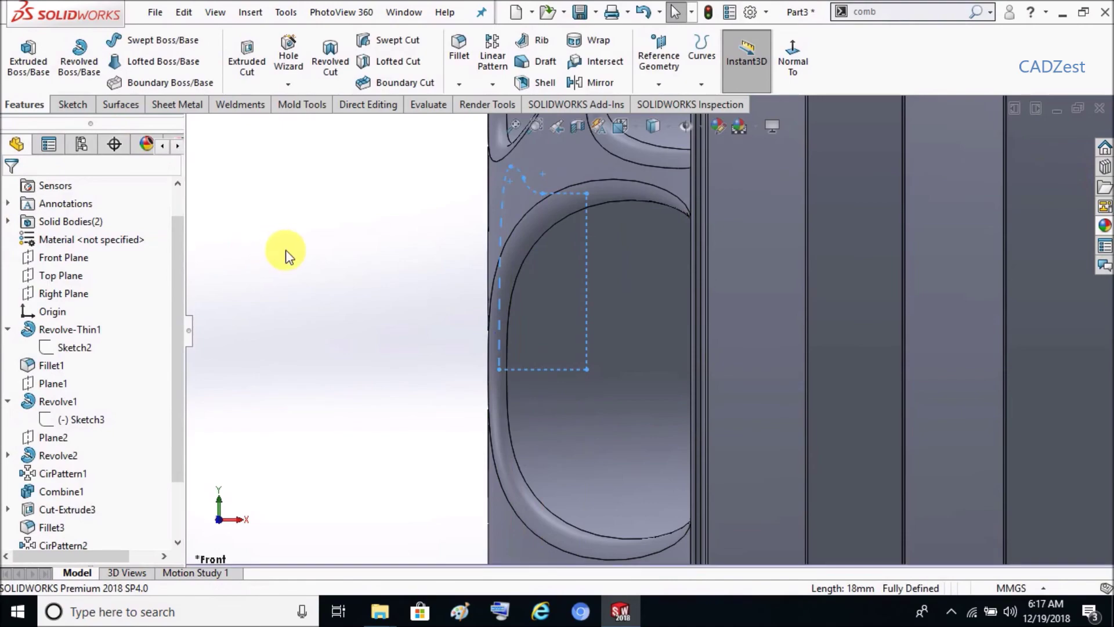
{"action": "middle_click_drag", "start_coordinate": [337, 256], "coordinate": [529, 303]}
{"action": "key", "text": "f"}
{"action": "middle_click_drag", "start_coordinate": [296, 336], "coordinate": [337, 341]}
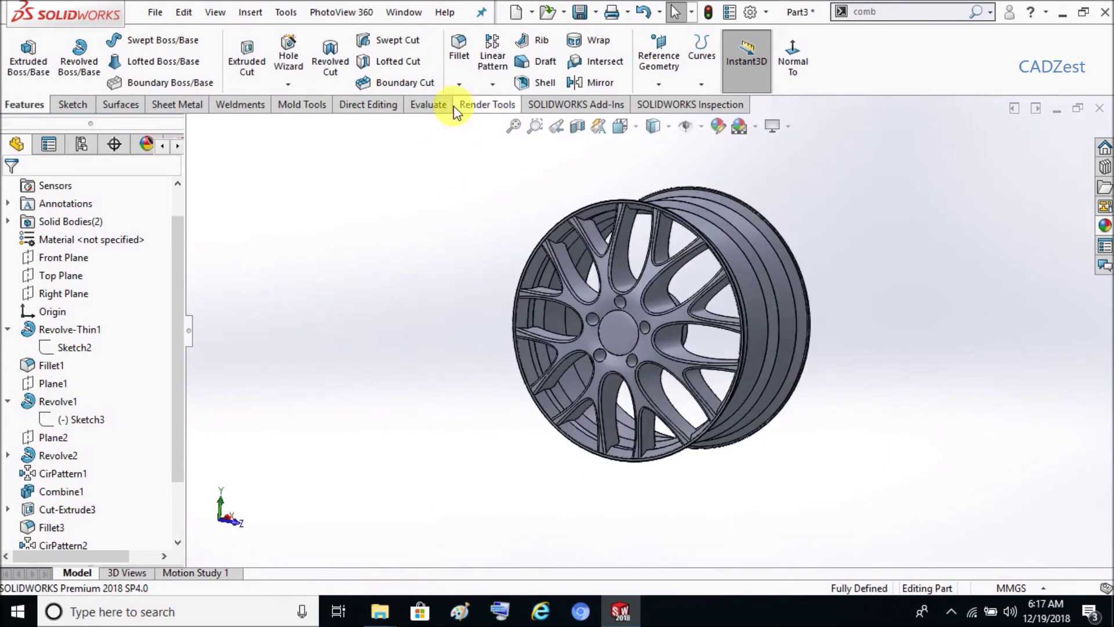
{"action": "scroll", "coordinate": [882, 265], "scroll_direction": "down", "scroll_amount": 3}
{"action": "left_click_drag", "start_coordinate": [174, 452], "coordinate": [158, 528]}
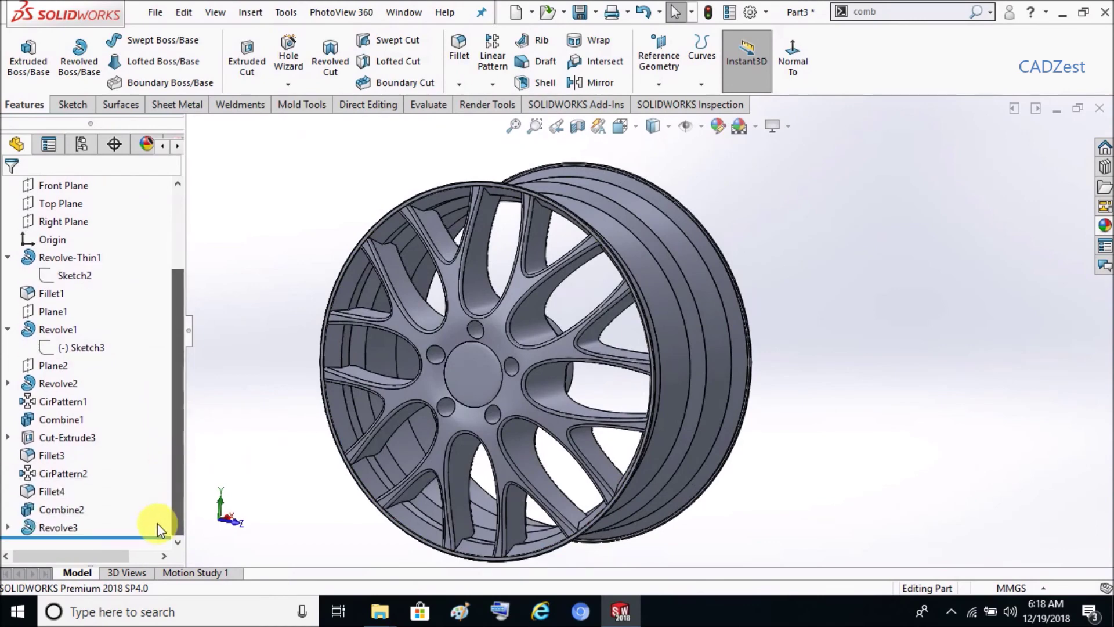
Select the five lug-hole edges for a 1.00 mm fillet
{"action": "left_click", "coordinate": [456, 53]}
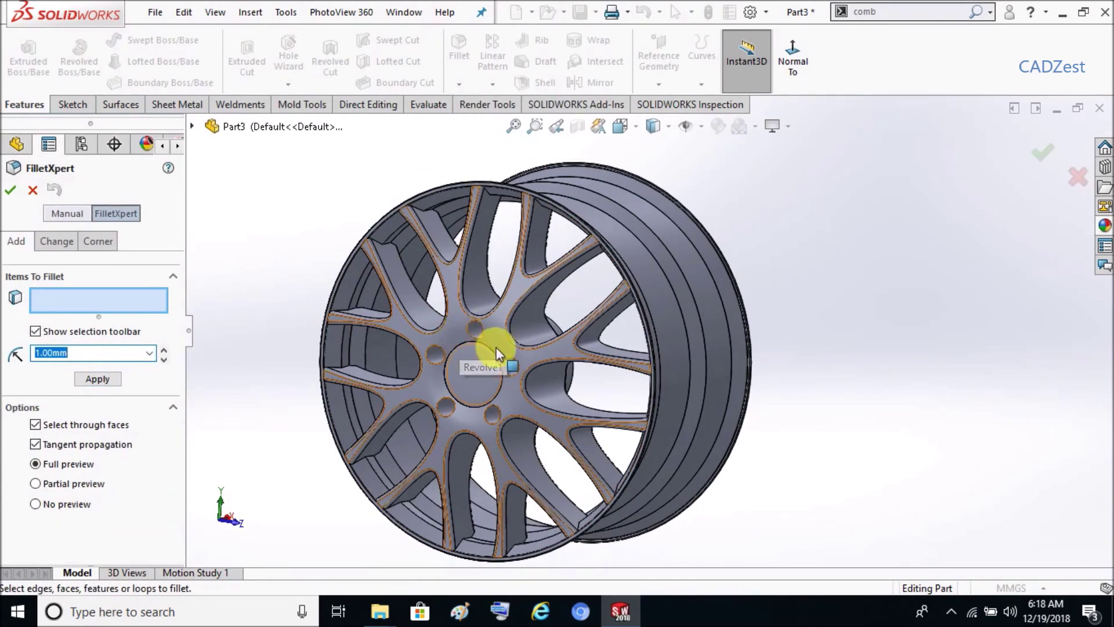
{"action": "scroll", "coordinate": [496, 347], "scroll_direction": "down", "scroll_amount": 3}
{"action": "left_click", "coordinate": [487, 310]}
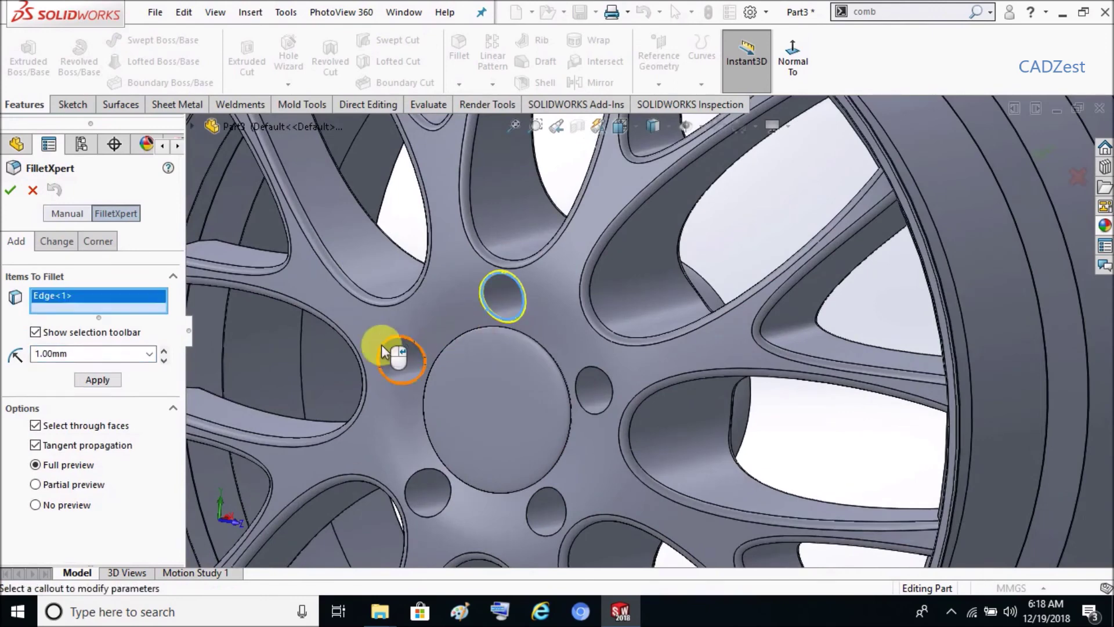
{"action": "left_click", "coordinate": [387, 352]}
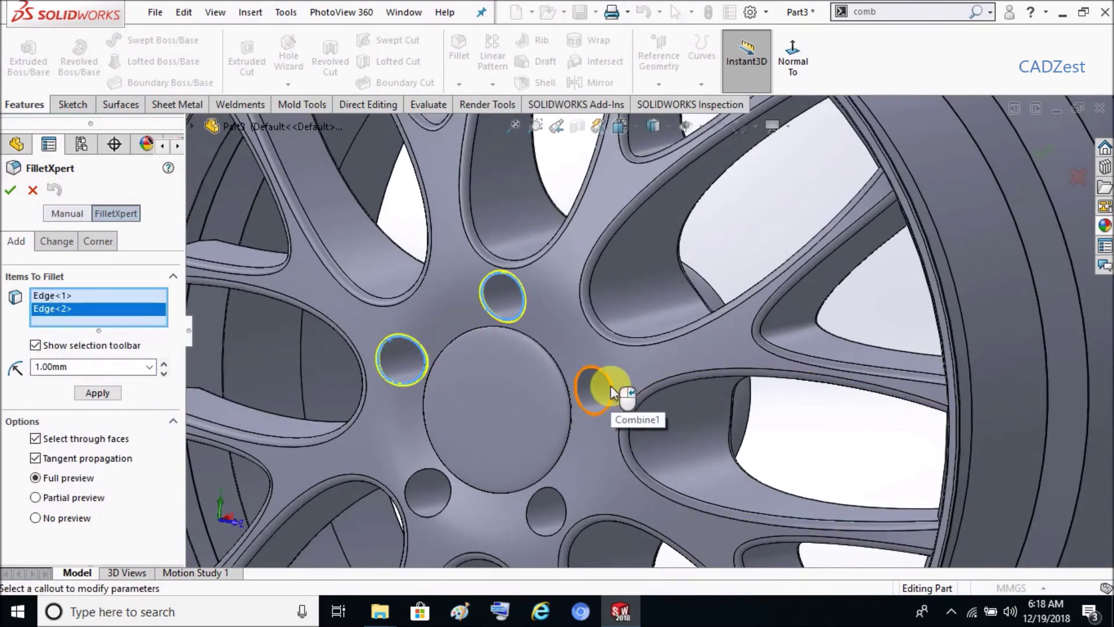
{"action": "left_click", "coordinate": [611, 390]}
{"action": "left_click", "coordinate": [566, 514]}
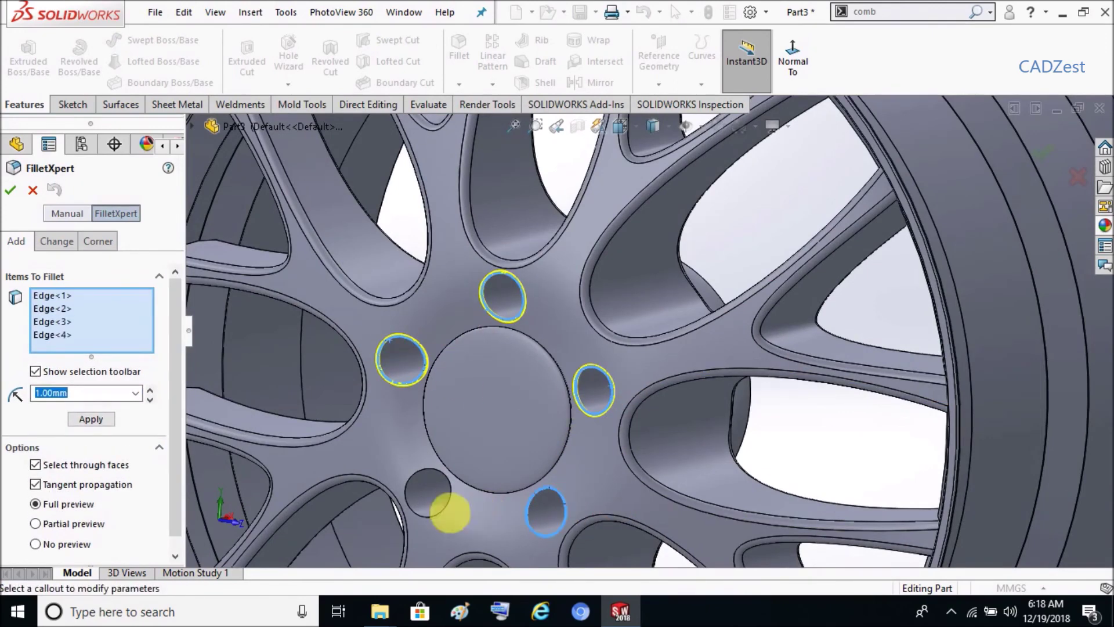
{"action": "left_click", "coordinate": [415, 513]}
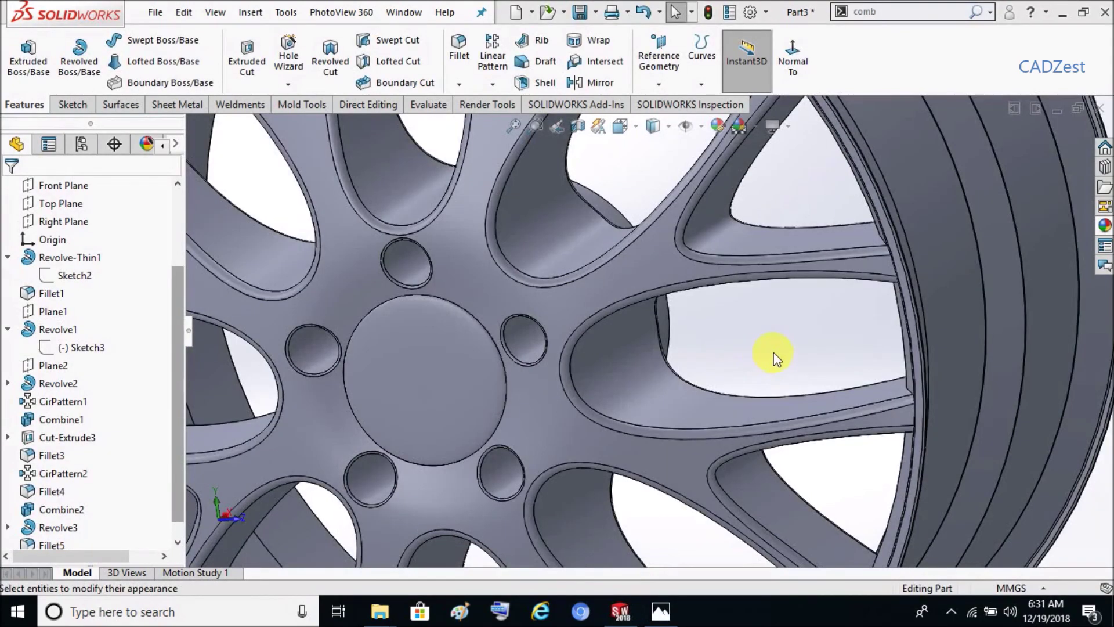
Switch to the DisplayManager and edit the appearance of the hub's center face
{"action": "scroll", "coordinate": [774, 350], "scroll_direction": "up", "scroll_amount": 5}
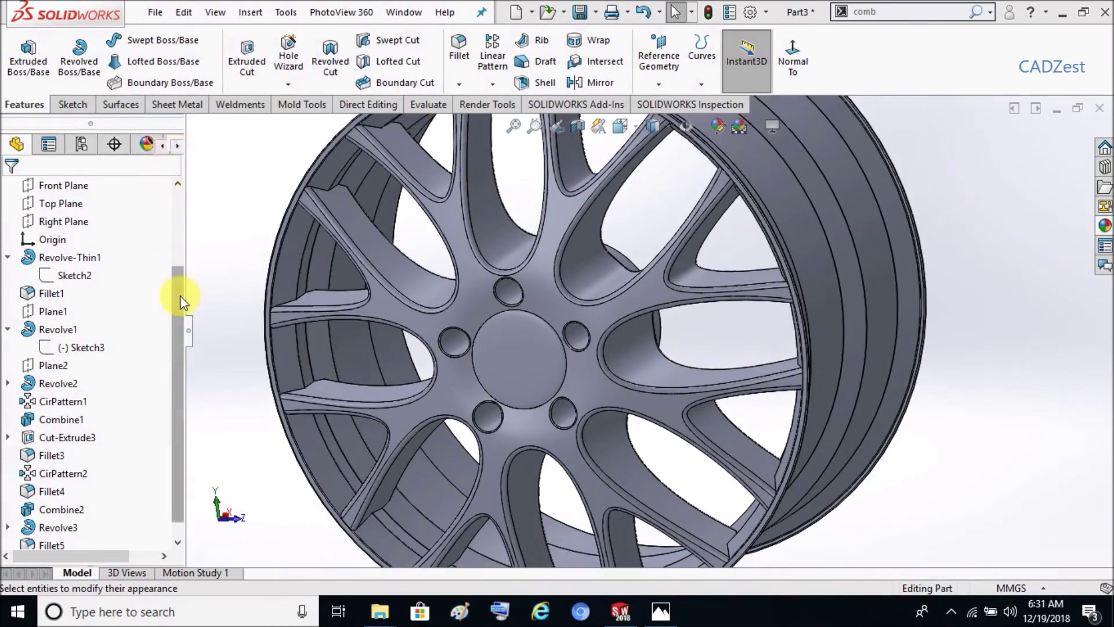
{"action": "left_click_drag", "start_coordinate": [179, 295], "coordinate": [159, 166]}
{"action": "left_click", "coordinate": [175, 145]}
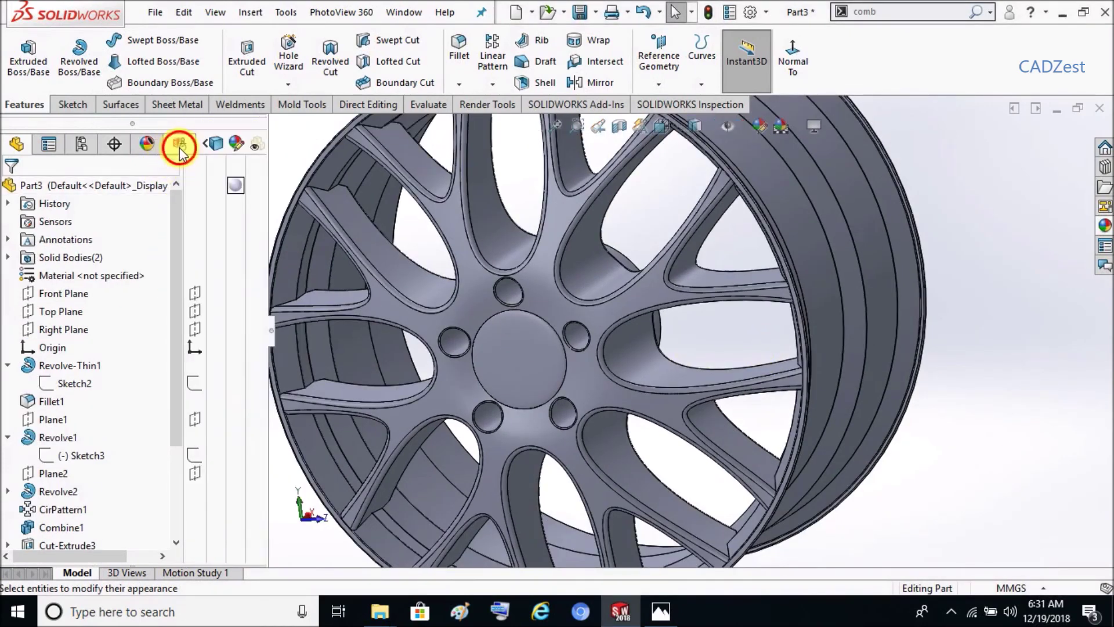
{"action": "left_click", "coordinate": [177, 146]}
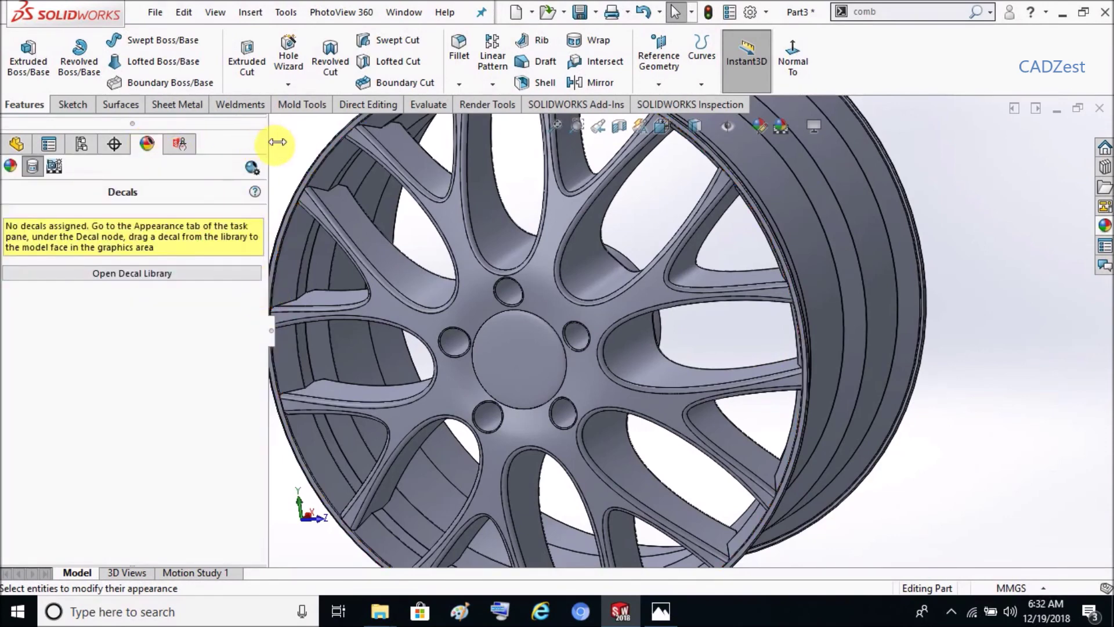
{"action": "left_click_drag", "start_coordinate": [278, 142], "coordinate": [227, 146]}
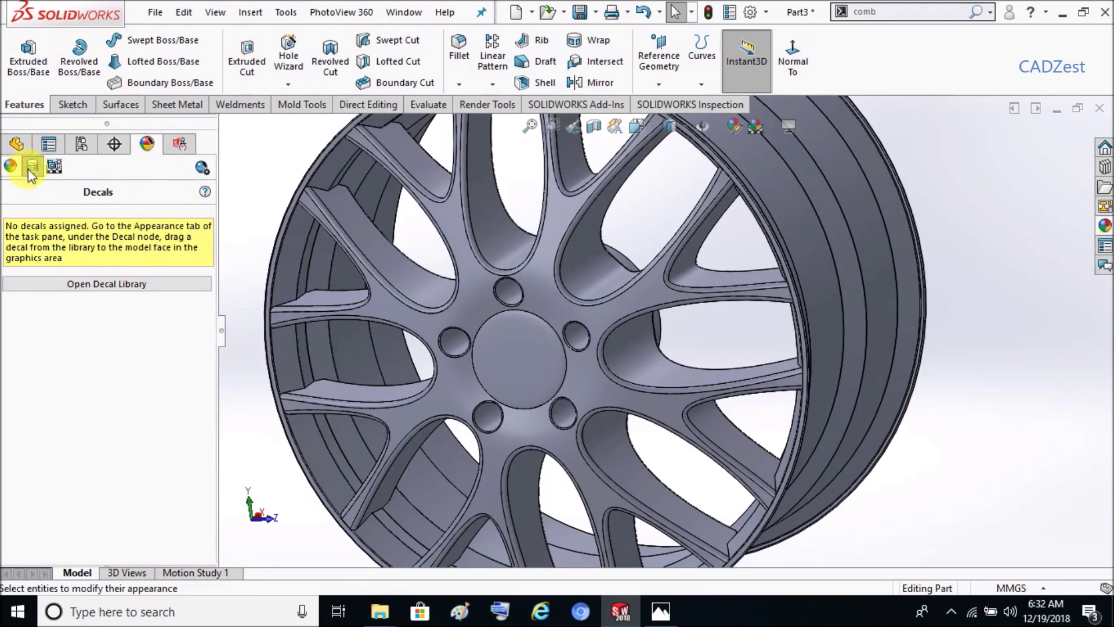
{"action": "right_click", "coordinate": [523, 360]}
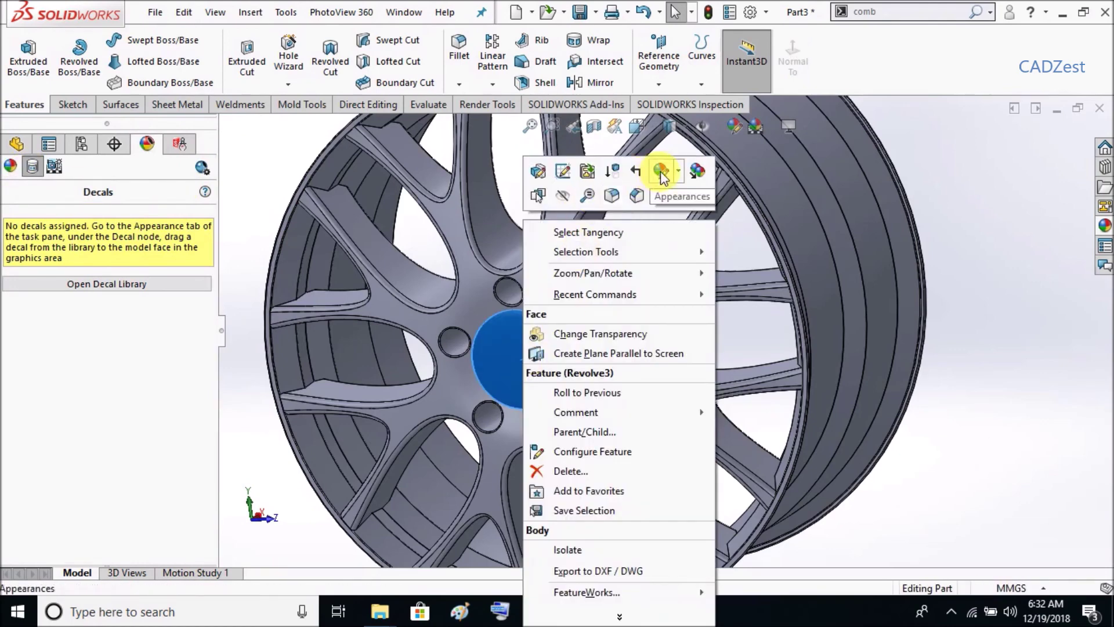
{"action": "left_click", "coordinate": [679, 171]}
{"action": "left_click", "coordinate": [680, 218]}
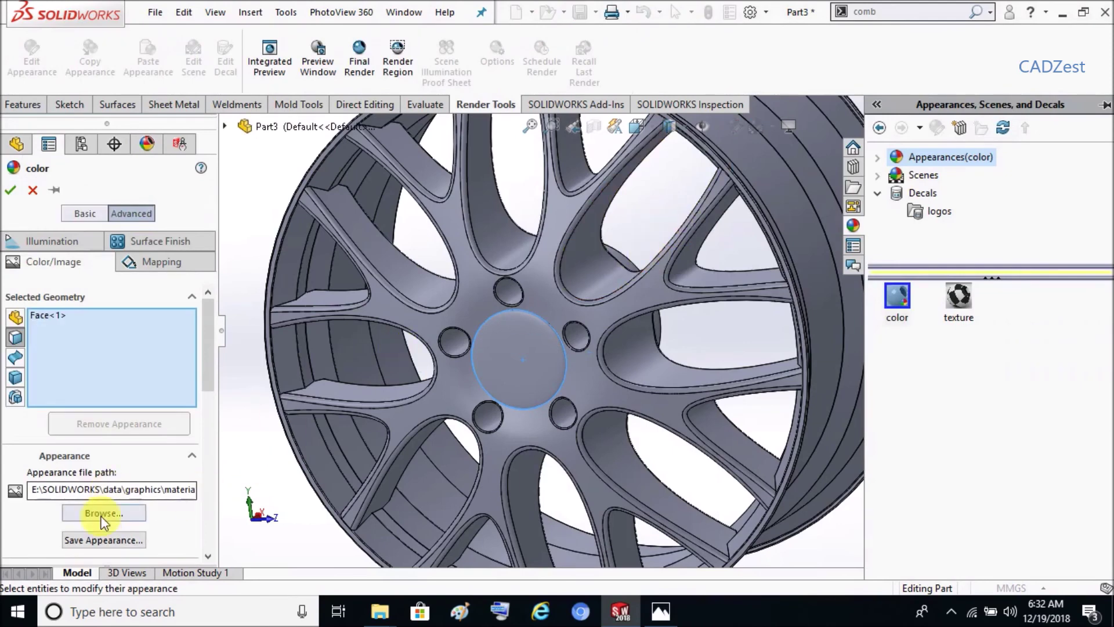
Apply the 30011-bmw-logo image from E:\Project\BMW Rim as a texture and save it as a .p2m
{"action": "left_click", "coordinate": [104, 516]}
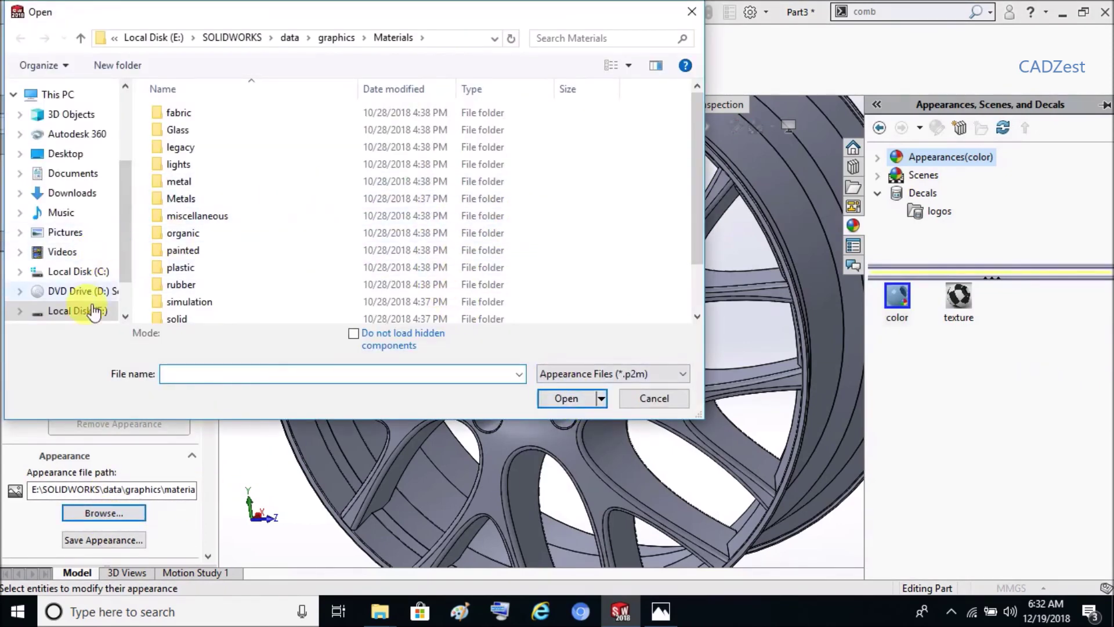
{"action": "left_click", "coordinate": [84, 313]}
{"action": "scroll", "coordinate": [250, 260], "scroll_direction": "down", "scroll_amount": 1}
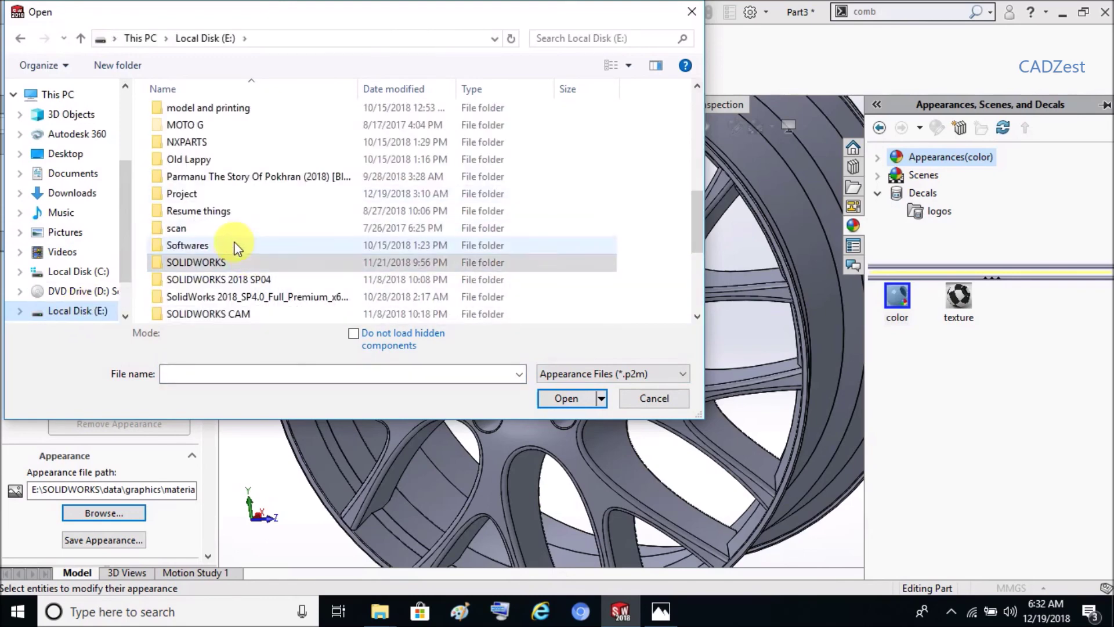
{"action": "double_click", "coordinate": [197, 192]}
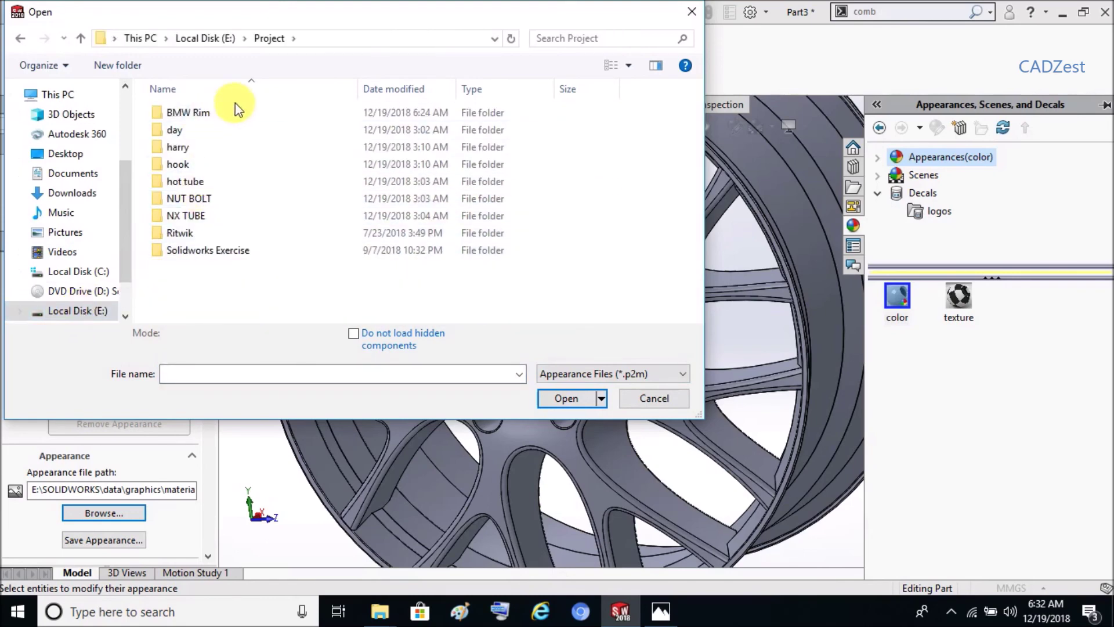
{"action": "double_click", "coordinate": [194, 114]}
{"action": "left_click", "coordinate": [553, 376]}
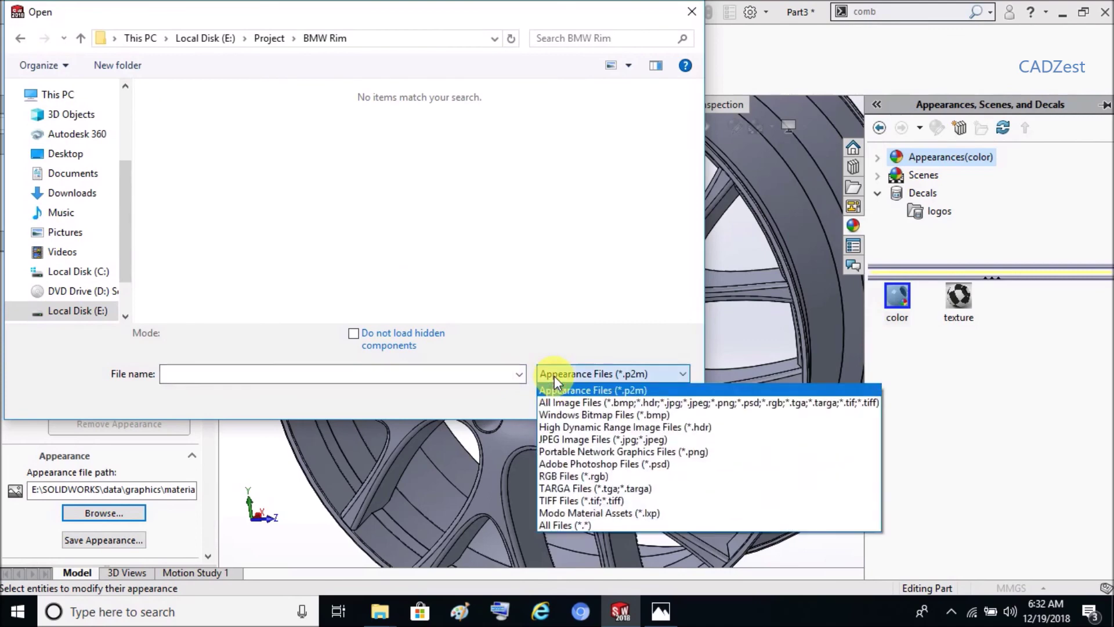
{"action": "left_click", "coordinate": [557, 395]}
{"action": "left_click", "coordinate": [368, 130]}
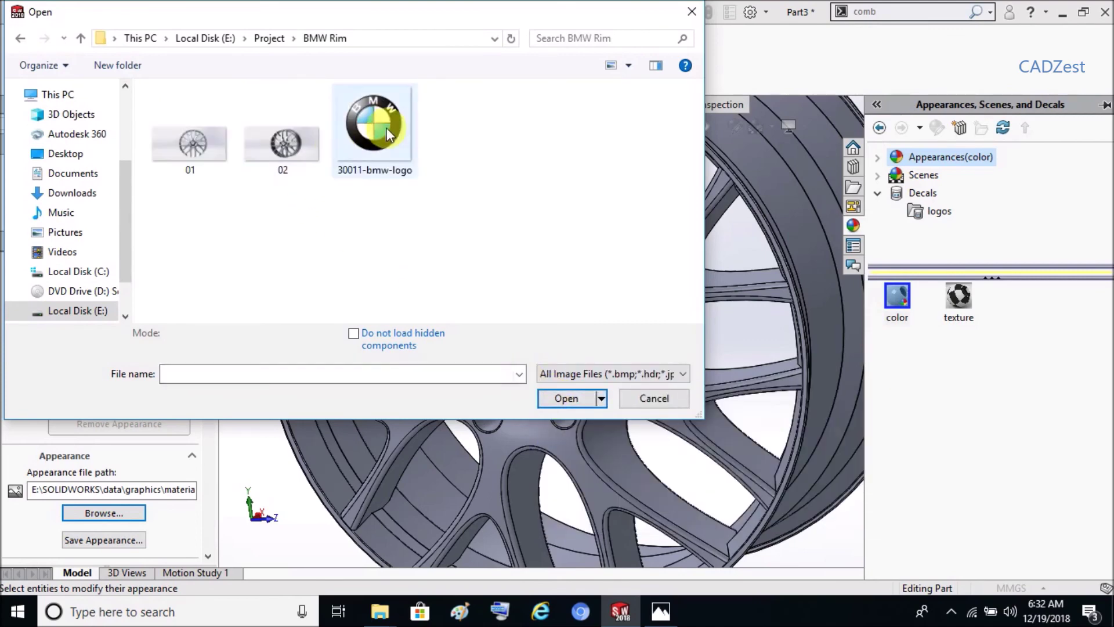
{"action": "left_click", "coordinate": [577, 391]}
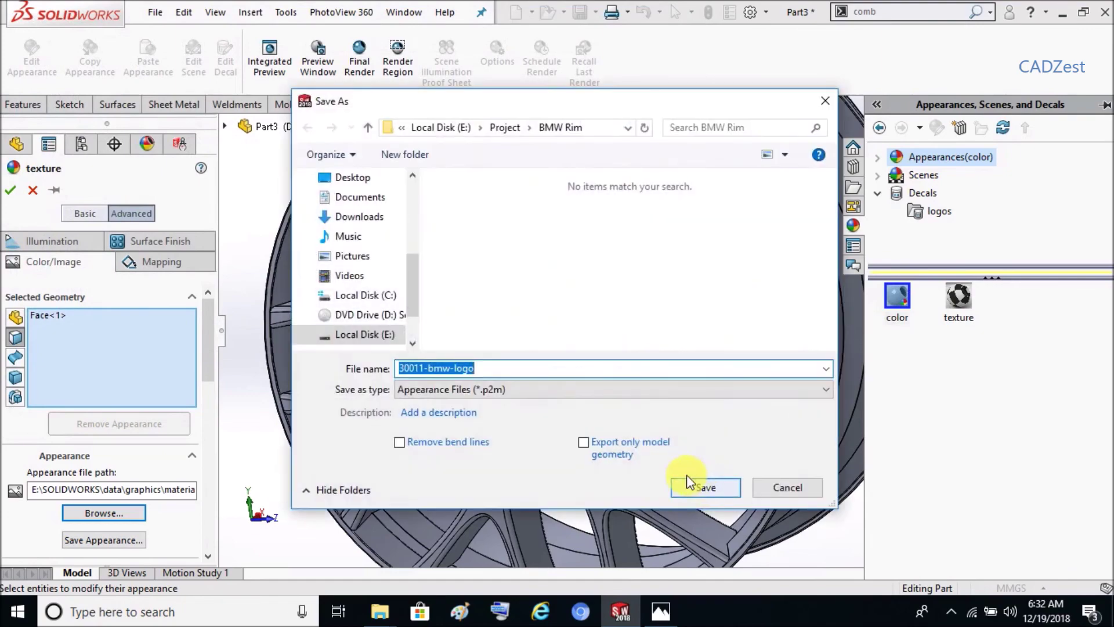
{"action": "left_click", "coordinate": [701, 492]}
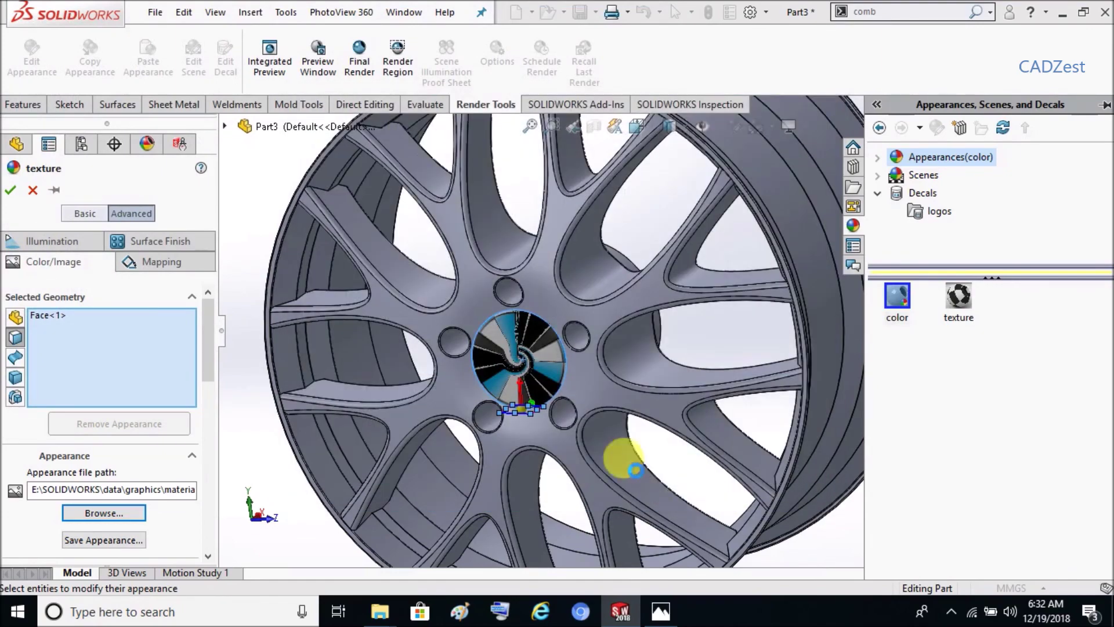
Reapply the logo image to the hub face and show its mapping settings
{"action": "left_click", "coordinate": [602, 341]}
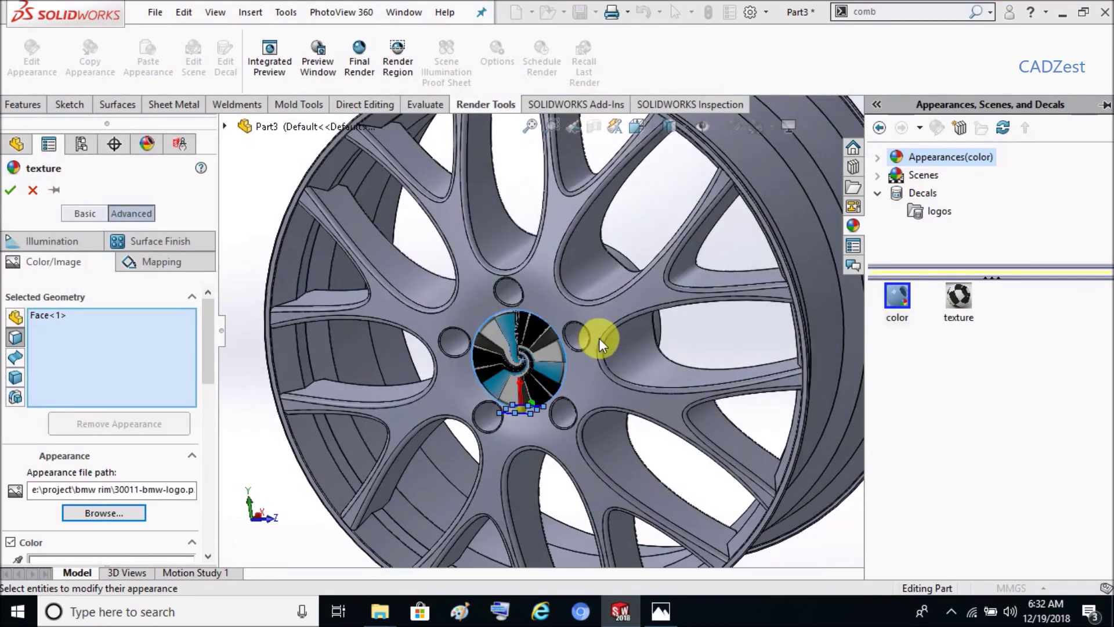
{"action": "scroll", "coordinate": [557, 401], "scroll_direction": "down", "scroll_amount": 3}
{"action": "scroll", "coordinate": [563, 396], "scroll_direction": "down", "scroll_amount": 3}
{"action": "scroll", "coordinate": [538, 280], "scroll_direction": "down", "scroll_amount": 2}
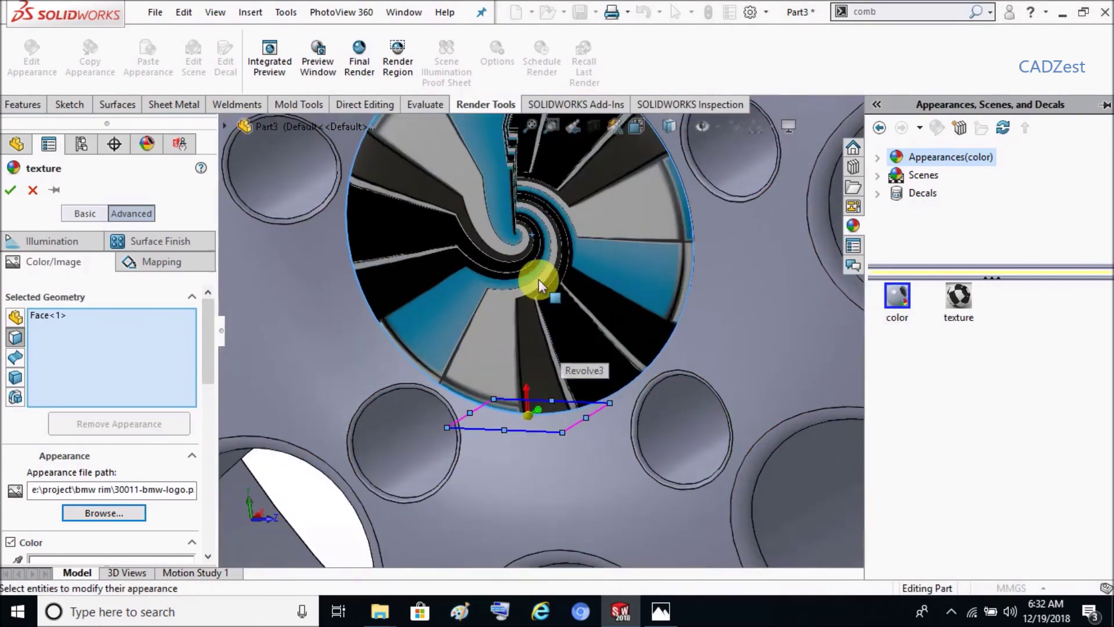
{"action": "left_click", "coordinate": [241, 450]}
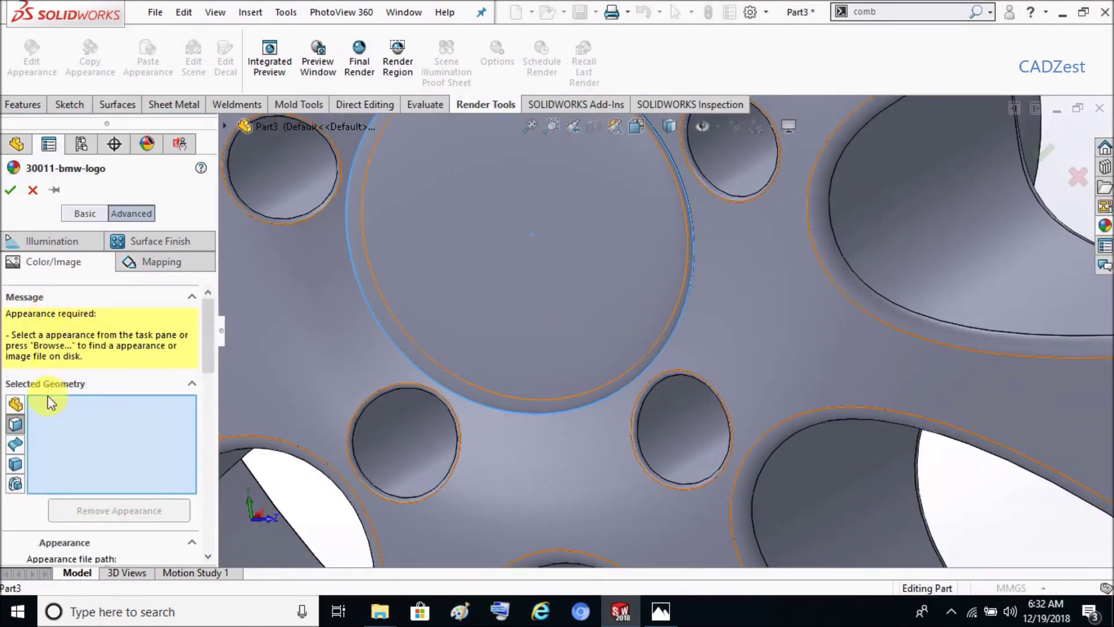
{"action": "left_click", "coordinate": [511, 283]}
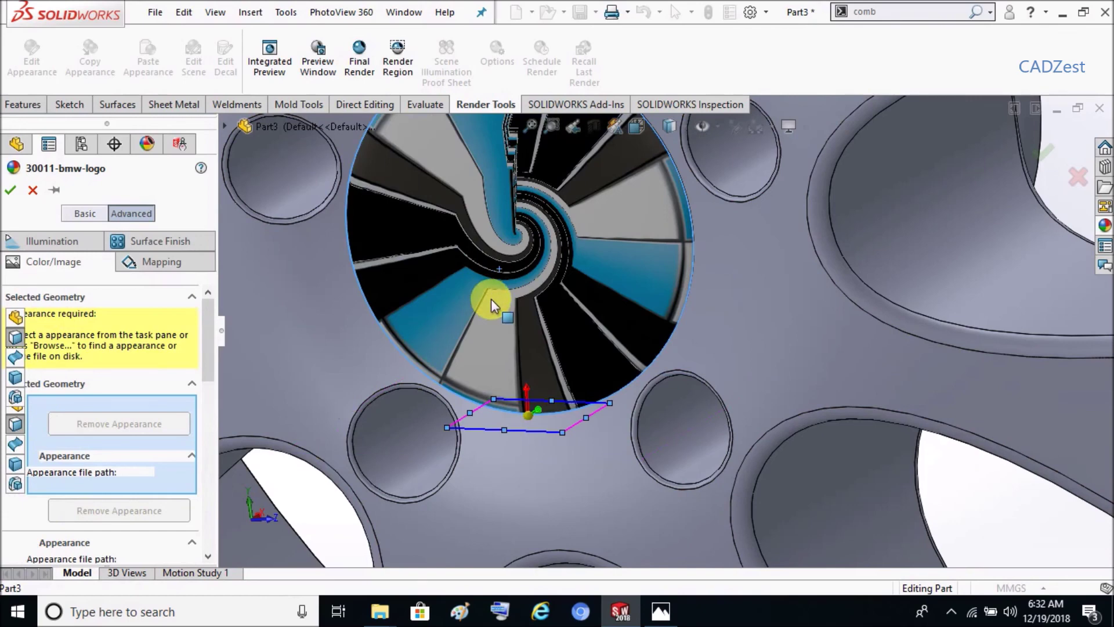
{"action": "mouse_move", "coordinate": [208, 353]}
{"action": "left_mouse_down"}
{"action": "mouse_move", "coordinate": [207, 409]}
{"action": "mouse_move", "coordinate": [228, 304]}
{"action": "left_mouse_up"}
{"action": "left_click", "coordinate": [181, 269]}
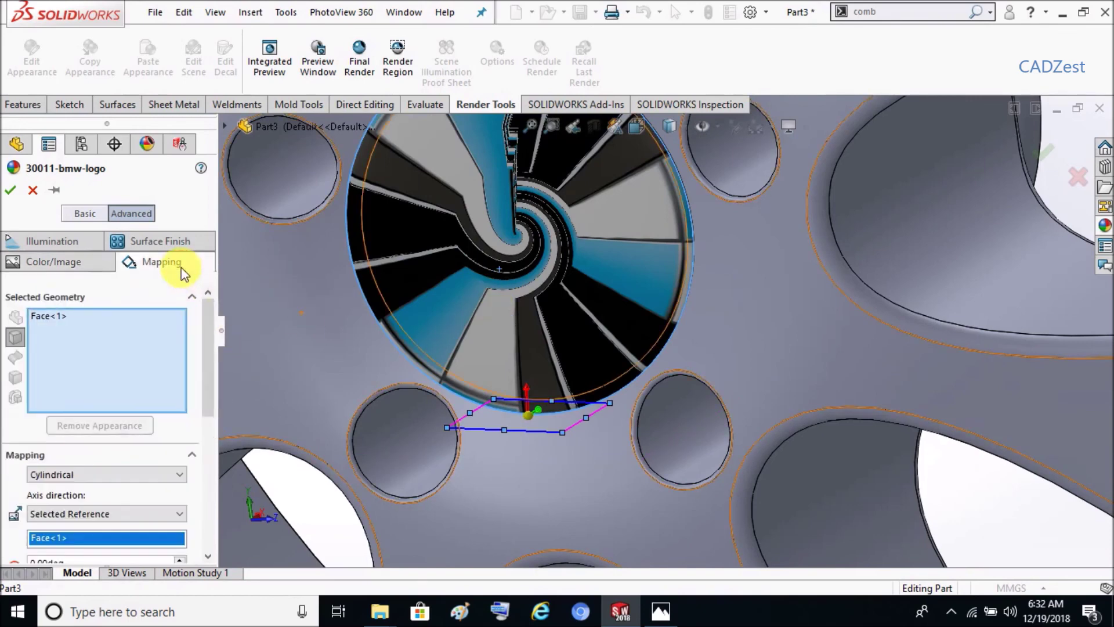
{"action": "left_click_drag", "start_coordinate": [205, 389], "coordinate": [214, 412]}
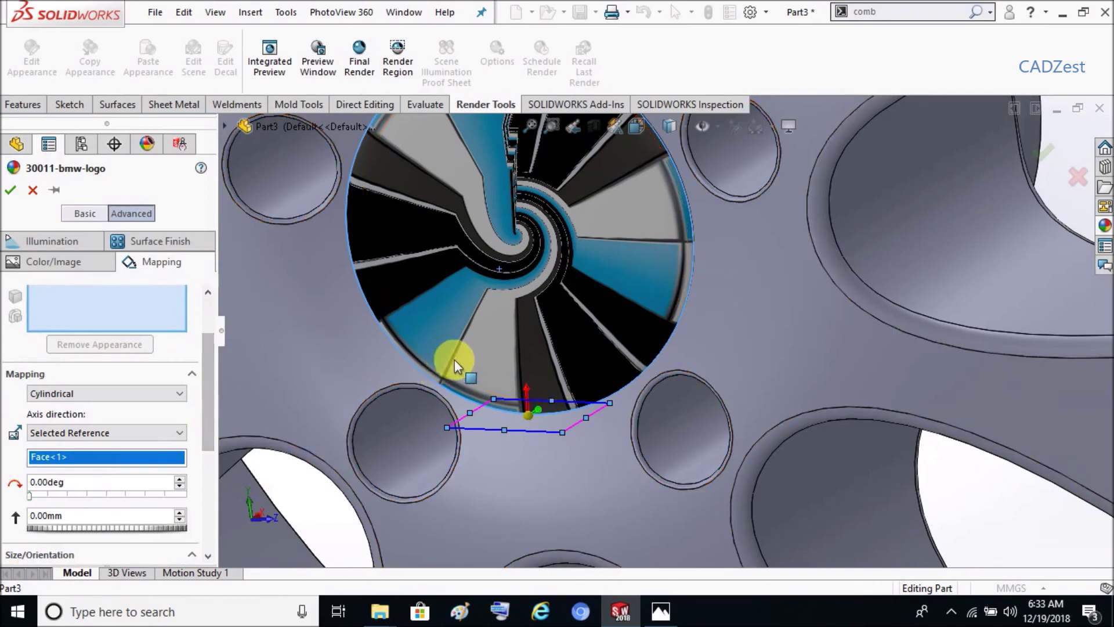
{"action": "scroll", "coordinate": [459, 360], "scroll_direction": "up", "scroll_amount": 3}
{"action": "mouse_move", "coordinate": [460, 361]}
{"action": "middle_mouse_down"}
{"action": "mouse_move", "coordinate": [530, 311]}
{"action": "mouse_move", "coordinate": [592, 303]}
{"action": "mouse_move", "coordinate": [589, 319]}
{"action": "mouse_move", "coordinate": [542, 299]}
{"action": "middle_mouse_up"}
Try Surface and Projection mapping, then settle on Automatic
{"action": "left_click", "coordinate": [161, 396]}
{"action": "left_click", "coordinate": [123, 408]}
{"action": "left_click", "coordinate": [112, 393]}
{"action": "left_click", "coordinate": [84, 419]}
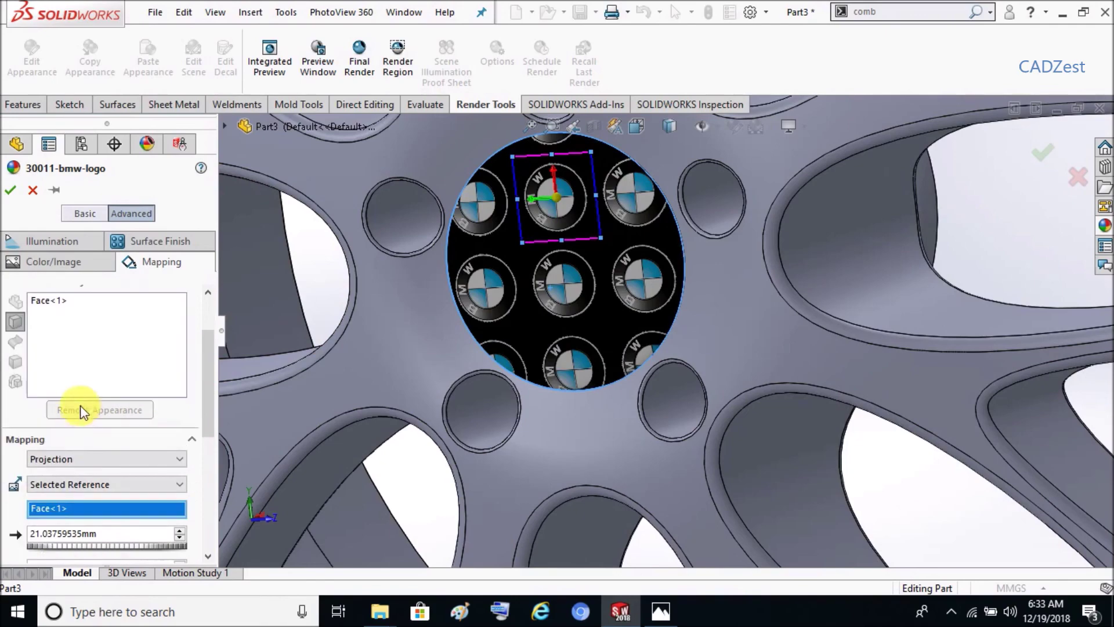
{"action": "left_click", "coordinate": [98, 456]}
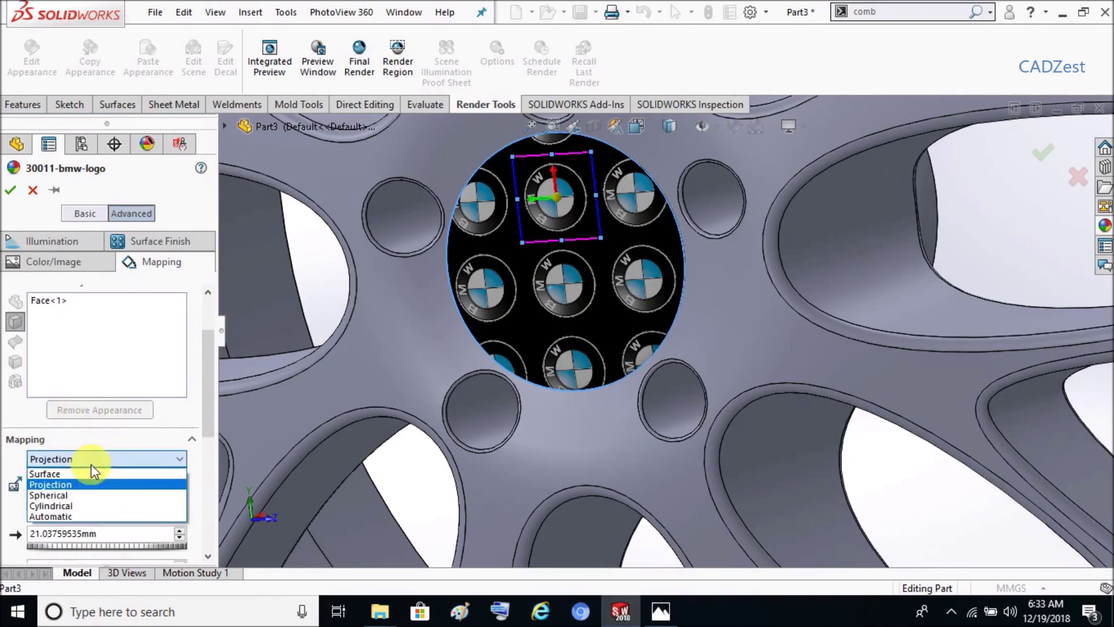
{"action": "left_click", "coordinate": [66, 516]}
Fit the logo to the selection width (256.72 mm) and turn the wheel toward the front
{"action": "scroll", "coordinate": [551, 407], "scroll_direction": "up", "scroll_amount": 3}
{"action": "mouse_move", "coordinate": [552, 409]}
{"action": "middle_mouse_down"}
{"action": "mouse_move", "coordinate": [509, 398]}
{"action": "mouse_move", "coordinate": [407, 406]}
{"action": "middle_mouse_up"}
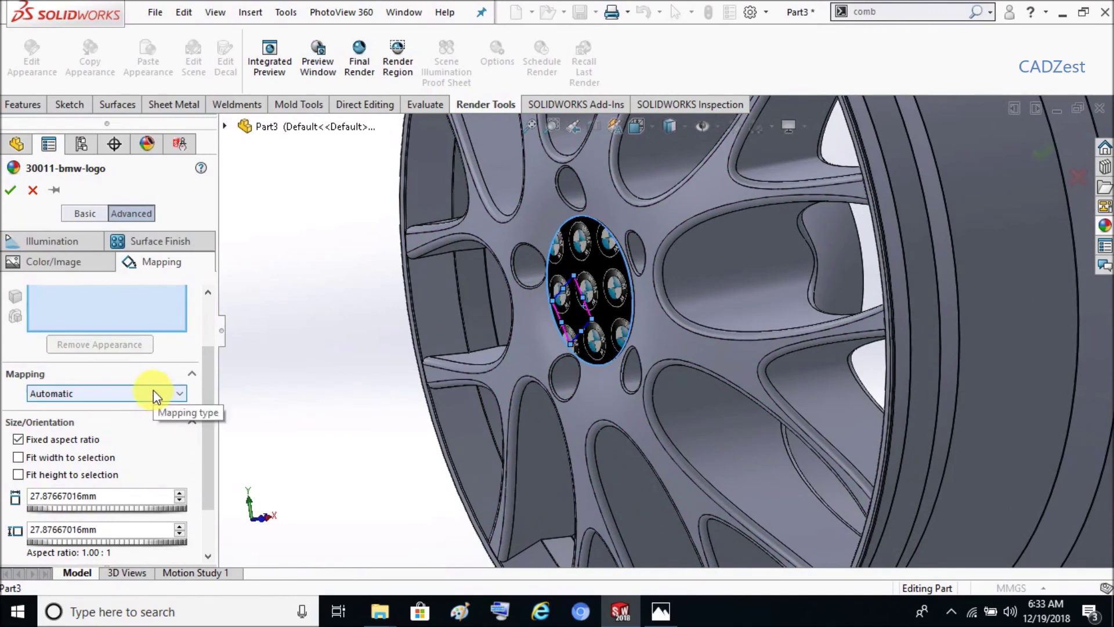
{"action": "left_click", "coordinate": [47, 457]}
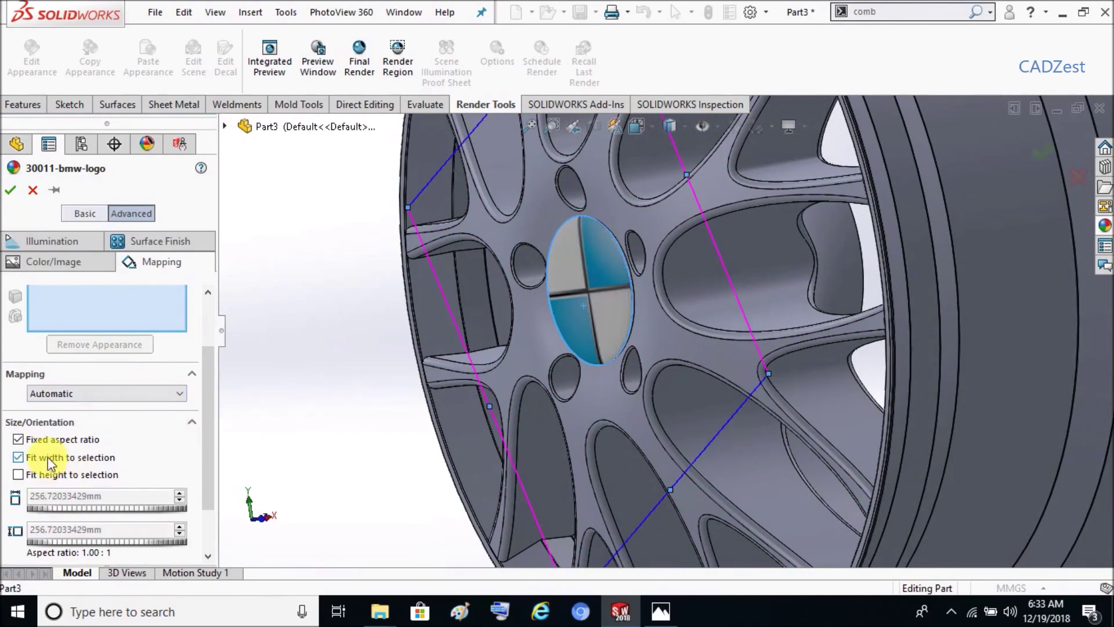
{"action": "middle_click_drag", "start_coordinate": [589, 302], "coordinate": [597, 174]}
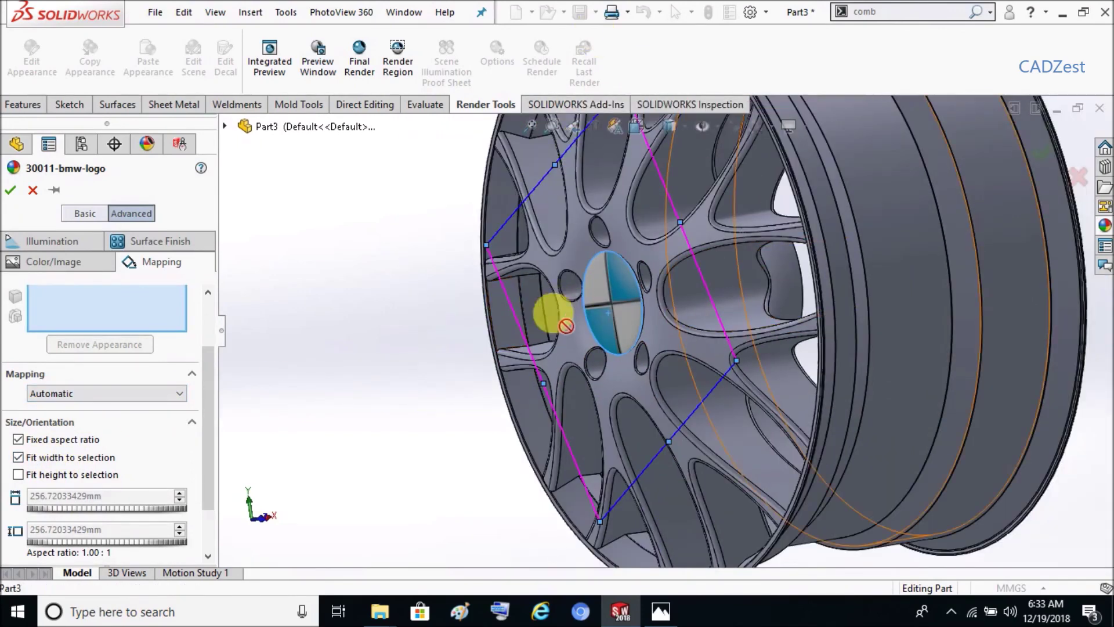
{"action": "middle_click_drag", "start_coordinate": [455, 367], "coordinate": [461, 349]}
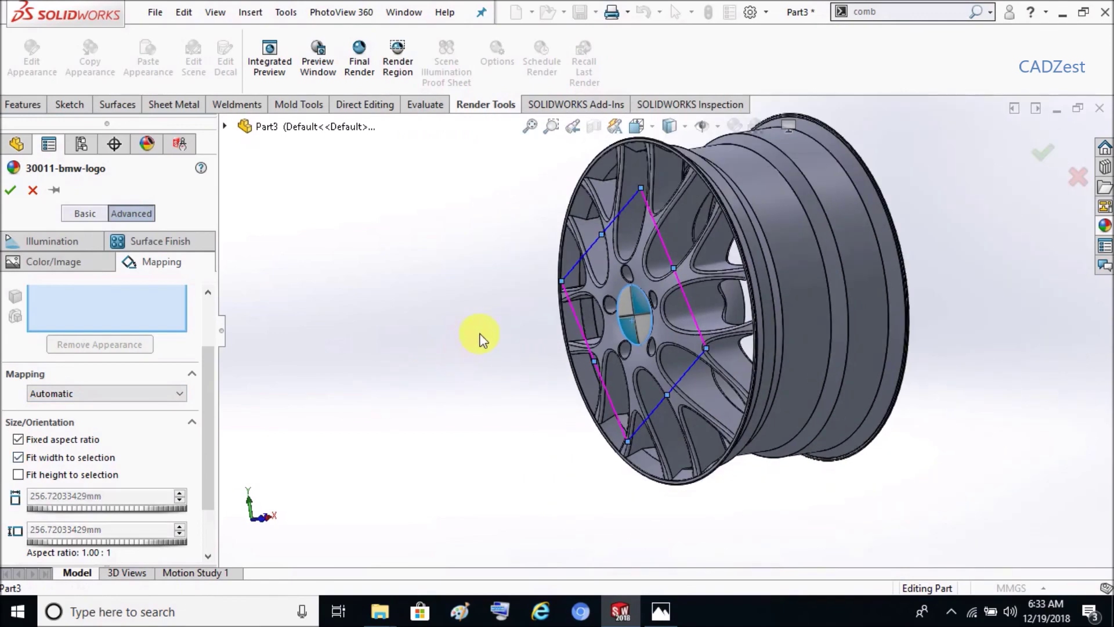
{"action": "middle_click_drag", "start_coordinate": [398, 369], "coordinate": [441, 360]}
{"action": "key", "text": "space"}
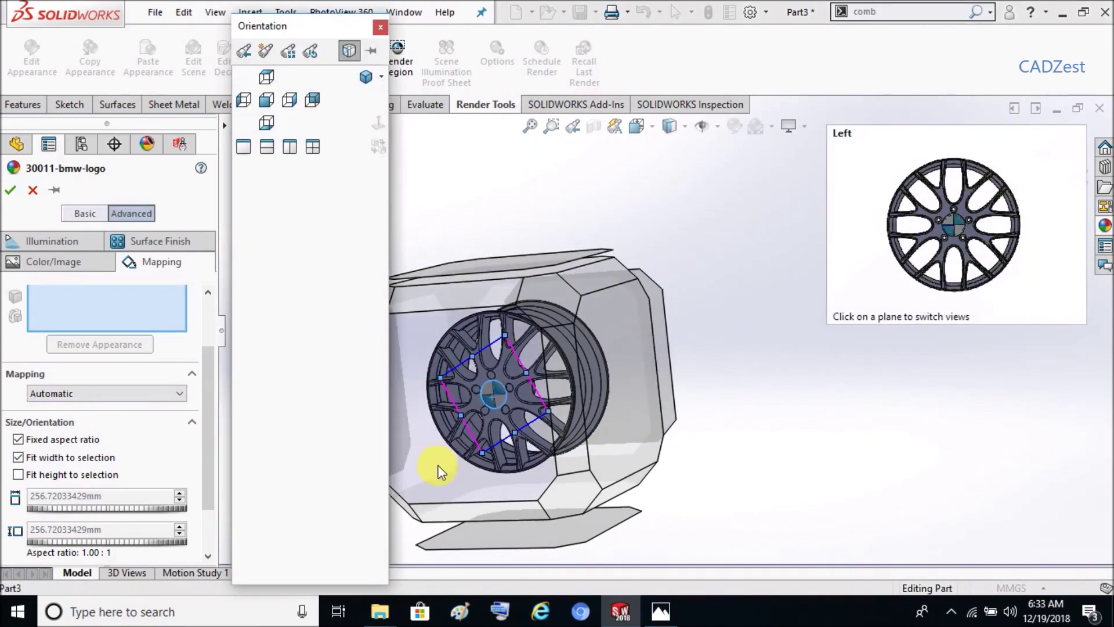
In Left view, fit the logo to the selection height and unlock its fixed aspect ratio
{"action": "left_click", "coordinate": [441, 467]}
{"action": "scroll", "coordinate": [712, 318], "scroll_direction": "down", "scroll_amount": 3}
{"action": "scroll", "coordinate": [659, 343], "scroll_direction": "down", "scroll_amount": 3}
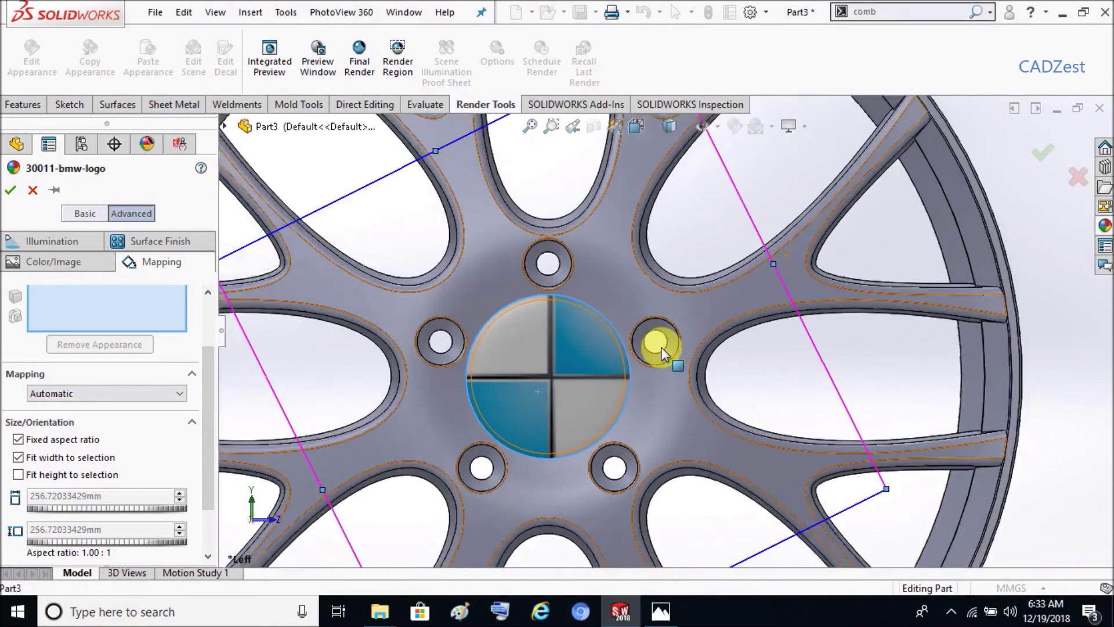
{"action": "scroll", "coordinate": [726, 405], "scroll_direction": "up", "scroll_amount": 2}
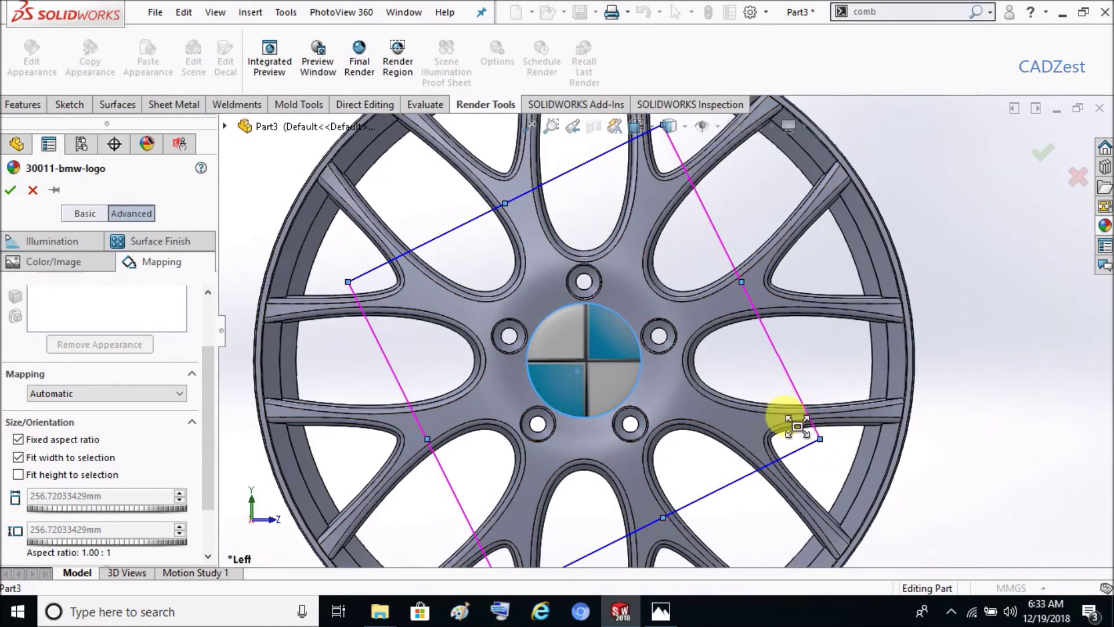
{"action": "left_click", "coordinate": [52, 474]}
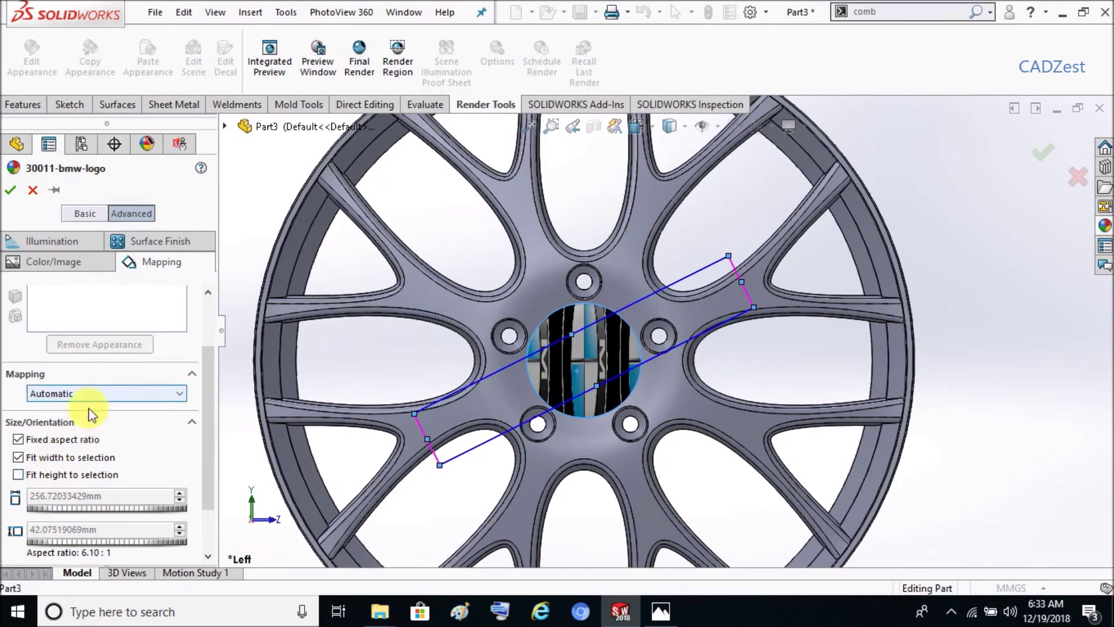
{"action": "left_click", "coordinate": [60, 440]}
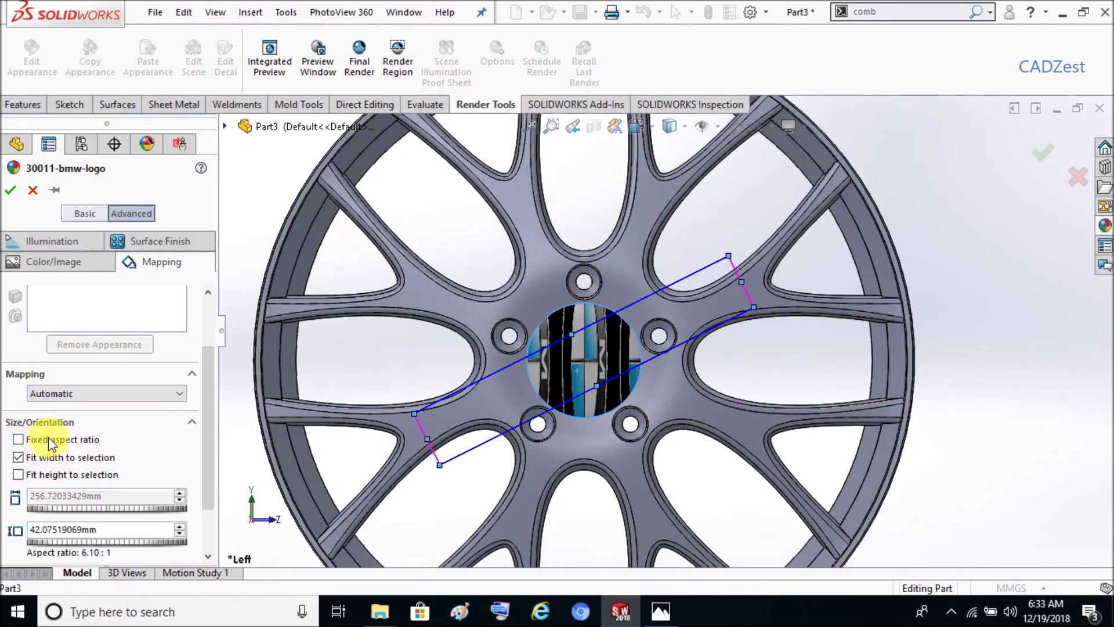
Switch the logo mapping to Cylindrical, then back to Automatic
{"action": "left_click", "coordinate": [142, 395]}
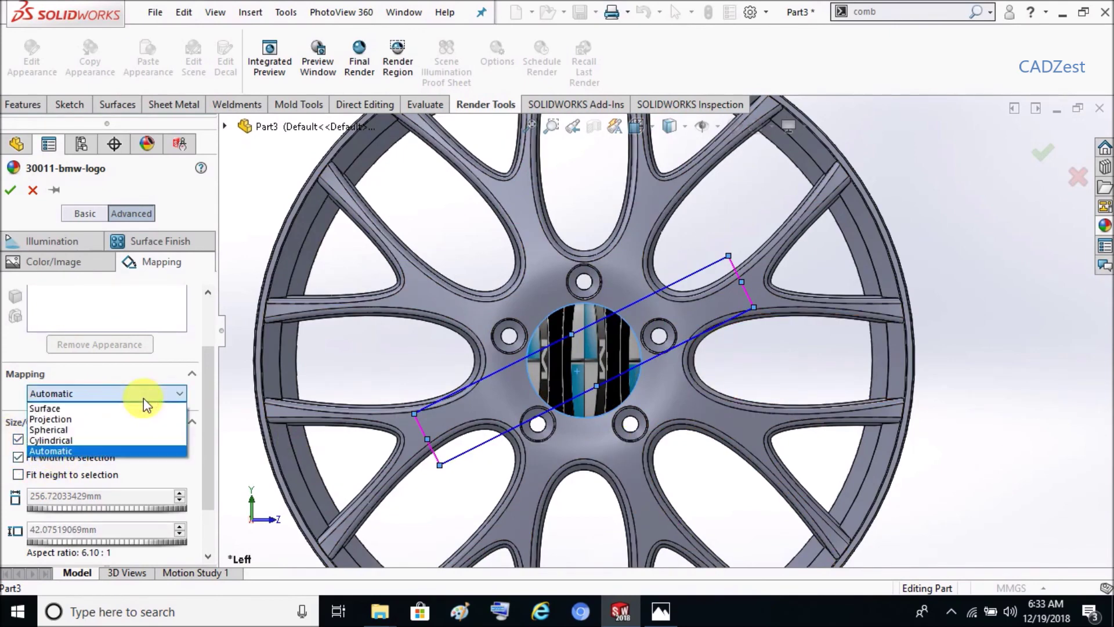
{"action": "left_click", "coordinate": [62, 440]}
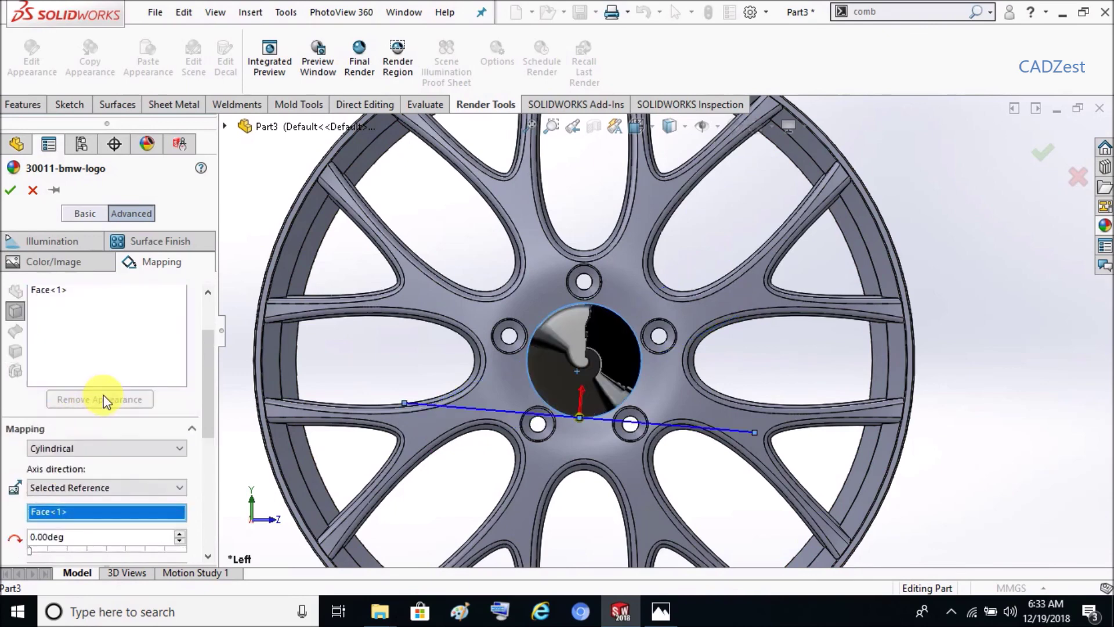
{"action": "left_click", "coordinate": [86, 449]}
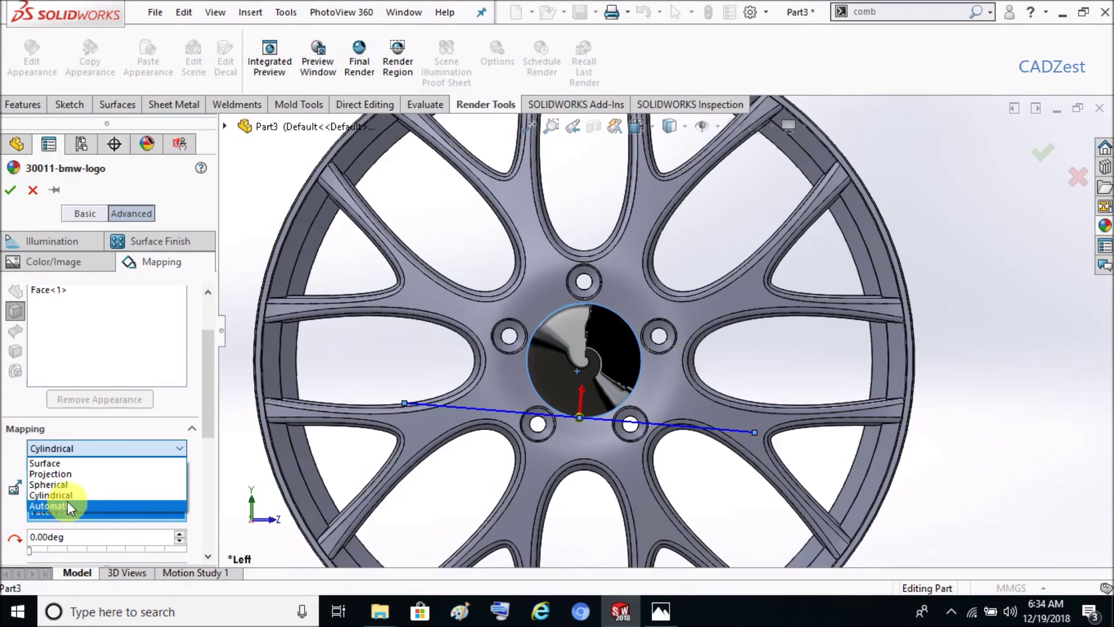
{"action": "left_click", "coordinate": [67, 502]}
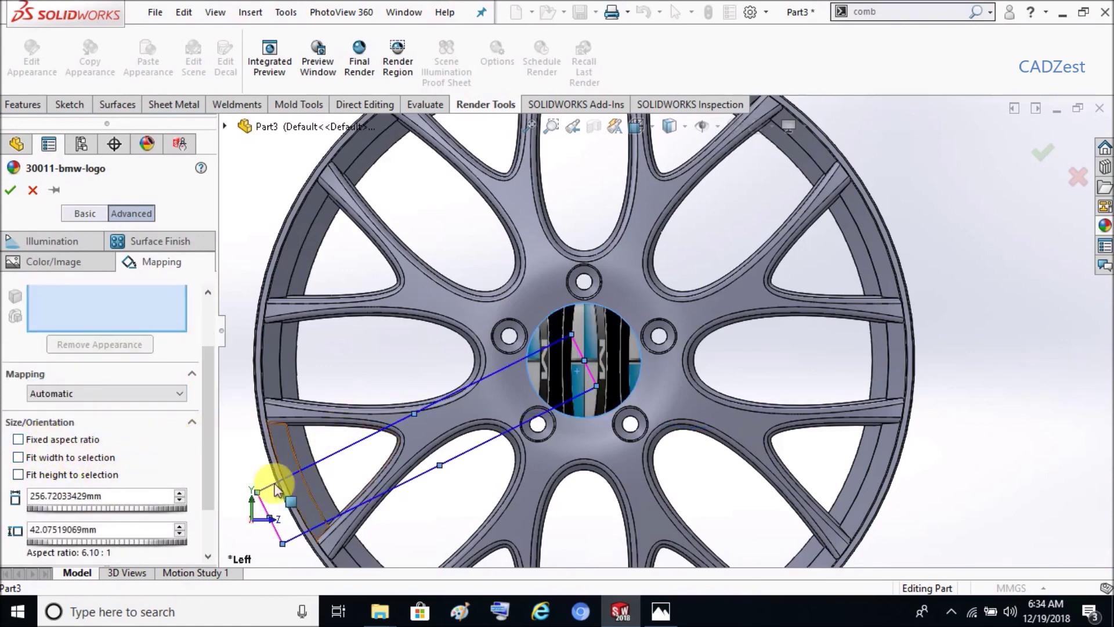
Resize the logo by dragging the decal box handles to about 109 by 77 mm
{"action": "mouse_move", "coordinate": [285, 544]}
{"action": "left_mouse_down"}
{"action": "mouse_move", "coordinate": [427, 497]}
{"action": "mouse_move", "coordinate": [414, 488]}
{"action": "left_mouse_up"}
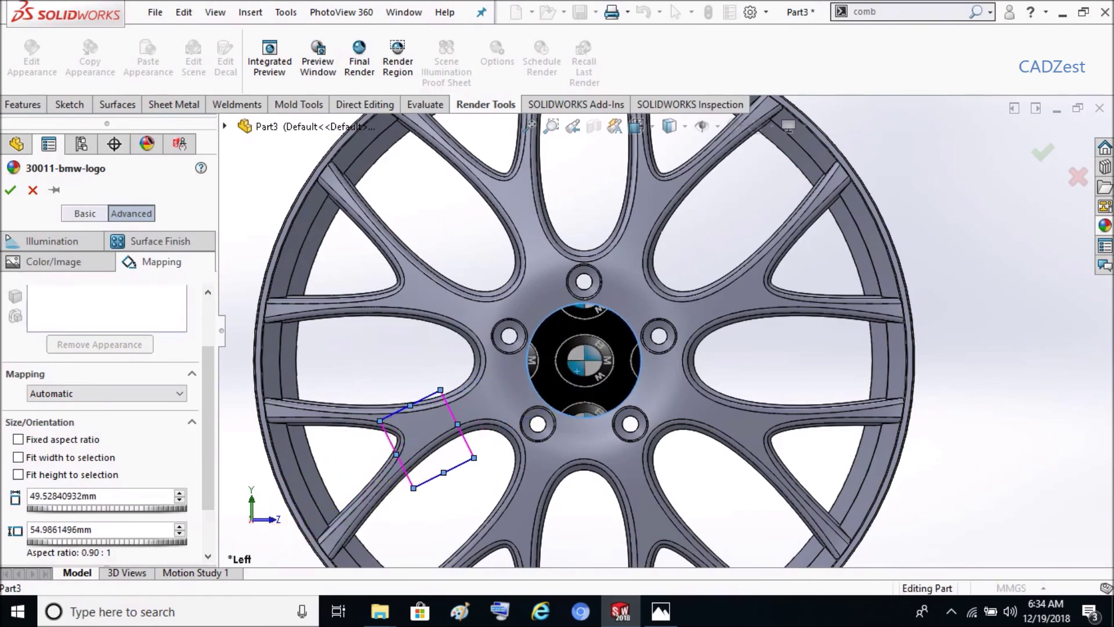
{"action": "left_click_drag", "start_coordinate": [475, 457], "coordinate": [518, 456]}
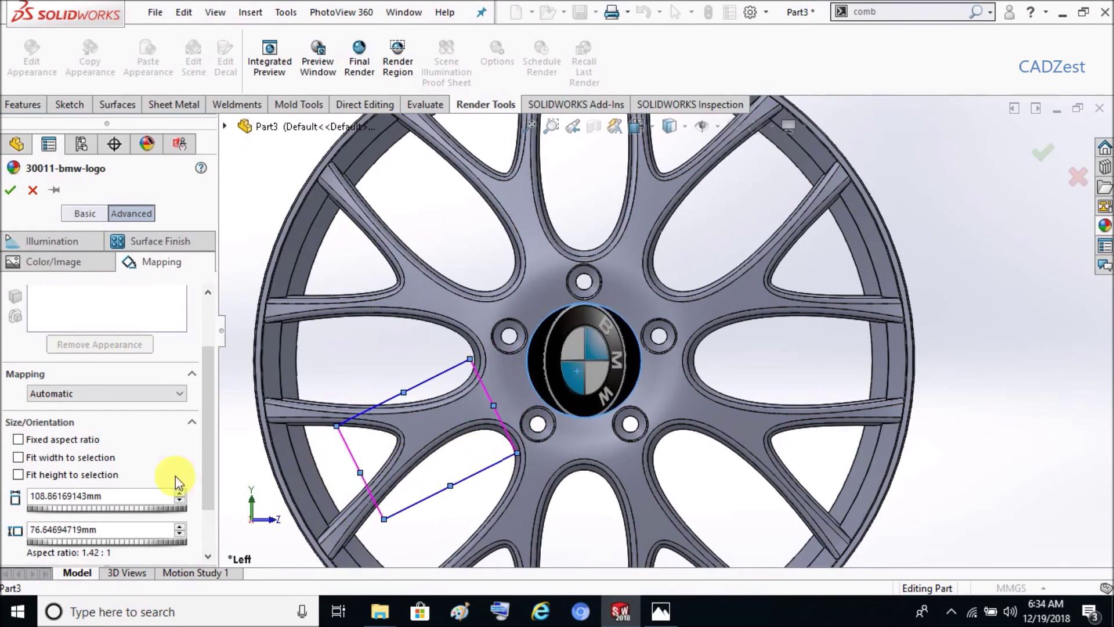
{"action": "left_click_drag", "start_coordinate": [211, 458], "coordinate": [205, 513]}
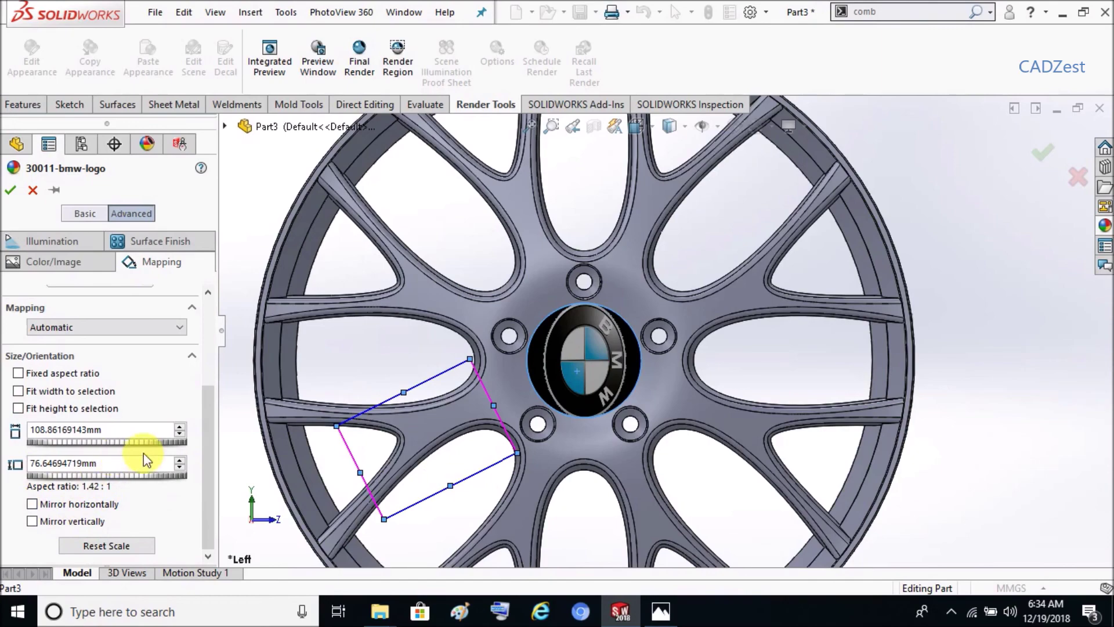
Raise the logo width to 116.65 mm and accept the appearance settings
{"action": "left_click", "coordinate": [175, 459]}
{"action": "left_click", "coordinate": [176, 459]}
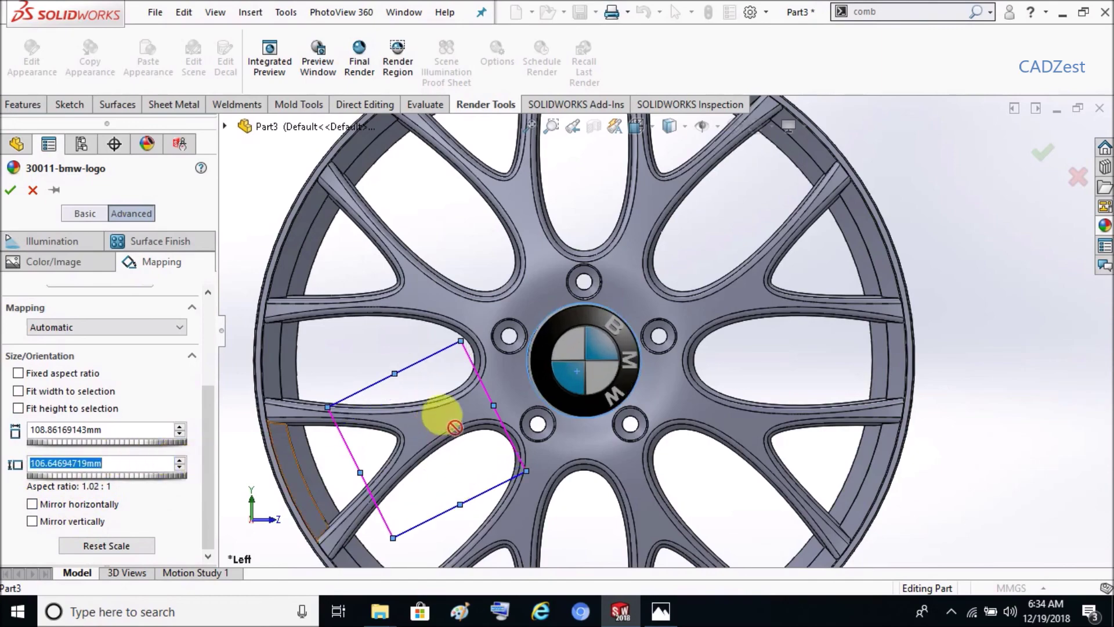
{"action": "scroll", "coordinate": [646, 365], "scroll_direction": "down", "scroll_amount": 2}
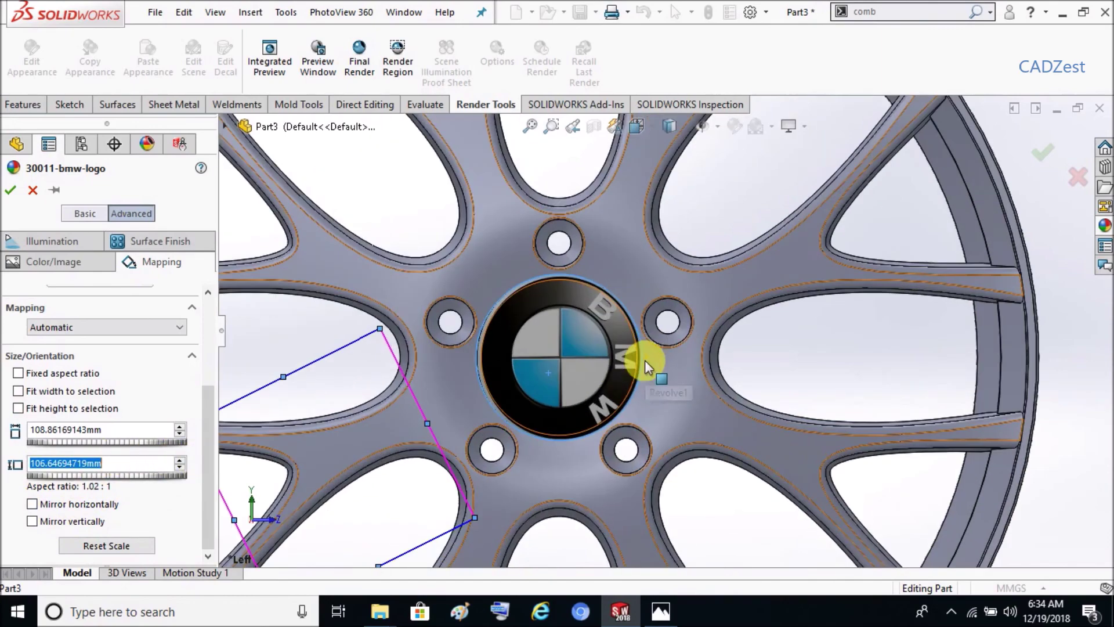
{"action": "left_click", "coordinate": [184, 458]}
{"action": "scroll", "coordinate": [639, 380], "scroll_direction": "down", "scroll_amount": 2}
{"action": "scroll", "coordinate": [755, 400], "scroll_direction": "down", "scroll_amount": 1}
{"action": "mouse_move", "coordinate": [865, 393]}
{"action": "middle_mouse_down"}
{"action": "mouse_move", "coordinate": [803, 373]}
{"action": "mouse_move", "coordinate": [791, 323]}
{"action": "mouse_move", "coordinate": [844, 380]}
{"action": "mouse_move", "coordinate": [791, 402]}
{"action": "mouse_move", "coordinate": [758, 398]}
{"action": "mouse_move", "coordinate": [848, 378]}
{"action": "mouse_move", "coordinate": [844, 367]}
{"action": "middle_mouse_up"}
{"action": "scroll", "coordinate": [845, 364], "scroll_direction": "up", "scroll_amount": 5}
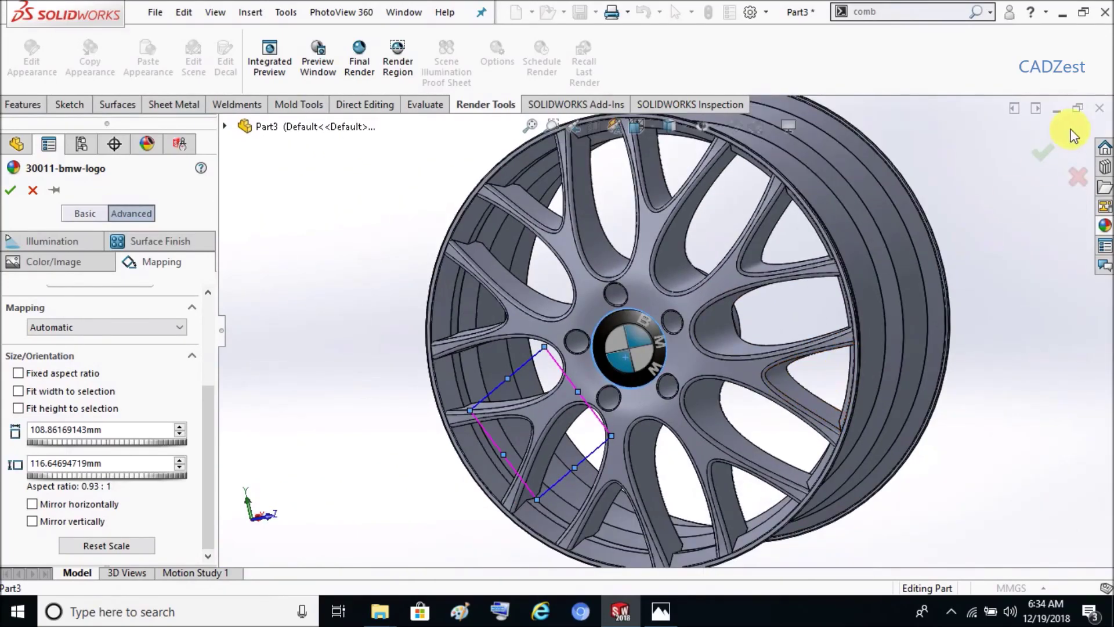
{"action": "left_click", "coordinate": [1045, 154]}
Orbit the wheel to review the BMW emblem on the center cap
{"action": "mouse_move", "coordinate": [900, 318]}
{"action": "middle_mouse_down"}
{"action": "mouse_move", "coordinate": [935, 196]}
{"action": "mouse_move", "coordinate": [913, 390]}
{"action": "mouse_move", "coordinate": [888, 423]}
{"action": "mouse_move", "coordinate": [950, 298]}
{"action": "mouse_move", "coordinate": [809, 252]}
{"action": "middle_mouse_up"}
{"action": "scroll", "coordinate": [843, 295], "scroll_direction": "down", "scroll_amount": 3}
{"action": "middle_click_drag", "start_coordinate": [834, 303], "coordinate": [714, 385]}
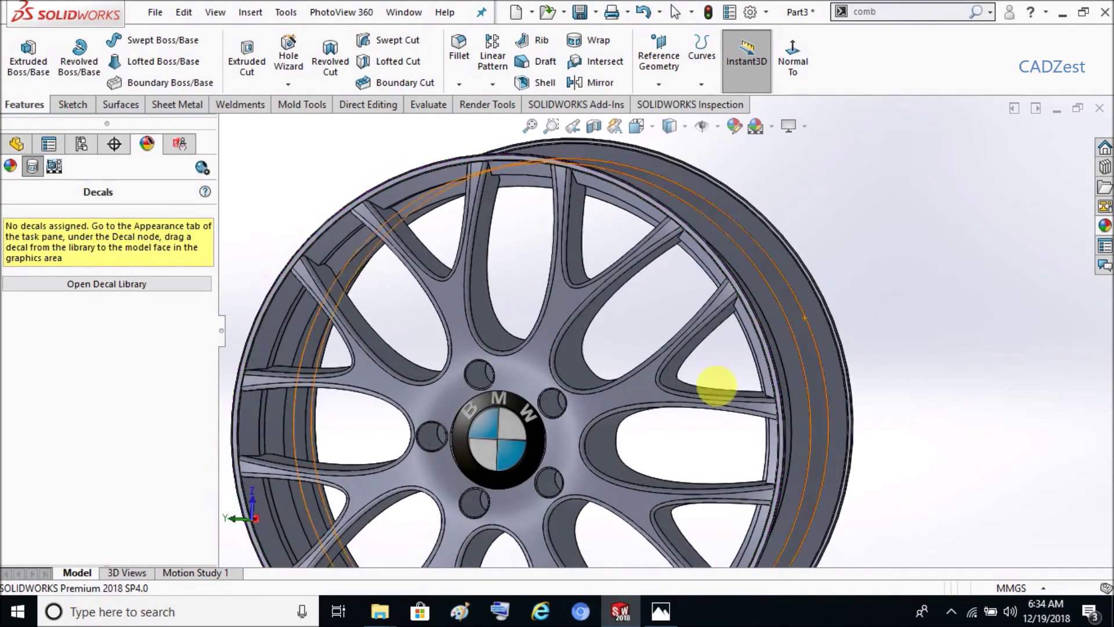
{"action": "scroll", "coordinate": [712, 403], "scroll_direction": "up", "scroll_amount": 3}
{"action": "mouse_move", "coordinate": [873, 362]}
{"action": "middle_mouse_down"}
{"action": "mouse_move", "coordinate": [890, 348]}
{"action": "mouse_move", "coordinate": [920, 356]}
{"action": "mouse_move", "coordinate": [920, 384]}
{"action": "middle_mouse_up"}
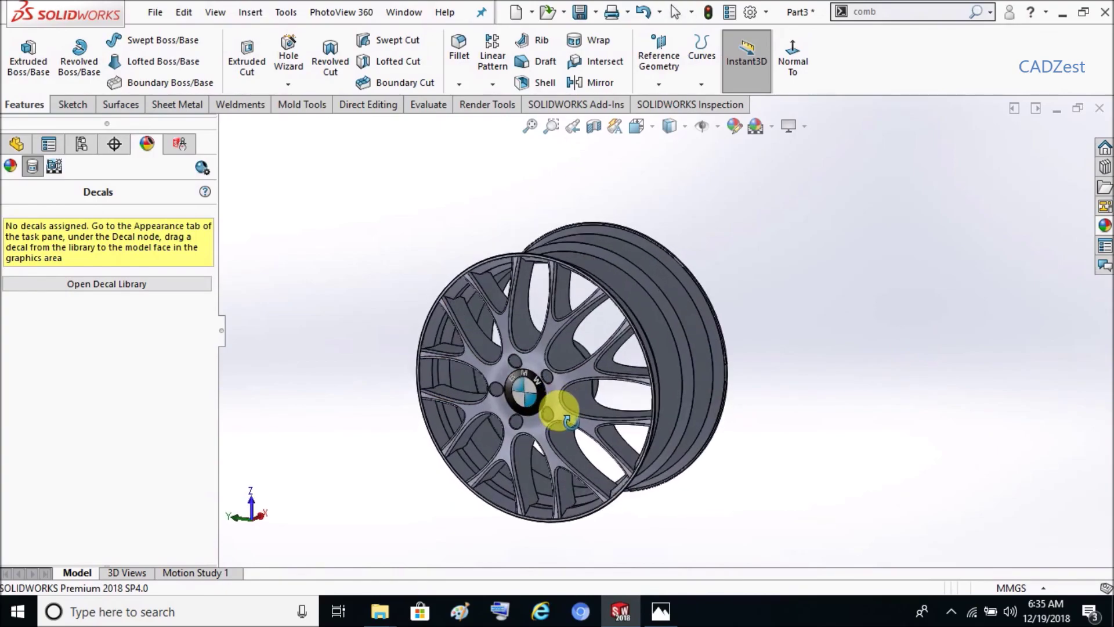